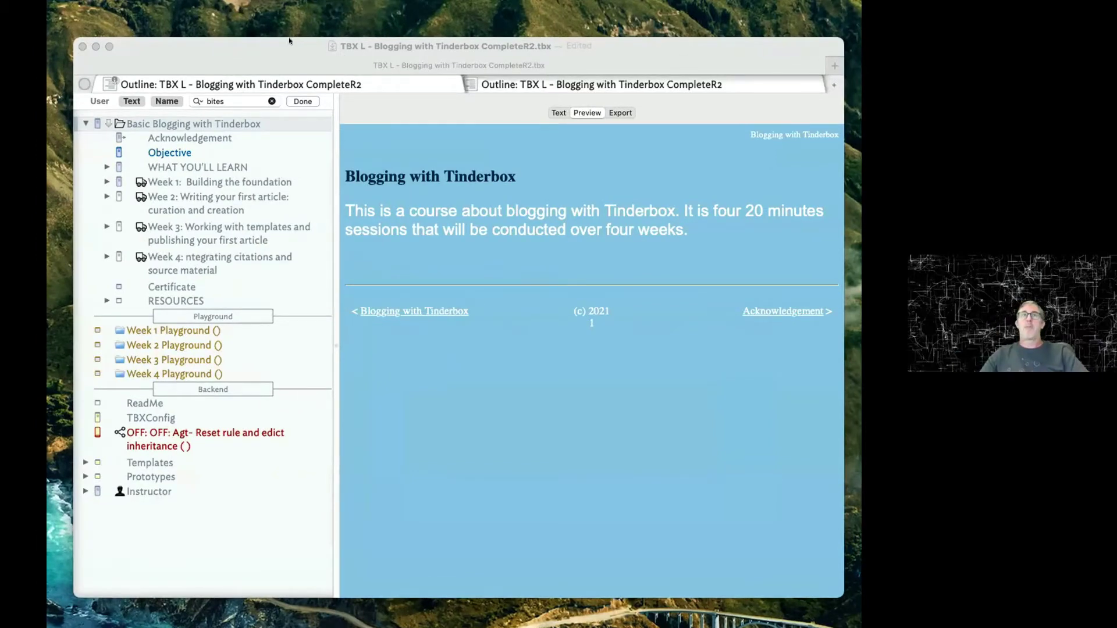
Refocus the course document and show its Acknowledgement page in the preview.
drag(288, 37, 278, 34)
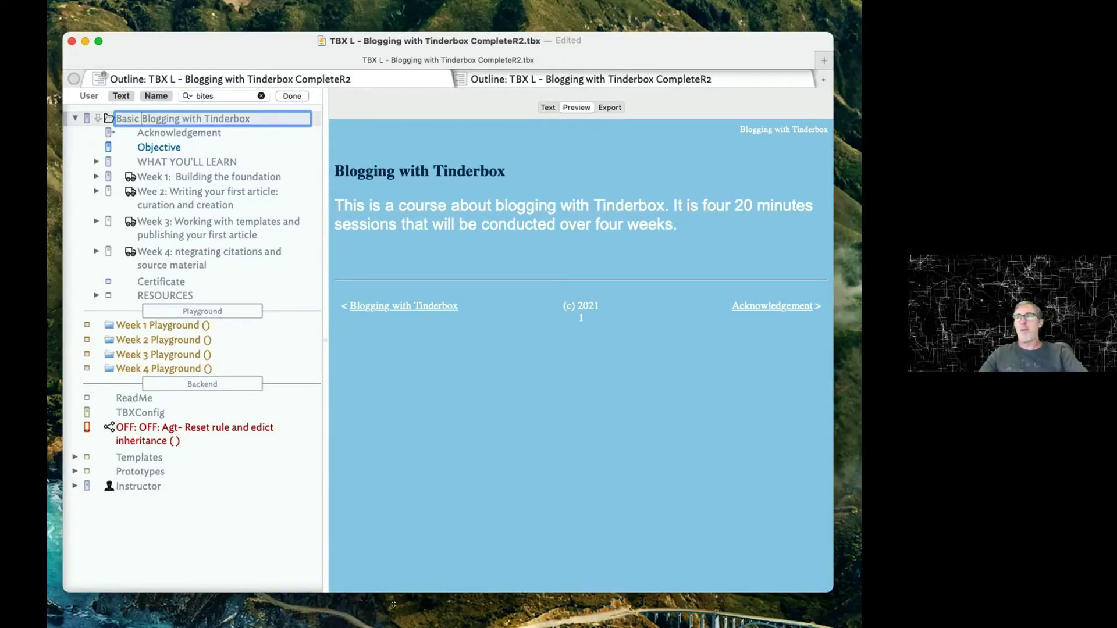
key(super+Tab)
key(super+Tab)
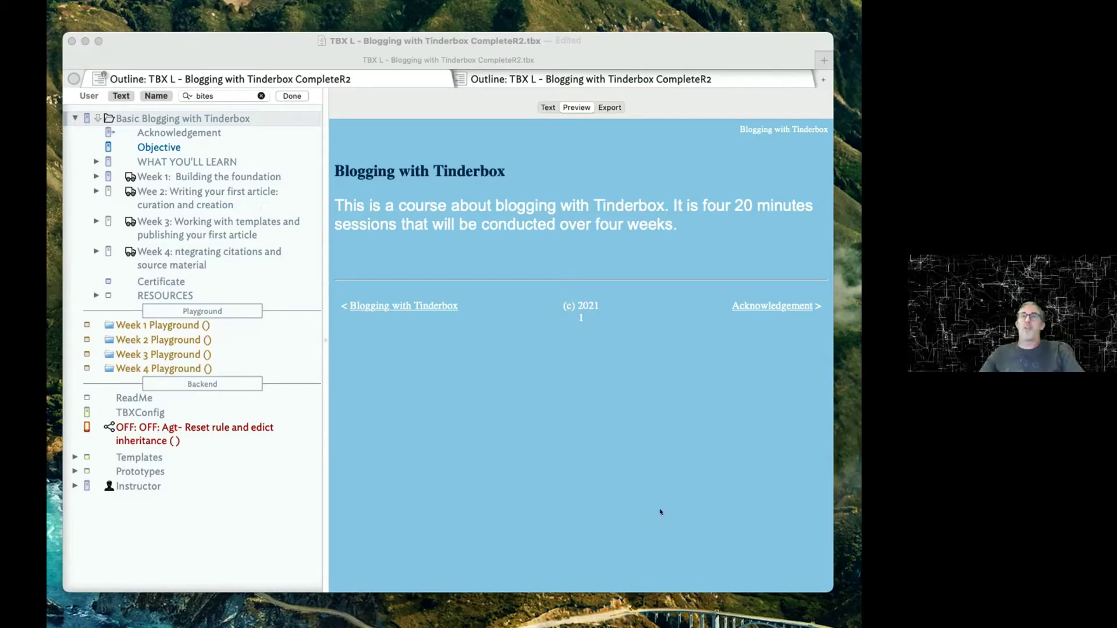
click(776, 307)
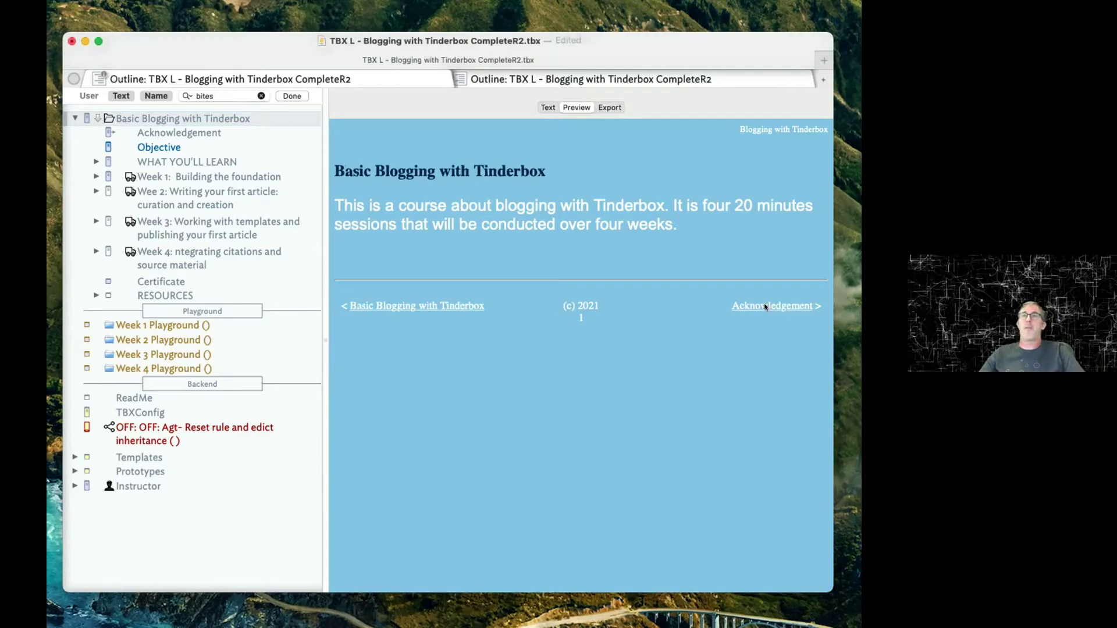
click(765, 306)
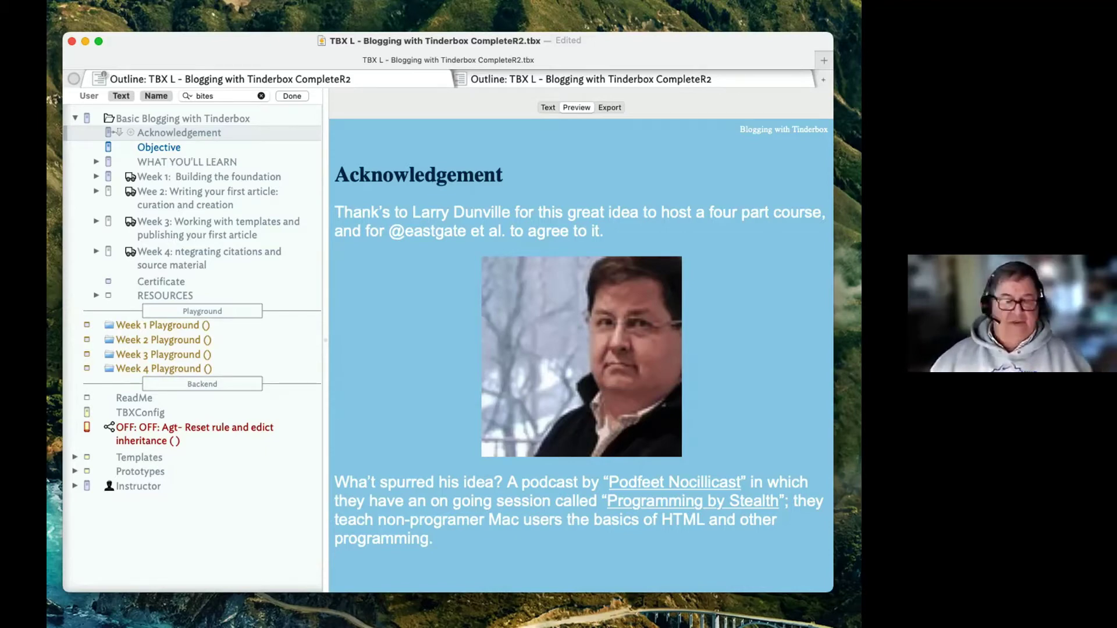
Scroll the preview and advance from Acknowledgement to the Objective page.
key(super+Tab)
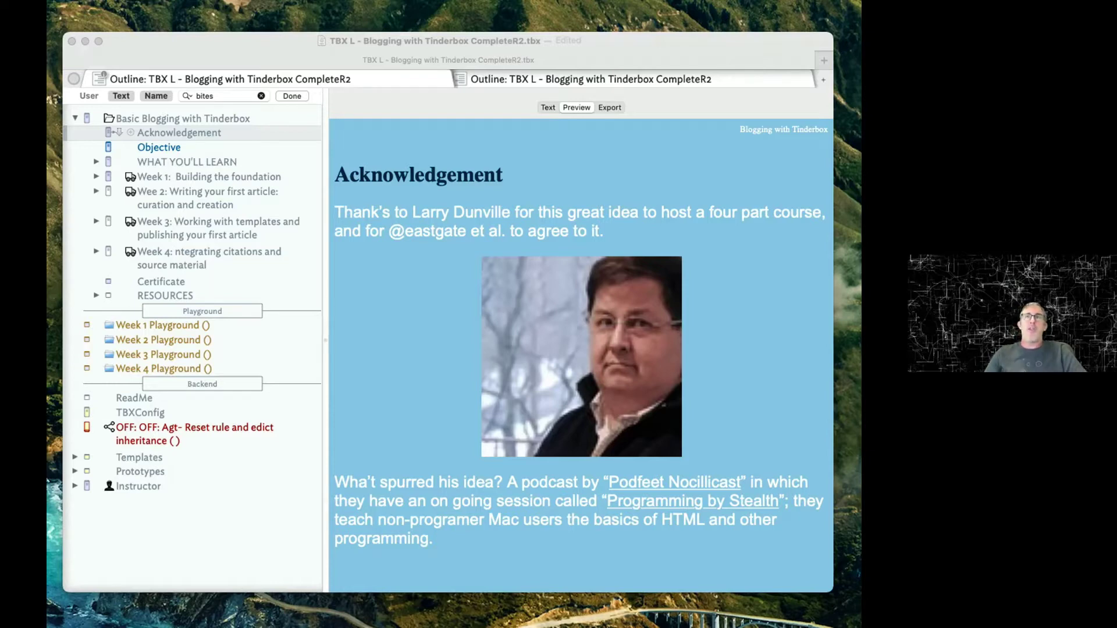
scroll(615, 549, down, 3)
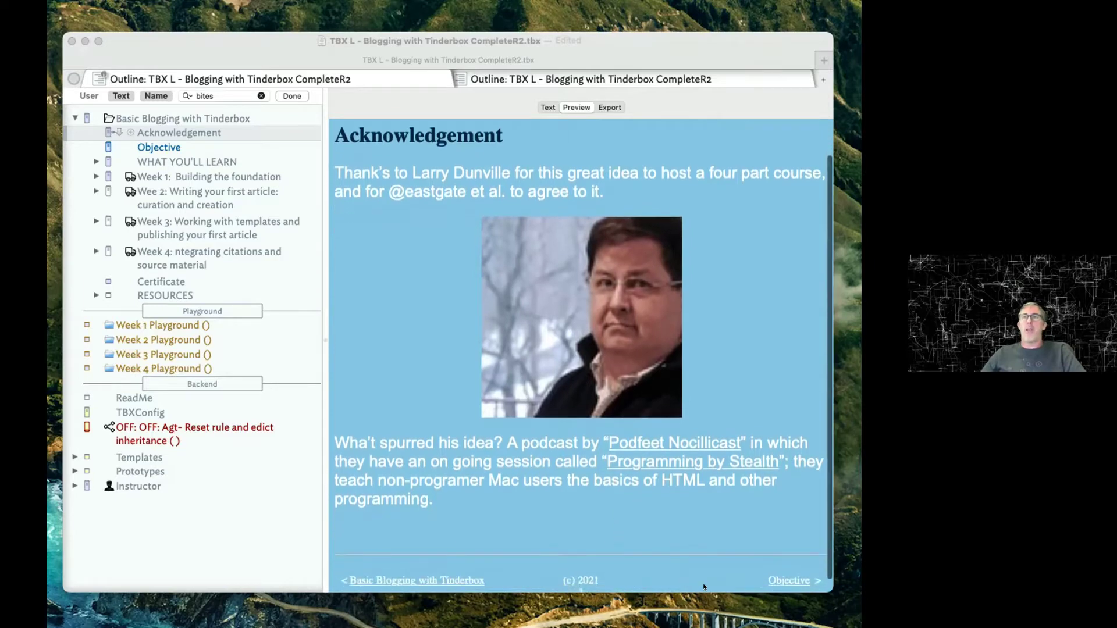
click(787, 573)
click(786, 580)
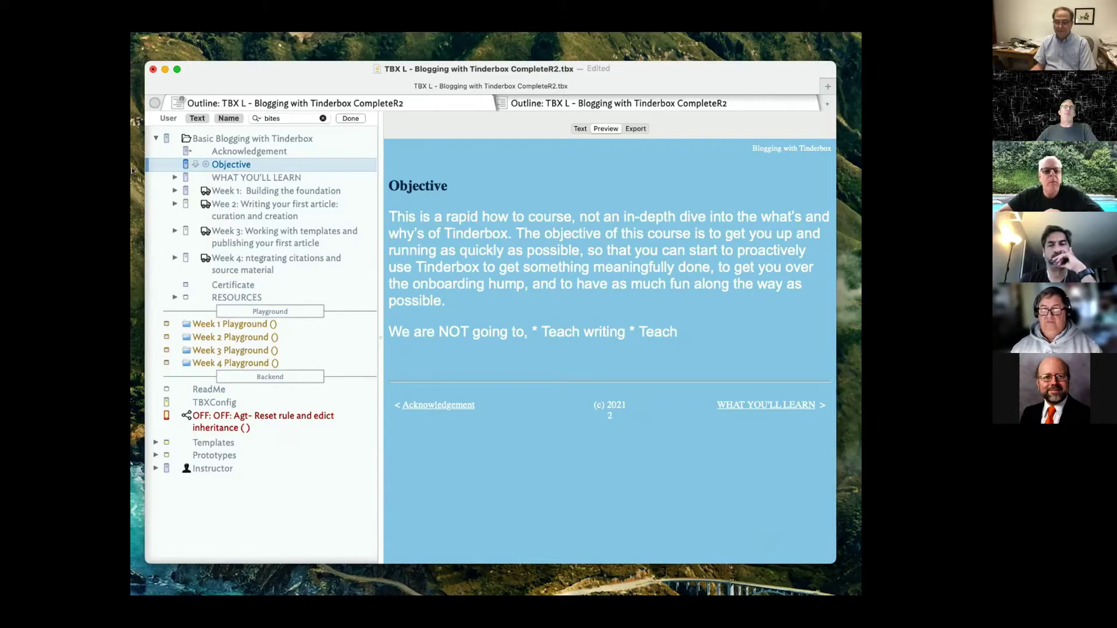
Create a new untitled document, move it aside, and show the WHAT YOU'LL LEARN page.
key(super+n)
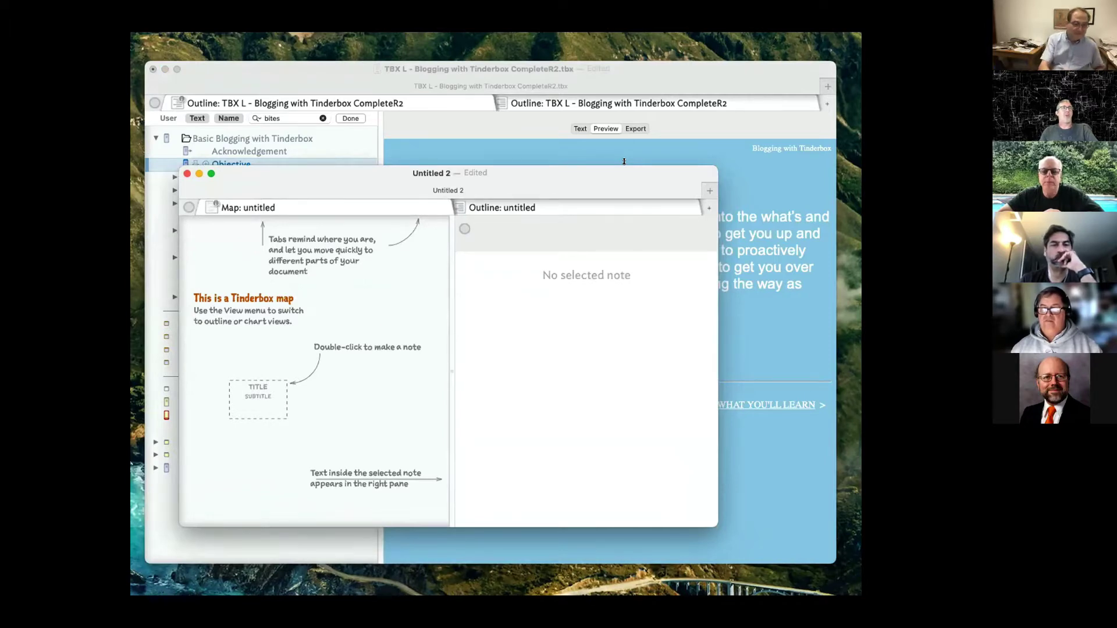
drag(519, 191, 861, 326)
click(809, 402)
click(791, 403)
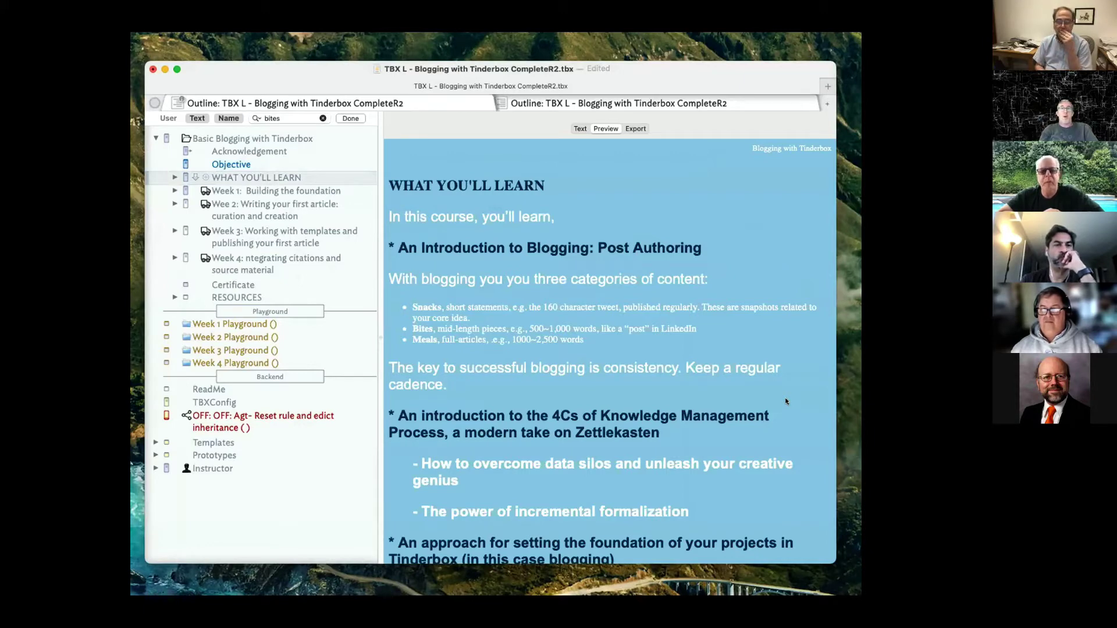
scroll(774, 406, down, 3)
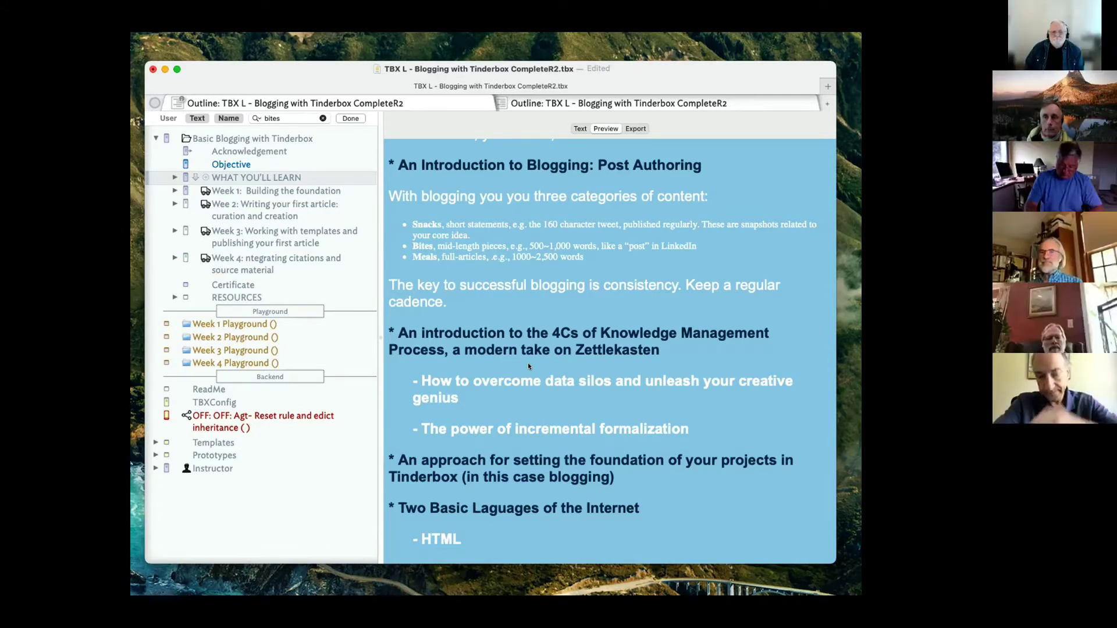
scroll(528, 366, up, 2)
scroll(549, 368, down, 3)
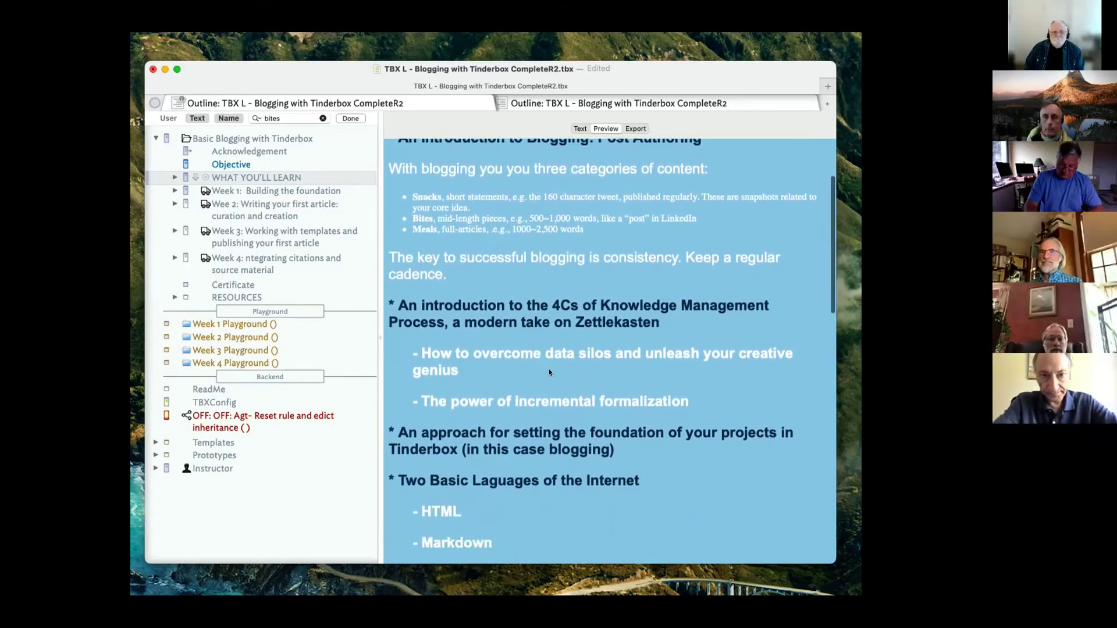
scroll(603, 372, down, 1)
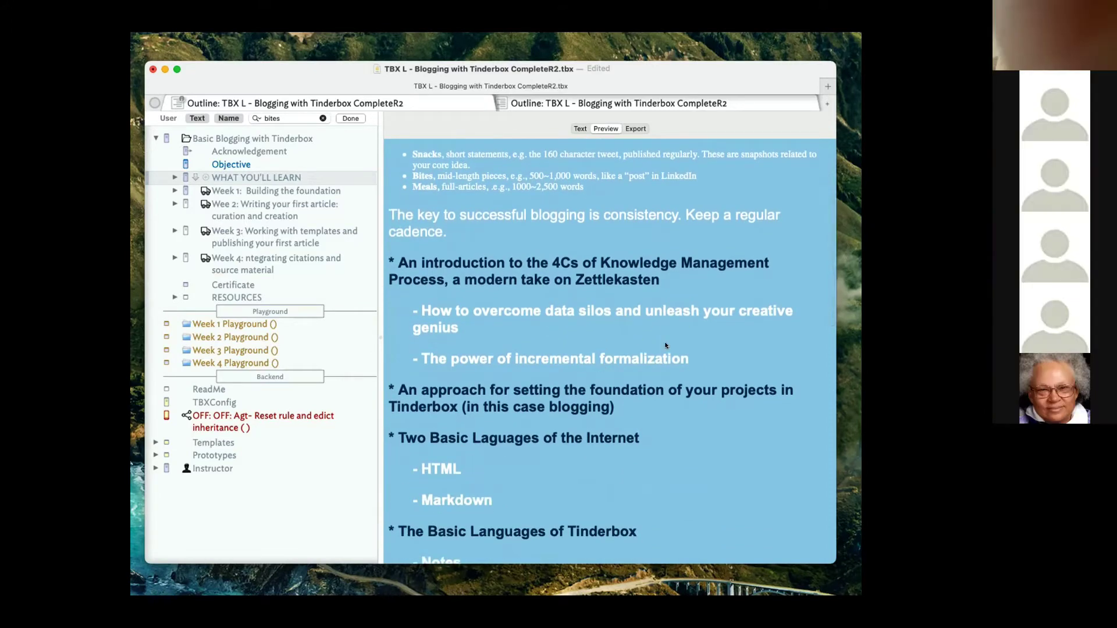
scroll(665, 341, down, 1)
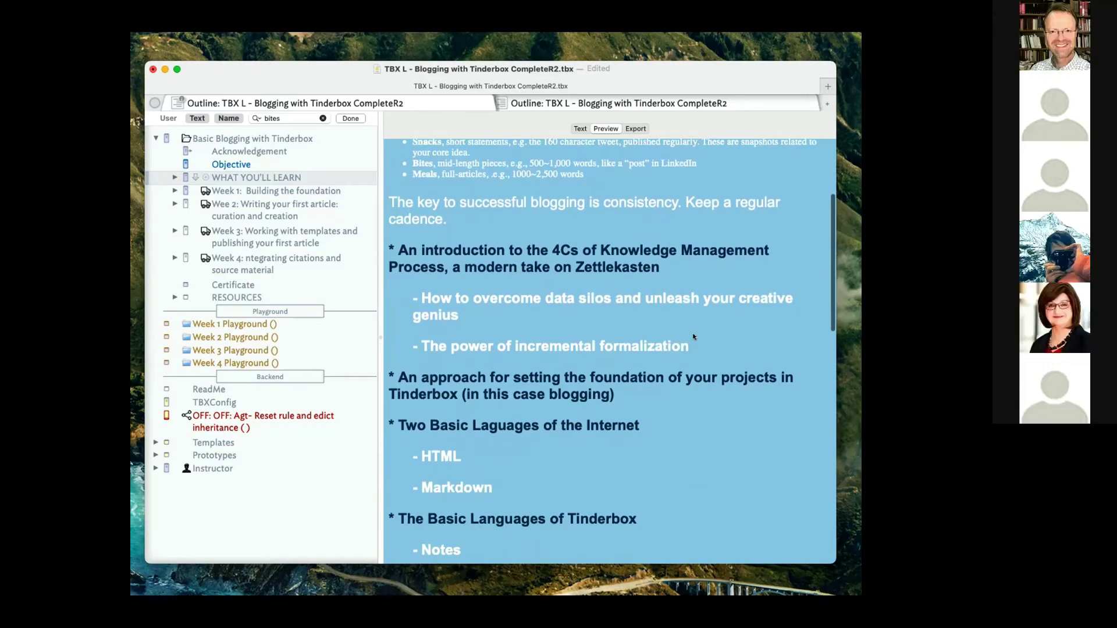
scroll(693, 335, down, 5)
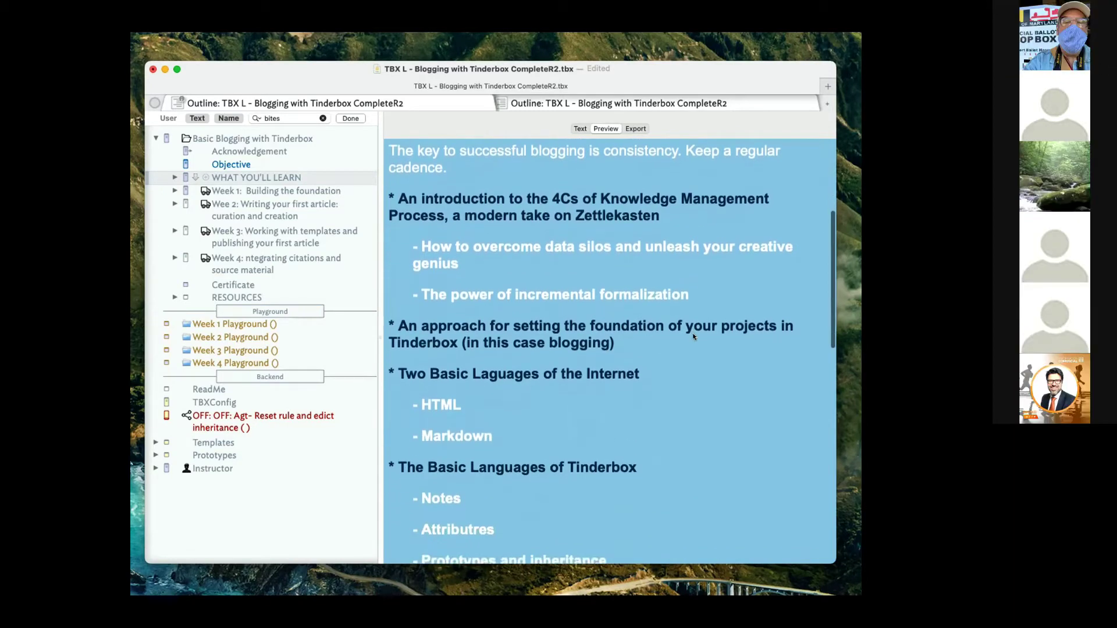
scroll(693, 337, down, 1)
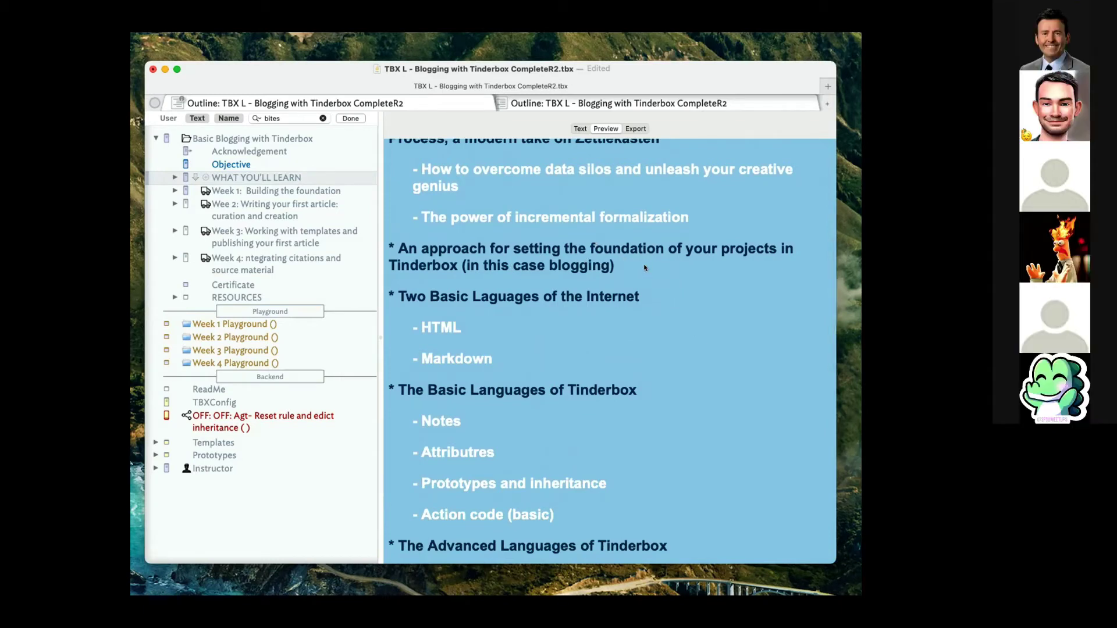
scroll(644, 268, down, 6)
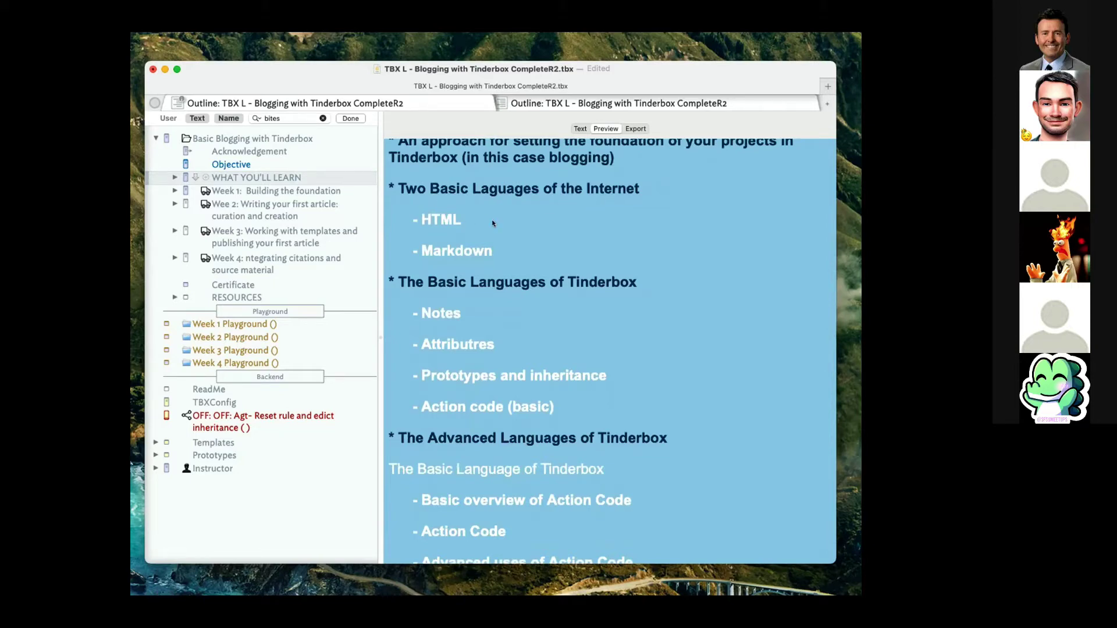
scroll(492, 224, down, 3)
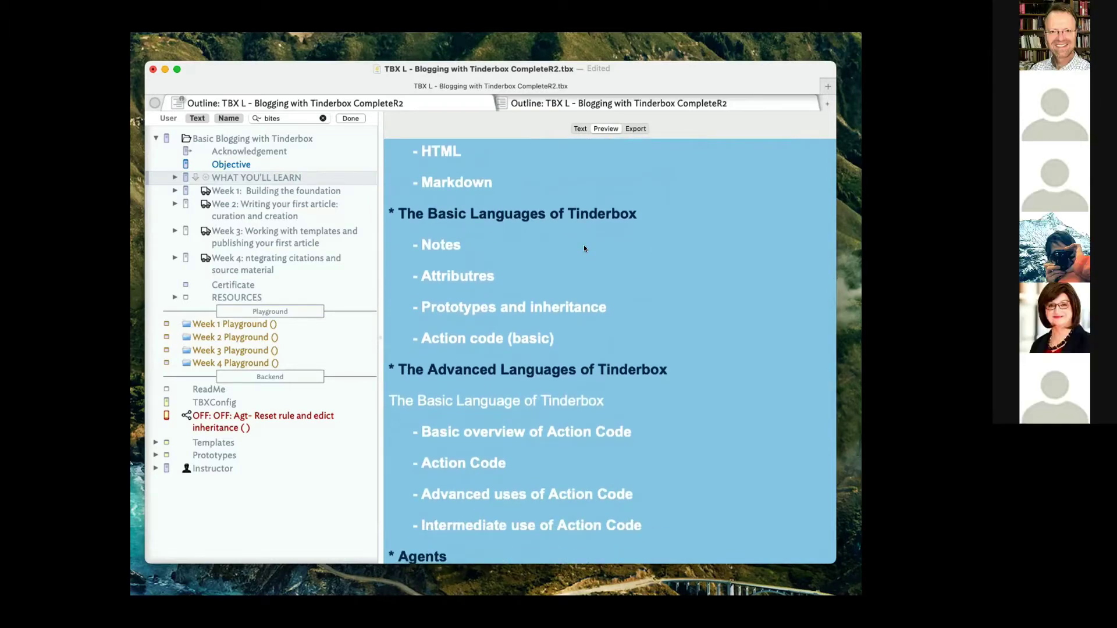
scroll(584, 246, down, 2)
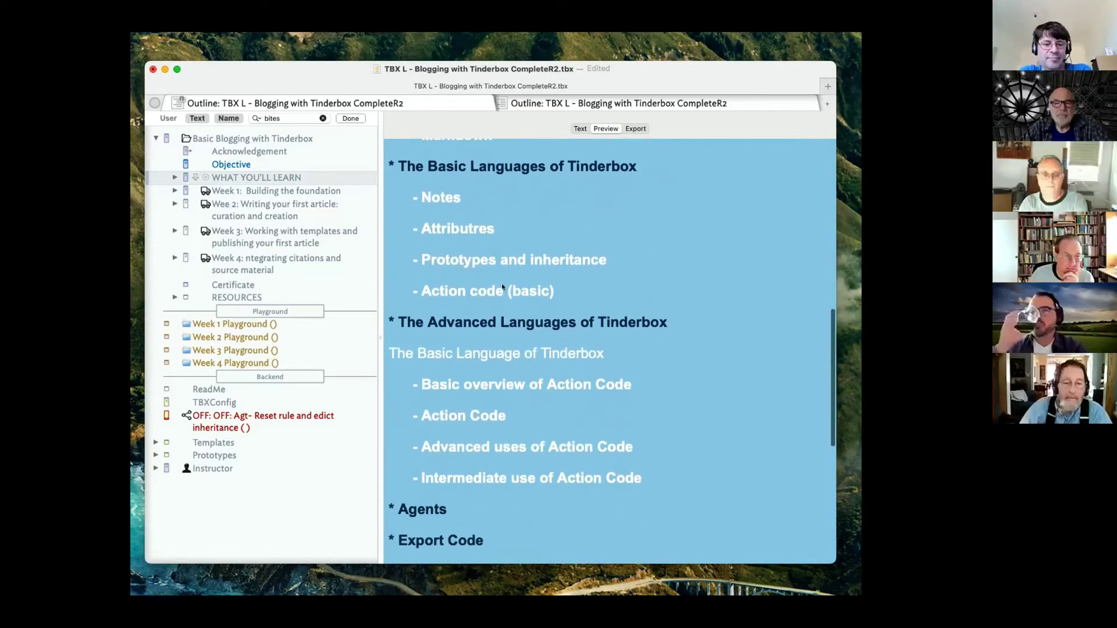
scroll(507, 279, down, 3)
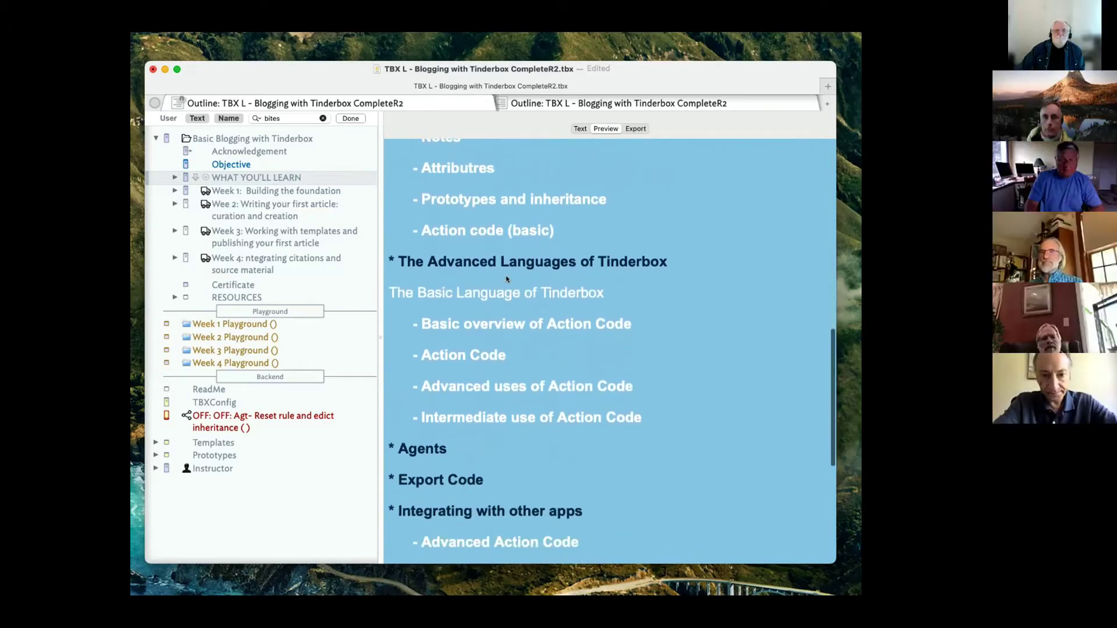
scroll(506, 279, down, 1)
scroll(472, 314, down, 2)
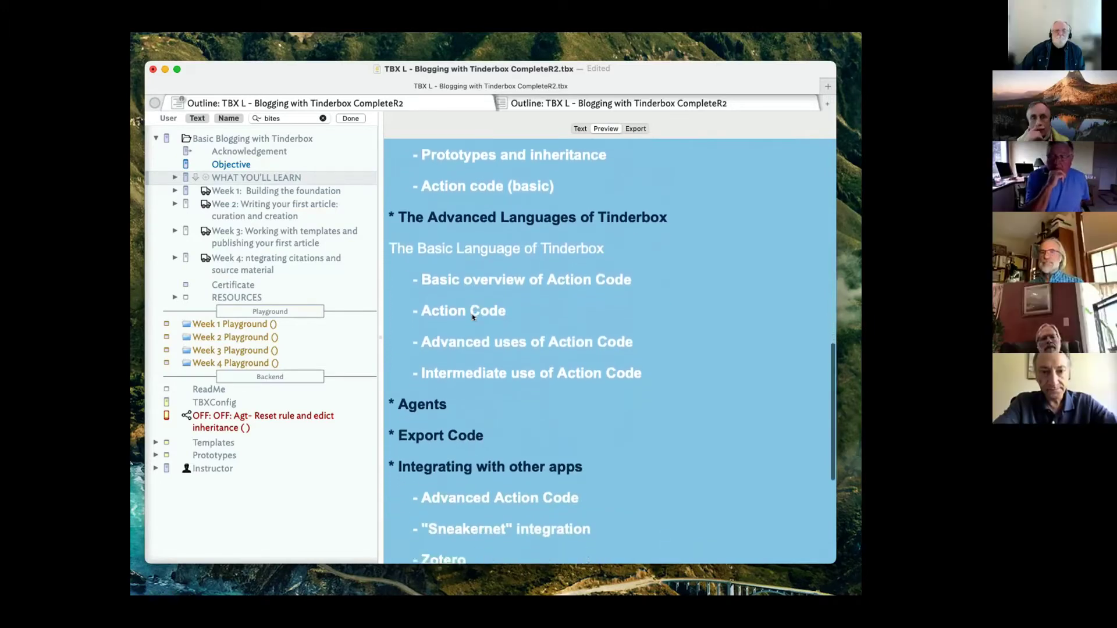
scroll(473, 315, down, 8)
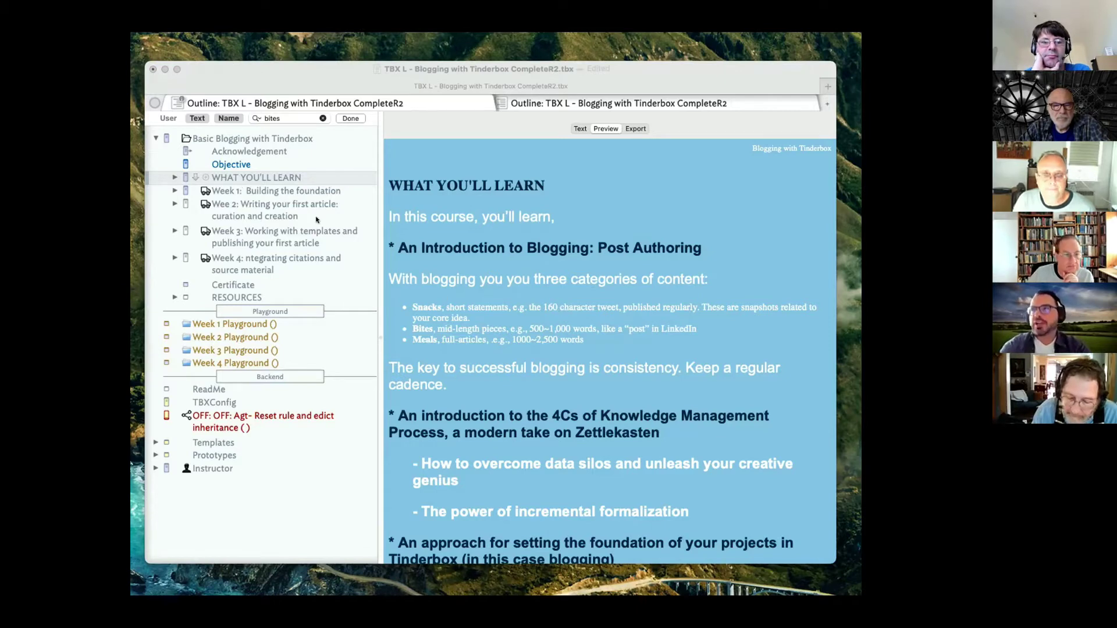
Preview Week 1: Building the foundation, then its 'Change is difficult…' quote page.
click(221, 189)
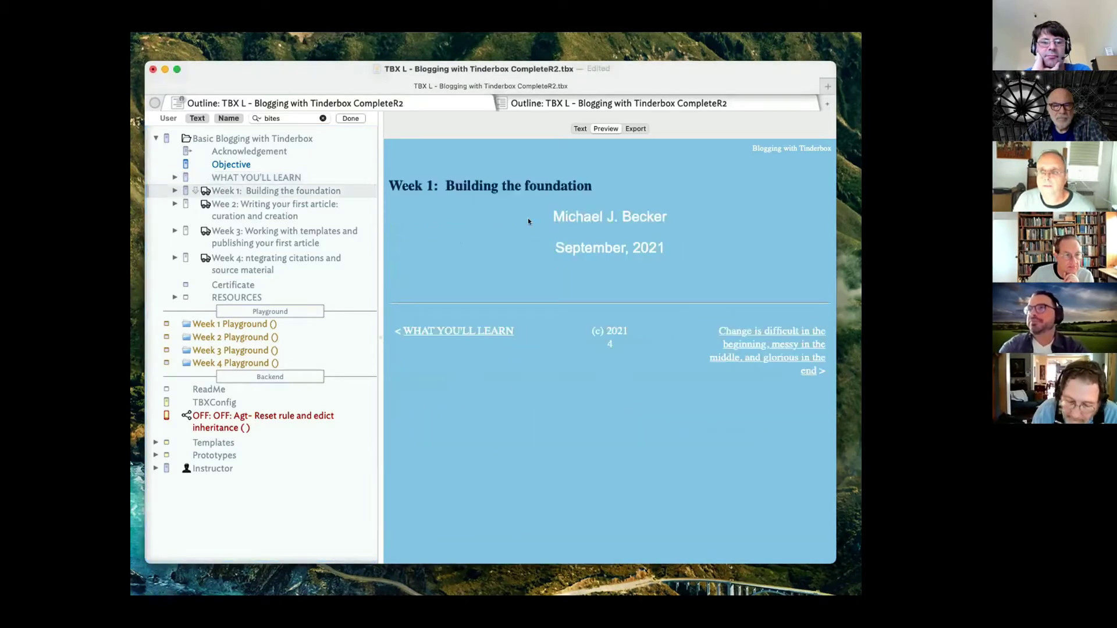
click(796, 361)
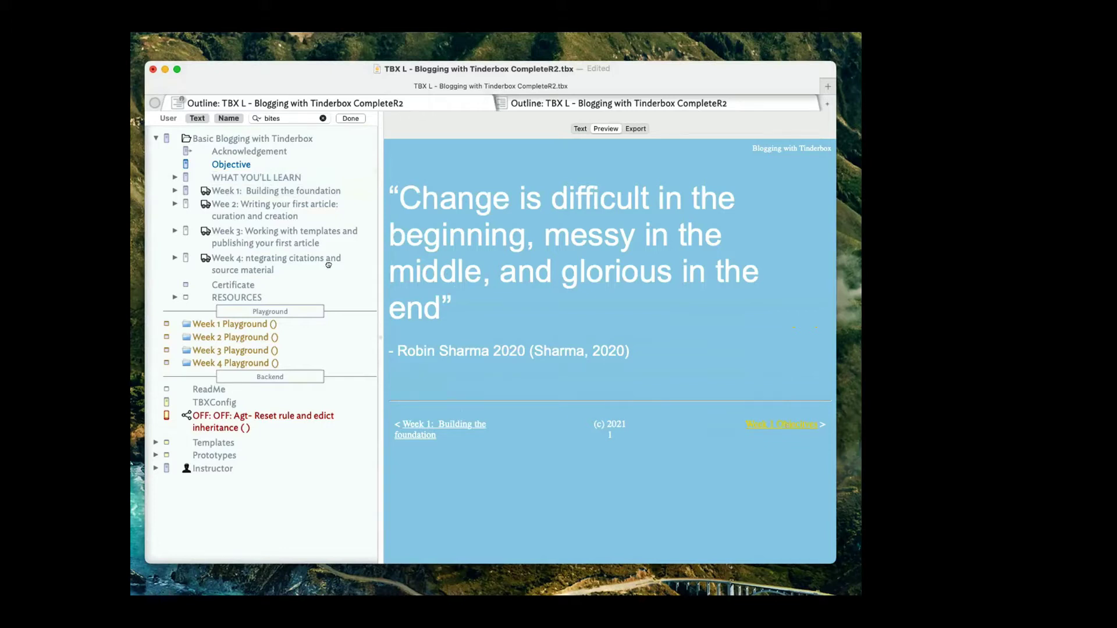
Expand Week 1 and scroll through its Week 1 Objectives page in the preview.
click(177, 177)
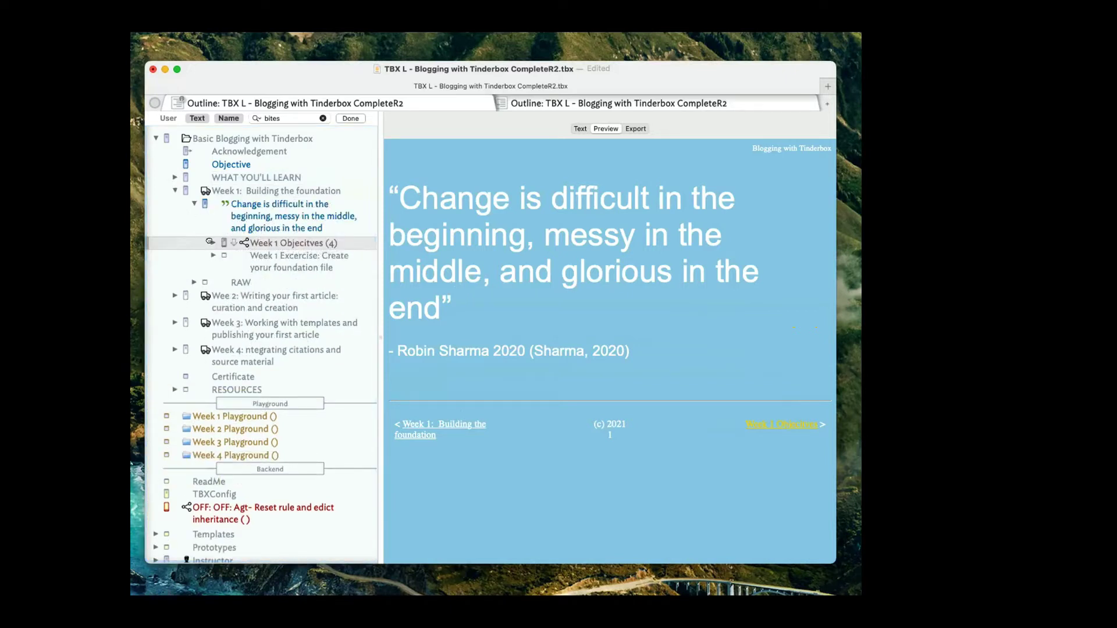
click(783, 424)
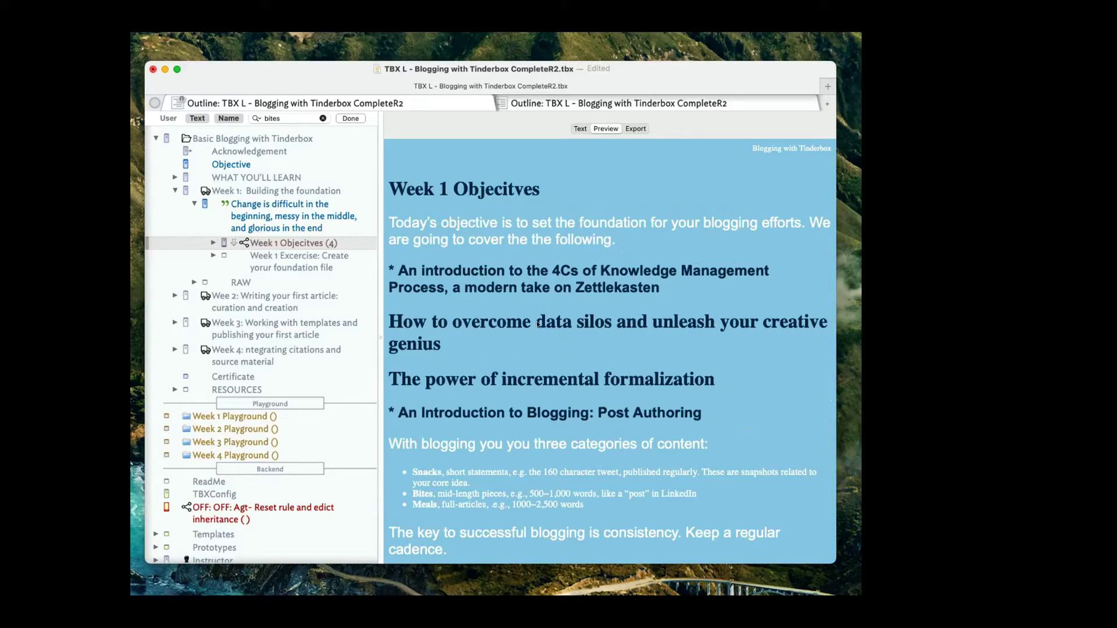
scroll(521, 373, down, 5)
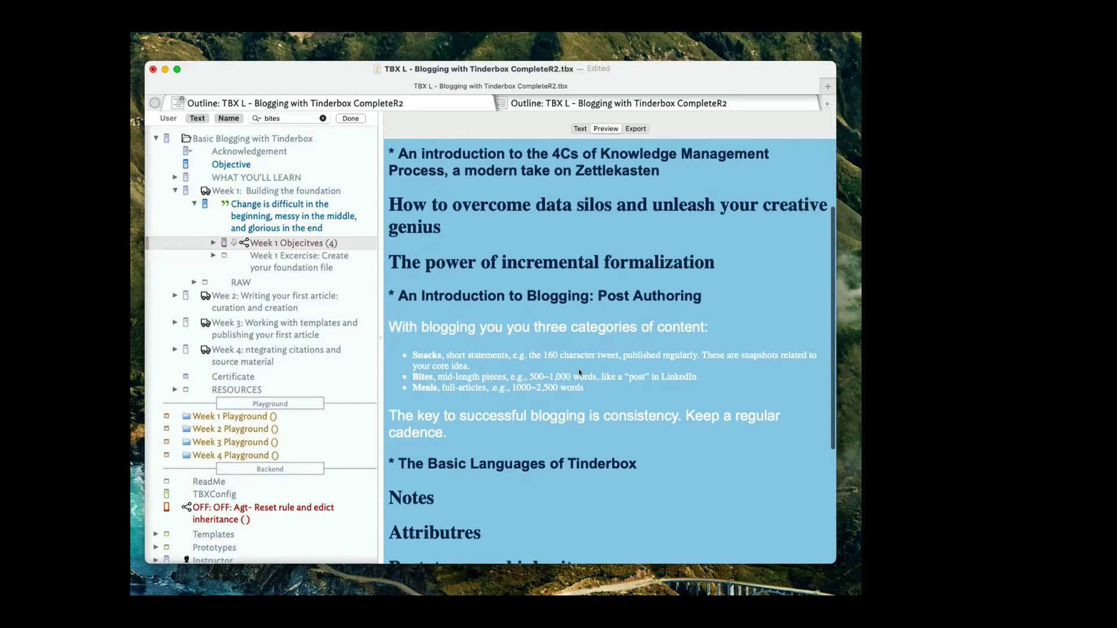
scroll(579, 369, down, 7)
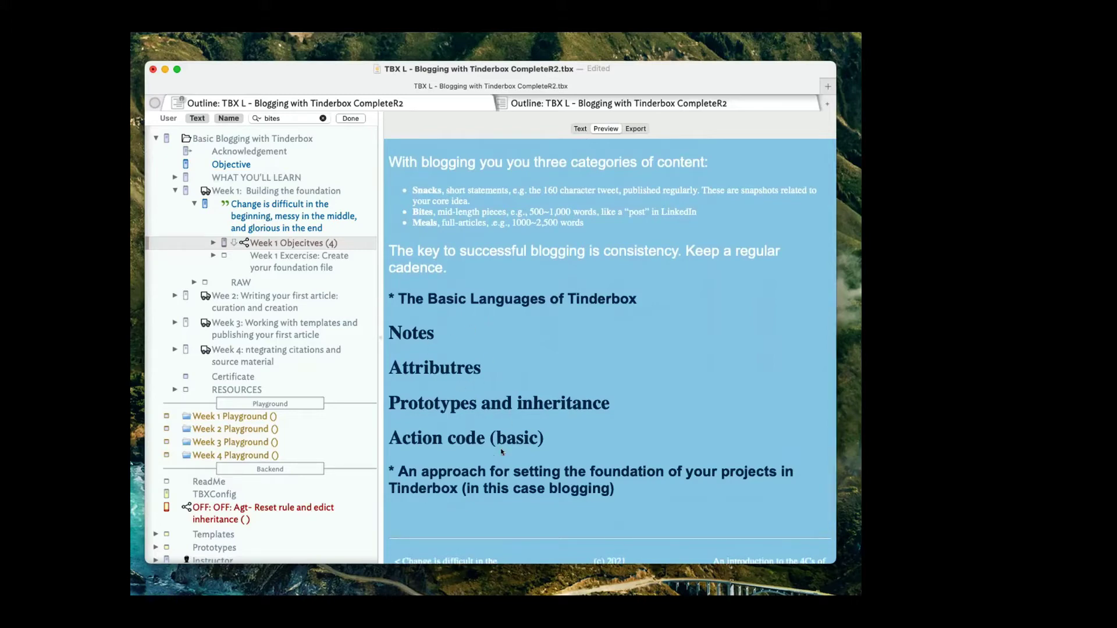
scroll(501, 441, down, 2)
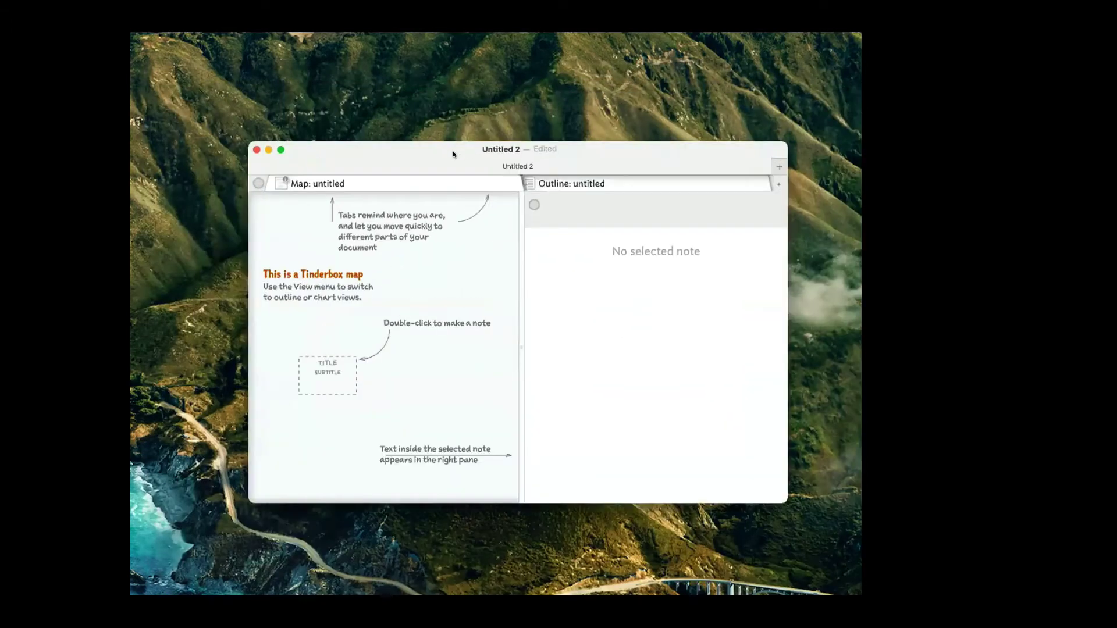
Shift the Untitled 2 window left and widen its map pane.
drag(452, 151, 409, 152)
drag(471, 228, 541, 228)
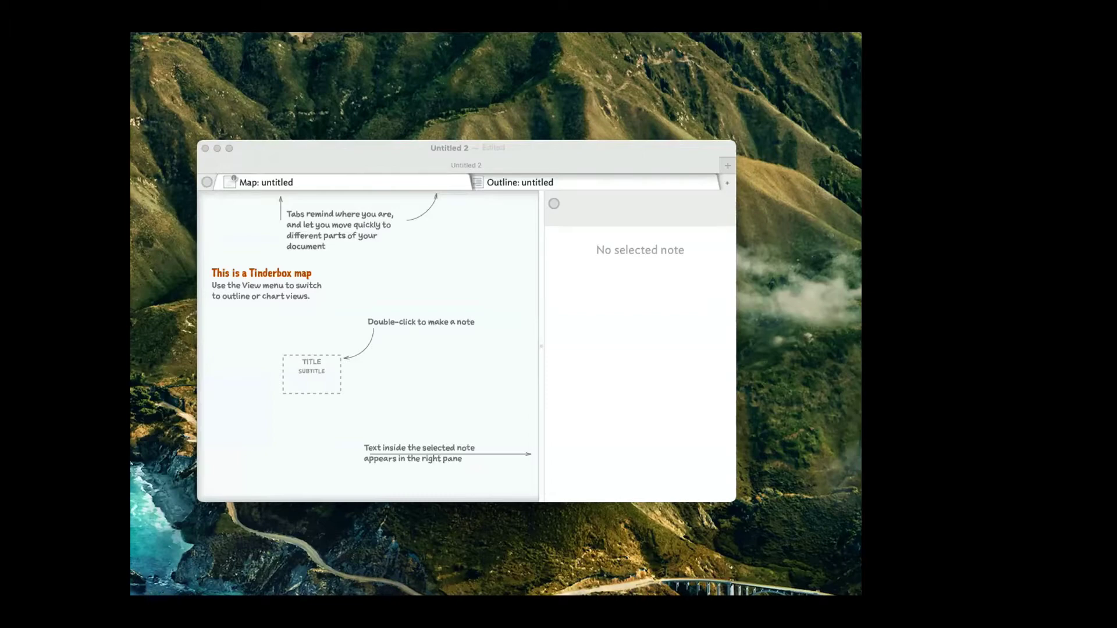
Create a note named Article and place it at the map's top left.
double_click(317, 263)
text(Ar)
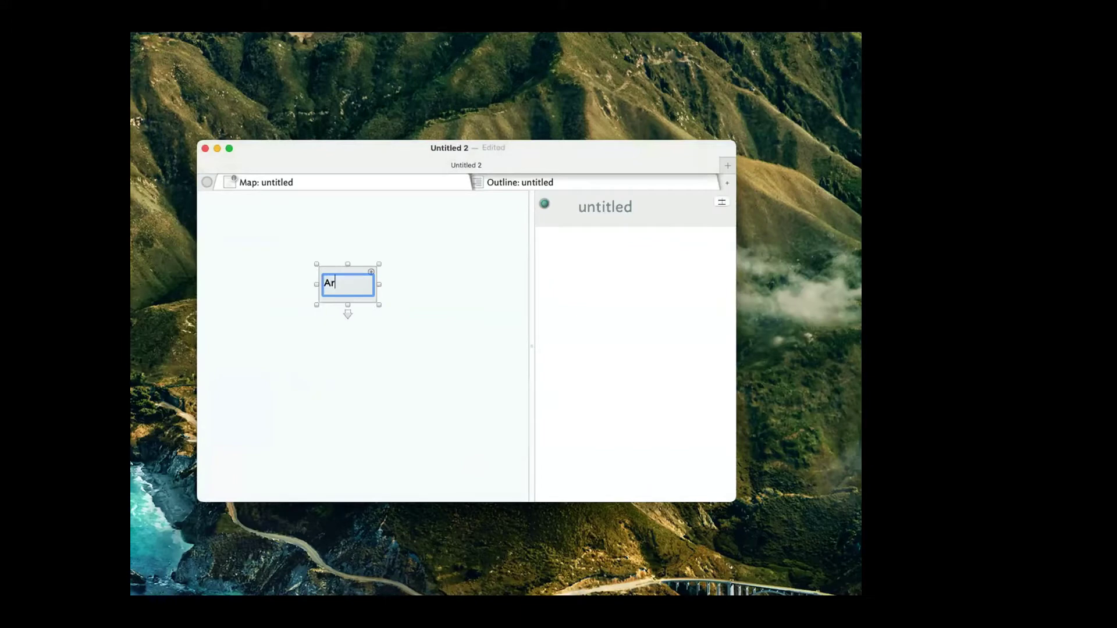
text(ticle)
key(Return)
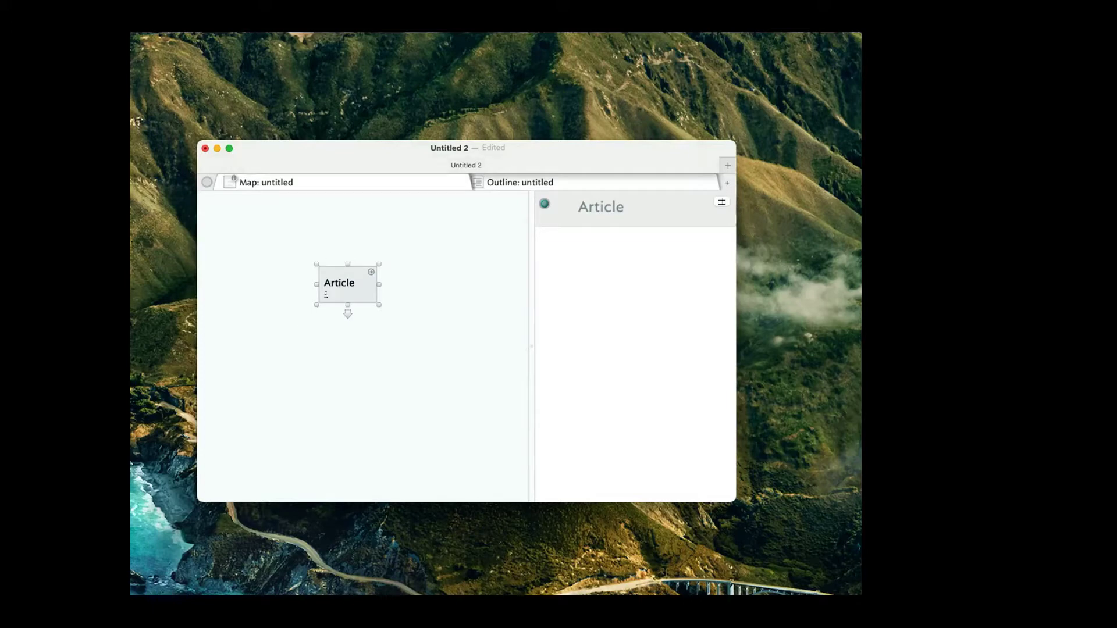
drag(331, 295, 337, 260)
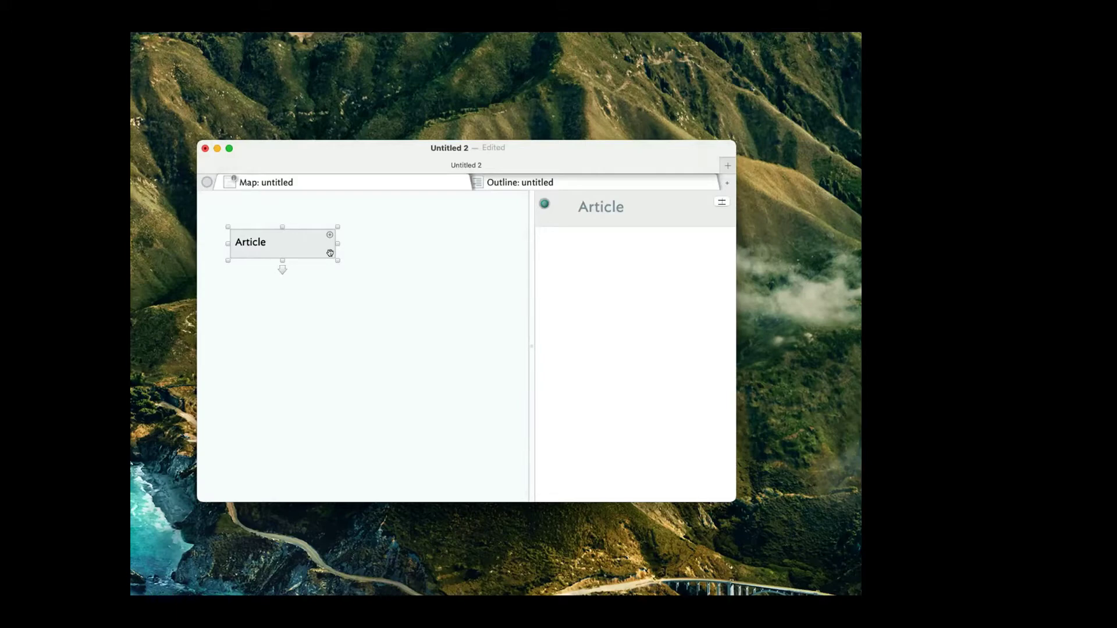
Add a note named Idea1 beside Article and nudge it slightly upward.
key(Return)
text(Idea1)
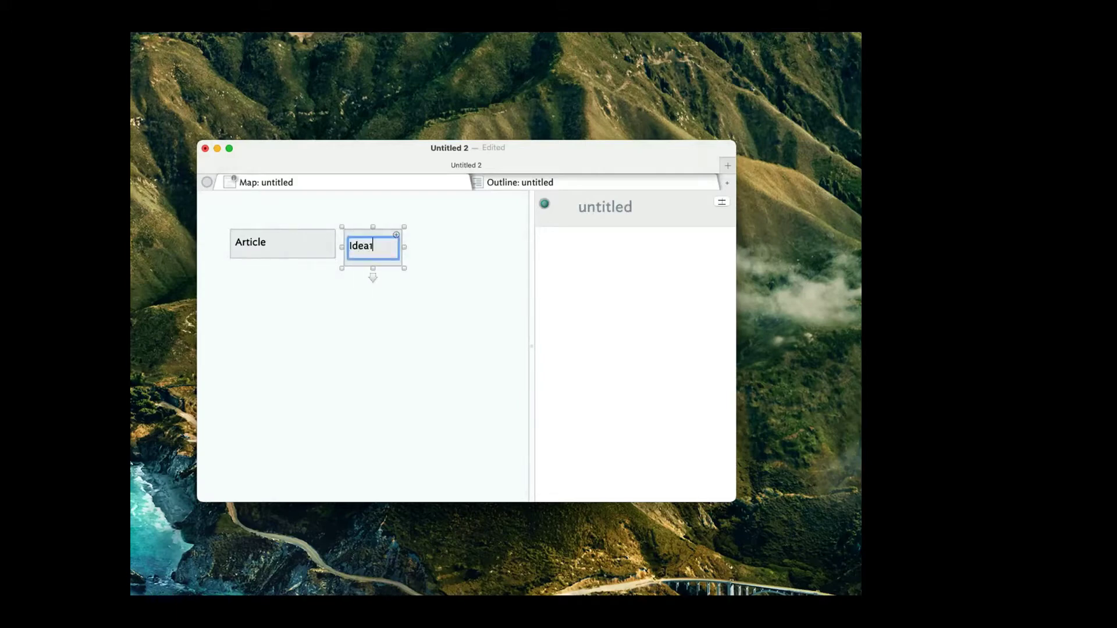
key(Return)
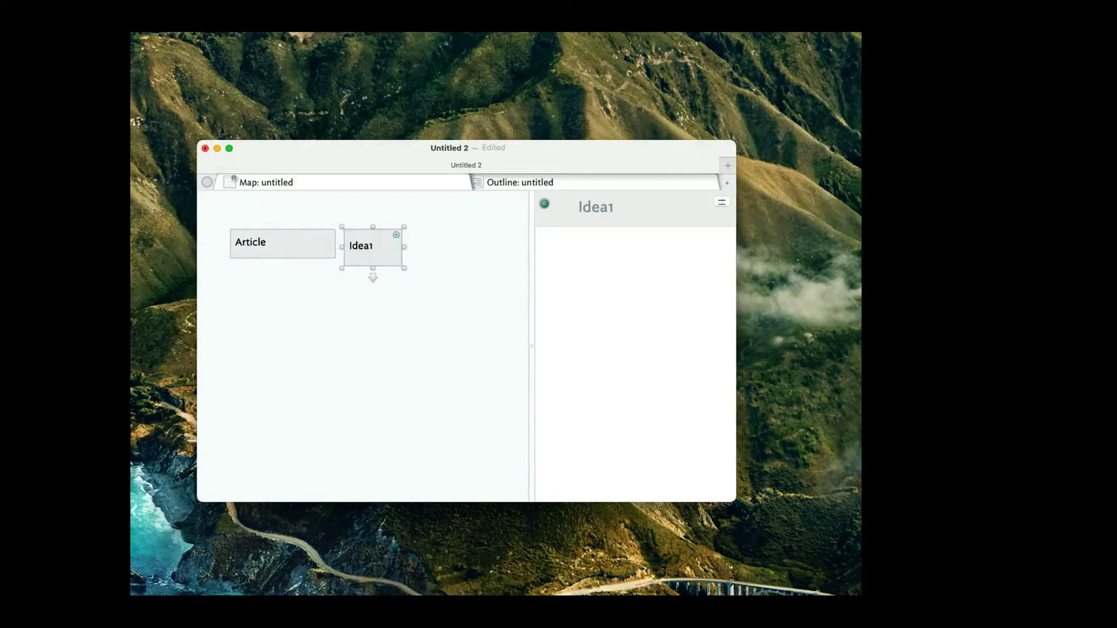
drag(371, 255, 371, 250)
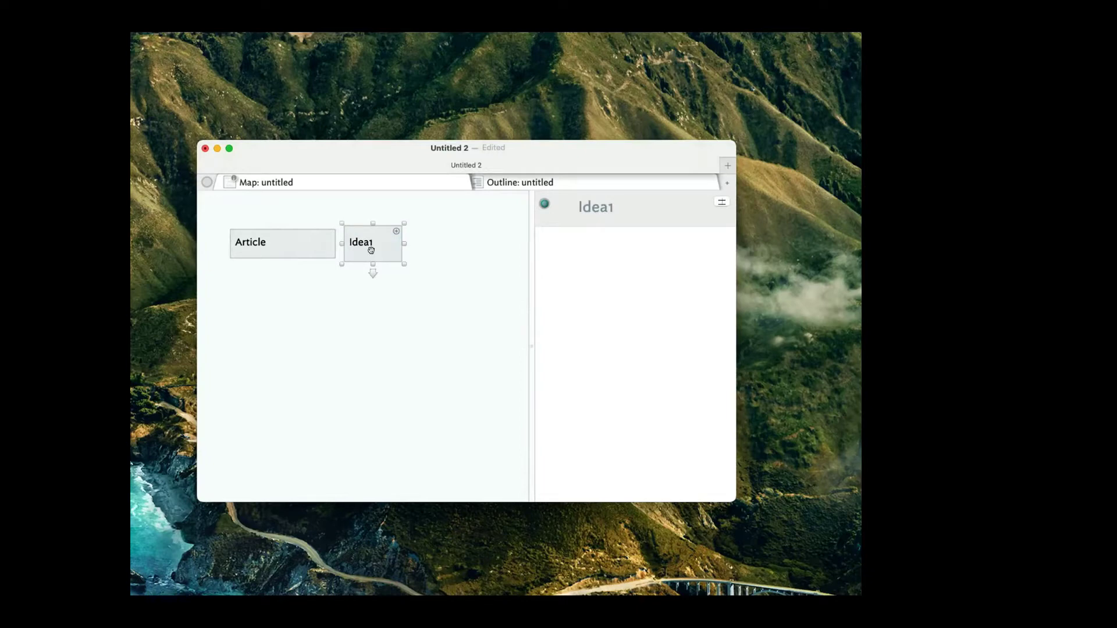
Create a new note named Idea2 immediately right of Idea1.
key(Return)
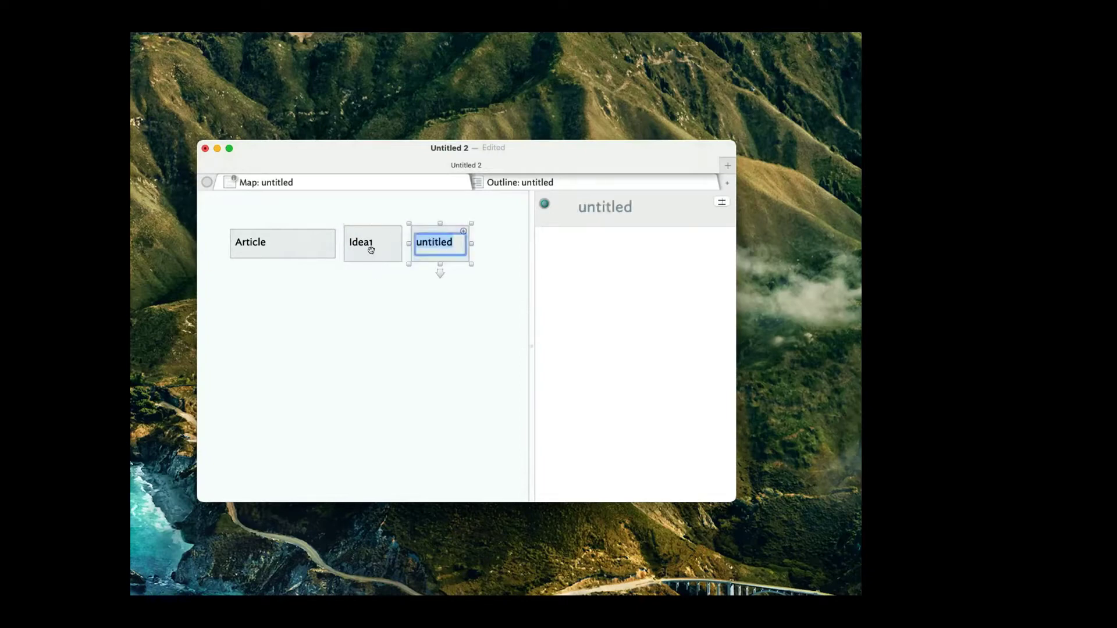
text(Idea2)
key(Return)
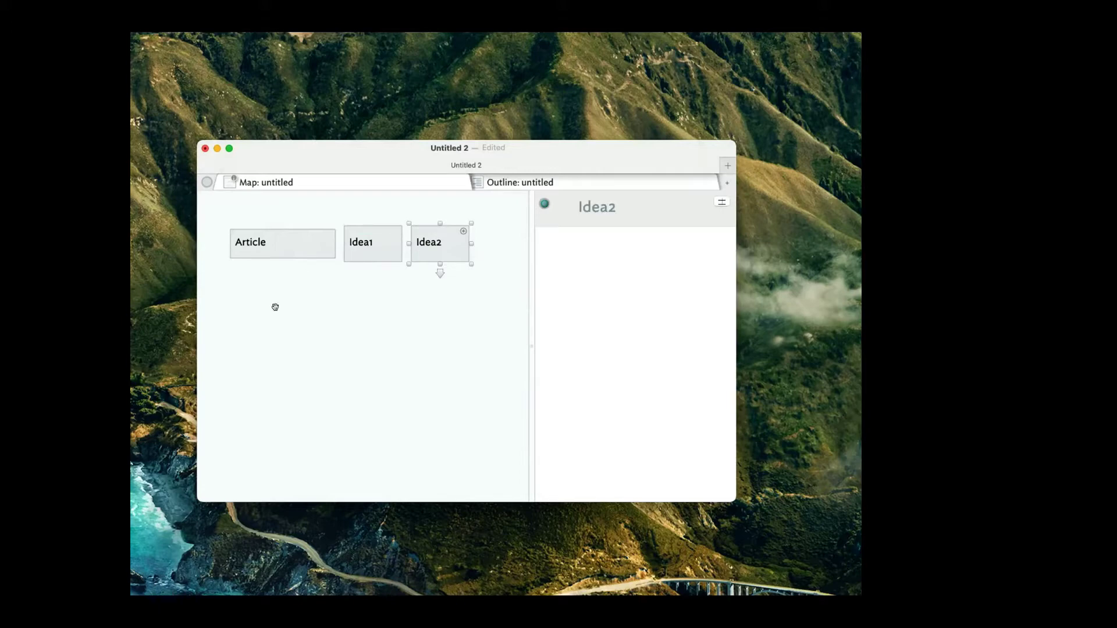
Move and enlarge the Untitled 2 window, then spread Article, Idea1 and Idea2 apart.
drag(299, 135, 256, 112)
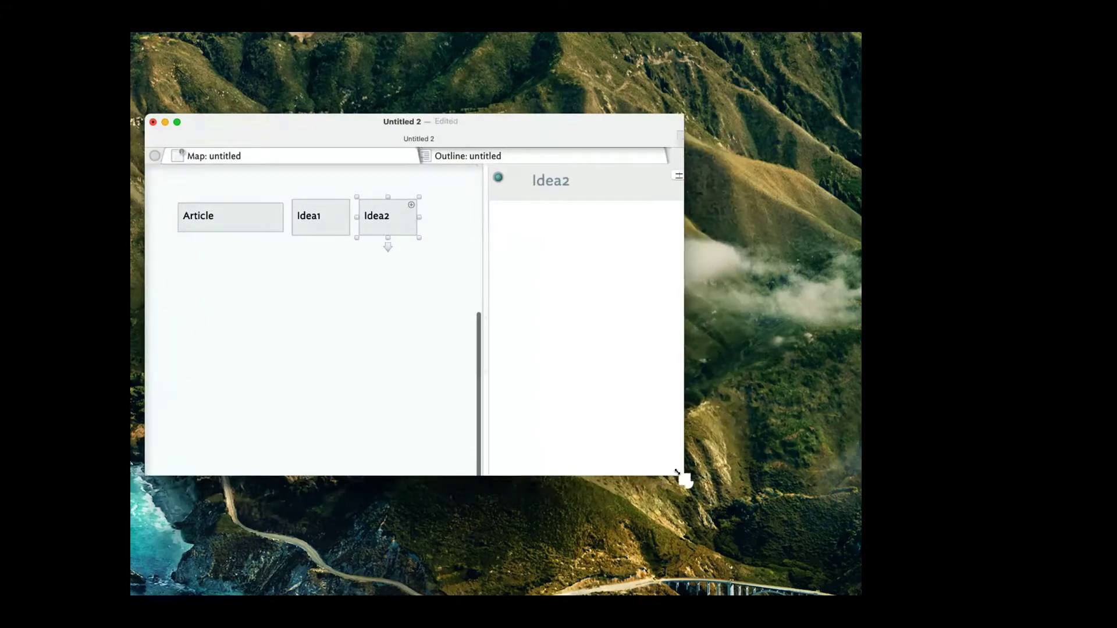
drag(683, 477, 826, 572)
drag(233, 298, 299, 305)
drag(378, 295, 416, 303)
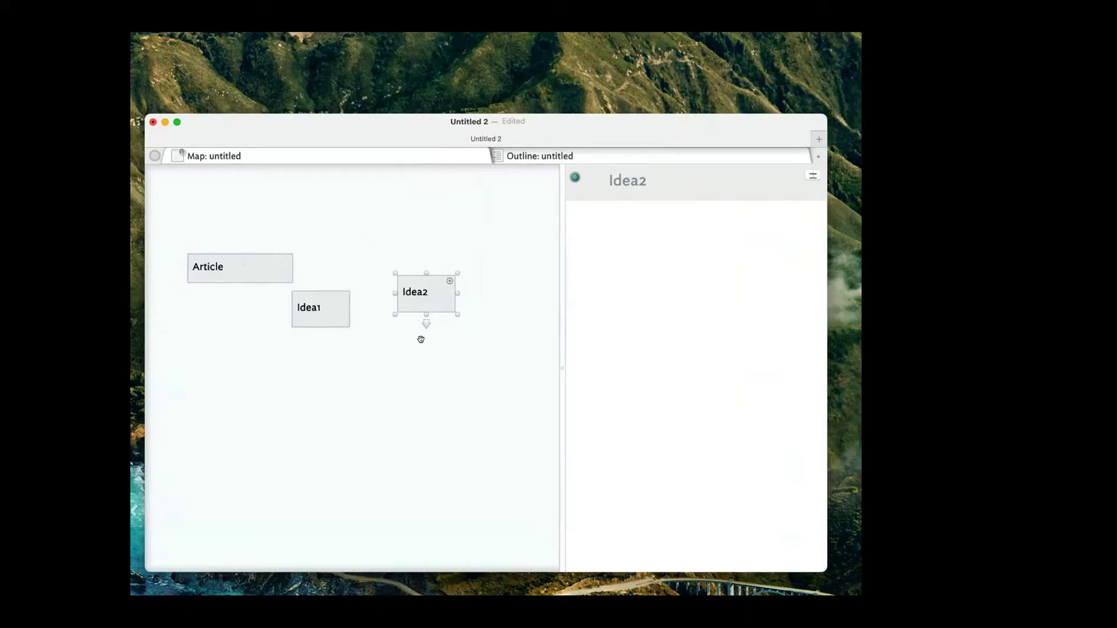
Add a lower row of notes named Idea, Work in Progress and Published.
double_click(183, 379)
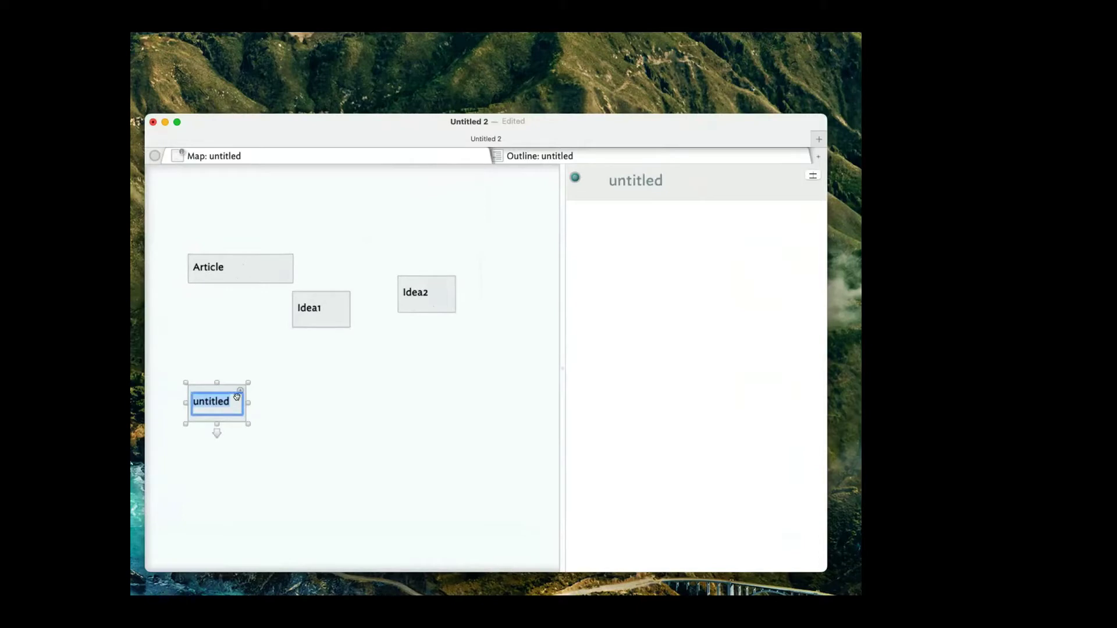
text(Idea)
key(Return)
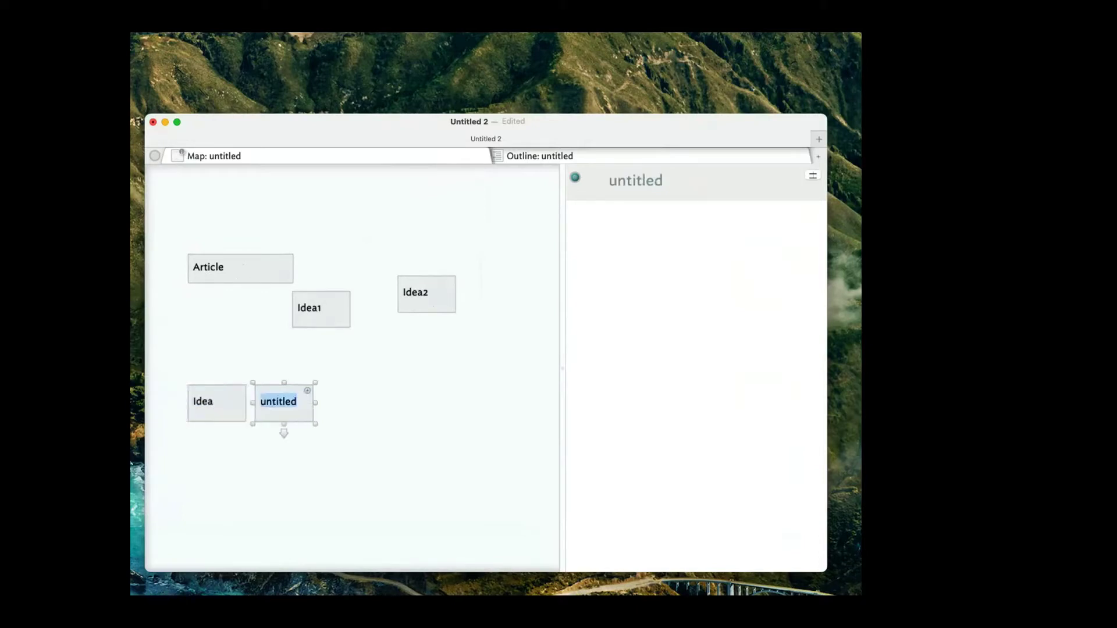
text(Work )
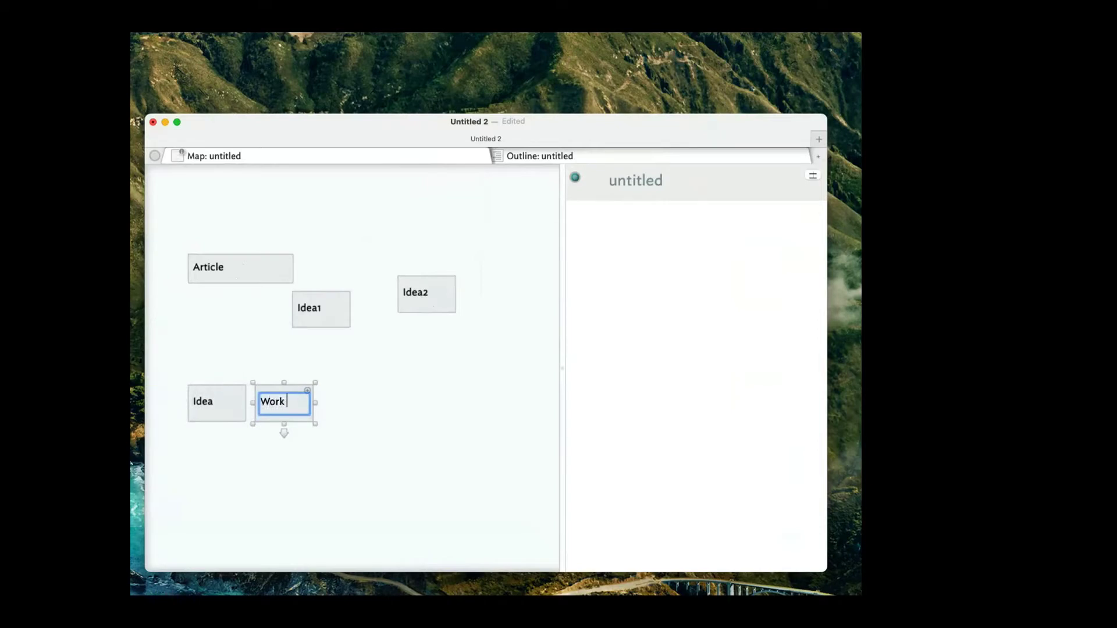
text(in Progress)
key(Return)
key(Return)
text(C)
key(BackSpace)
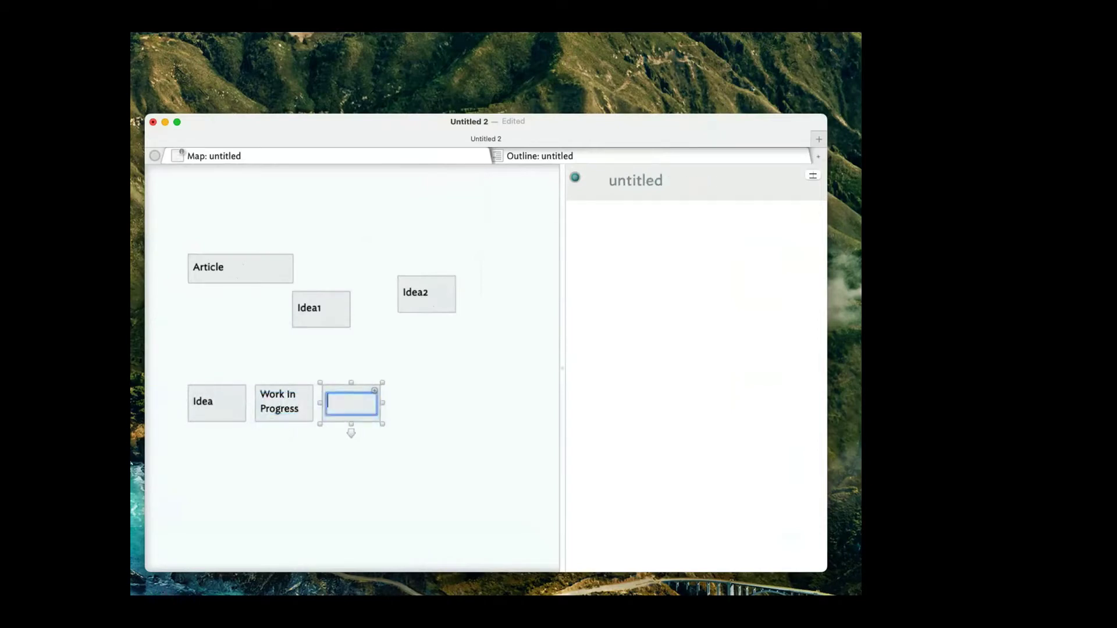
text(Published)
key(Return)
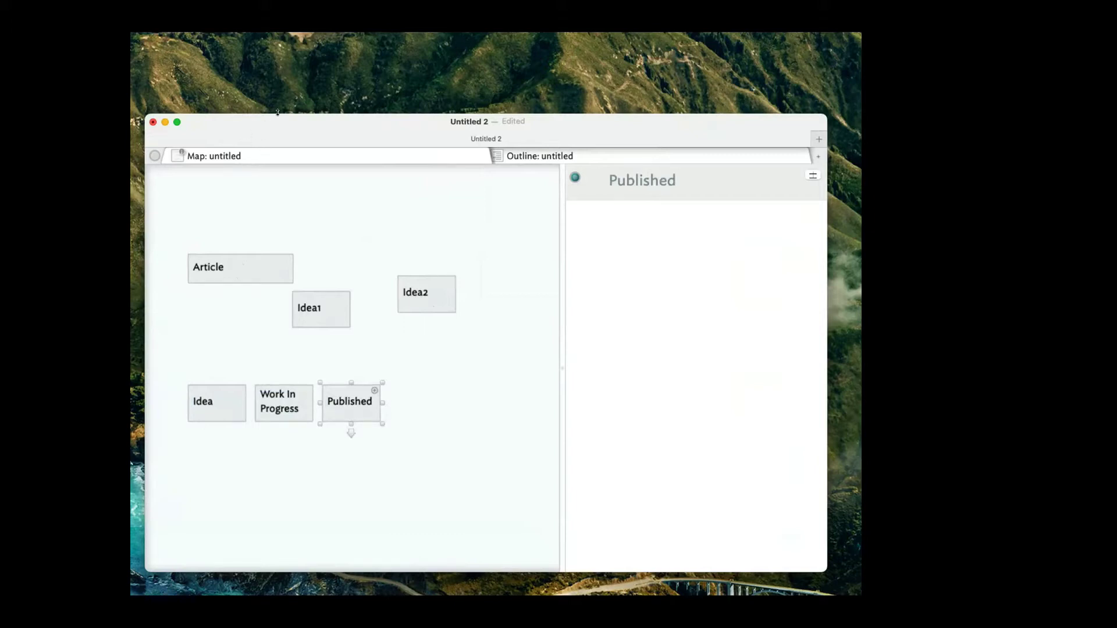
Move the window up and create an untitled note above Work In Progress, then select it.
drag(277, 133, 278, 92)
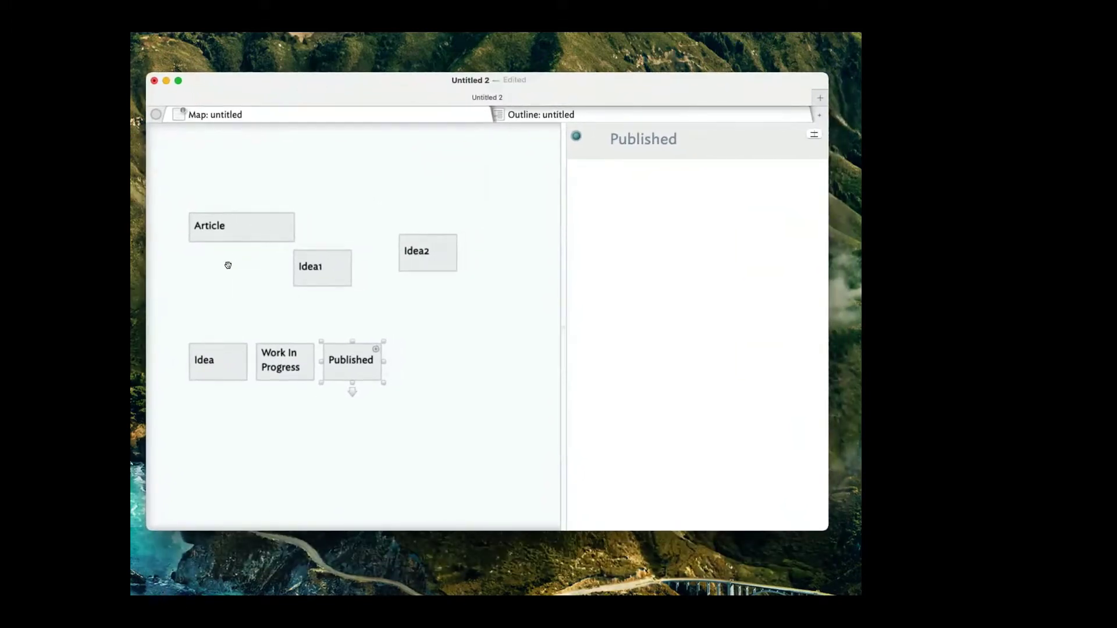
double_click(254, 297)
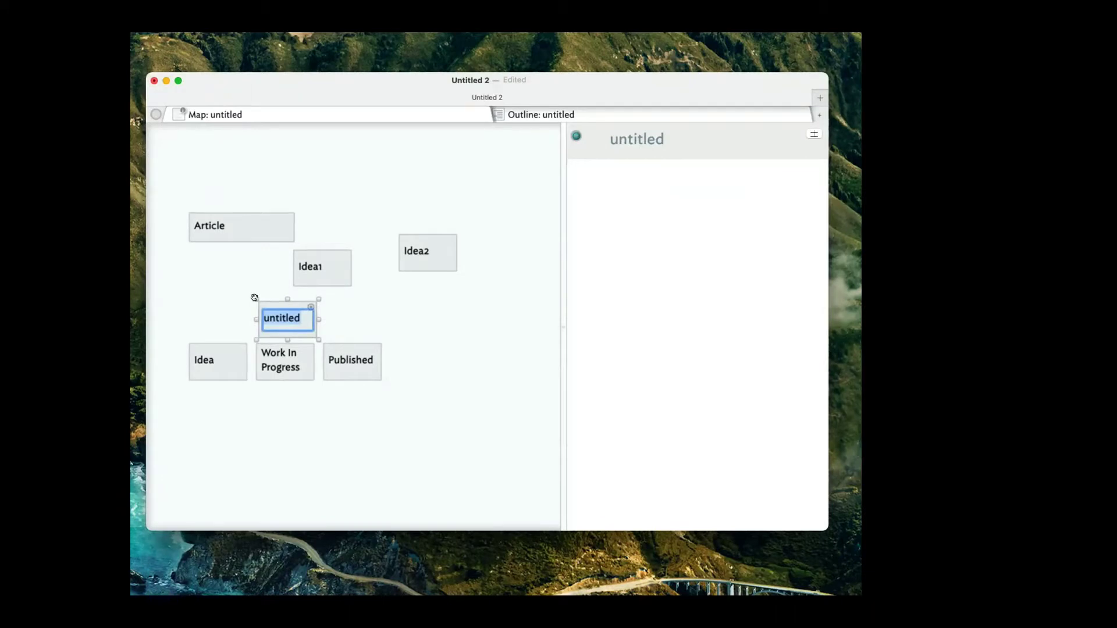
click(244, 263)
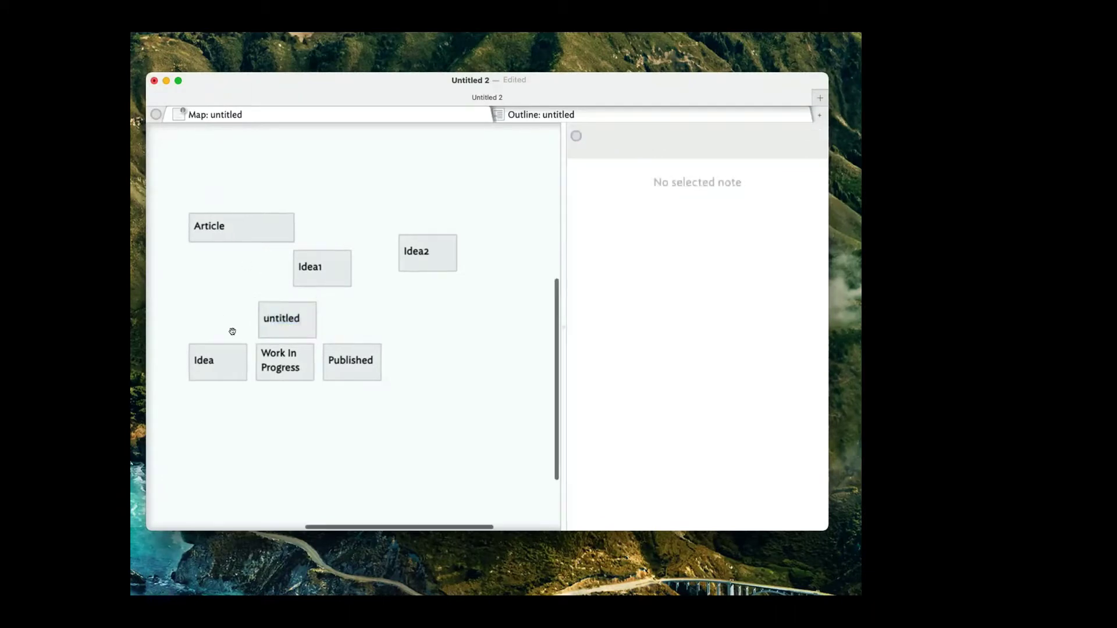
click(286, 309)
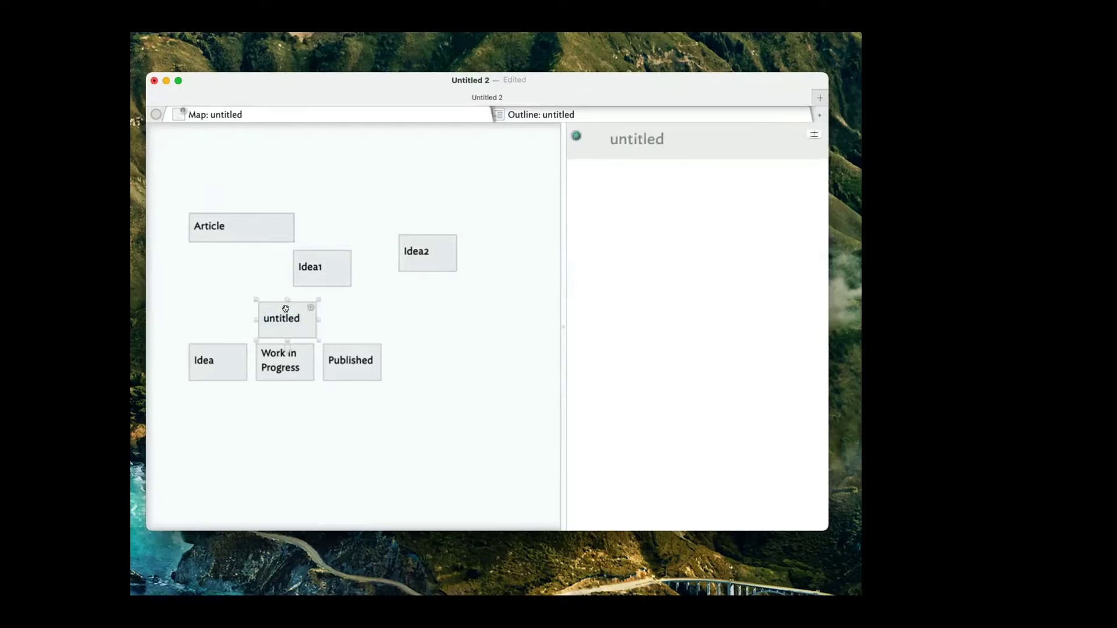
Delete the untitled note and start a top row with notes 'hdlfkhj' and 'asdhfkaj'.
key(Delete)
double_click(372, 154)
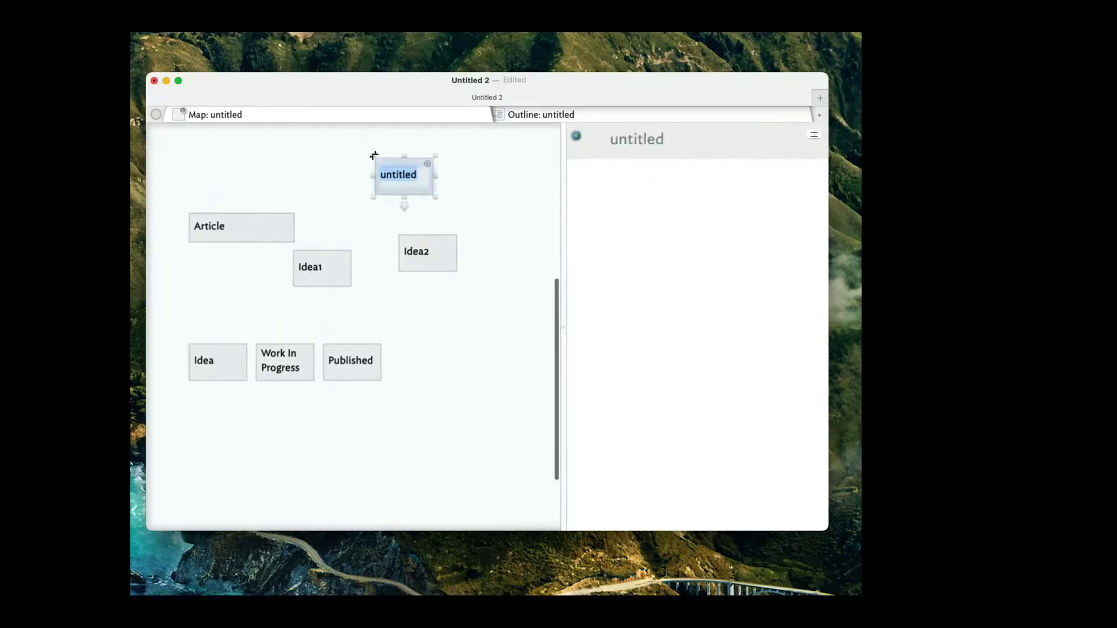
text(hdlfkhj)
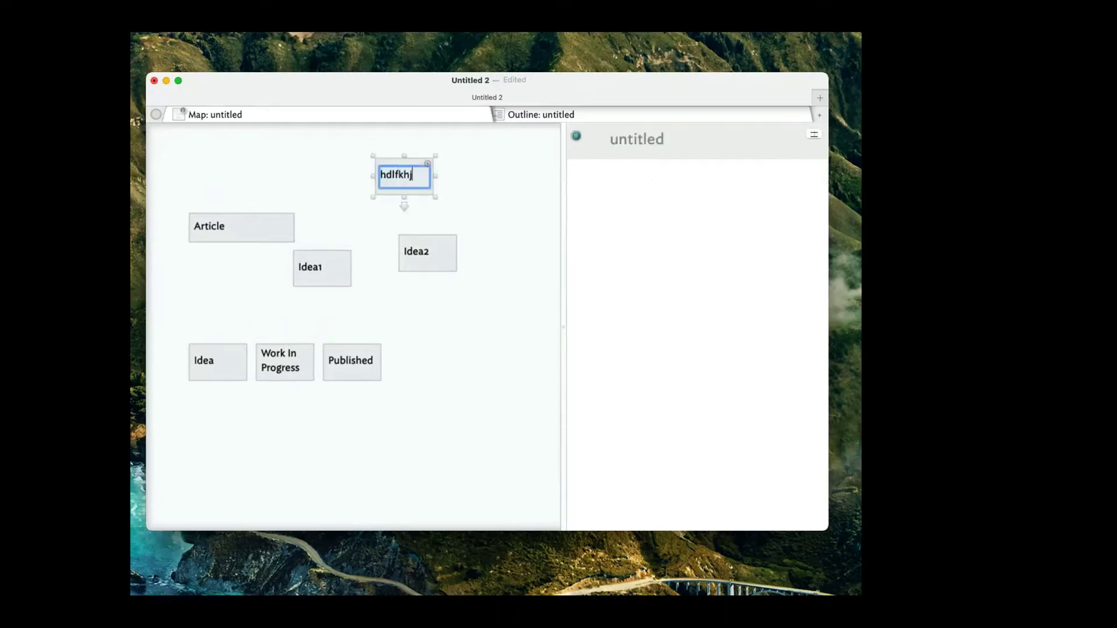
key(Return)
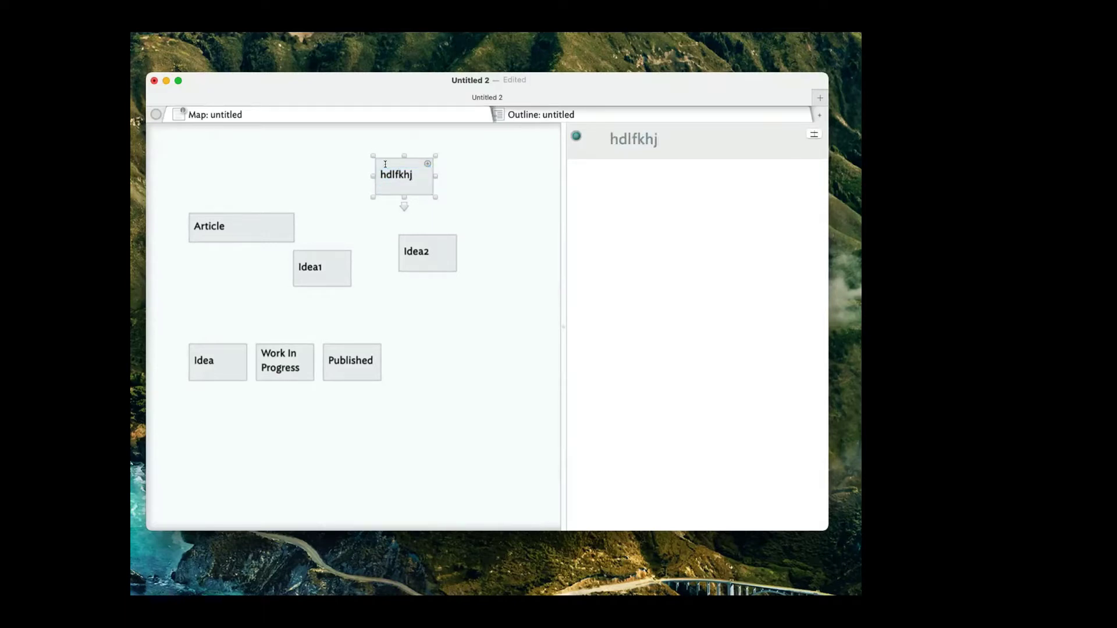
key(Return)
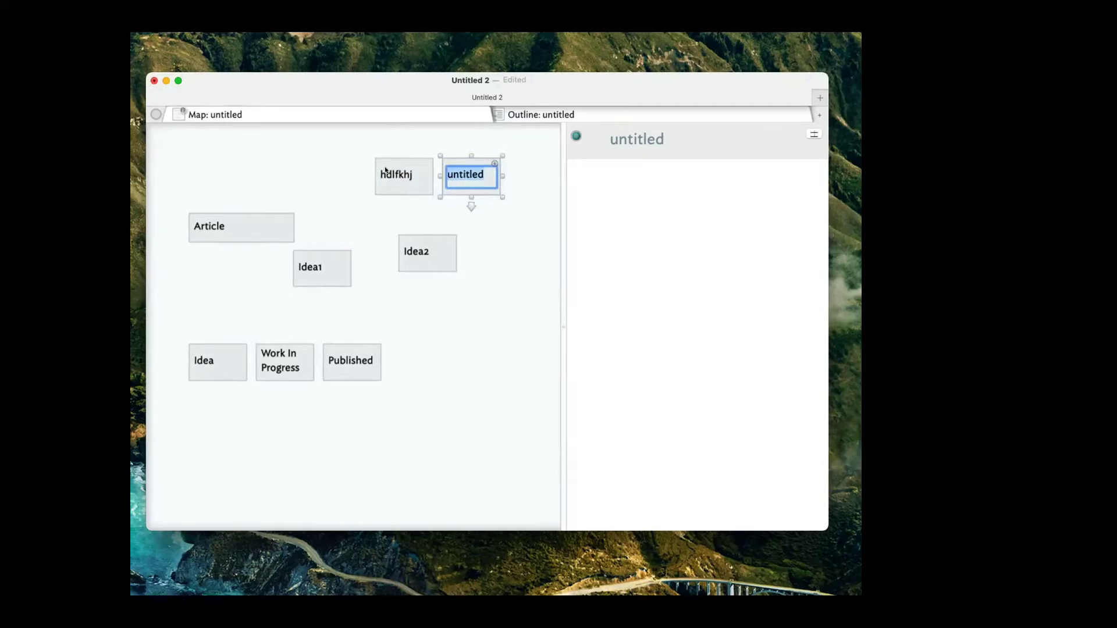
text(asdhfkaj)
key(Return)
Add notes ';aksdnjfla;sjhf', ';kashjdkljha', 'lkjashfdlkjh' and ';lsadhlfkjh' to the row.
key(Return)
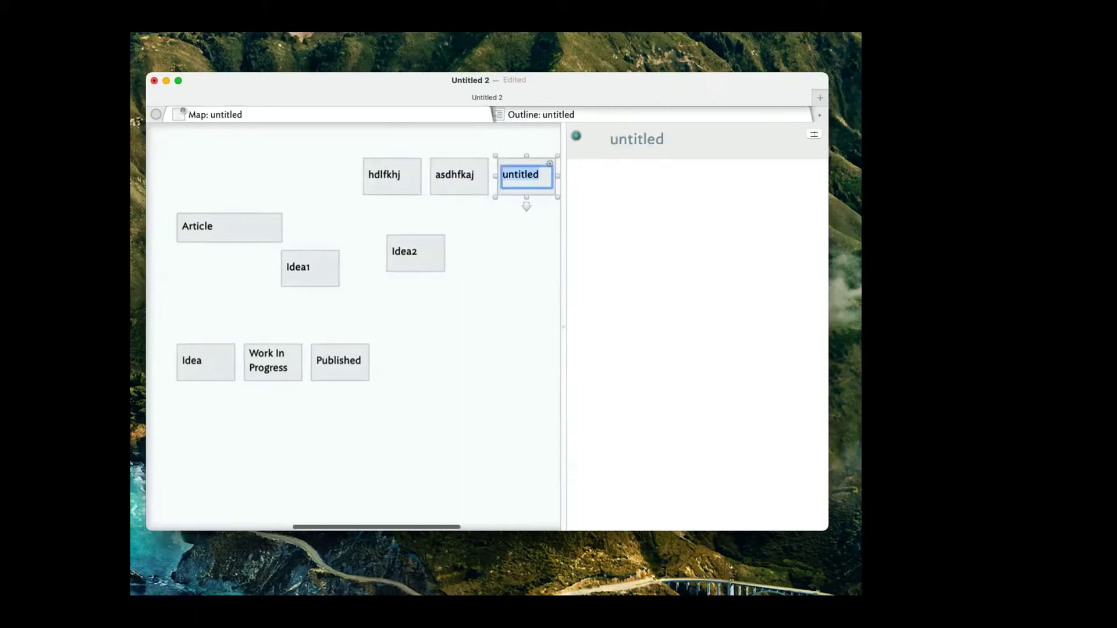
text(;aksdnjfla;sjhf)
key(Return)
key(Return)
text(;kashjdkljha)
key(Return)
text(lkjashfdlkjh)
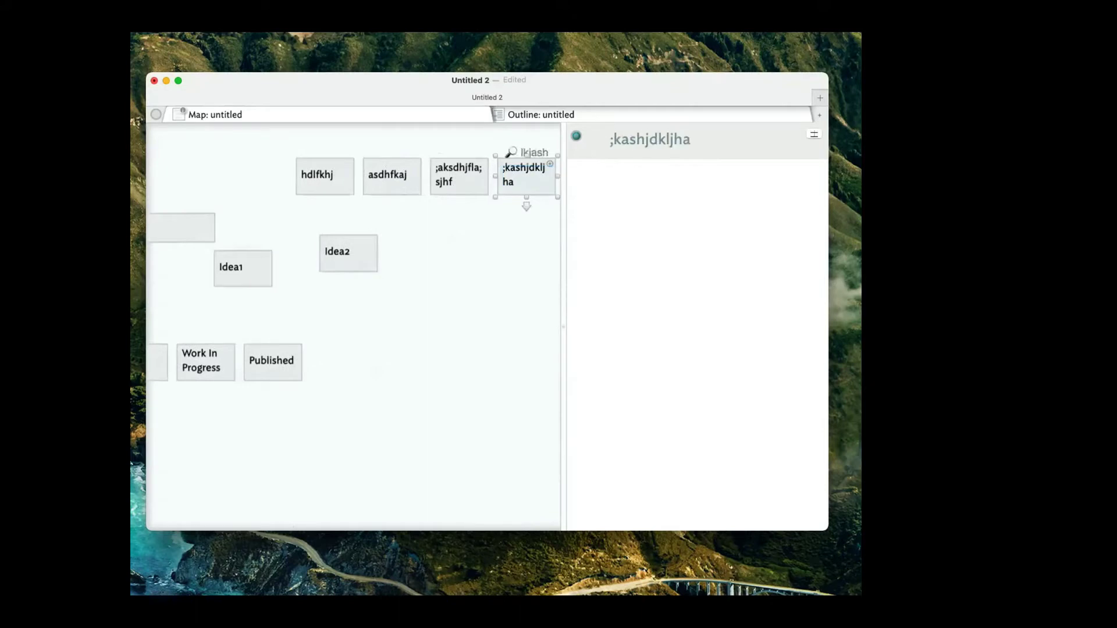
key(Return)
text(;lsadhlfkjh)
key(Return)
key(Return)
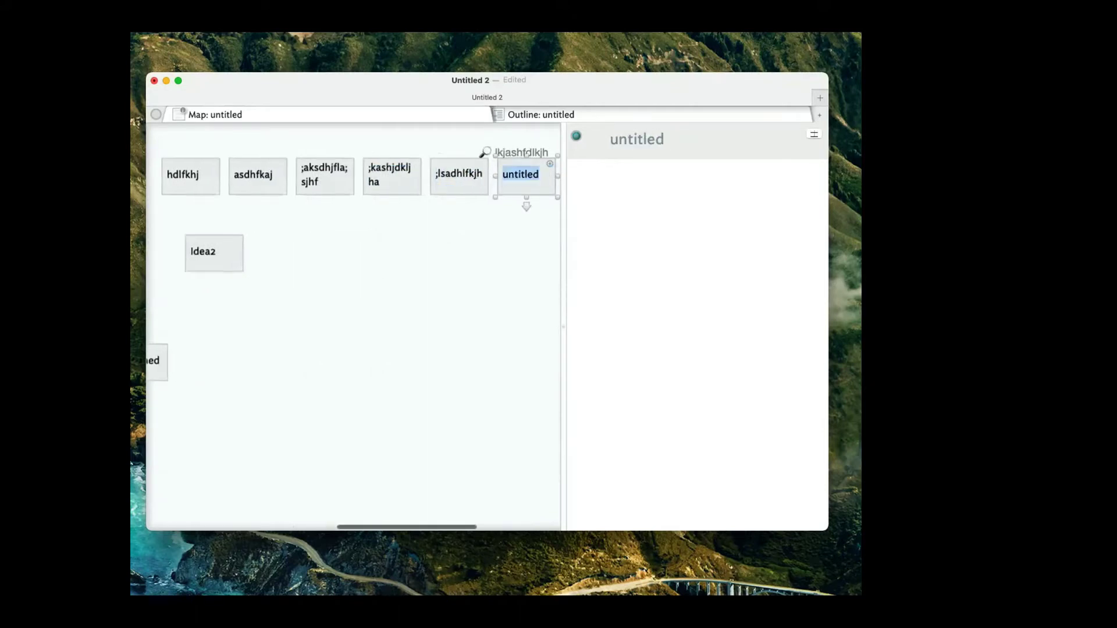
Clear the extra note's name, then delete the empty note and ';lsadhlfkjh'.
text(lkashdflk)
key(super+BackSpace)
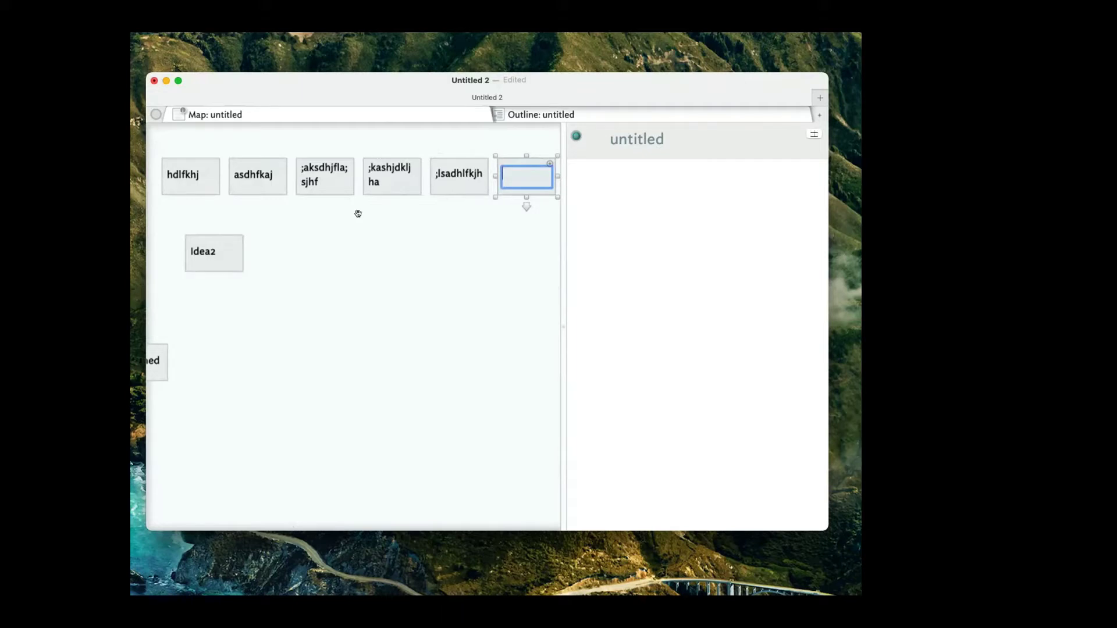
click(514, 150)
click(523, 175)
key(Delete)
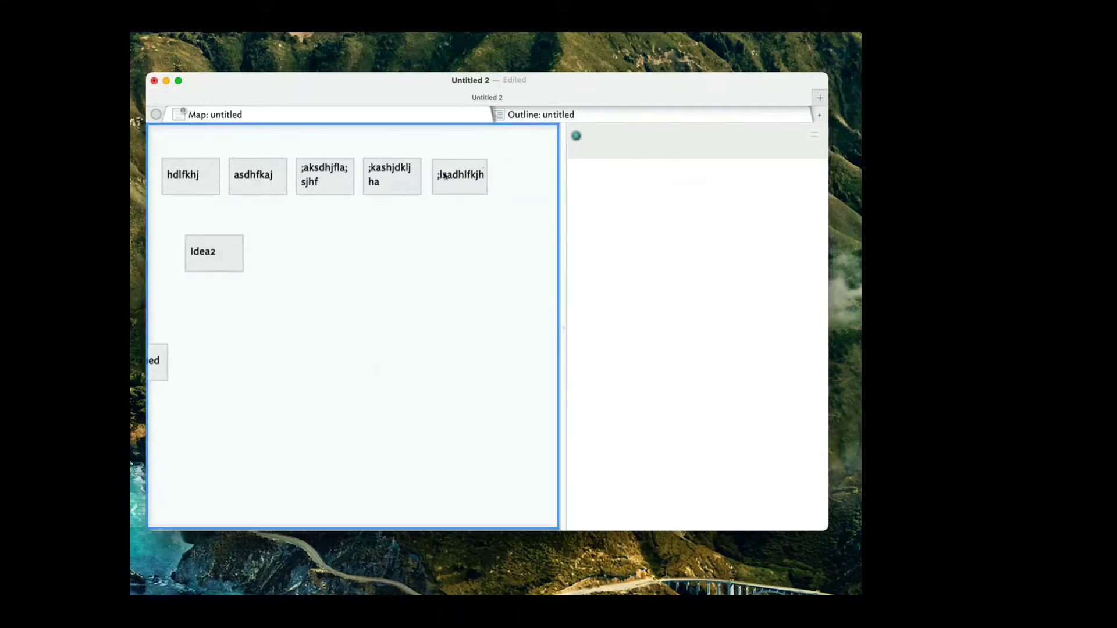
key(Delete)
key(Delete)
Marquee-select the three remaining test notes, delete them, and scroll back to the original notes.
click(394, 276)
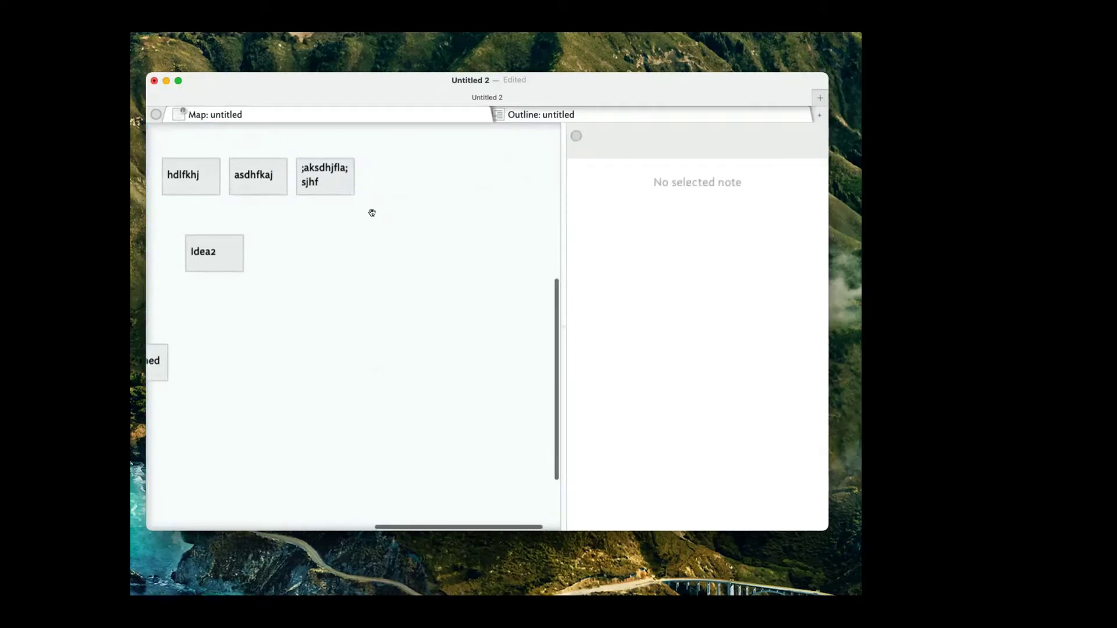
scroll(385, 215, left, 5)
scroll(384, 215, right, 2)
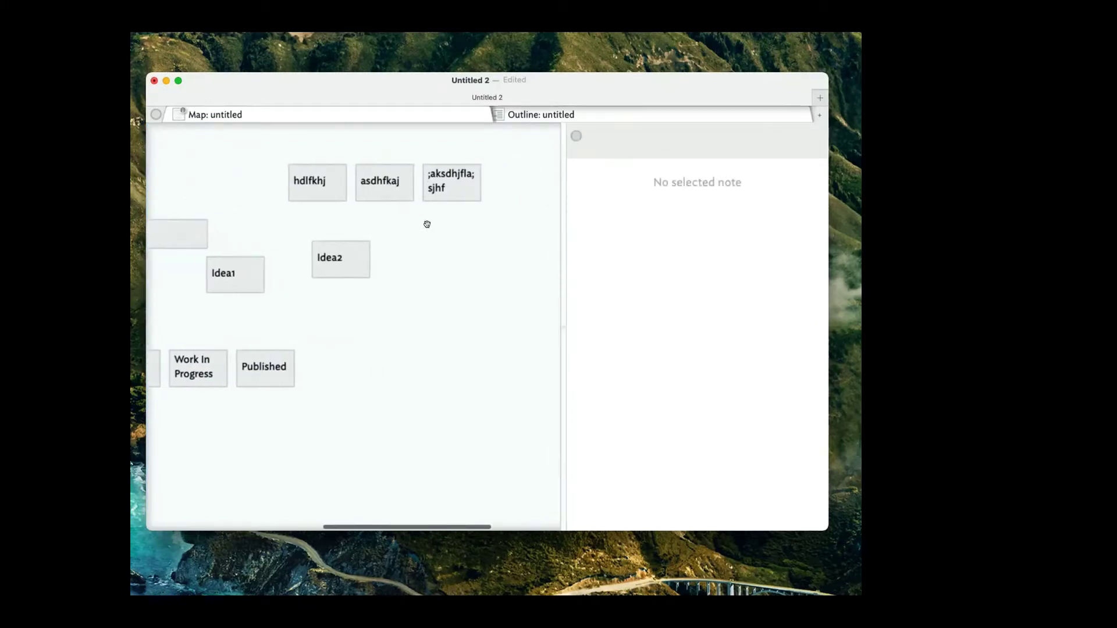
drag(503, 213, 217, 145)
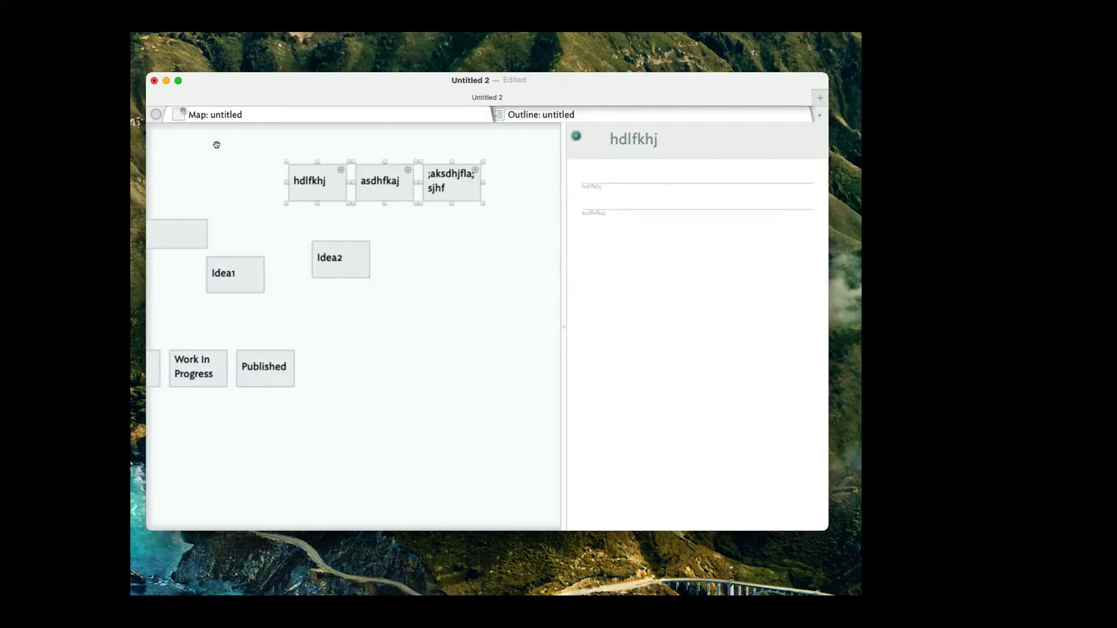
key(Delete)
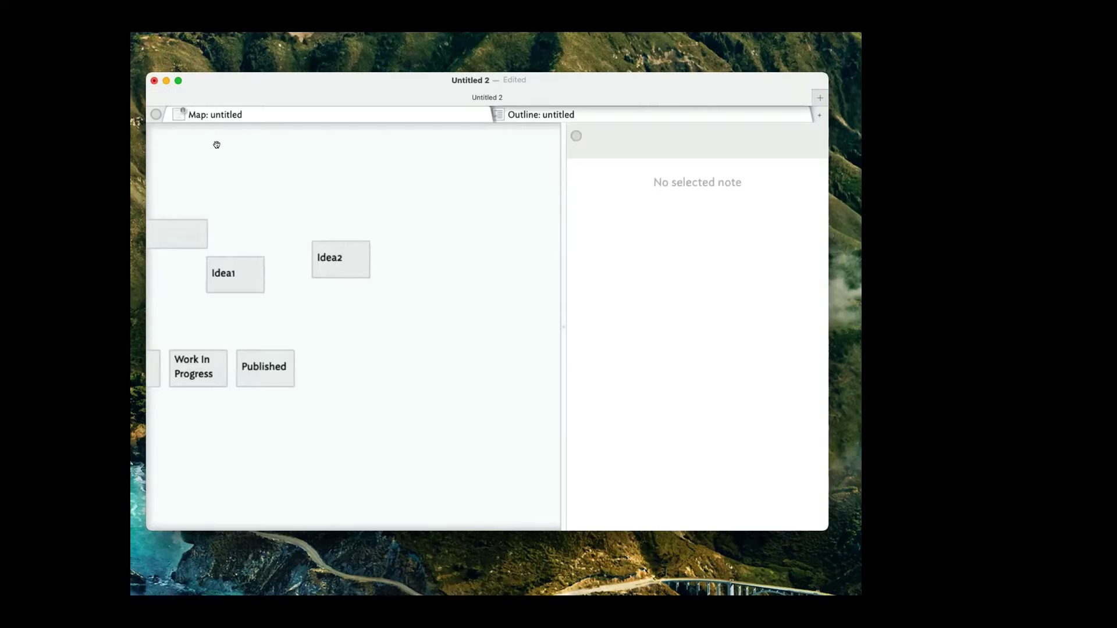
scroll(274, 212, left, 5)
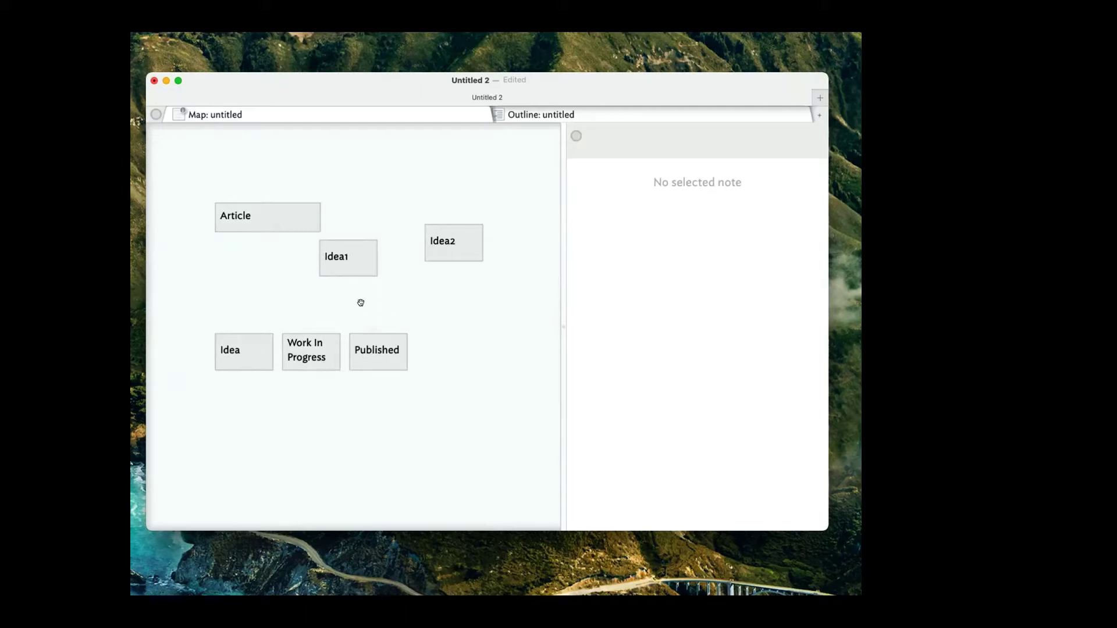
Create a note named 'Tags' below Published and drag it beside Published.
double_click(344, 395)
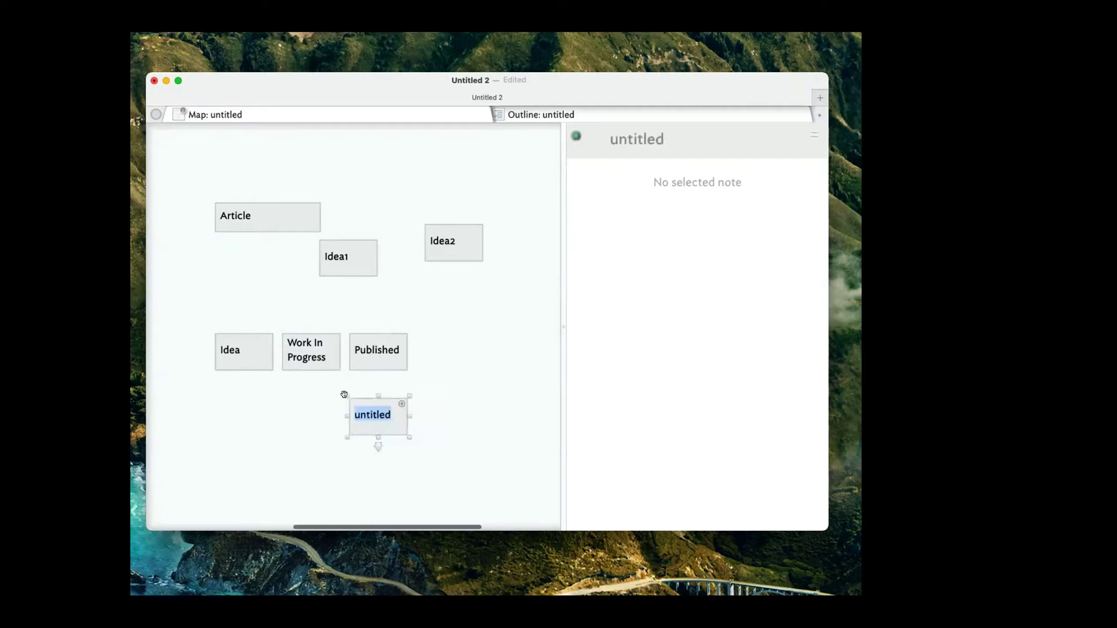
text(Tags)
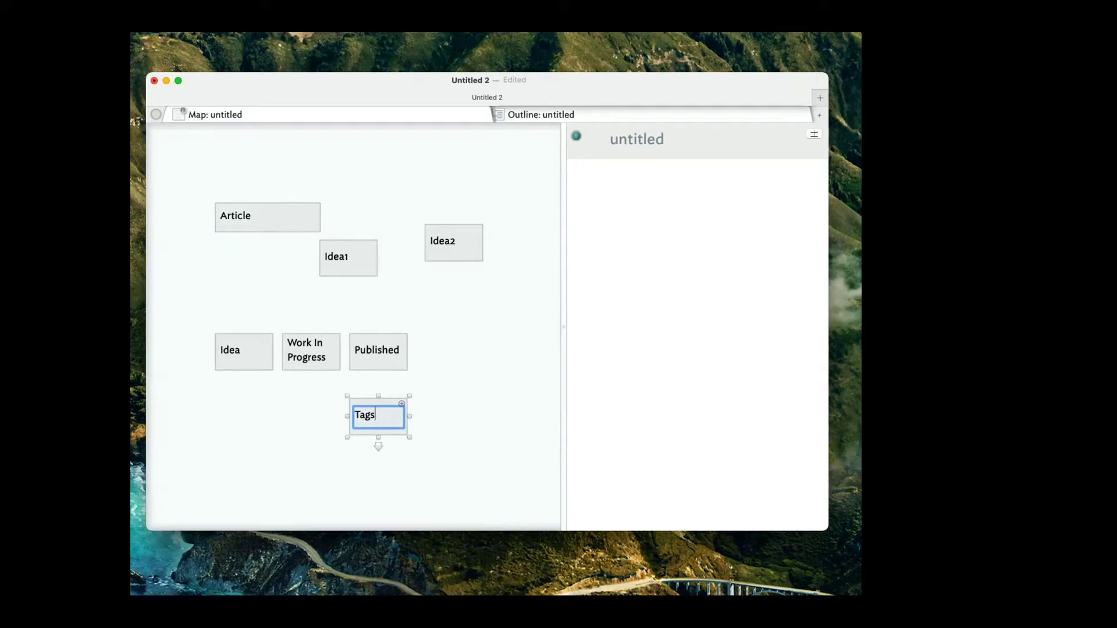
click(291, 414)
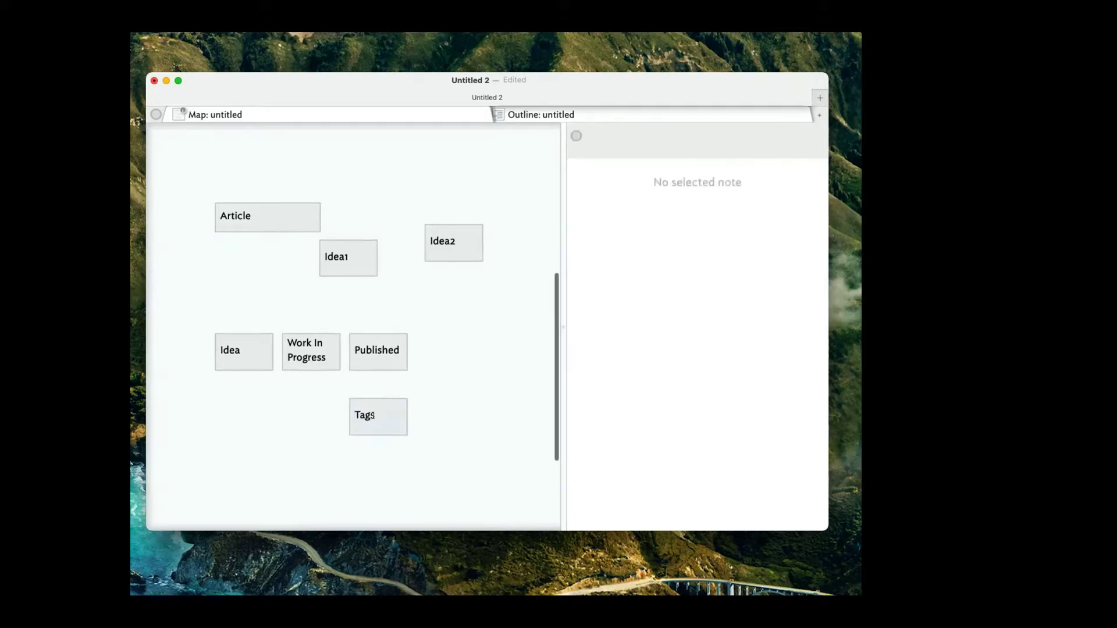
drag(371, 415, 450, 351)
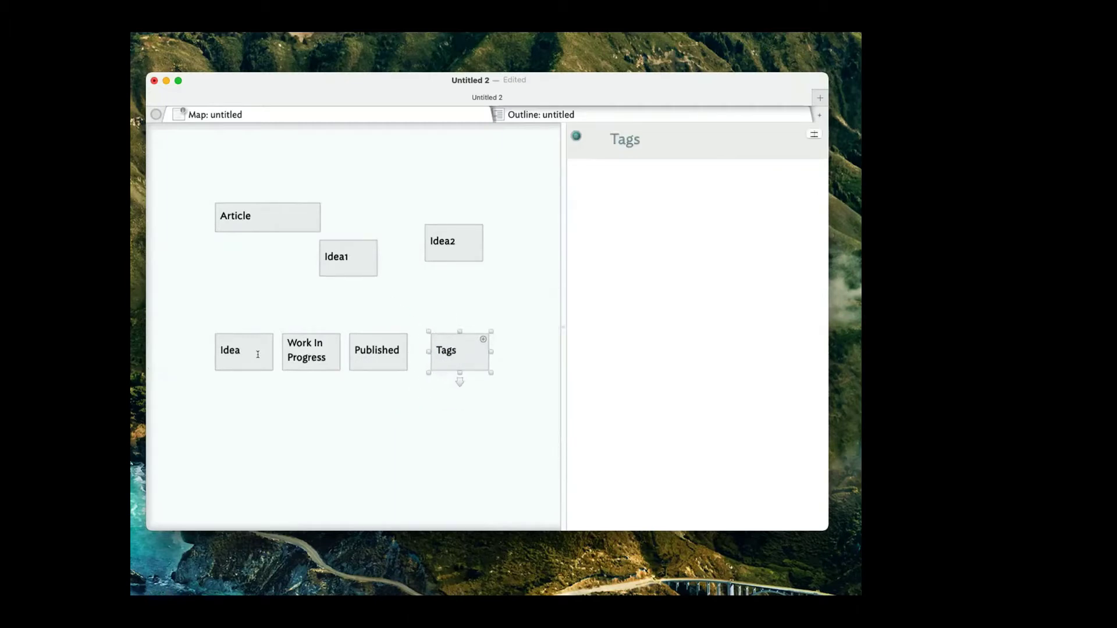
Shift Idea, Work In Progress and Published up, shorten Tags, and move Article, Idea1, Idea2 lower.
drag(260, 351, 223, 331)
drag(315, 372, 293, 352)
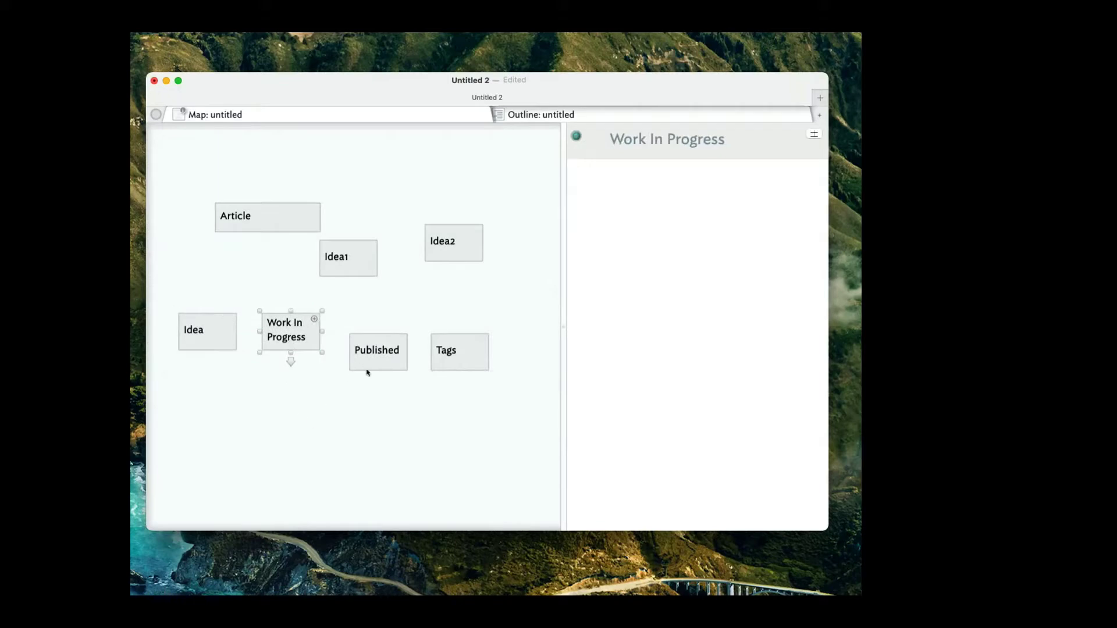
drag(367, 369, 352, 348)
drag(448, 371, 448, 352)
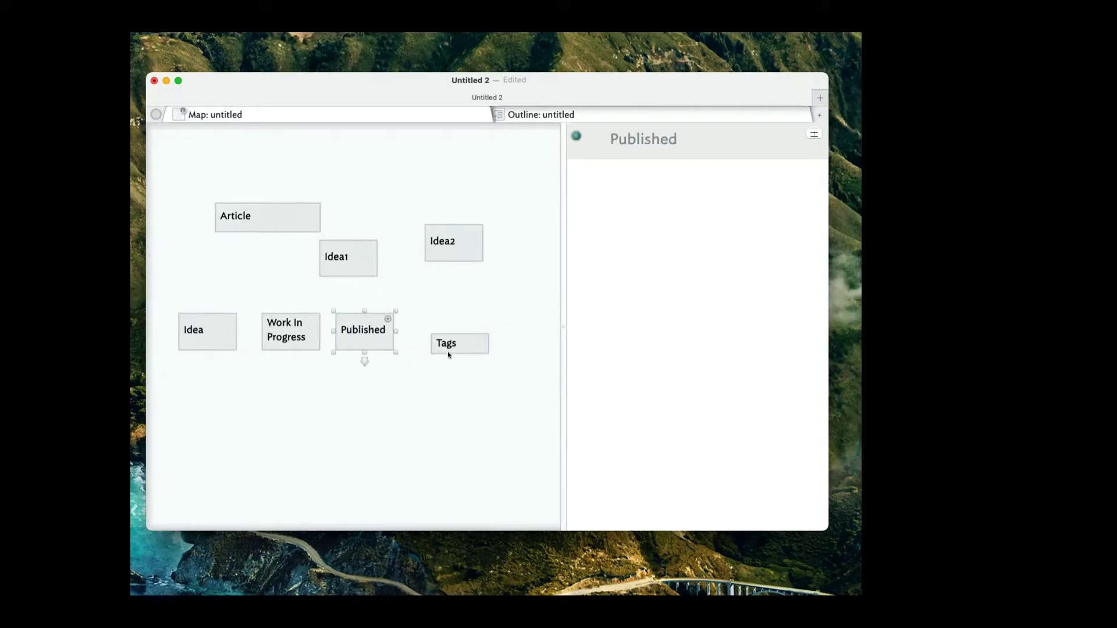
drag(272, 214, 329, 369)
drag(348, 240, 335, 399)
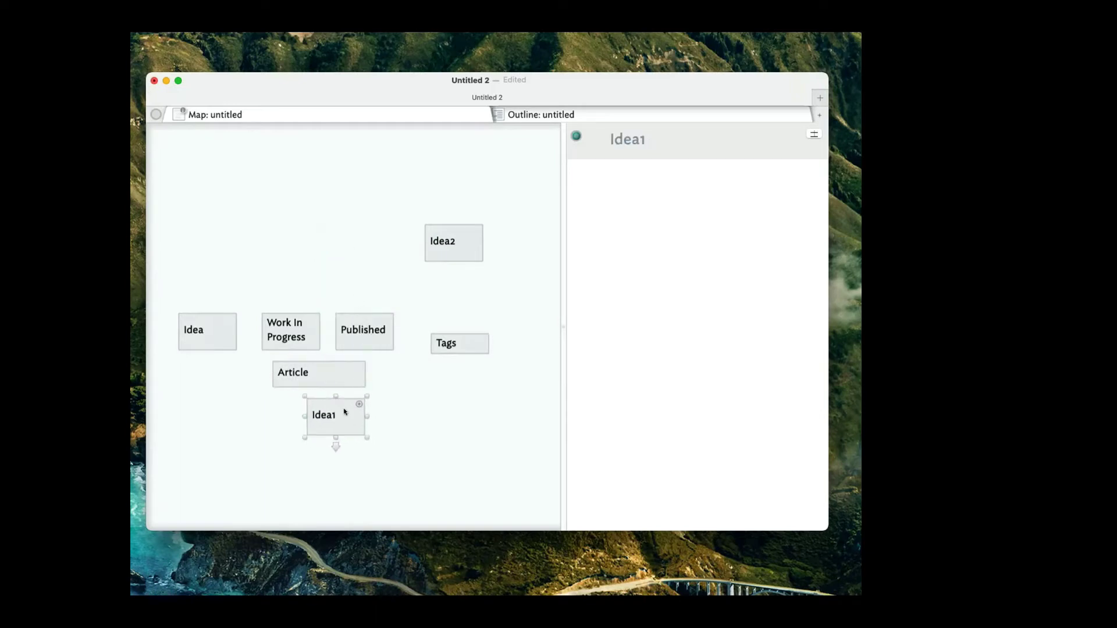
drag(460, 239, 355, 488)
drag(396, 417, 404, 439)
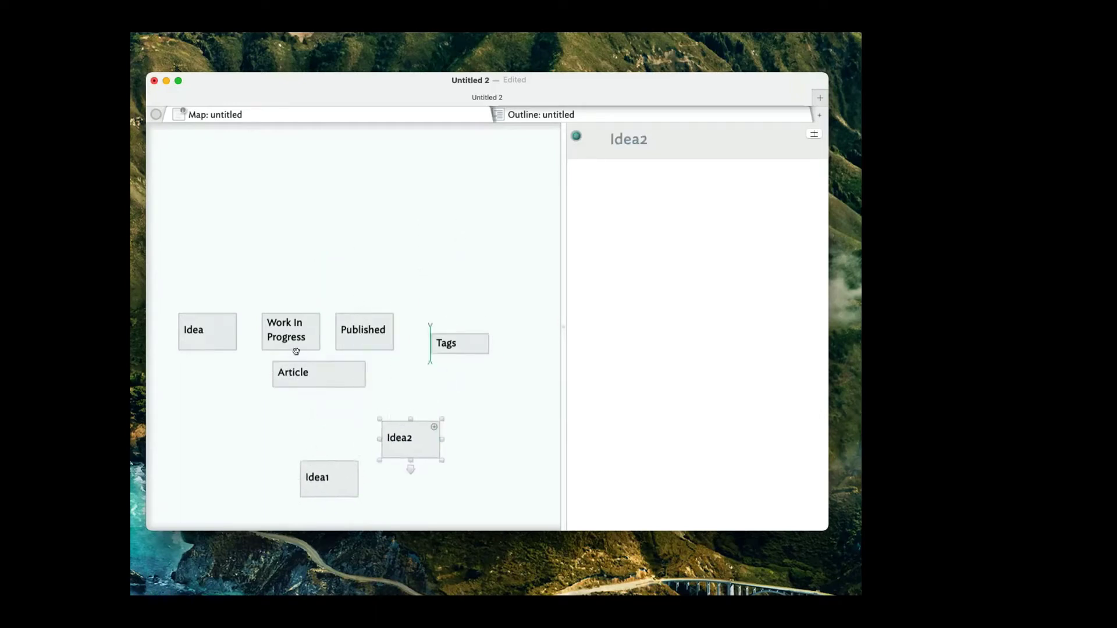
Raise Idea, Work In Progress, Published and Tags into one top row, with Article below.
drag(193, 323, 194, 232)
drag(276, 325, 282, 239)
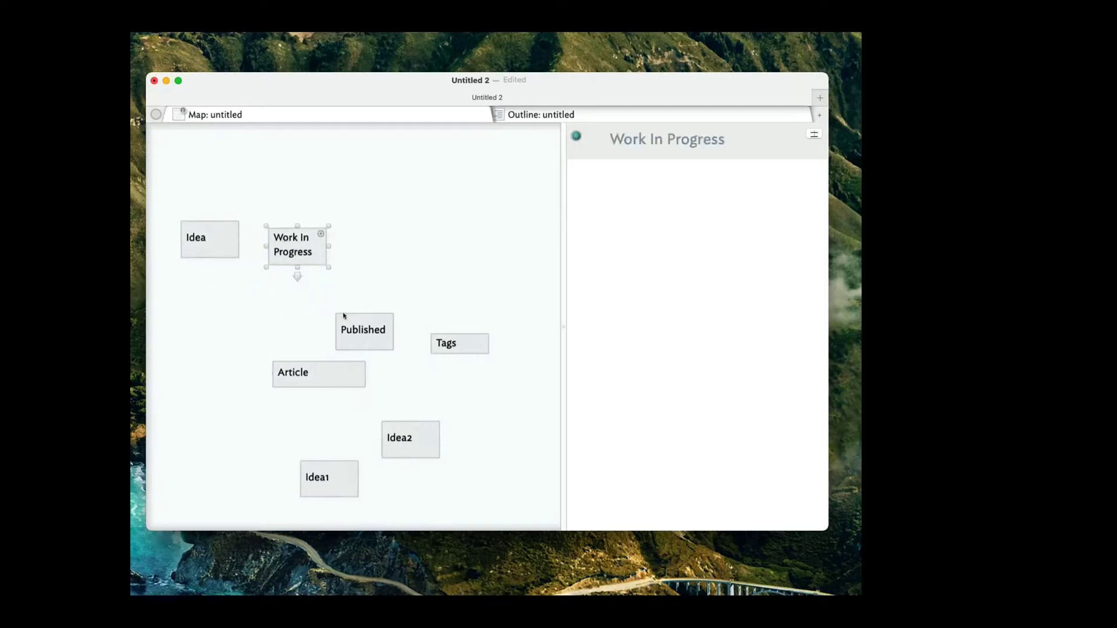
drag(345, 320, 364, 233)
drag(459, 344, 480, 252)
drag(291, 376, 240, 316)
Widen the Article note and add a new note named 'Raw data' below it.
drag(396, 456, 416, 407)
click(281, 326)
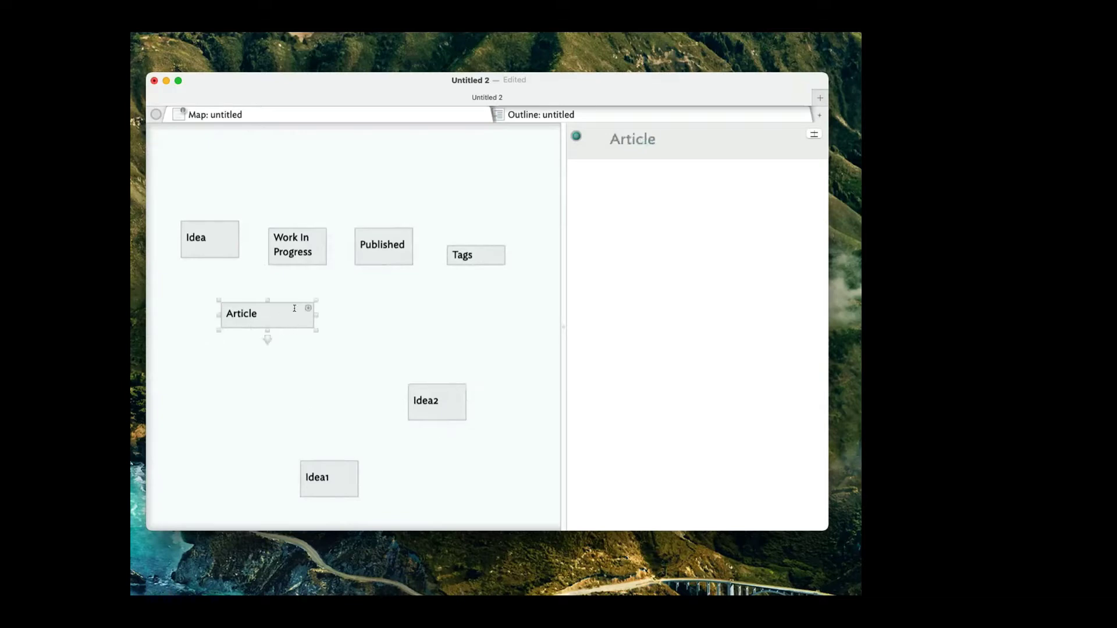
drag(317, 330, 348, 332)
double_click(243, 368)
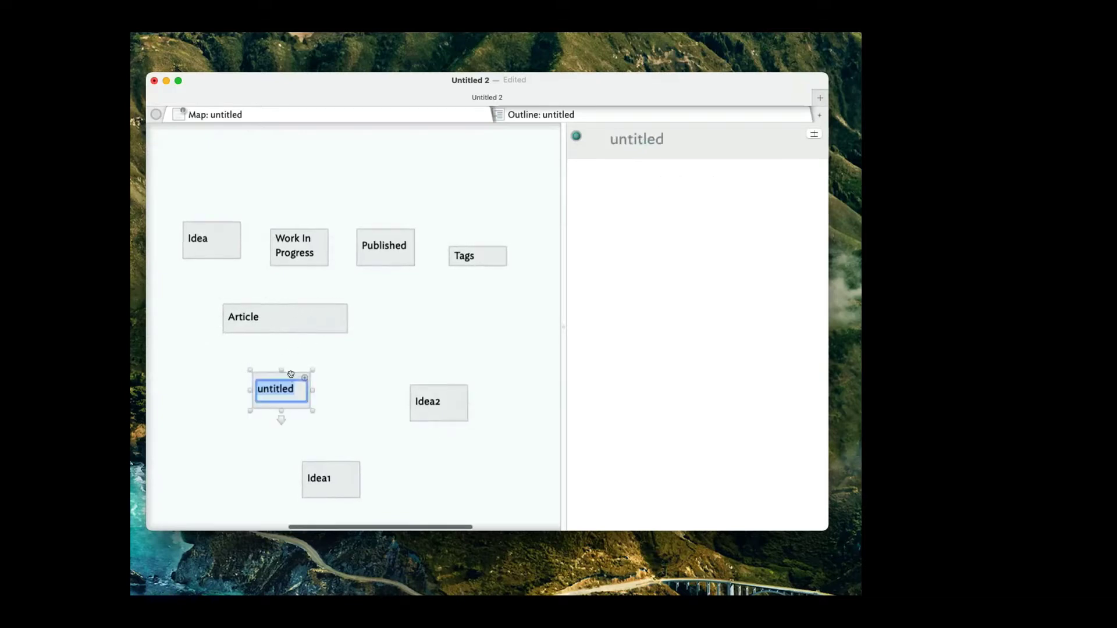
text(Raw)
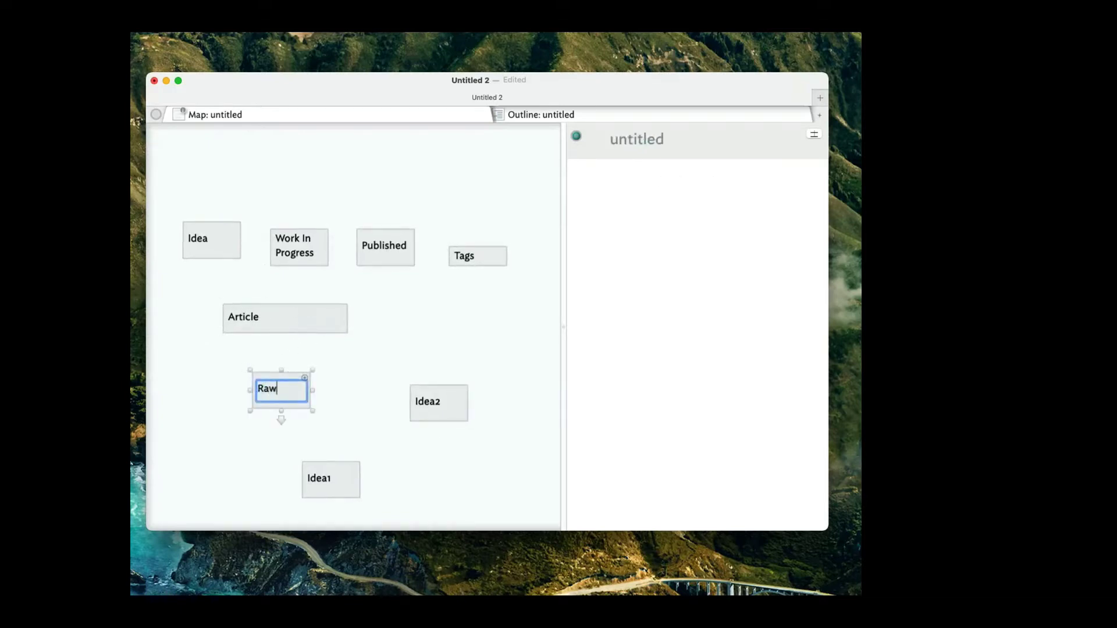
text( data)
scroll(349, 320, down, 2)
click(270, 312)
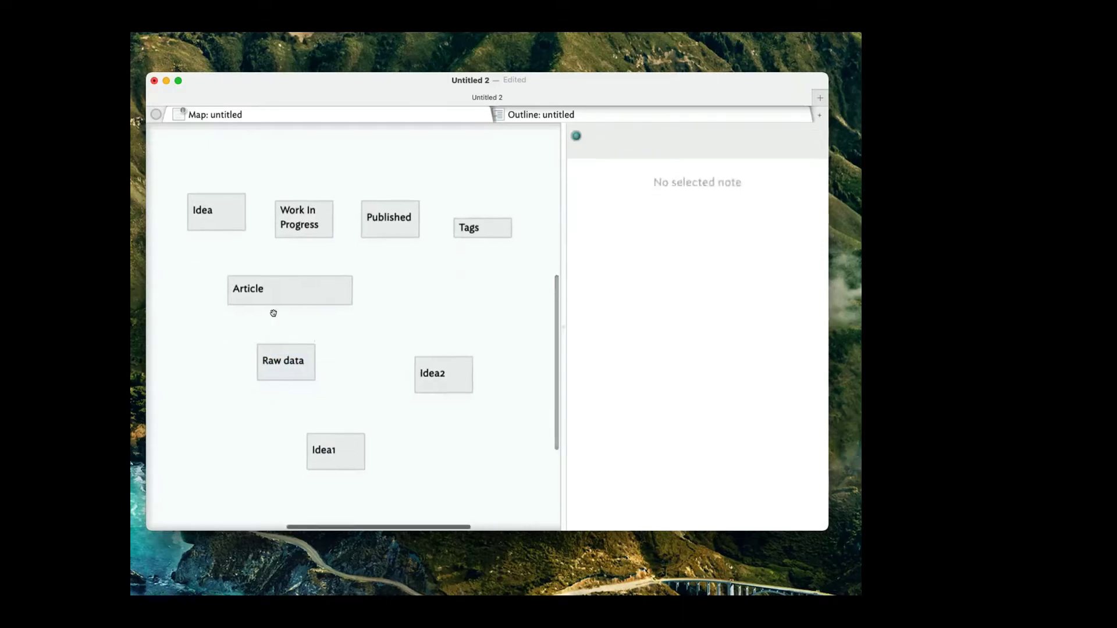
Create another note named 'The Piece' near Raw data.
double_click(328, 322)
text(Thye)
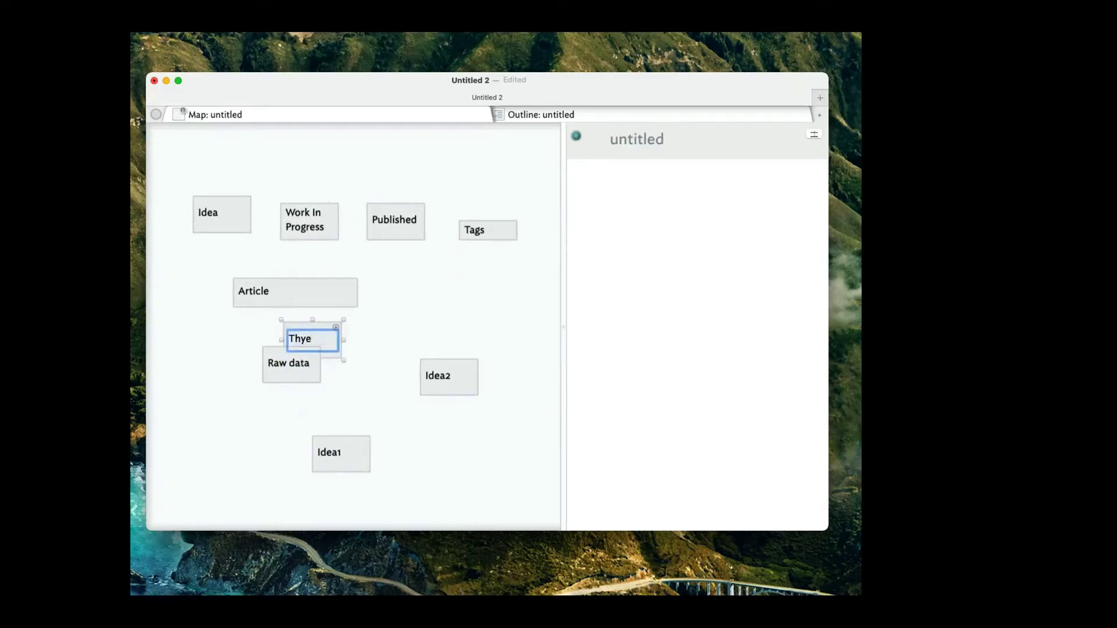
key(BackSpace)
key(BackSpace)
text(e Peic)
key(BackSpace)
key(BackSpace)
key(BackSpace)
text(iece)
key(Return)
Stack The Piece directly under Article, Raw data below it, and Idea2 beneath Raw data.
drag(288, 372, 308, 396)
drag(305, 349, 275, 335)
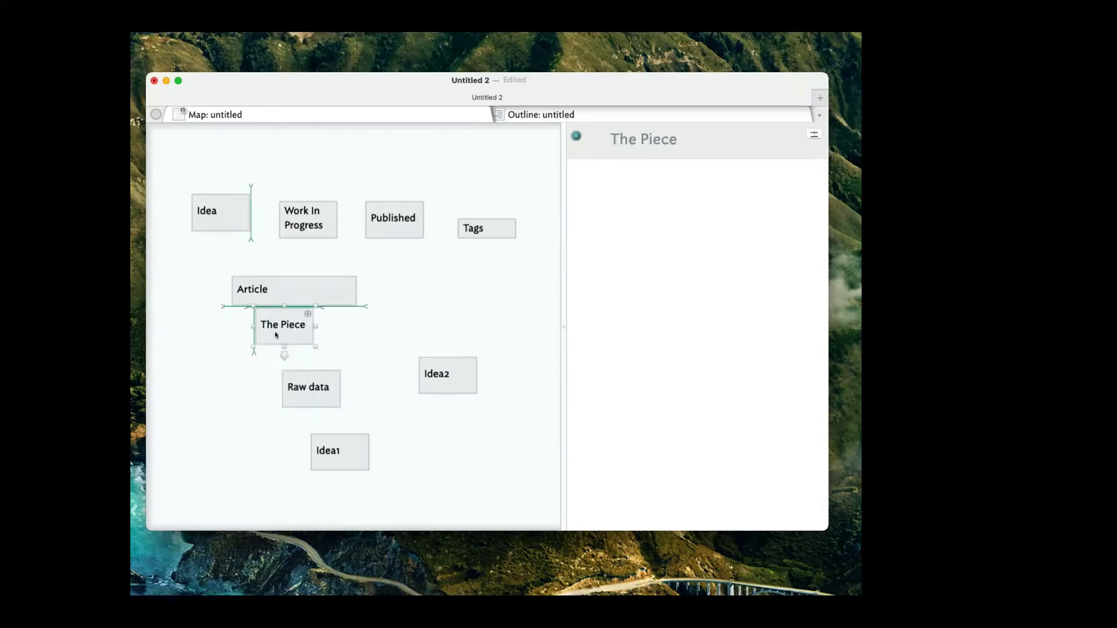
drag(298, 381, 265, 334)
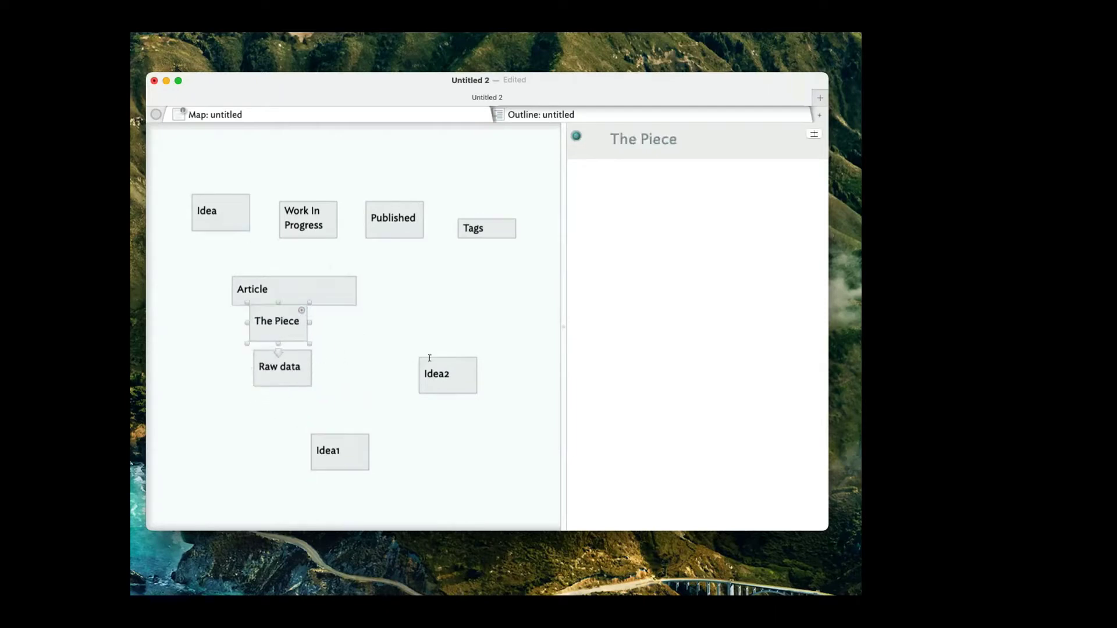
drag(430, 366, 293, 394)
Drag Idea1 into place beneath Idea2 and scroll the map to check the column.
drag(349, 456, 319, 452)
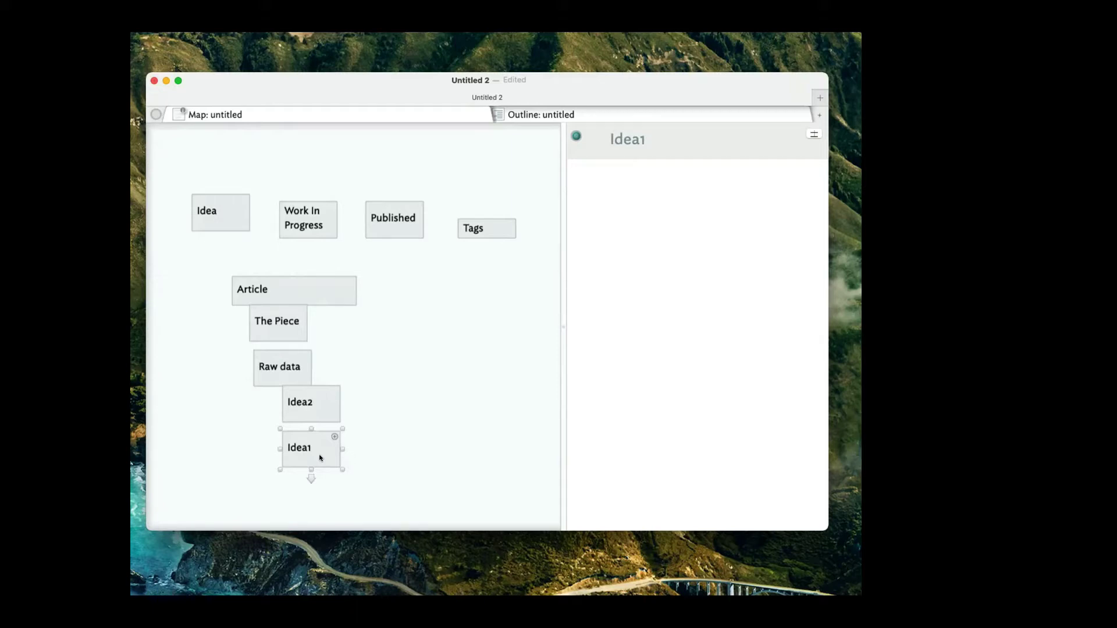
scroll(291, 173, up, 5)
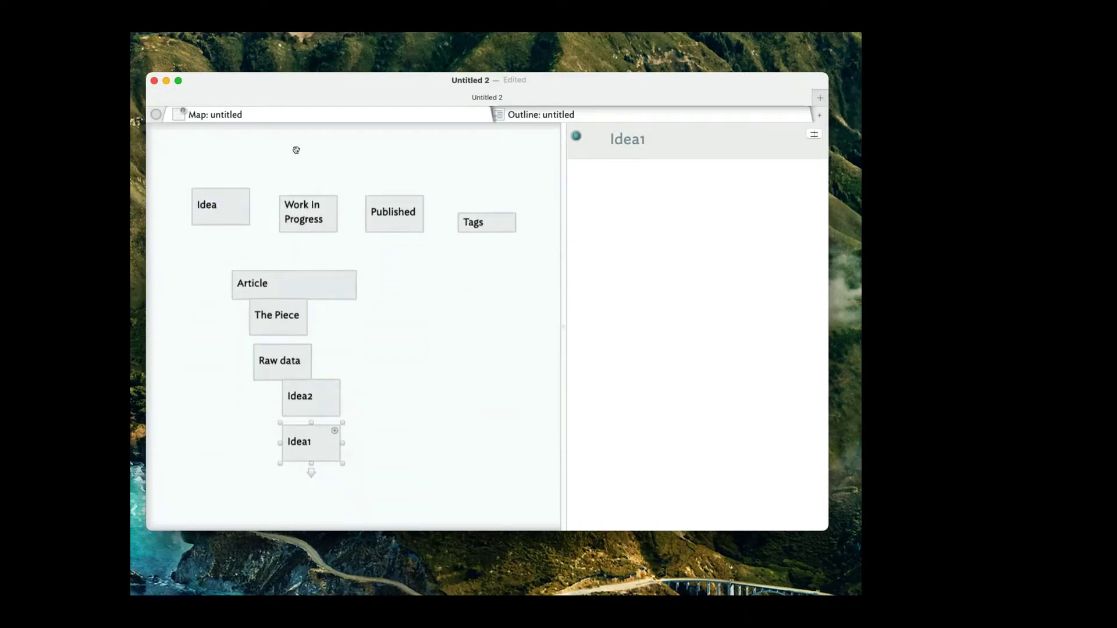
scroll(296, 150, right, 1)
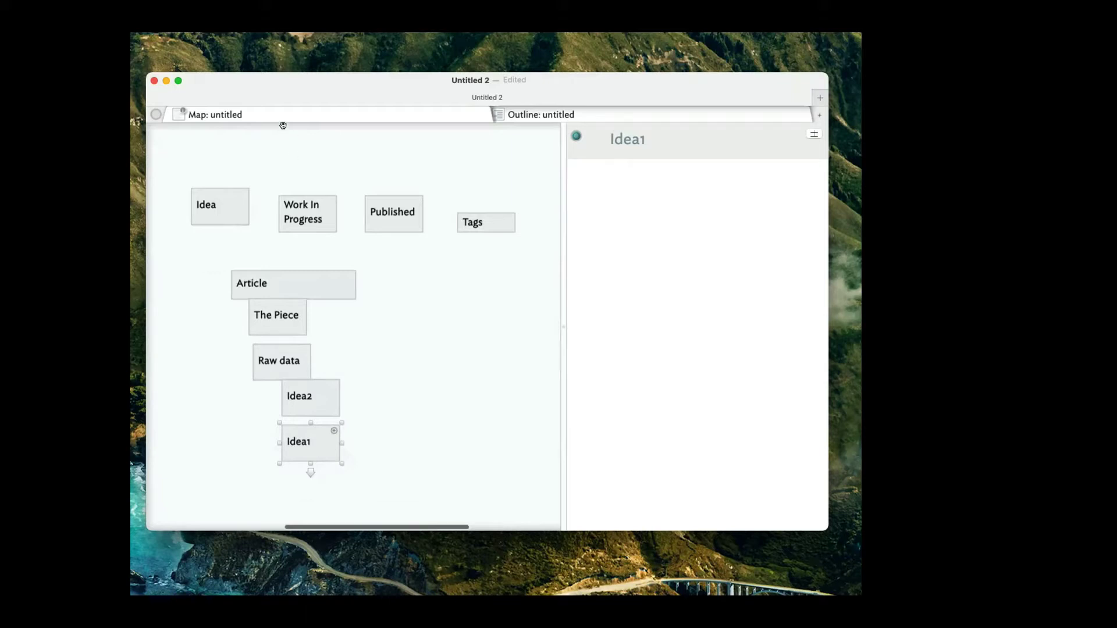
Change the left pane's view type from Map to Outline, briefly toggling back to Map first.
right_click(268, 116)
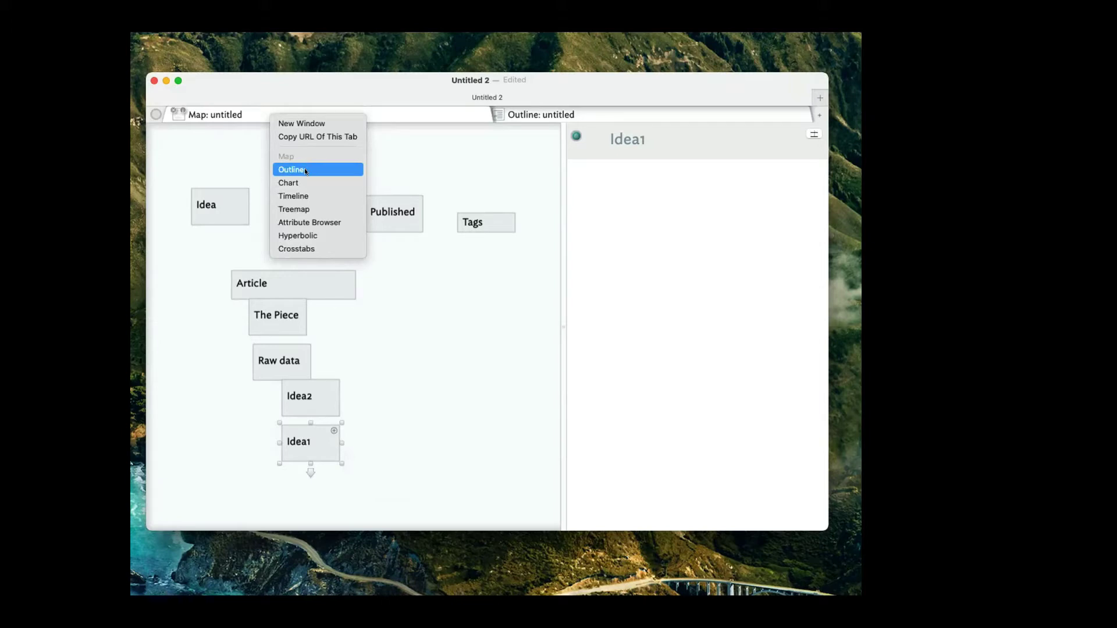
click(207, 159)
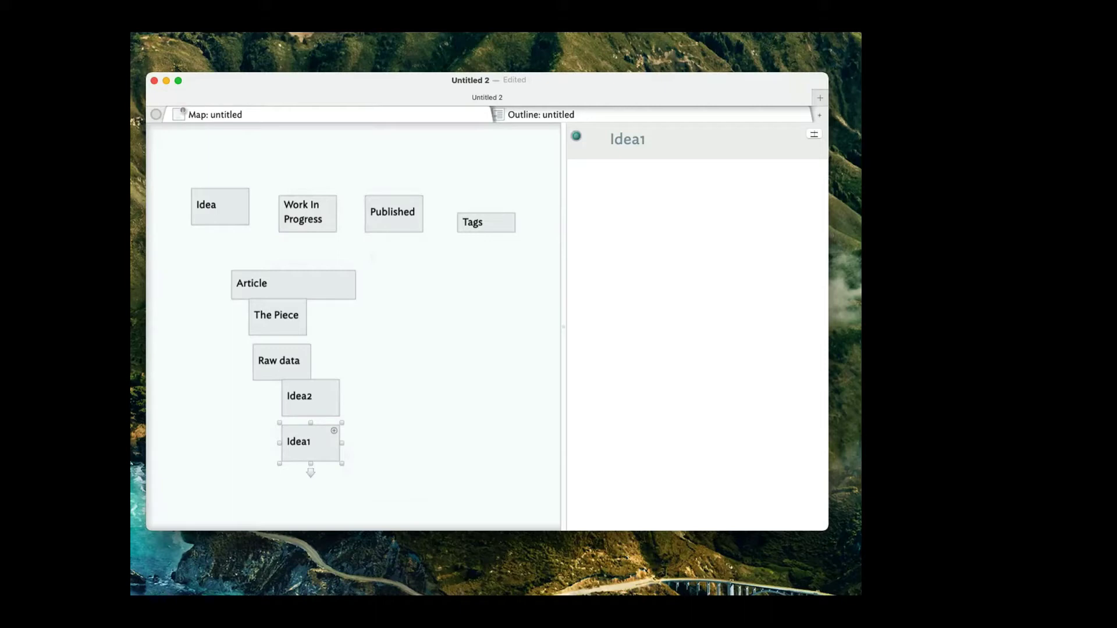
click(343, 168)
right_click(288, 116)
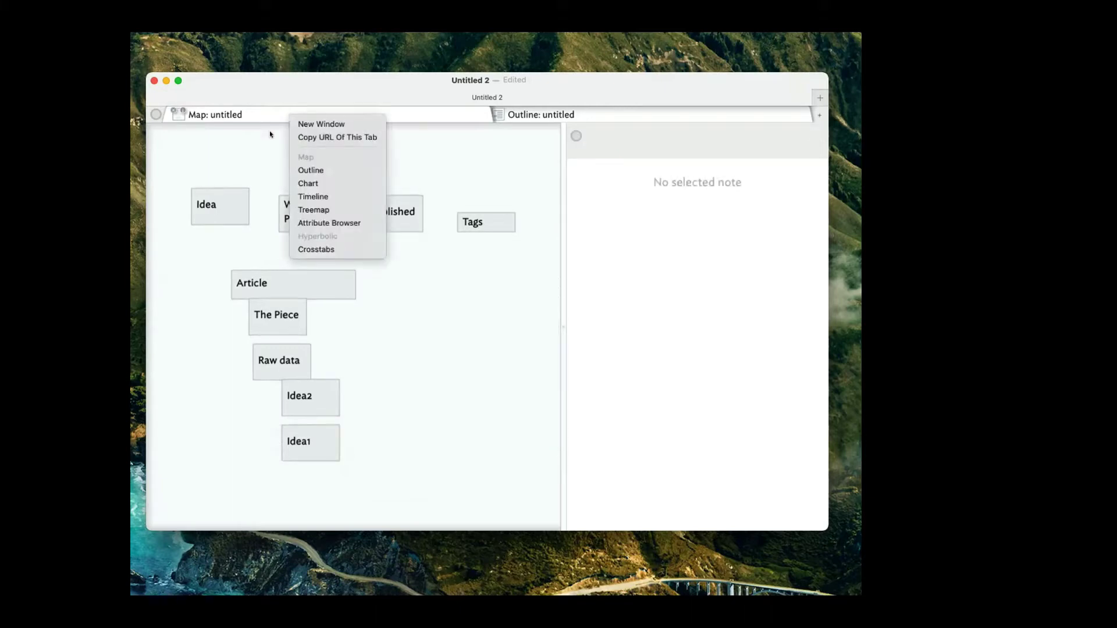
click(299, 170)
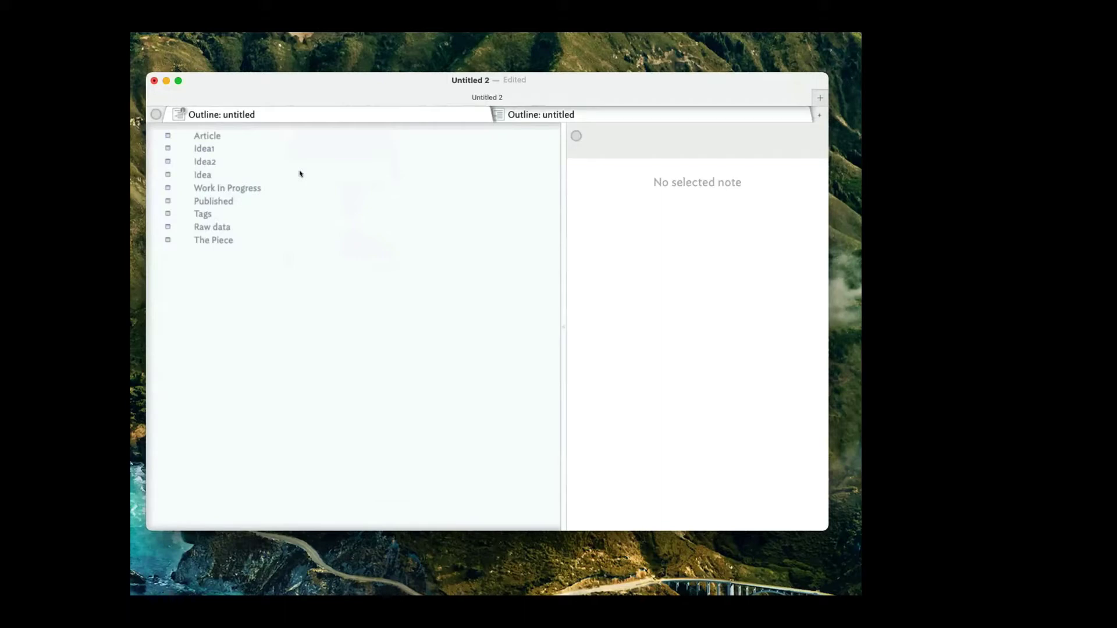
right_click(358, 106)
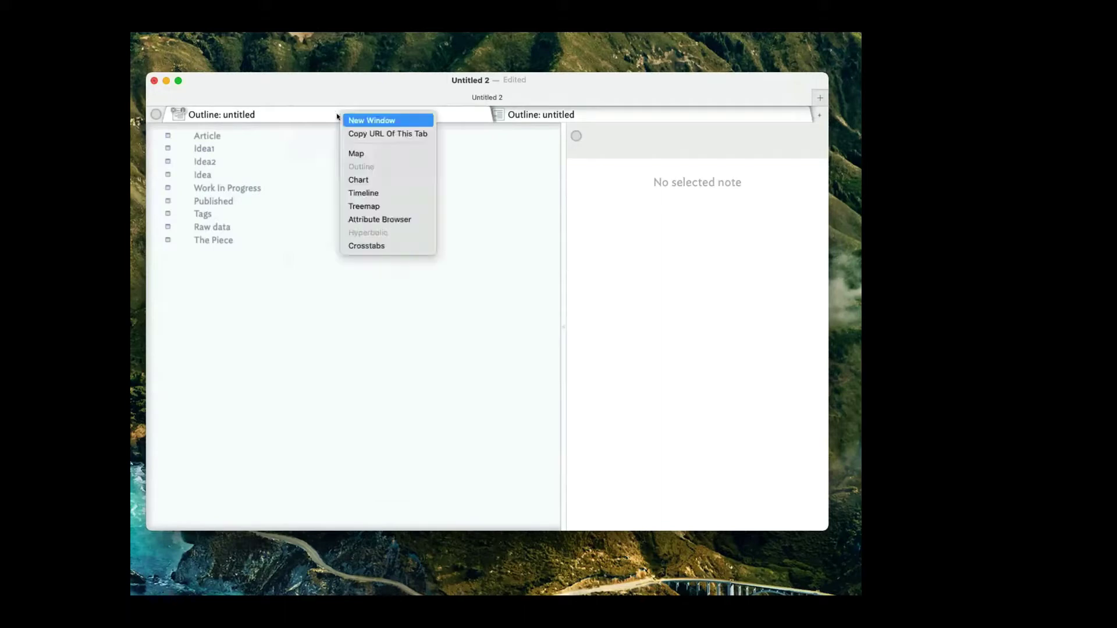
click(382, 221)
scroll(439, 269, left, 5)
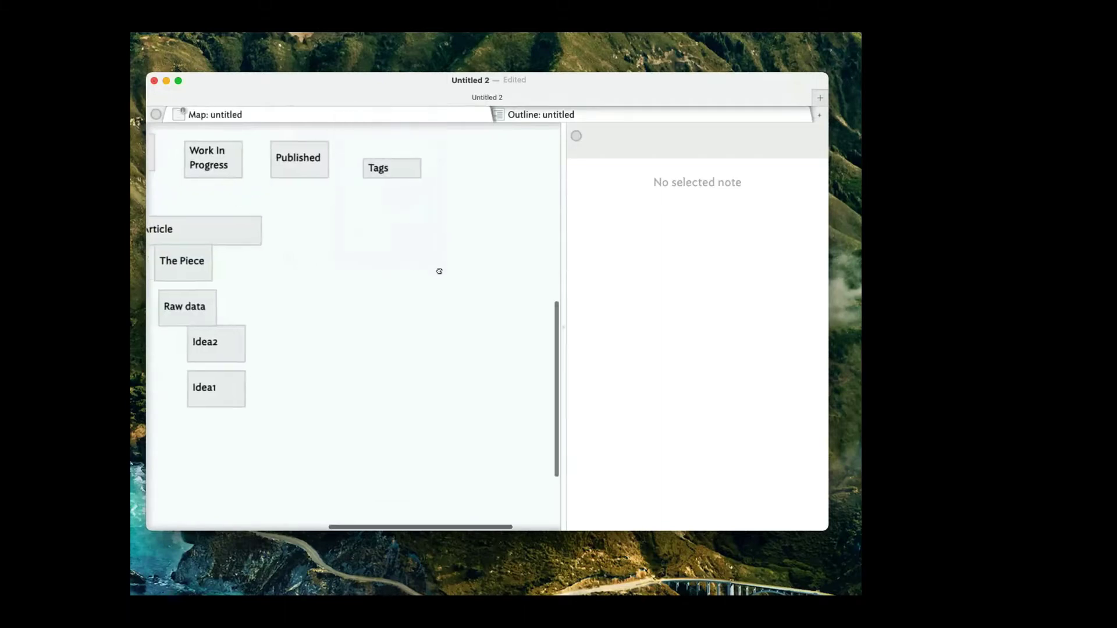
right_click(266, 117)
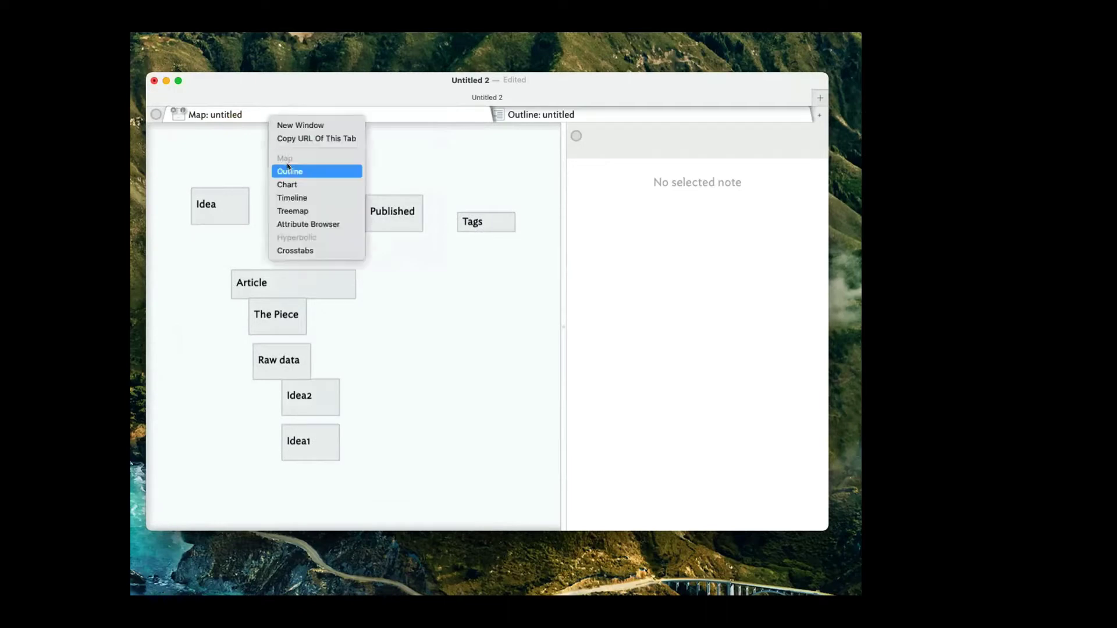
click(287, 170)
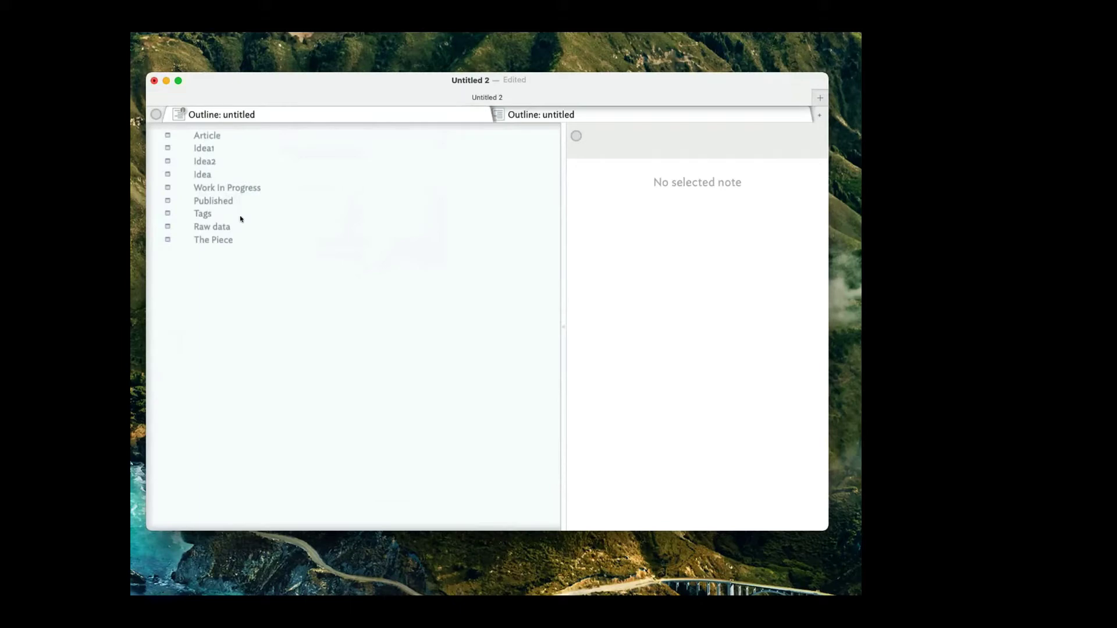
Move Idea, Work In Progress and Published to the outline's top and indent Article under Idea.
drag(209, 175, 224, 133)
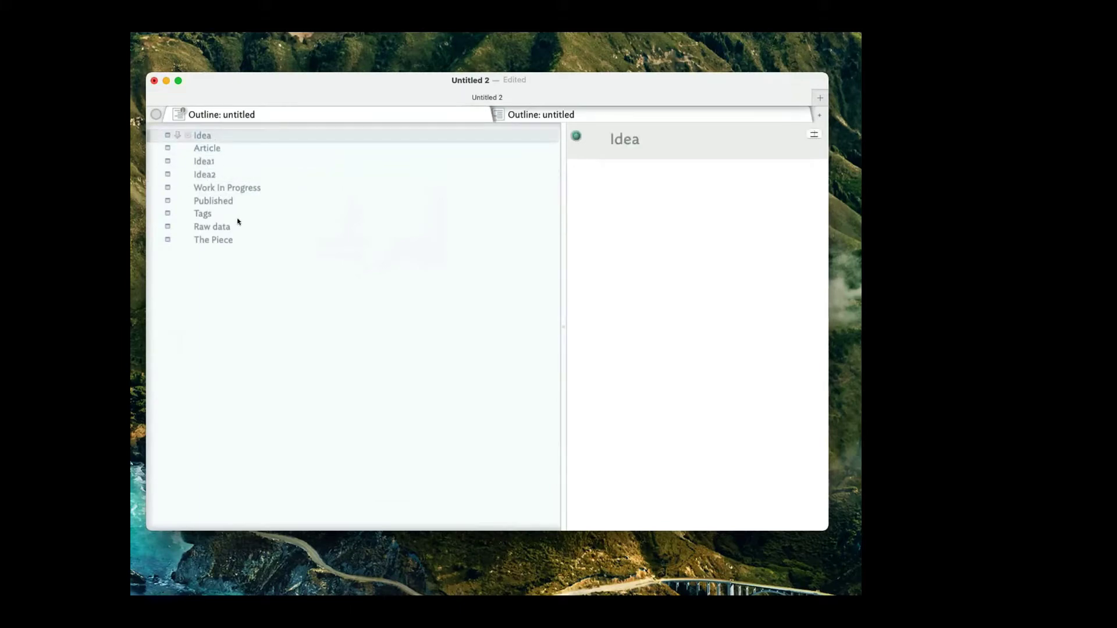
drag(223, 188, 213, 141)
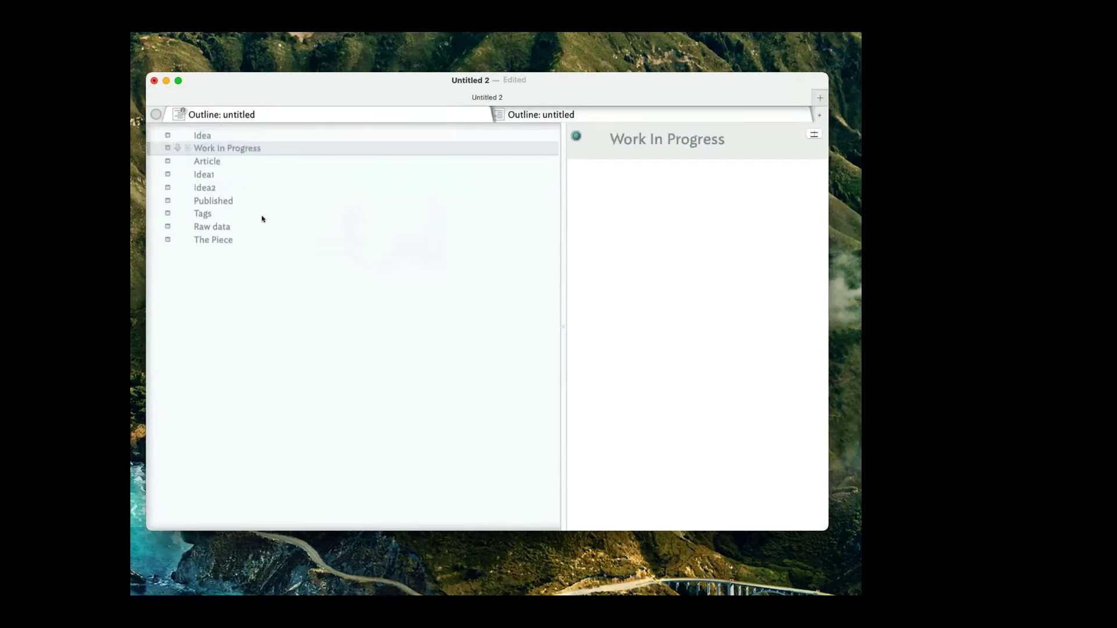
drag(227, 201, 228, 162)
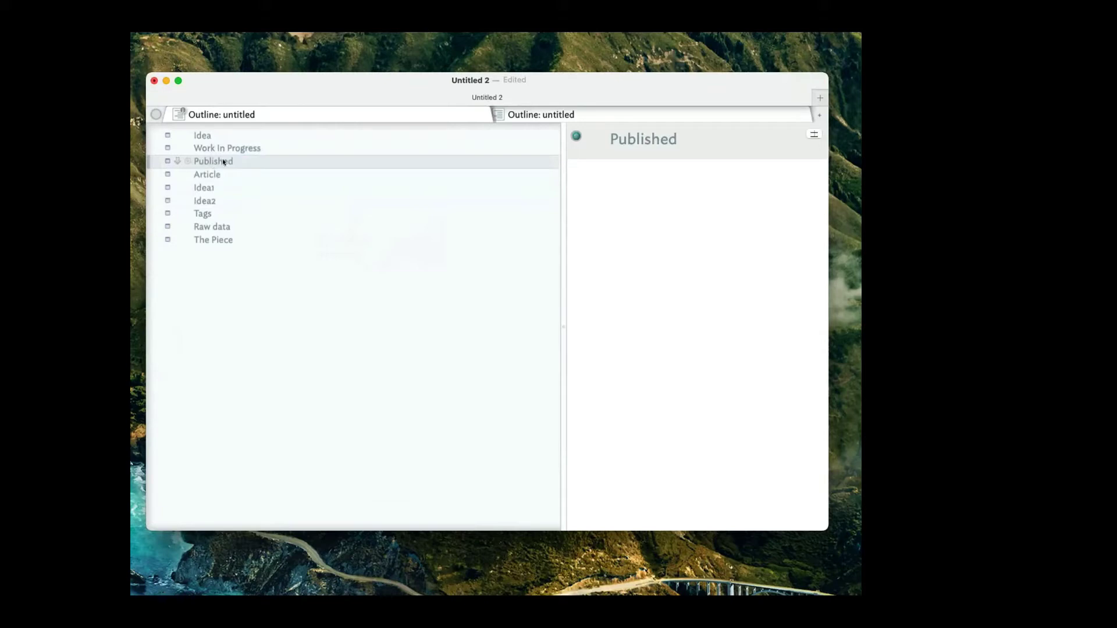
key(Up)
key(Up)
key(Down)
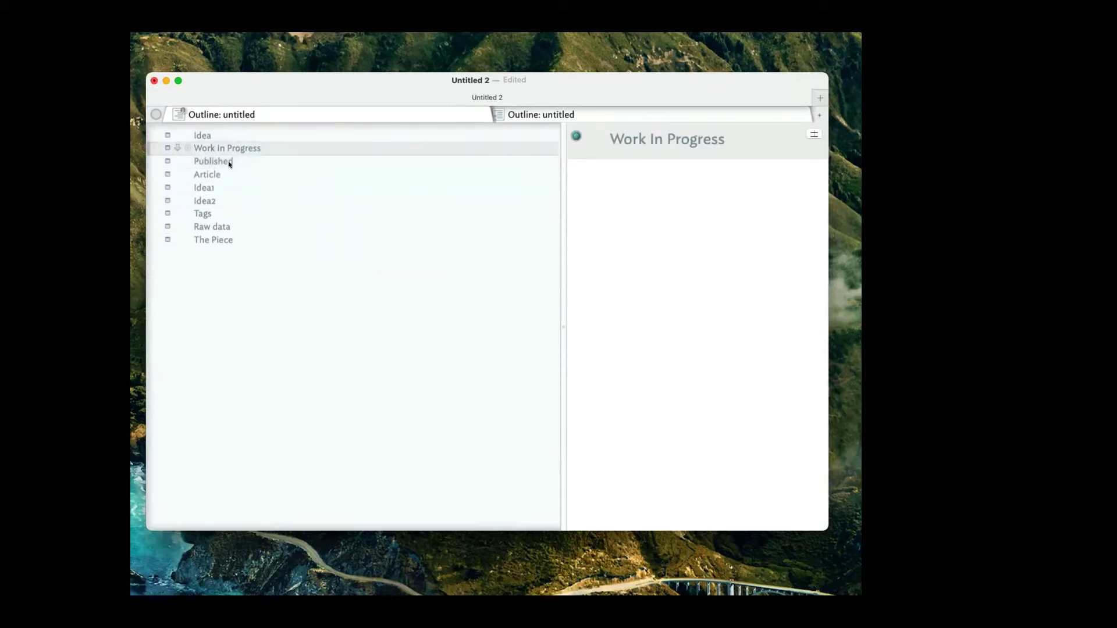
drag(213, 175, 233, 140)
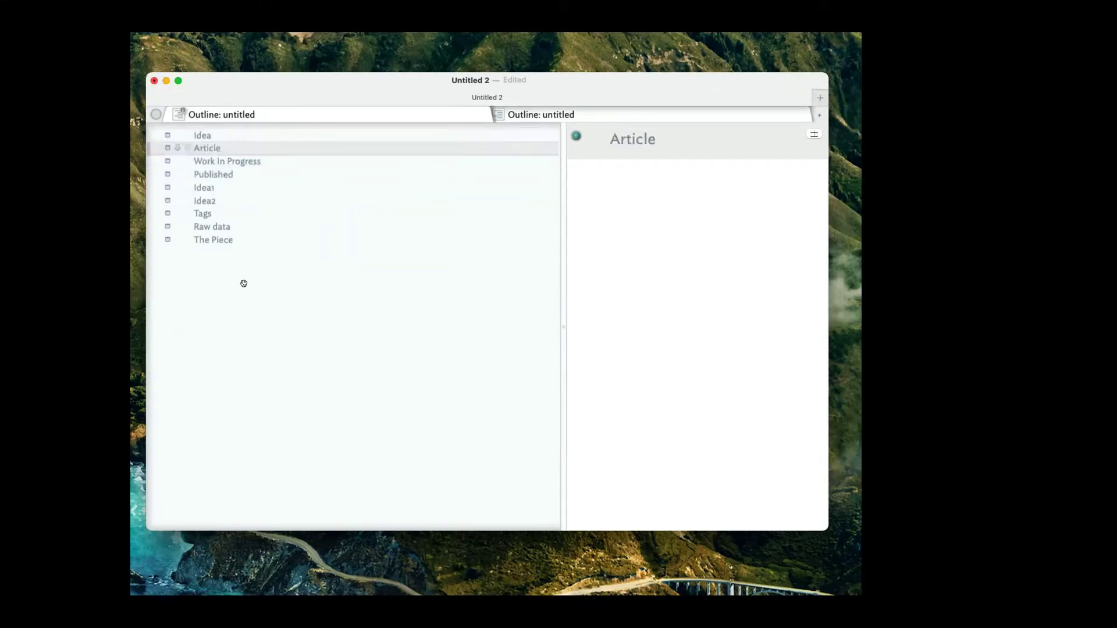
key(Tab)
Rename the Article note to 'Article1'.
click(157, 135)
click(157, 135)
click(156, 135)
click(157, 135)
click(242, 147)
click(243, 145)
text(1)
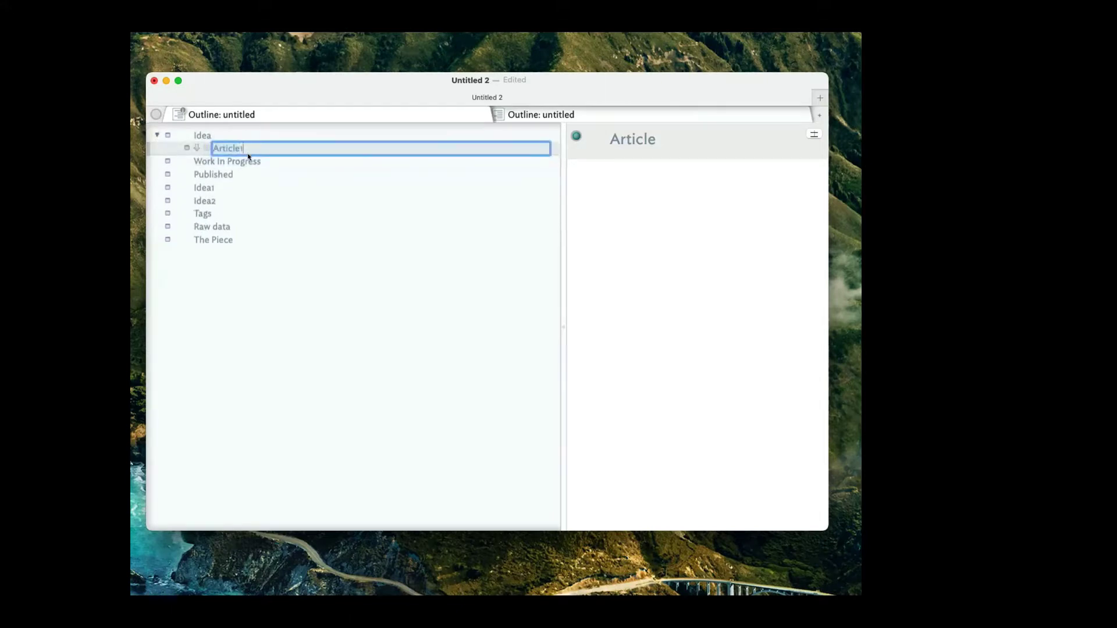
click(212, 226)
Move Idea1 and Idea2 into Article1 as siblings.
click(220, 202)
drag(221, 187, 260, 154)
click(228, 199)
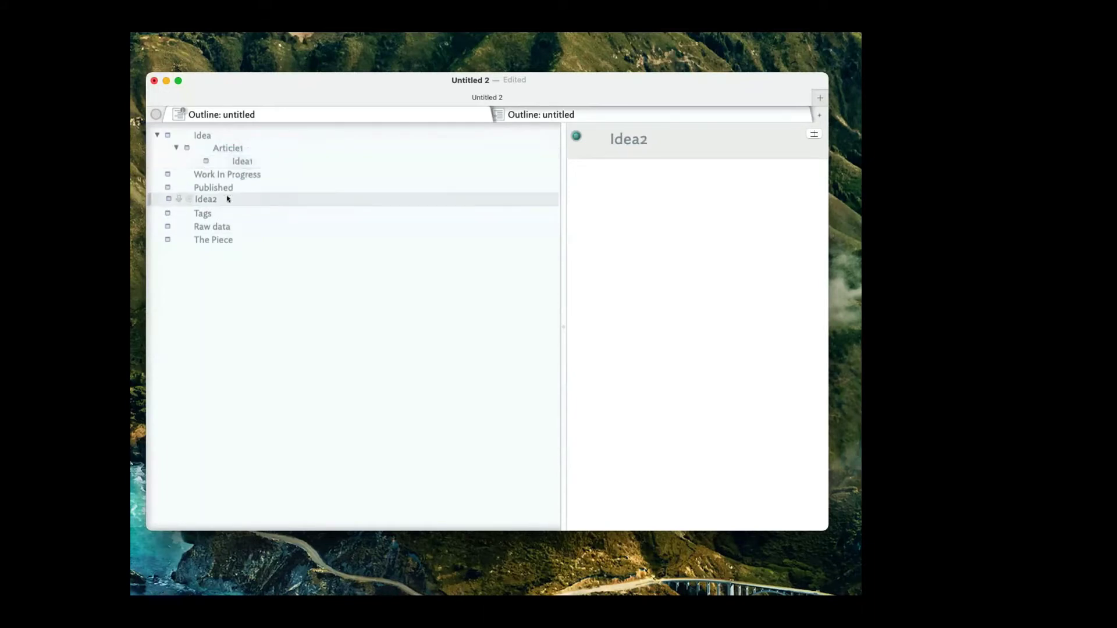
drag(228, 198, 247, 174)
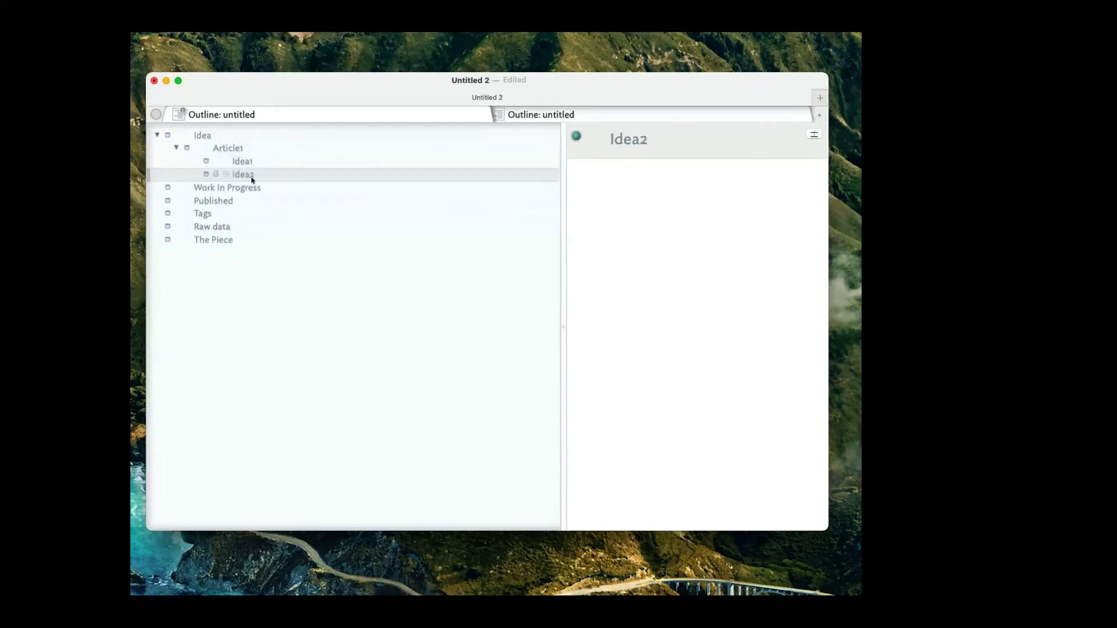
click(266, 210)
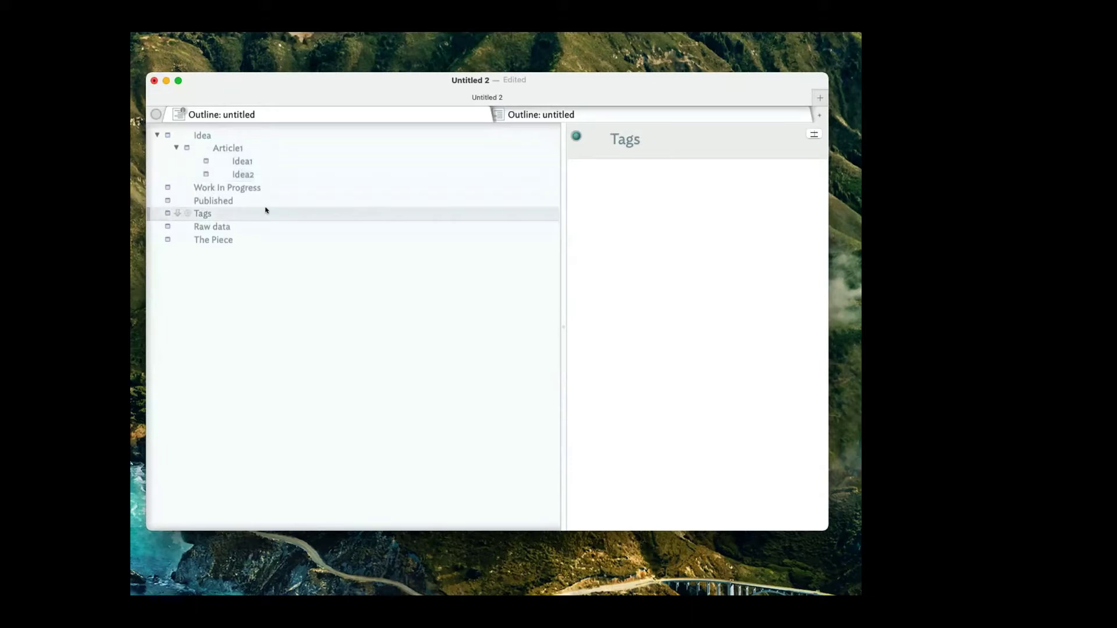
click(176, 148)
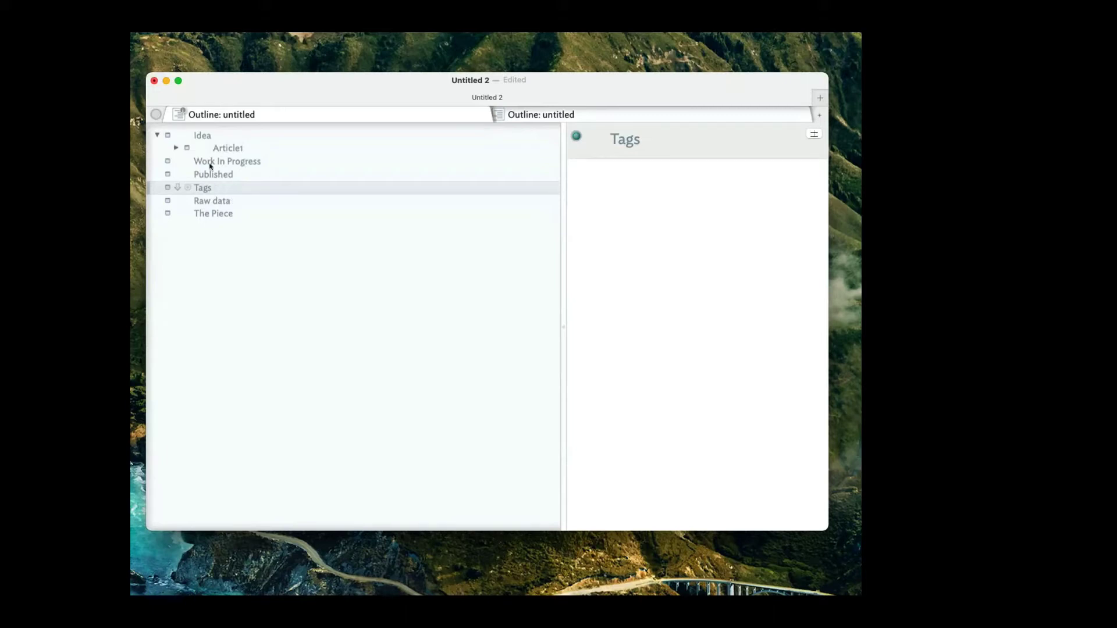
Put Raw data and The Piece under Article1, nesting Idea1 and Idea2 inside Raw data.
click(219, 201)
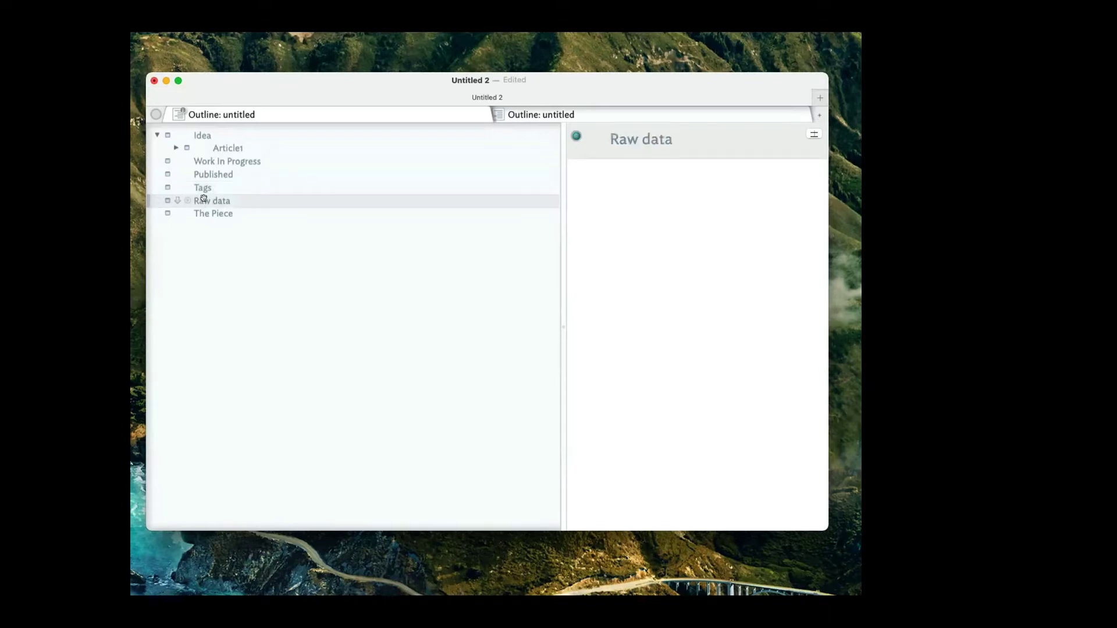
click(176, 148)
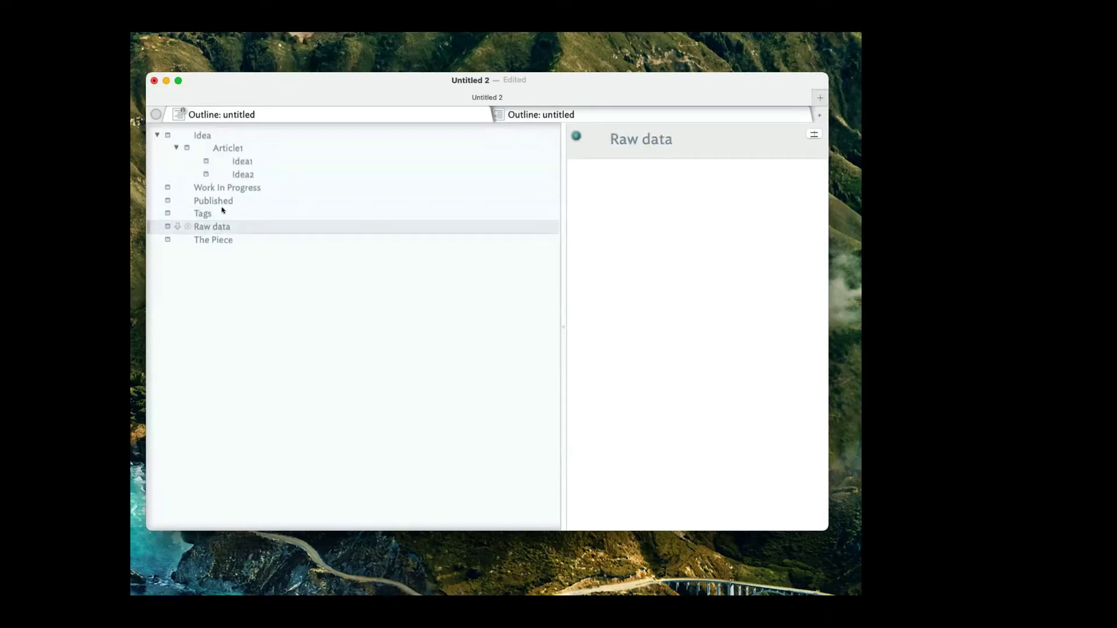
drag(211, 222, 281, 155)
click(261, 175)
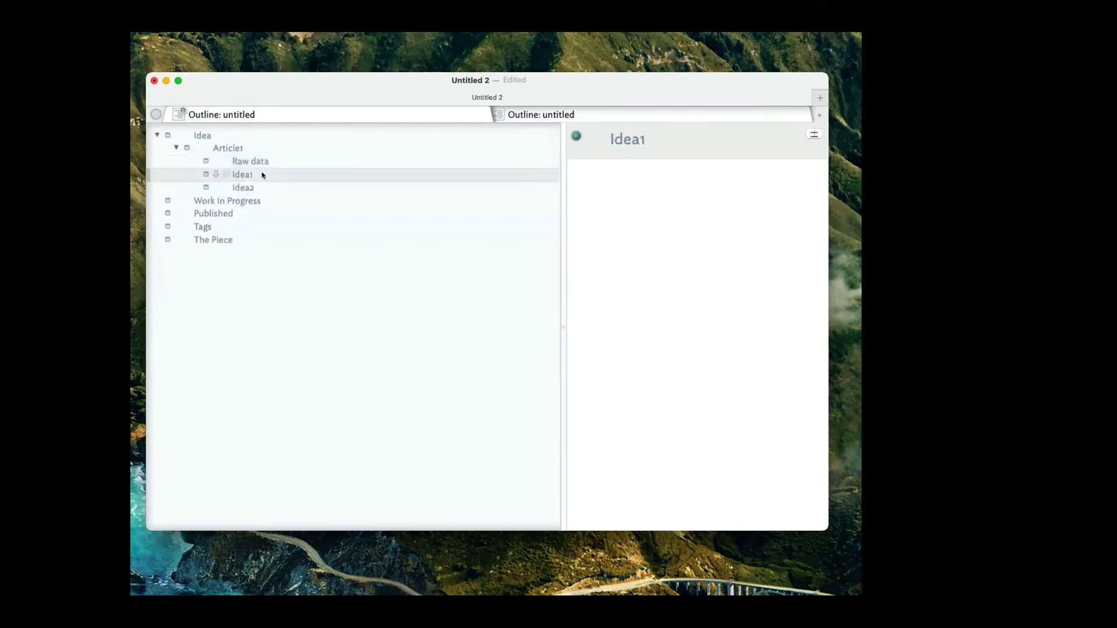
key(Tab)
click(261, 188)
key(Tab)
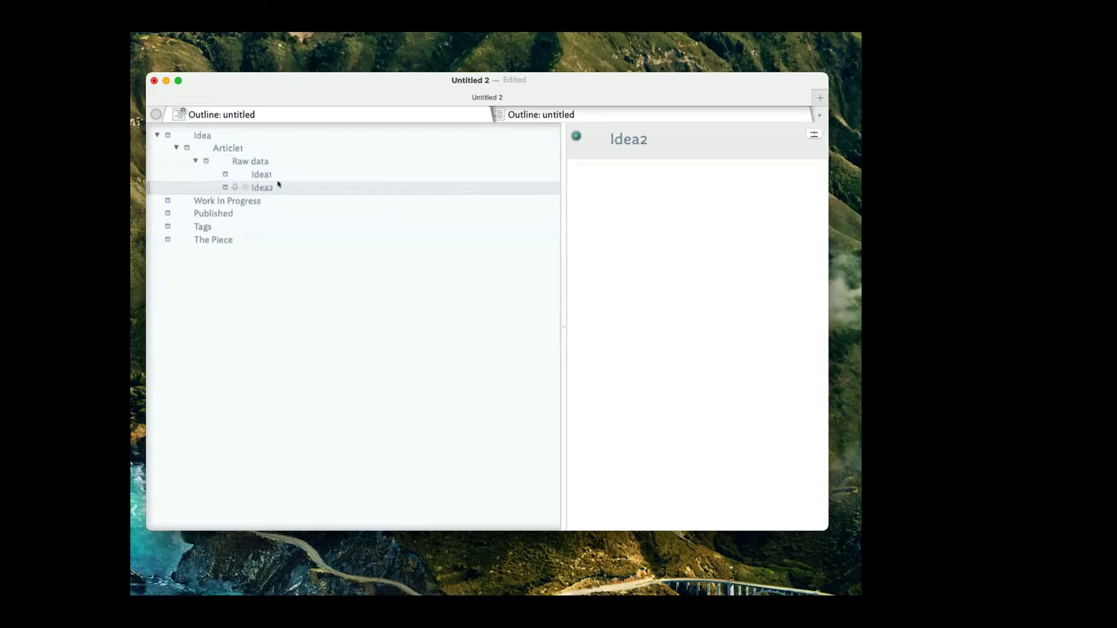
click(218, 237)
drag(218, 235, 280, 156)
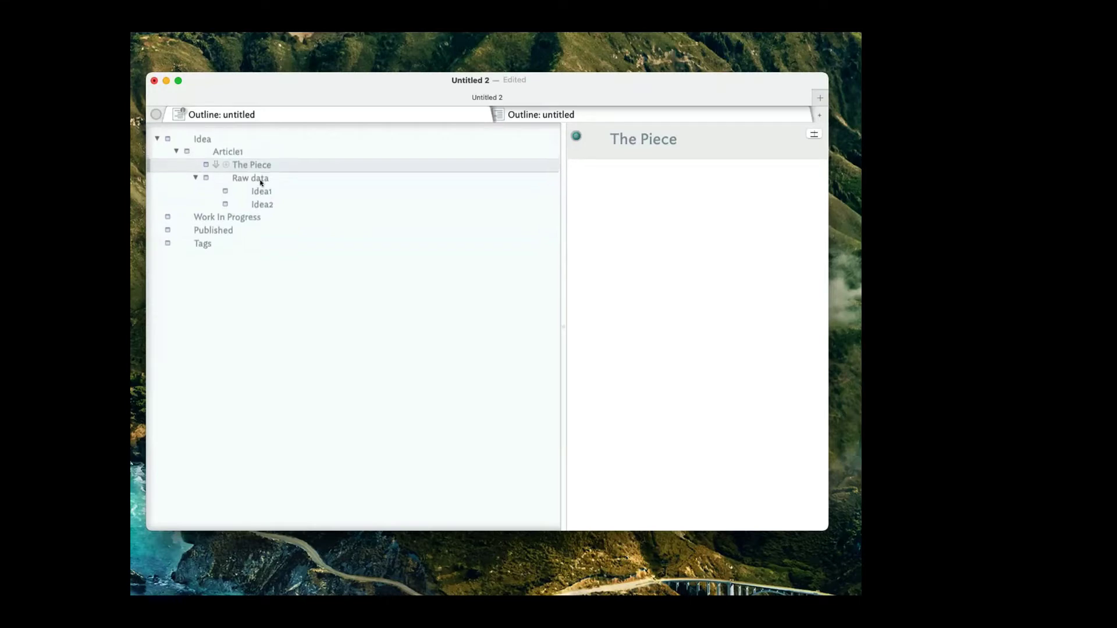
Set the second tab to Map view, look over the top-level note boxes, then return to the Outline.
click(601, 112)
click(601, 113)
click(633, 155)
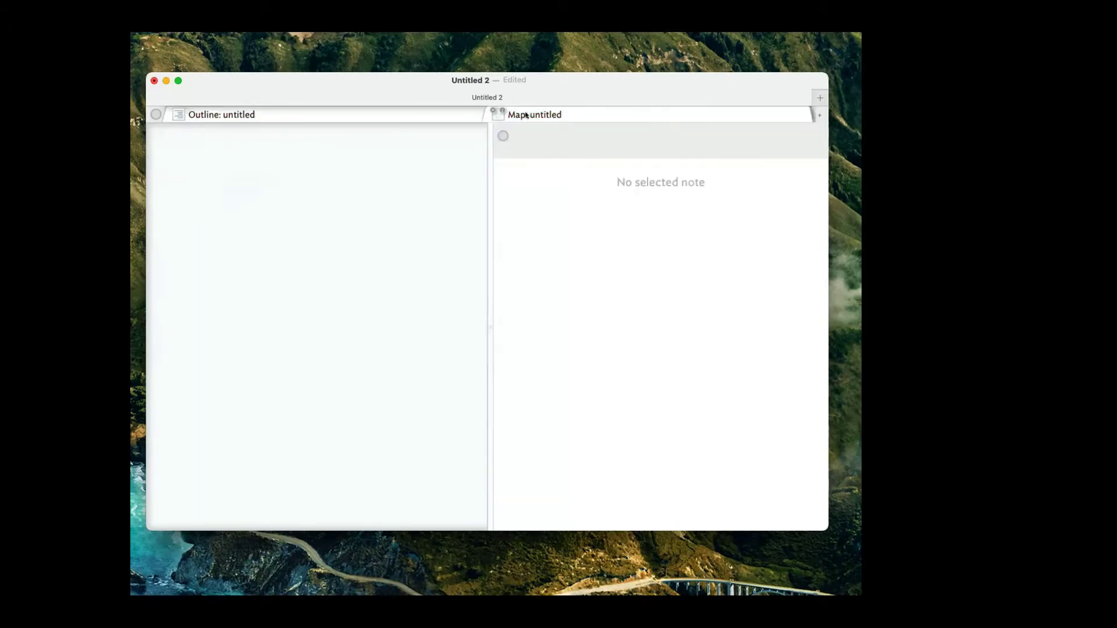
scroll(361, 192, down, 3)
scroll(361, 192, down, 4)
scroll(362, 192, left, 3)
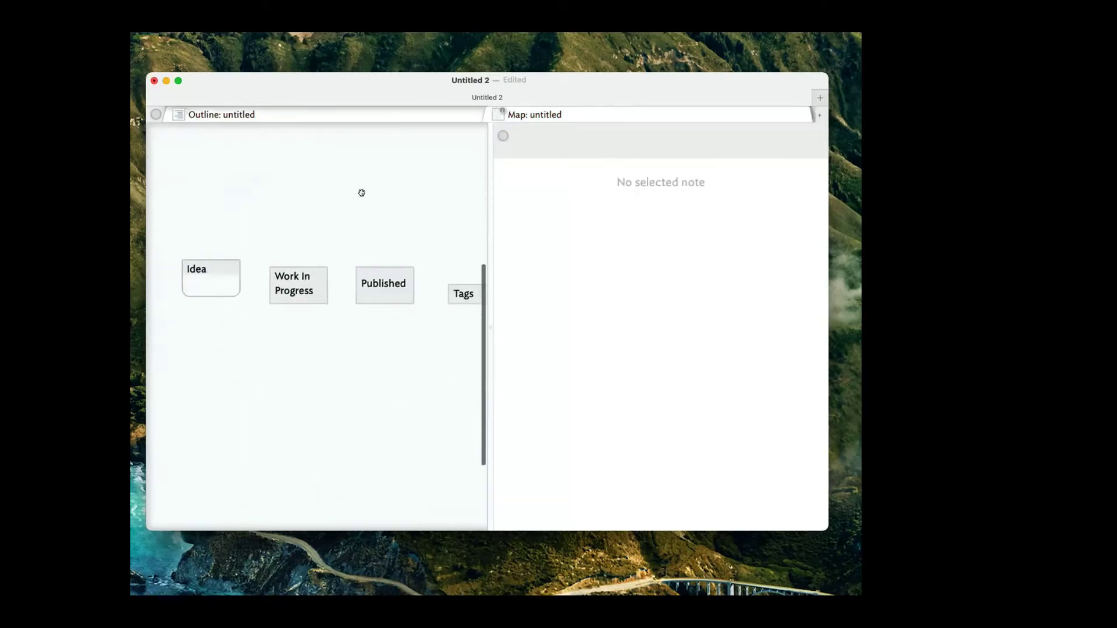
scroll(361, 193, right, 2)
scroll(362, 192, left, 1)
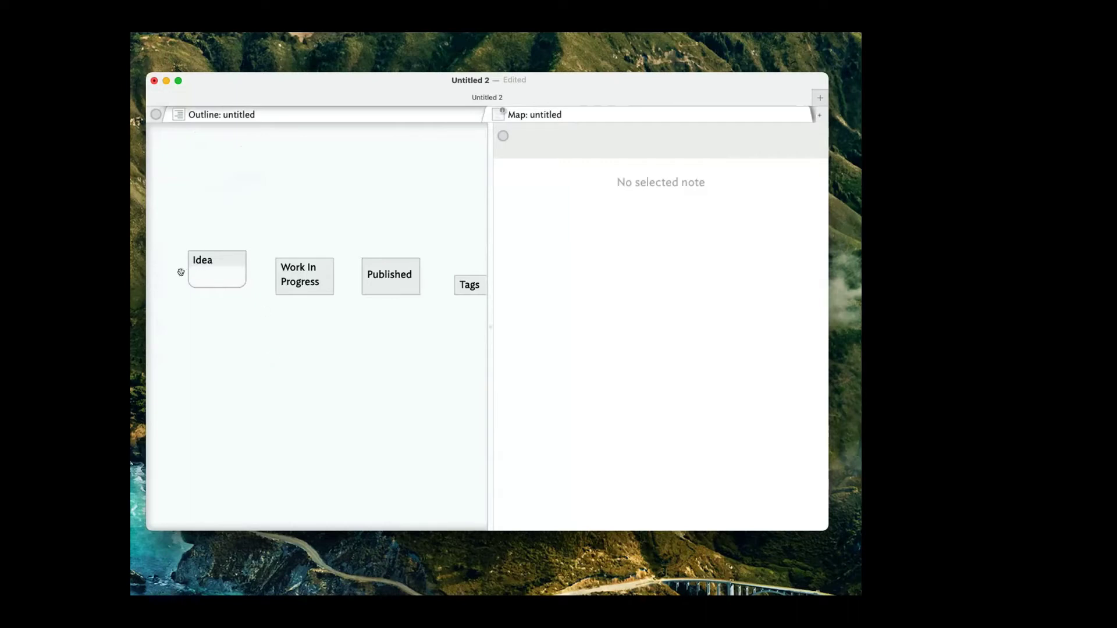
scroll(373, 136, down, 1)
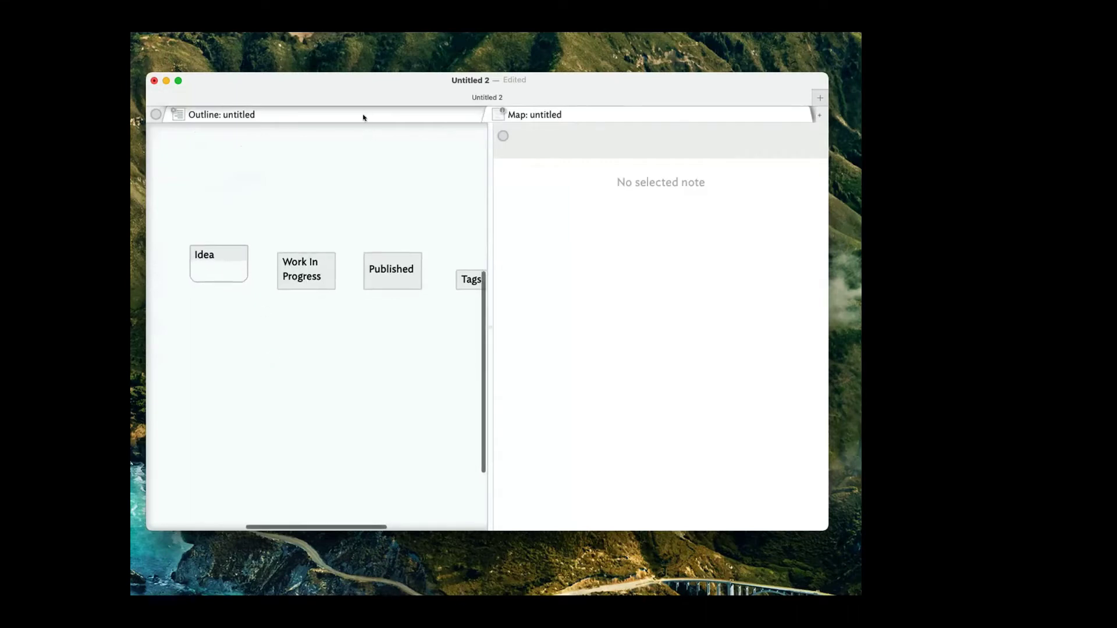
click(364, 114)
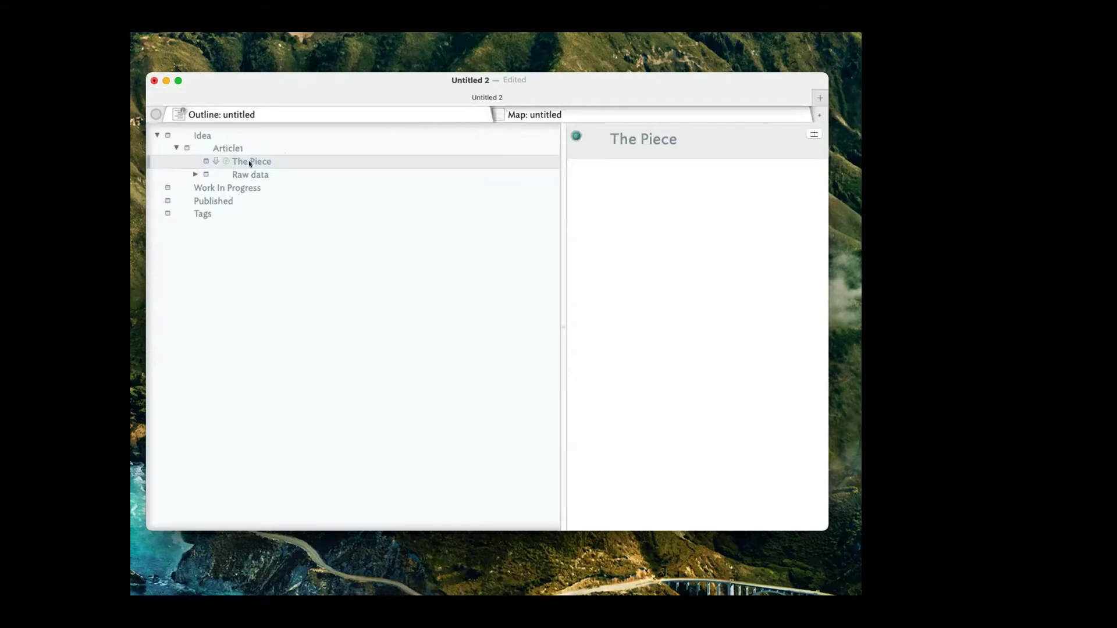
Try adding new notes after The Piece, Article1 and Idea, discarding each misplaced one.
key(Return)
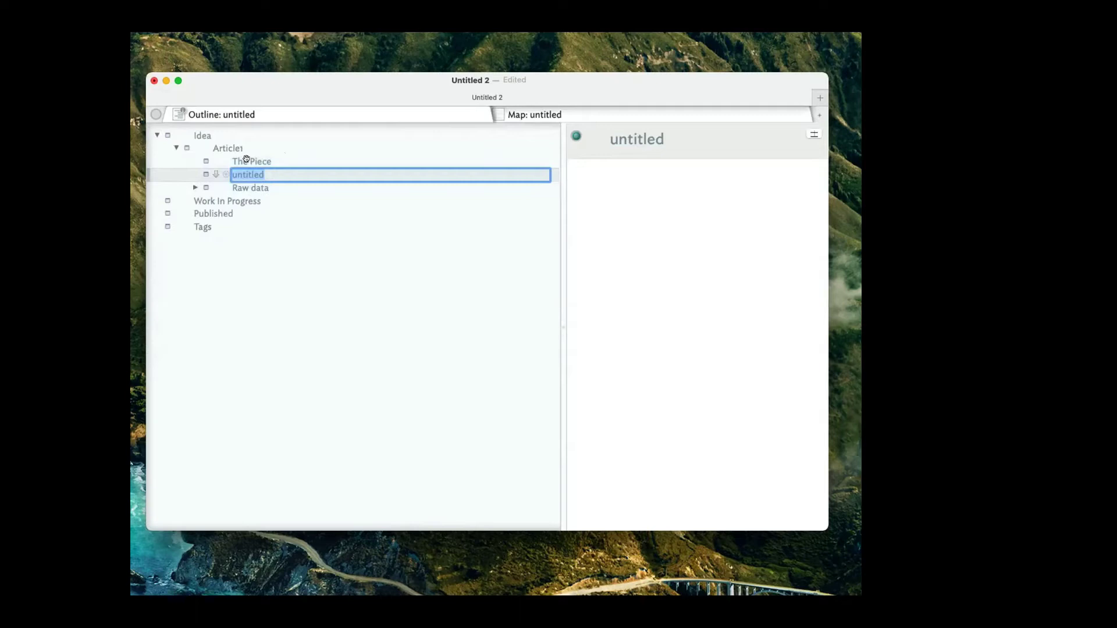
key(Escape)
click(226, 147)
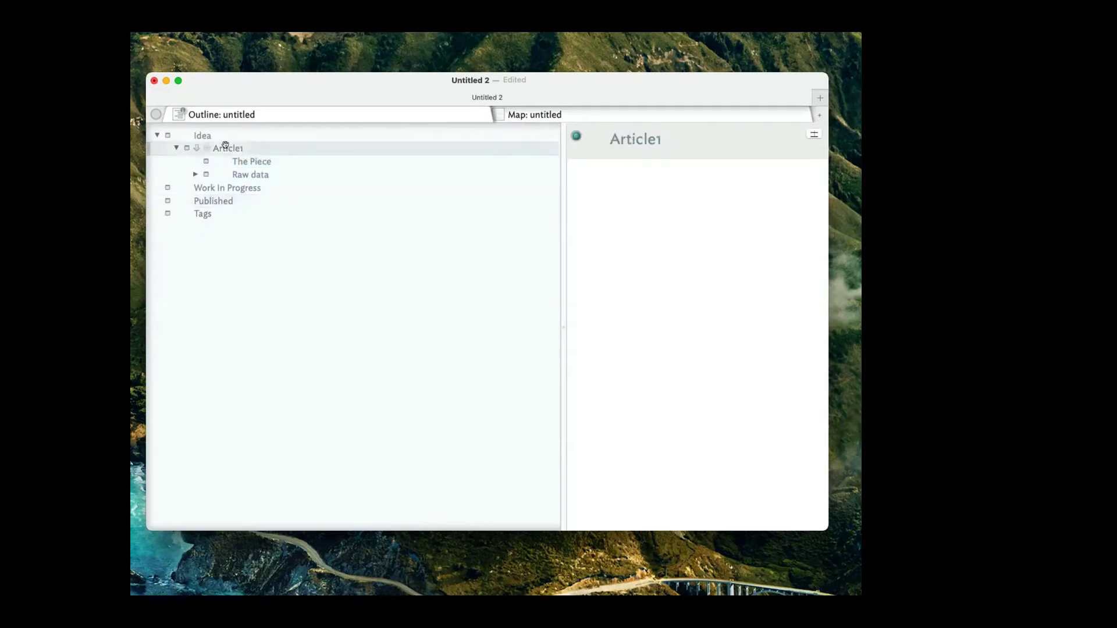
key(Return)
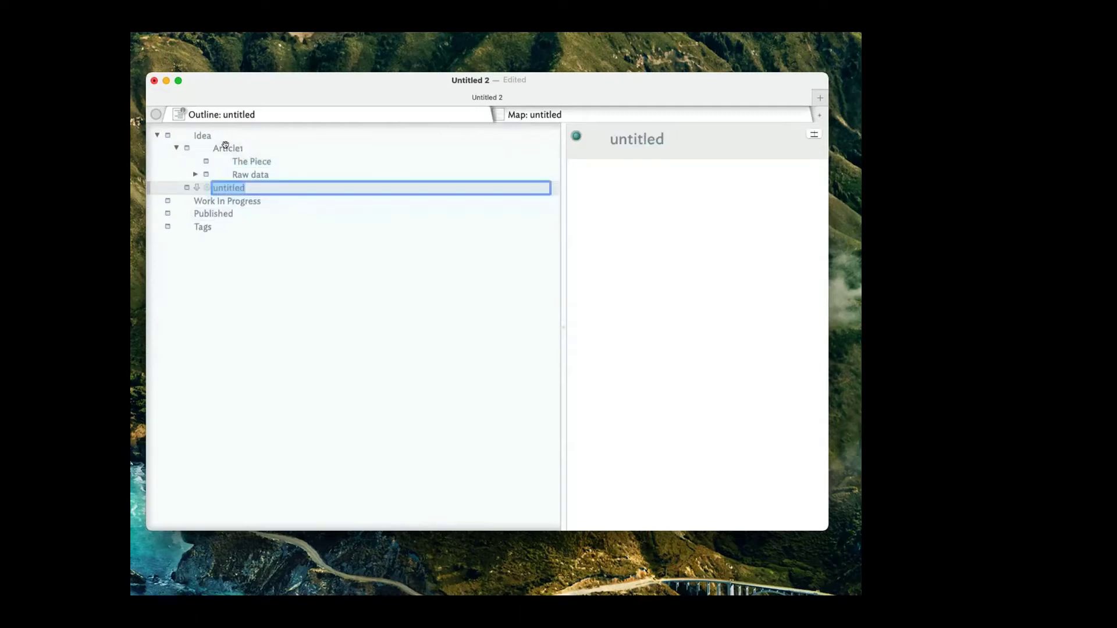
key(Escape)
click(226, 135)
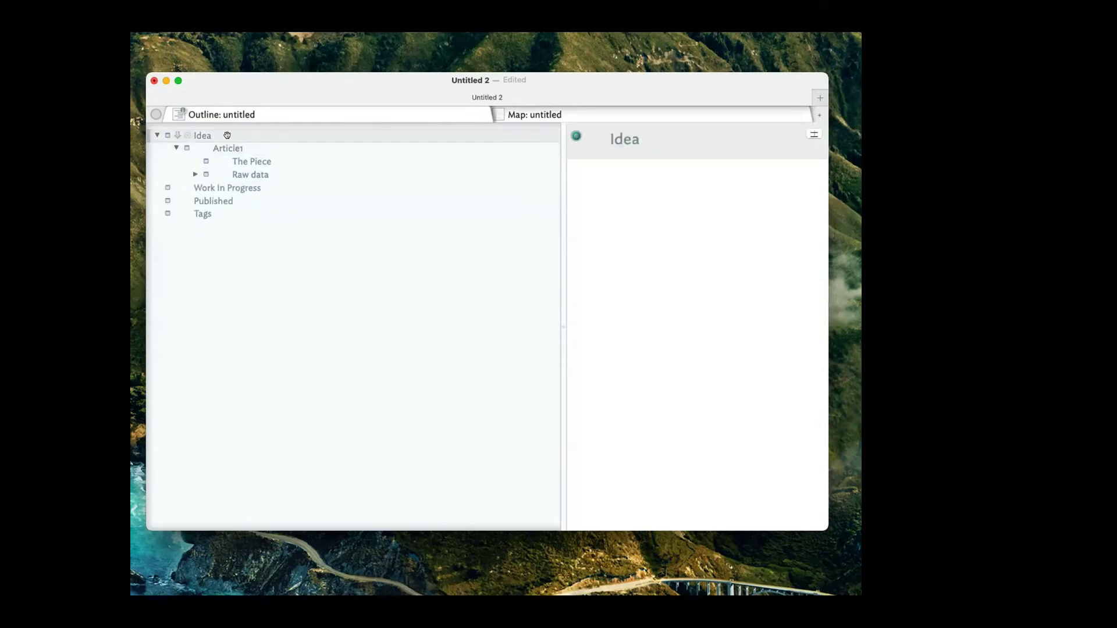
key(Return)
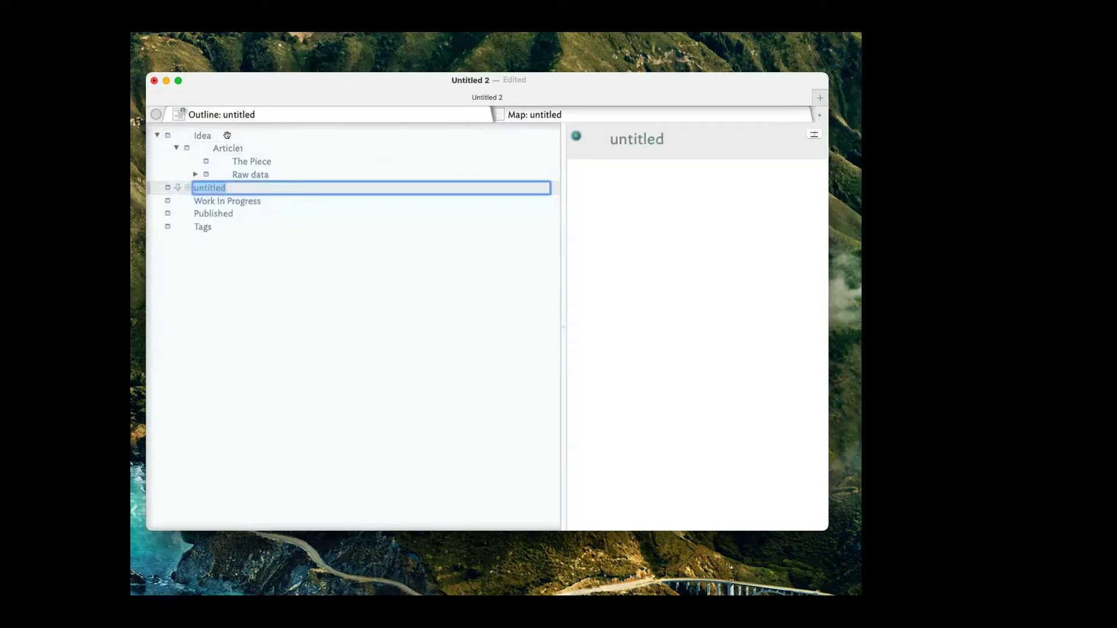
key(Escape)
key(Delete)
Create an untitled child note nested under The Piece, above Raw data.
click(255, 149)
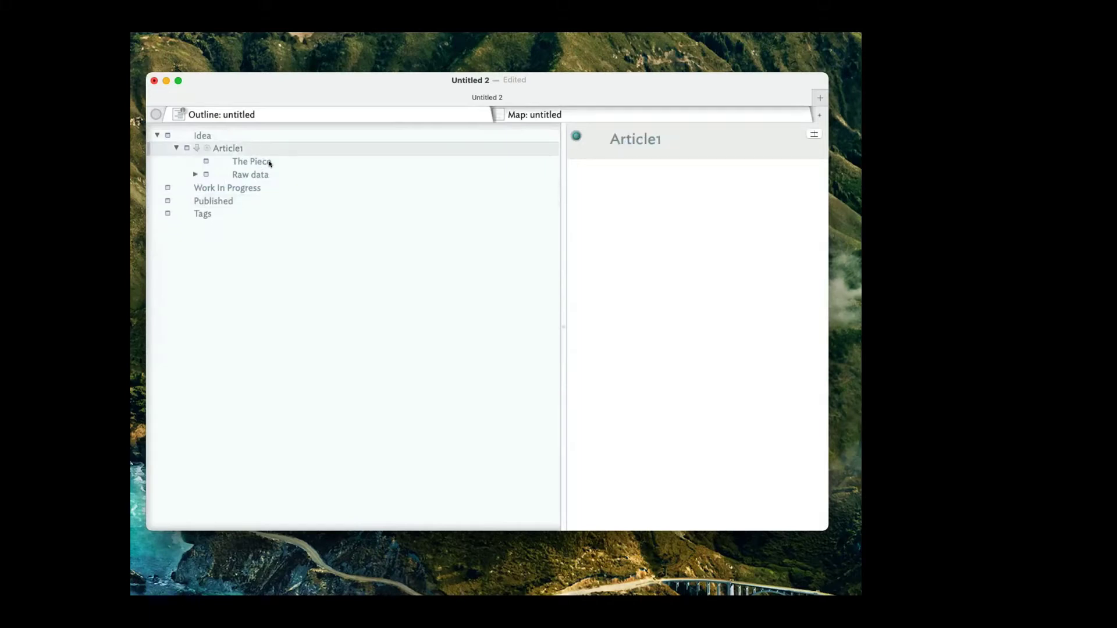
click(270, 163)
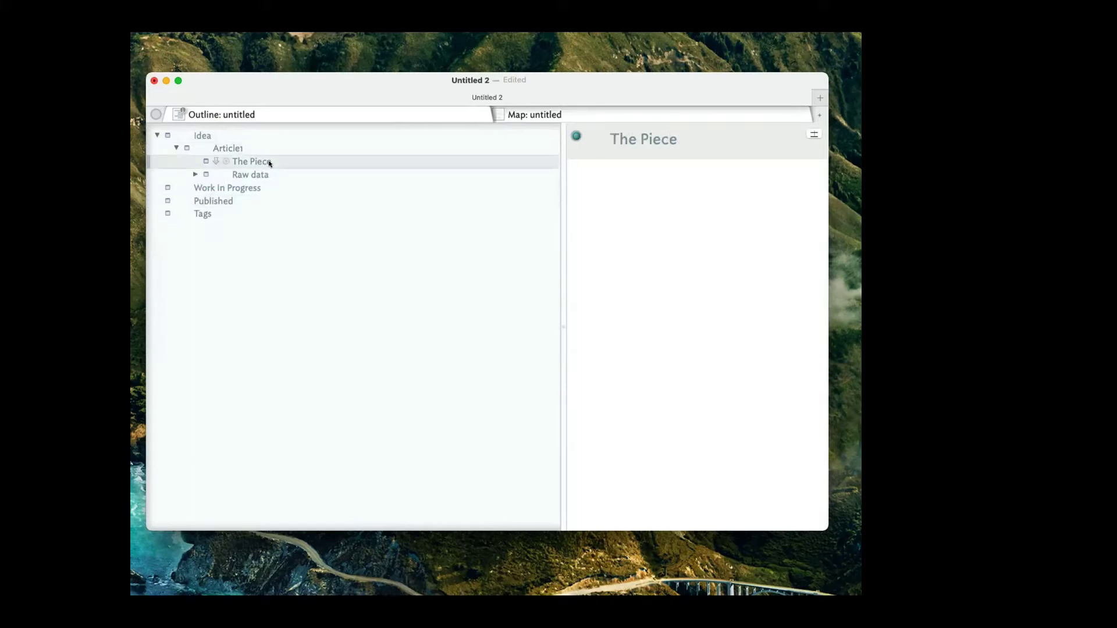
key(Return)
key(Tab)
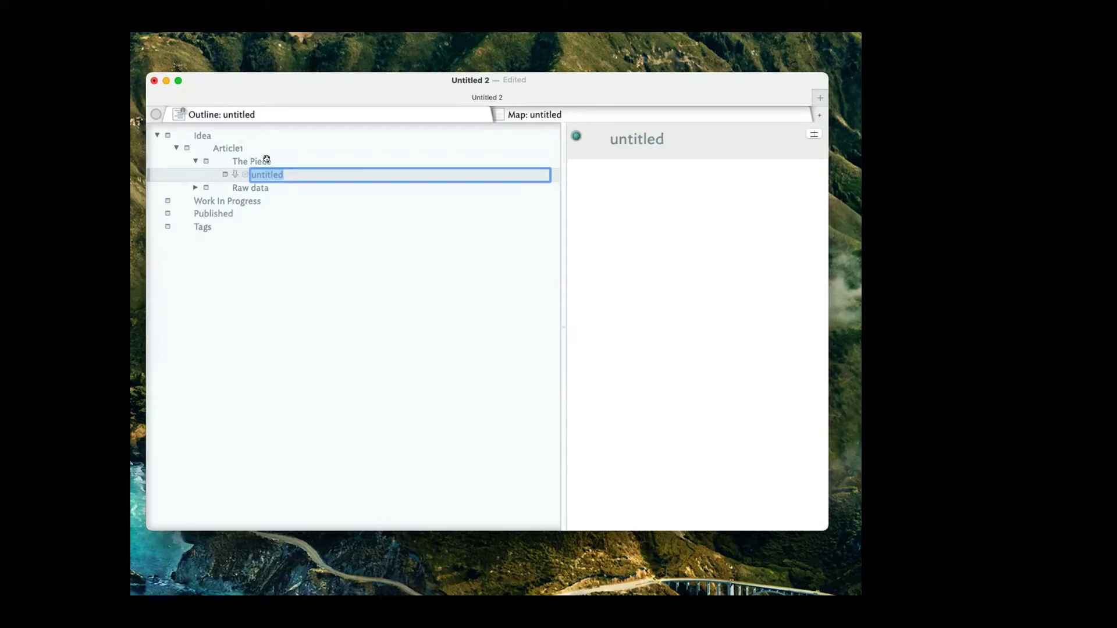
Add child notes Introduction, Meet and Conclusion under The Piece.
text(Introduction)
key(Return)
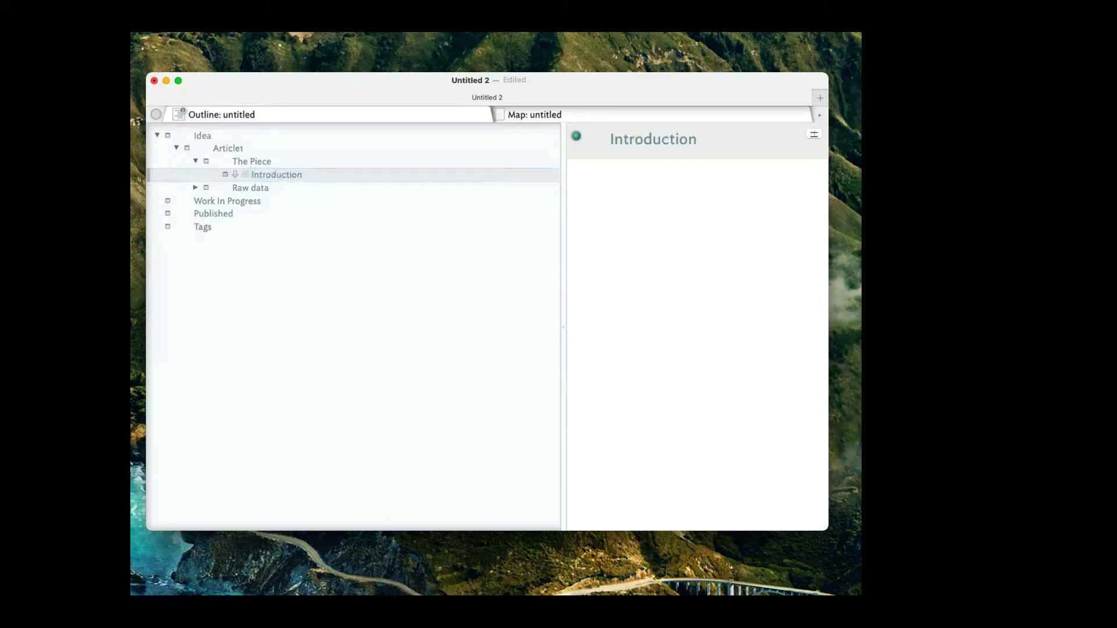
key(Return)
text(Meet)
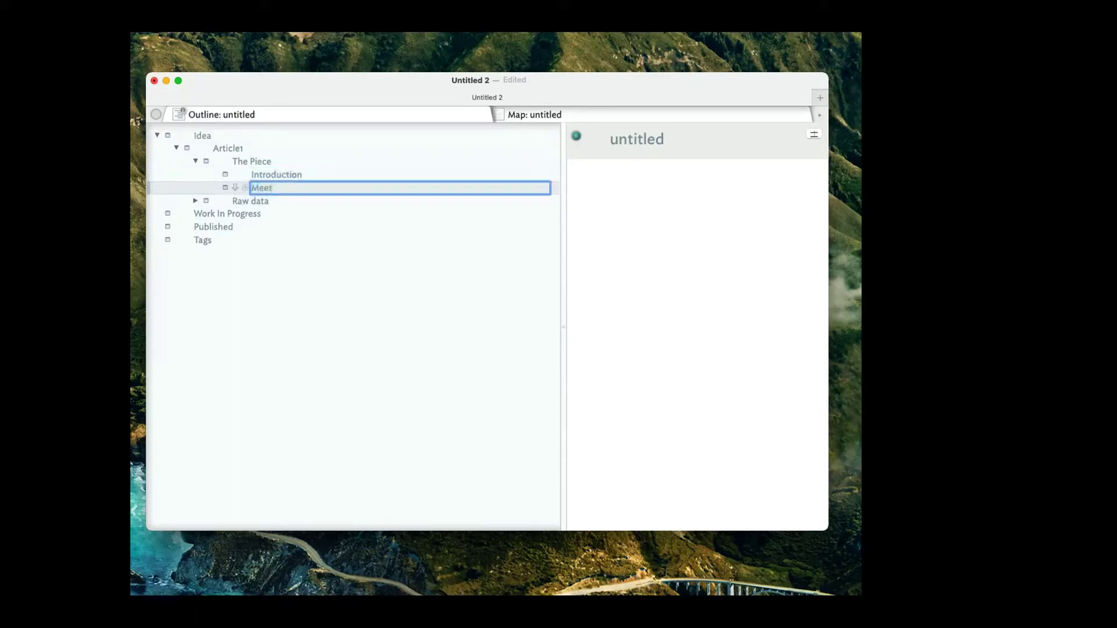
key(Return)
key(Return)
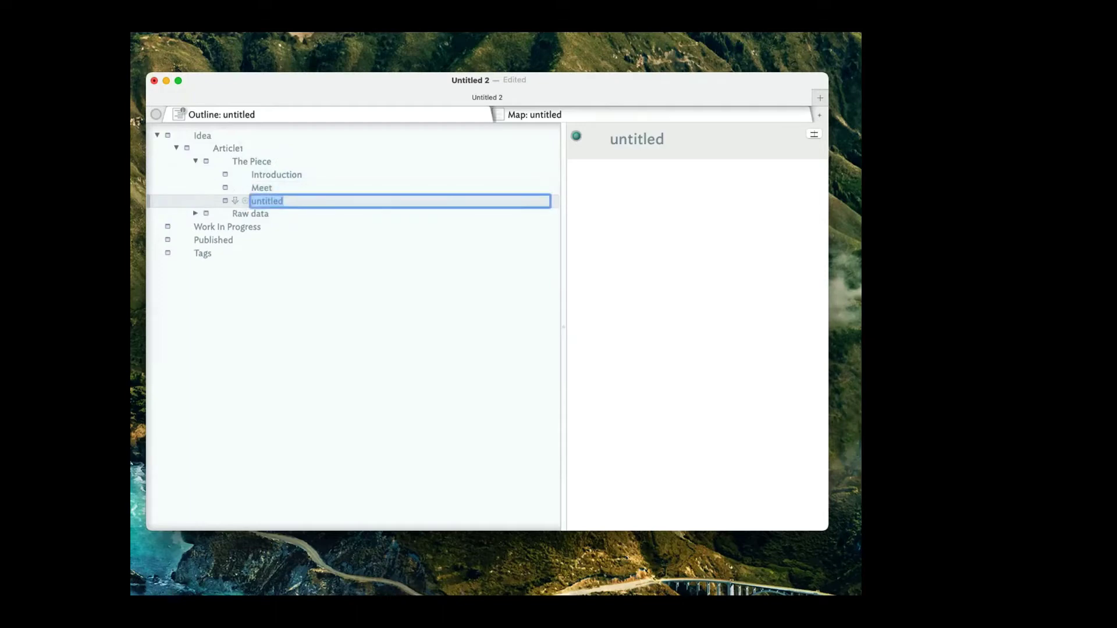
text(Conclusion)
Correct the misspelled note Meet to Meat.
double_click(272, 184)
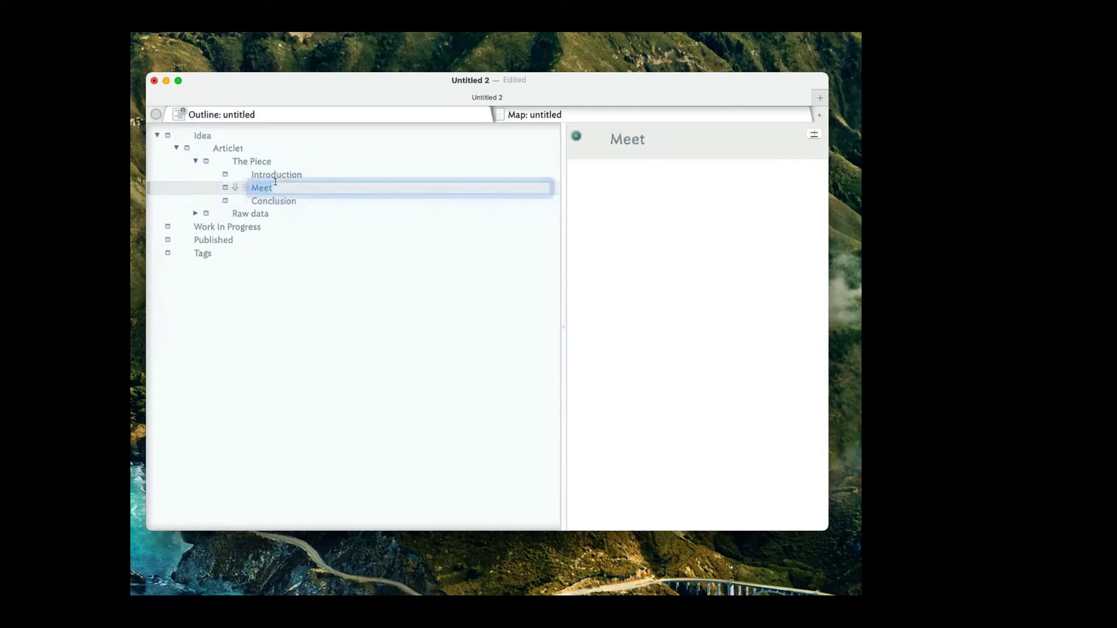
key(BackSpace)
text(Meat)
key(Return)
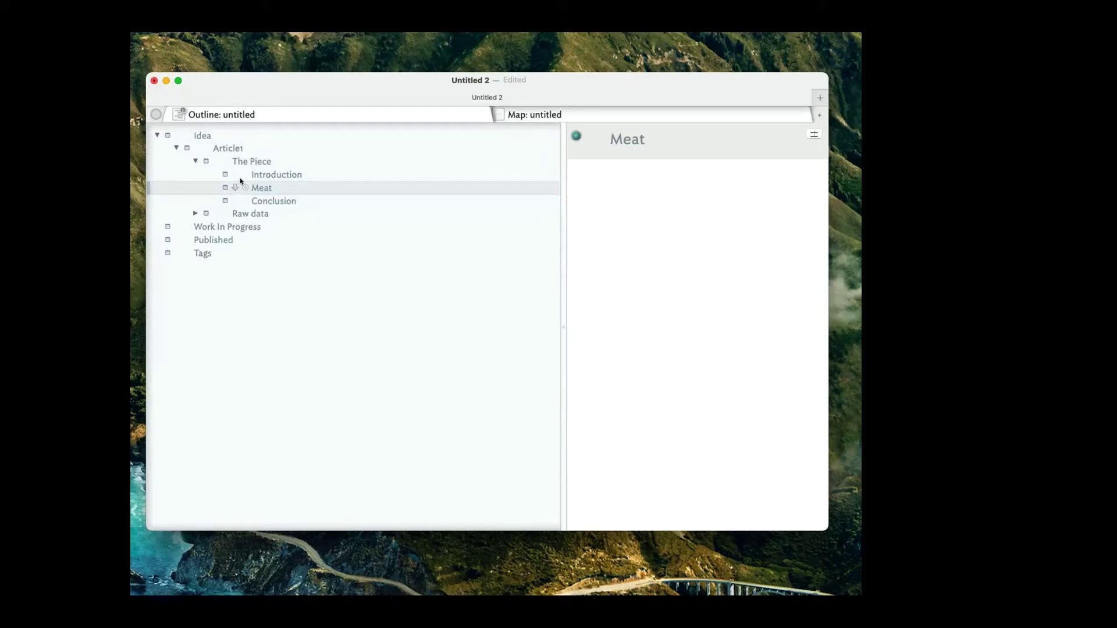
Collapse Article1 under Idea, then select Work In Progress, Published and Tags.
click(174, 147)
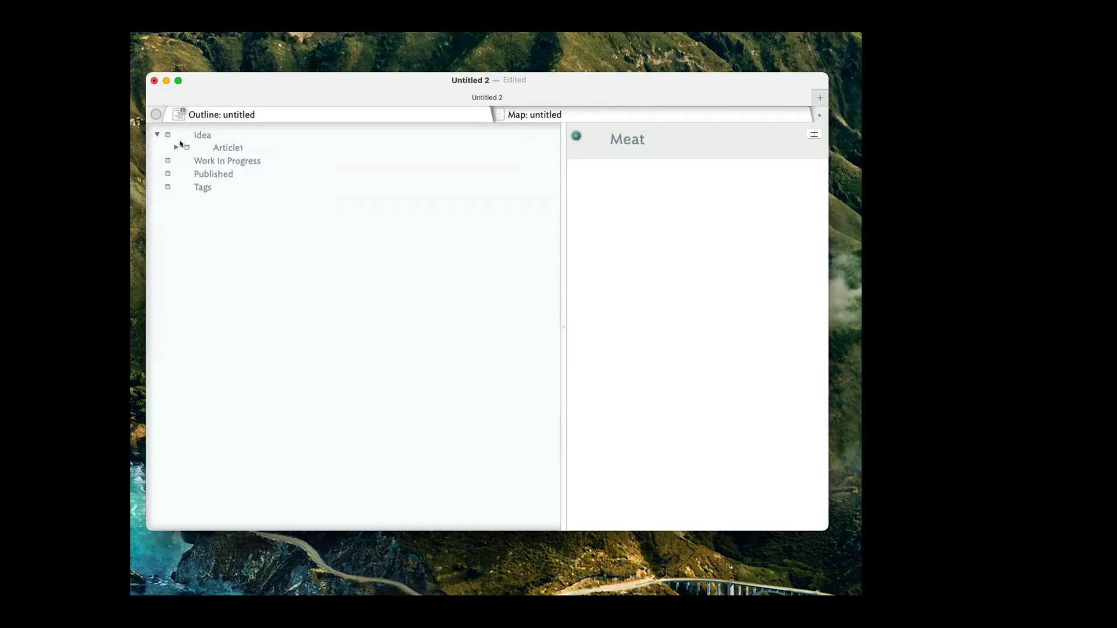
click(166, 157)
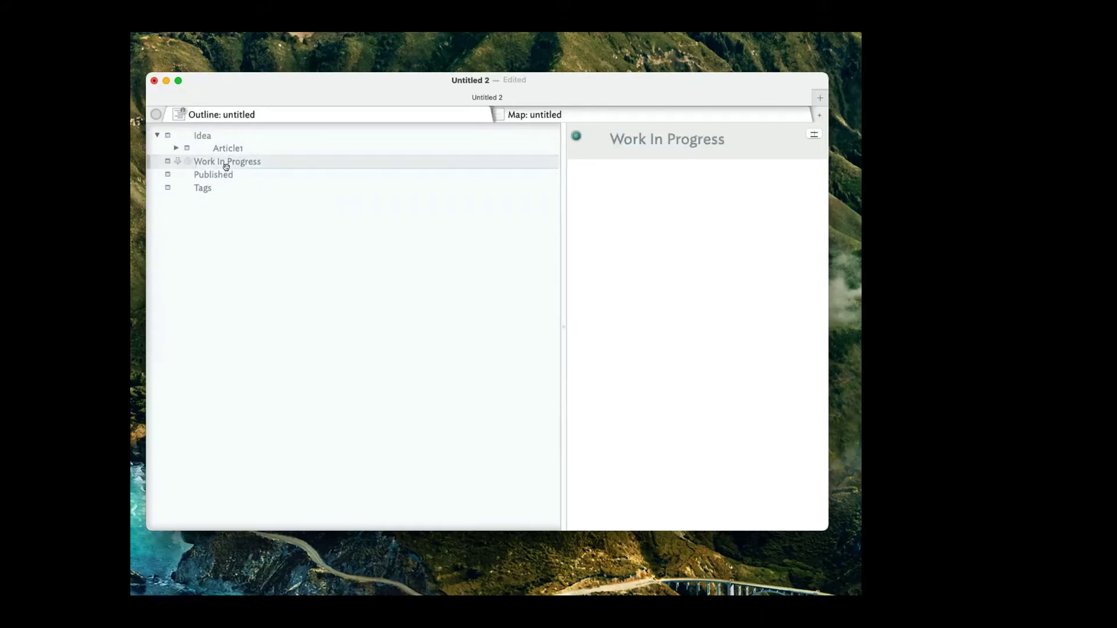
click(240, 175)
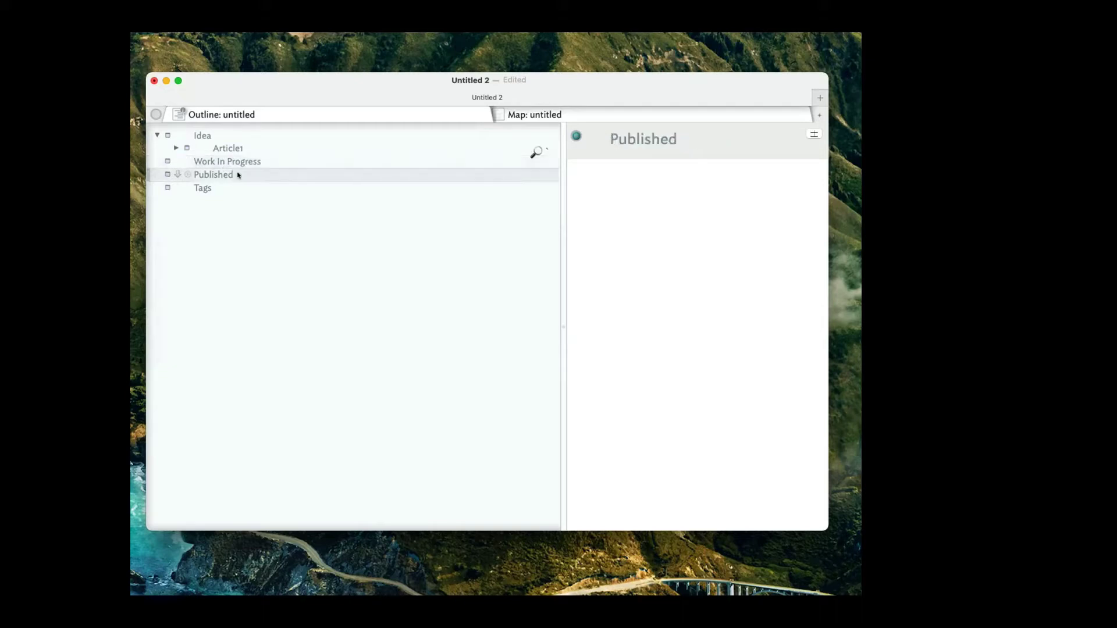
click(156, 135)
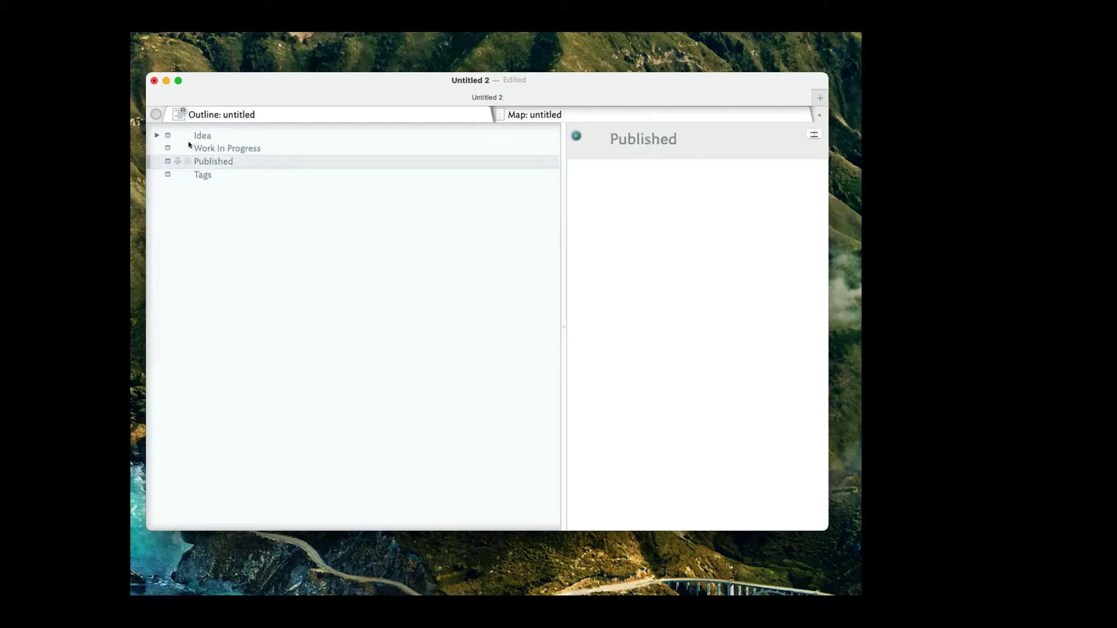
click(157, 135)
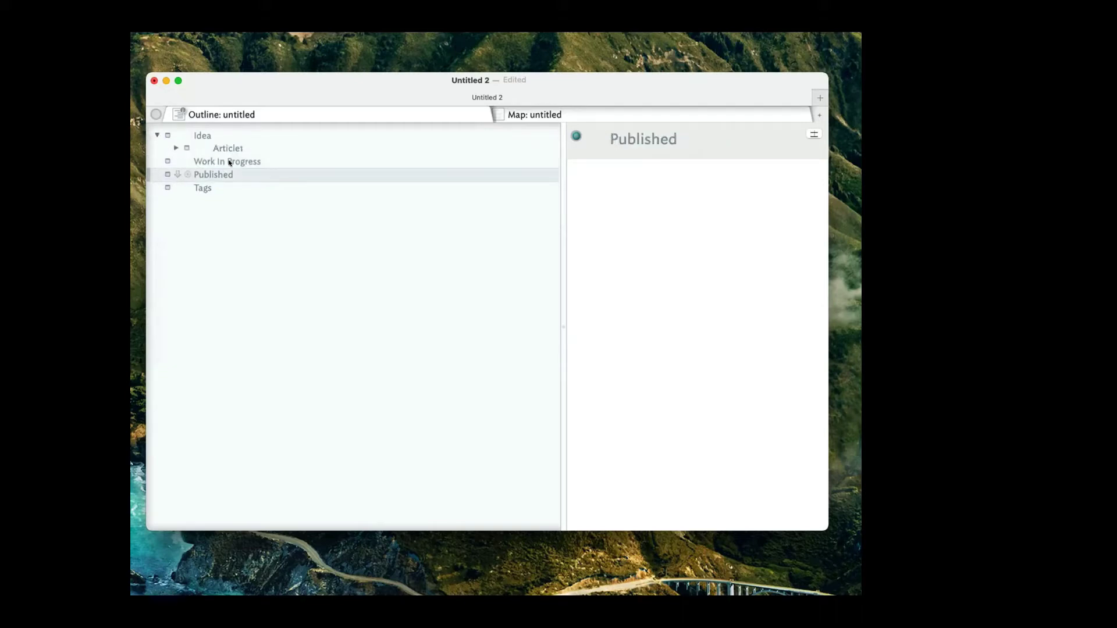
click(198, 160)
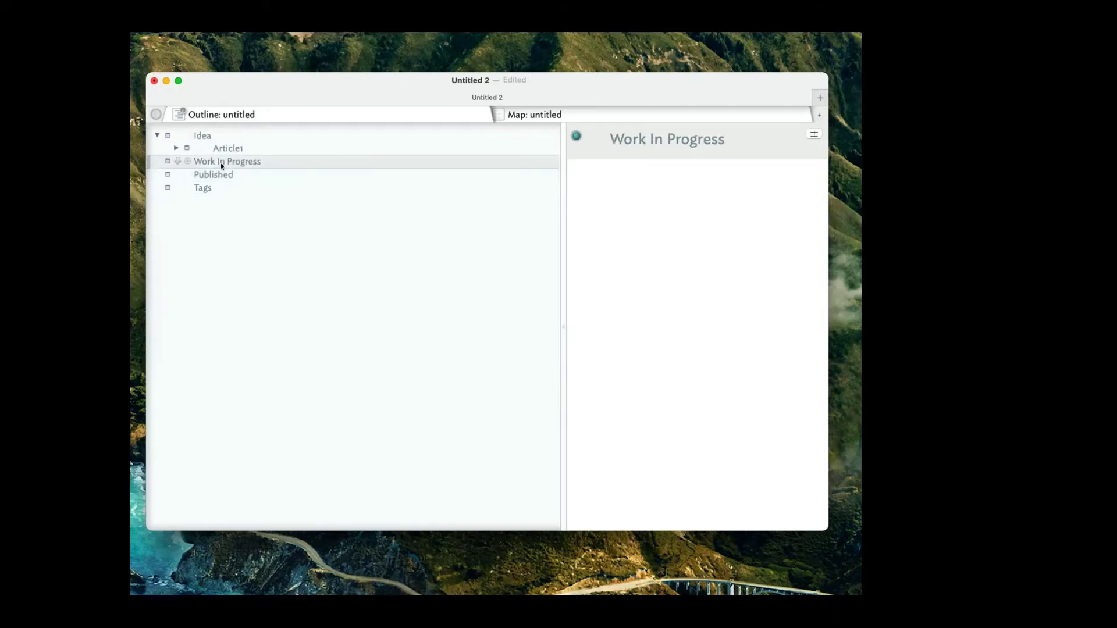
click(199, 175)
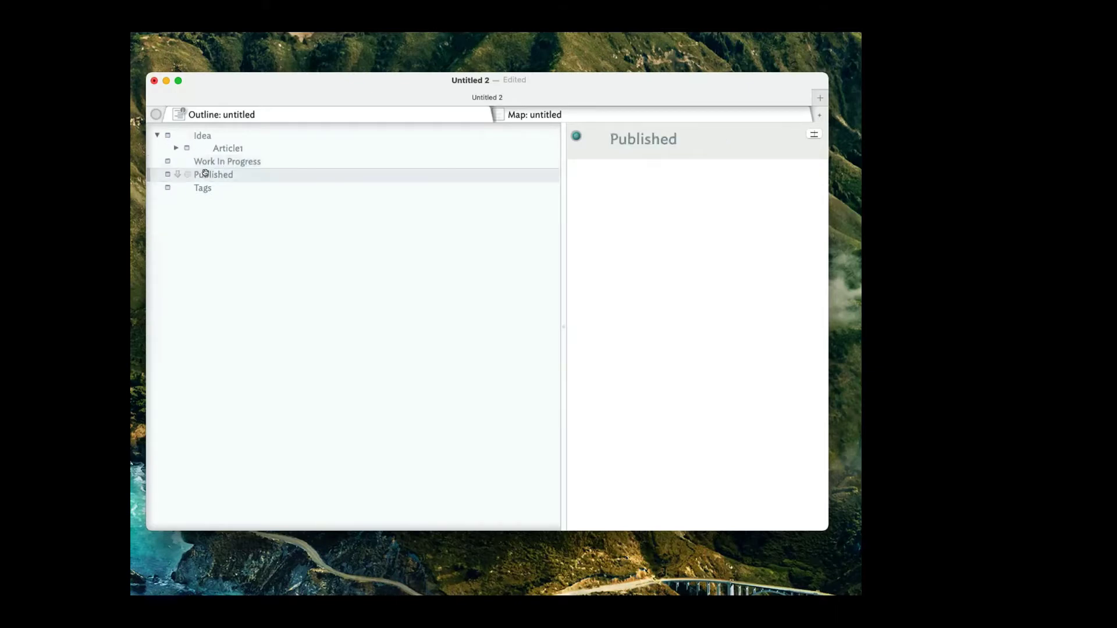
click(177, 187)
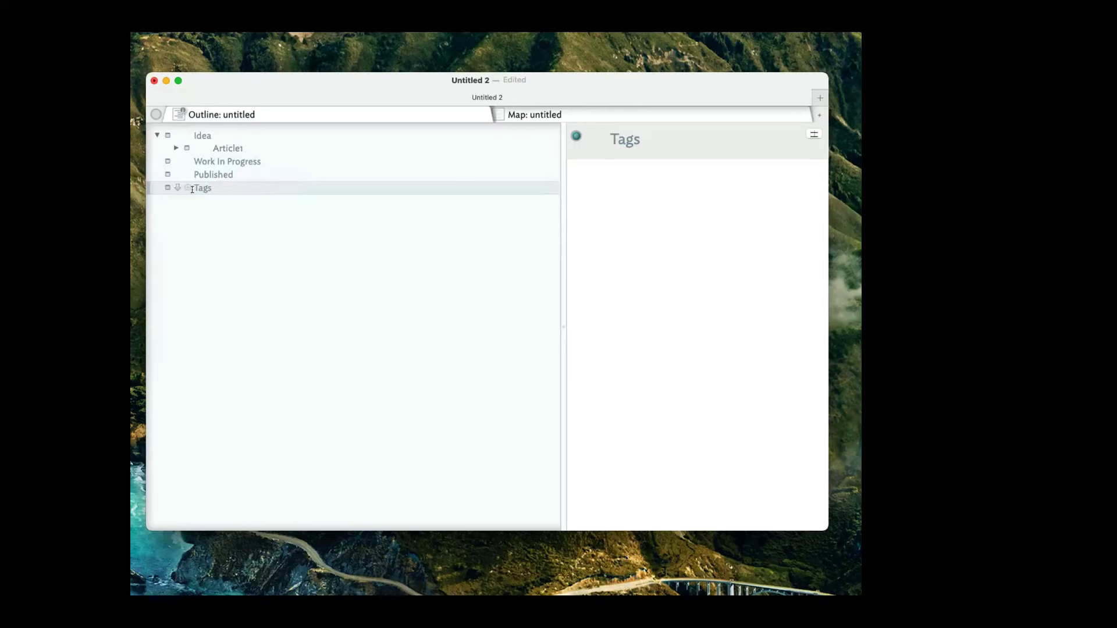
Create a child note named Privacy under Tags.
key(Return)
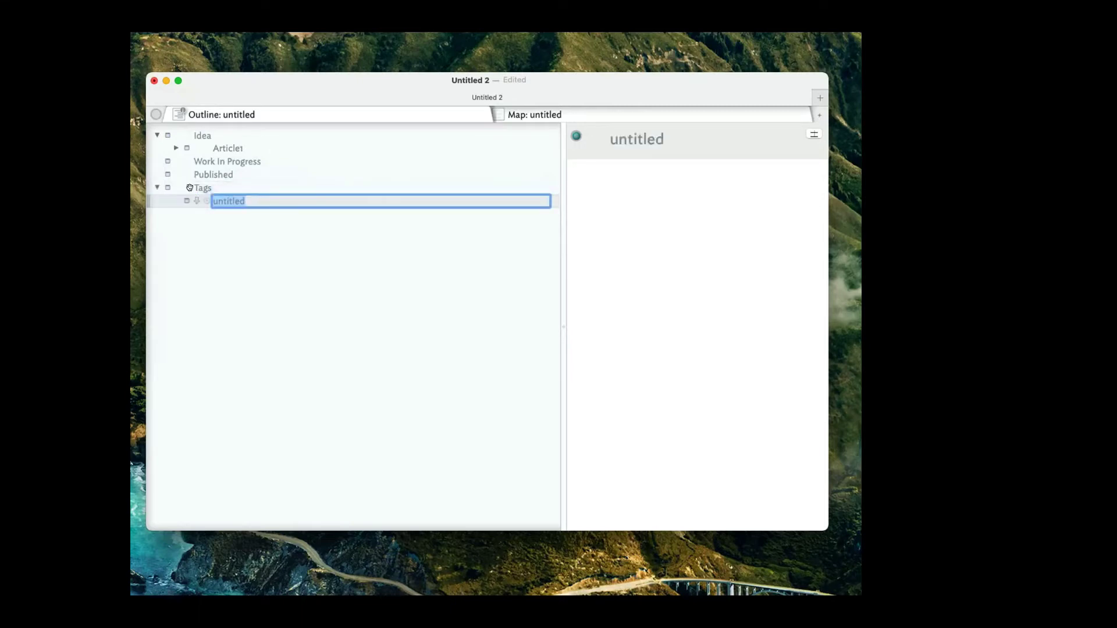
text(PR)
key(BackSpace)
key(BackSpace)
text(Privacy)
key(Return)
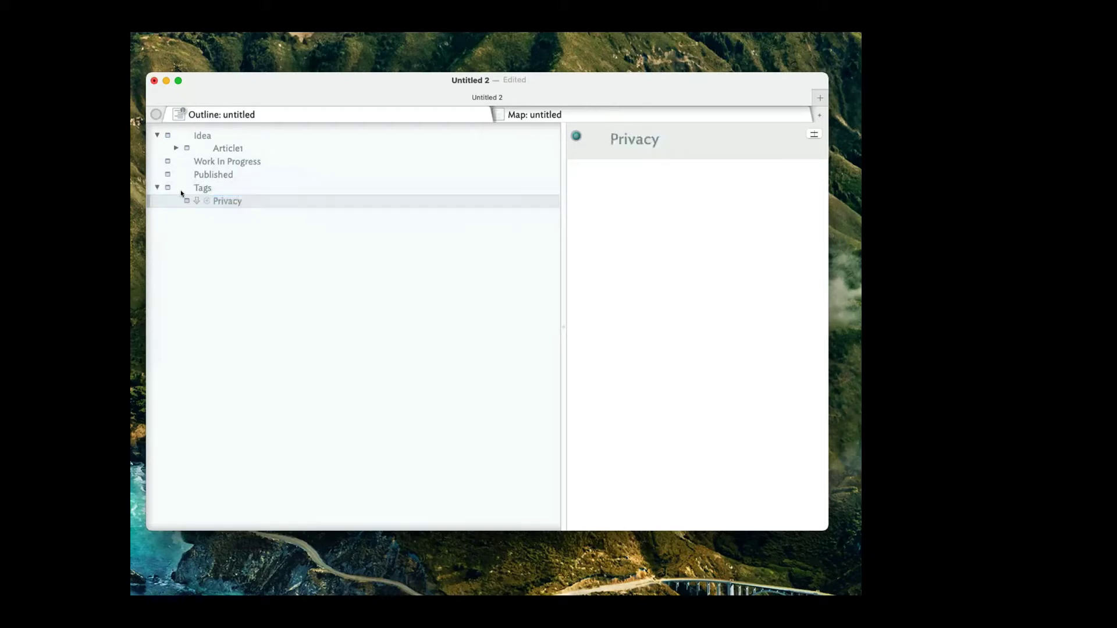
Collapse The Piece and Article1, leaving Work In Progress selected.
click(156, 186)
click(156, 186)
click(155, 136)
click(155, 137)
click(176, 148)
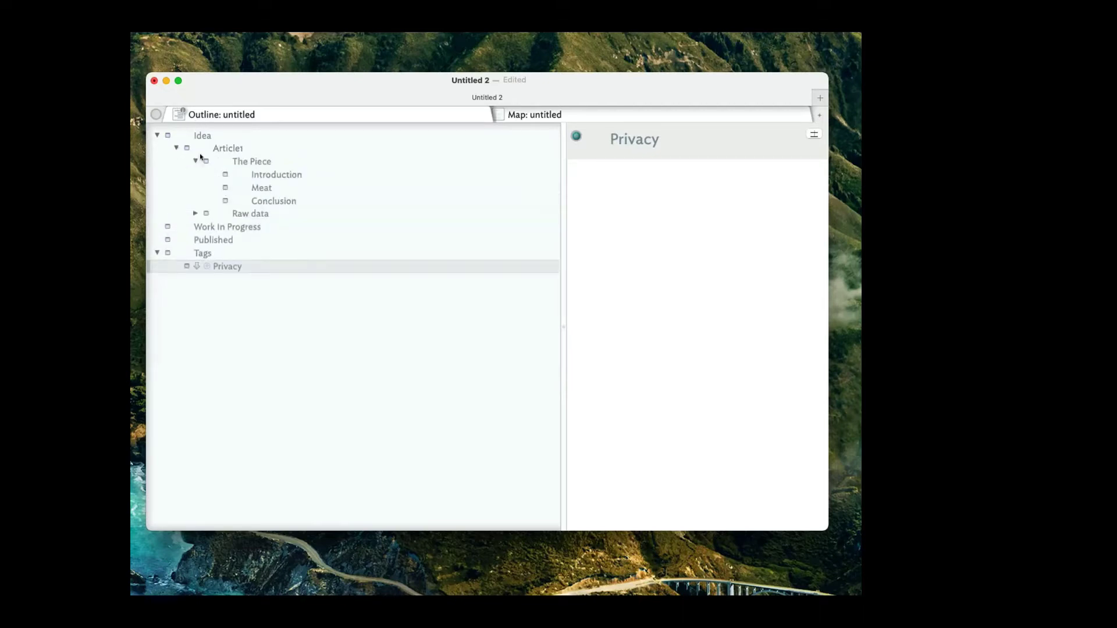
click(190, 149)
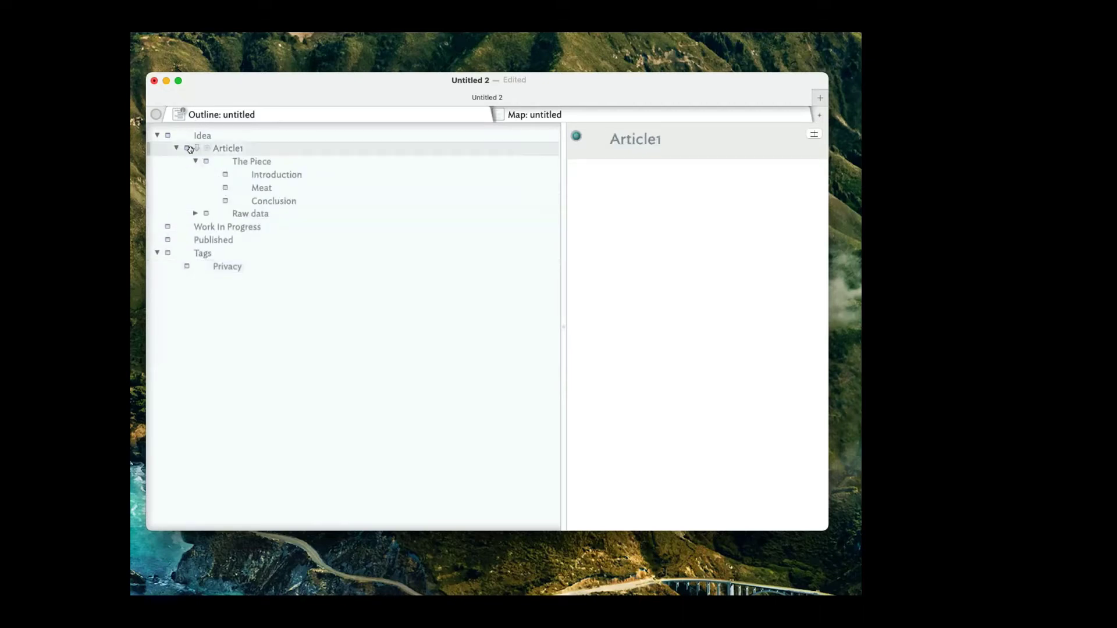
click(195, 160)
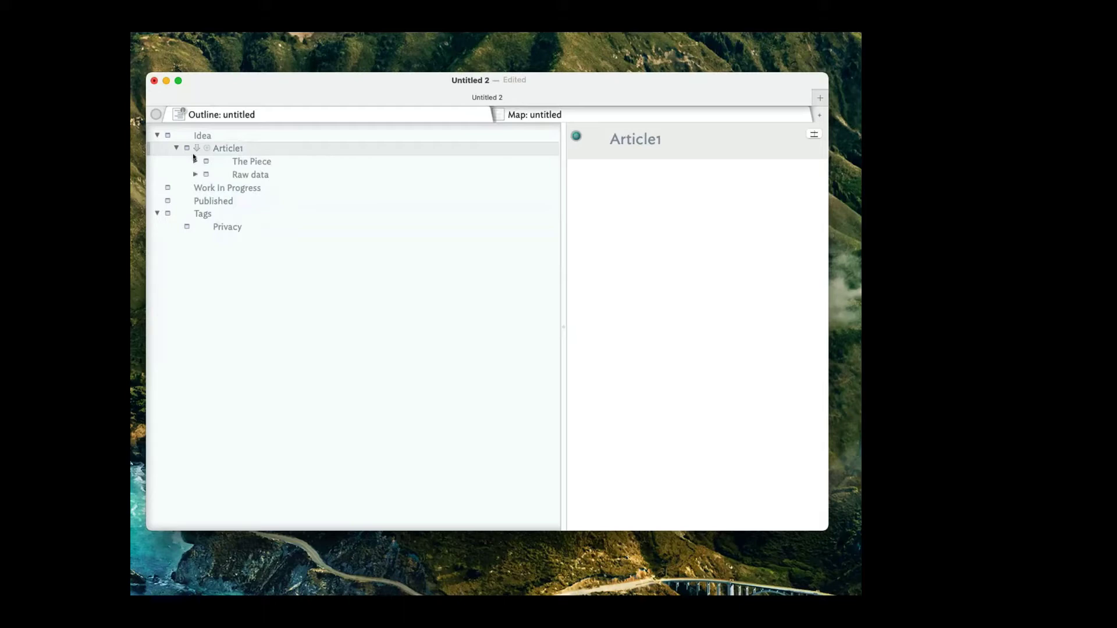
click(177, 149)
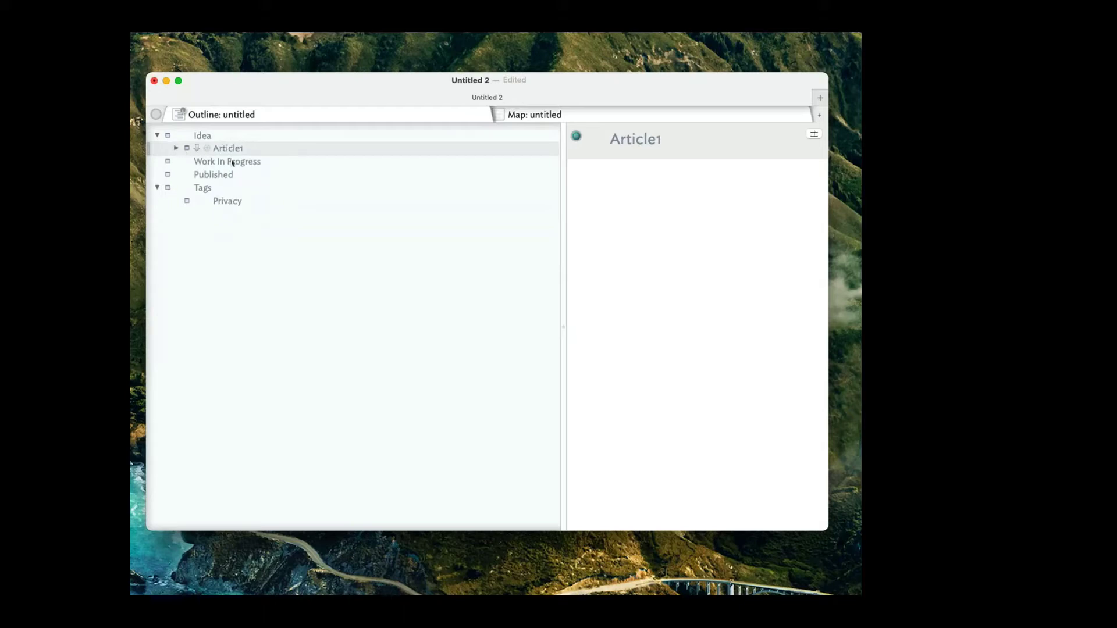
click(233, 162)
Duplicate Article1 and move the copy into Work In Progress.
click(205, 148)
key(super+d)
drag(237, 165, 233, 175)
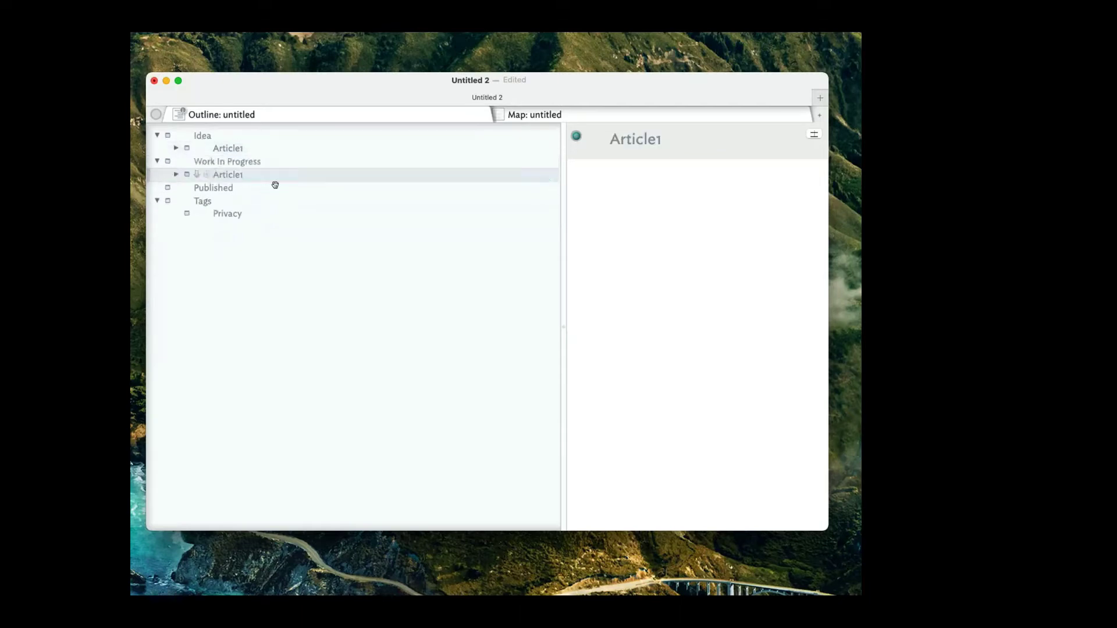
Rename the copy Article2 and expand it to show The Piece and Raw data.
click(247, 174)
click(247, 174)
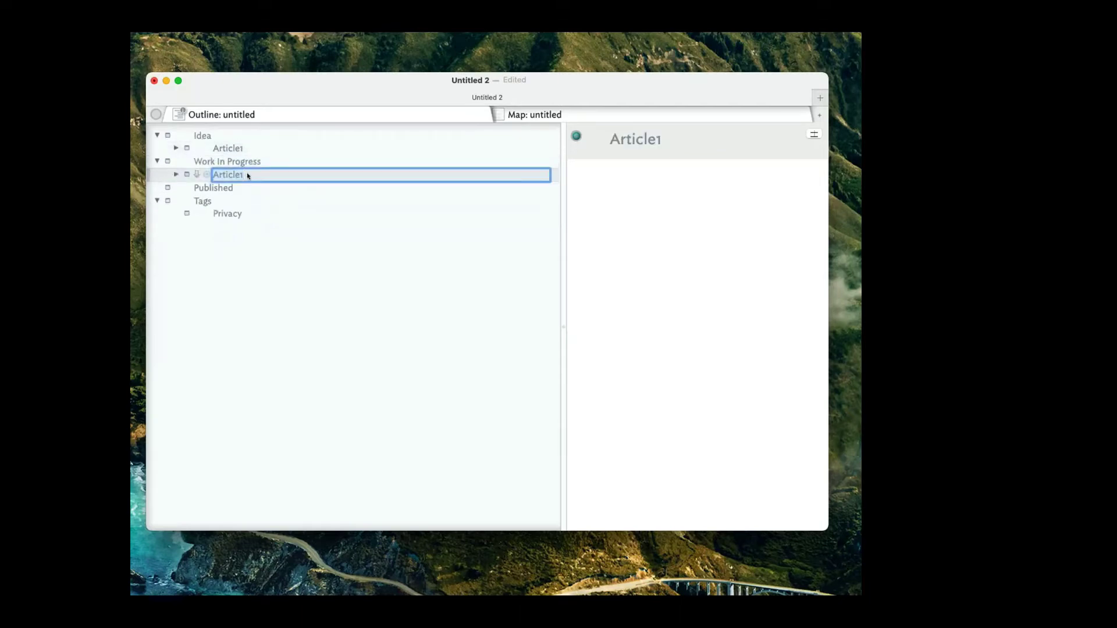
key(BackSpace)
text(2)
click(249, 188)
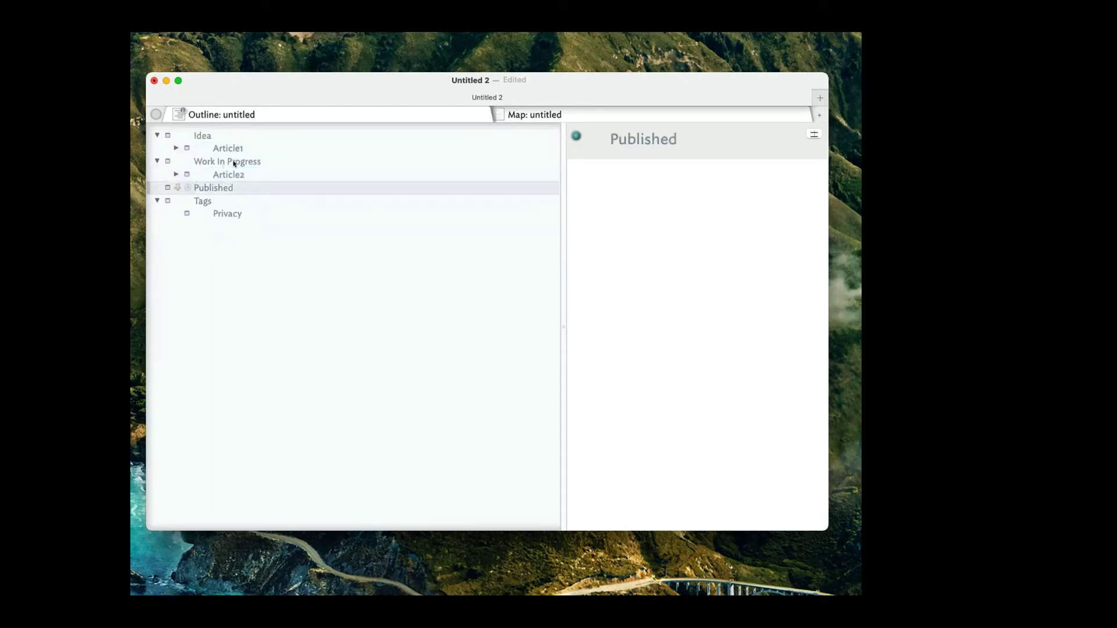
click(222, 174)
click(177, 174)
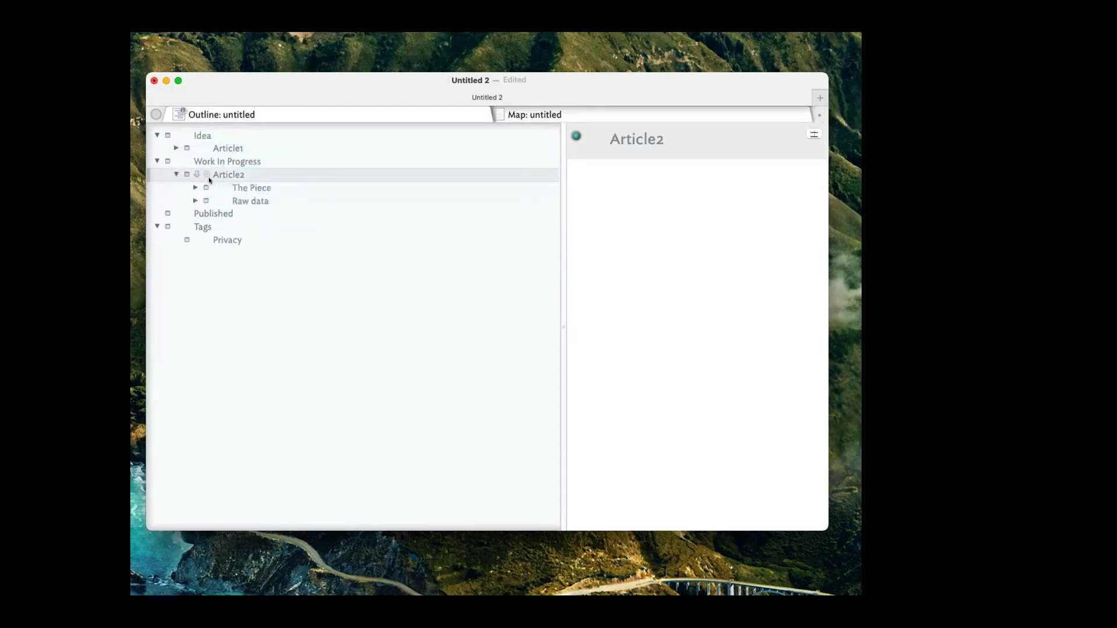
click(220, 148)
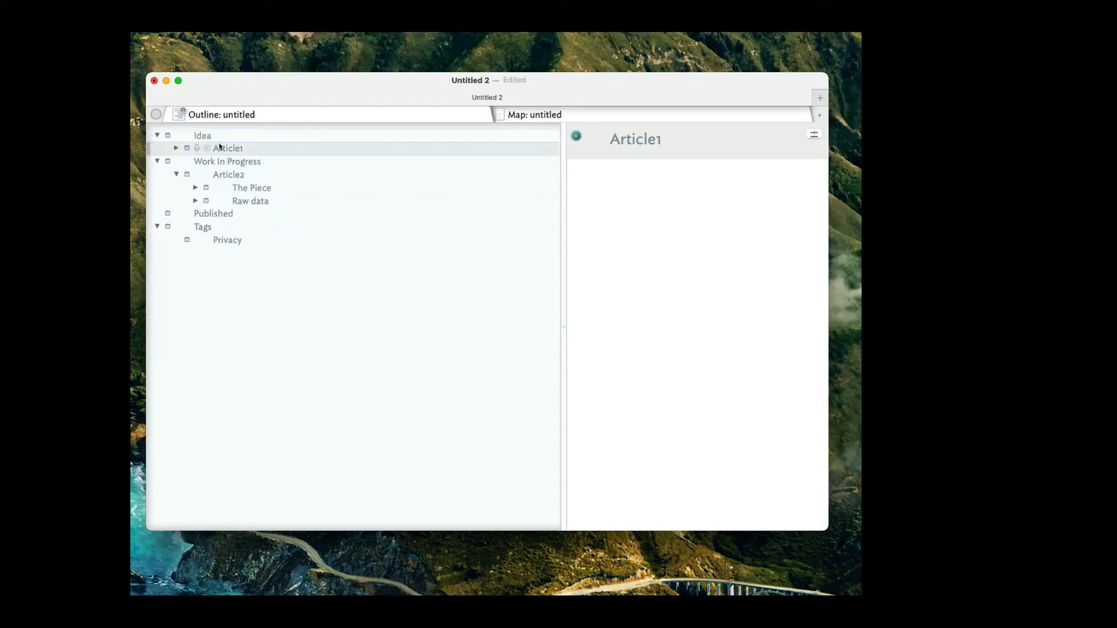
Add the note 'Write piece on dealing with gradebooks' below Article1.
key(Return)
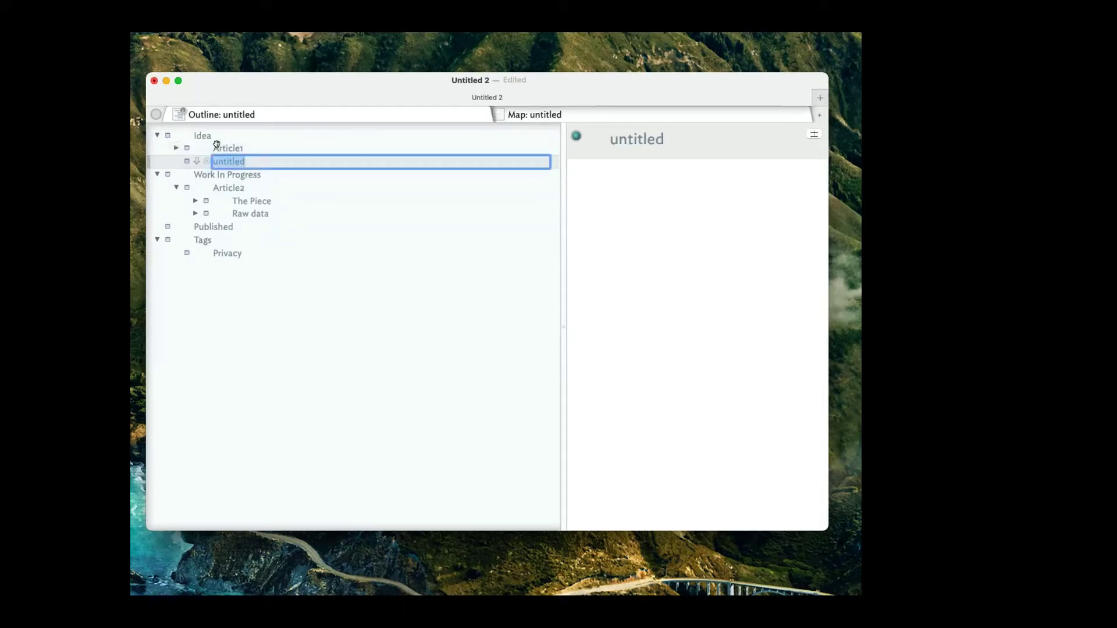
text(Write piece)
text( on )
text(dsign)
key(BackSpace)
key(BackSpace)
key(BackSpace)
key(BackSpace)
text(ealing with gradebooks)
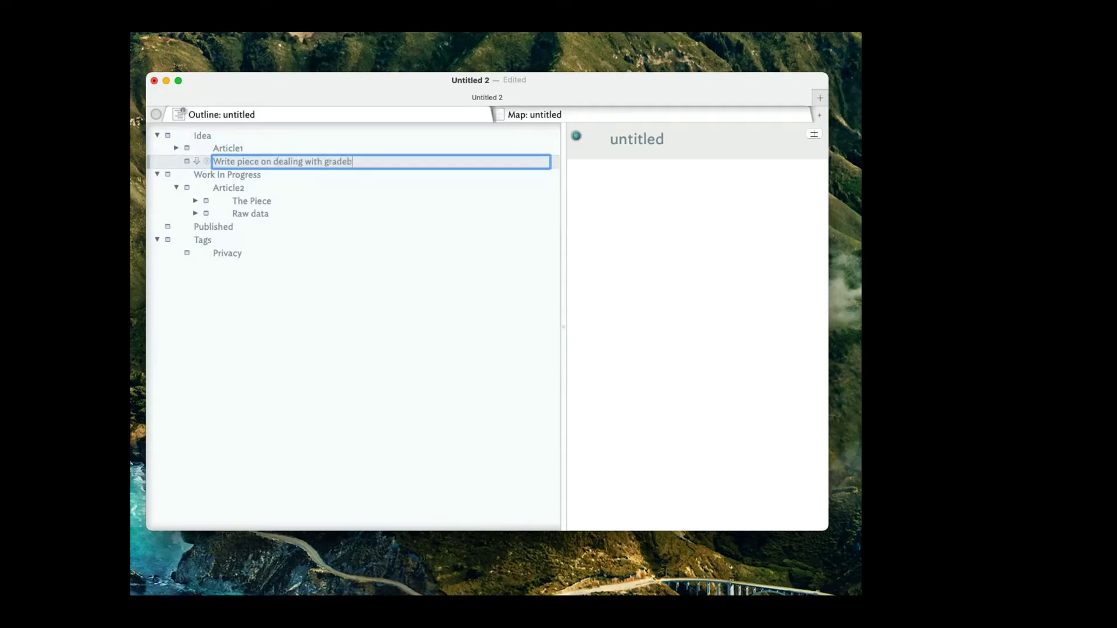
key(Return)
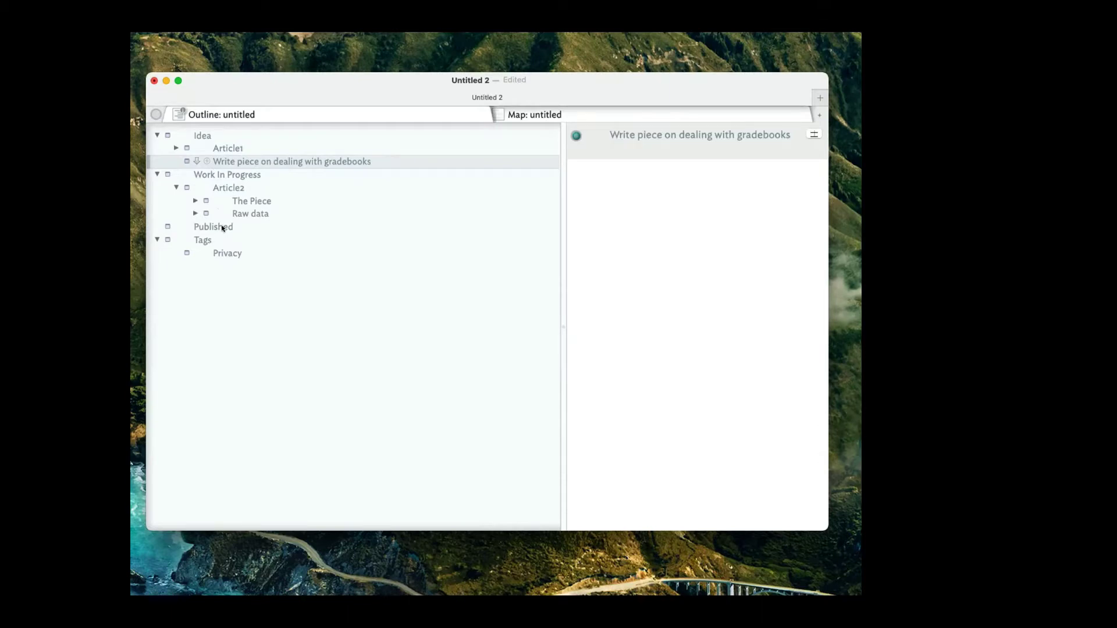
click(317, 250)
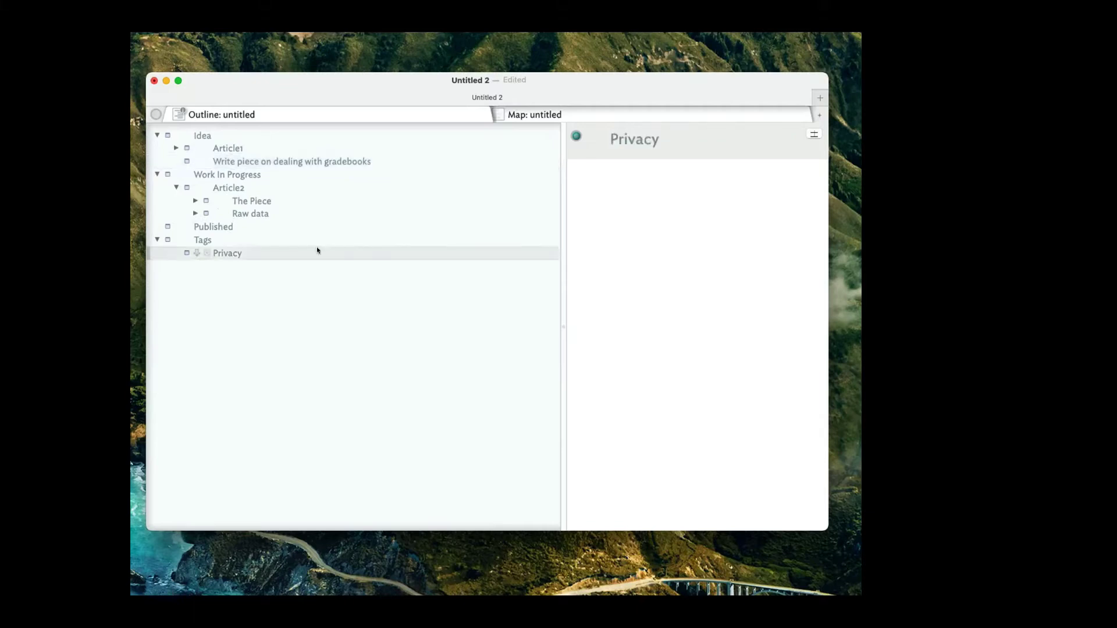
click(263, 163)
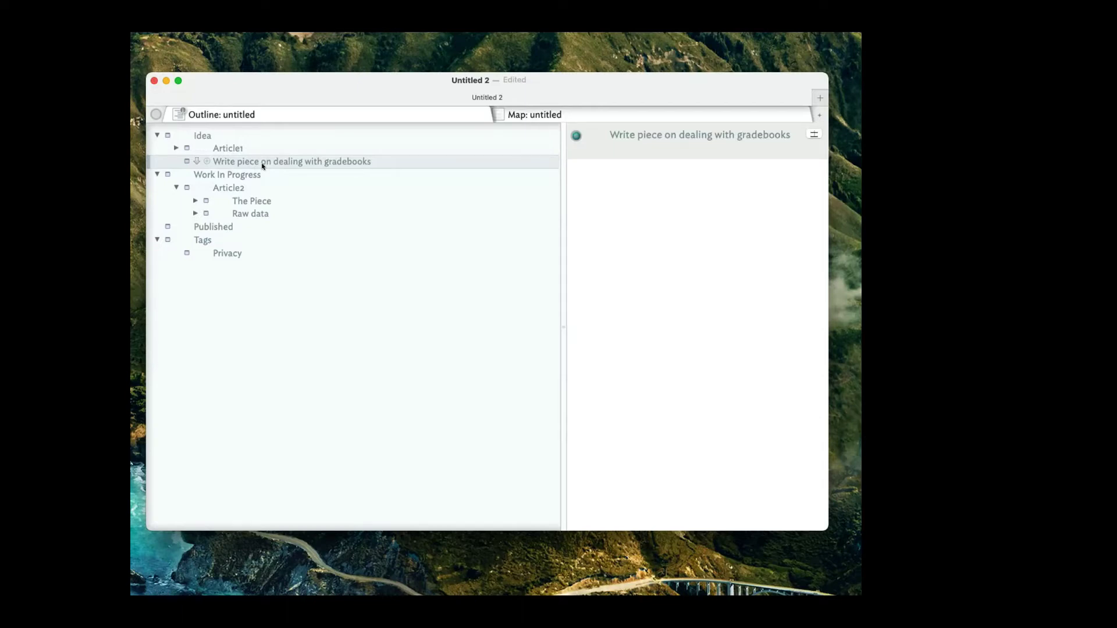
Expand Article1 and The Piece to reveal Introduction, Meat and Conclusion.
click(202, 130)
click(222, 147)
click(233, 161)
click(208, 146)
click(174, 147)
click(238, 174)
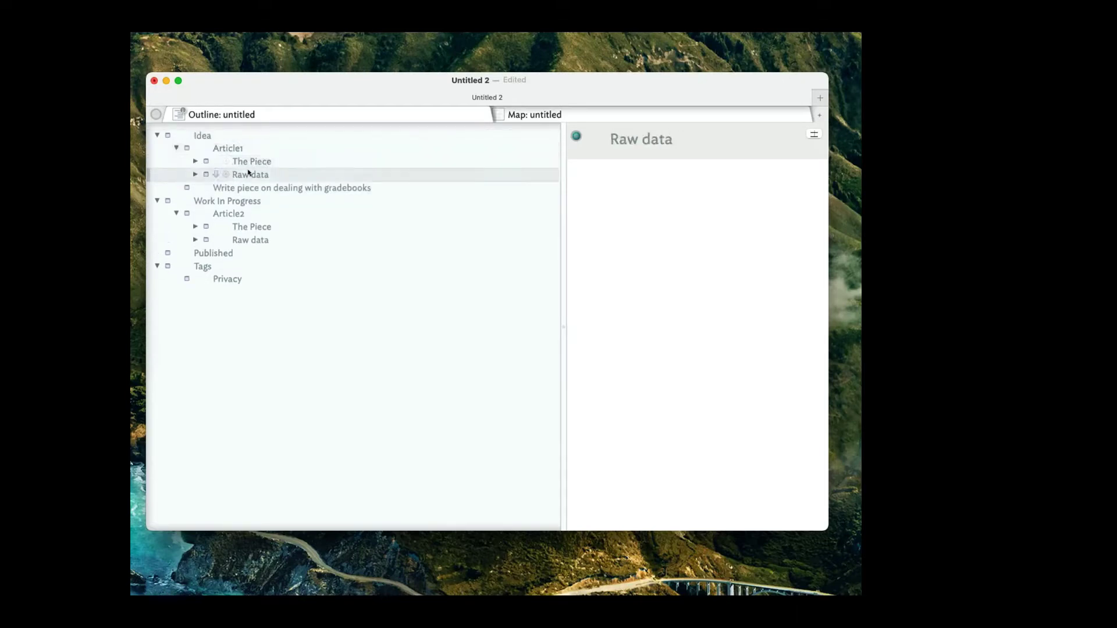
click(196, 161)
click(247, 161)
click(265, 174)
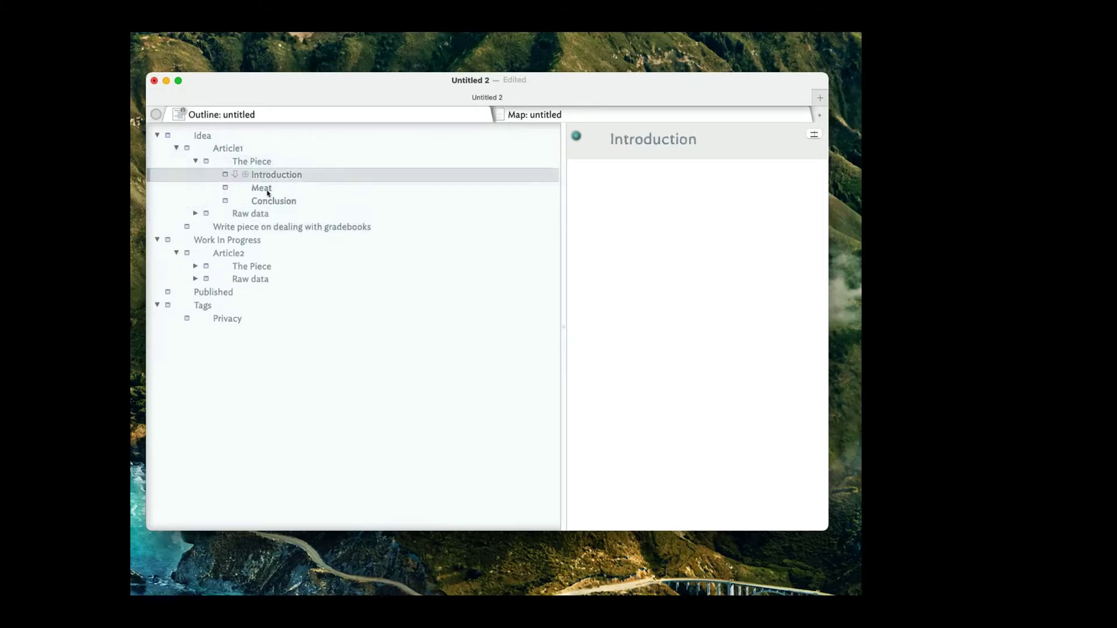
click(266, 198)
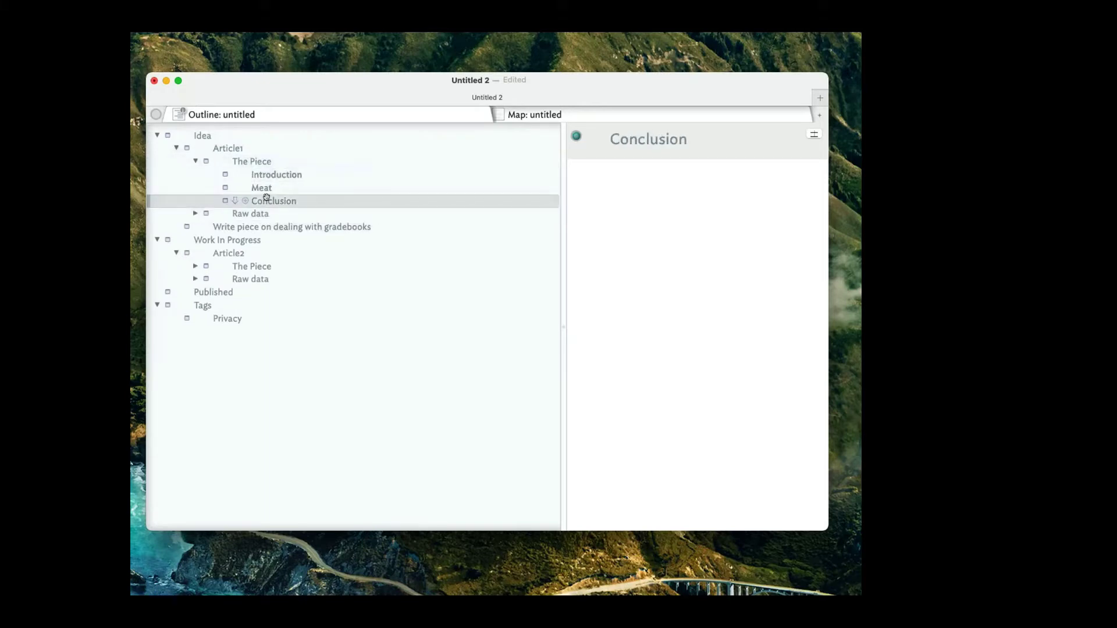
click(243, 342)
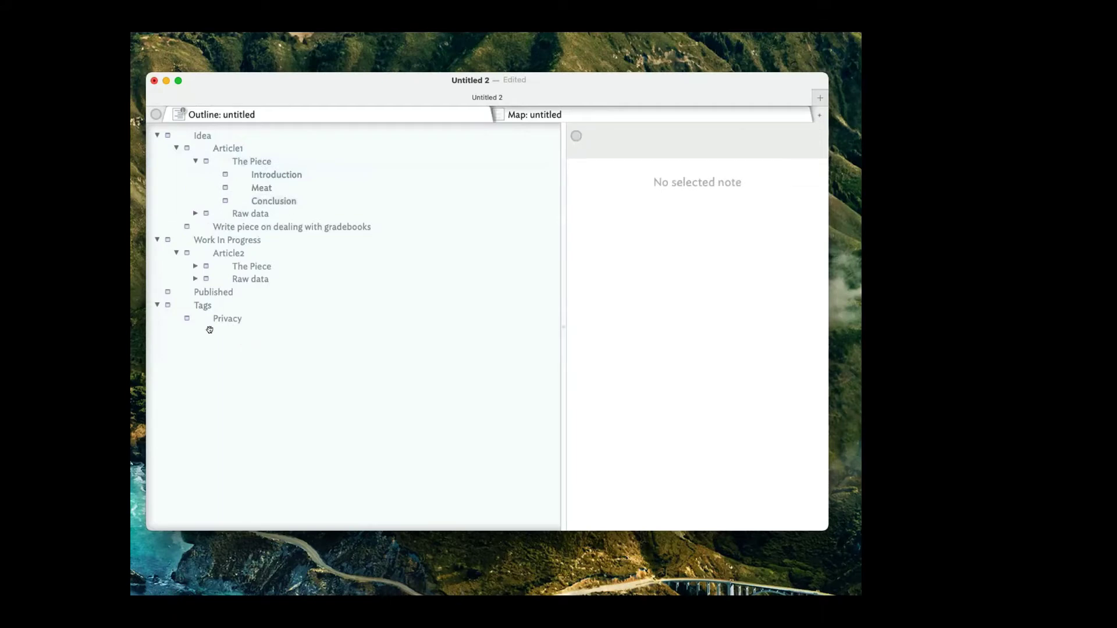
Collapse the Tags and Work In Progress containers, leaving Idea selected.
click(157, 305)
click(157, 239)
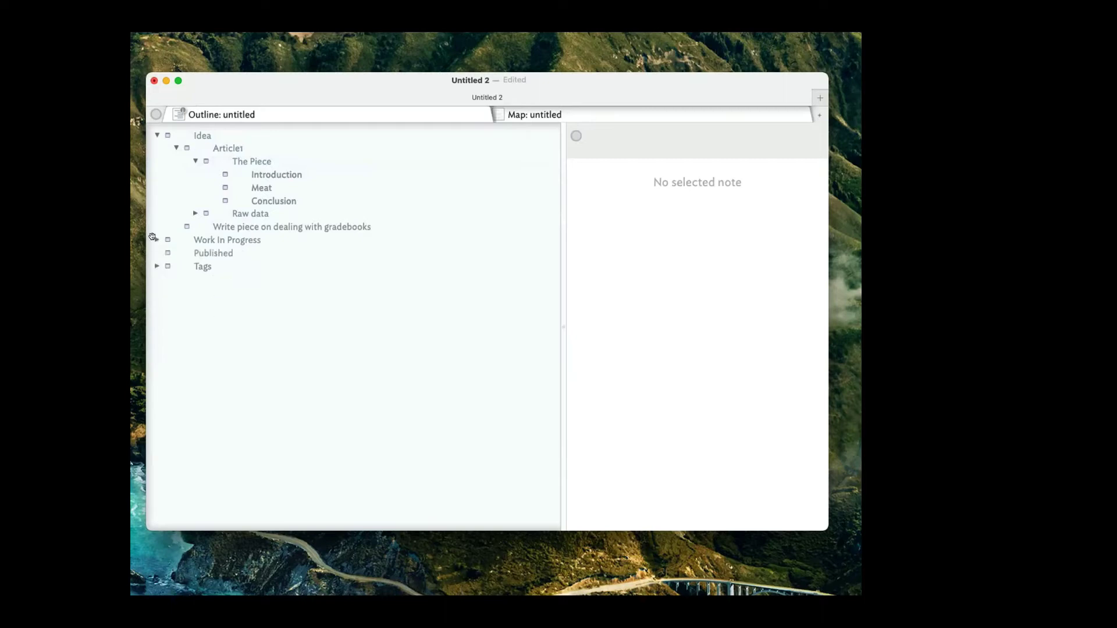
click(157, 135)
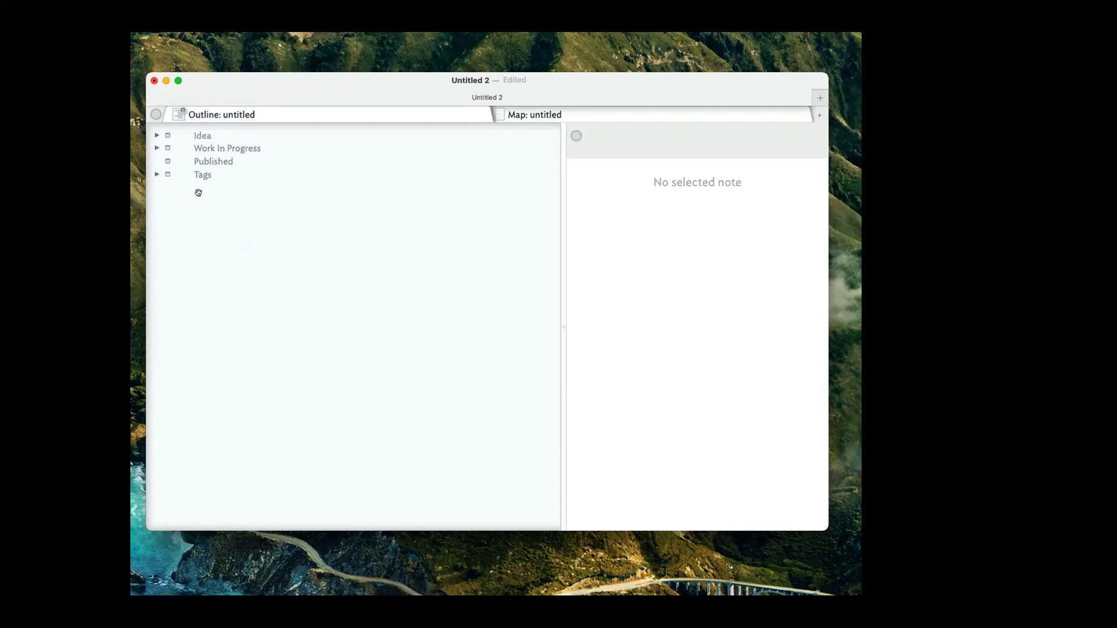
click(151, 135)
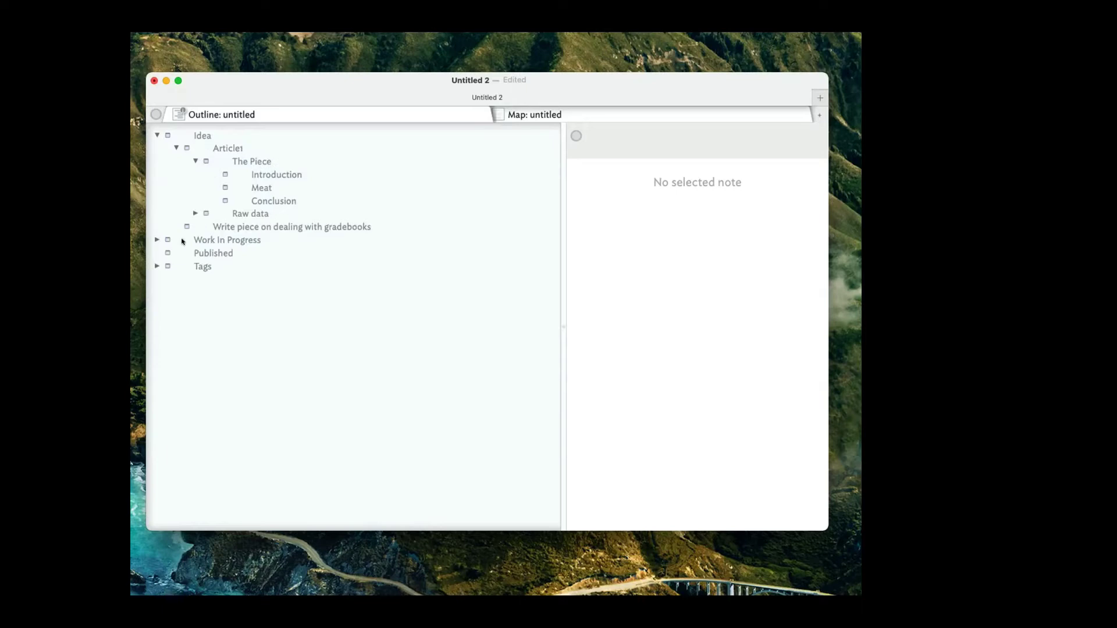
click(211, 136)
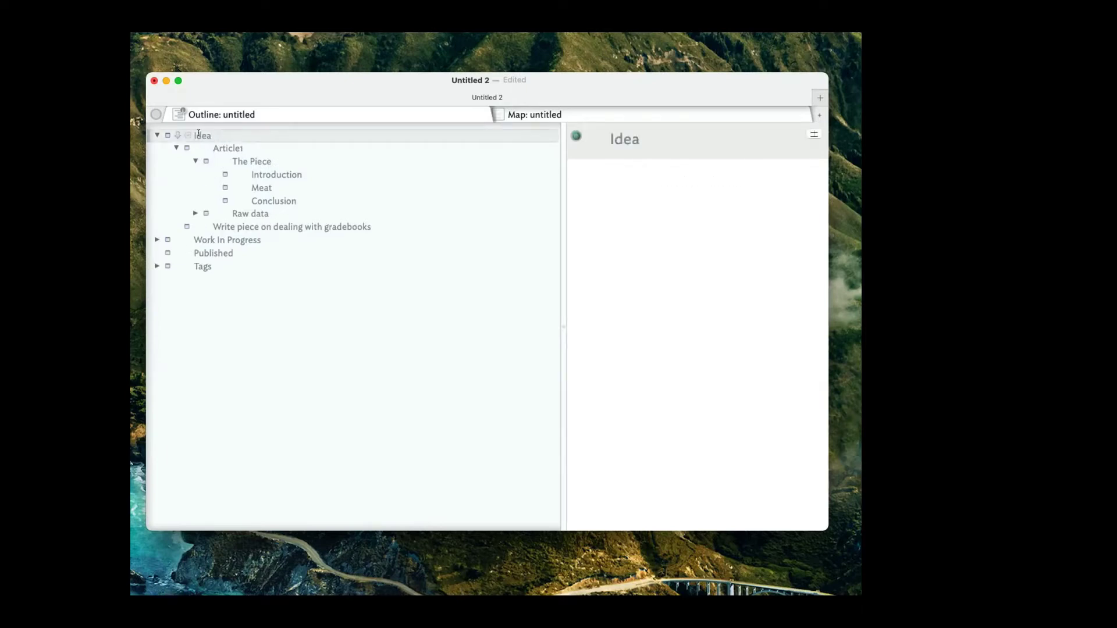
Rename the Idea container to 'Ideas Folder'.
click(205, 135)
text(Ideas)
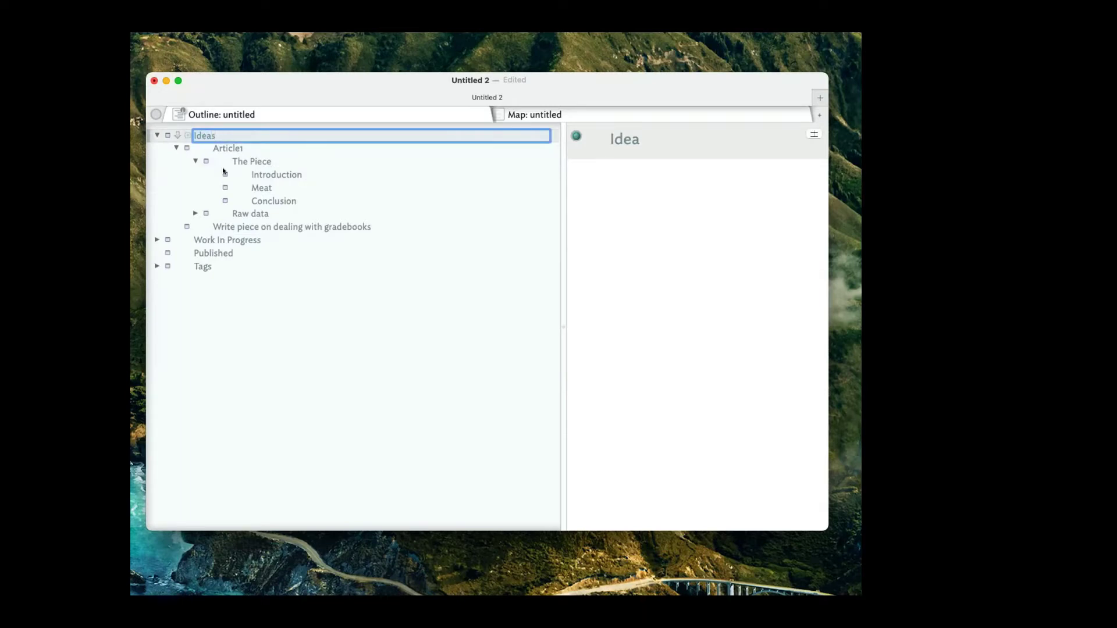
text( Folder)
key(Return)
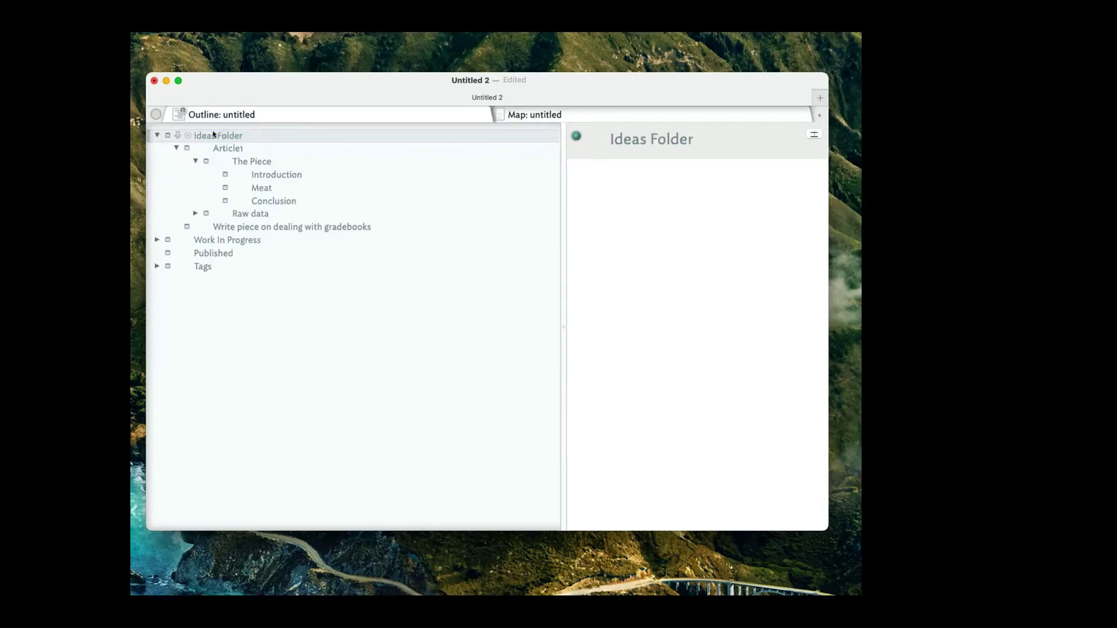
Append ' Folder' to the Work In Progress and Published container names.
click(238, 241)
text(Fold)
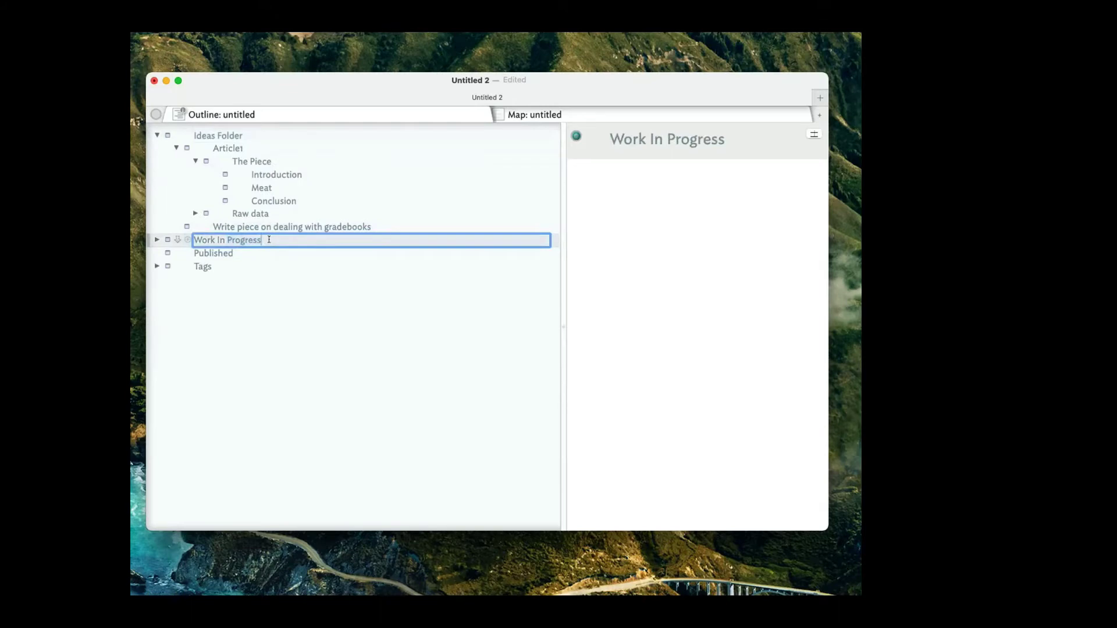
text(er)
key(Return)
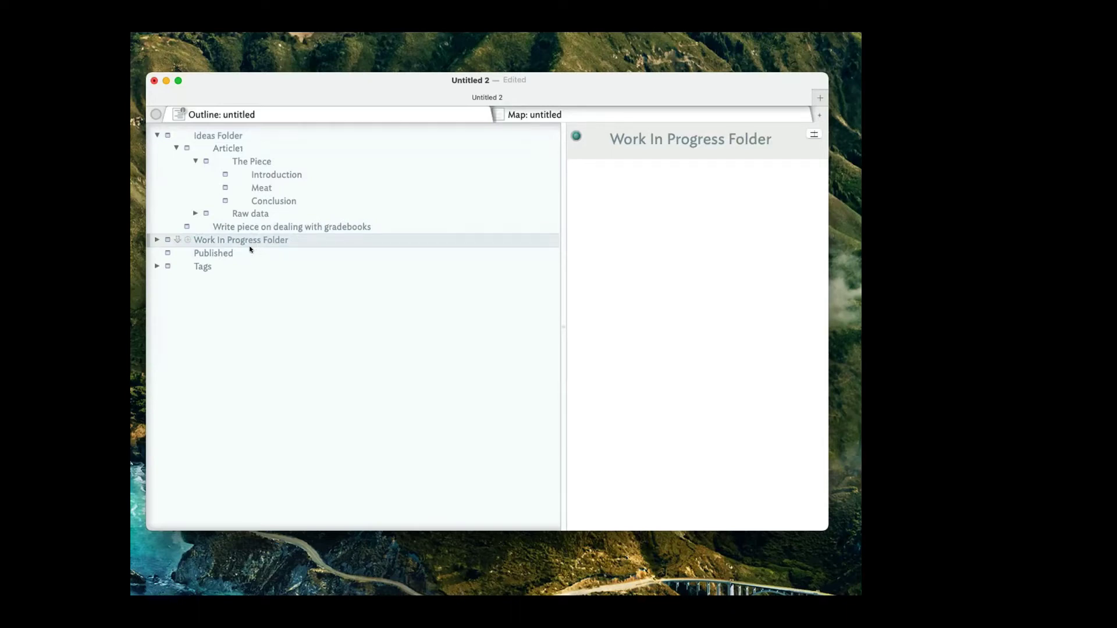
click(251, 252)
click(253, 252)
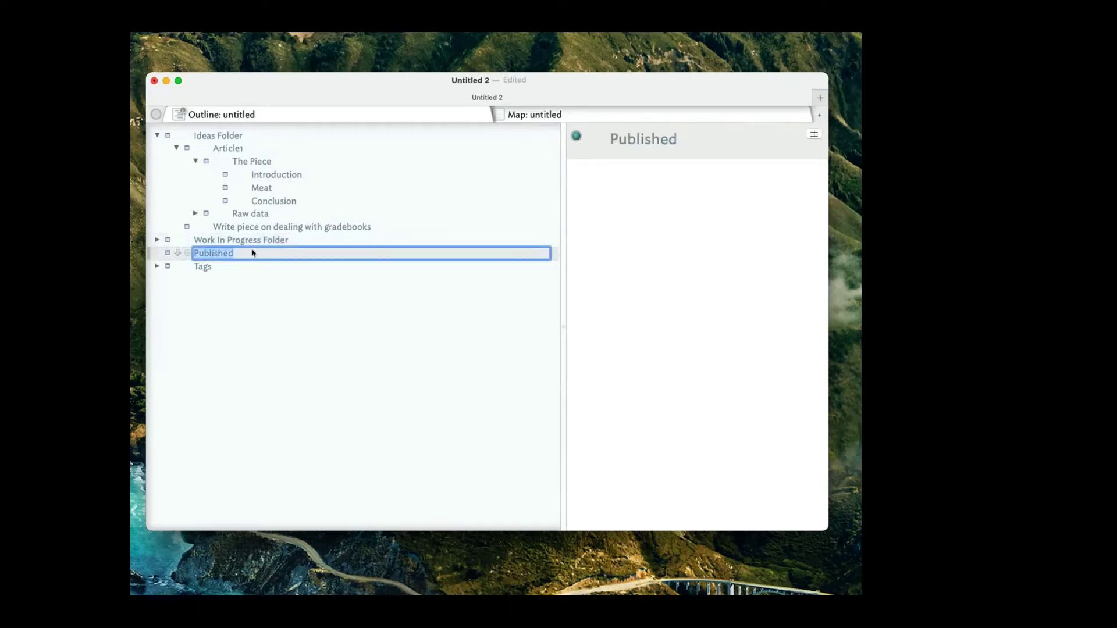
key(Right)
text(Folder)
key(Return)
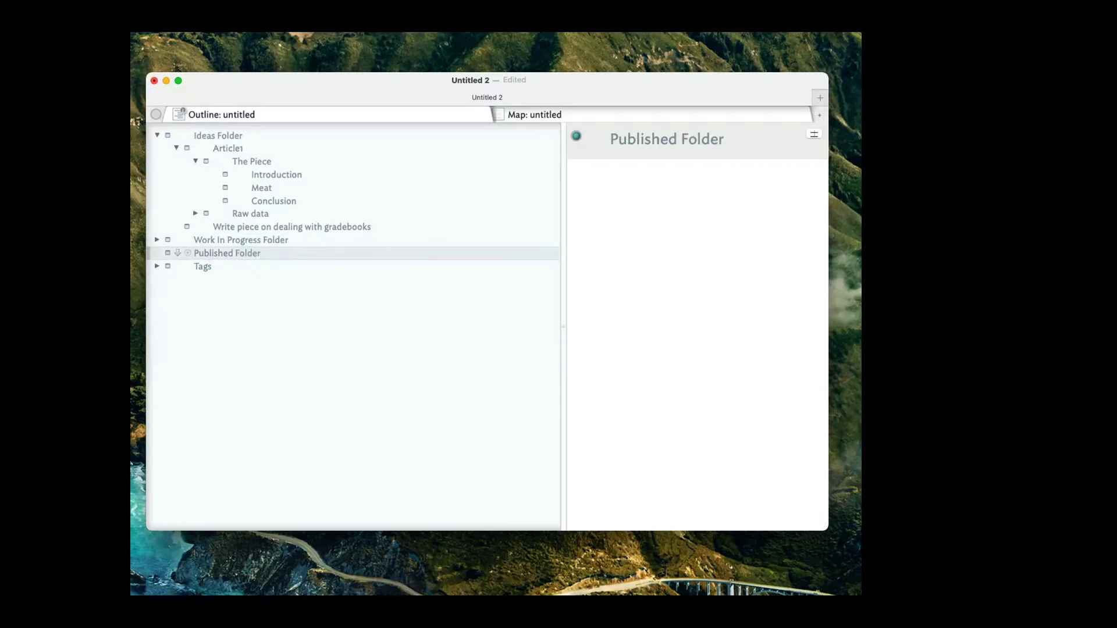
Collapse Article1 under Ideas Folder, then select most of its title in the note pane.
click(268, 265)
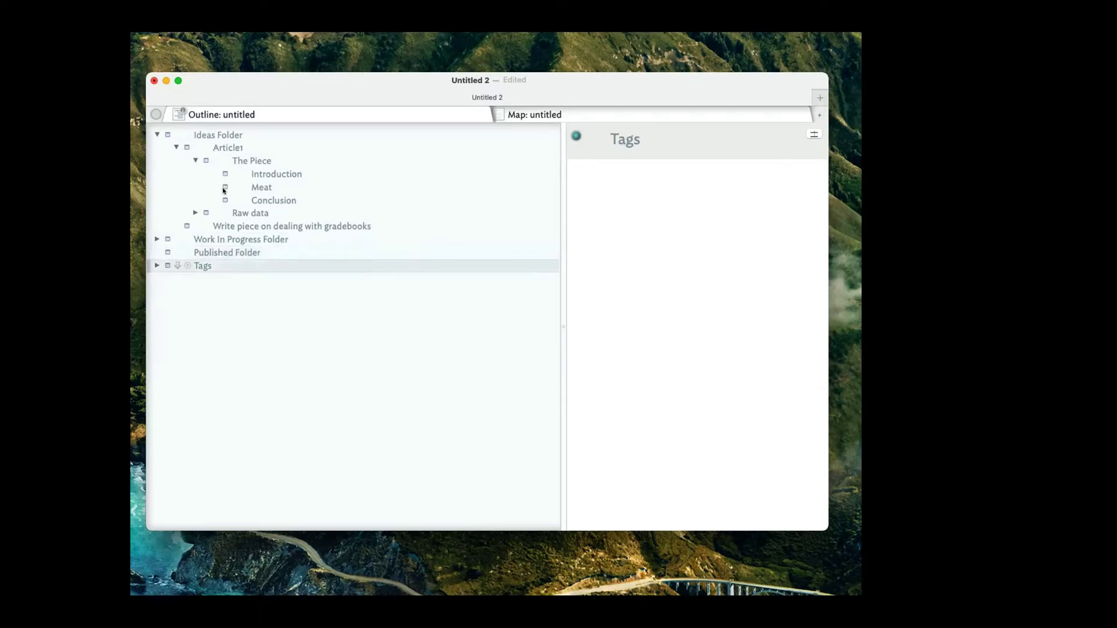
click(177, 148)
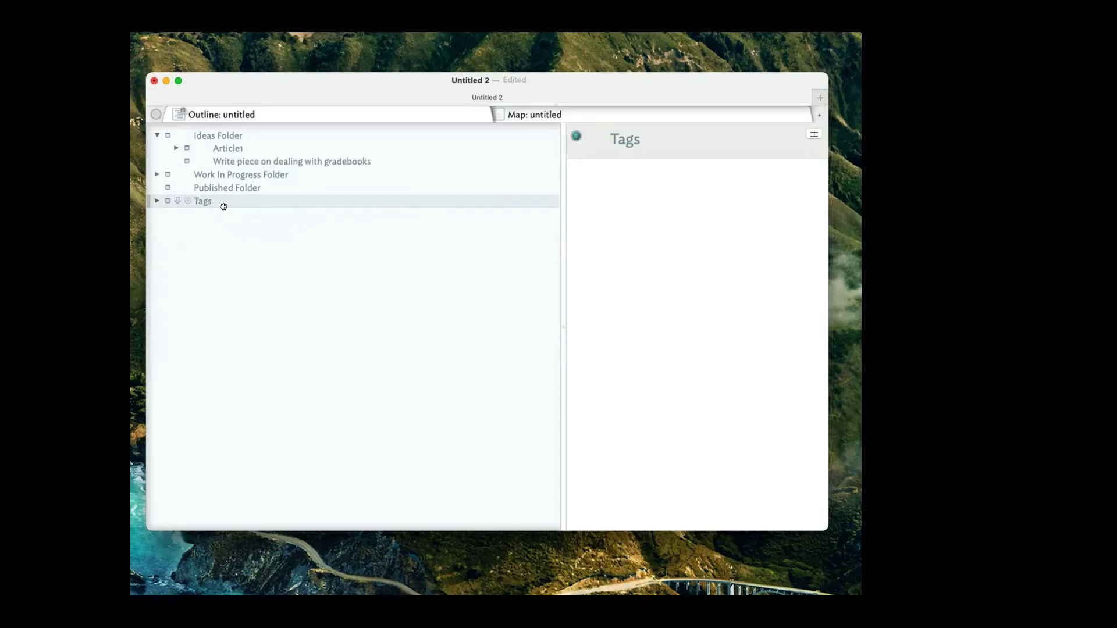
click(314, 158)
click(262, 148)
click(234, 135)
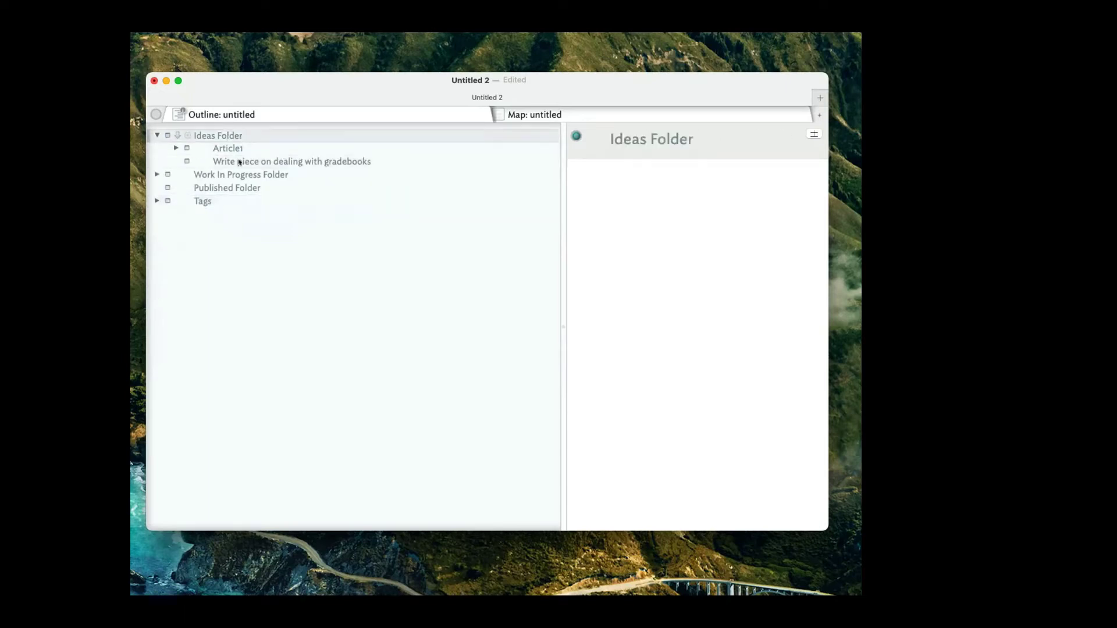
click(741, 139)
drag(741, 139, 624, 139)
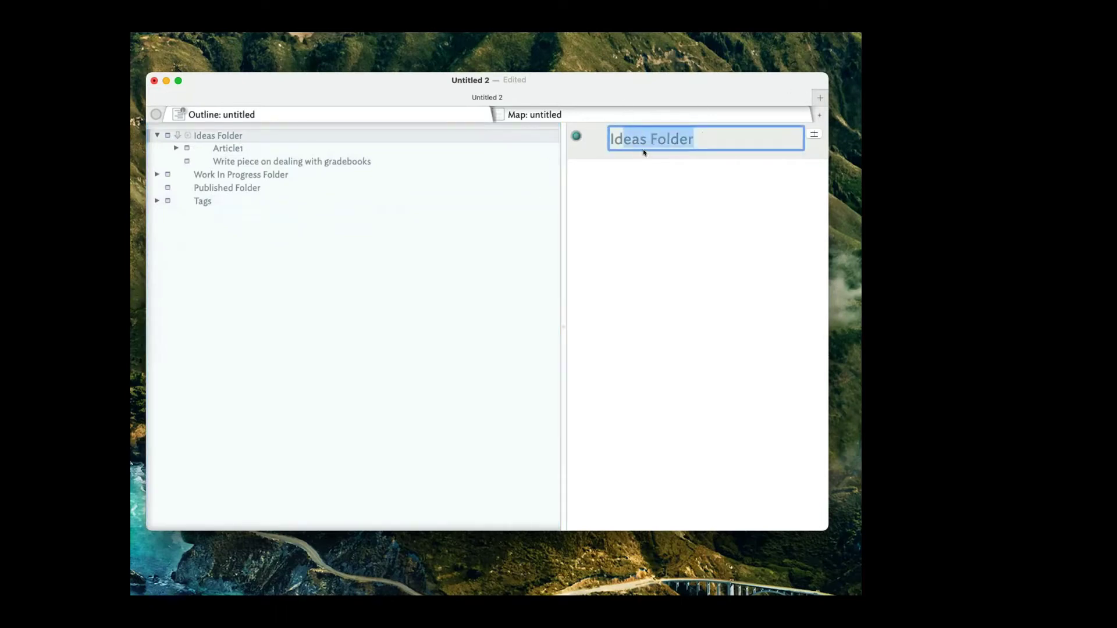
click(651, 205)
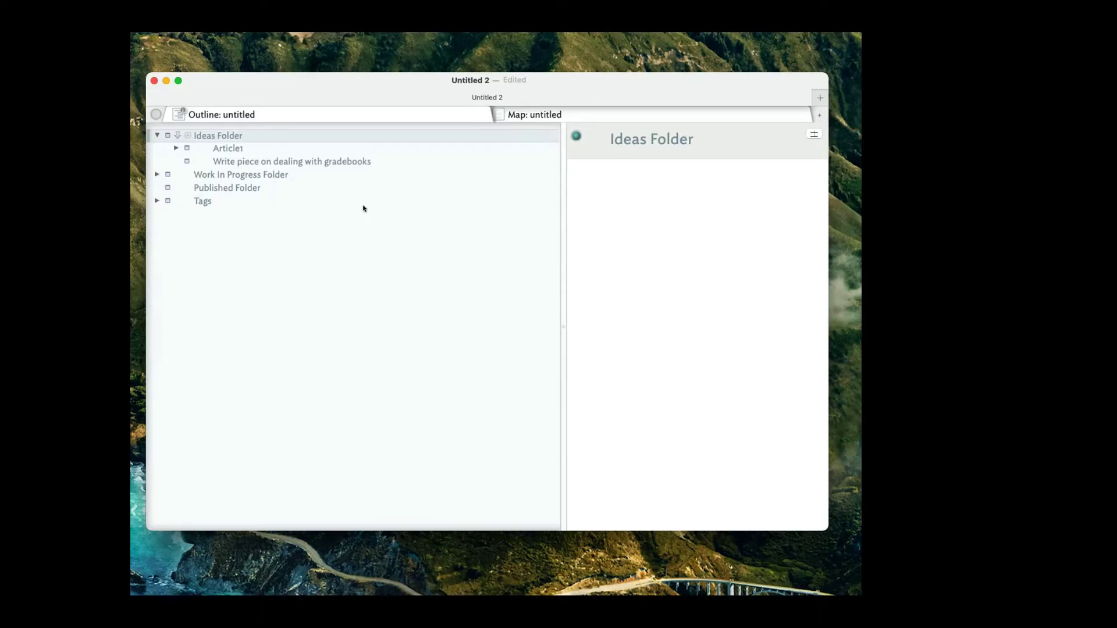
click(267, 204)
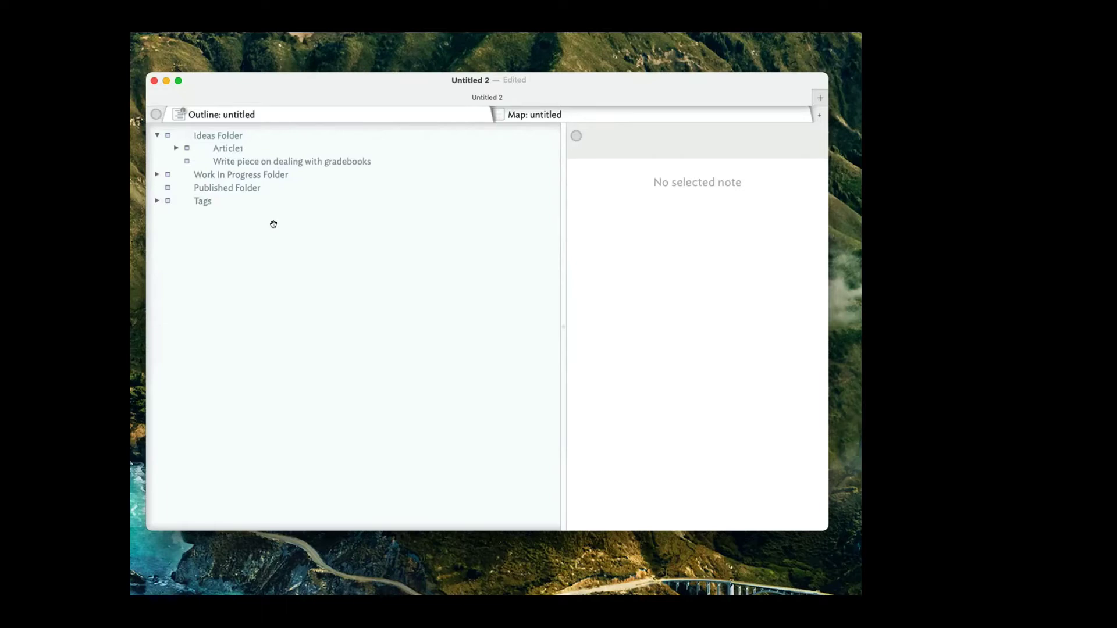
click(214, 199)
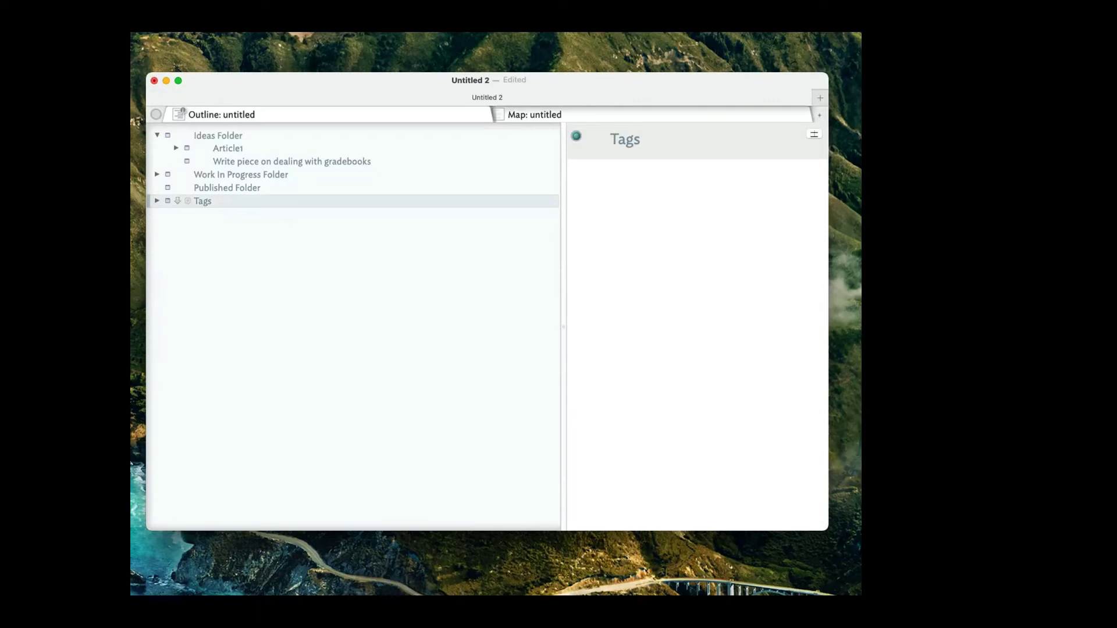
Create a new separator below Tags and title it 'Background'.
key(Return)
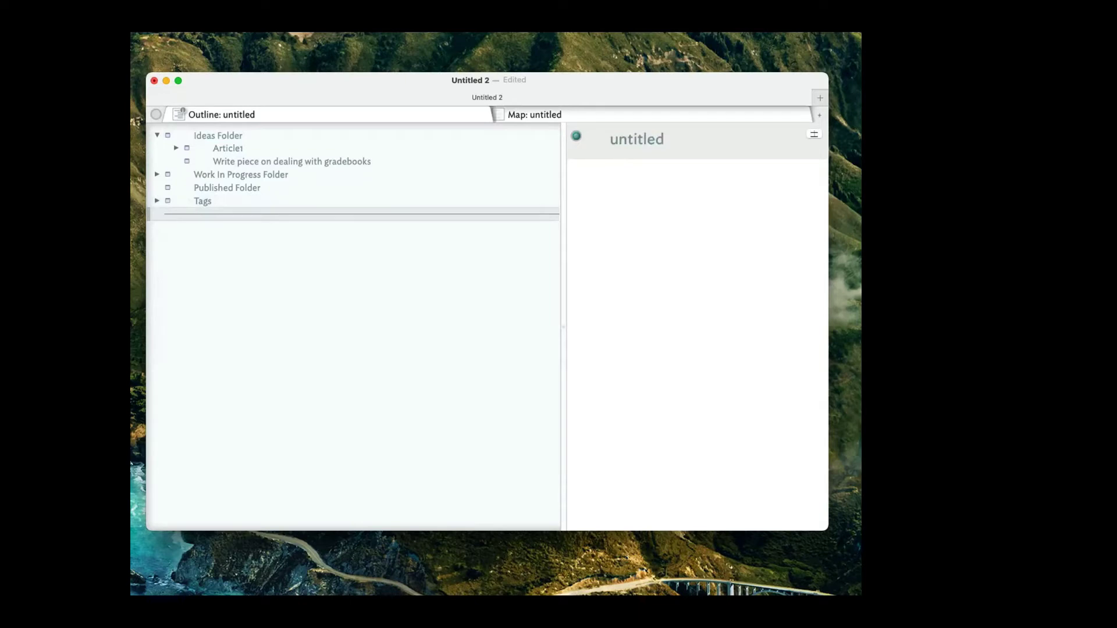
click(382, 211)
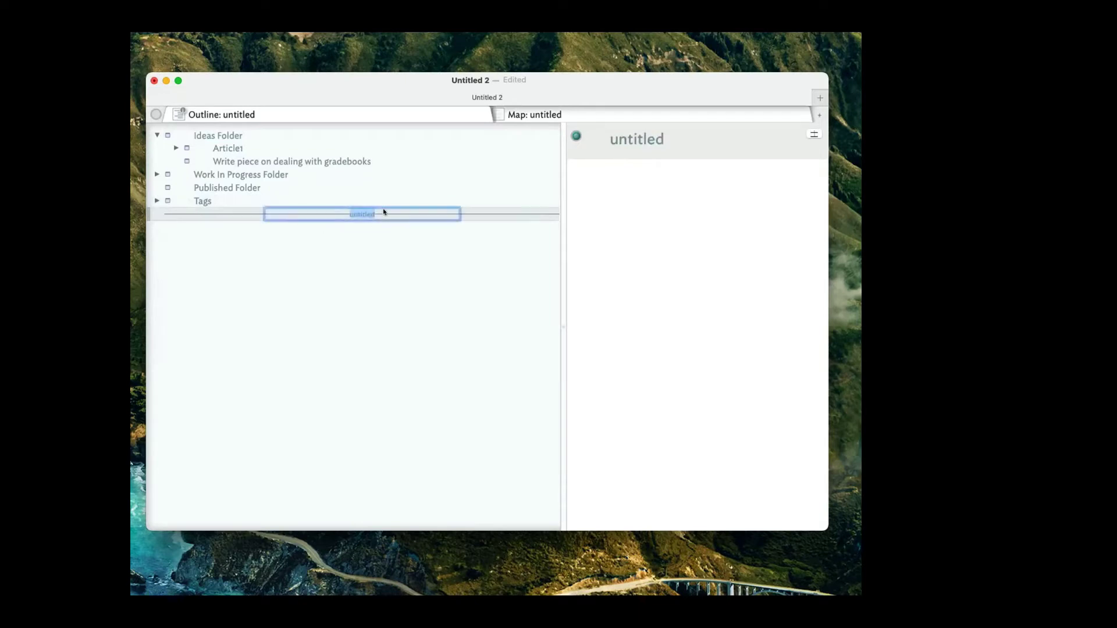
text(Ba)
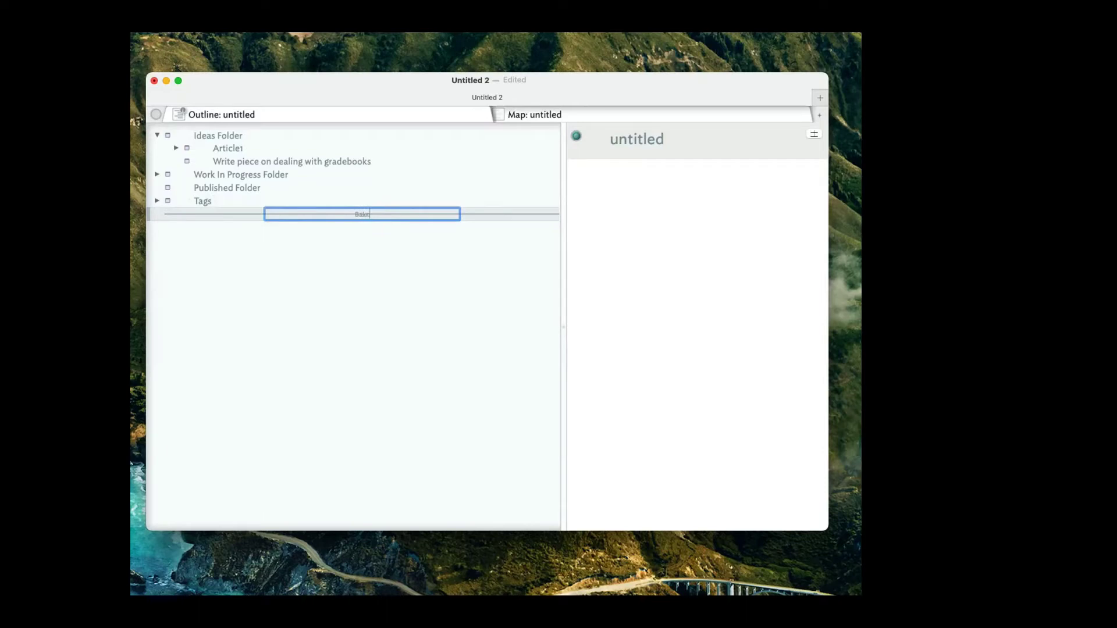
text(ckgroun)
key(Return)
click(387, 214)
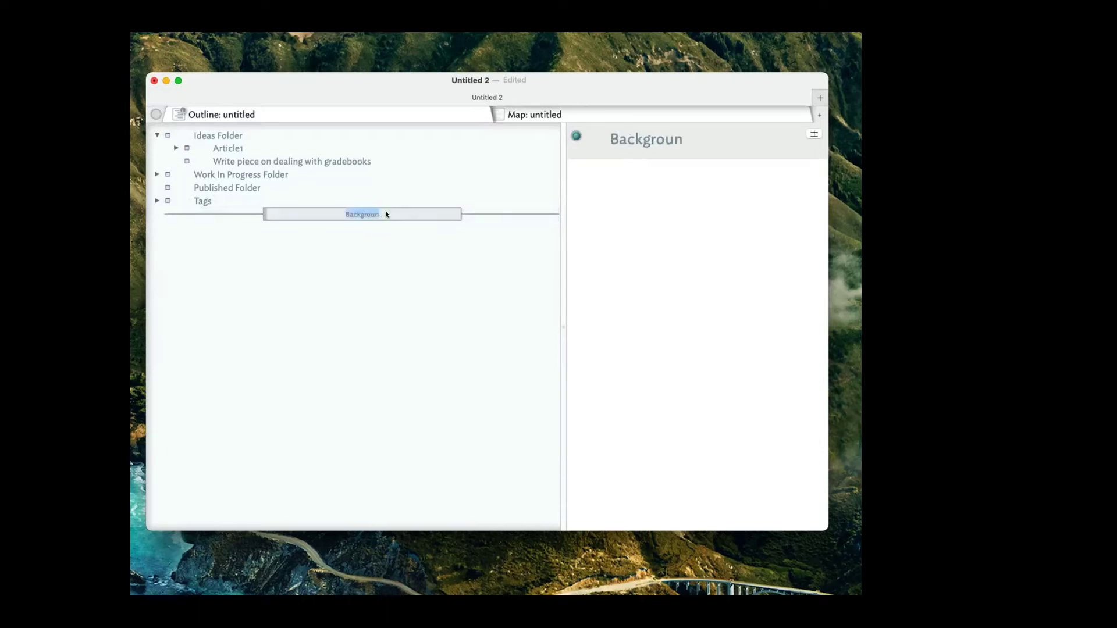
click(387, 214)
text(d)
key(Return)
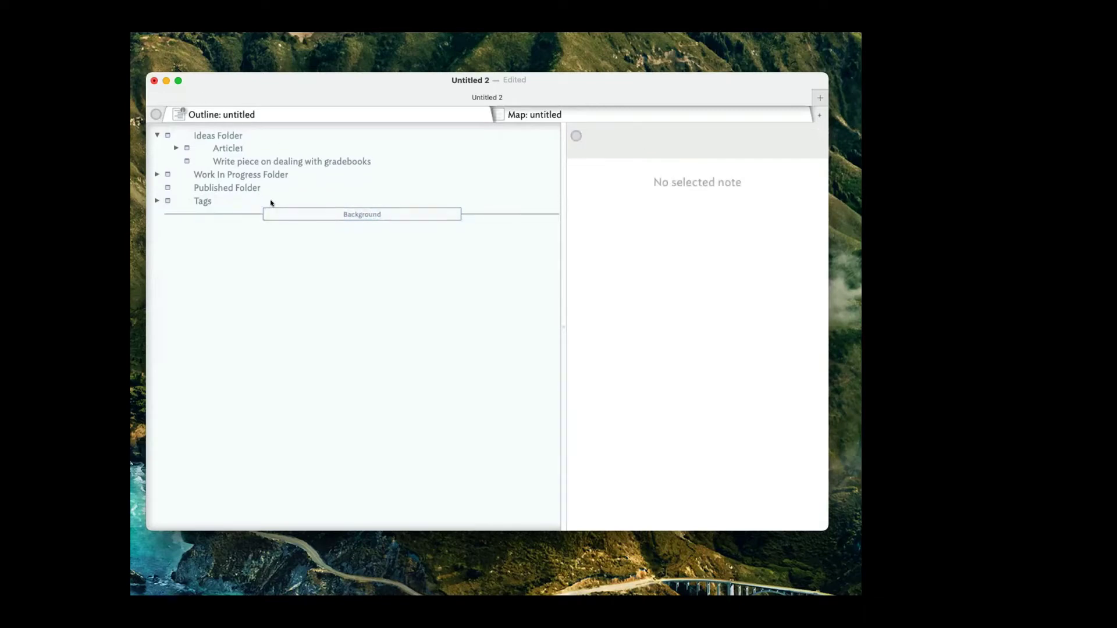
click(562, 114)
scroll(294, 187, down, 5)
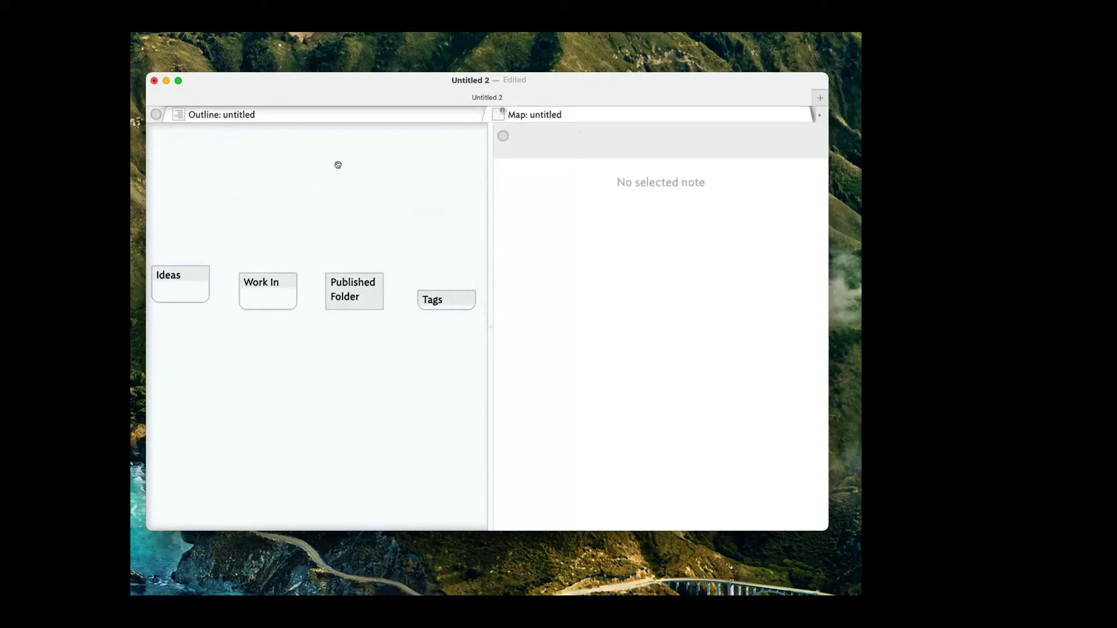
click(343, 116)
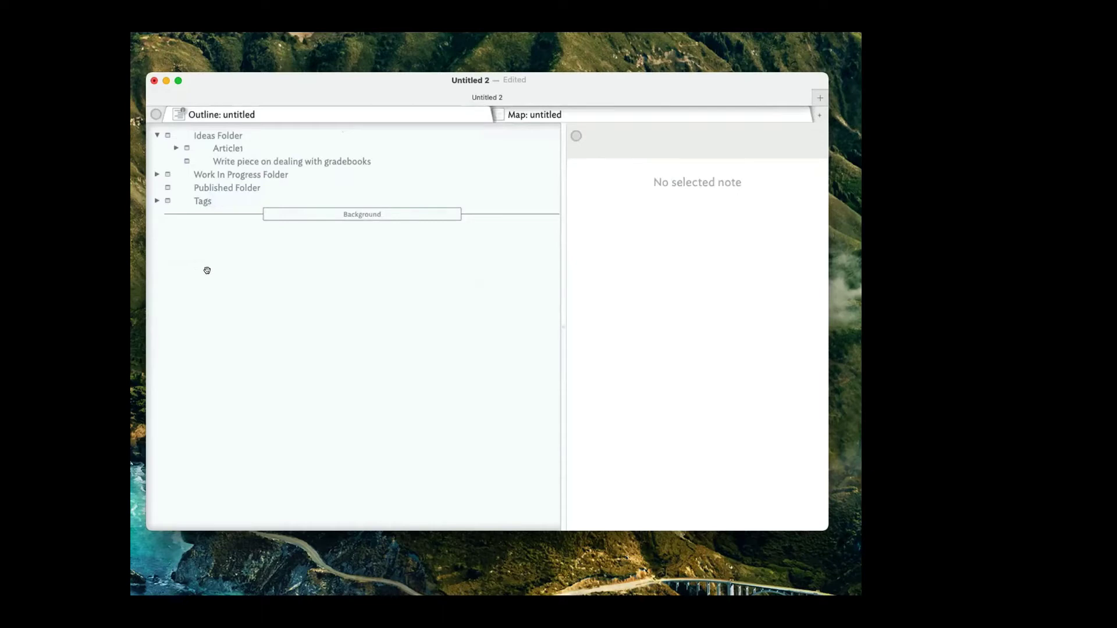
click(278, 221)
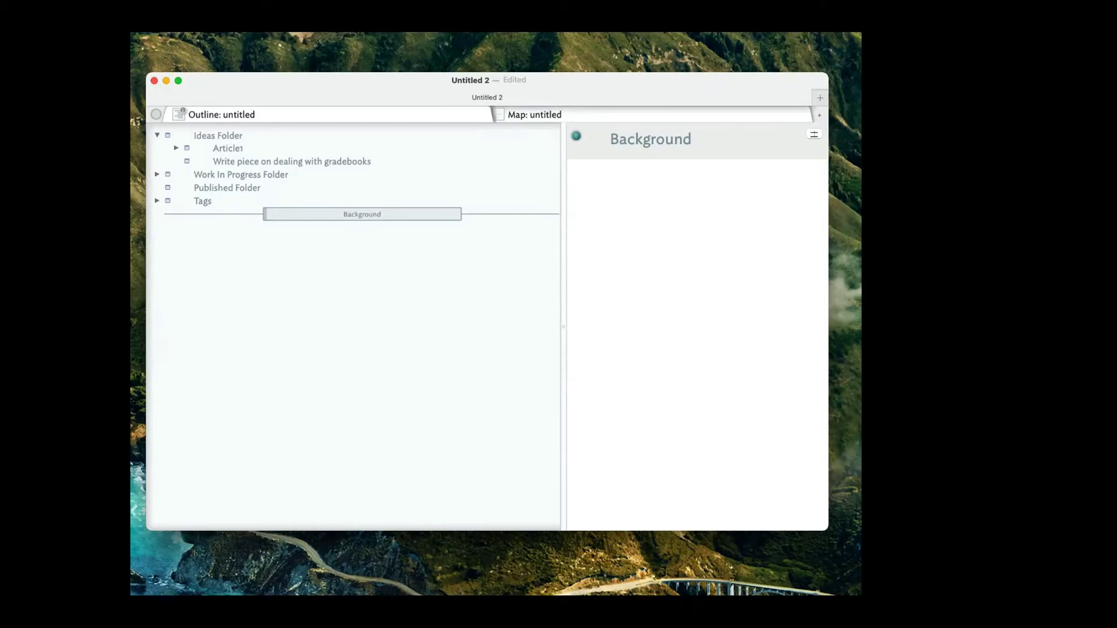
Look over all the notes in the map view, then go back to the outline.
click(347, 261)
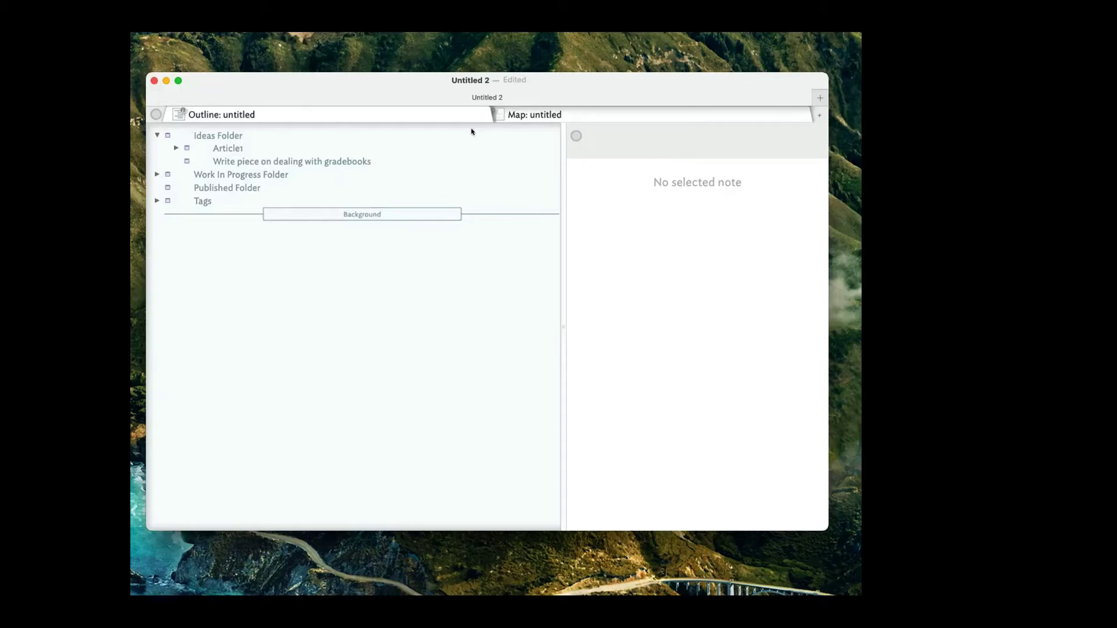
click(585, 111)
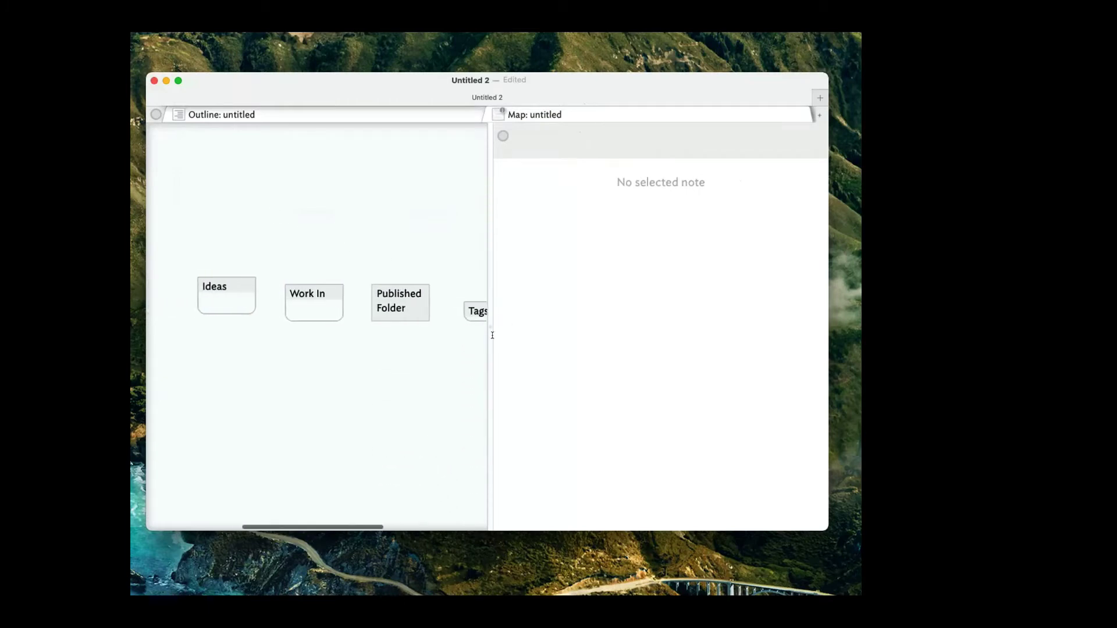
drag(491, 333, 588, 344)
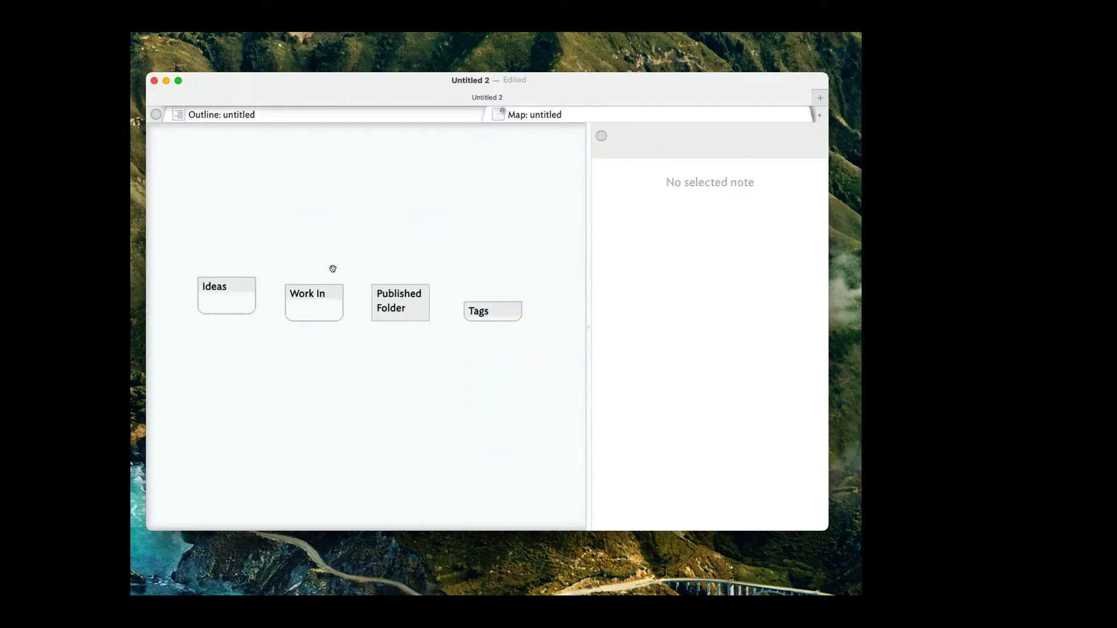
click(319, 114)
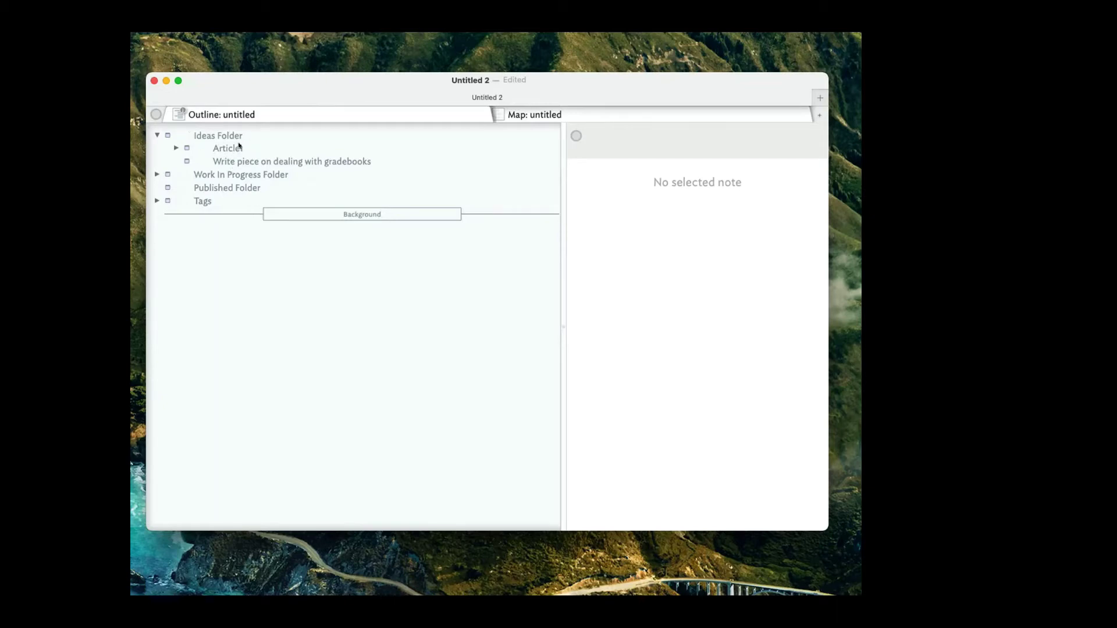
Duplicate Article2 inside Work In Progress Folder and rename the copy Article4.
click(157, 174)
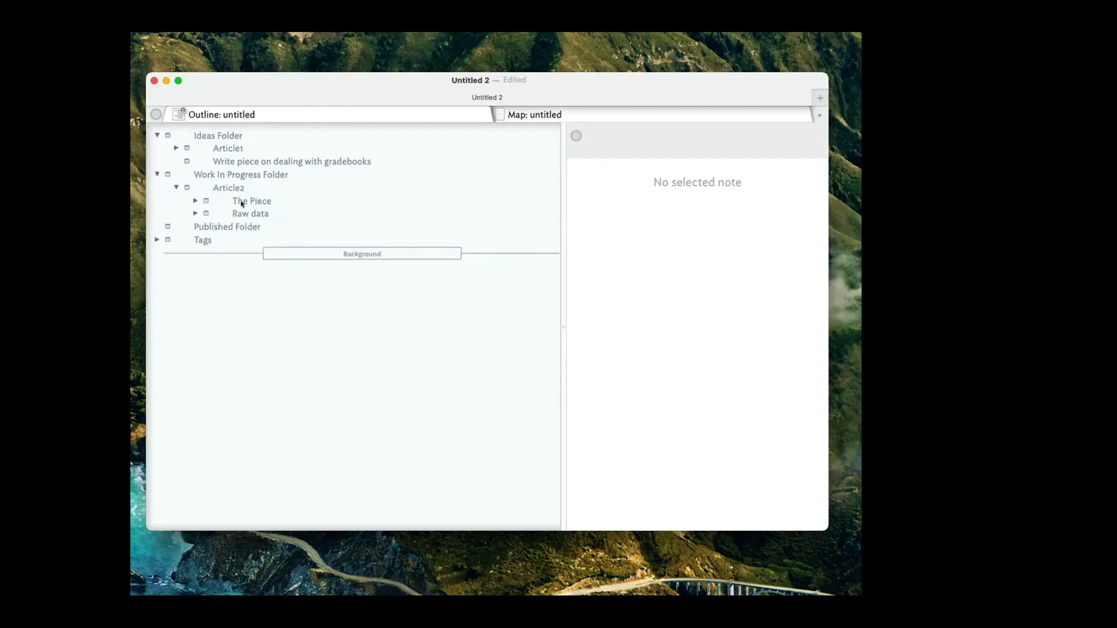
click(176, 187)
key(super+d)
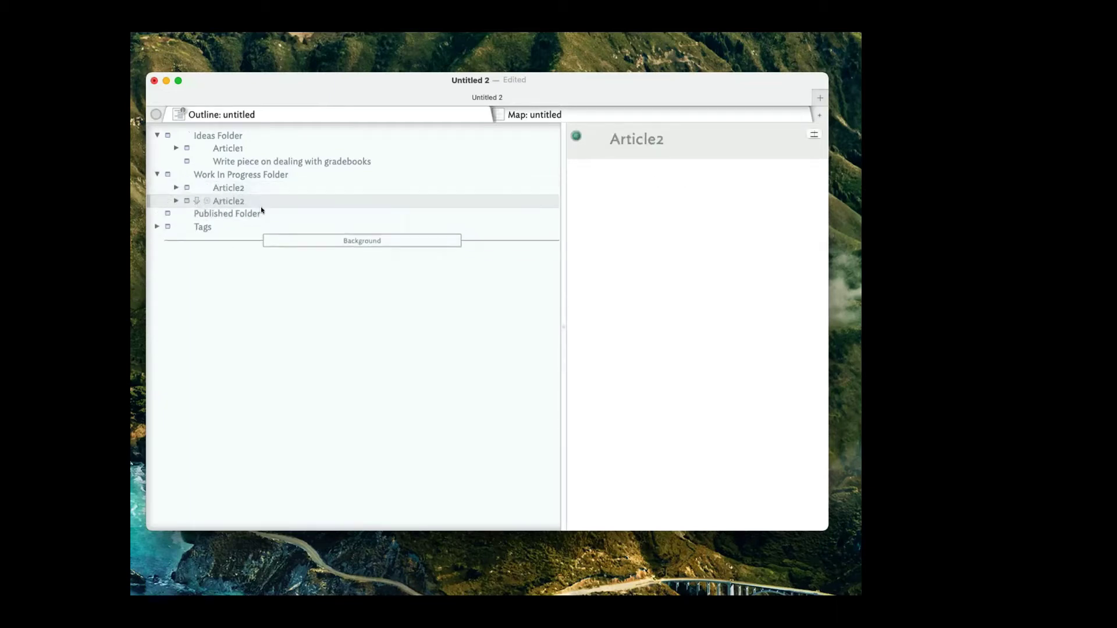
click(252, 200)
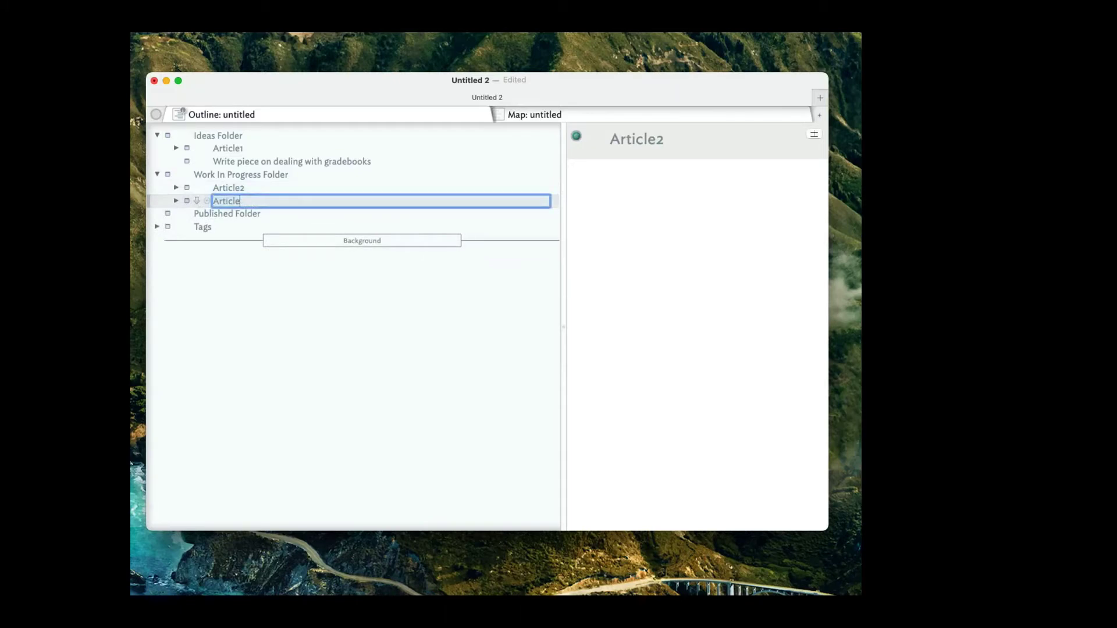
key(BackSpace)
text(4)
key(Return)
Compare Article4 with Article2 and browse the other article notes, ending on Published Folder.
click(250, 201)
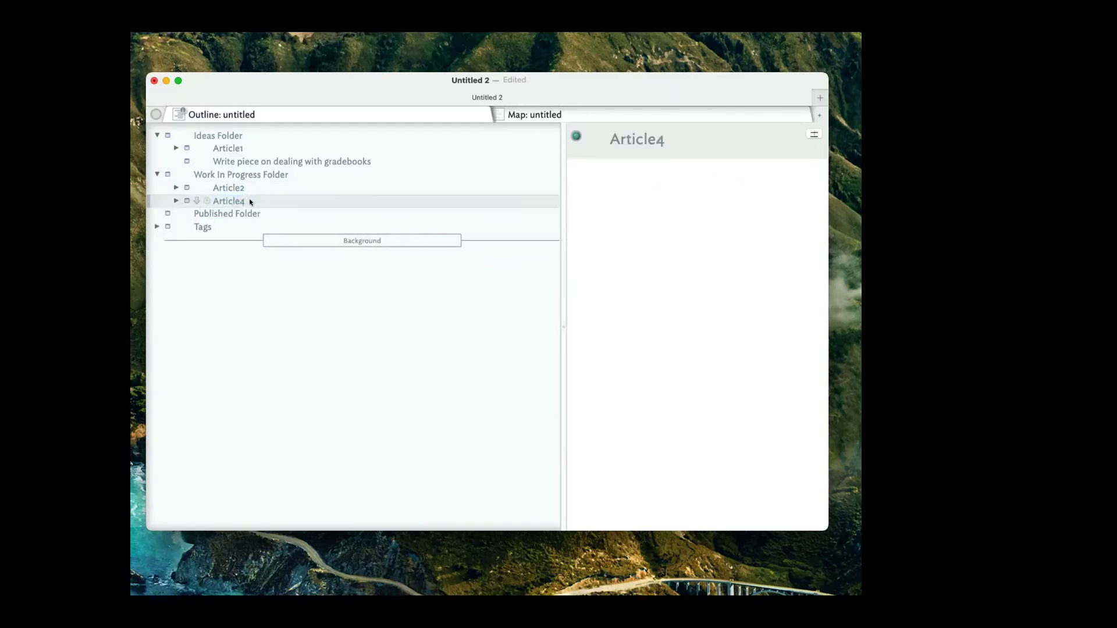
click(247, 187)
click(246, 200)
click(246, 188)
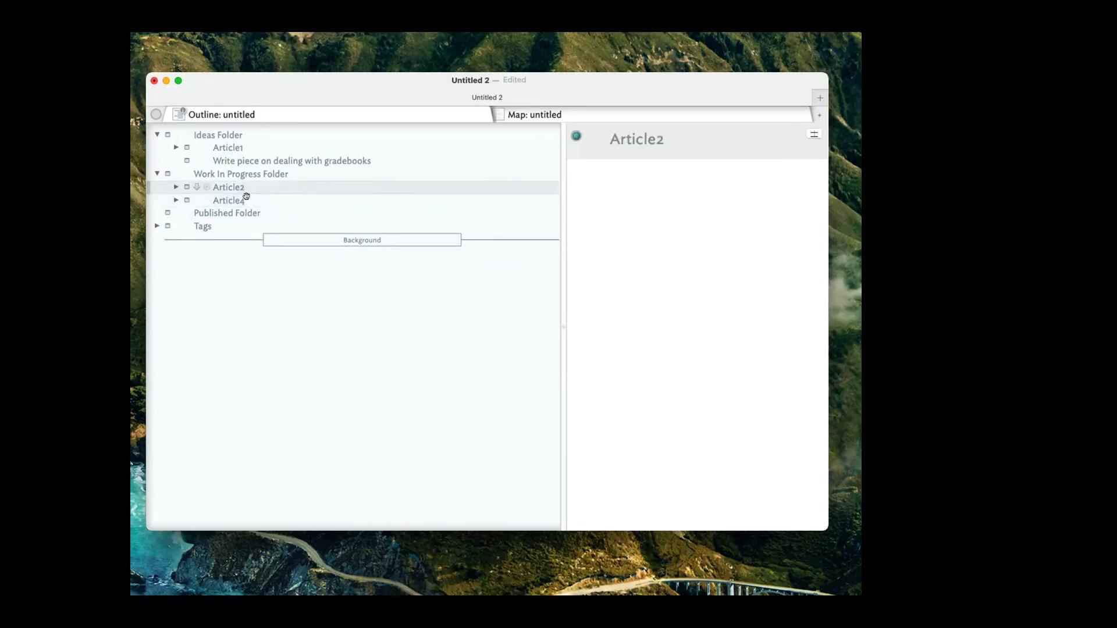
click(247, 200)
click(250, 187)
click(250, 162)
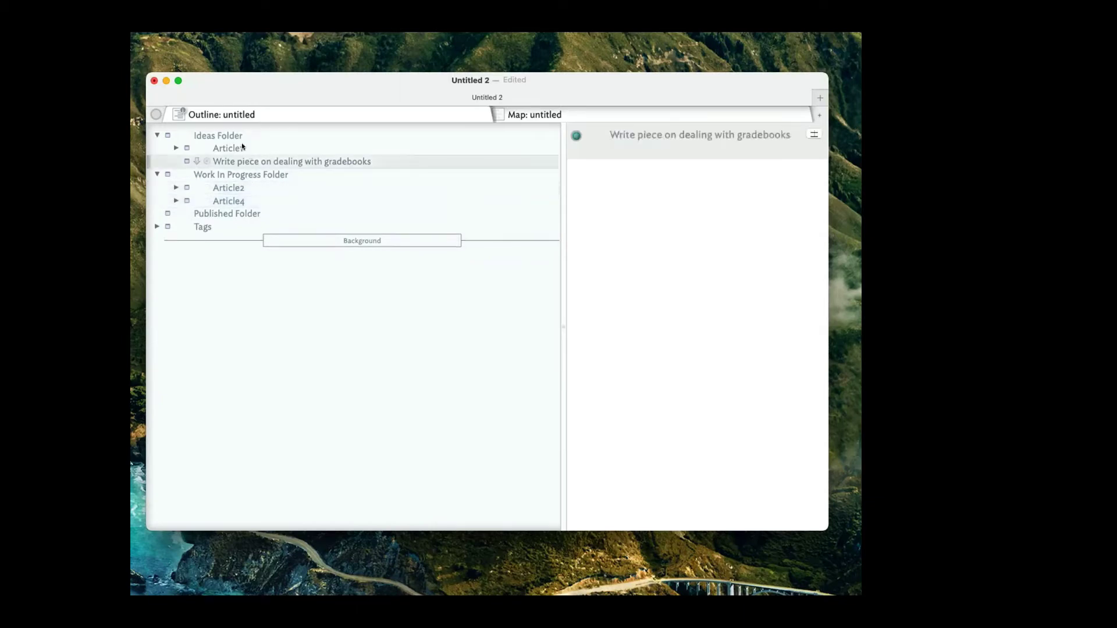
click(249, 149)
click(249, 160)
click(222, 148)
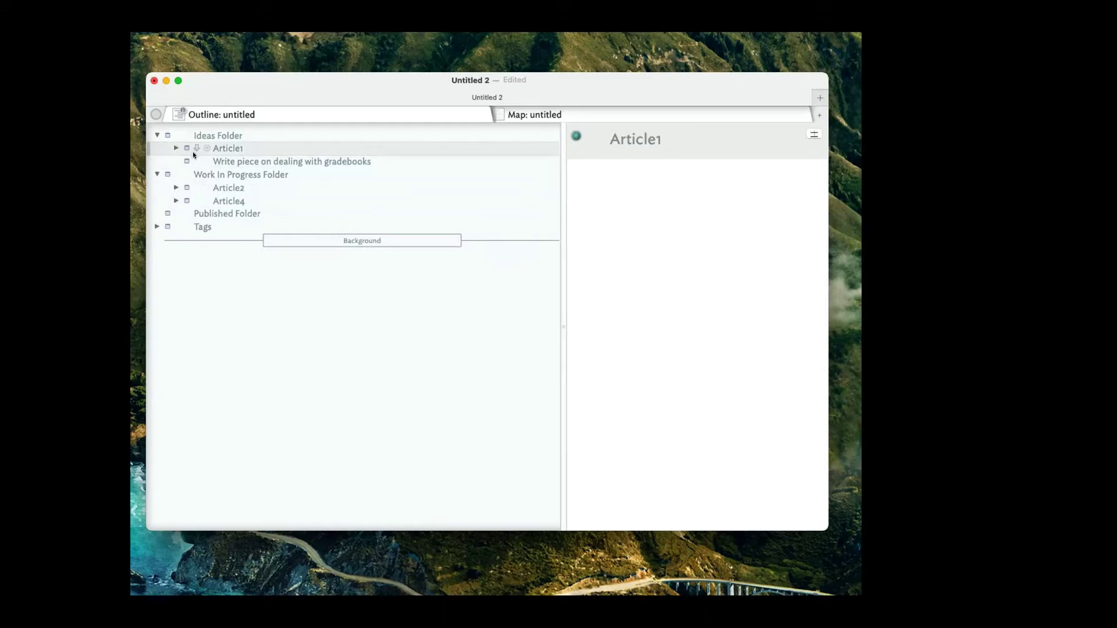
click(241, 195)
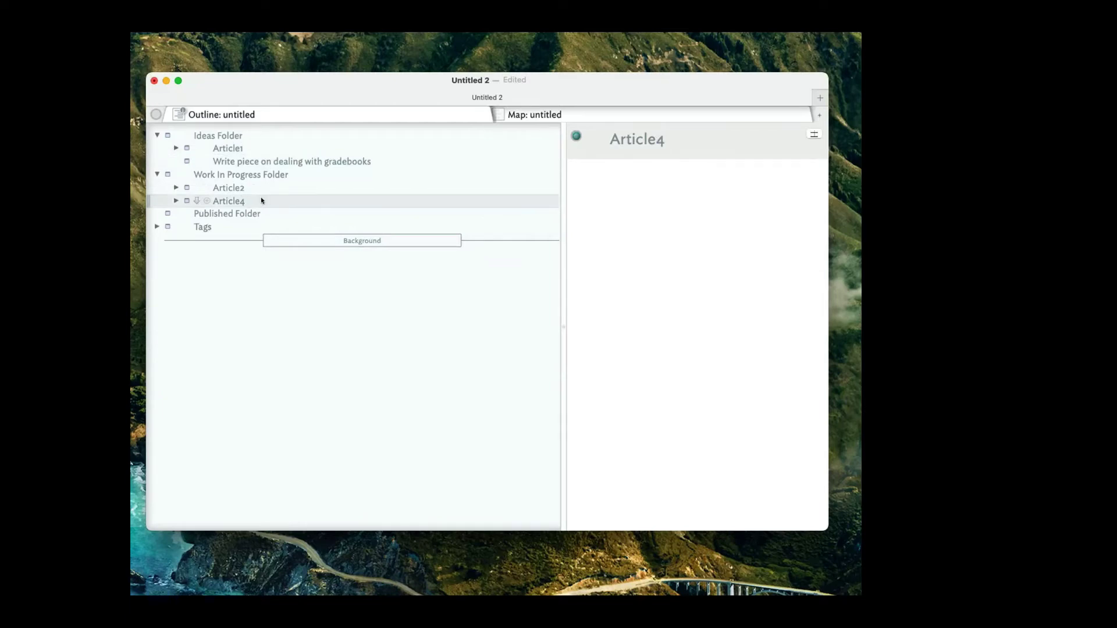
click(260, 213)
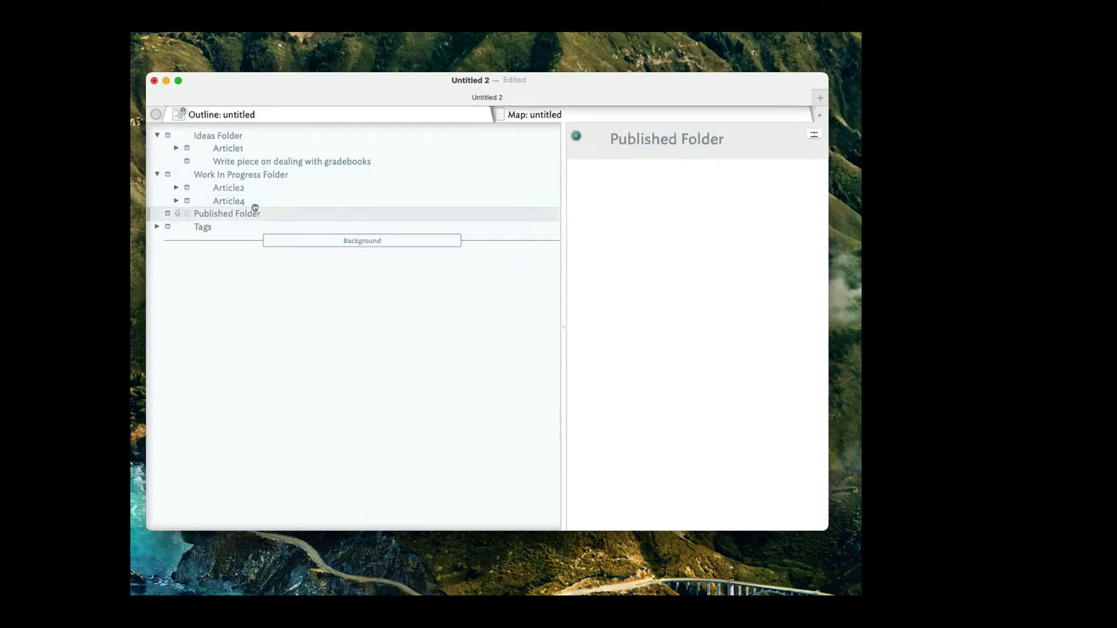
Drag Article4 into Published Folder and put the caret in its note text.
drag(204, 200, 230, 214)
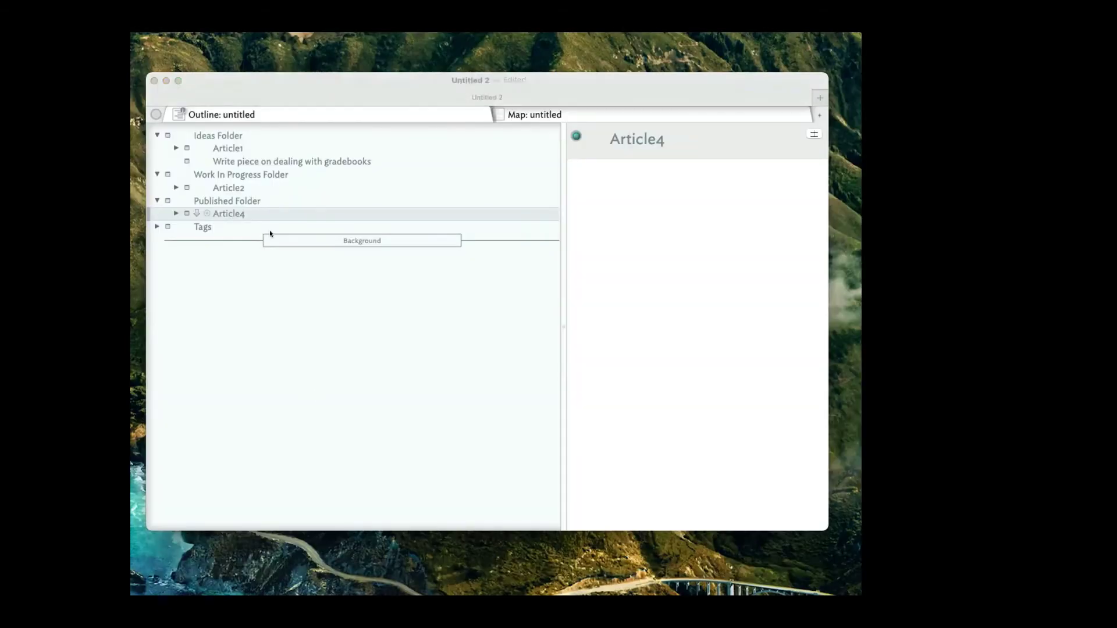
click(664, 287)
Paste a screenshot into Article4's text, then remove it again.
key(super+v)
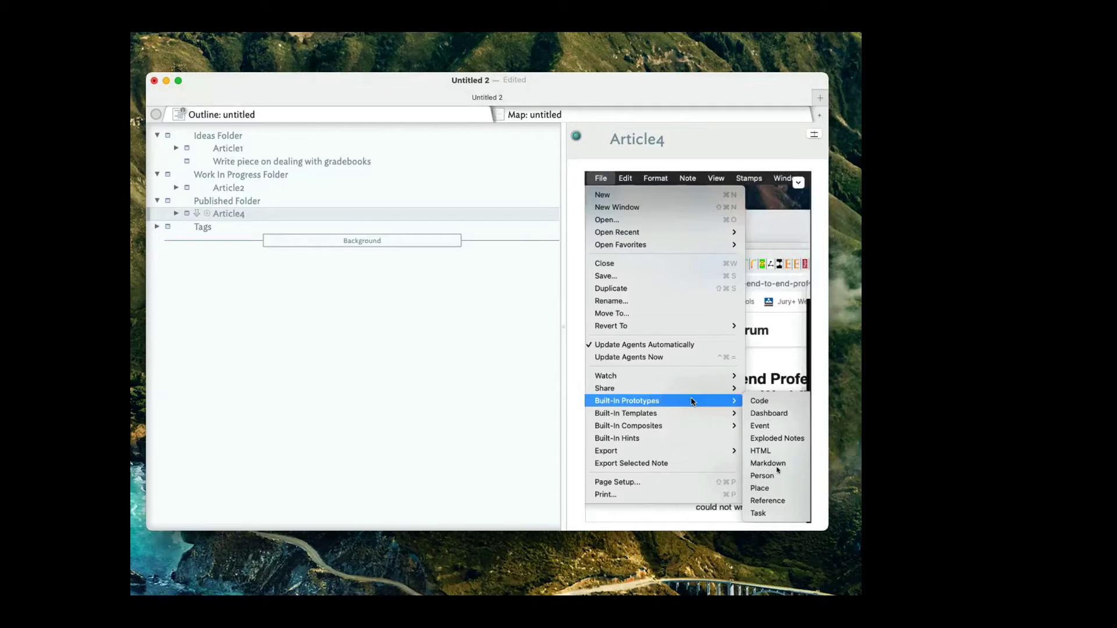
scroll(813, 459, down, 1)
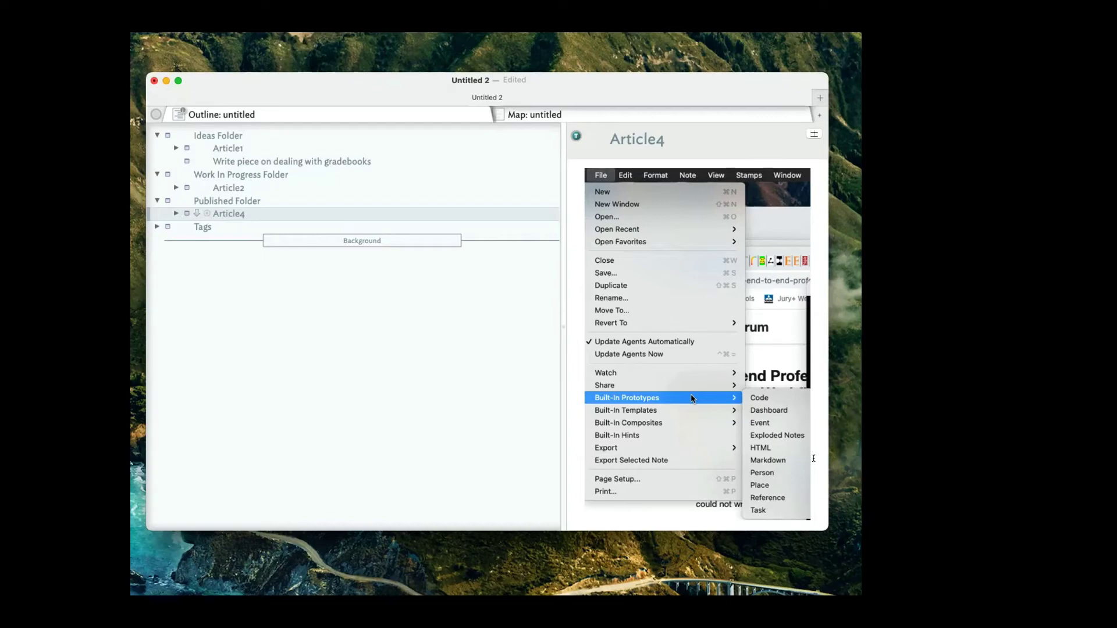
key(BackSpace)
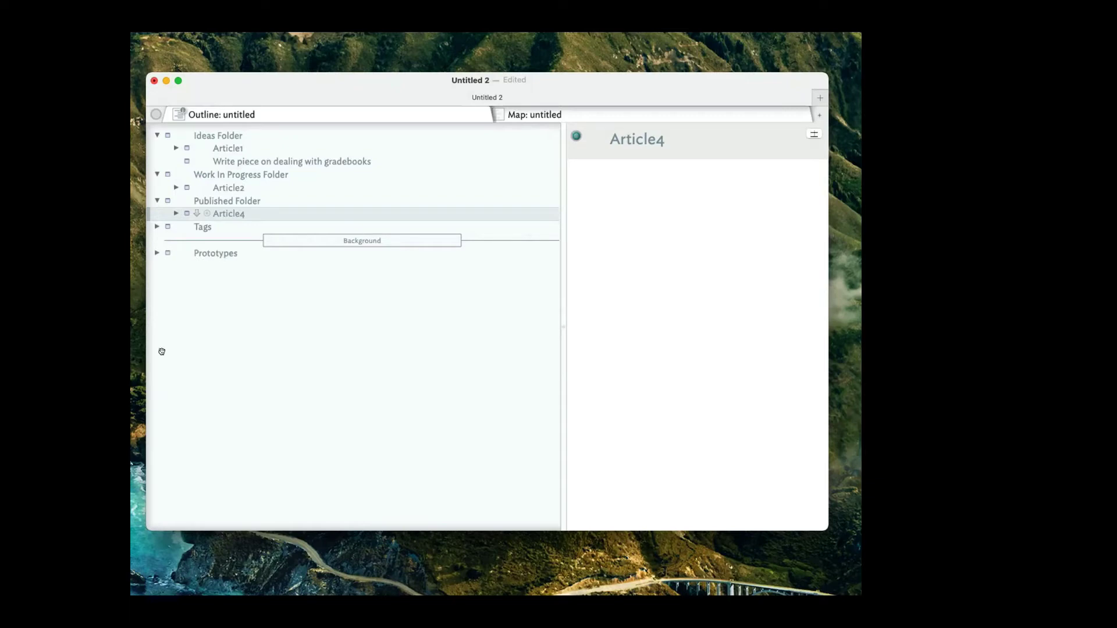
Expand the Prototypes container to reveal Person, then reselect Article2.
click(219, 259)
click(221, 253)
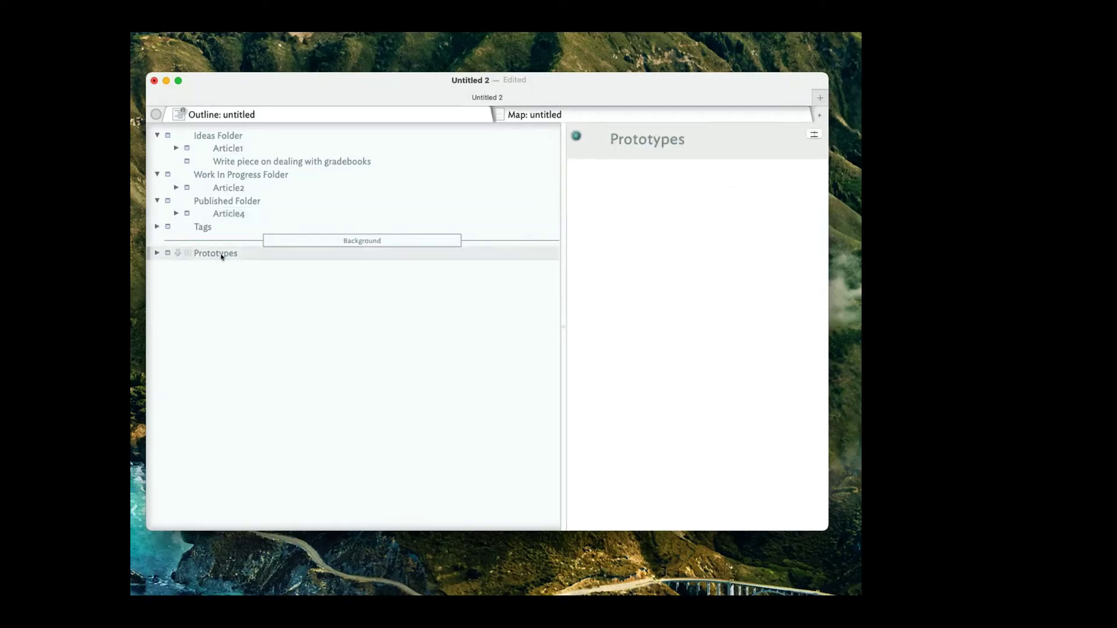
click(157, 253)
click(203, 186)
click(202, 139)
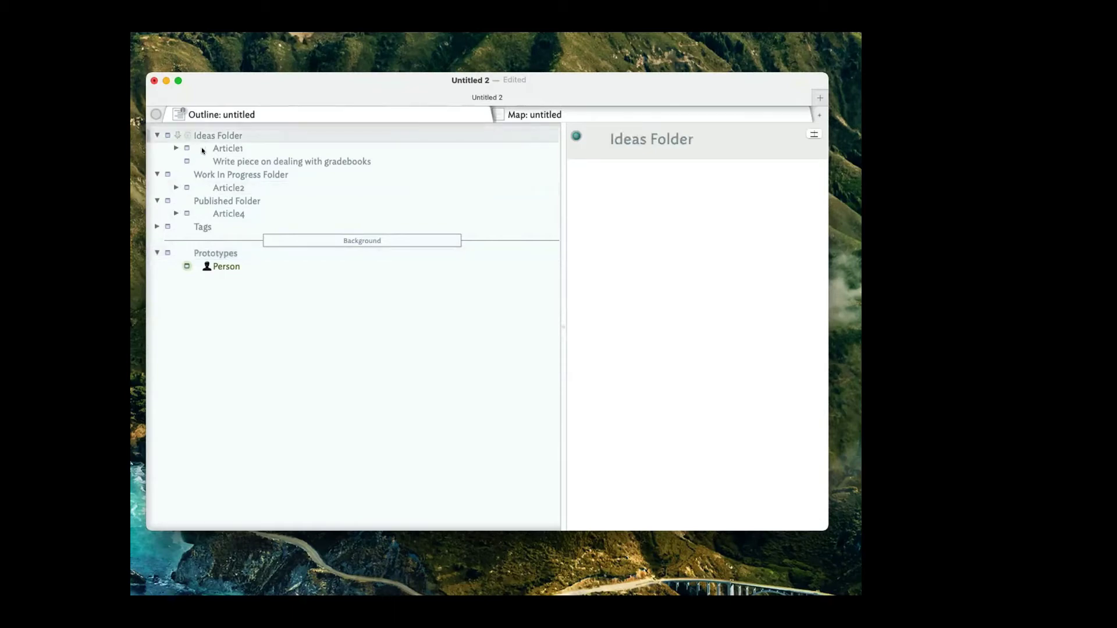
key(Down)
key(Down)
key(Down)
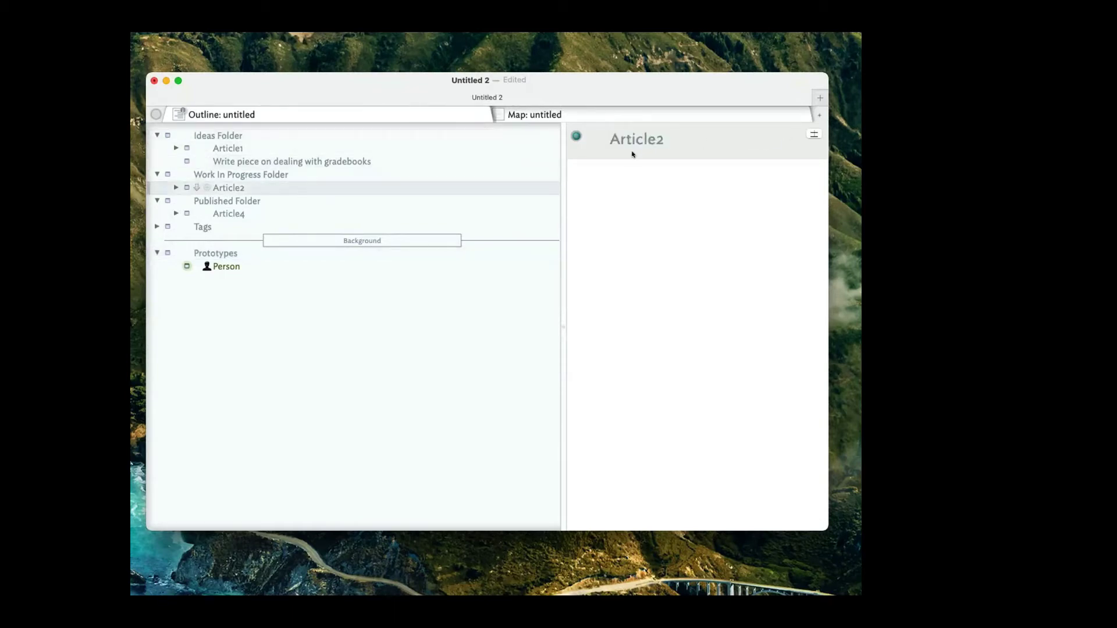
Add a note after Tags named 'People Folder'.
click(671, 213)
drag(203, 227, 208, 223)
key(Return)
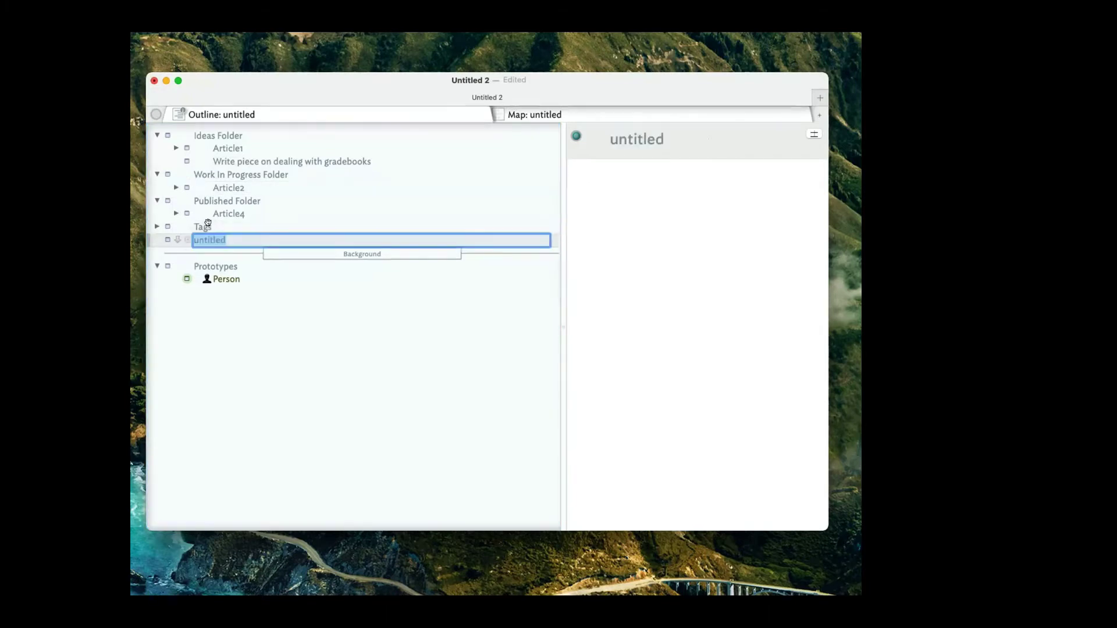
text(People)
key(Return)
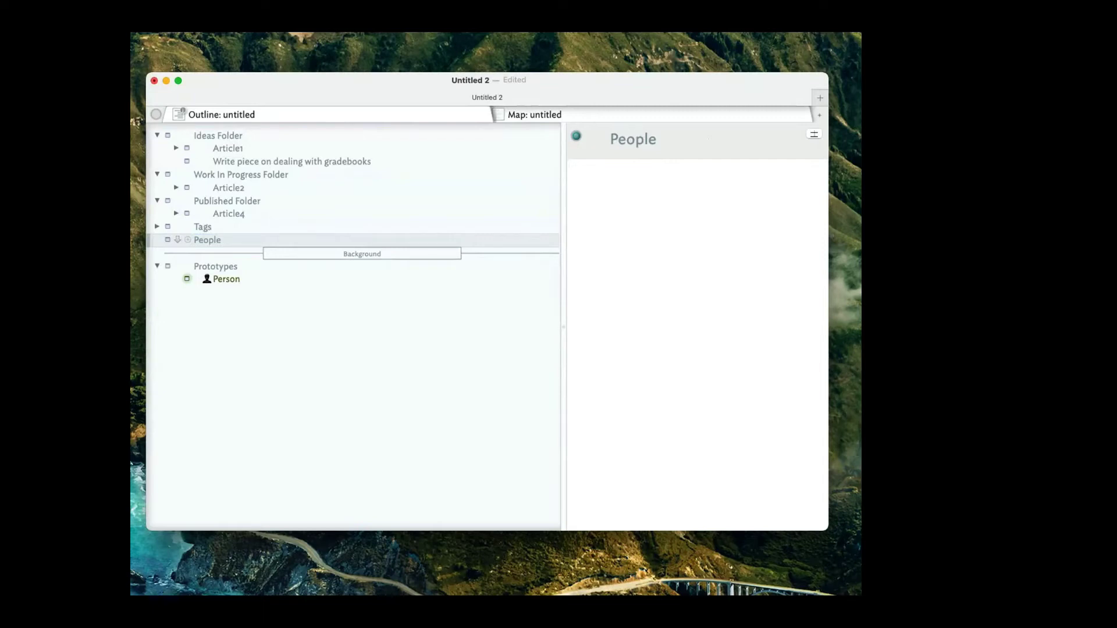
click(229, 234)
key(Right)
text(Folder)
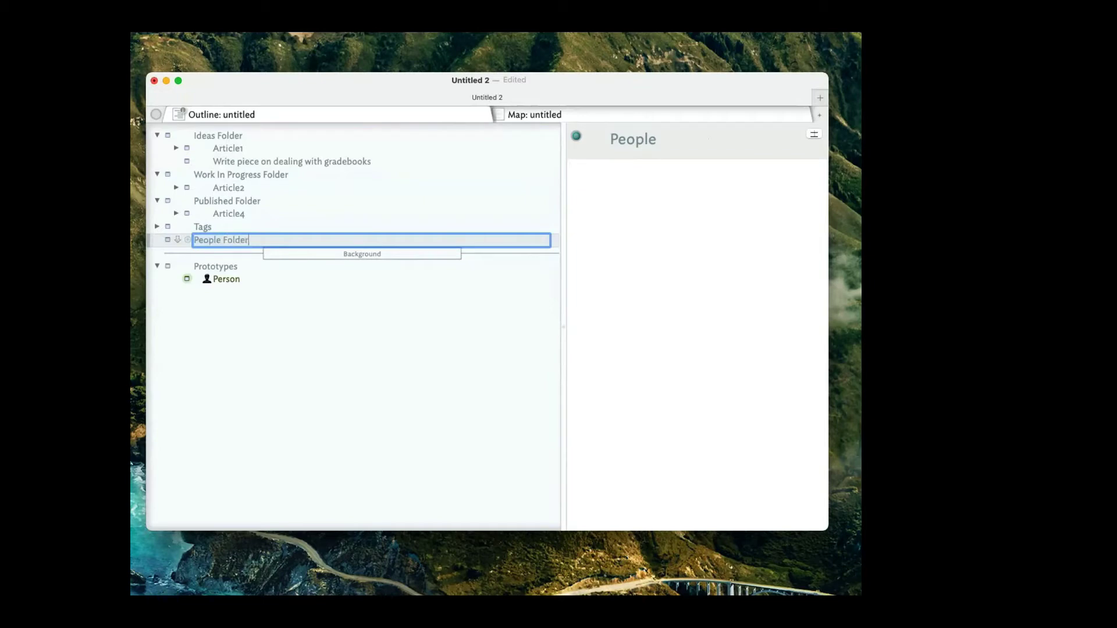
key(Return)
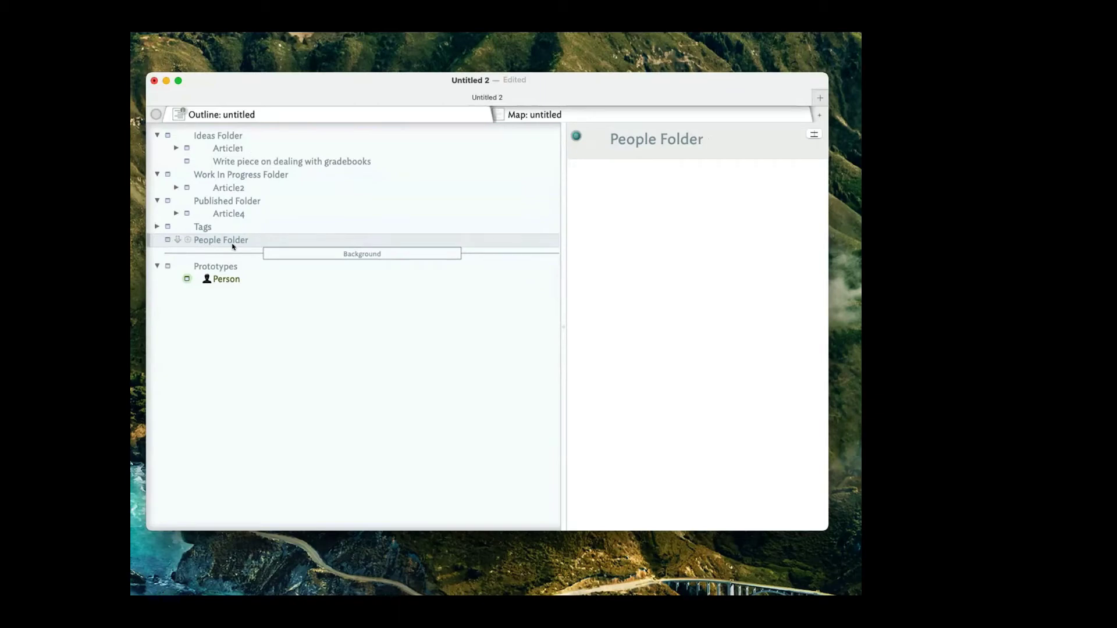
Add a child note in People Folder titled with the person's full name.
key(shift+Return)
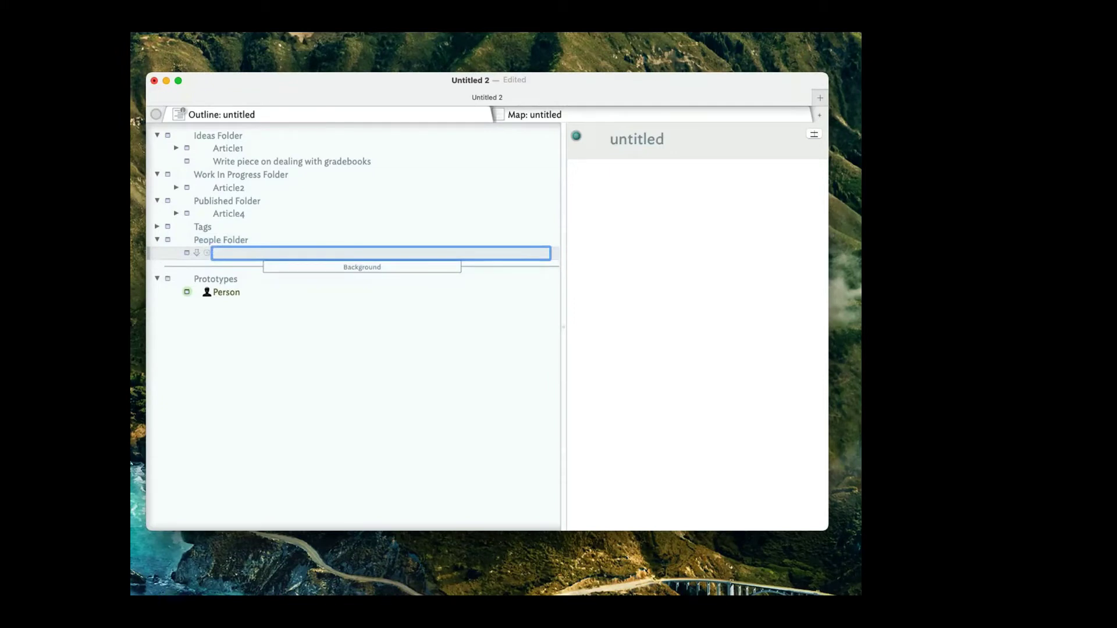
key(Return)
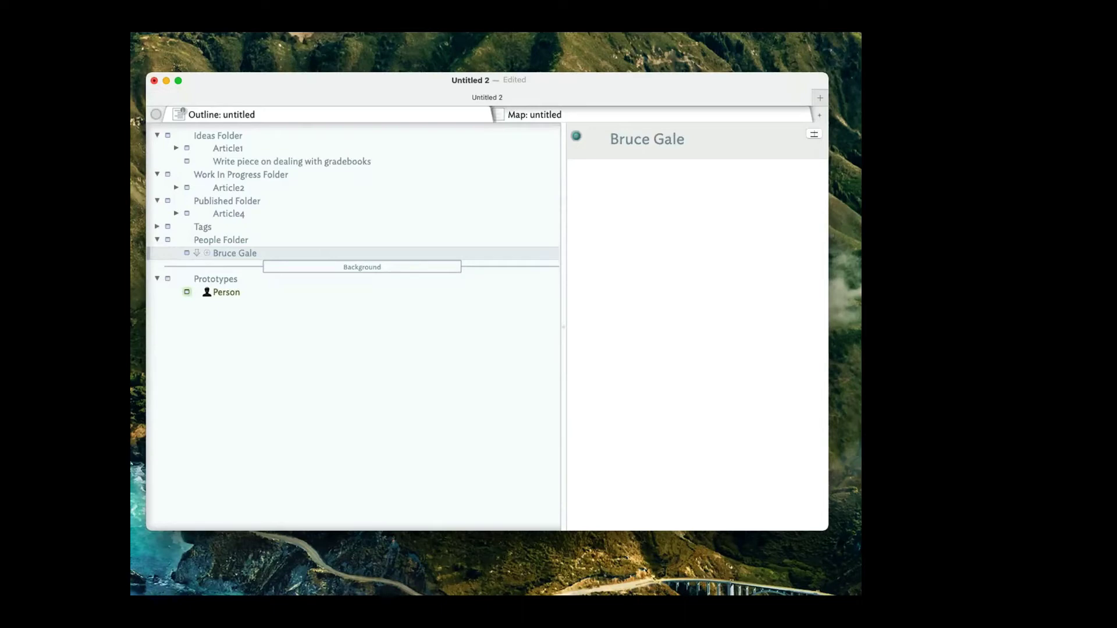
click(219, 291)
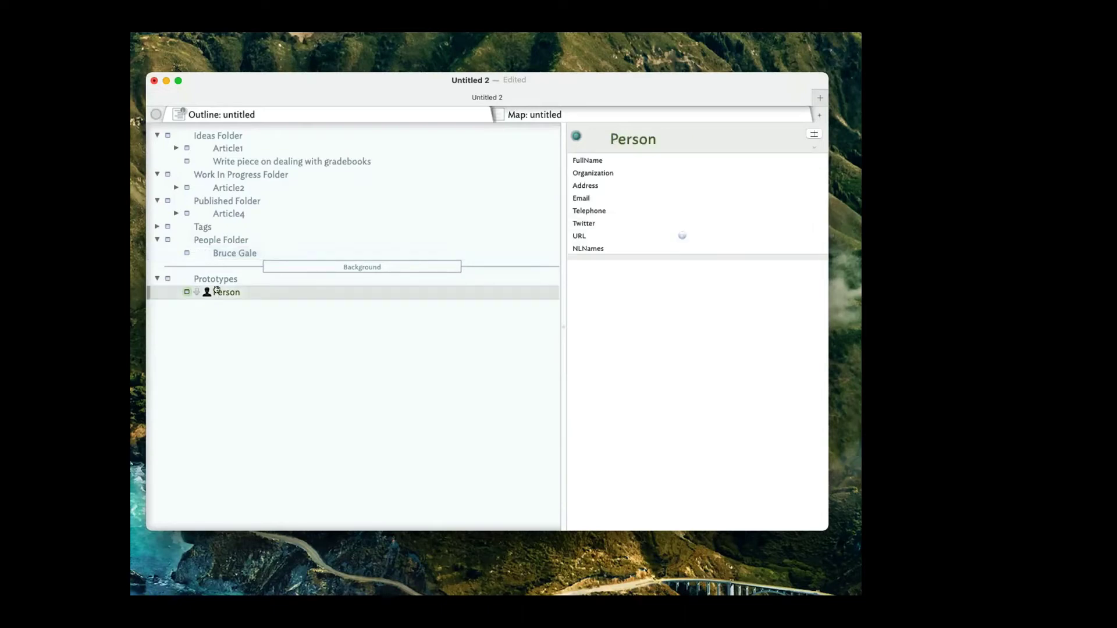
click(232, 320)
click(232, 305)
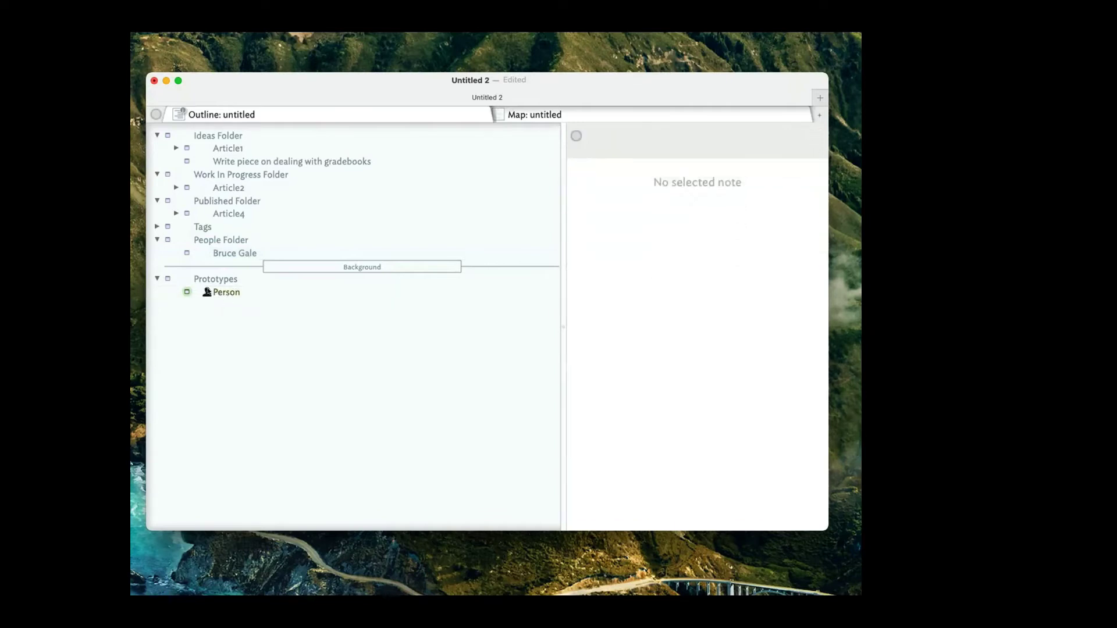
click(212, 291)
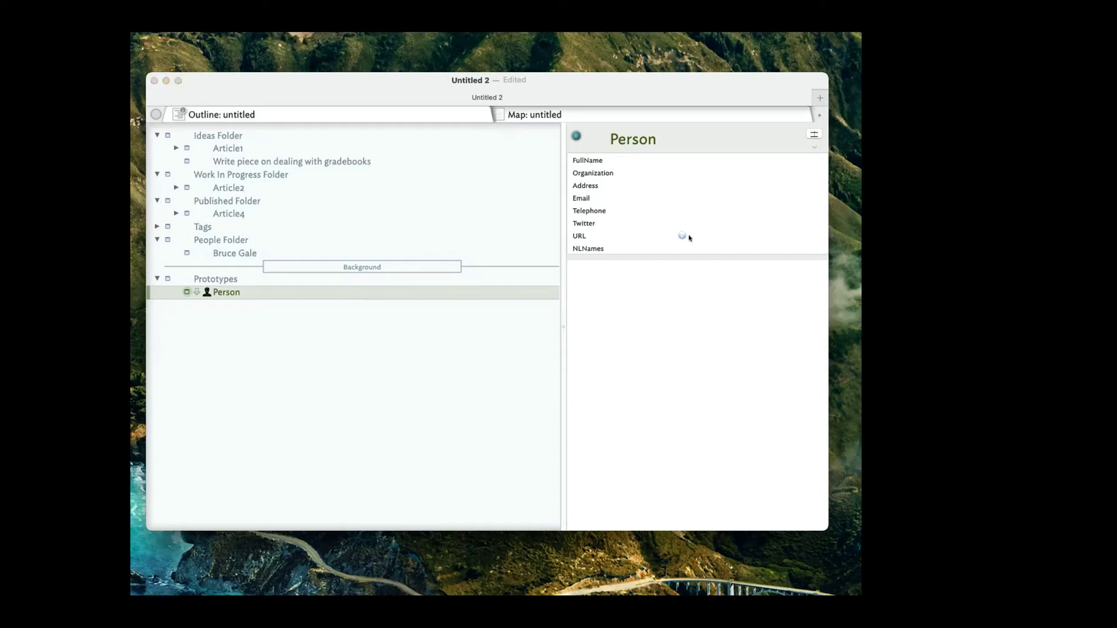
Look up the system attribute Color in the Document Inspector, showing its default value 7.
key(super+1)
drag(531, 217, 493, 182)
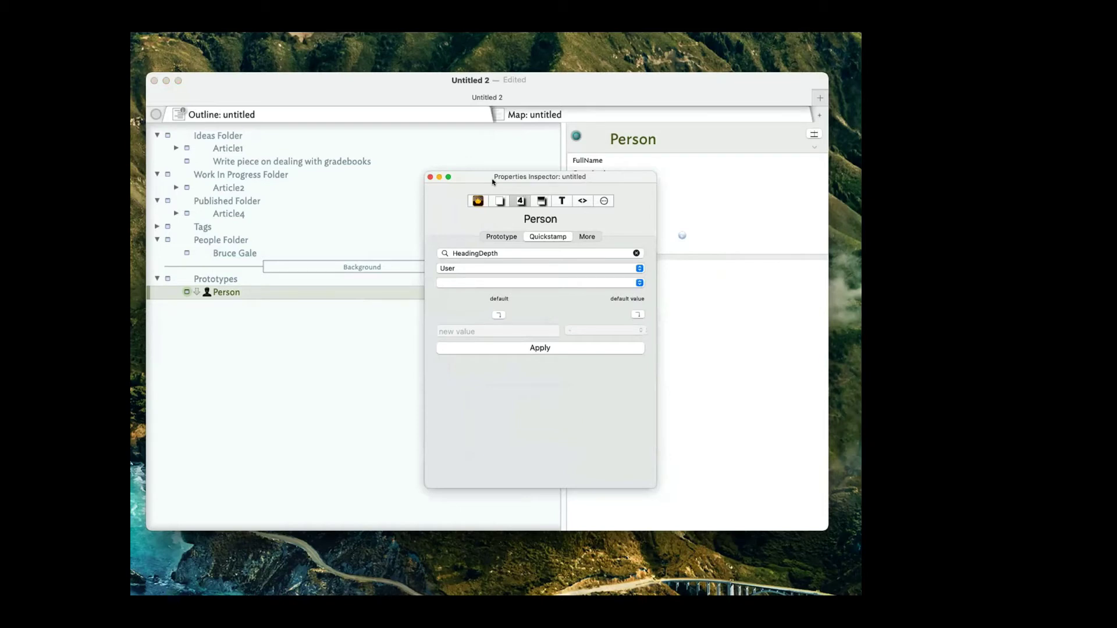
click(492, 197)
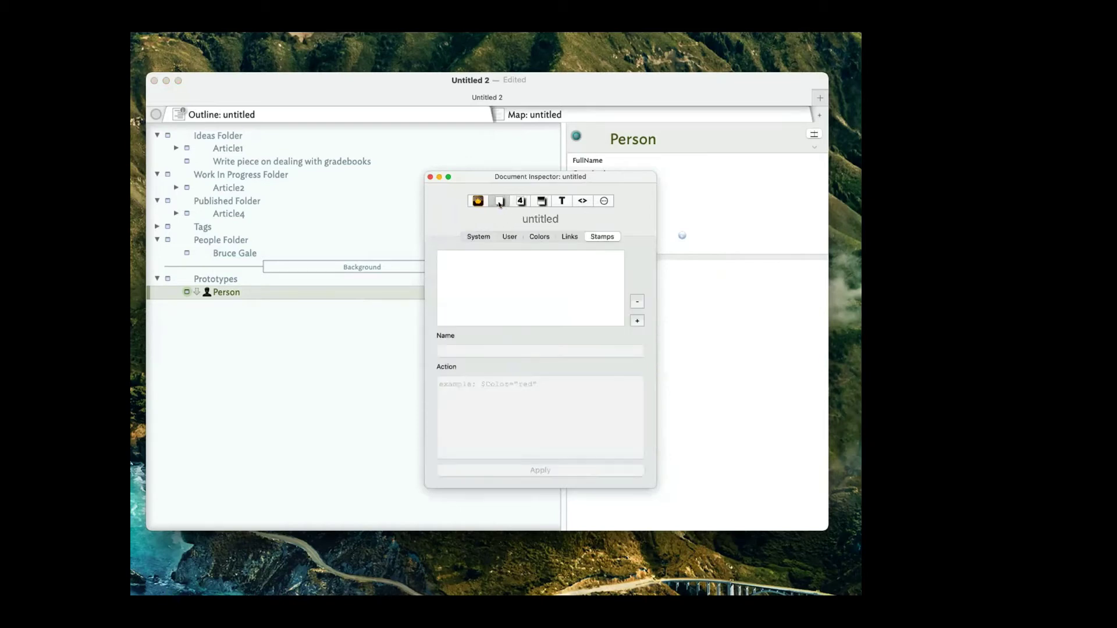
click(510, 237)
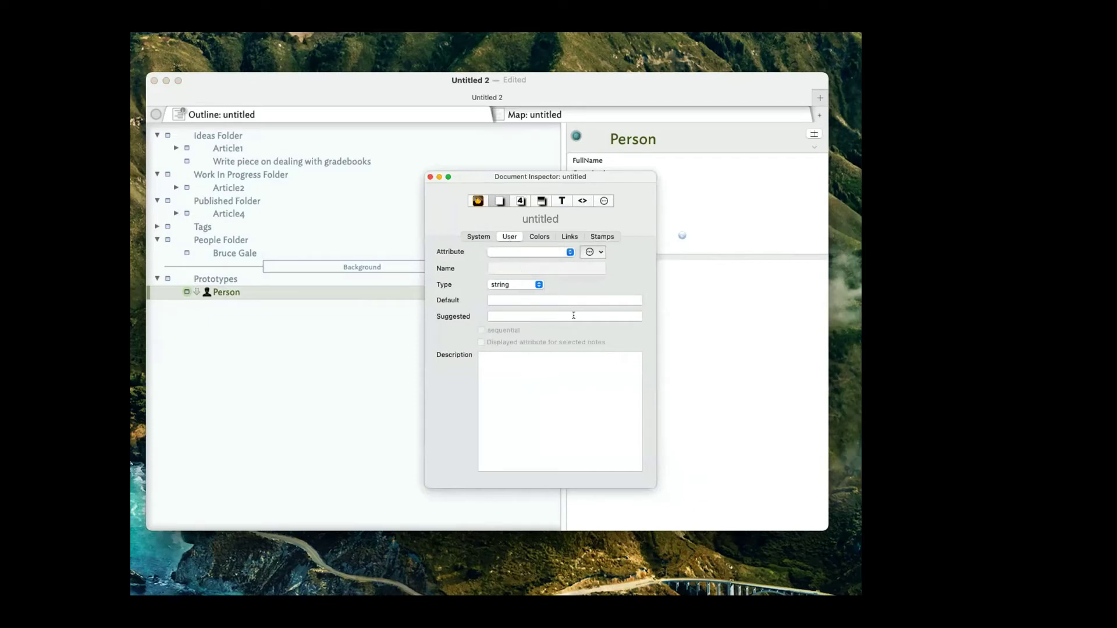
click(478, 237)
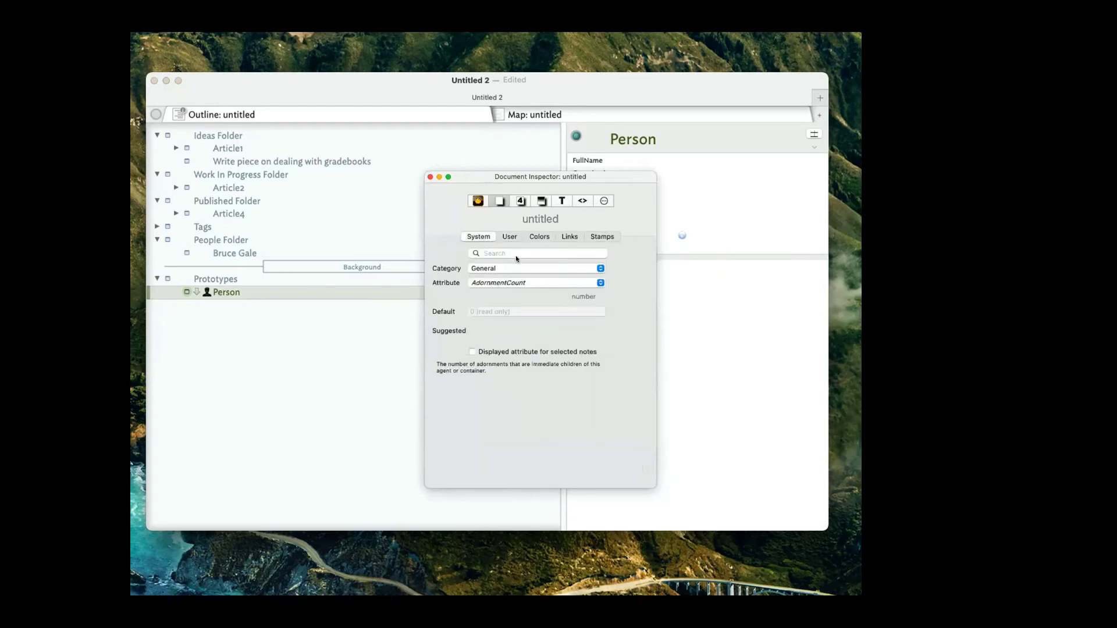
click(515, 283)
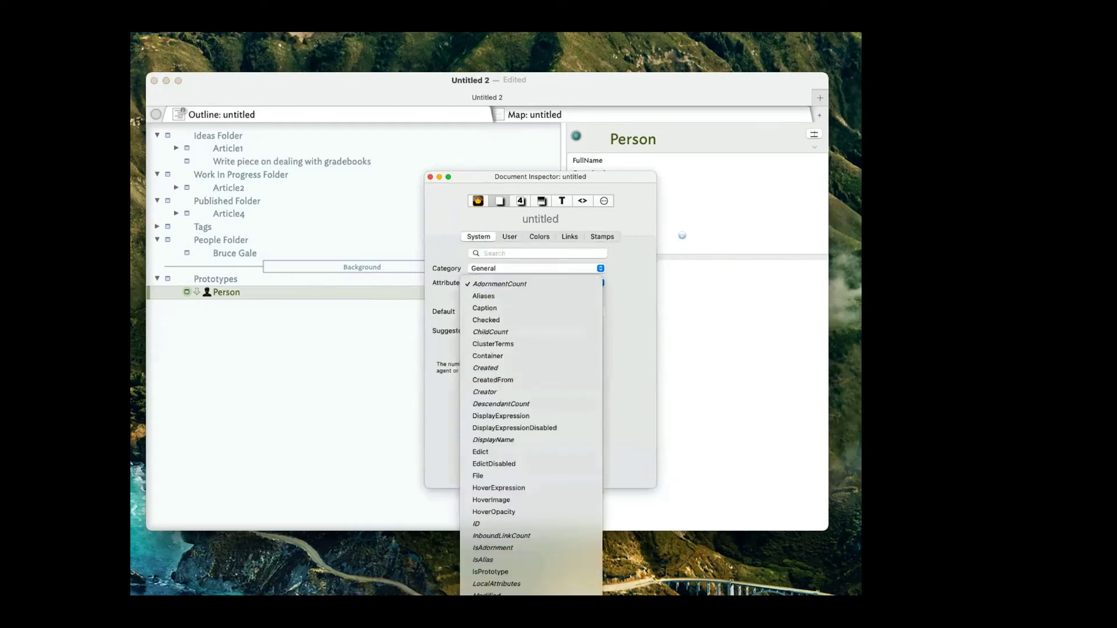
click(462, 257)
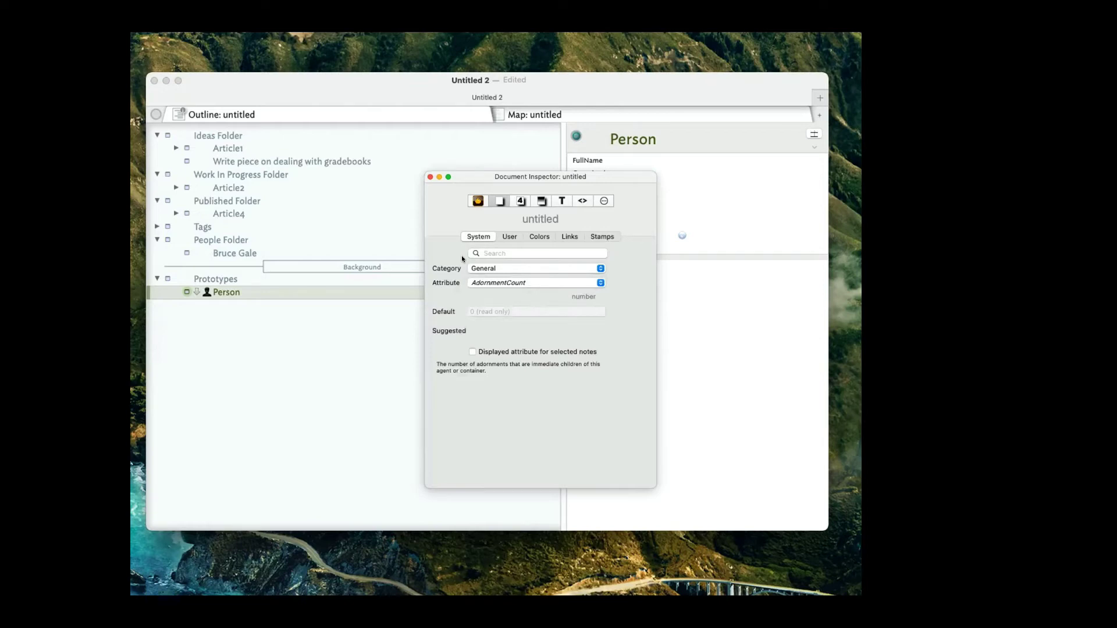
click(489, 256)
text(color)
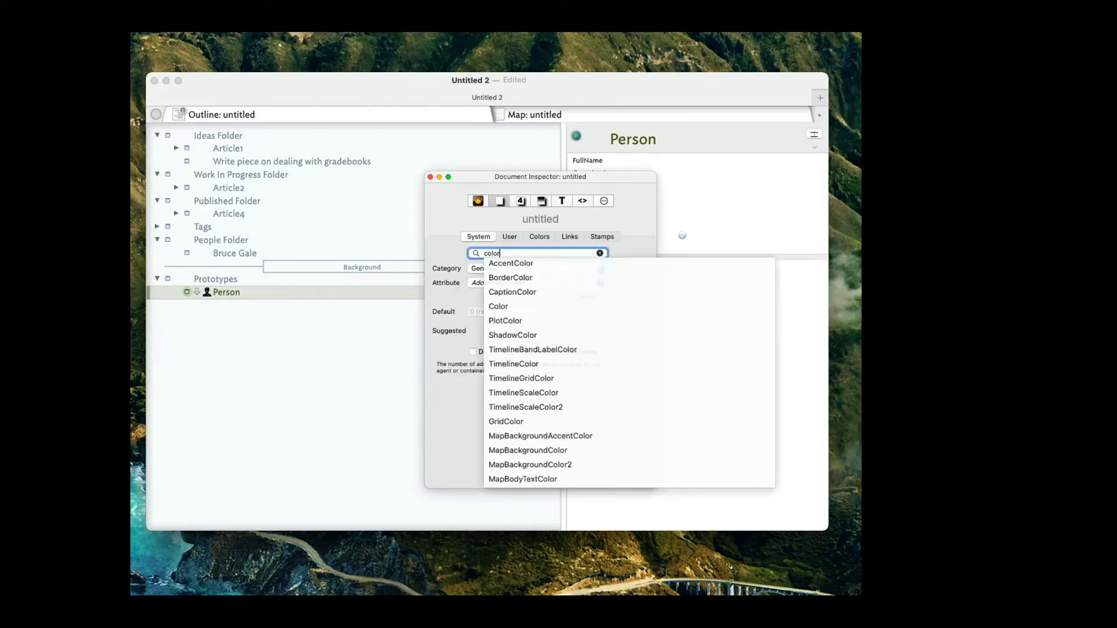
key(Return)
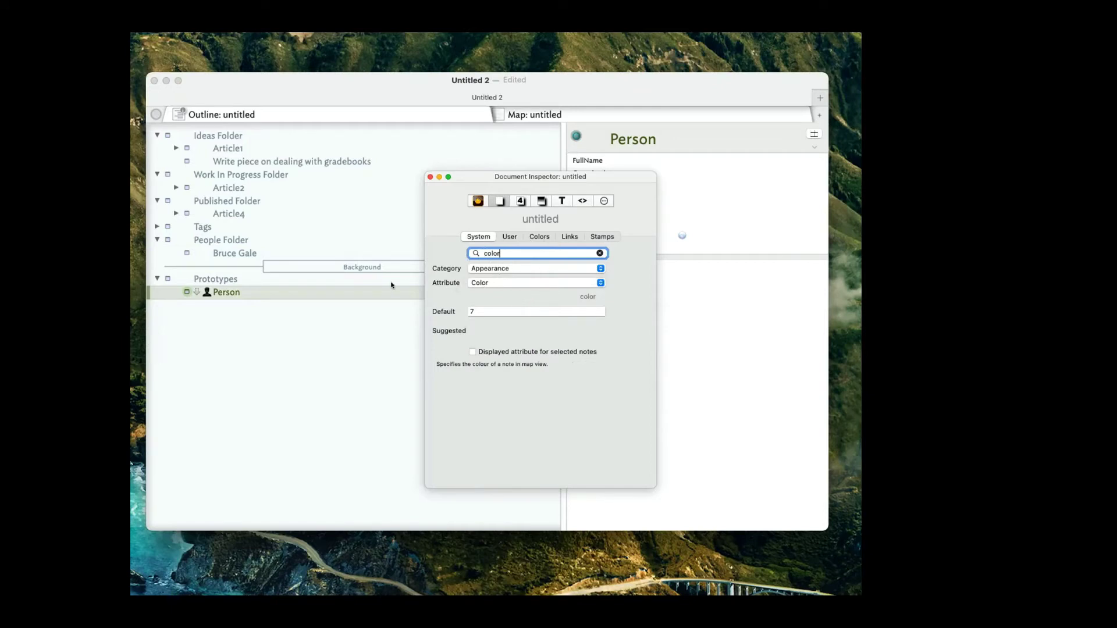
Search the Properties Inspector for Color and select Person to see it set to green.
click(541, 202)
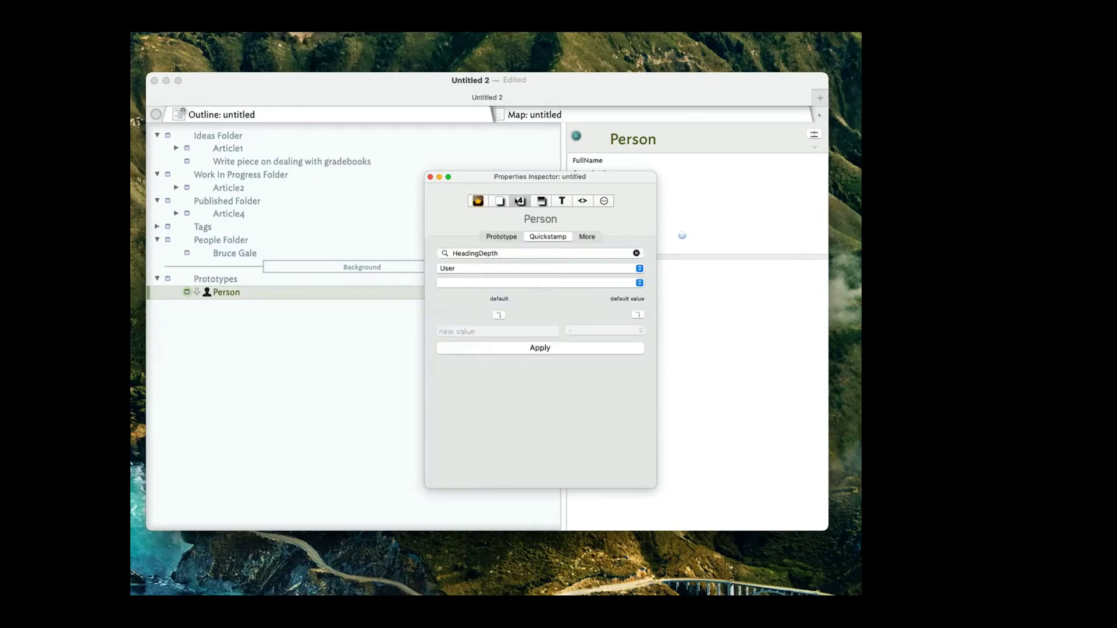
drag(483, 177, 602, 193)
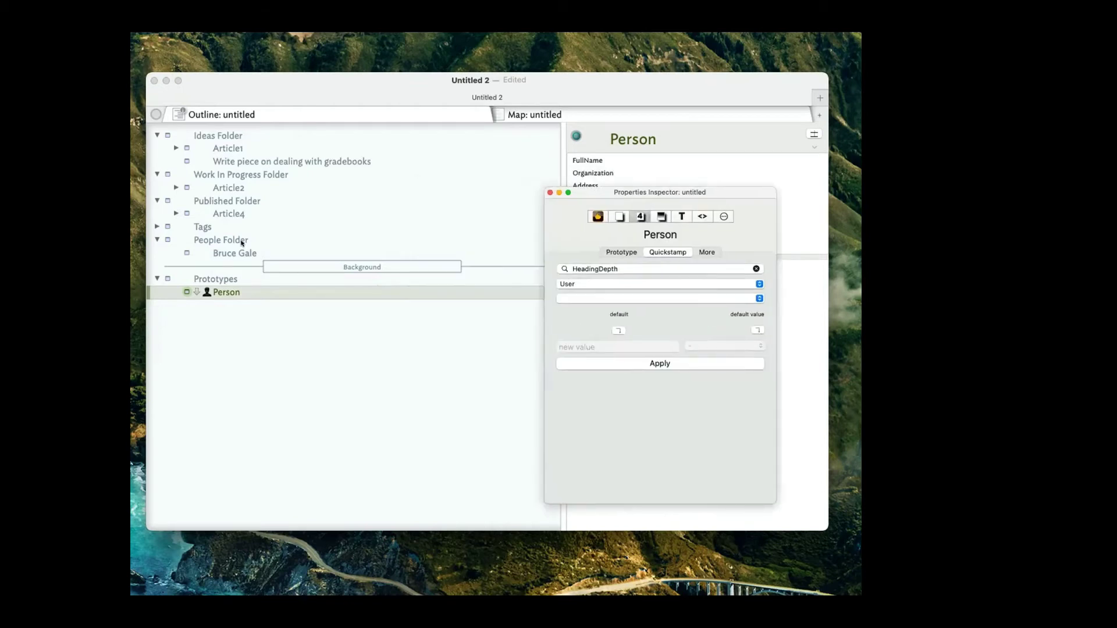
click(222, 252)
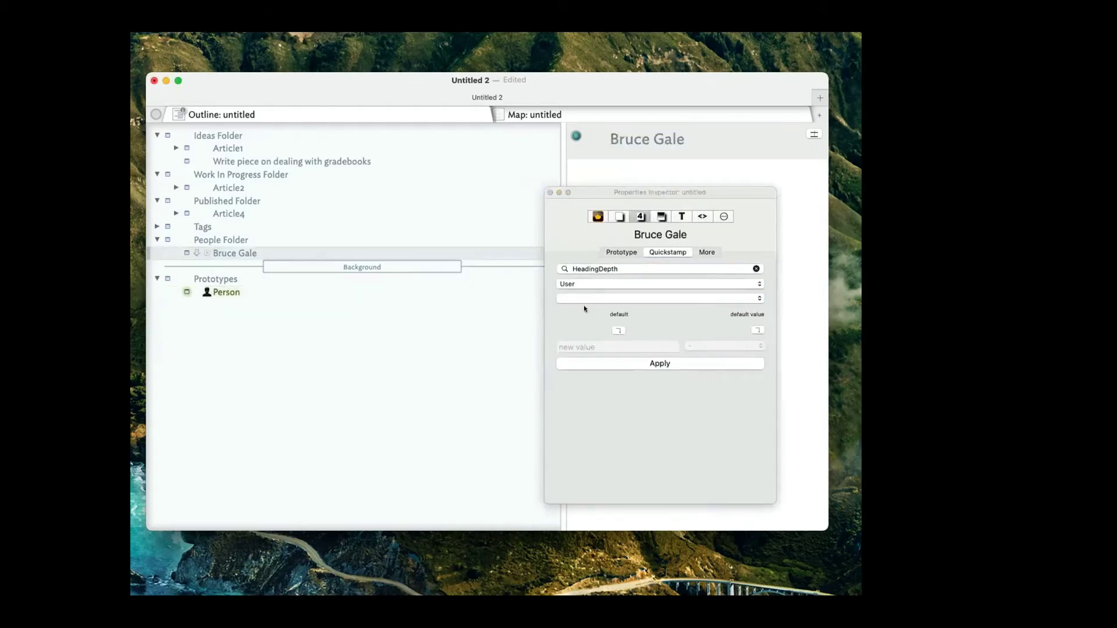
click(602, 270)
text(Cor)
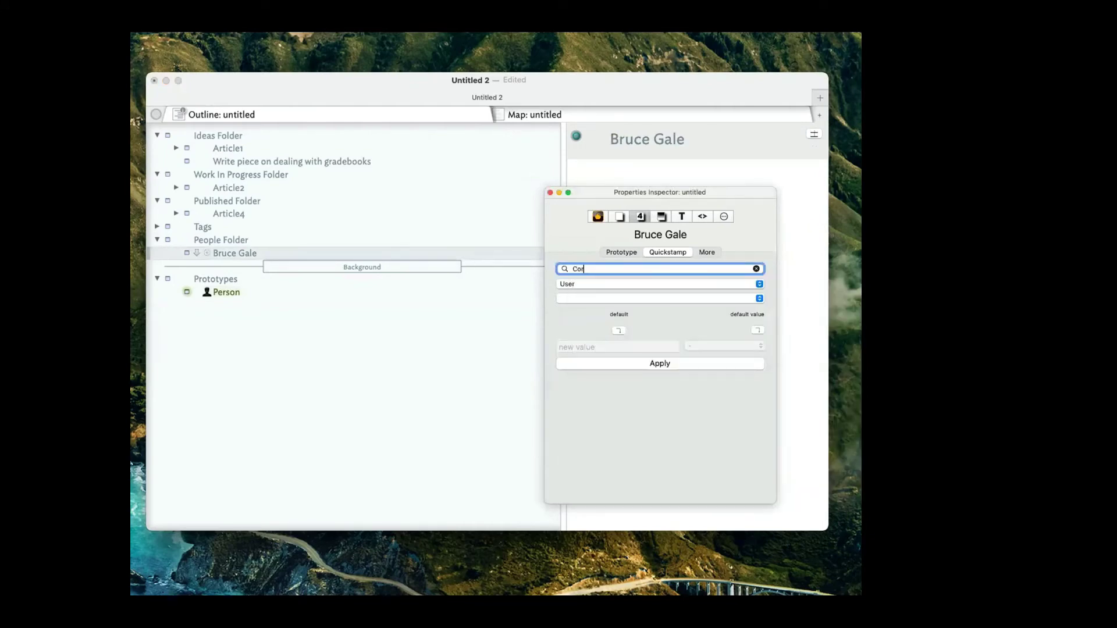
key(BackSpace)
text(lor)
key(Return)
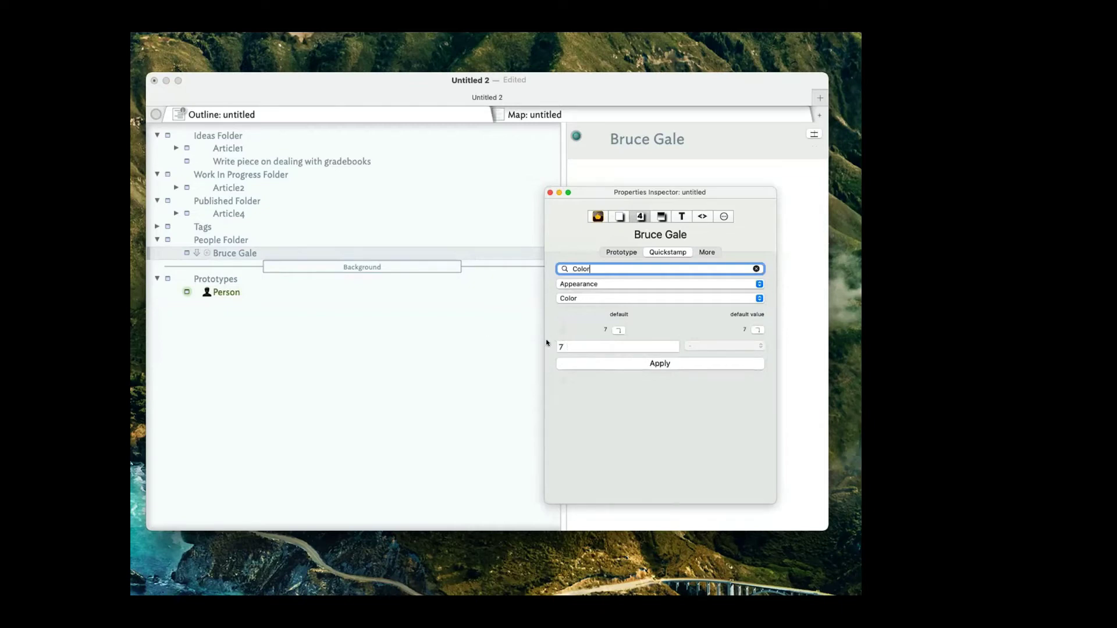
click(229, 293)
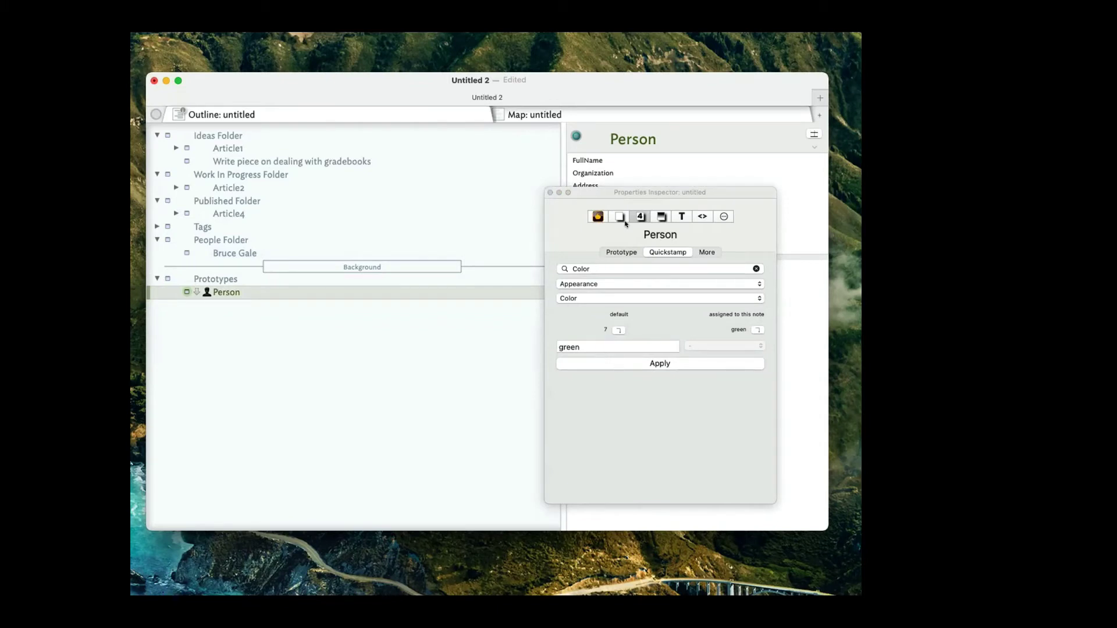
drag(631, 201, 387, 279)
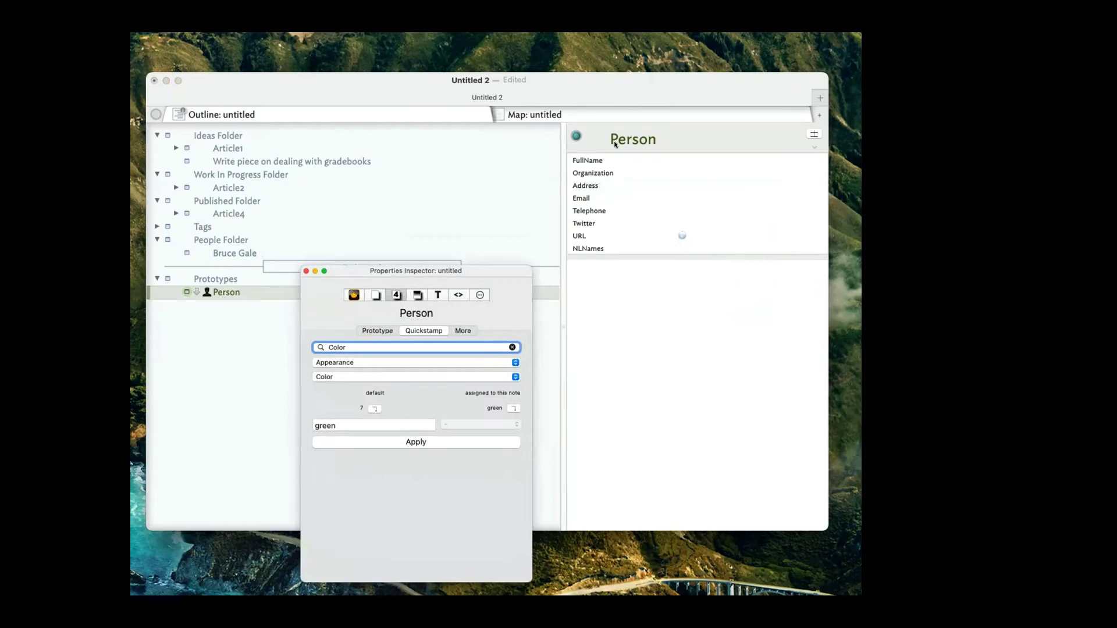
Add Color as a key attribute of the Person prototype.
click(814, 134)
text(Cp)
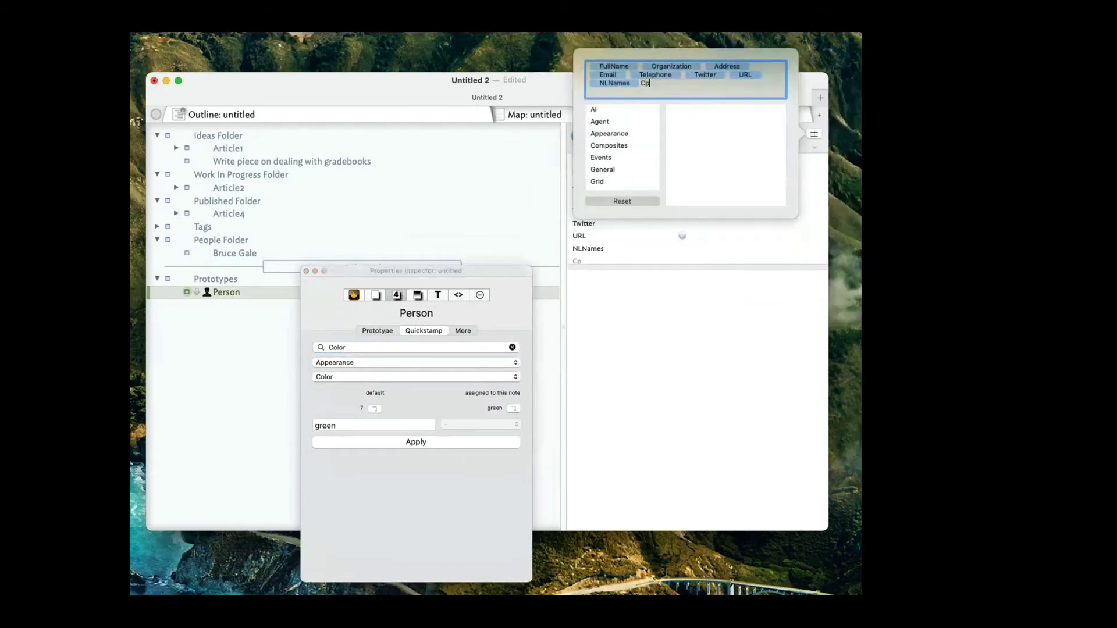
key(BackSpace)
text(ol)
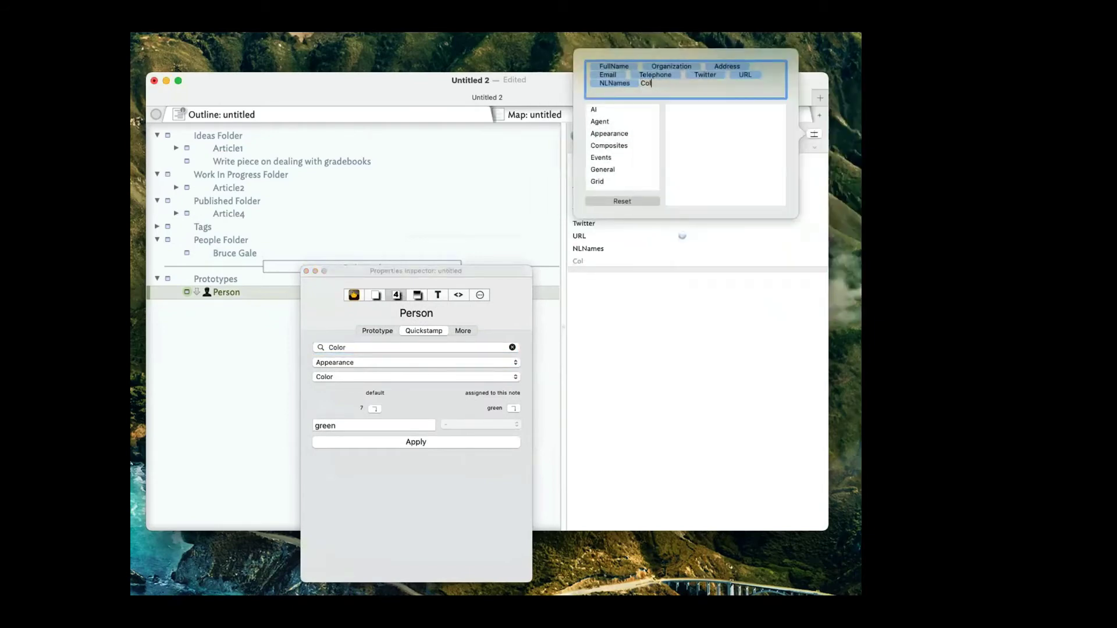
text(ore)
key(Return)
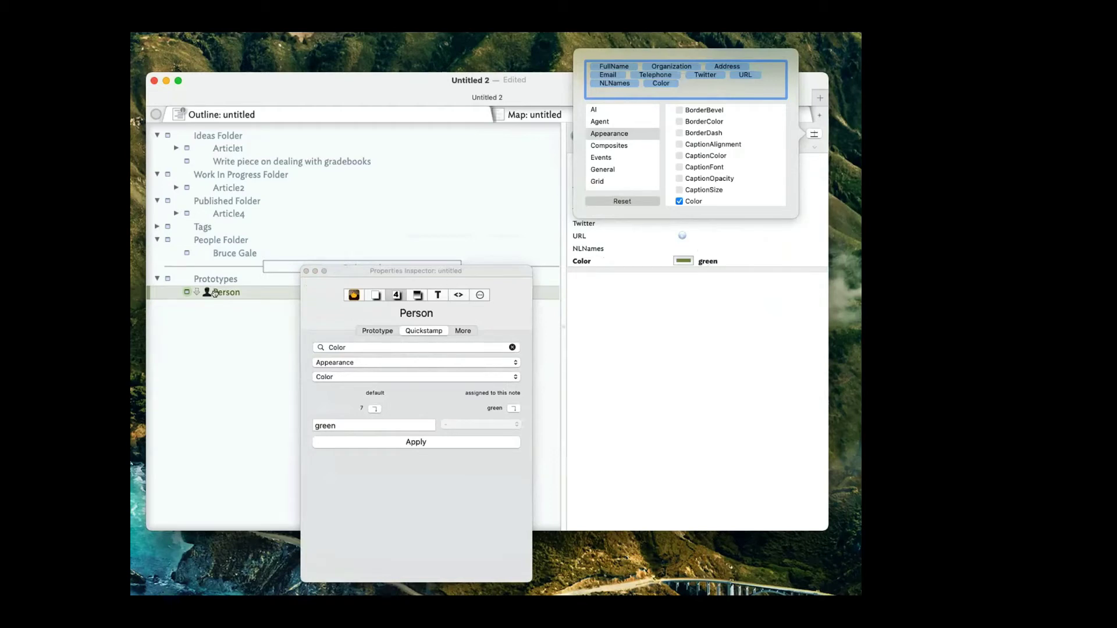
Close the inspector and chooser, then delete the Color key attribute row from Person.
click(305, 271)
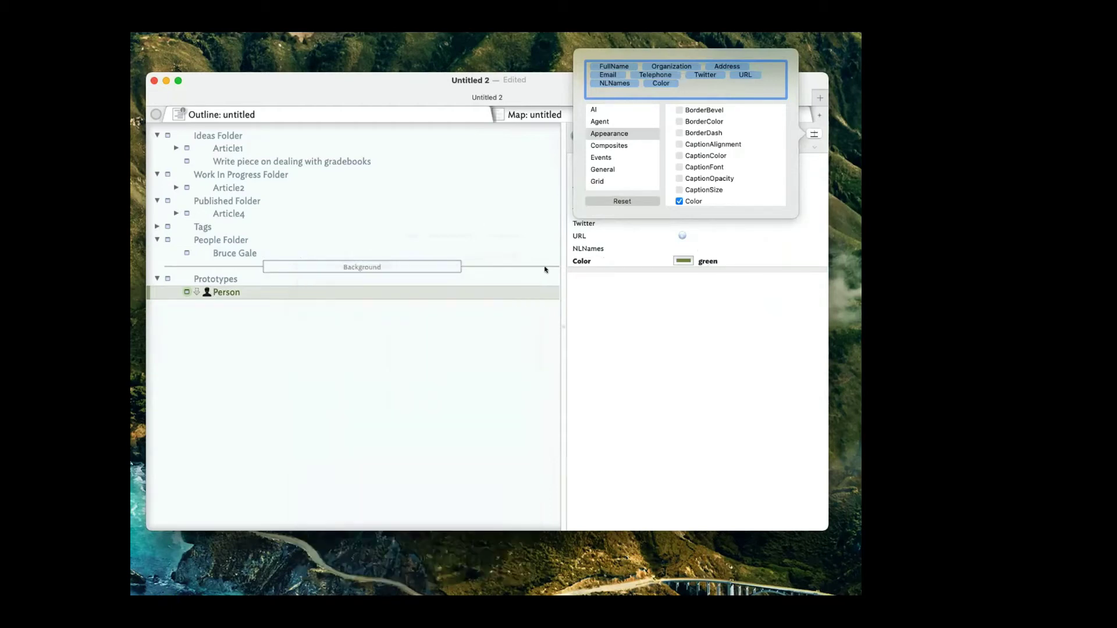
click(679, 327)
click(727, 261)
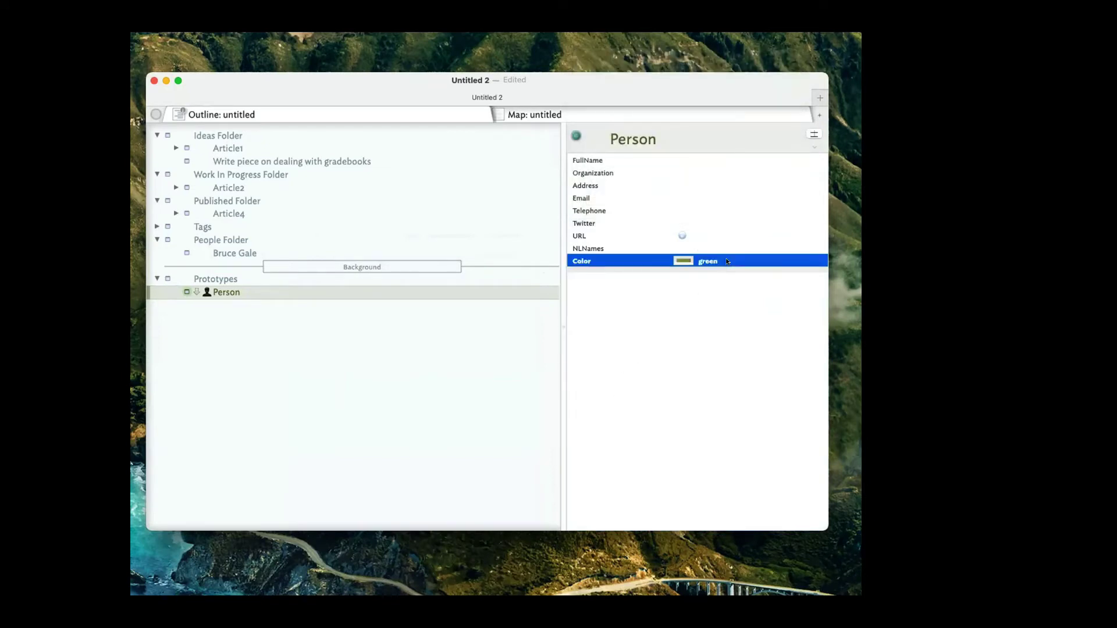
key(BackSpace)
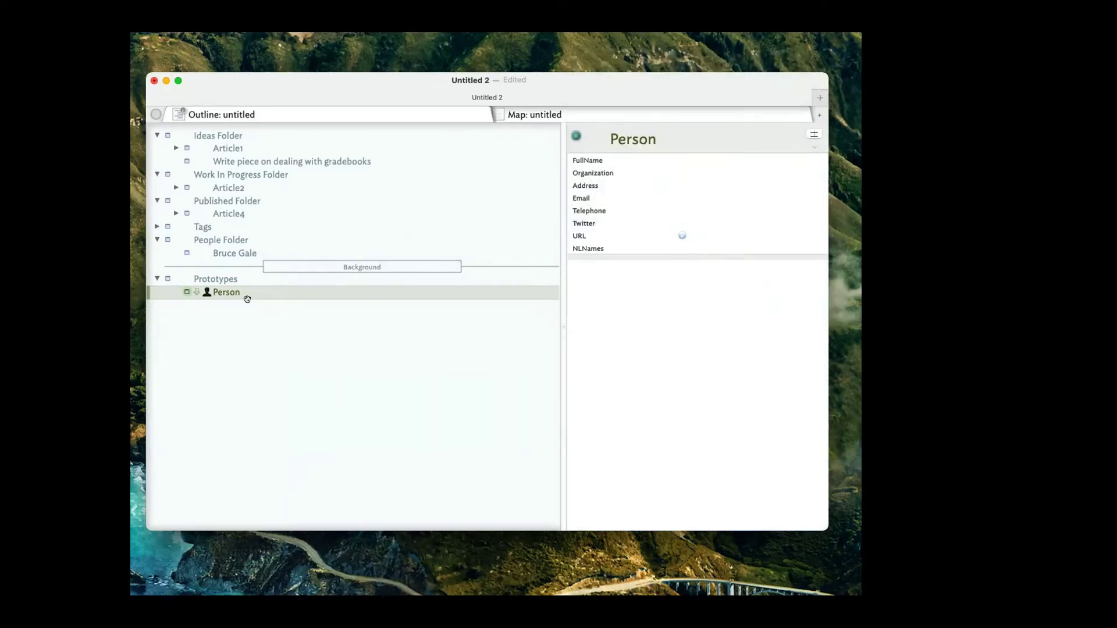
click(247, 292)
click(223, 255)
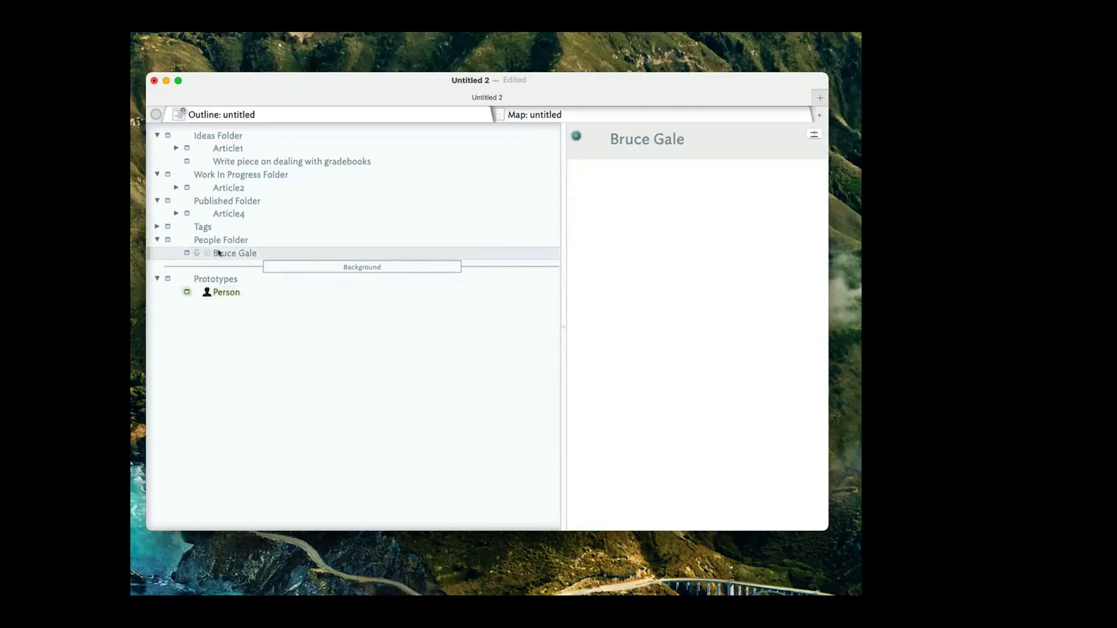
click(180, 251)
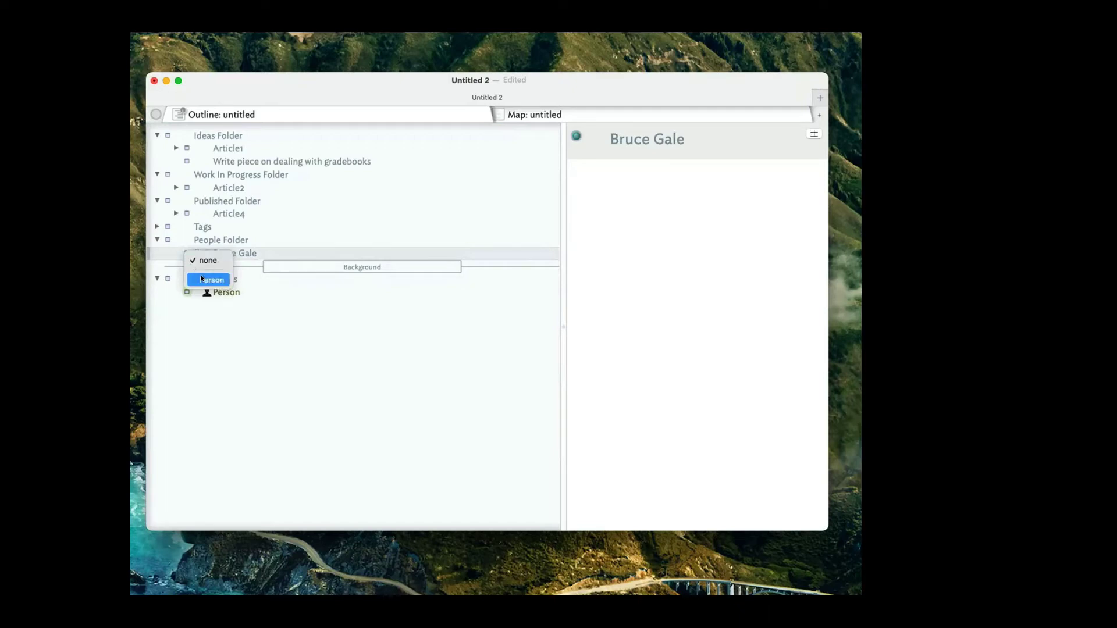
click(201, 279)
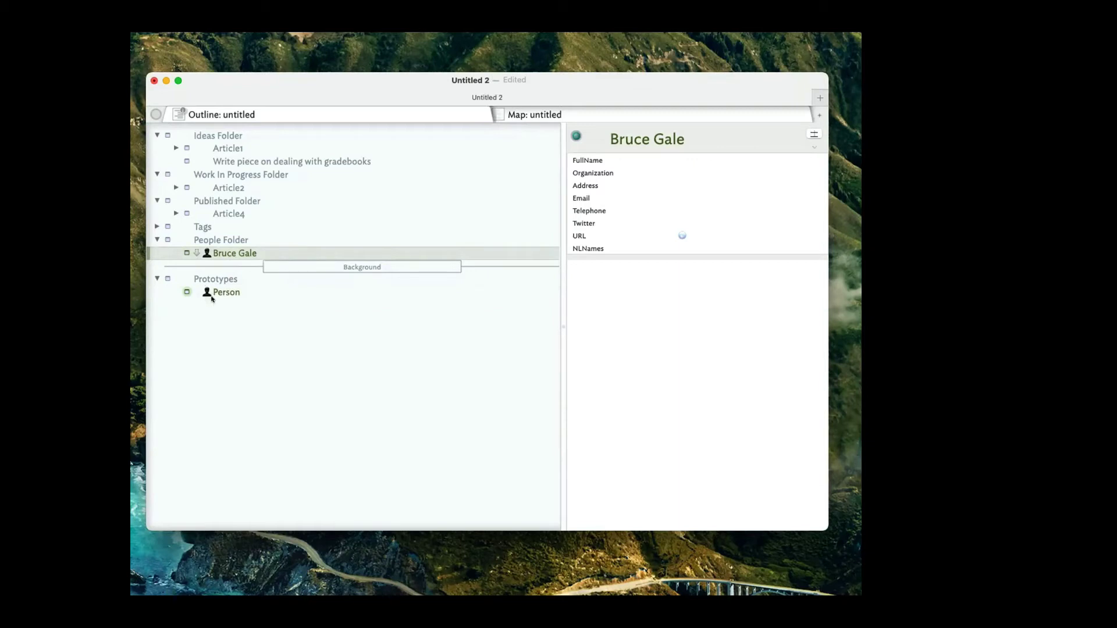
click(230, 252)
click(684, 154)
click(683, 150)
key(super+c)
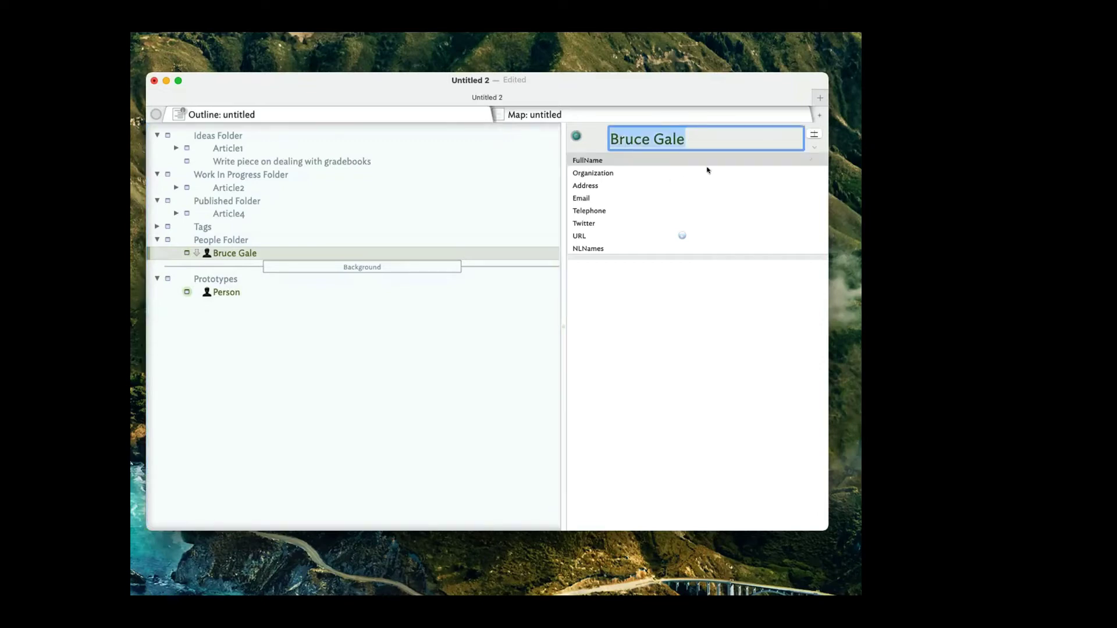
click(703, 160)
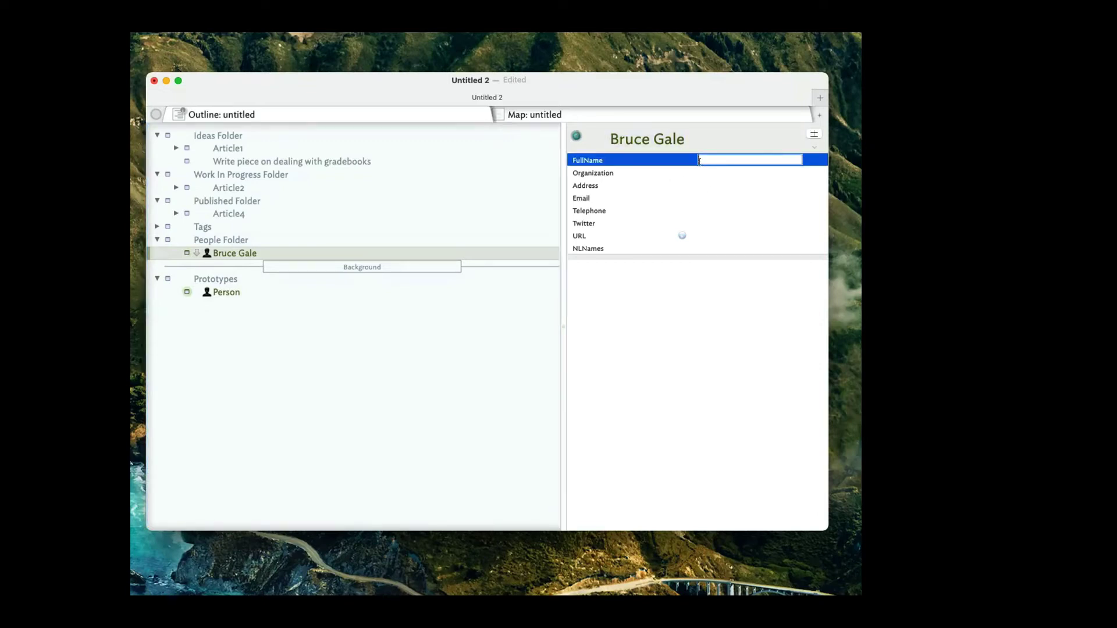
key(super+v)
click(700, 175)
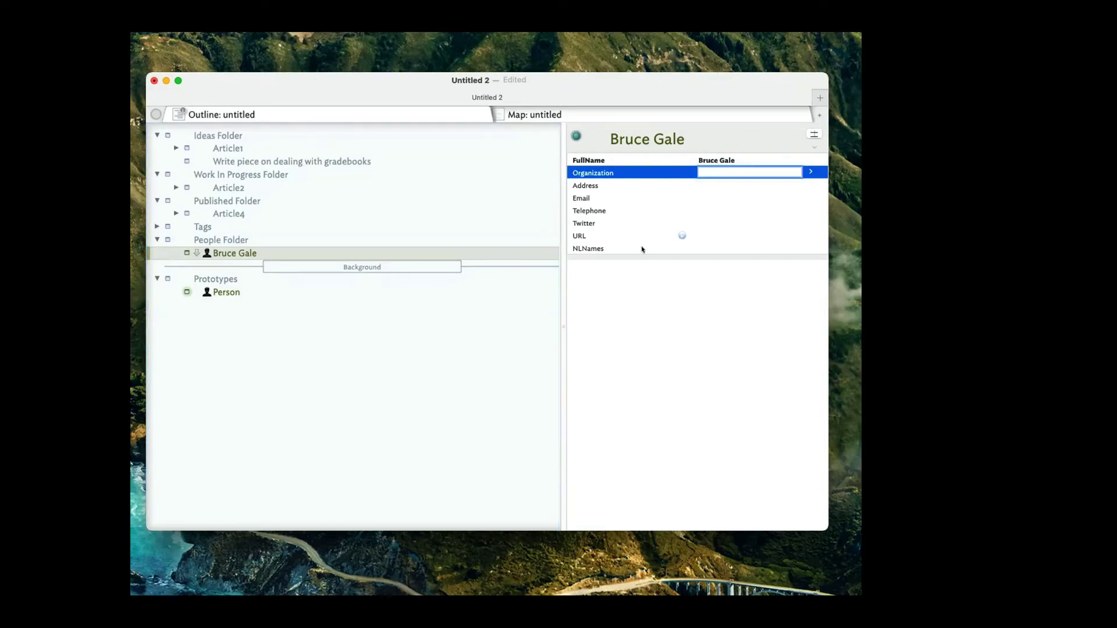
click(660, 272)
click(698, 199)
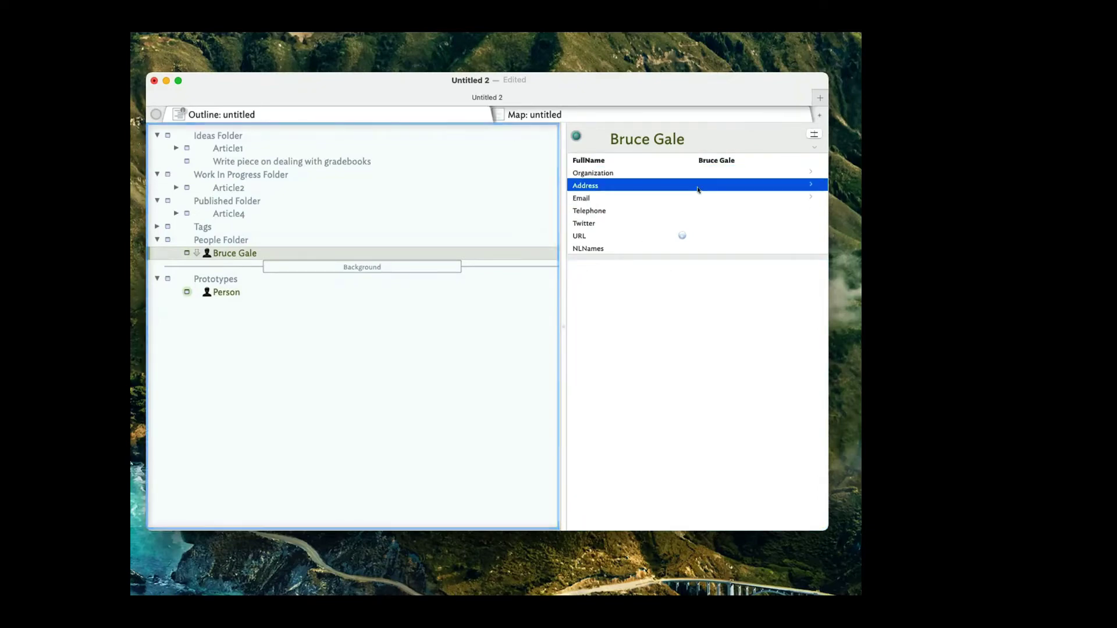
click(698, 186)
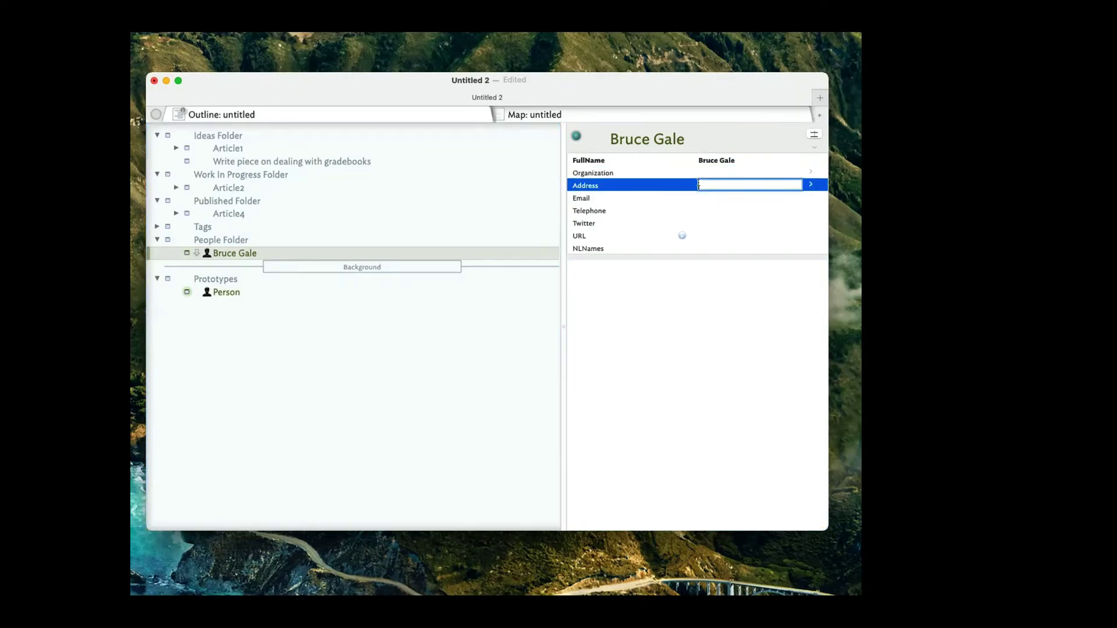
text(LA)
click(702, 512)
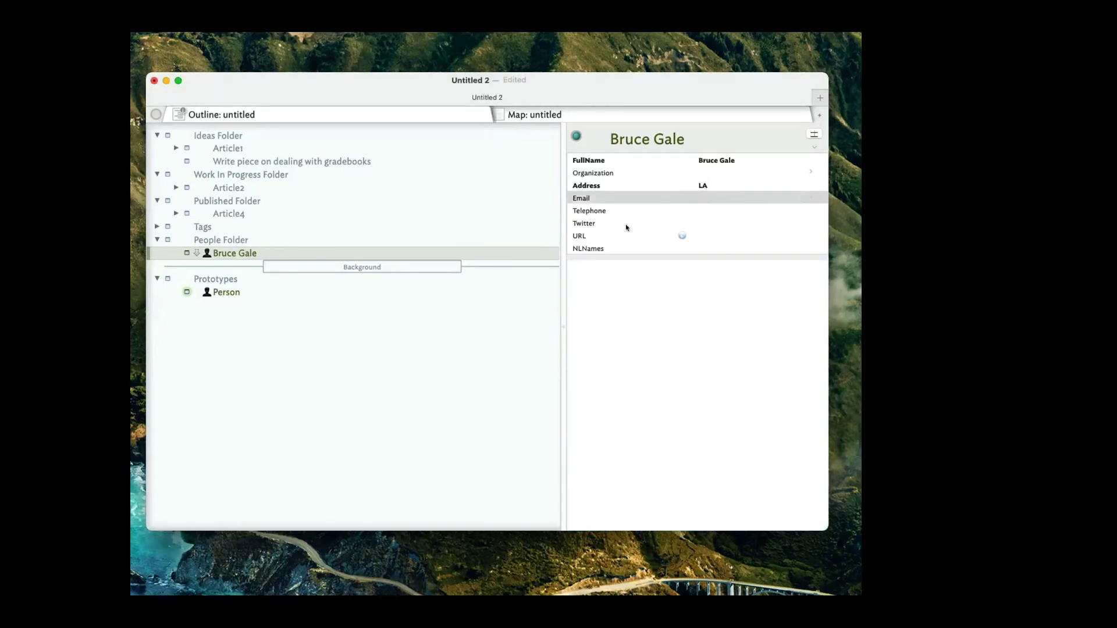
click(223, 292)
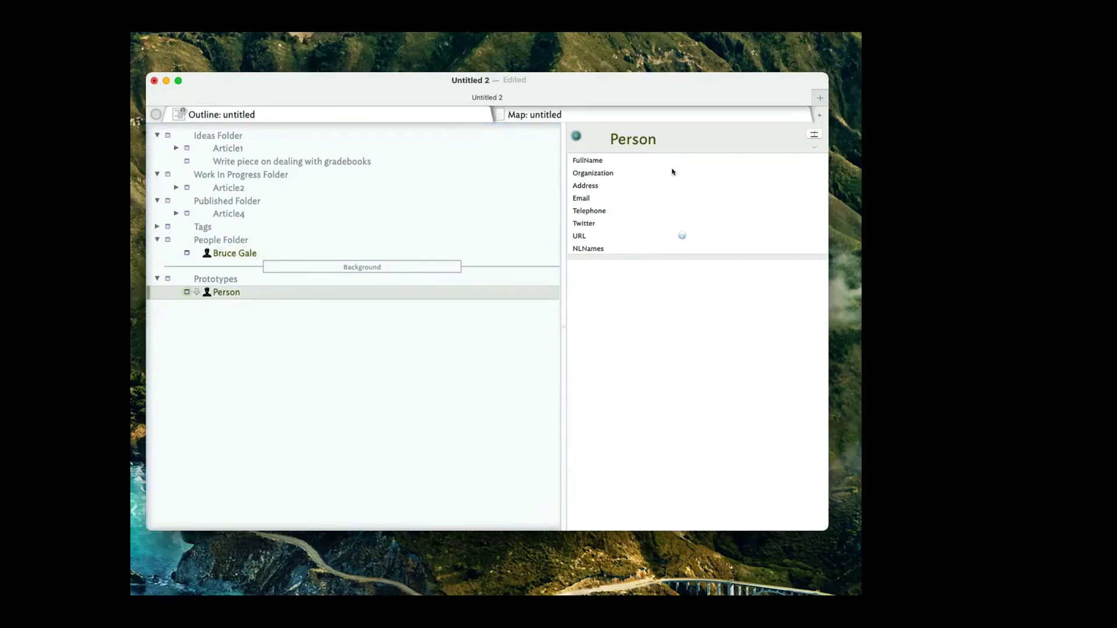
click(228, 255)
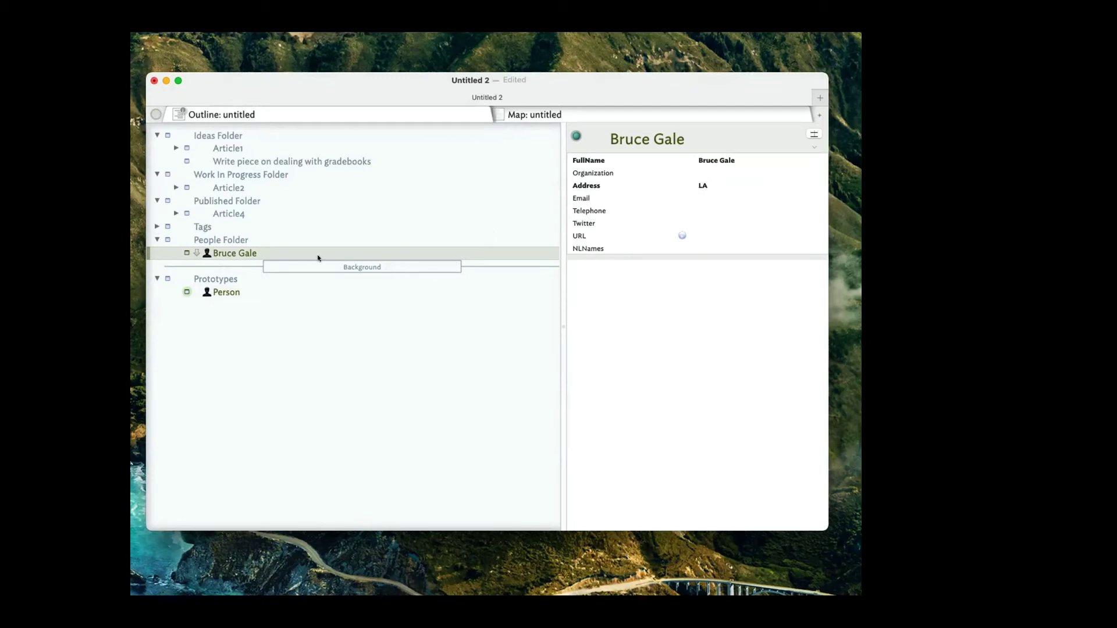
click(236, 295)
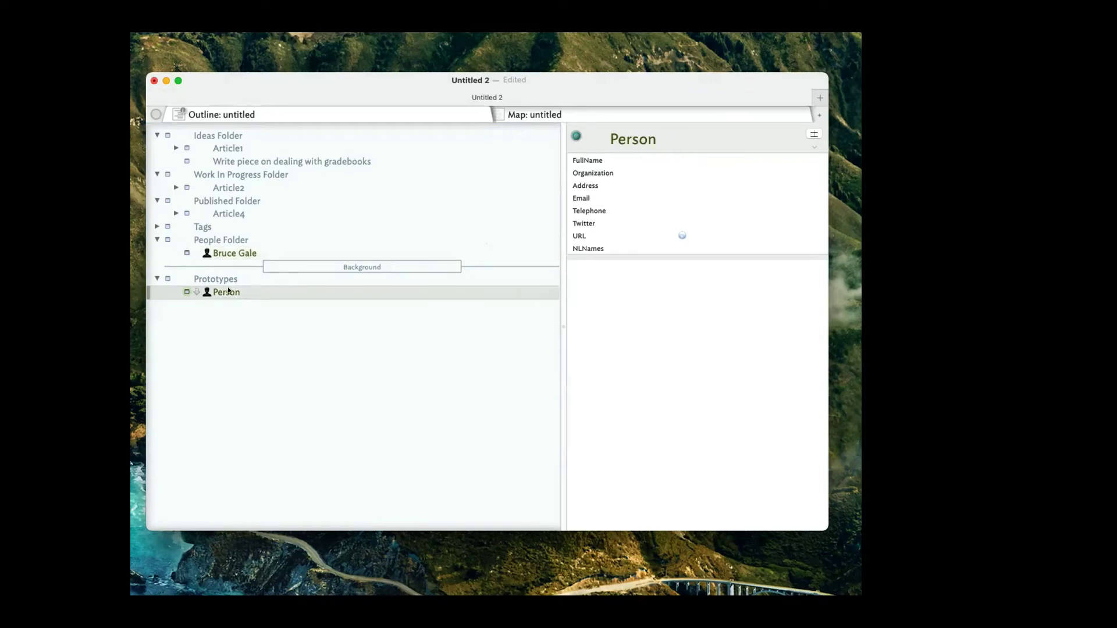
Add a prototype named pFolder below Person and give it the Classic folder icon.
key(Return)
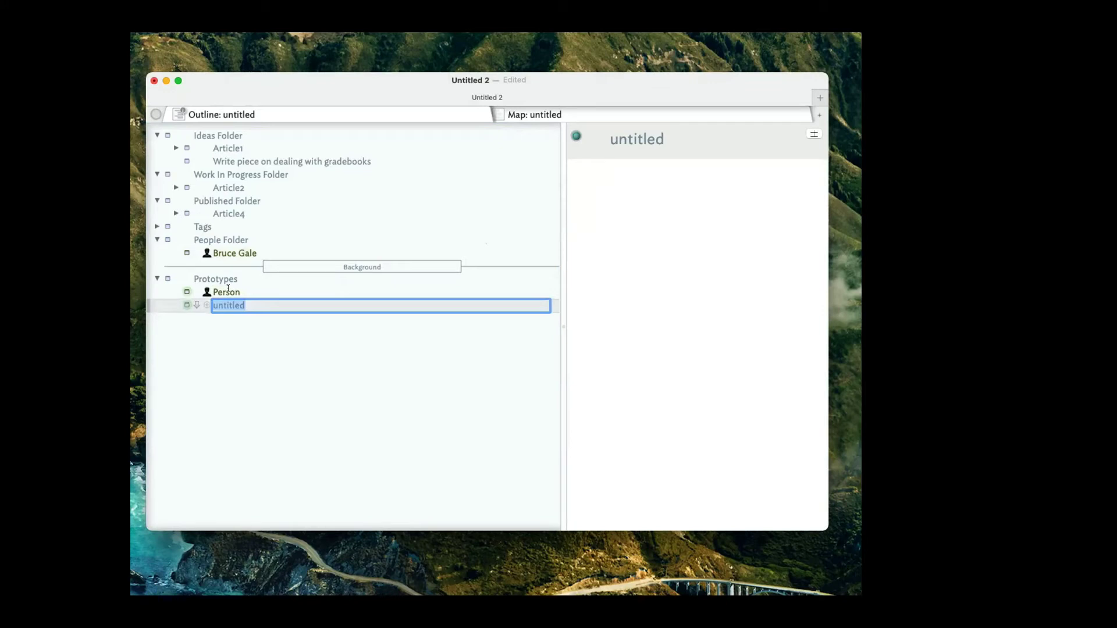
text(pFolder)
key(Return)
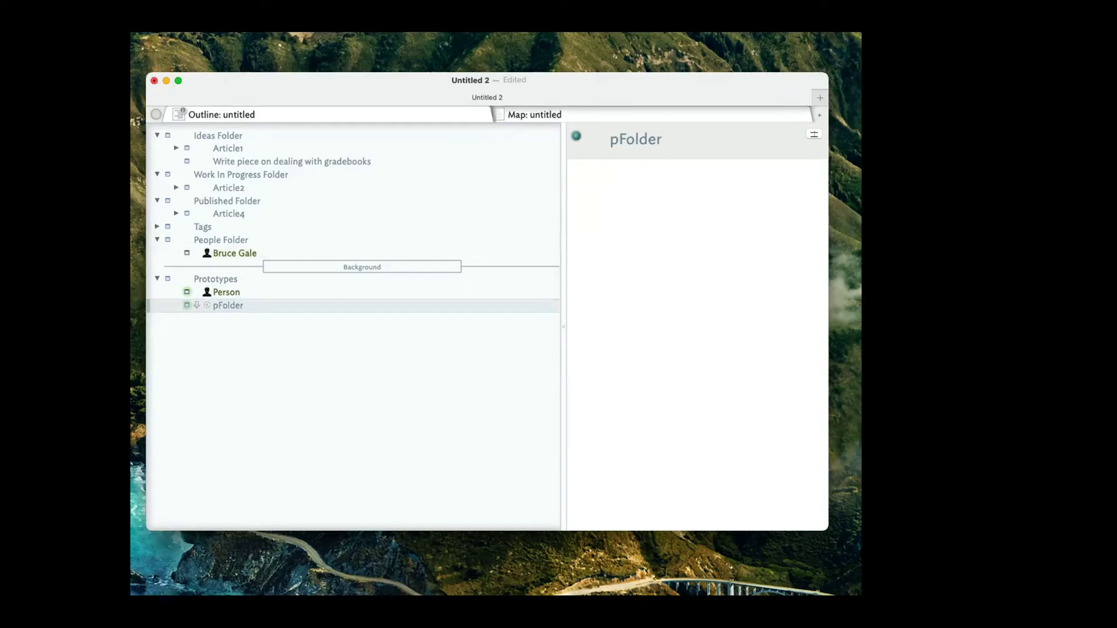
click(207, 306)
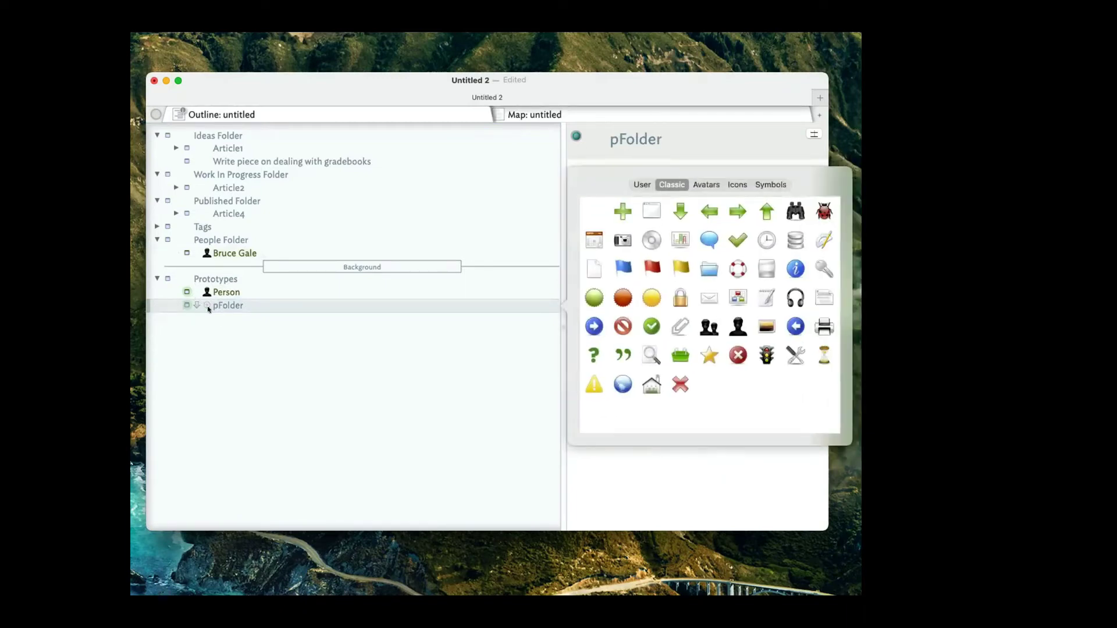
click(709, 269)
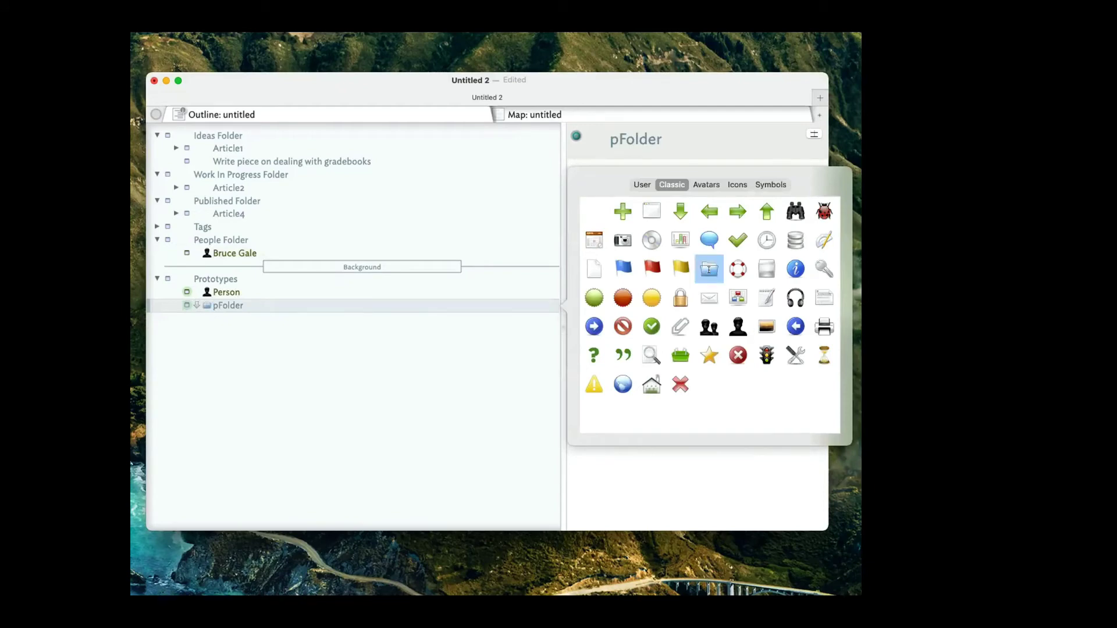
click(292, 342)
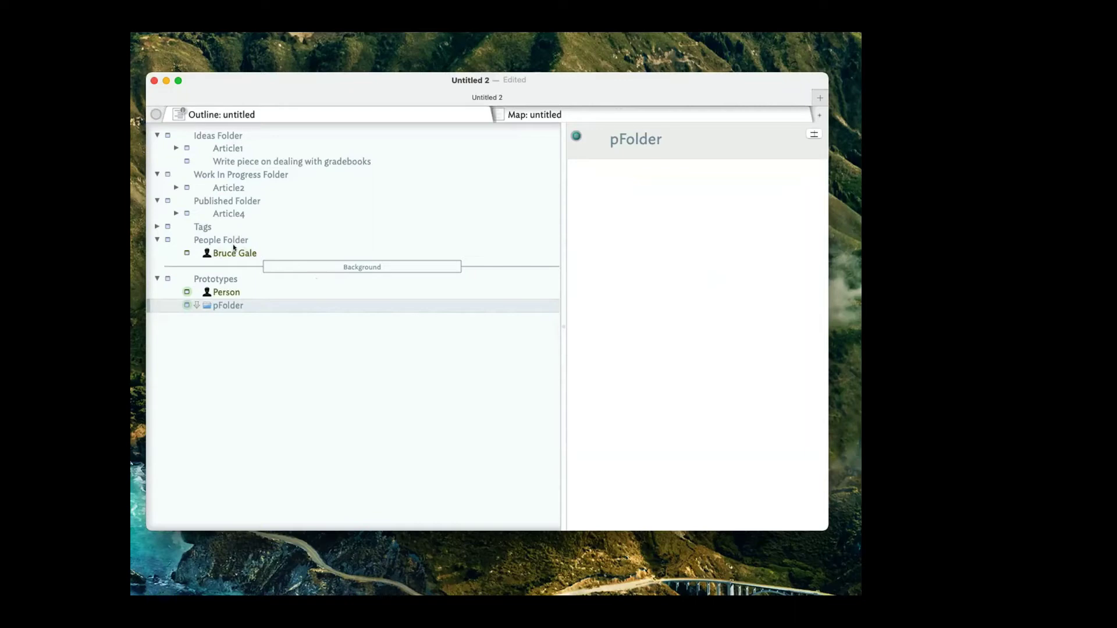
Give Ideas, Work In Progress, Published, Tags and People folders the pFolder prototype.
click(214, 133)
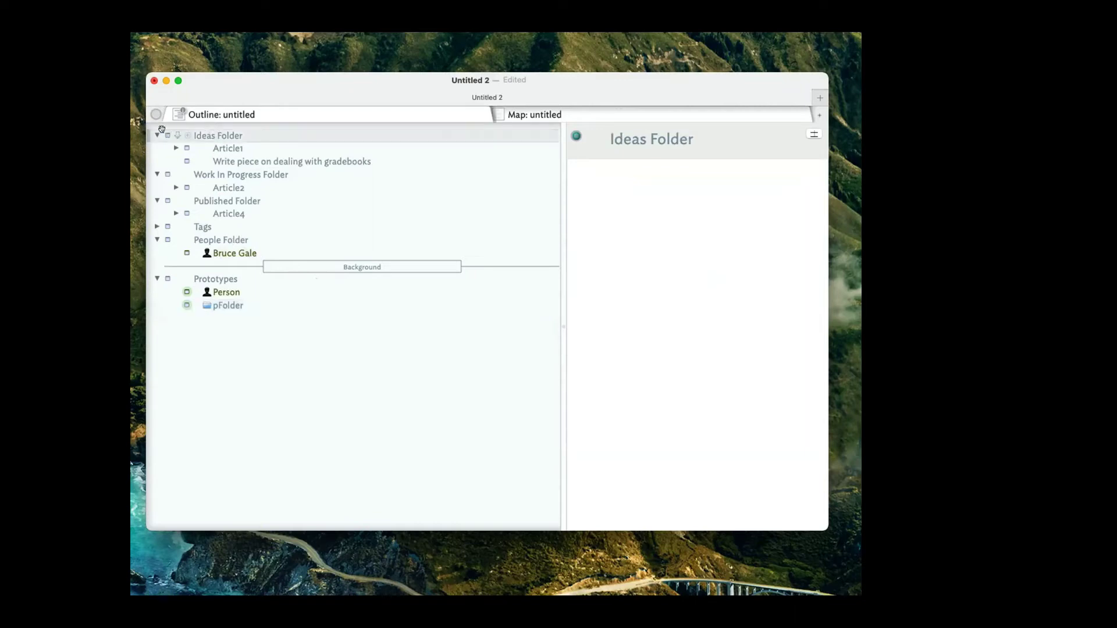
click(188, 135)
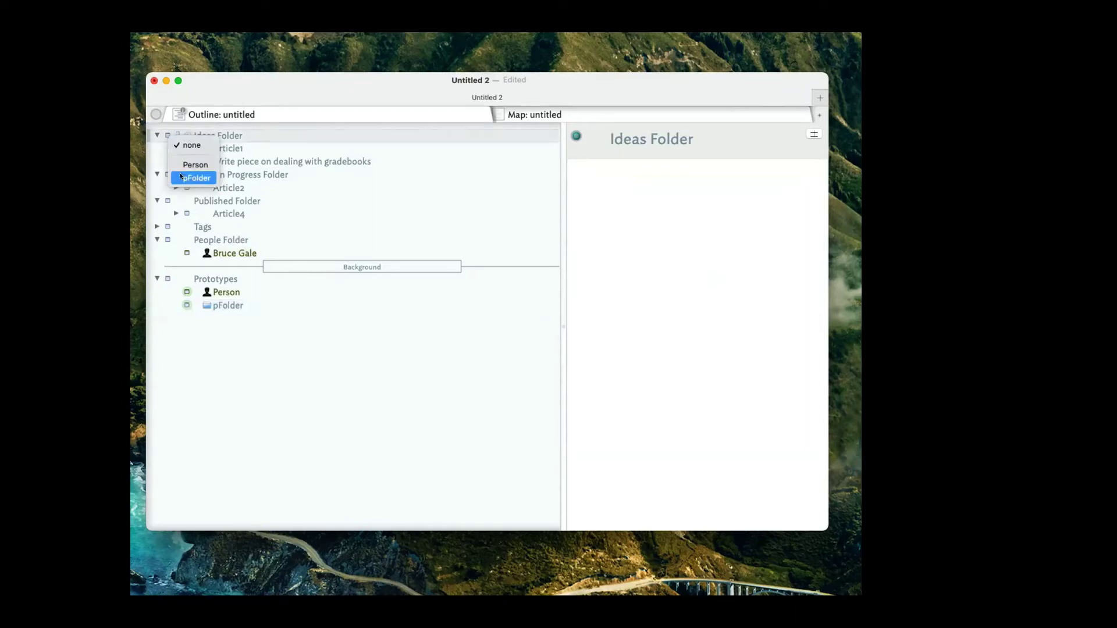
click(168, 177)
click(166, 175)
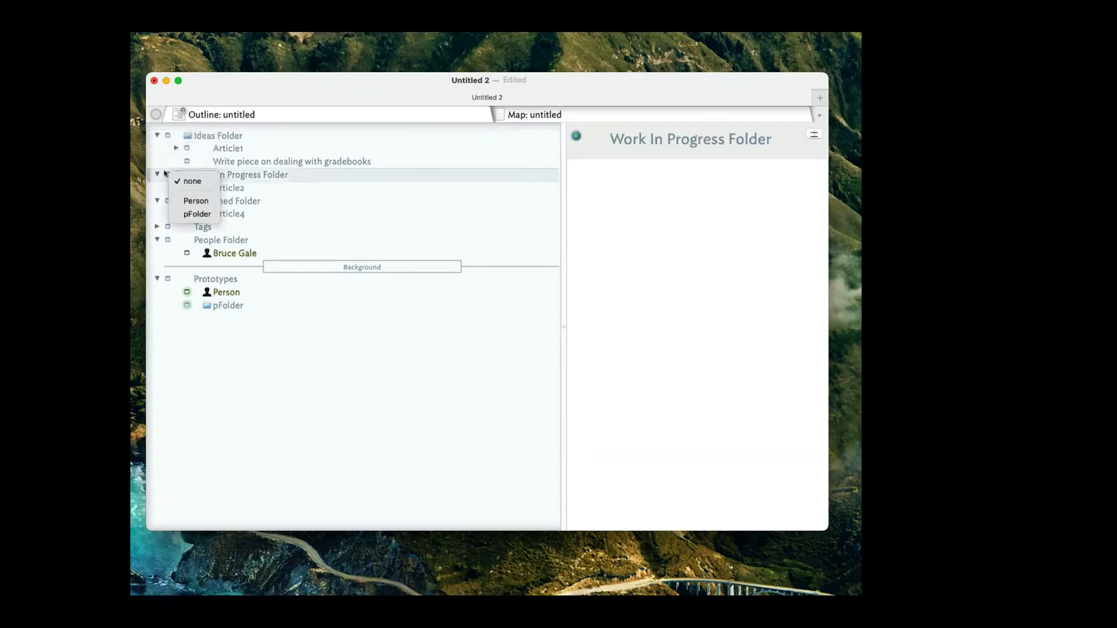
click(170, 214)
click(166, 202)
click(183, 236)
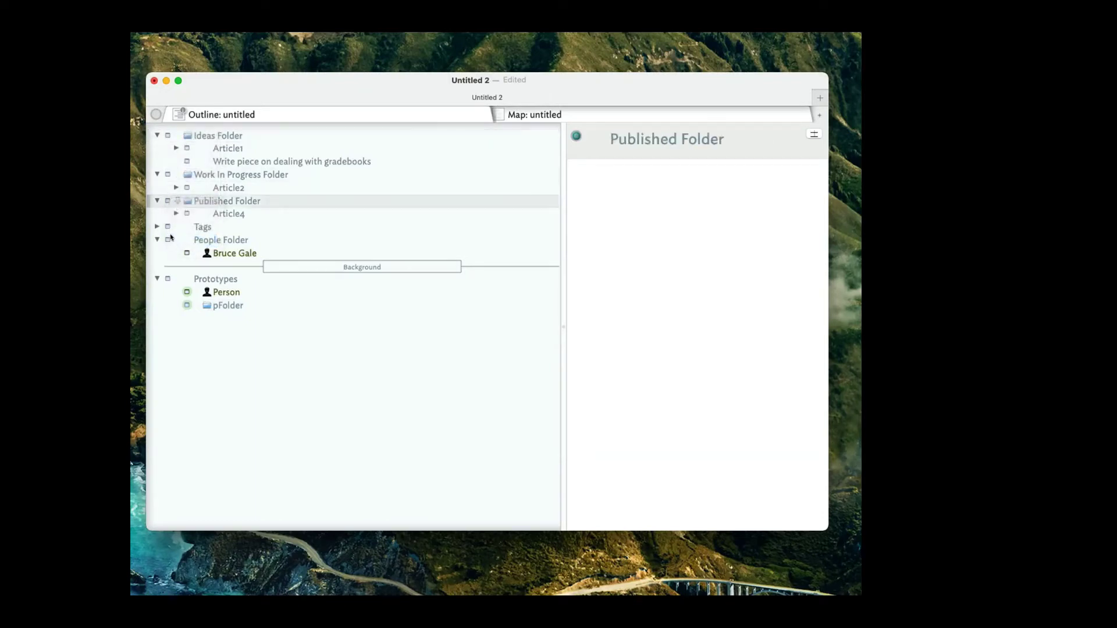
click(169, 227)
click(200, 269)
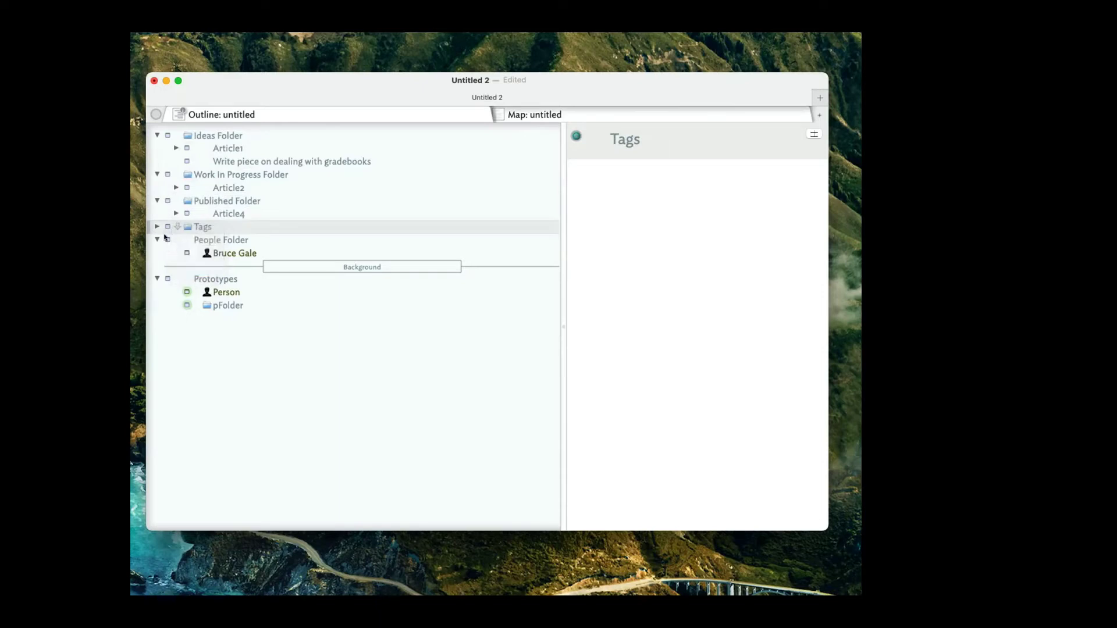
click(167, 240)
click(190, 277)
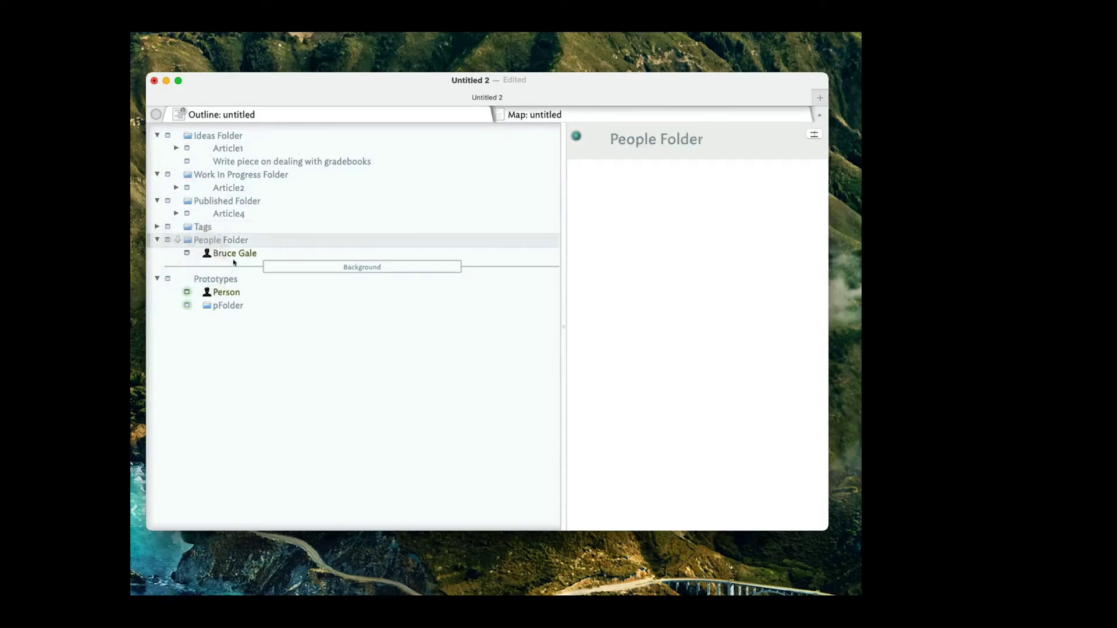
Collapse and re-expand the folders, revealing Article4's children The Piece and Raw data.
click(232, 265)
click(156, 135)
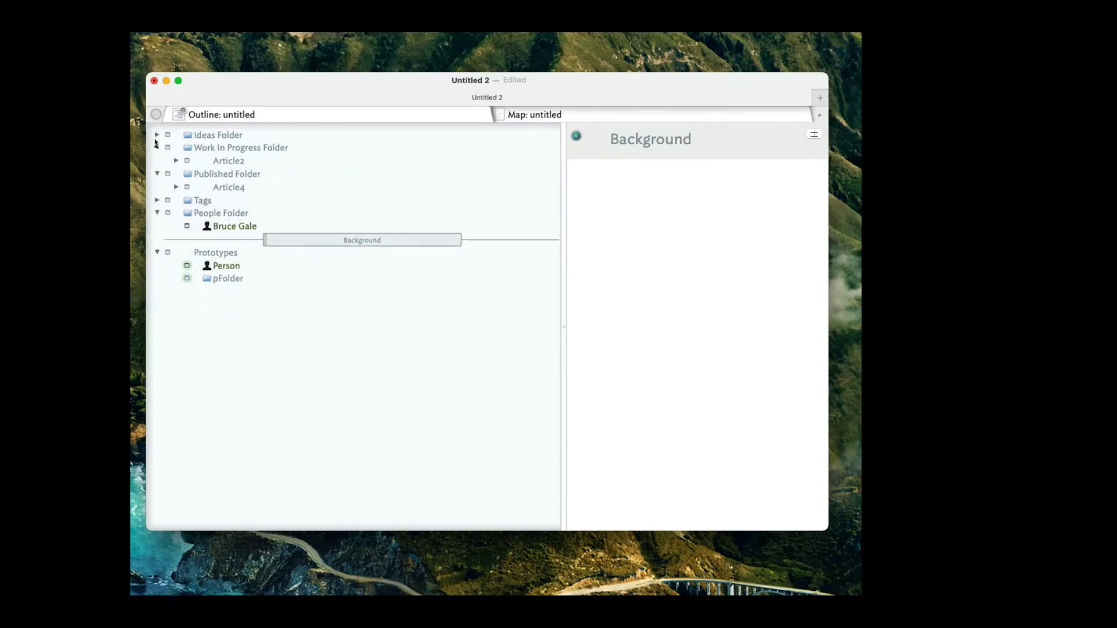
click(157, 148)
click(156, 161)
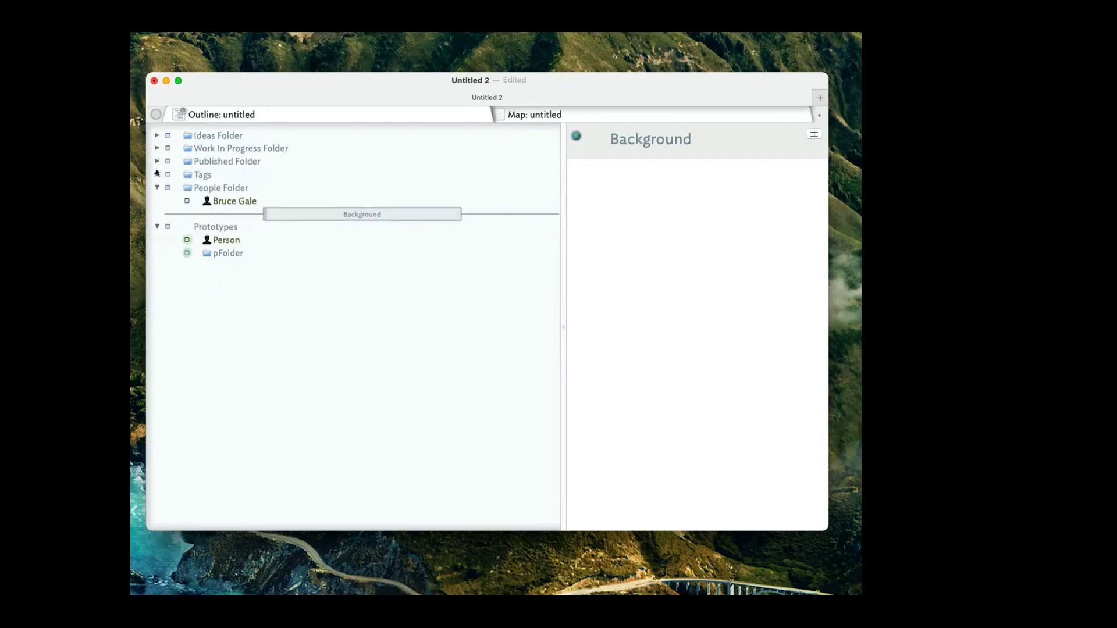
click(156, 174)
click(156, 174)
click(157, 187)
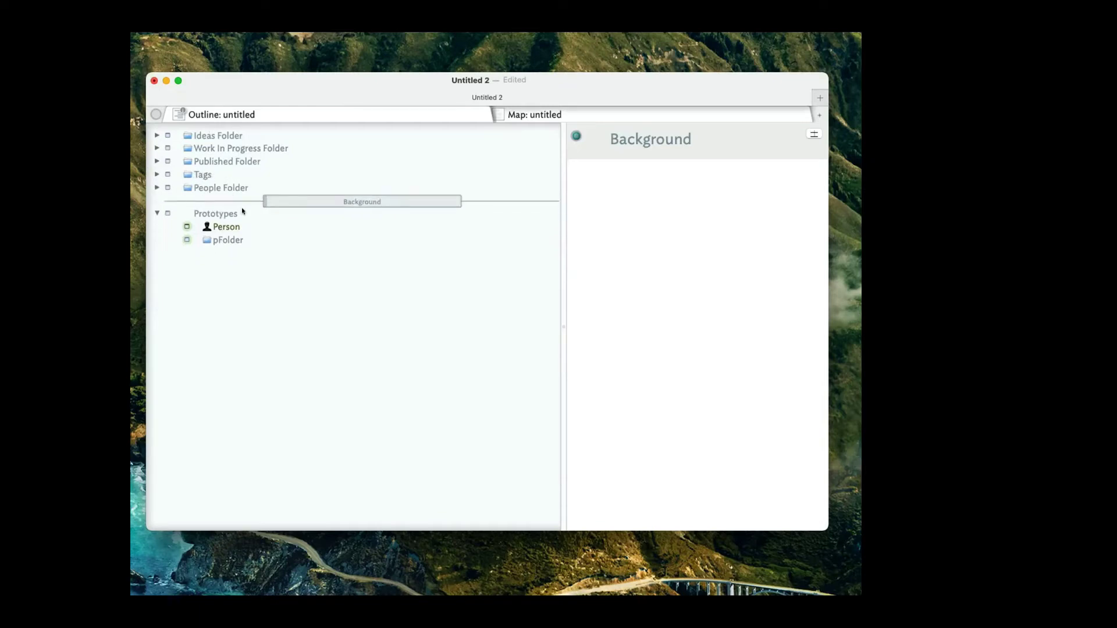
click(157, 188)
click(157, 174)
click(158, 161)
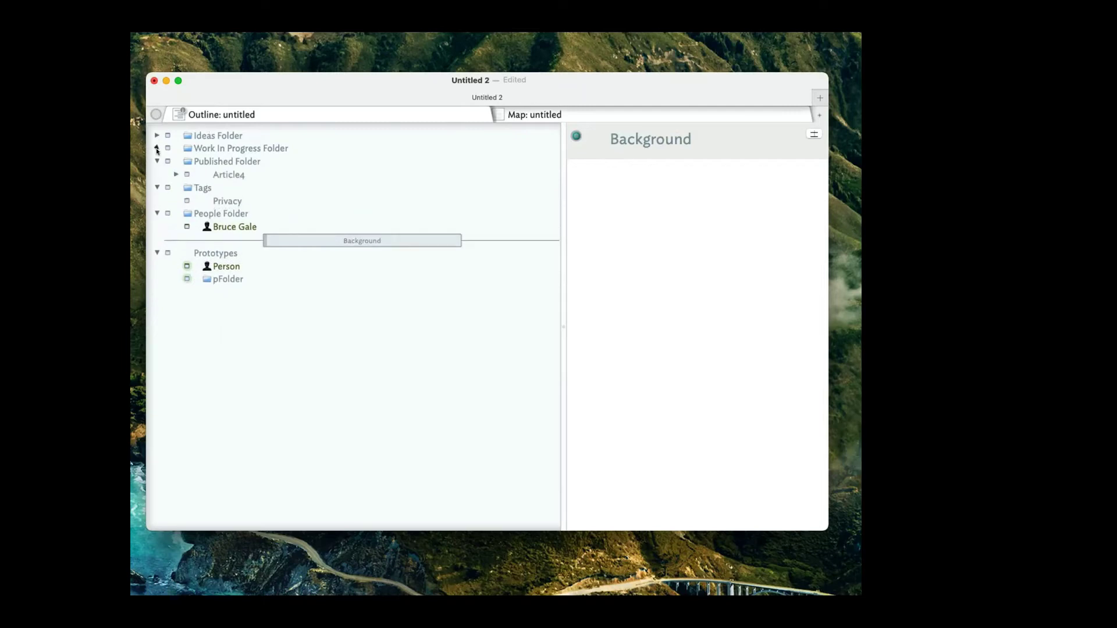
click(157, 148)
click(157, 135)
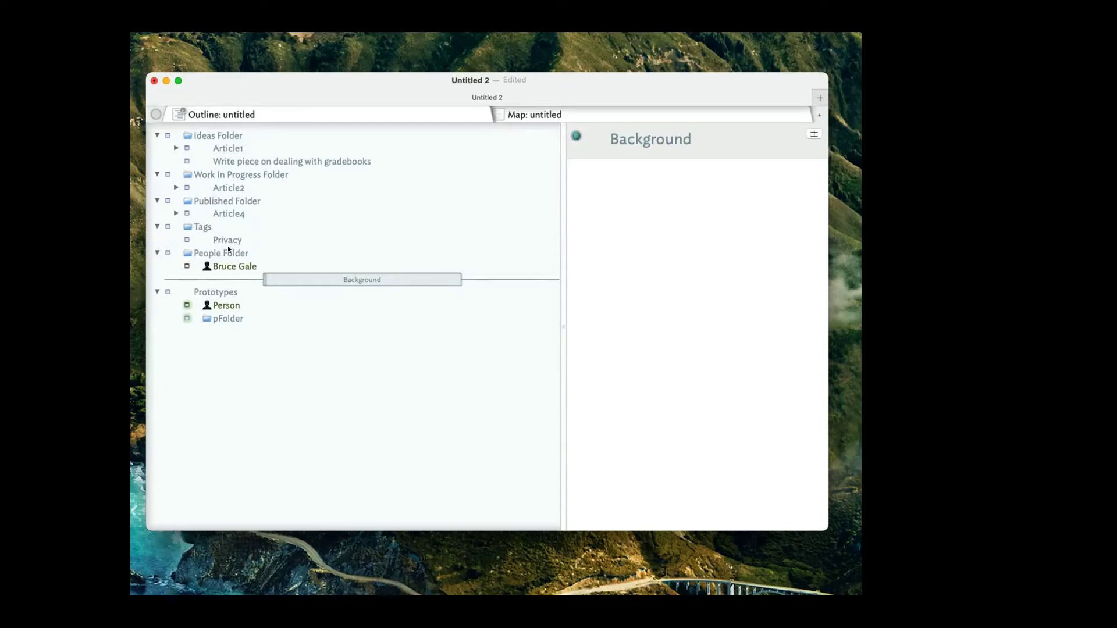
click(176, 214)
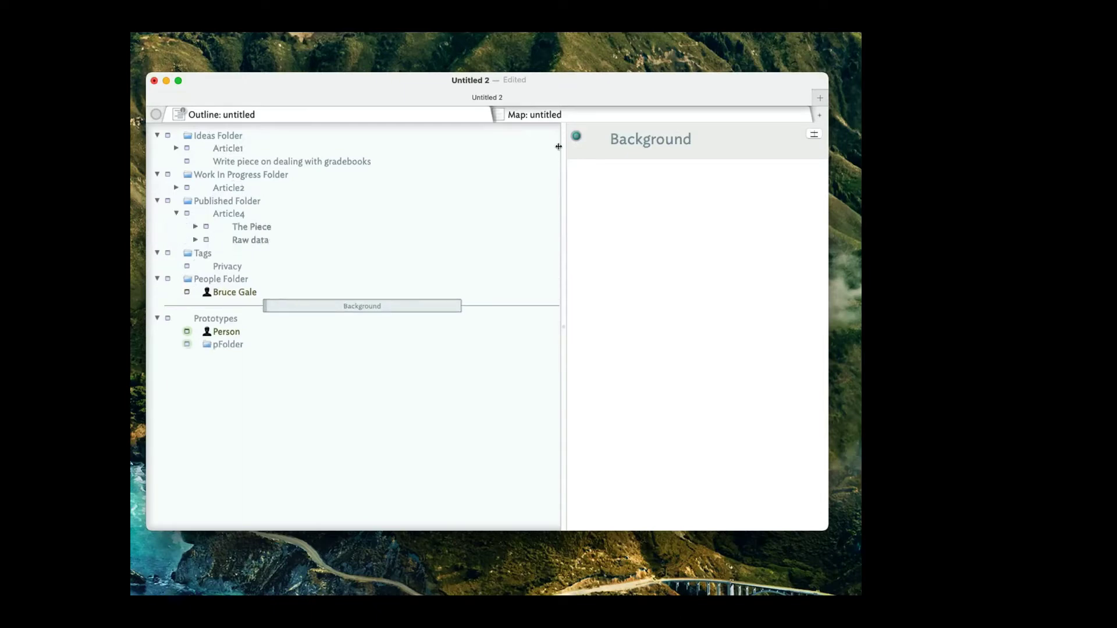
On the map, stack Ideas, Work In Progress, Published, Tags and Prototypes in one column.
click(498, 114)
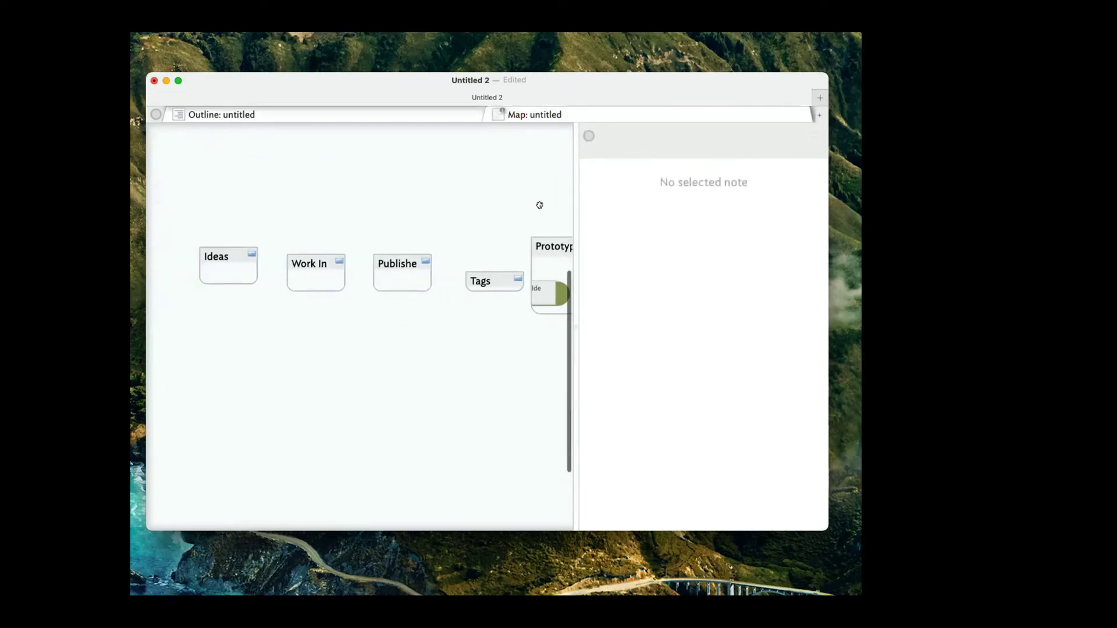
drag(574, 204, 669, 220)
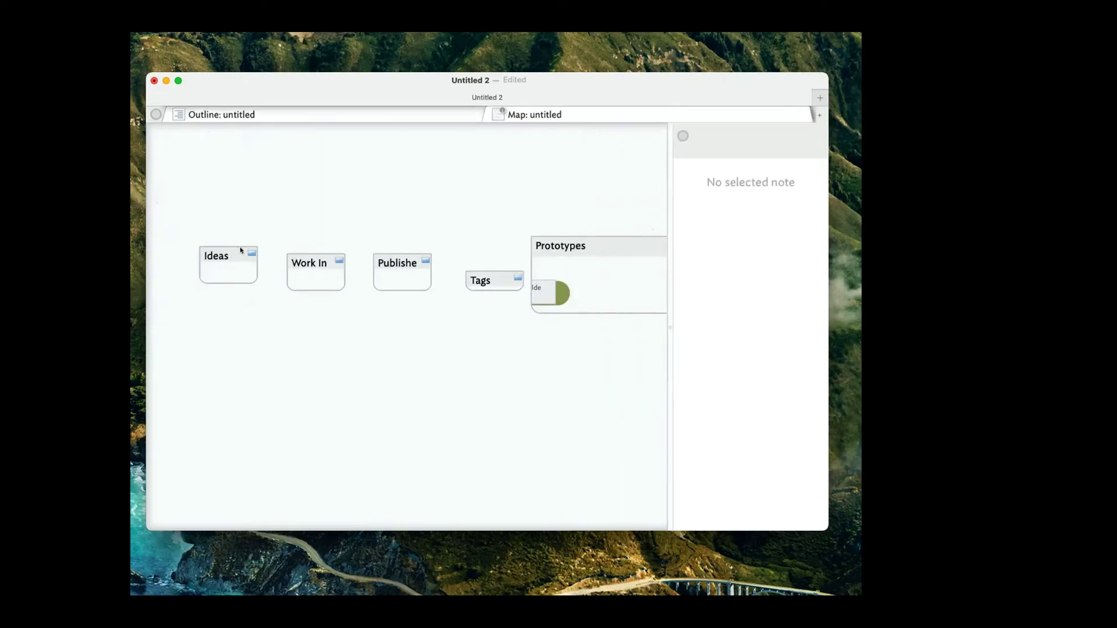
drag(240, 249, 282, 171)
drag(325, 265, 280, 238)
drag(398, 264, 295, 289)
drag(492, 280, 303, 341)
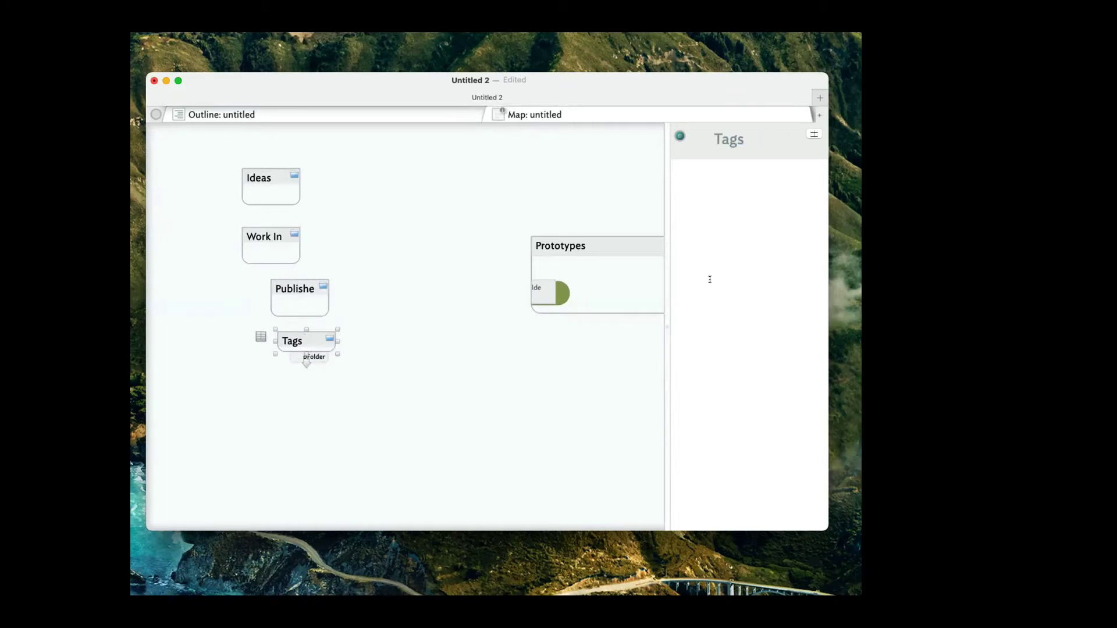
drag(613, 243, 279, 396)
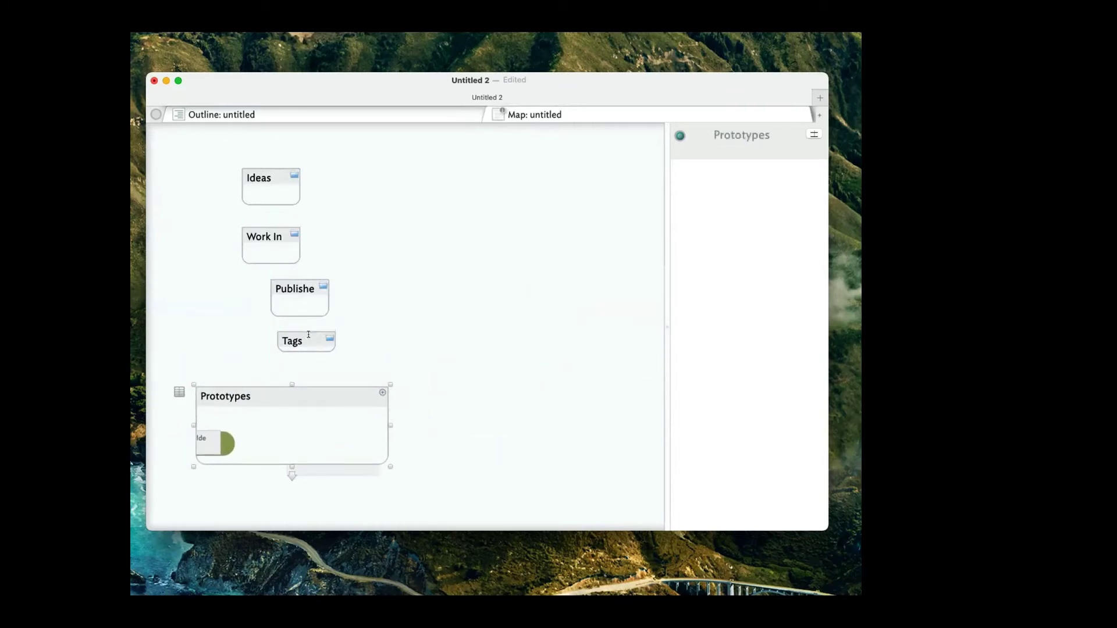
drag(302, 342, 228, 345)
drag(307, 298, 254, 288)
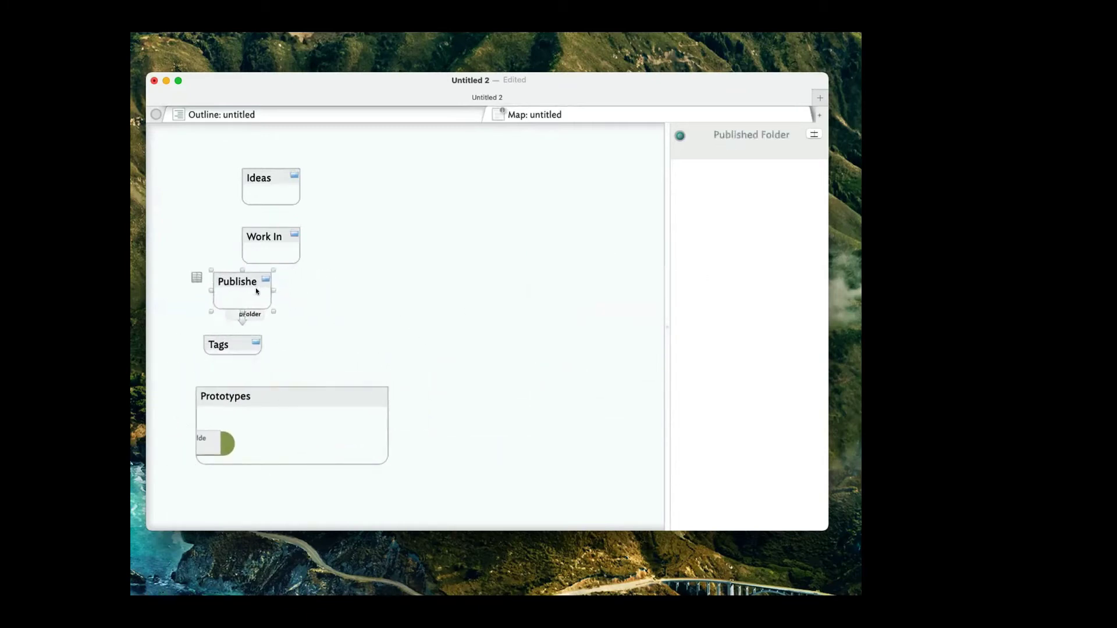
drag(279, 245, 241, 230)
drag(269, 175, 252, 182)
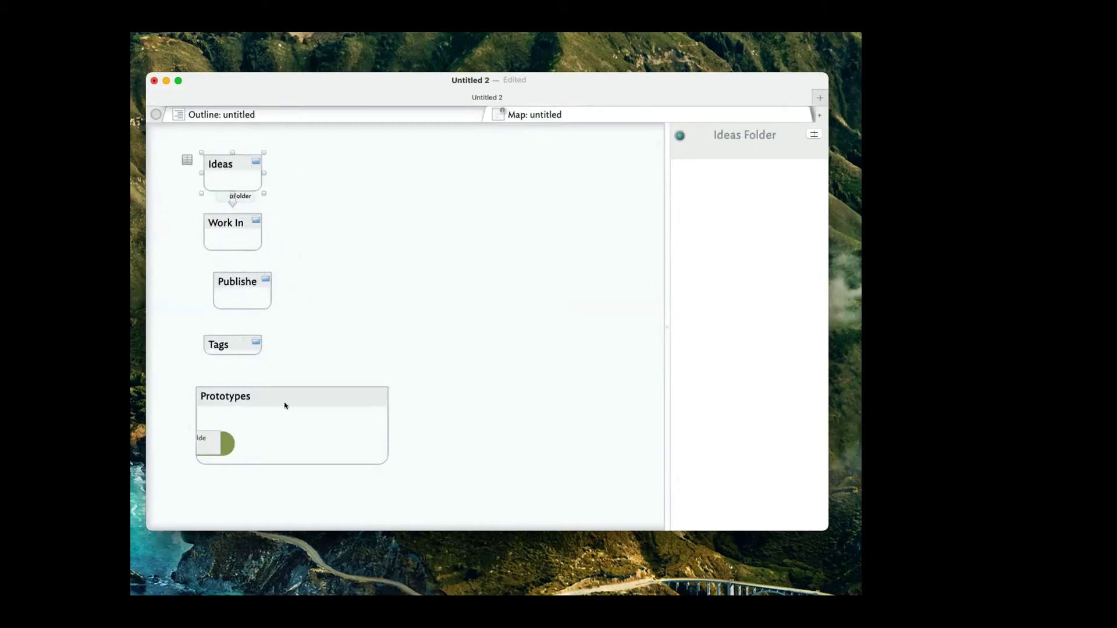
click(389, 116)
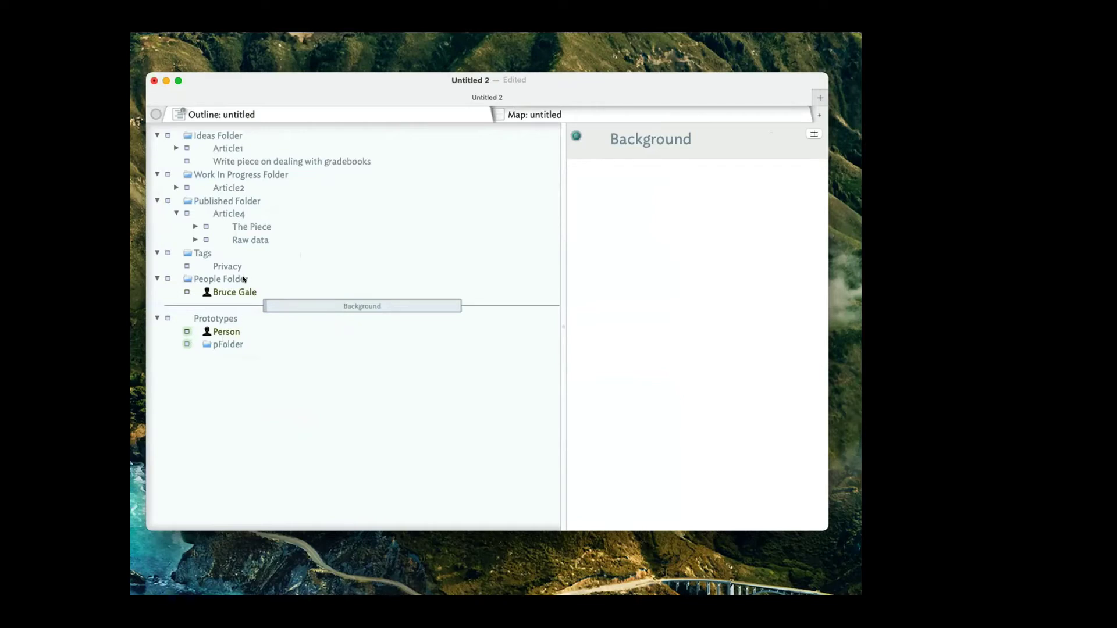
click(230, 346)
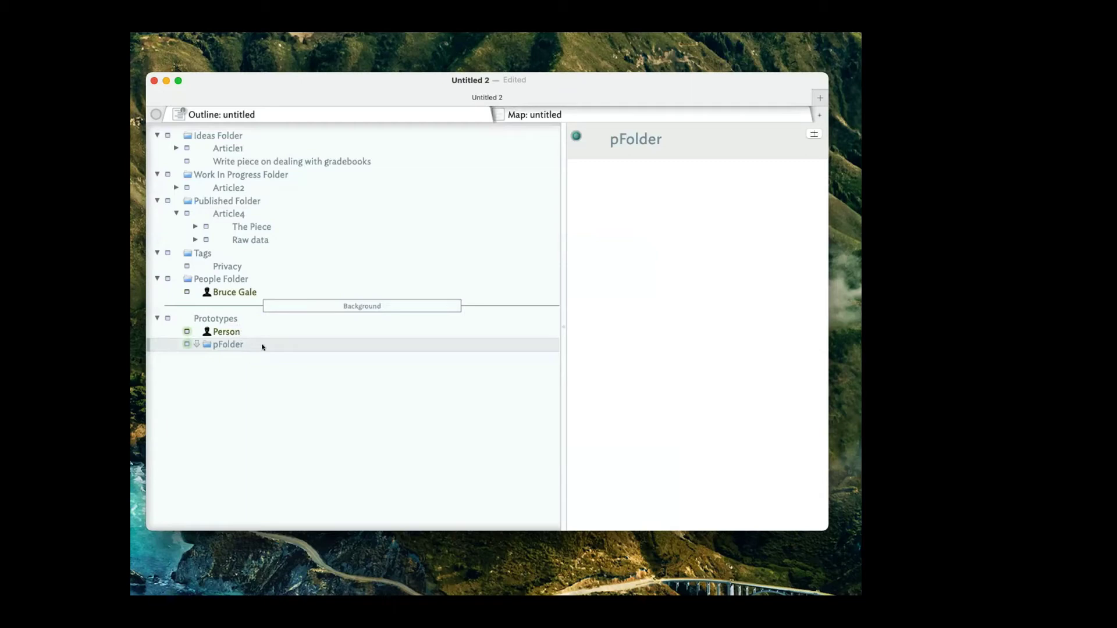
Add the pArticle and pTags prototypes below pFolder, then bring up pArticle's key attributes picker.
key(Return)
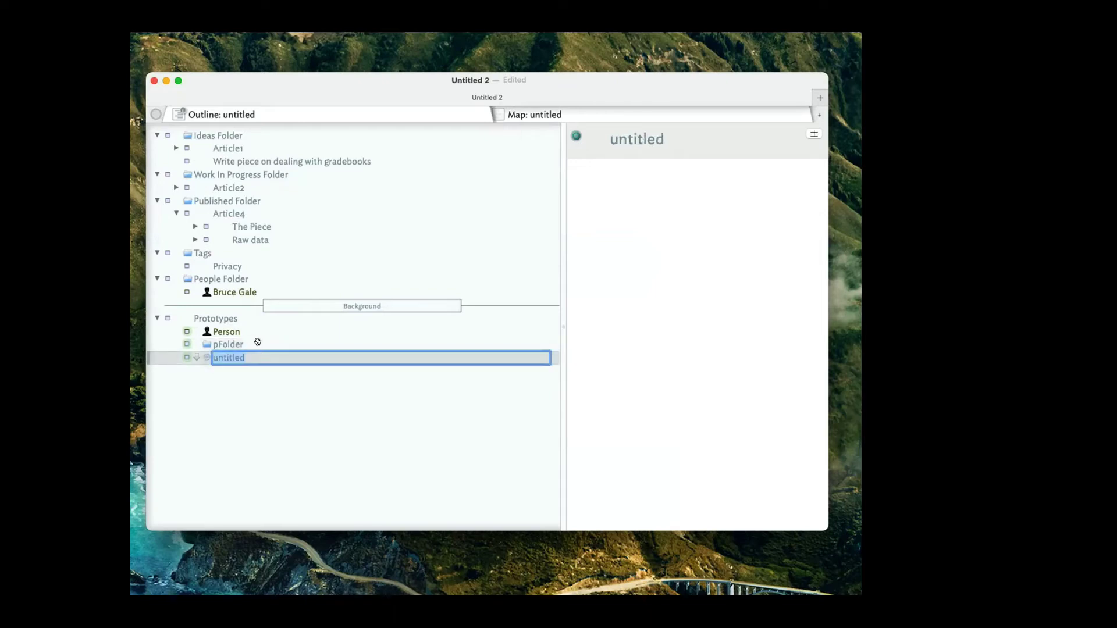
text(pArticle)
key(Return)
key(Return)
text(p)
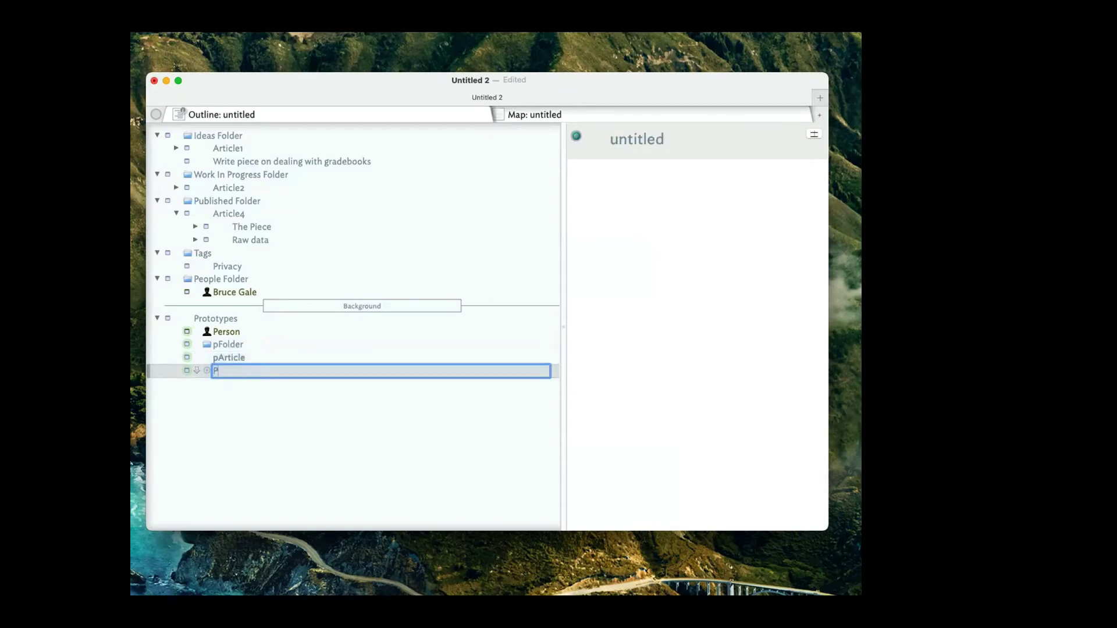
text(Tags)
key(Return)
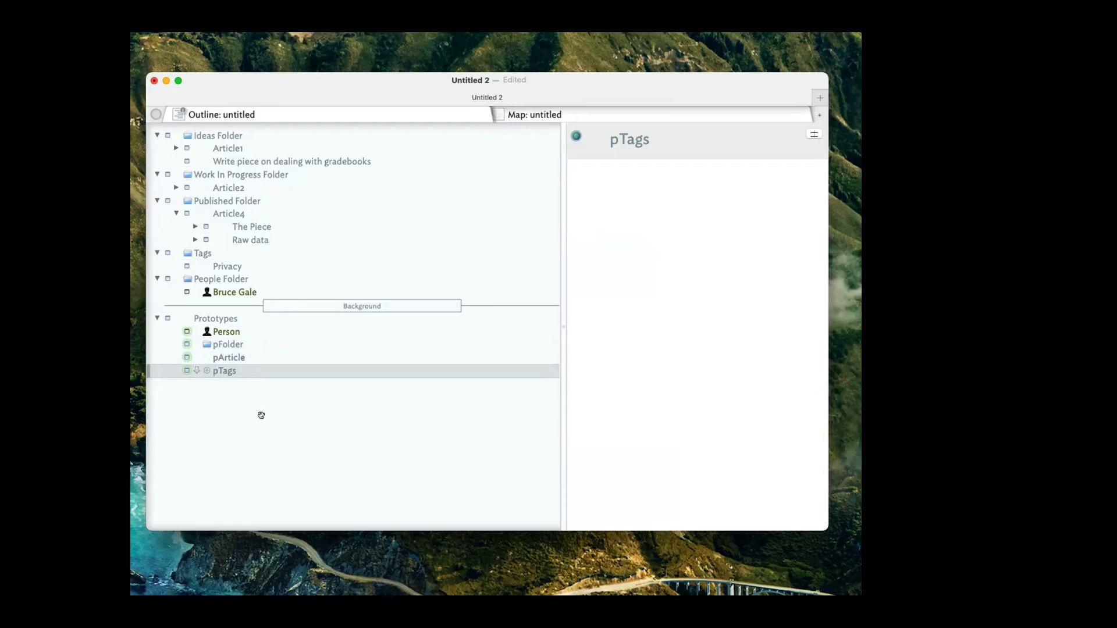
click(230, 357)
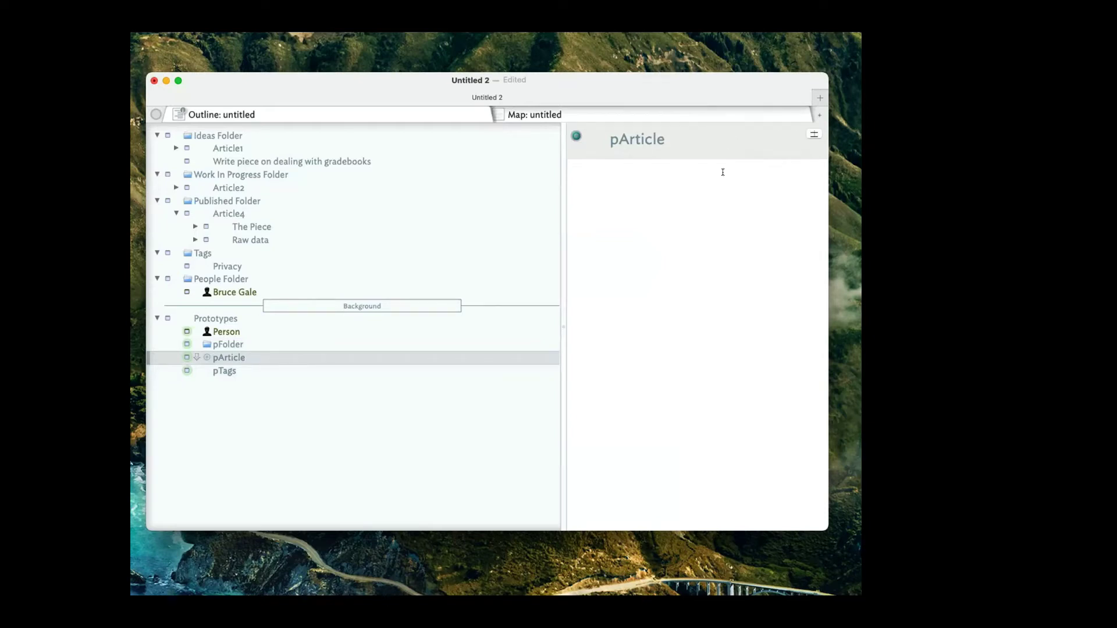
click(813, 134)
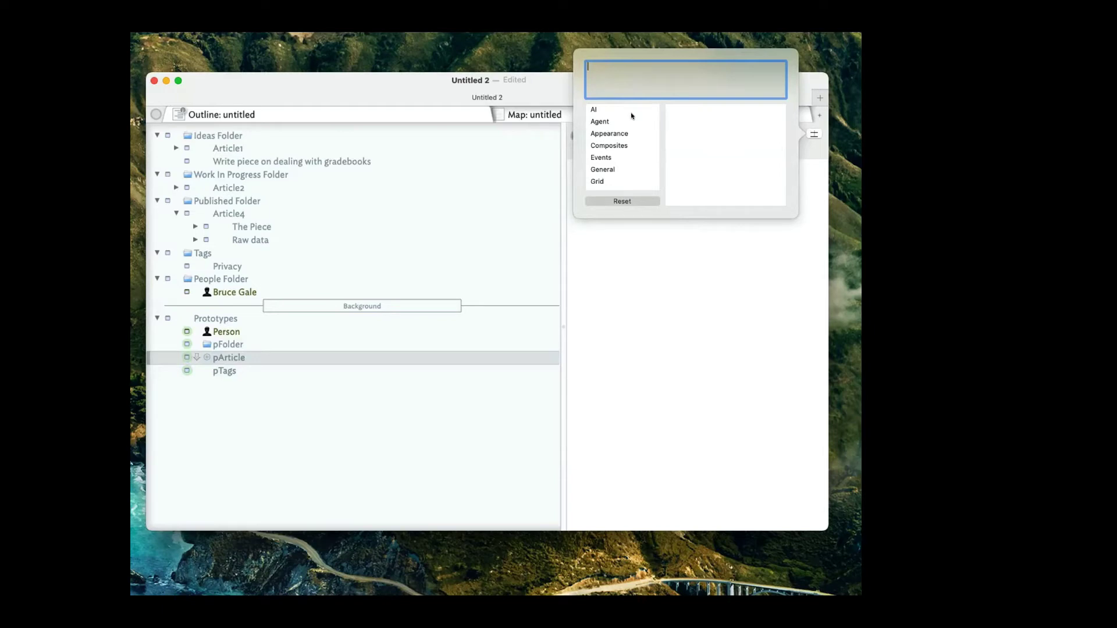
Add Type, Status and Priority as pArticle key attributes, correcting the misspelled Priorty.
text(Type)
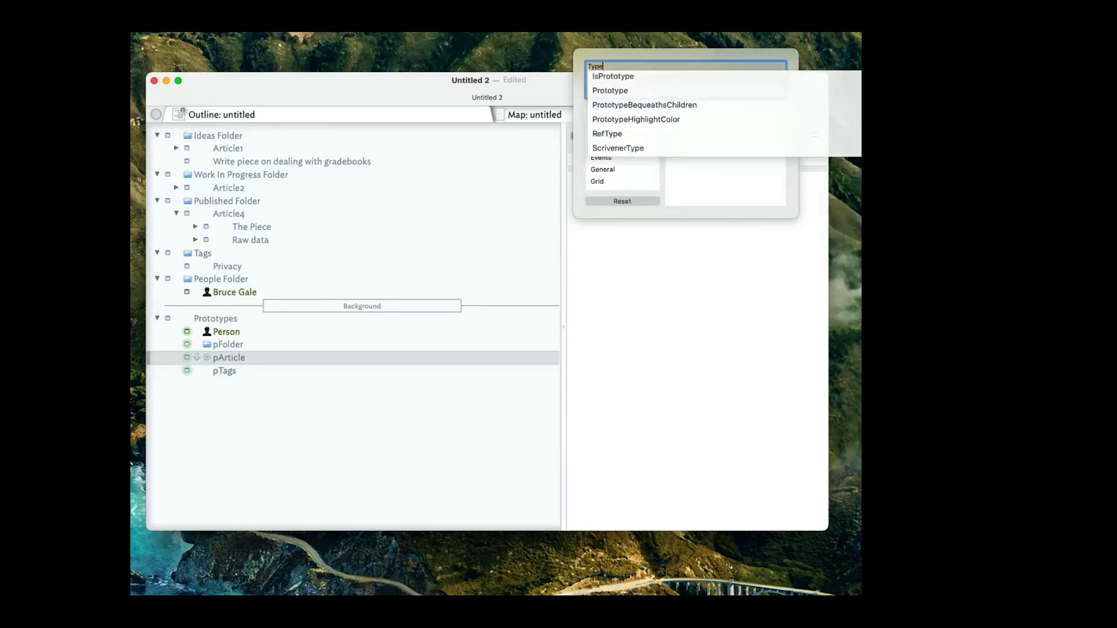
key(Return)
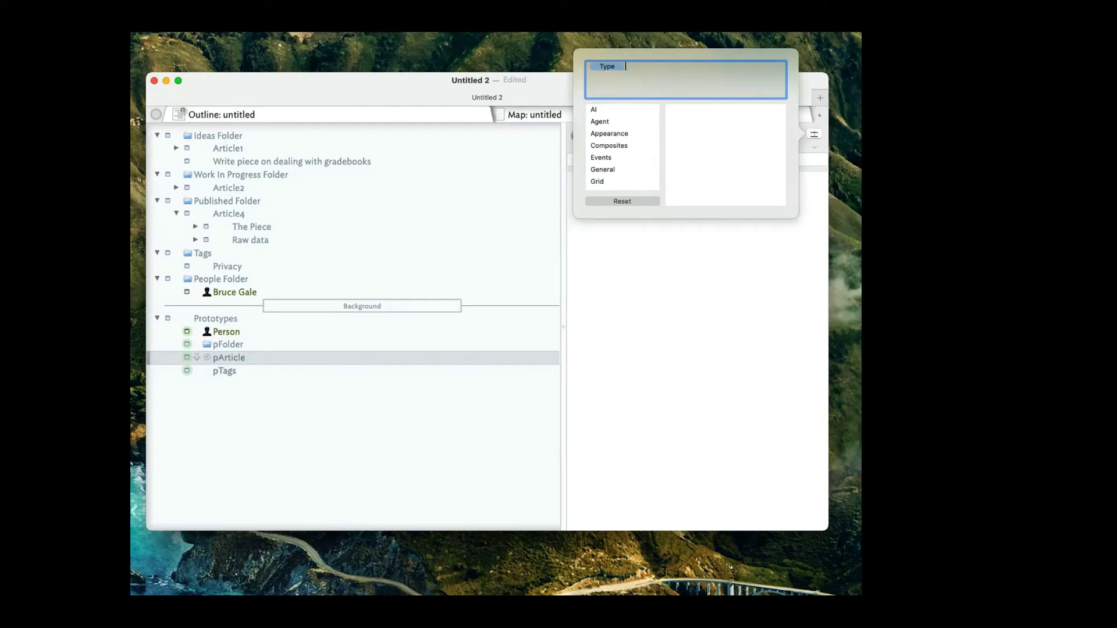
text(St)
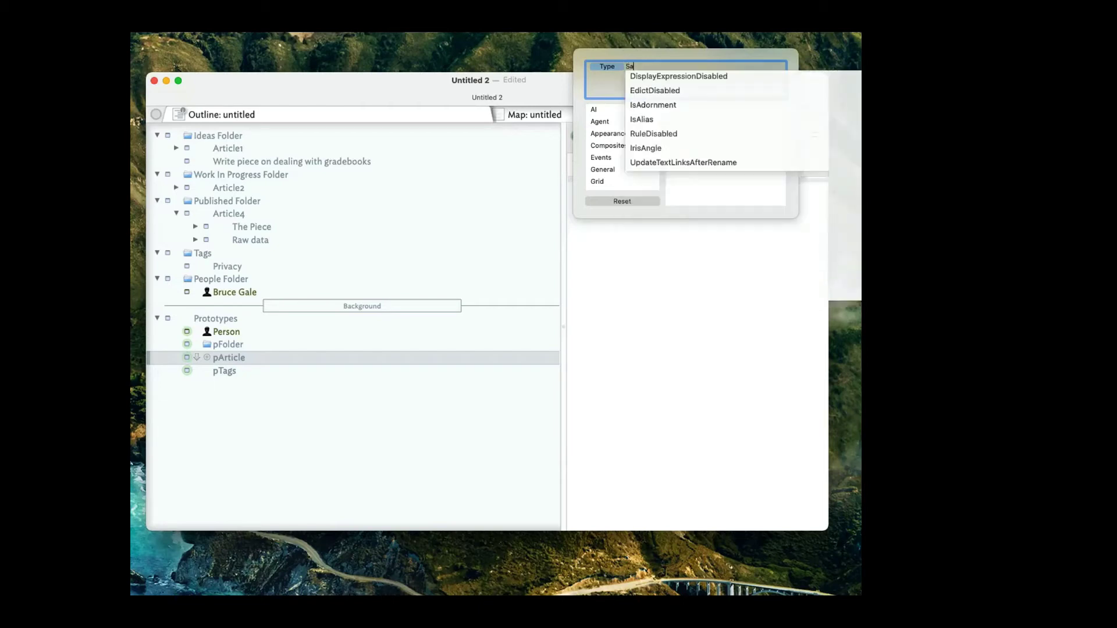
text(a)
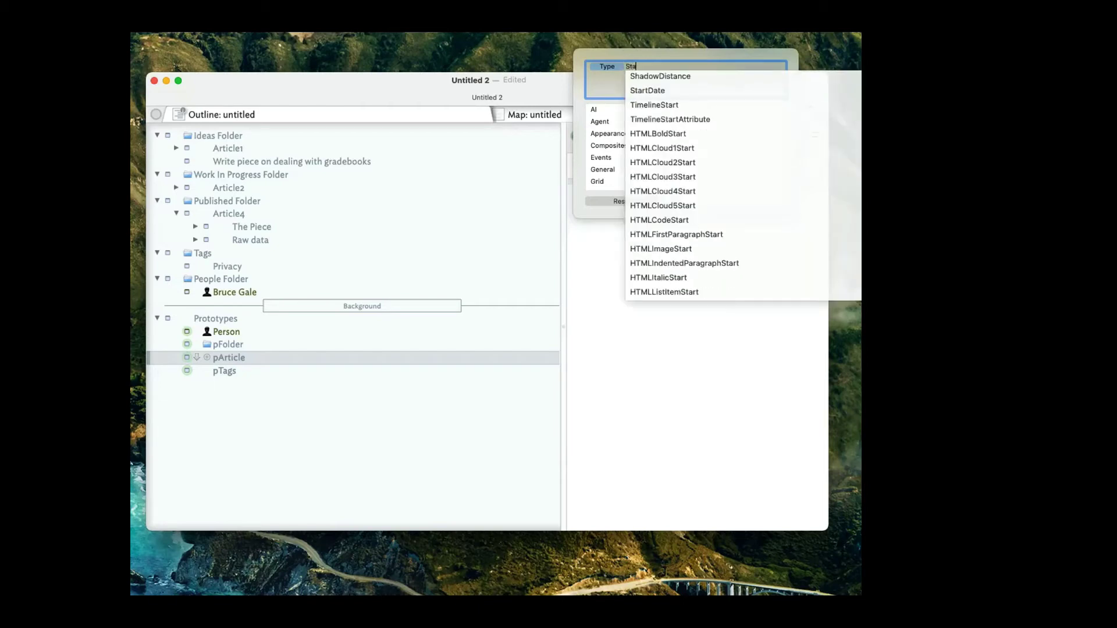
text(tus)
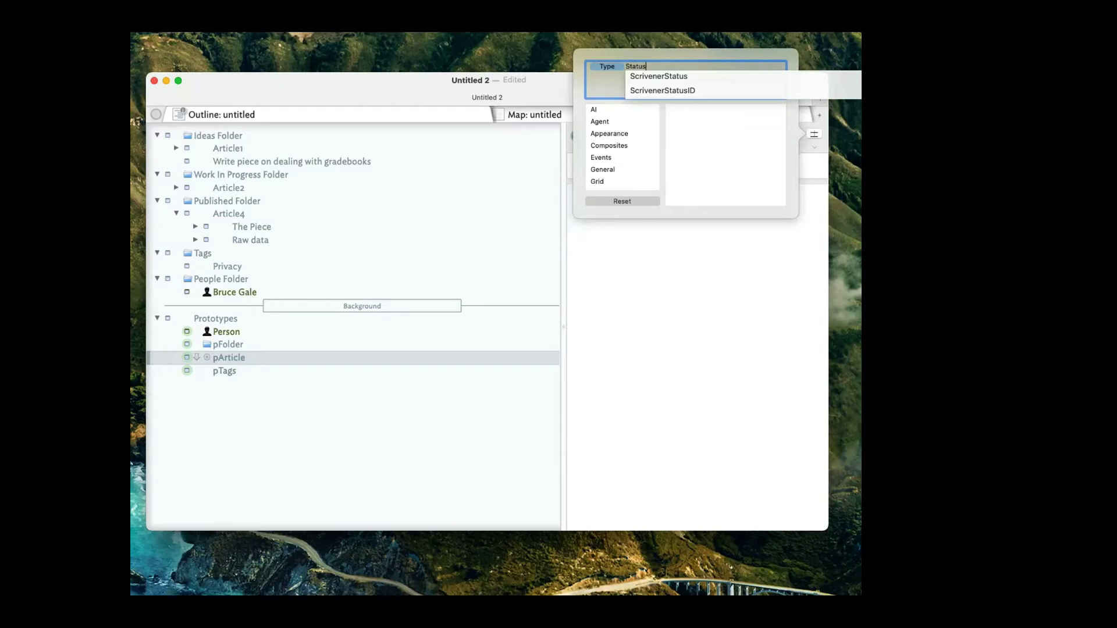
key(Return)
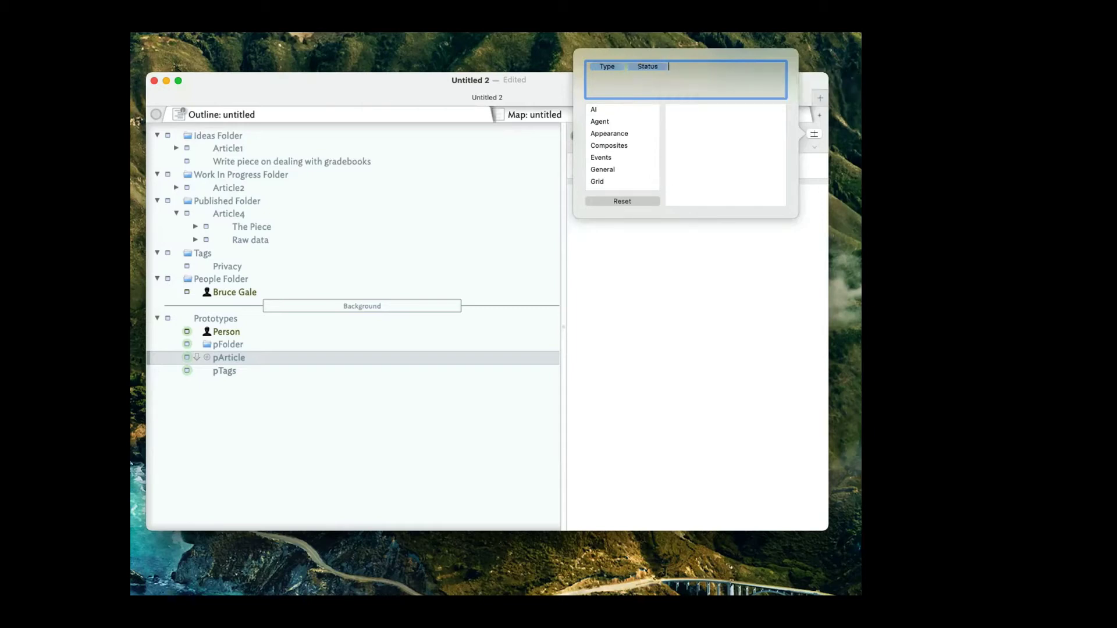
text(Prior)
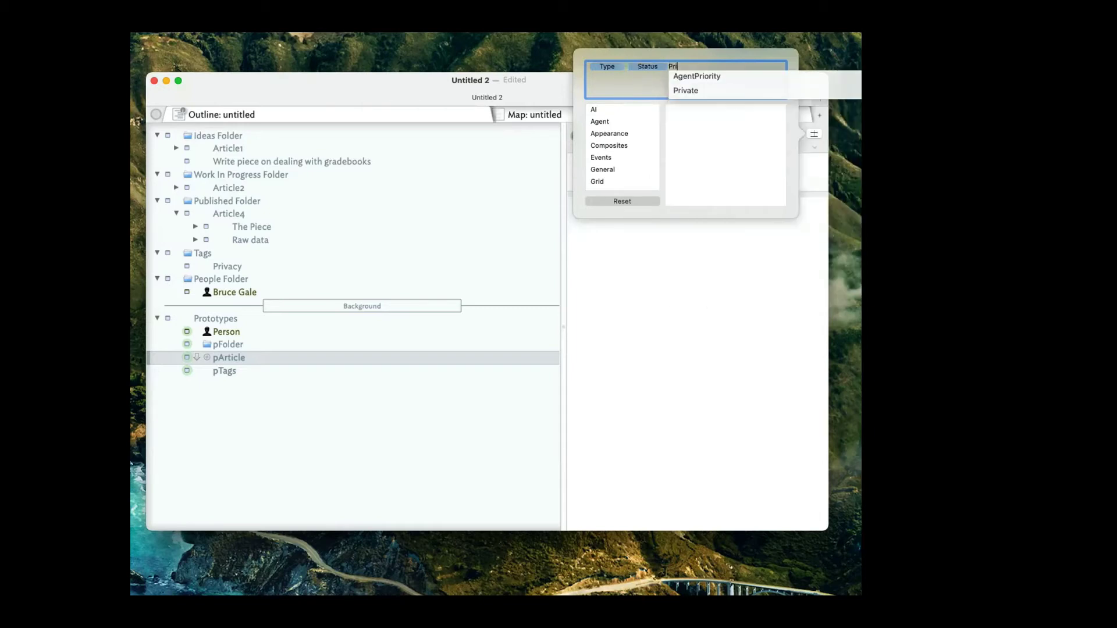
key(BackSpace)
key(BackSpace)
key(BackSpace)
key(BackSpace)
text(riorty)
key(Return)
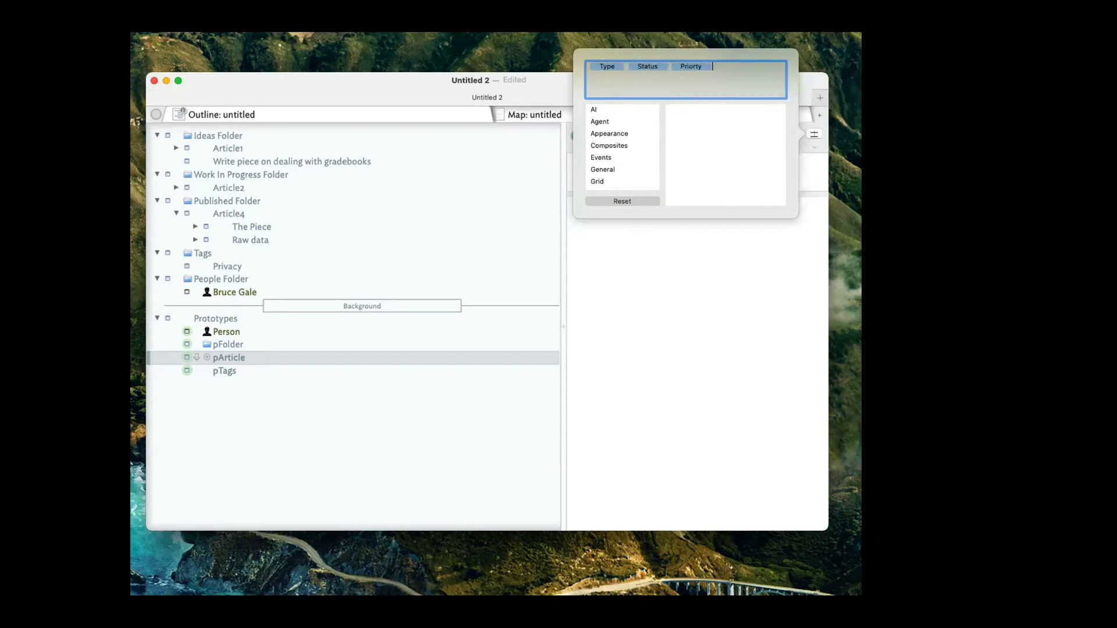
key(BackSpace)
text(Pri)
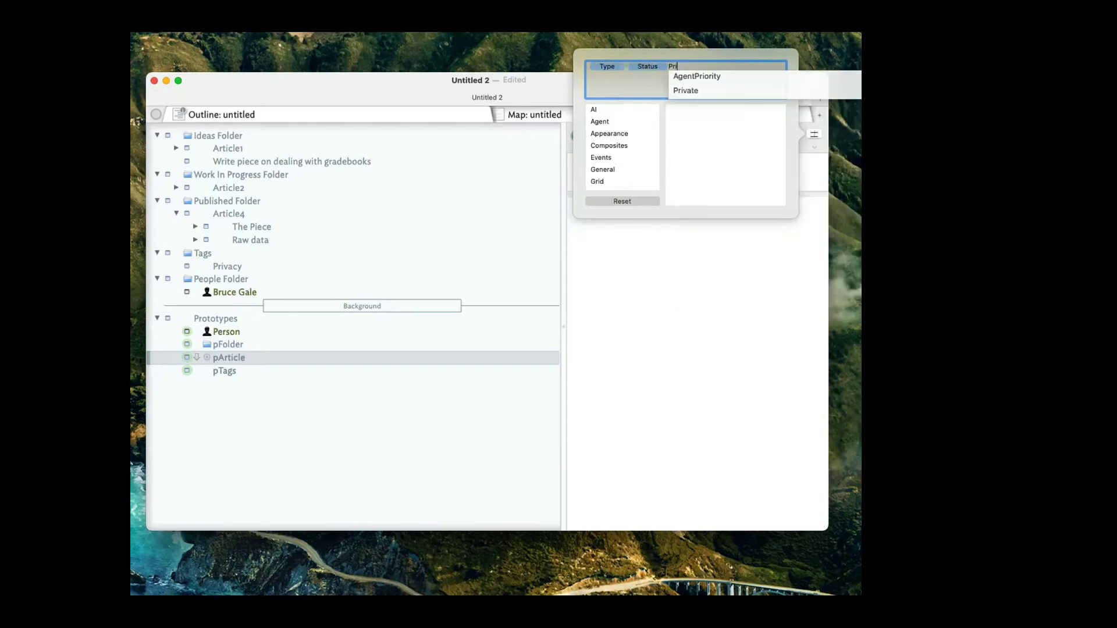
text(ority)
key(Return)
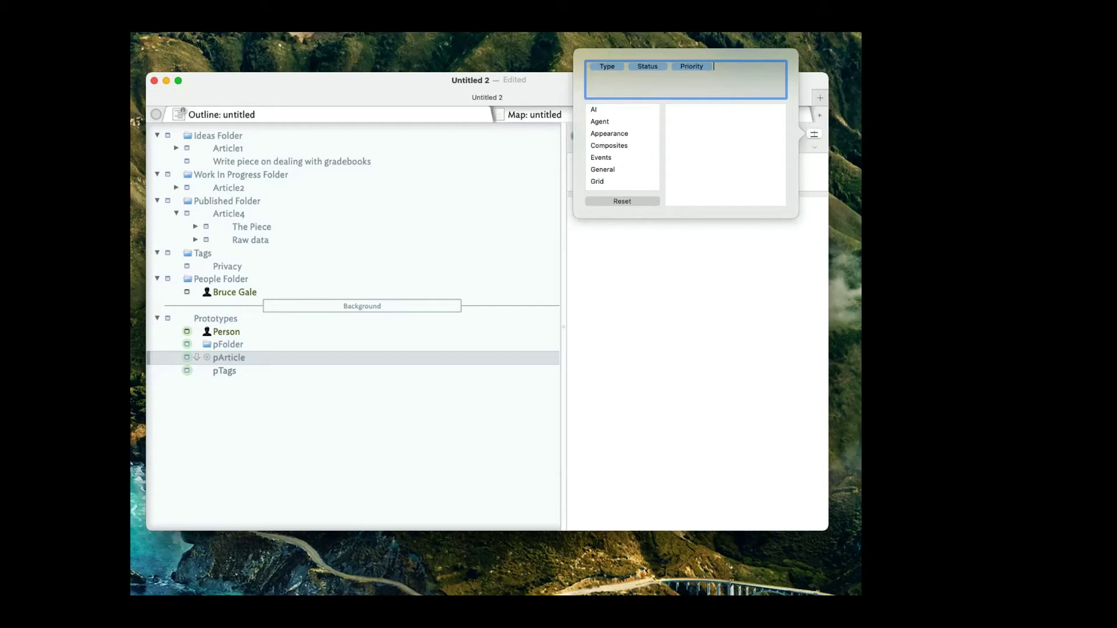
Add DueDate and StartDate from the suggestions, then remove the Style and Genre entries.
text(Due)
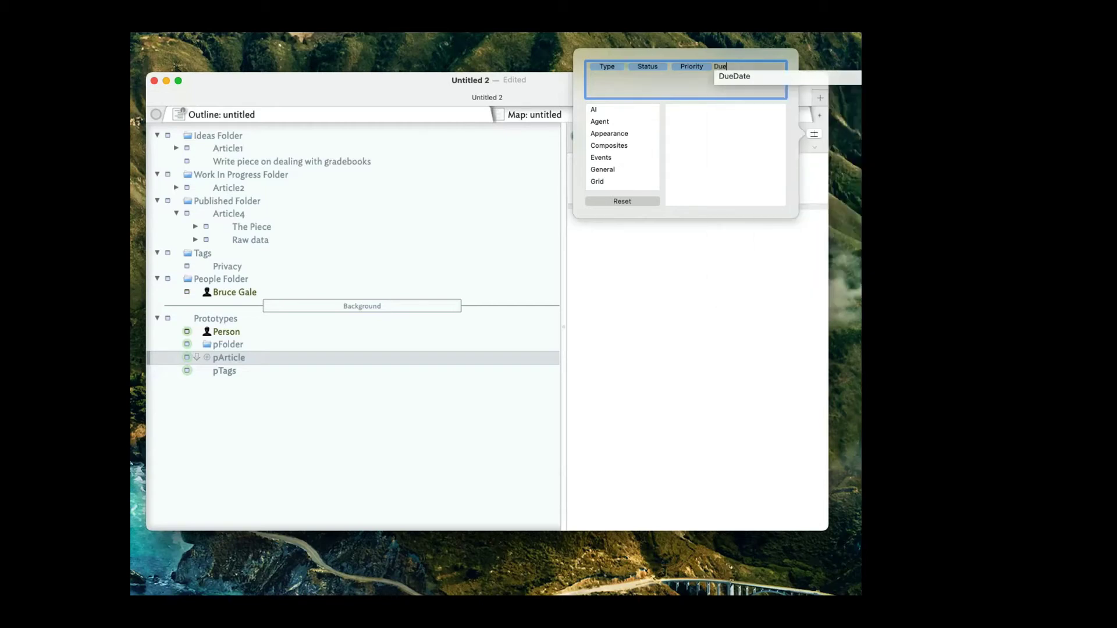
key(Down)
key(Return)
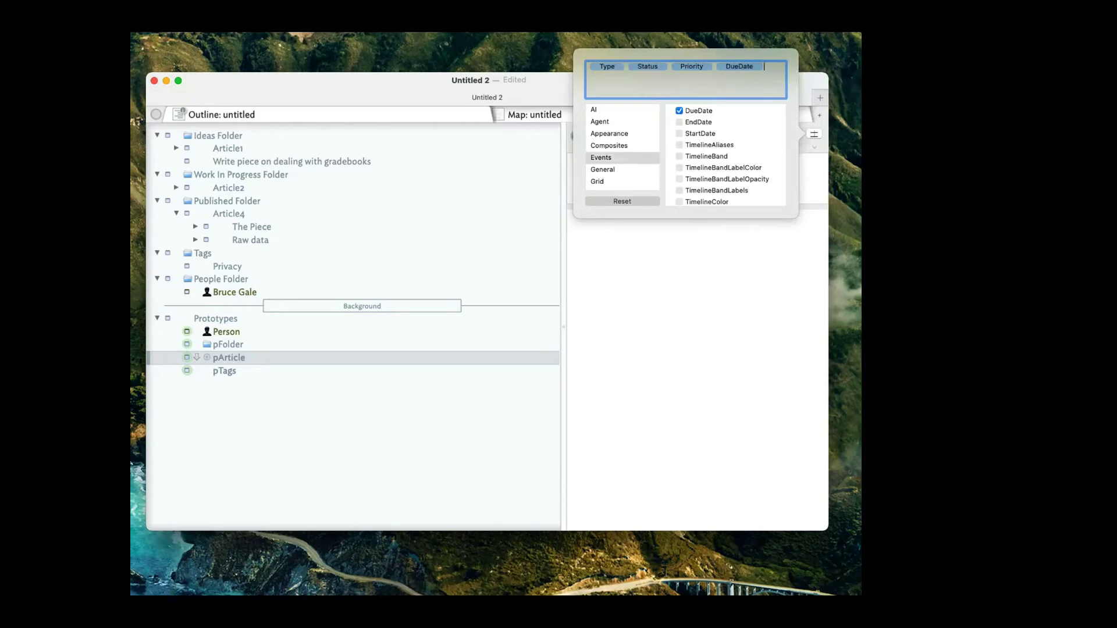
text(Start)
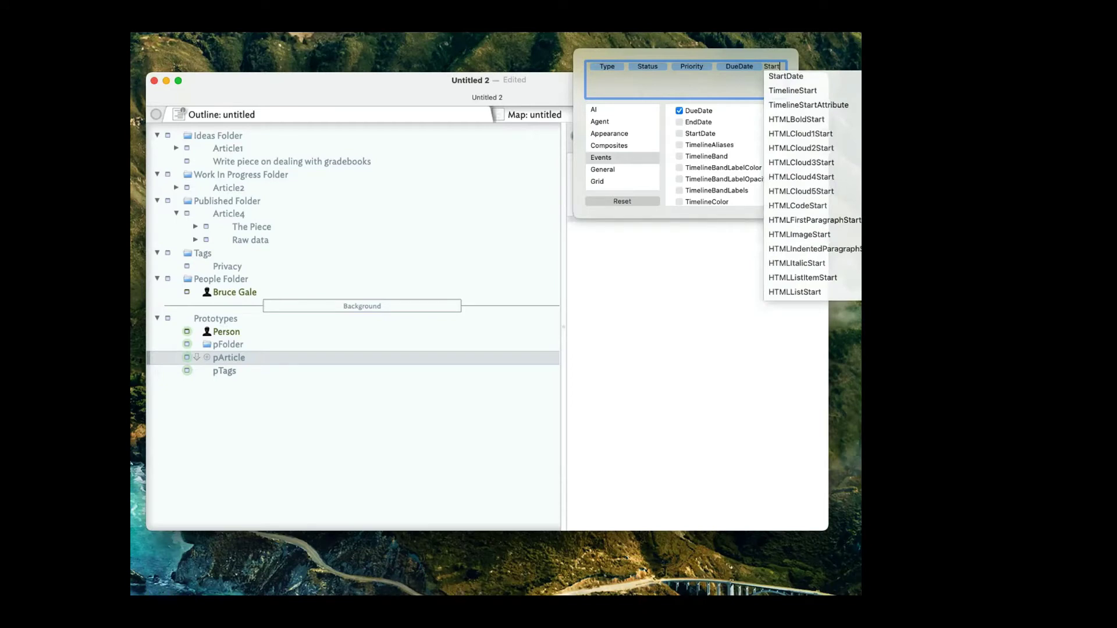
key(Down)
key(Return)
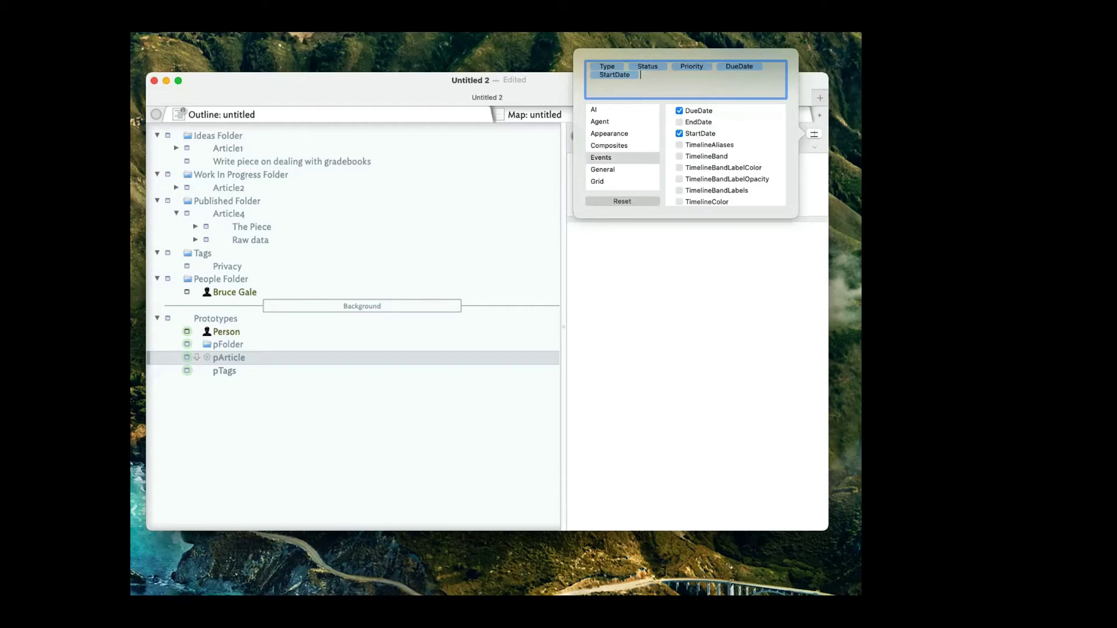
text(G)
key(BackSpace)
text(Style)
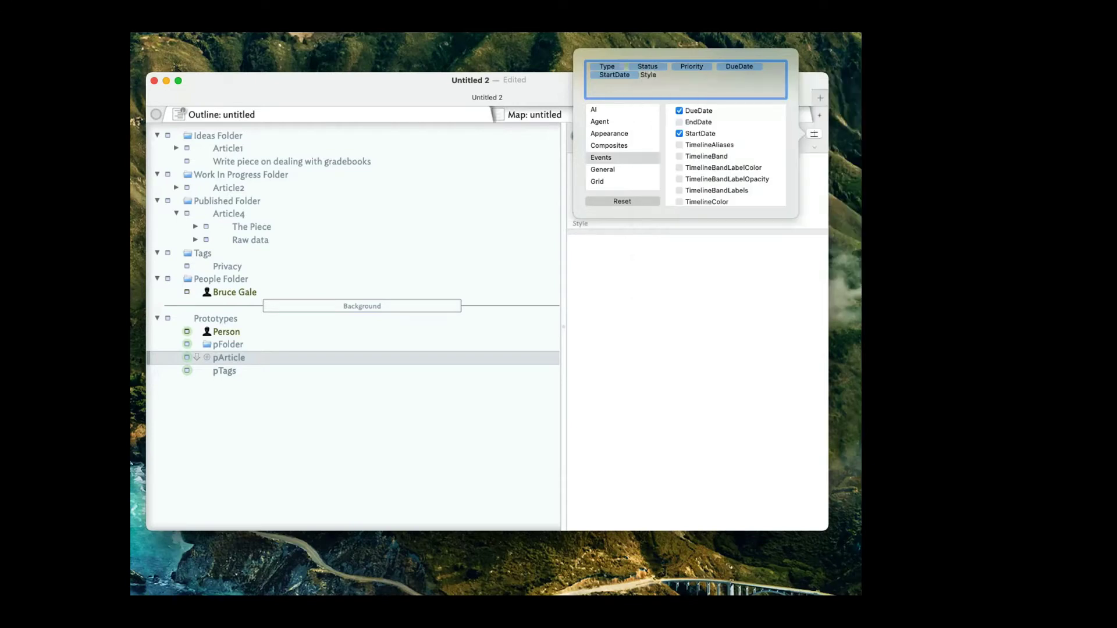
key(Return)
text(Genre)
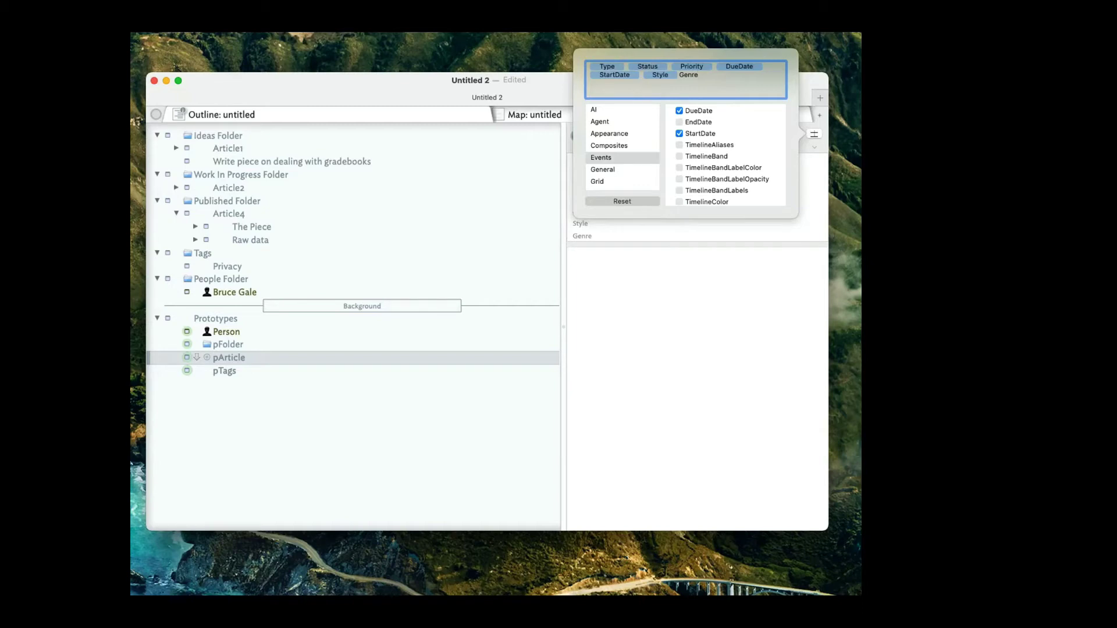
key(BackSpace)
key(BackSpace)
key(BackSpace)
key(BackSpace)
key(BackSpace)
key(BackSpace)
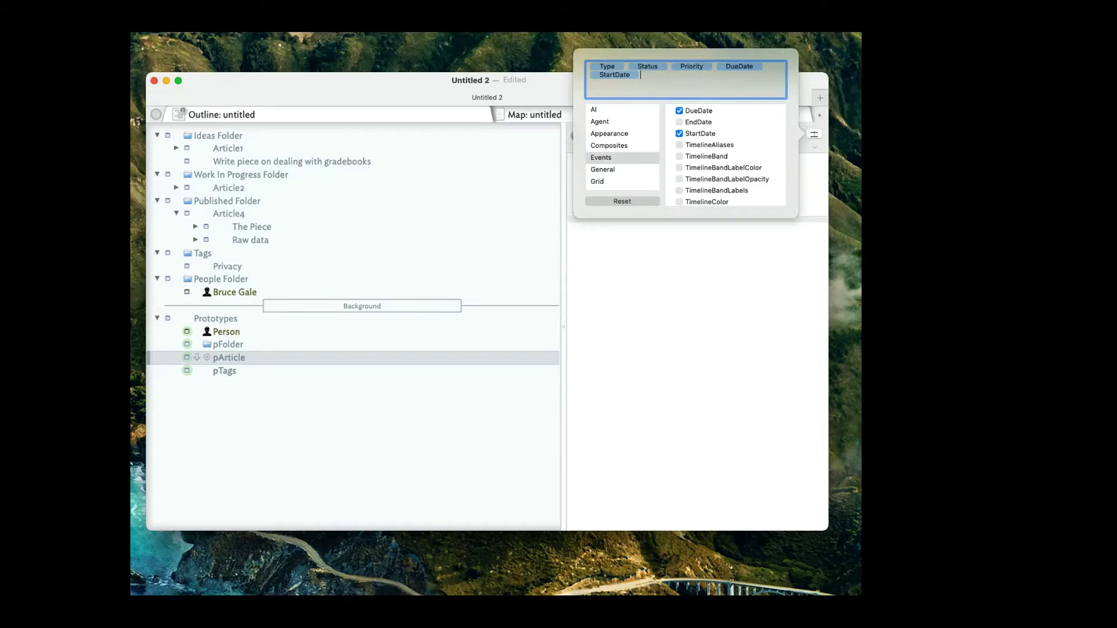
Clear pArticle's key attributes and enter Priority and Type first.
key(BackSpace)
key(BackSpace)
key(BackSpace)
key(BackSpace)
key(BackSpace)
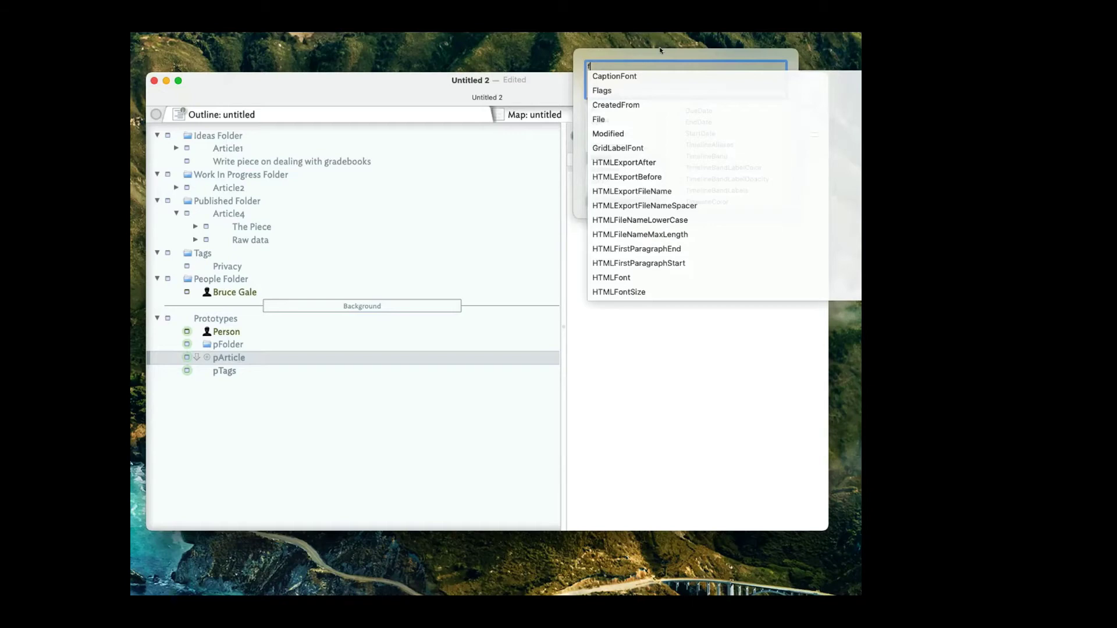
click(660, 66)
key(BackSpace)
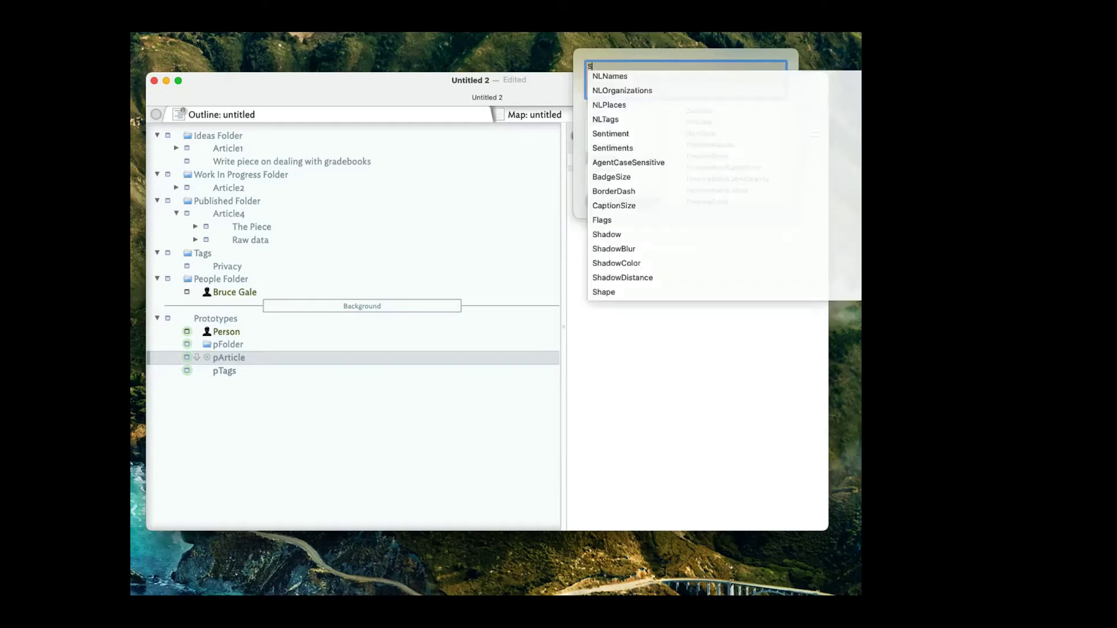
text(Priority)
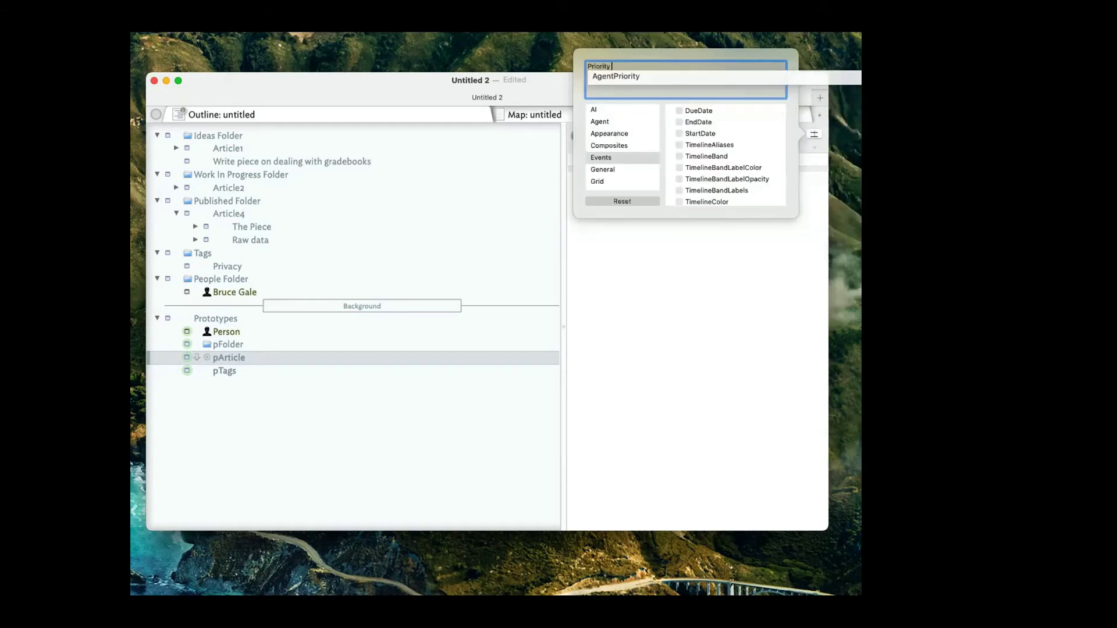
key(Return)
text(Type)
key(Return)
Append Stutus, Genre and DueDate to the key attributes and finish editing the list.
text(S)
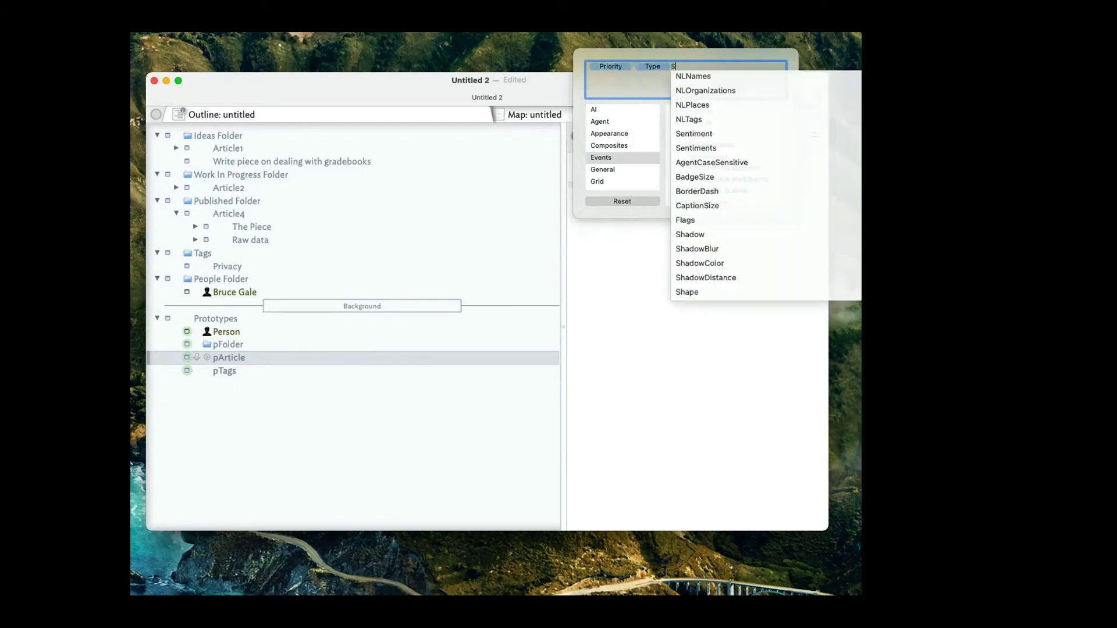
text(tutus)
key(Return)
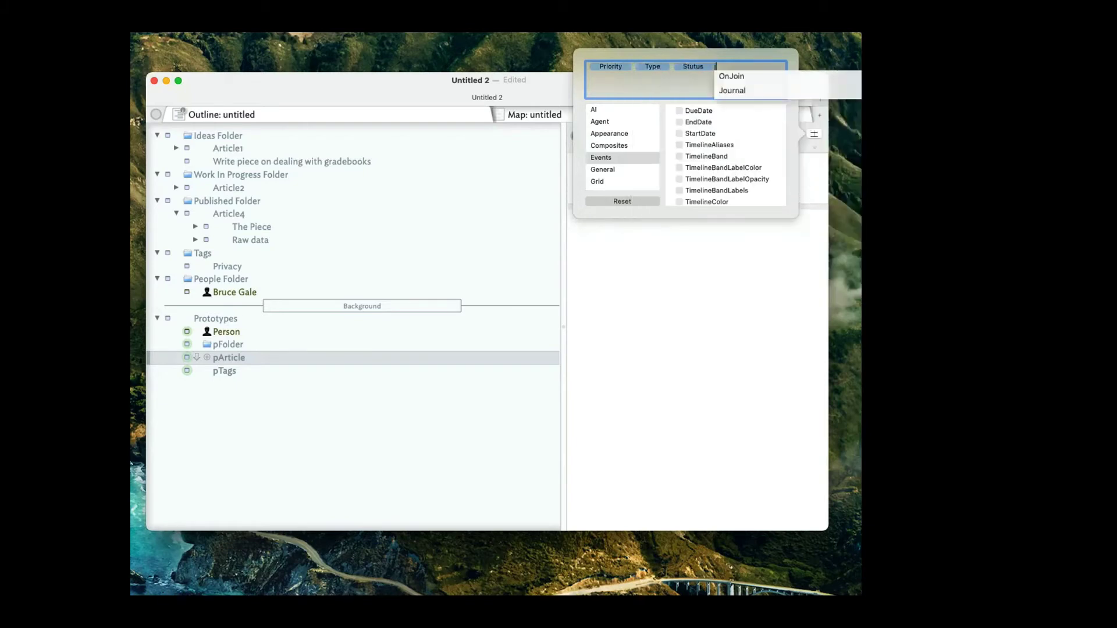
text(Gen)
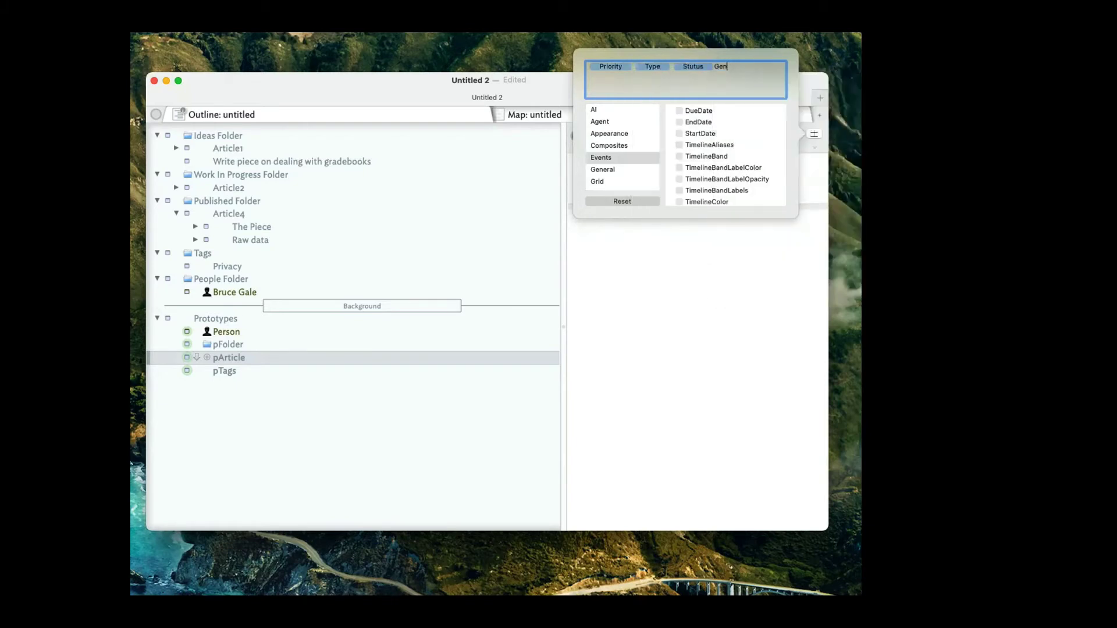
text(re)
key(BackSpace)
key(BackSpace)
key(BackSpace)
key(BackSpace)
text(enre)
key(Return)
text(DueDate)
key(Return)
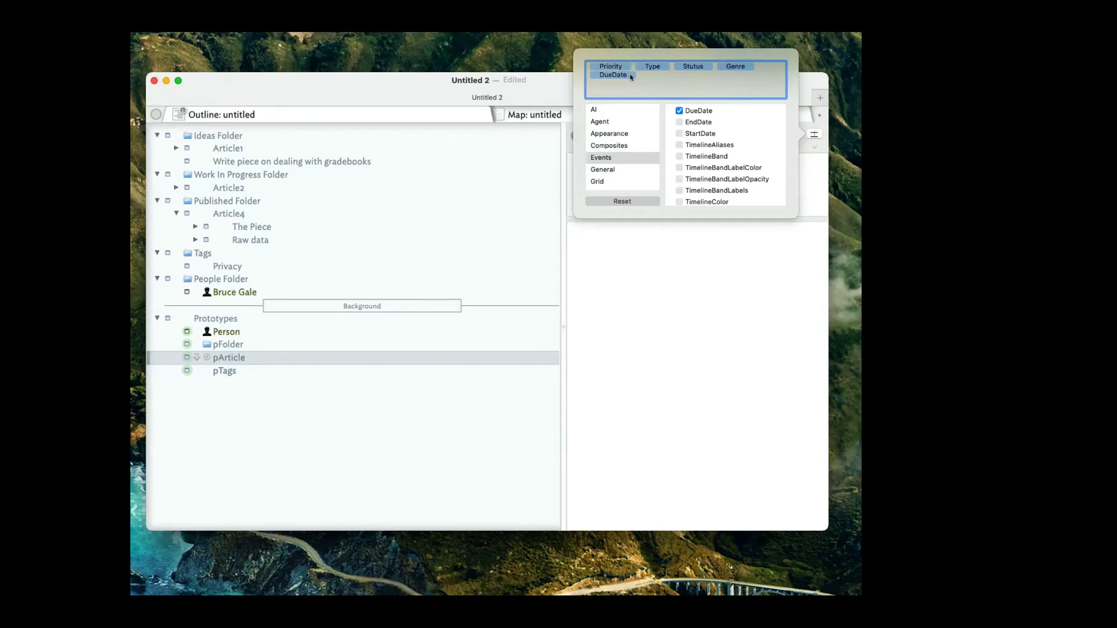
scroll(726, 156, down, 5)
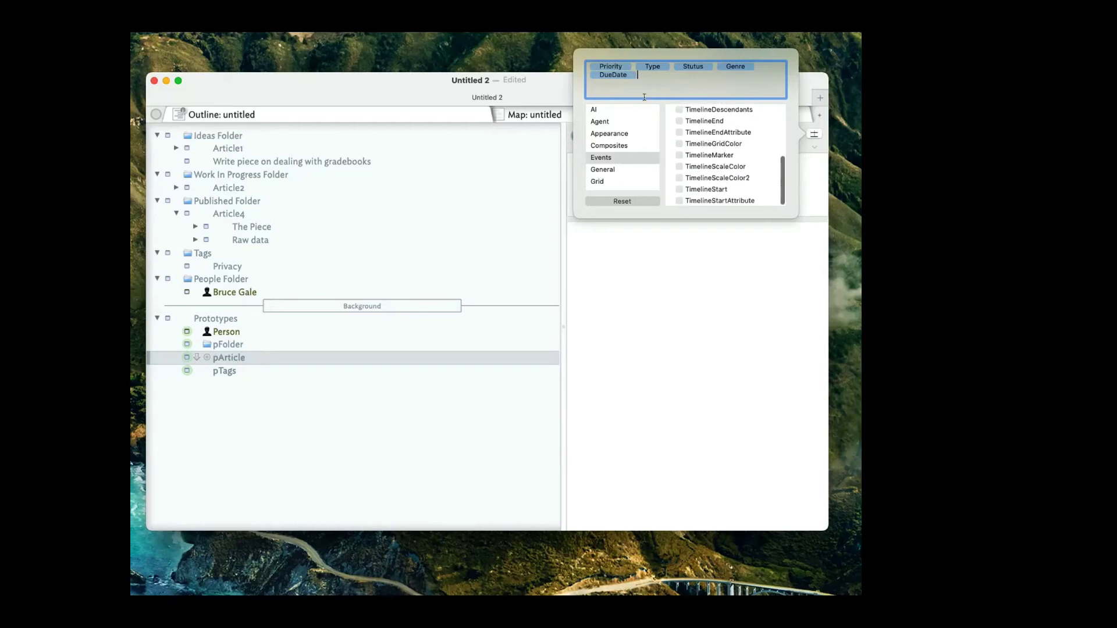
scroll(713, 145, up, 5)
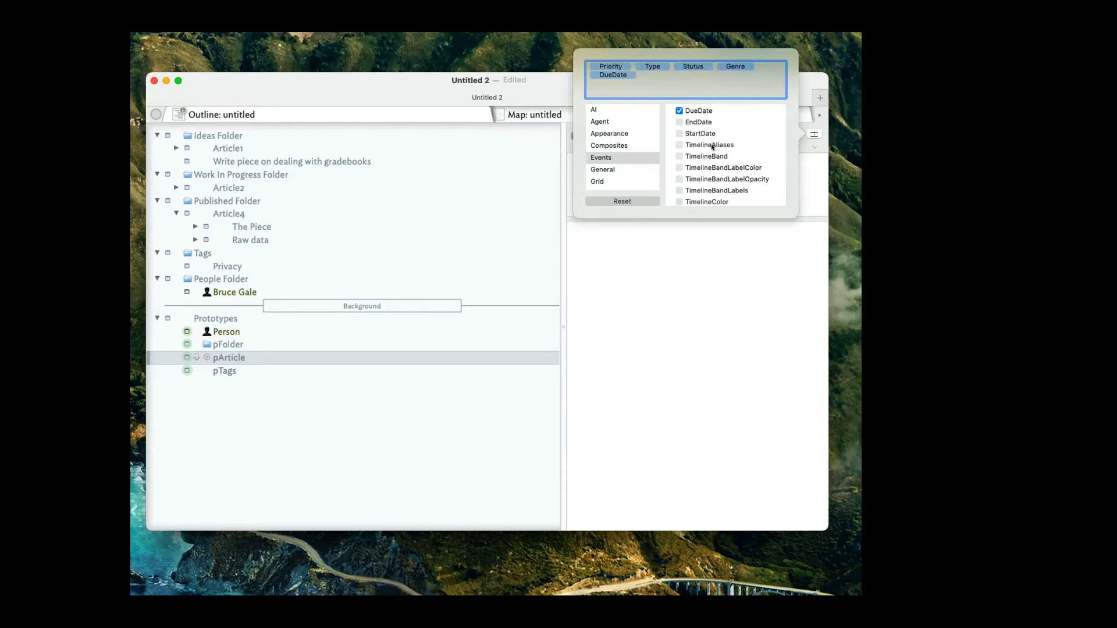
click(688, 256)
Mark Priority for creation as a number attribute.
key(Escape)
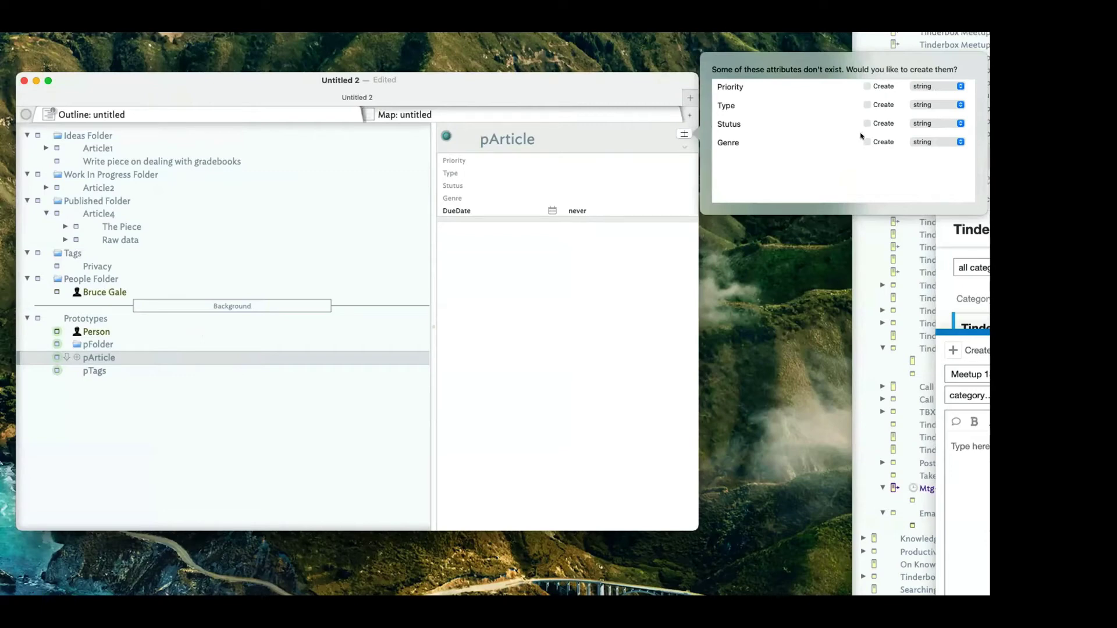
click(736, 86)
click(935, 89)
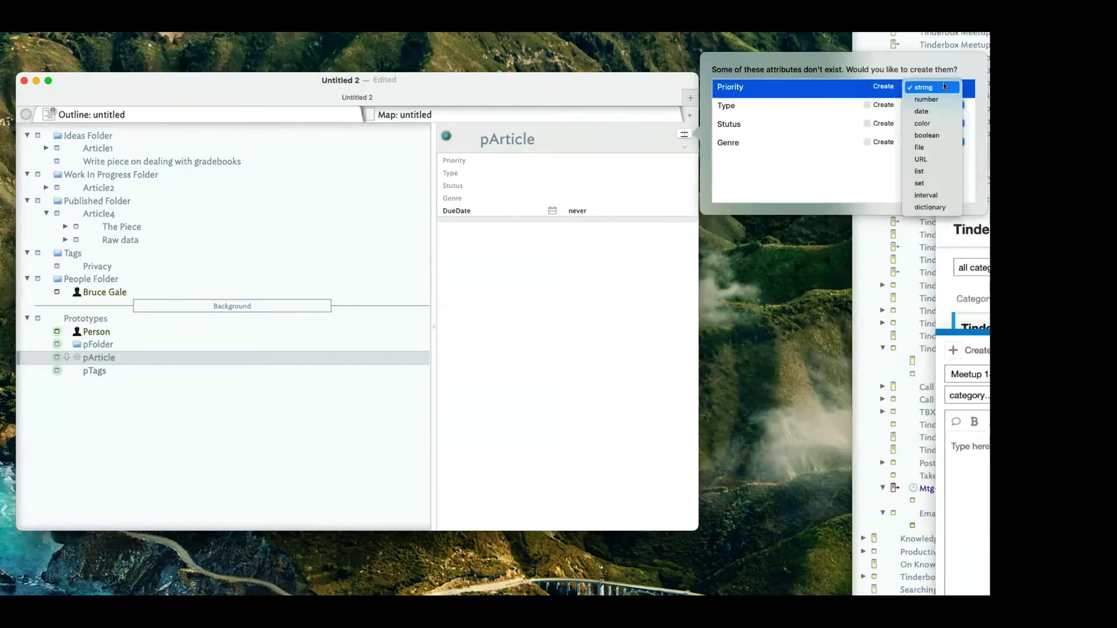
click(928, 94)
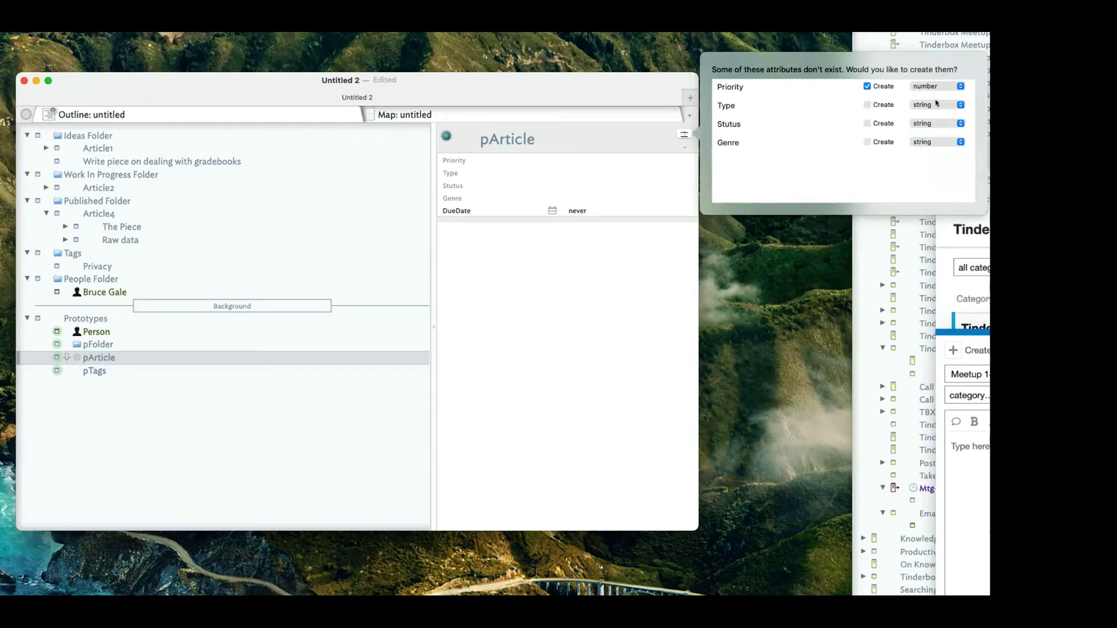
Create Type, Stutus and Genre as set attributes and confirm the new attributes.
click(935, 105)
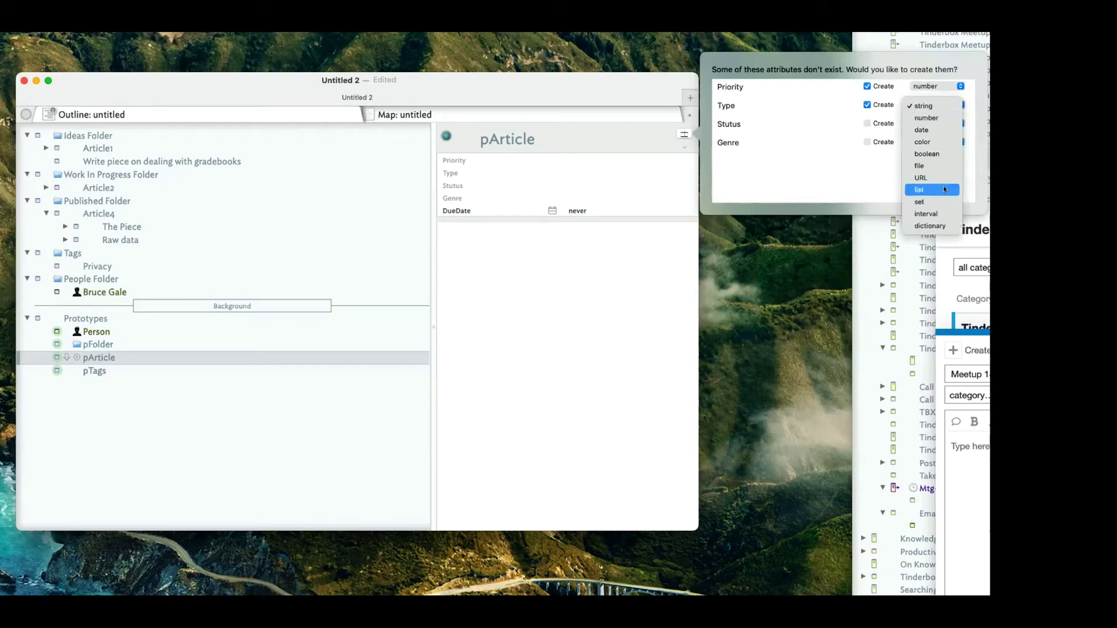
click(938, 198)
click(949, 106)
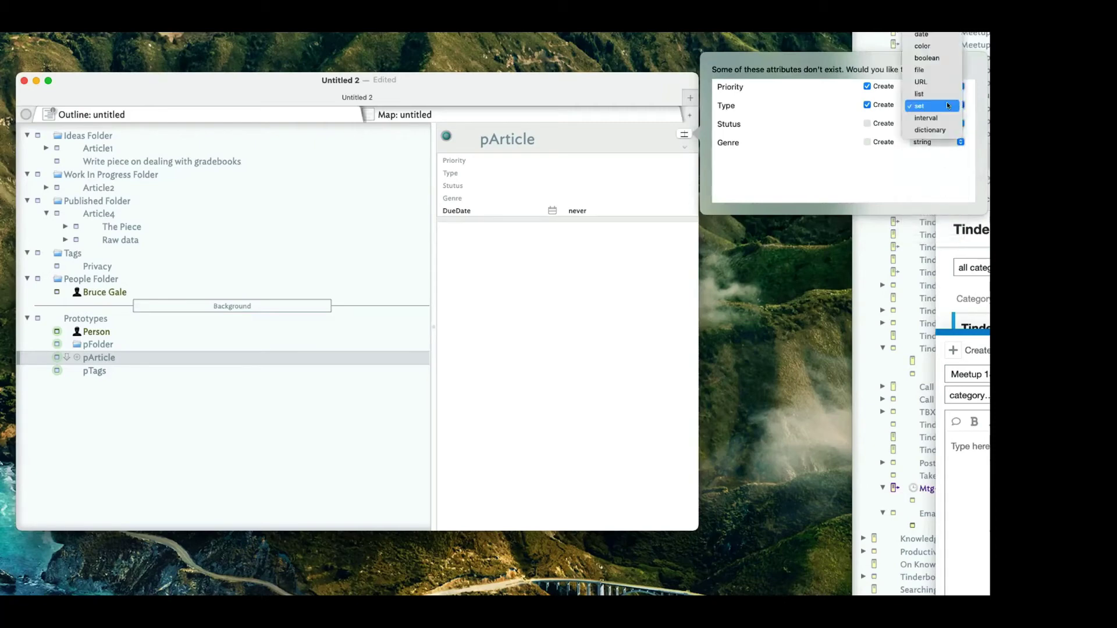
click(947, 104)
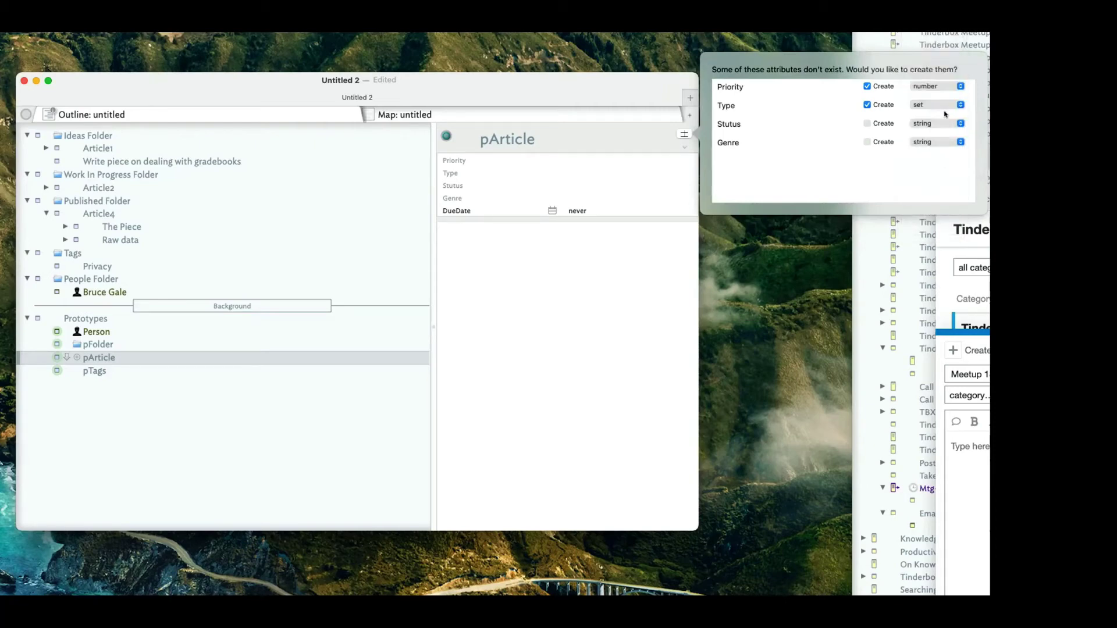
click(936, 118)
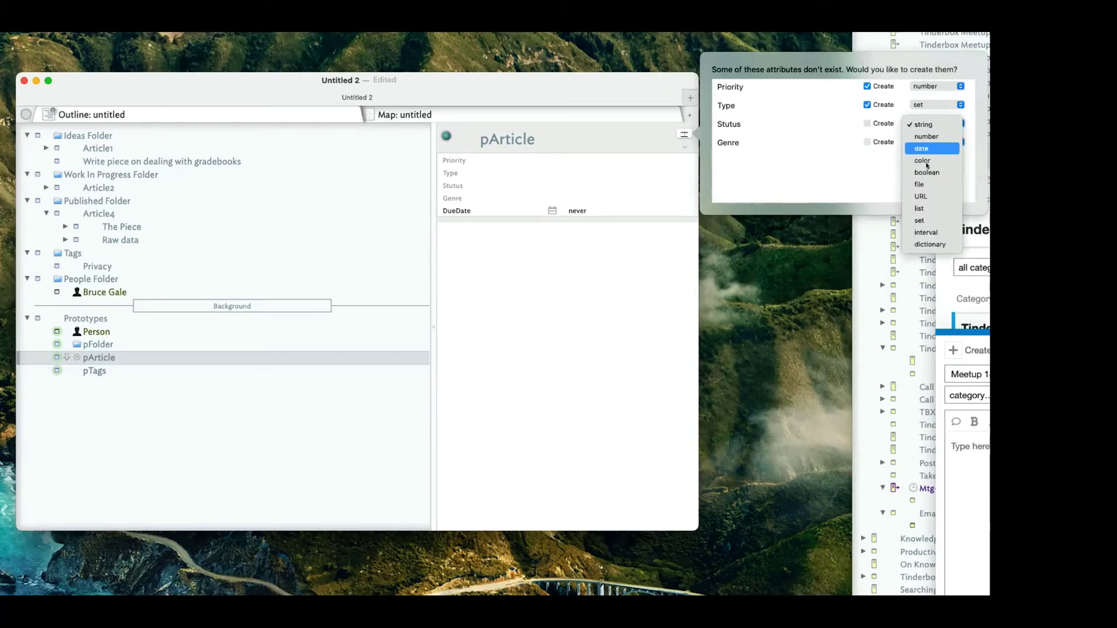
click(930, 220)
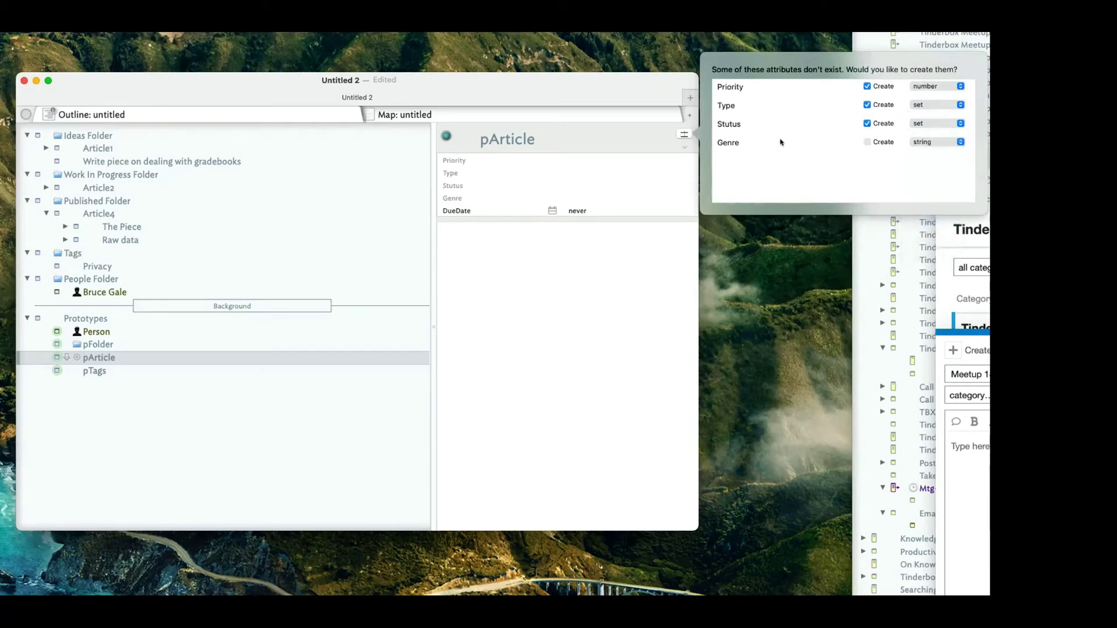
click(920, 142)
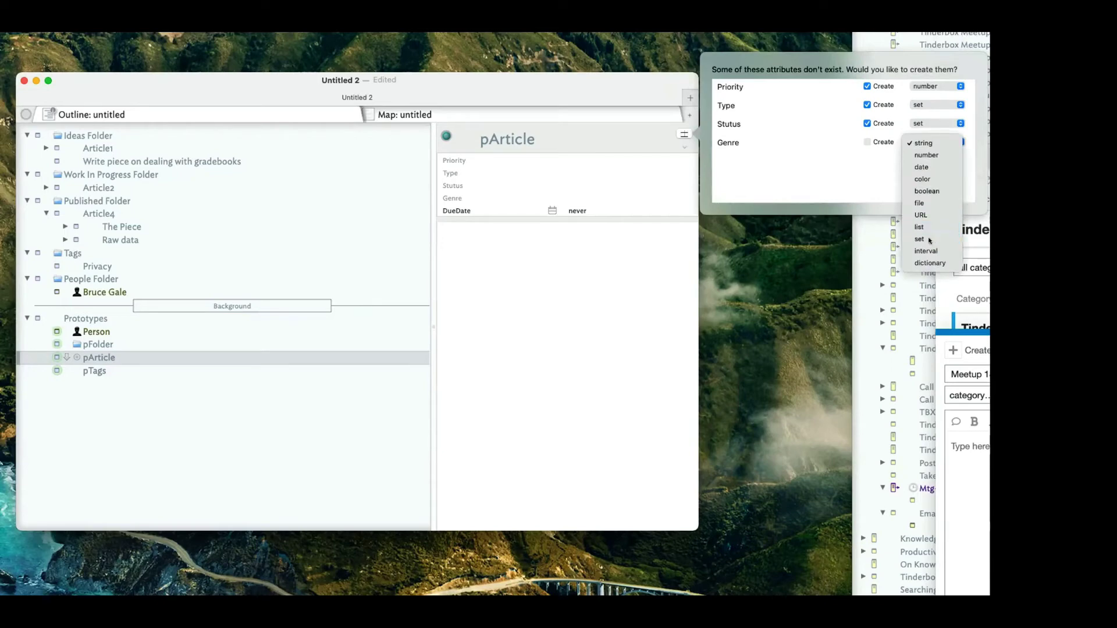
click(931, 239)
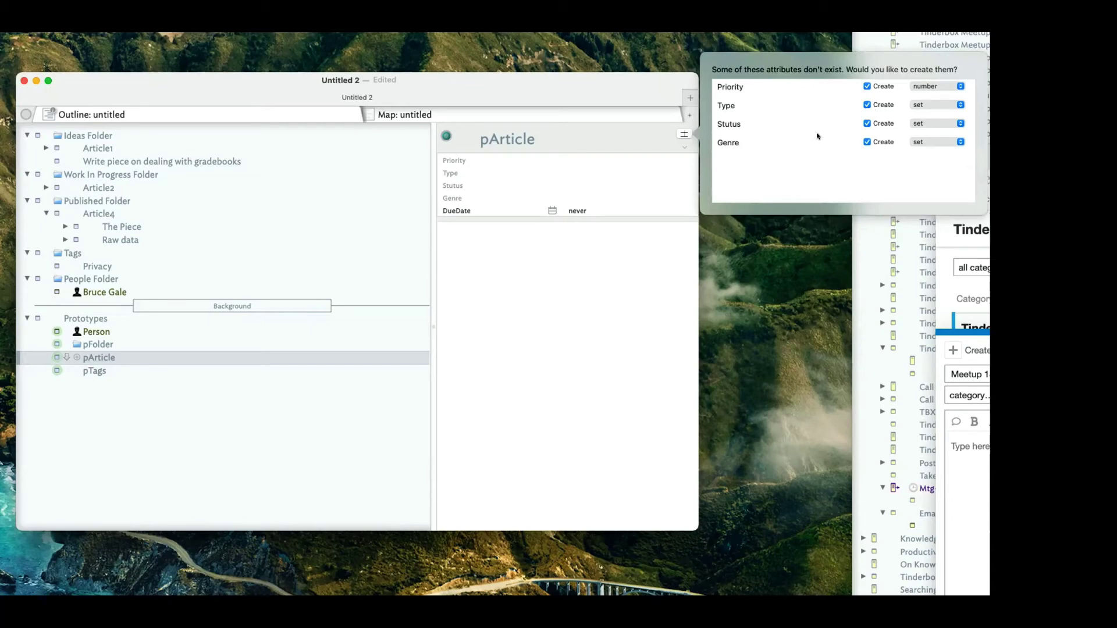
click(597, 280)
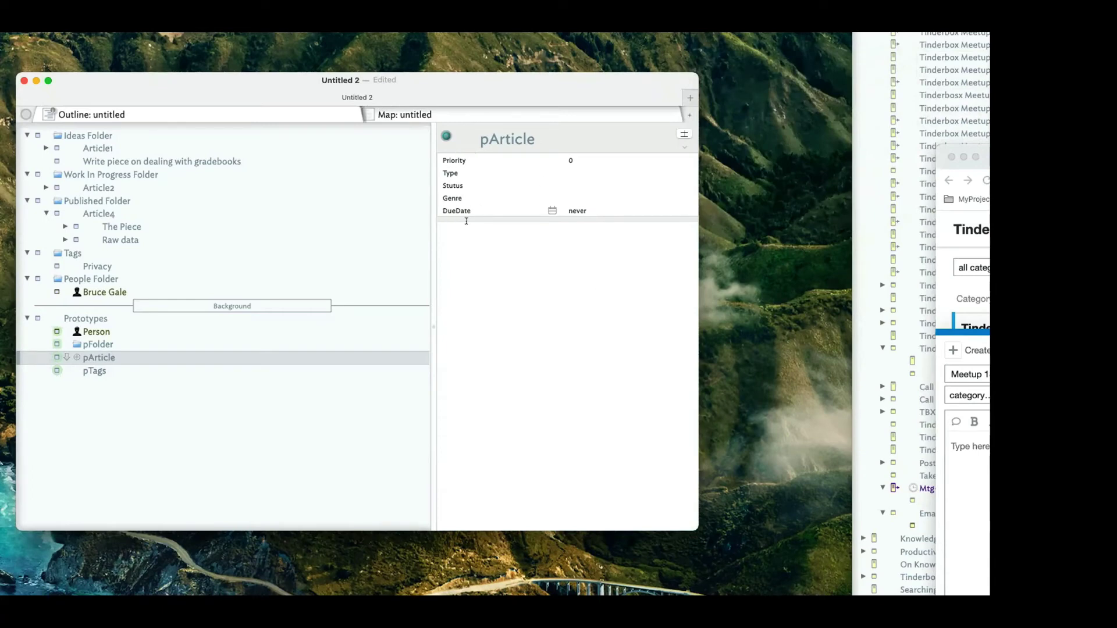
Show the Document Inspector's User attributes and pick the Stutus attribute.
key(super+1)
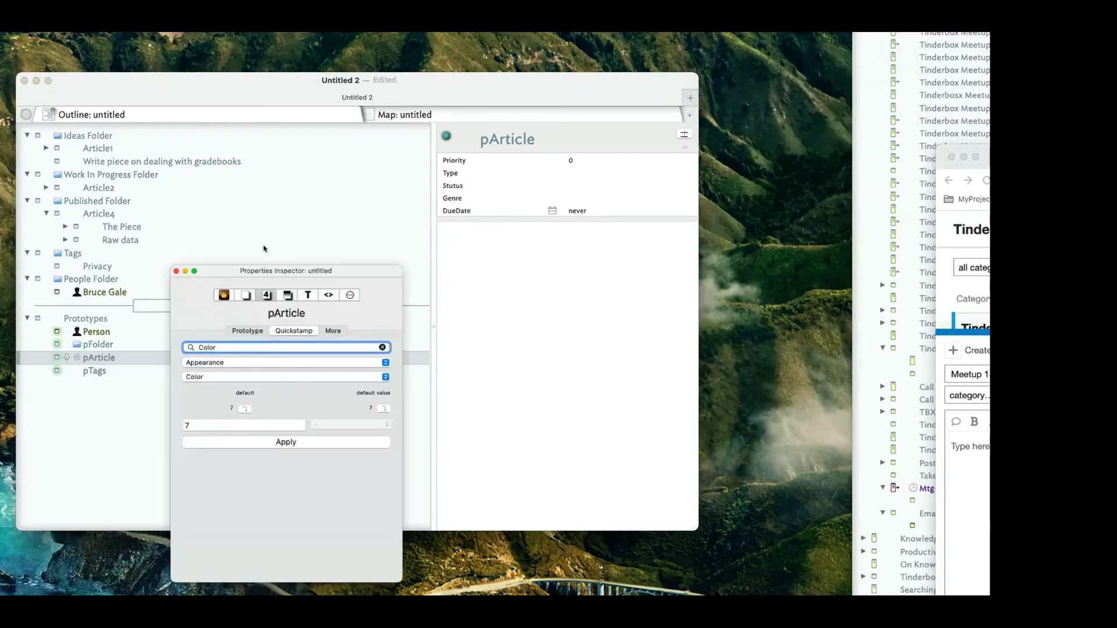
drag(281, 267, 422, 143)
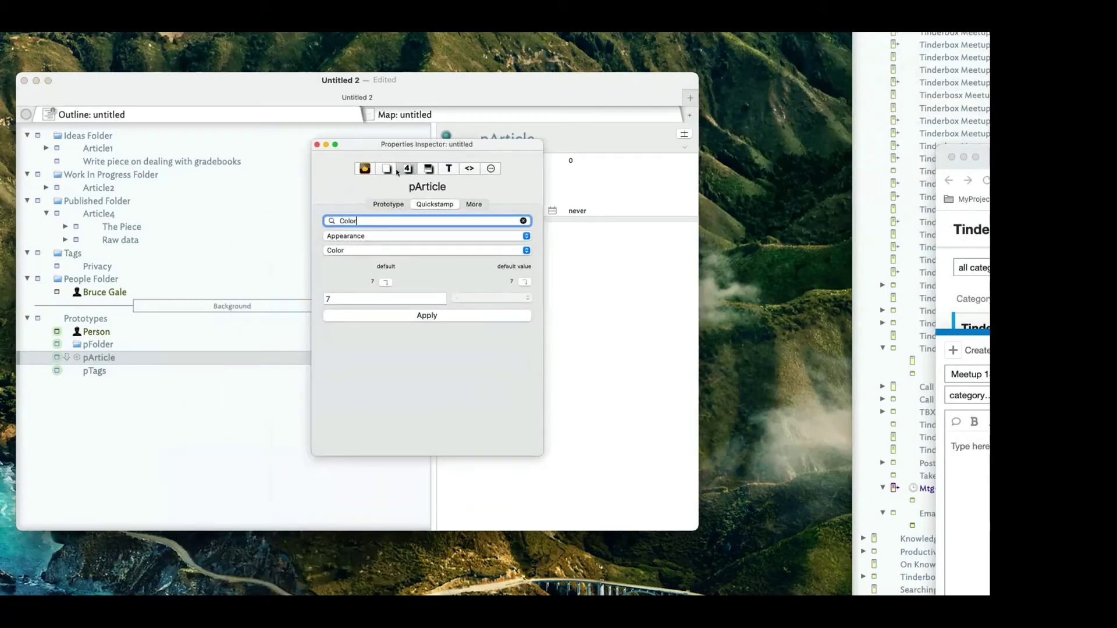
click(397, 170)
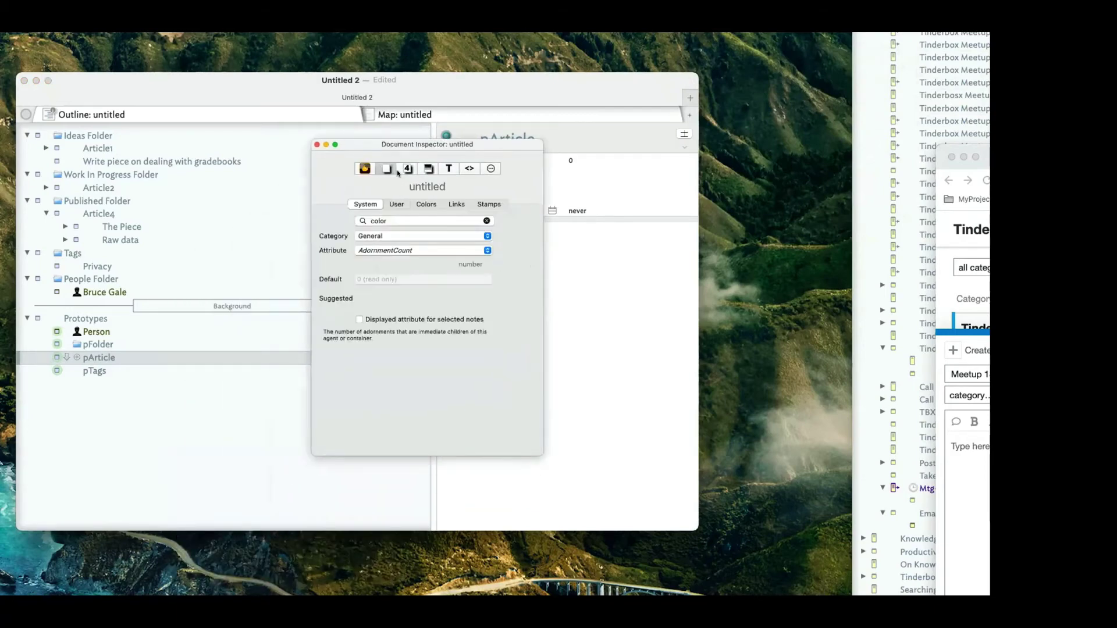
click(395, 204)
click(403, 219)
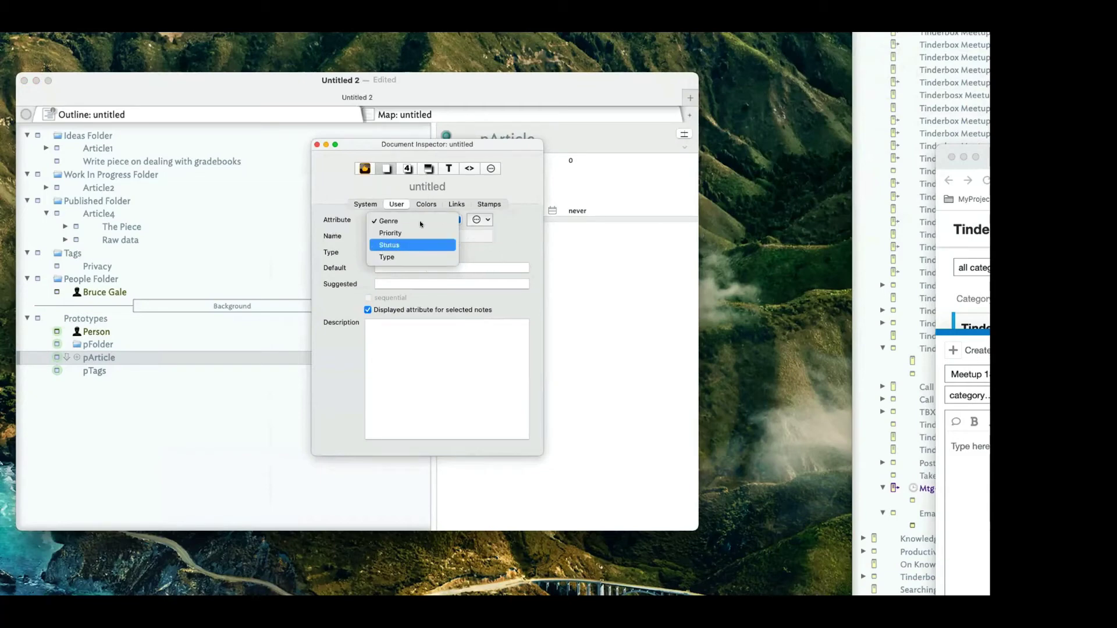
click(409, 242)
click(400, 237)
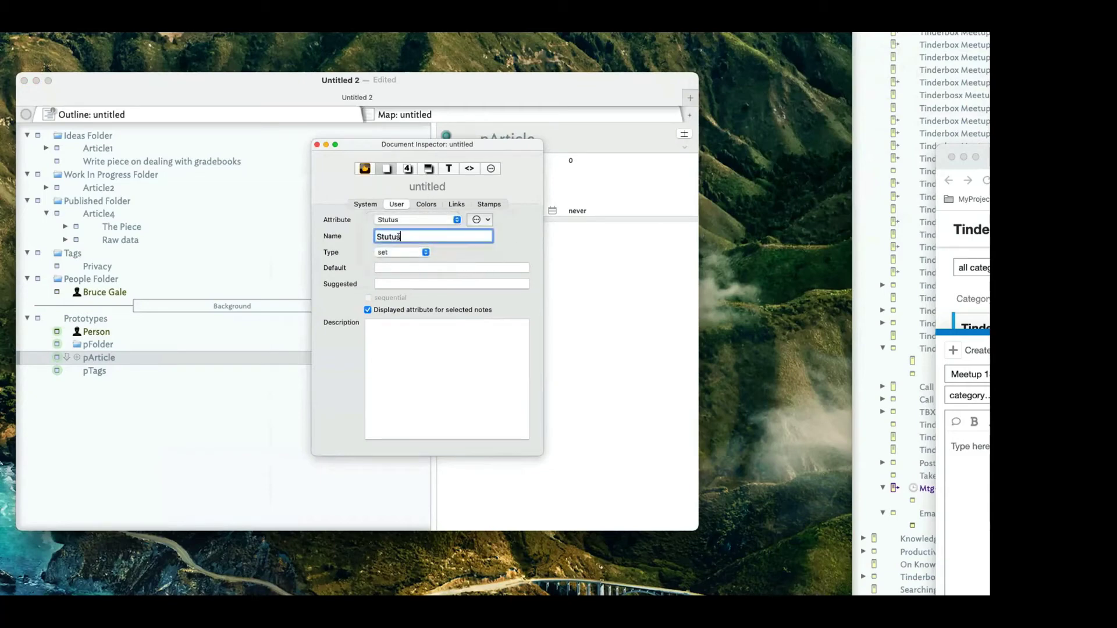
Rename Stutus to Status and close the inspector.
click(388, 236)
key(BackSpace)
text(a)
key(Return)
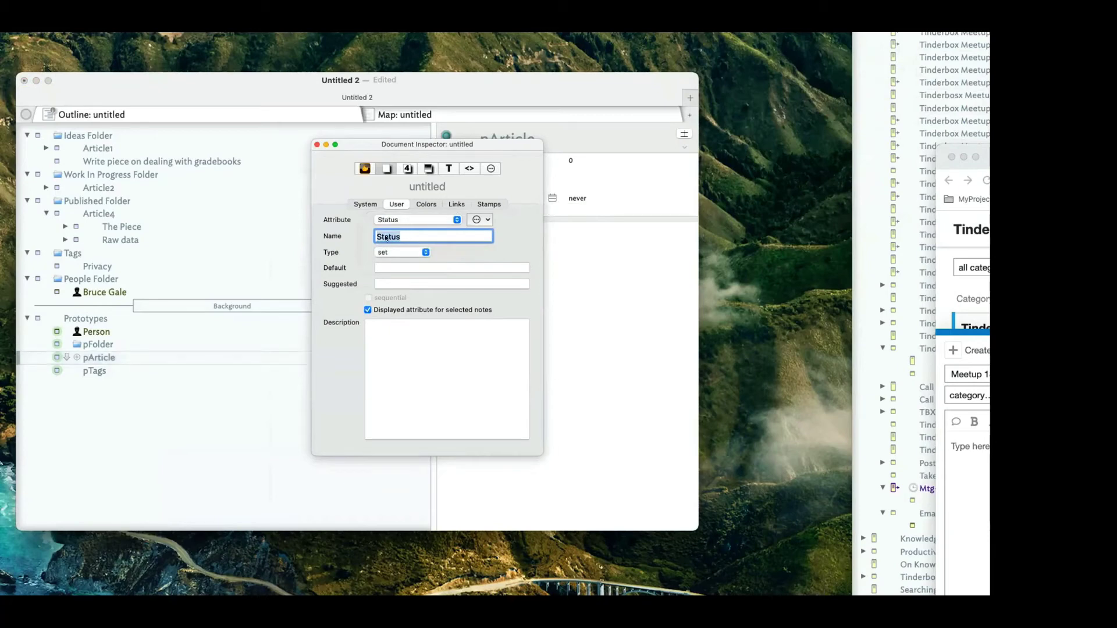
drag(368, 144, 584, 300)
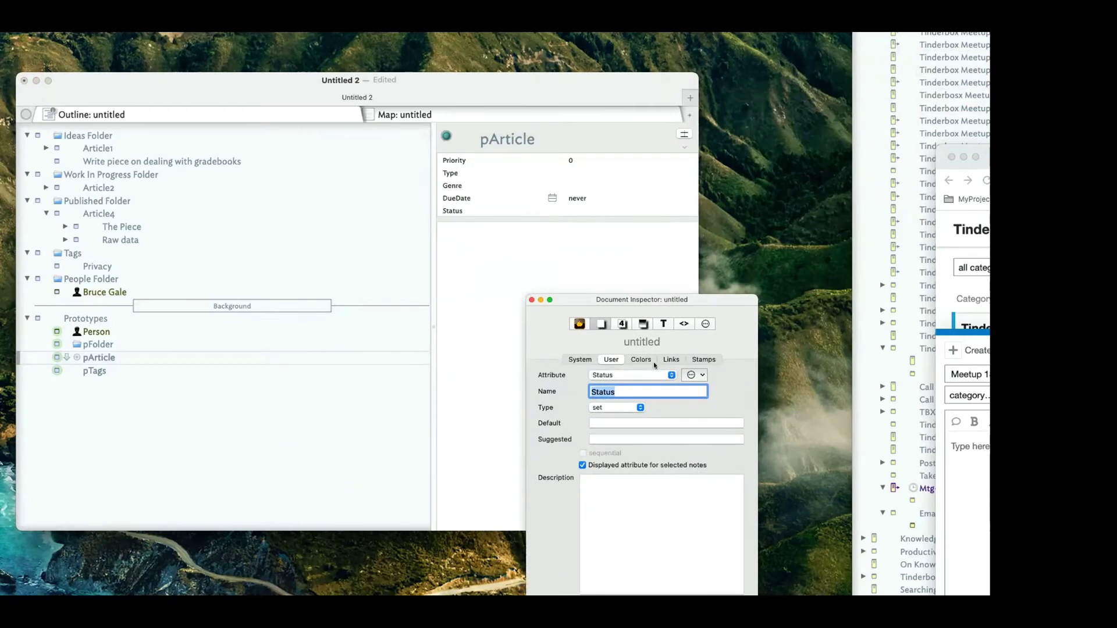
click(531, 300)
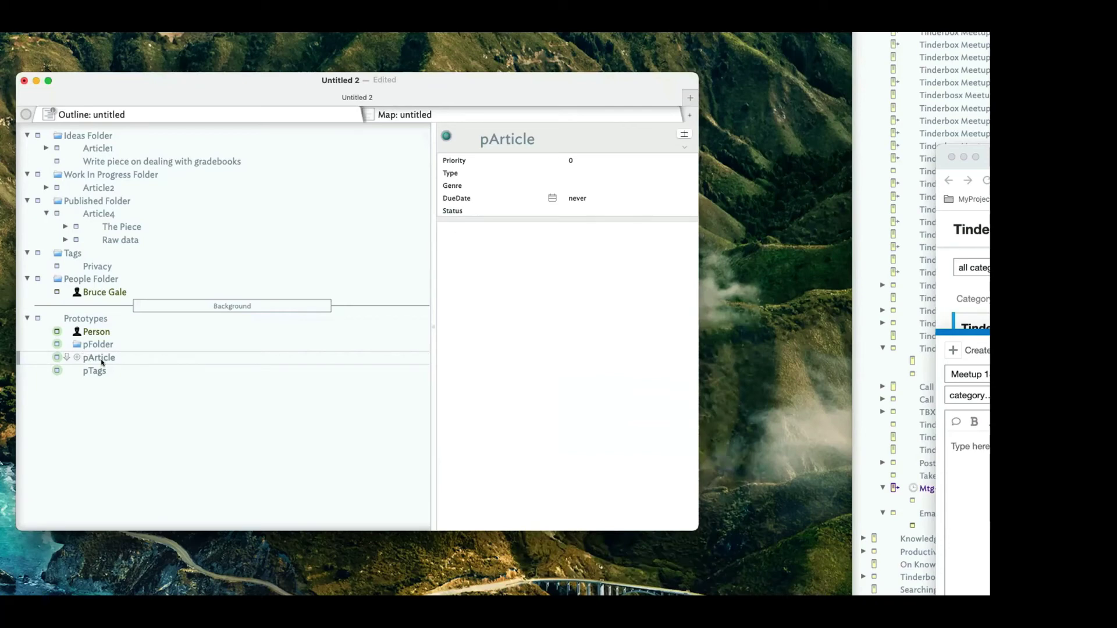
Give pArticle the document page symbol from the Symbols badges.
click(73, 356)
click(73, 356)
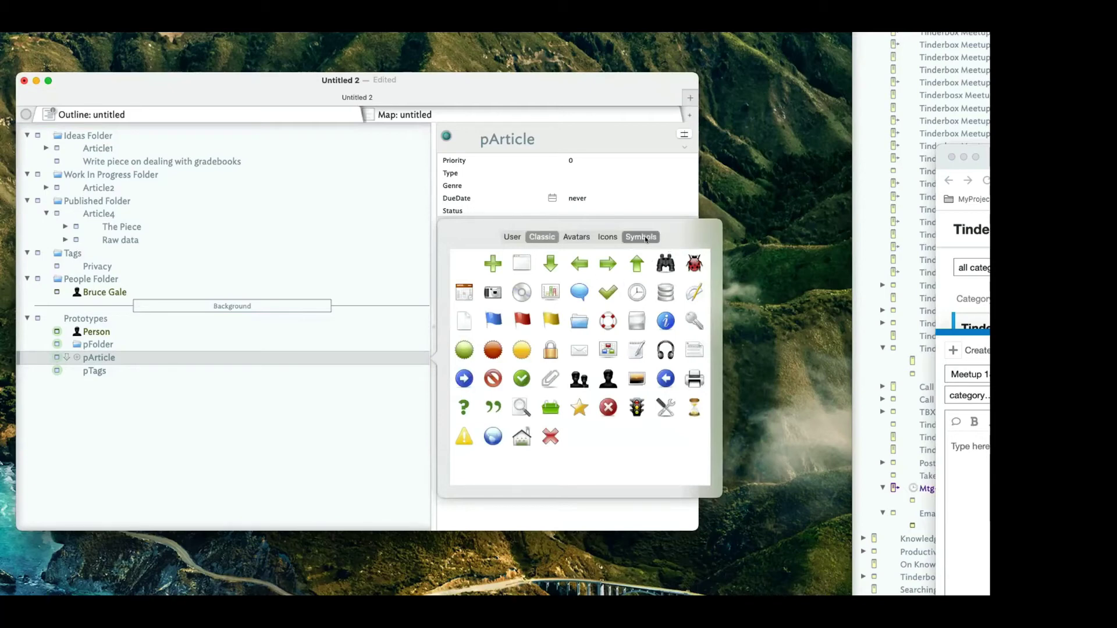
click(645, 236)
scroll(531, 344, down, 3)
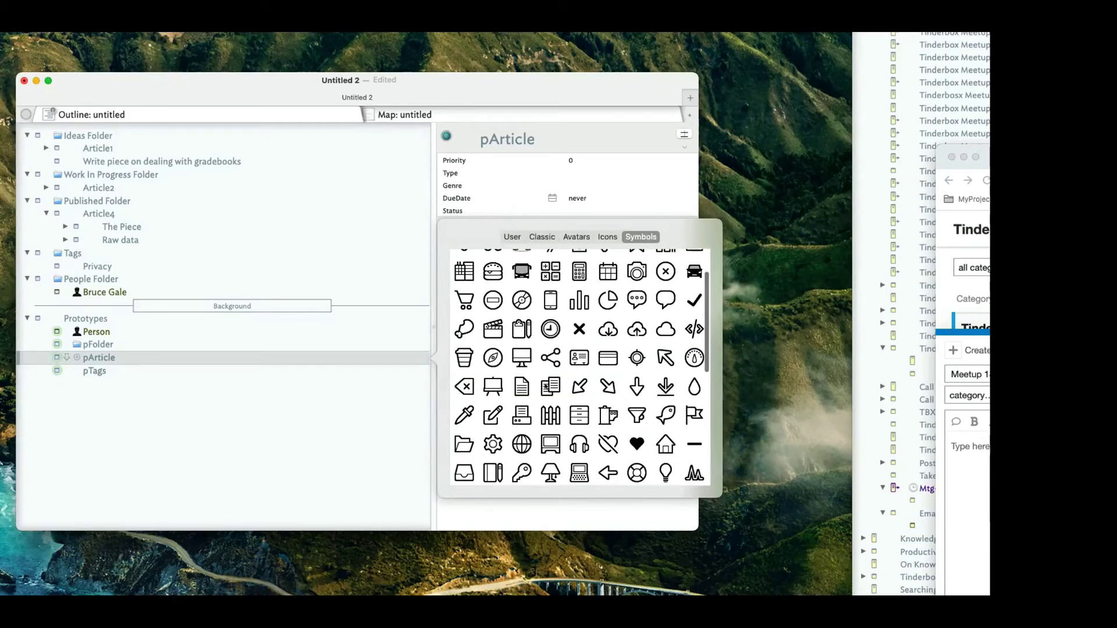
click(517, 385)
click(232, 362)
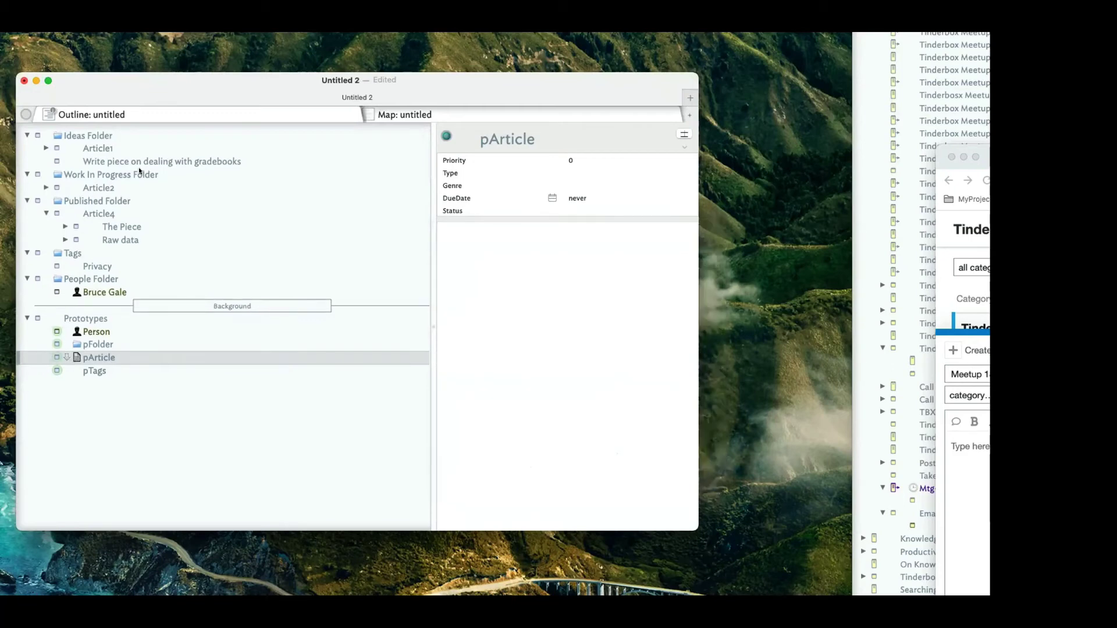
Assign pArticle as the prototype of Article1 and the gradebooks note, then check the inherited attributes.
click(97, 149)
shift+click(96, 162)
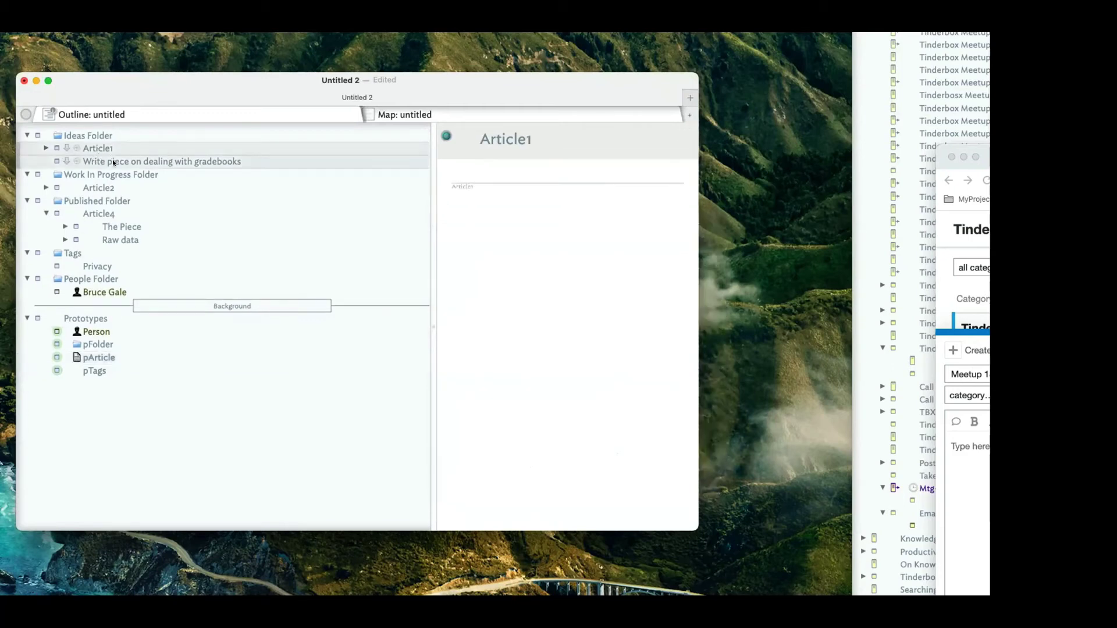
click(122, 201)
click(110, 148)
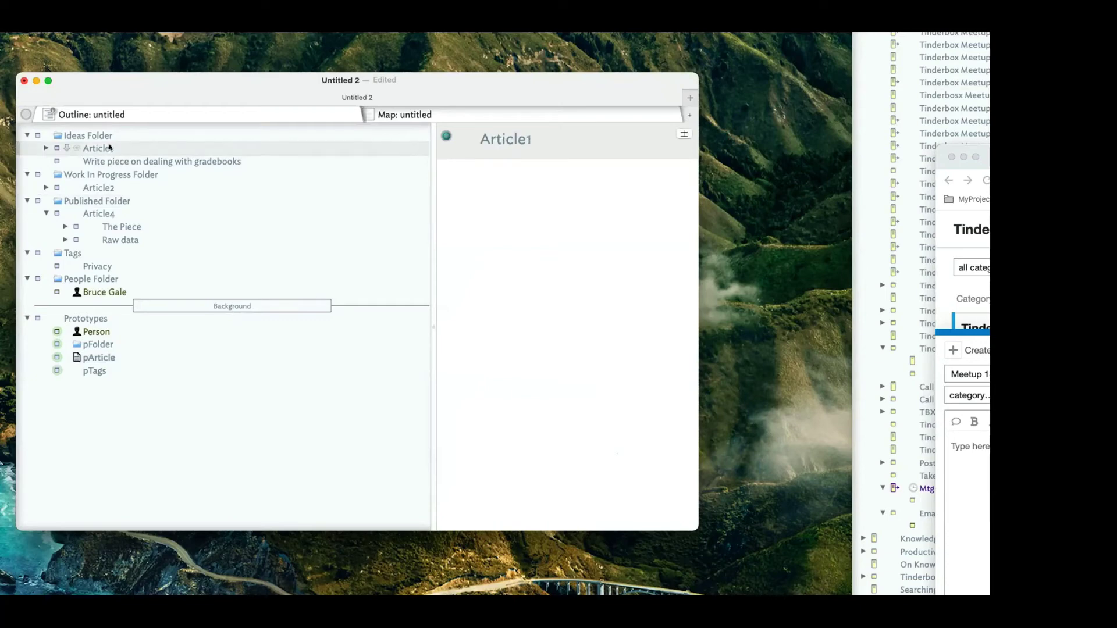
shift+click(114, 159)
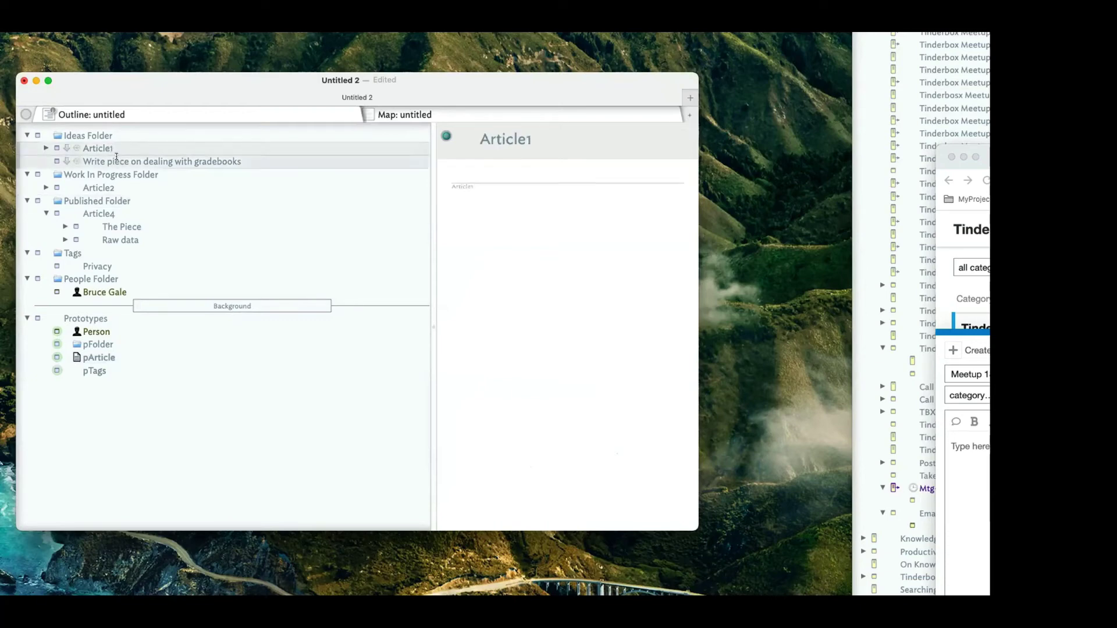
click(57, 148)
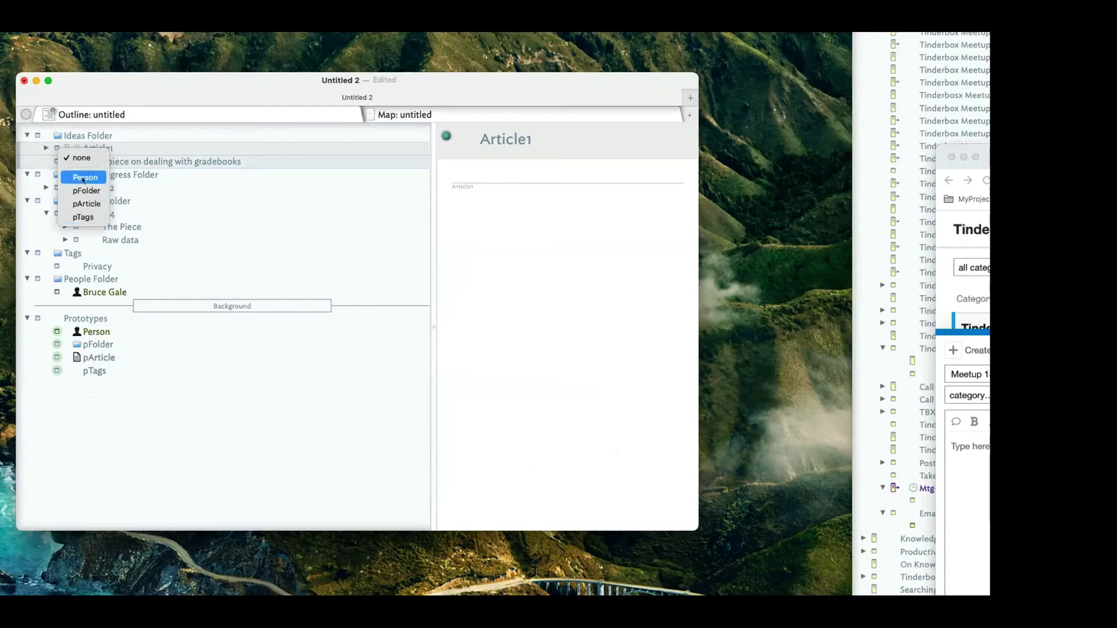
click(89, 204)
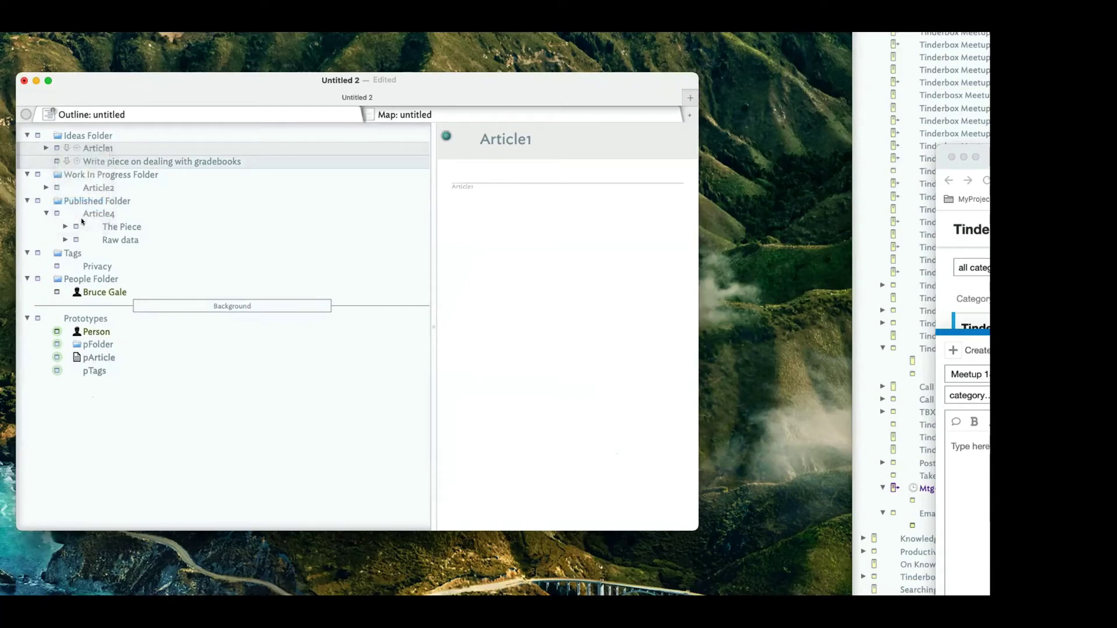
click(96, 171)
click(89, 148)
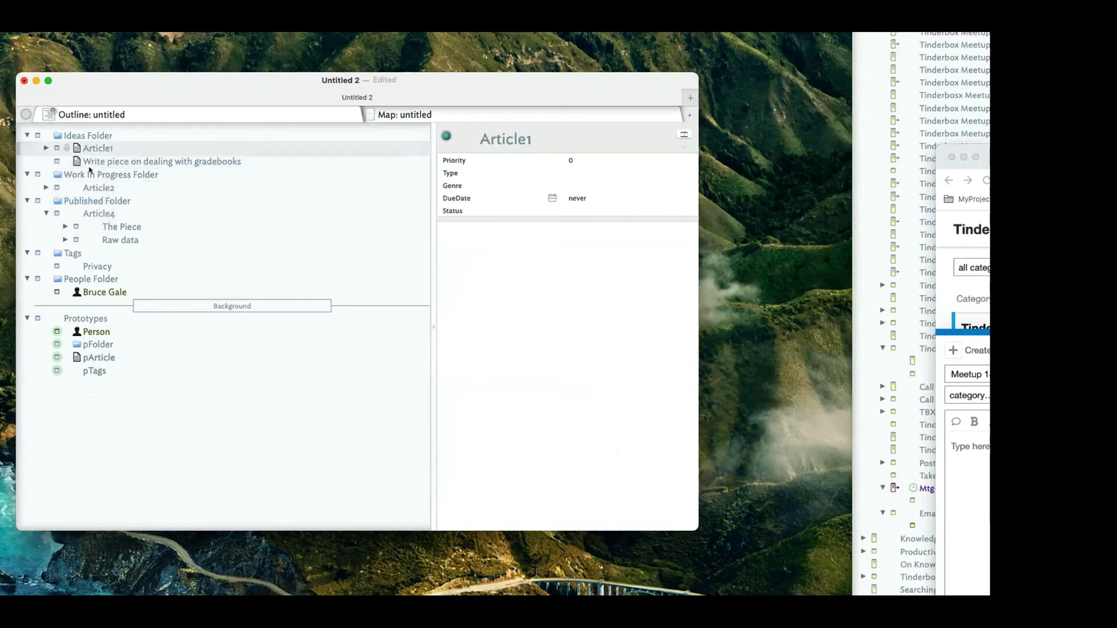
click(99, 188)
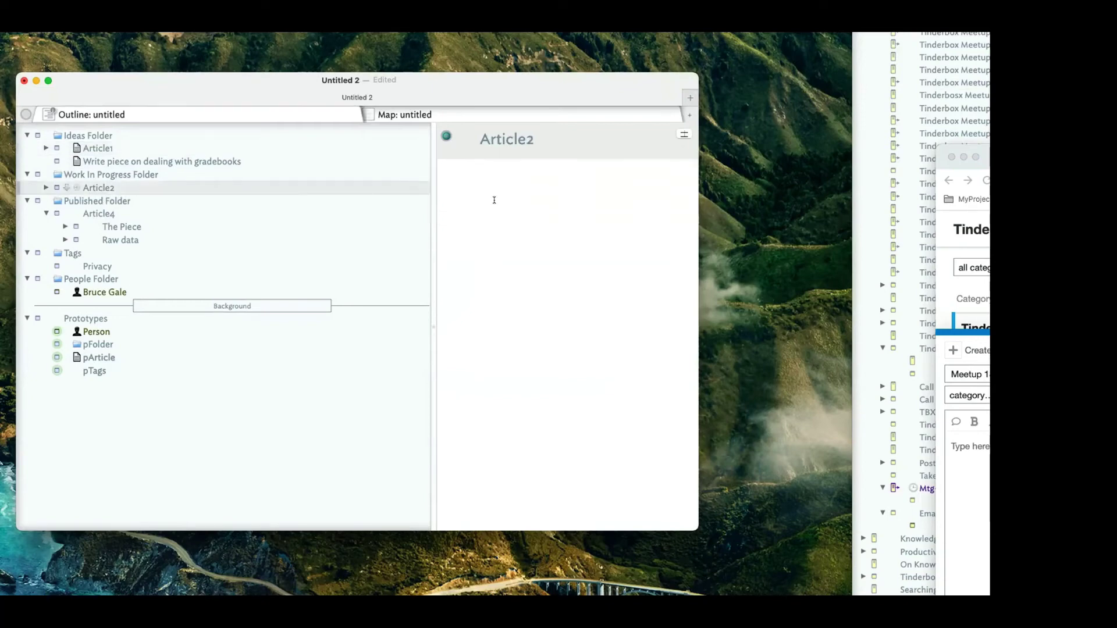
click(148, 148)
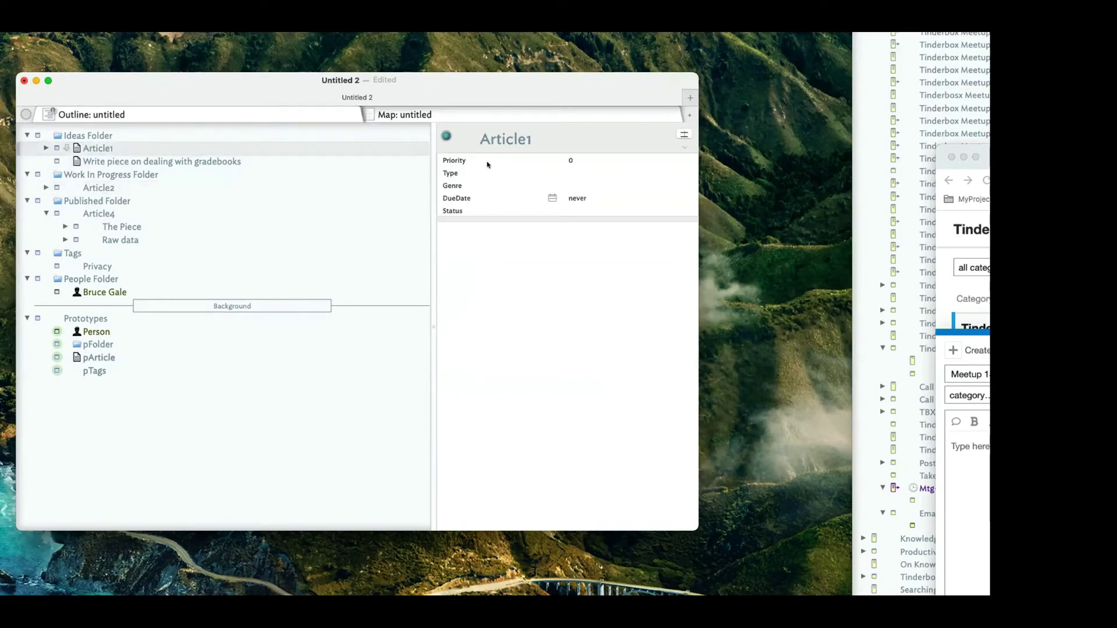
Set the prototype of Article2 and Article4 to pArticle.
click(104, 188)
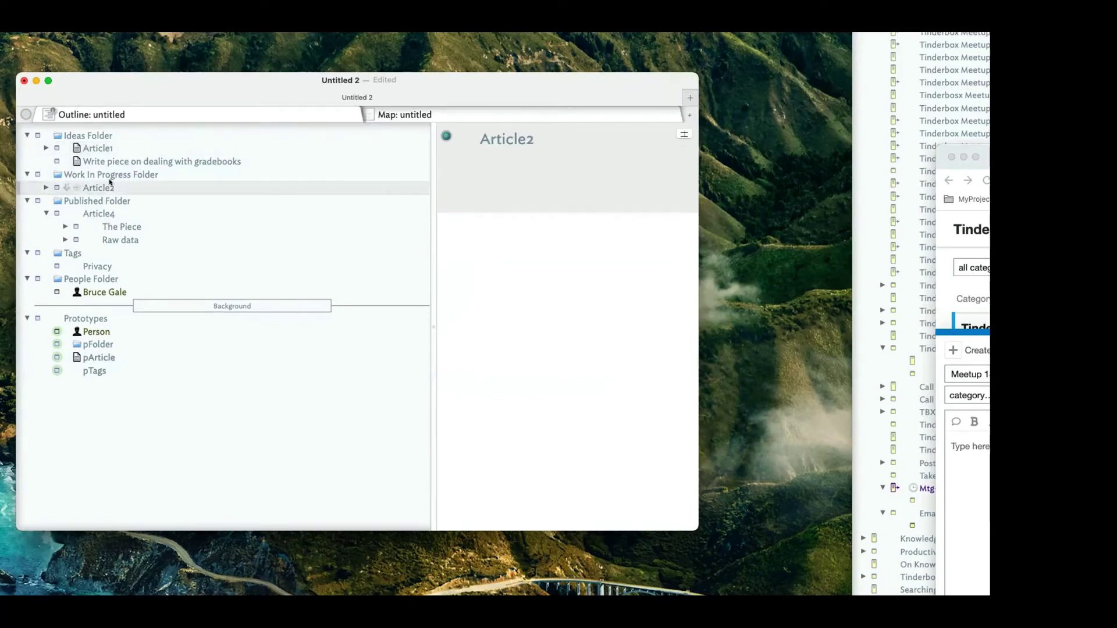
click(56, 187)
click(87, 241)
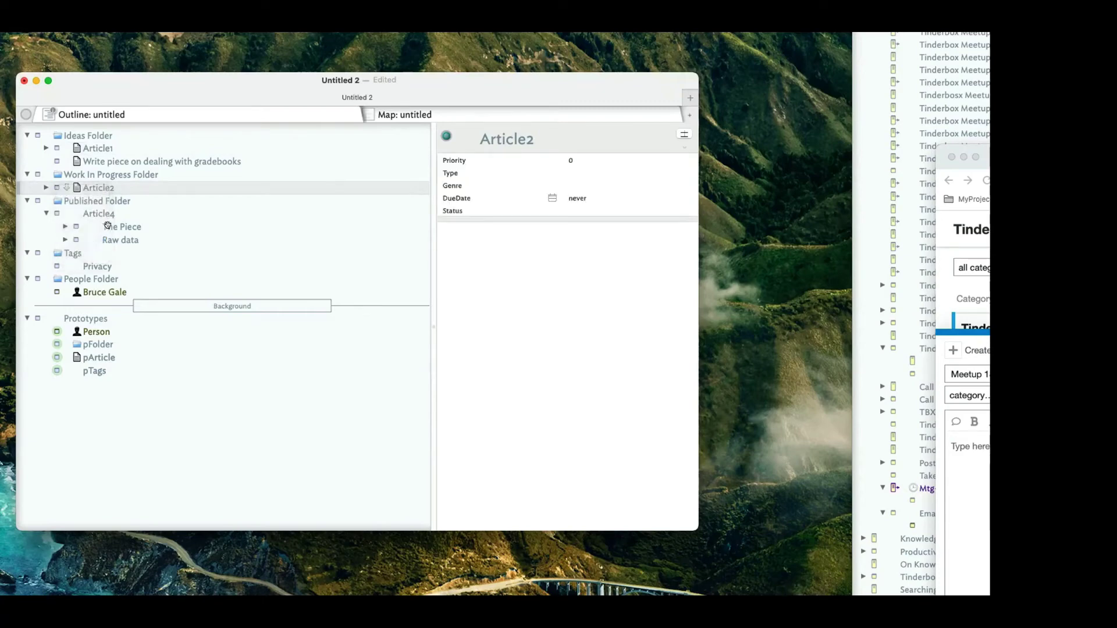
click(90, 222)
click(56, 214)
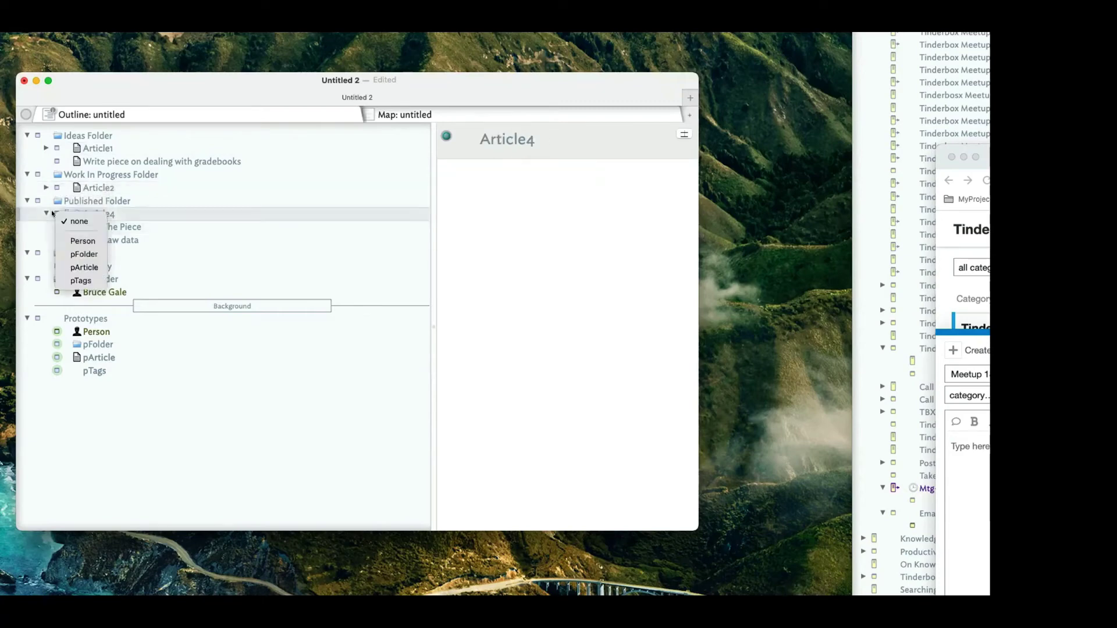
click(72, 269)
Set Privacy's prototype to none and then back to pTags, and select pTags.
click(96, 267)
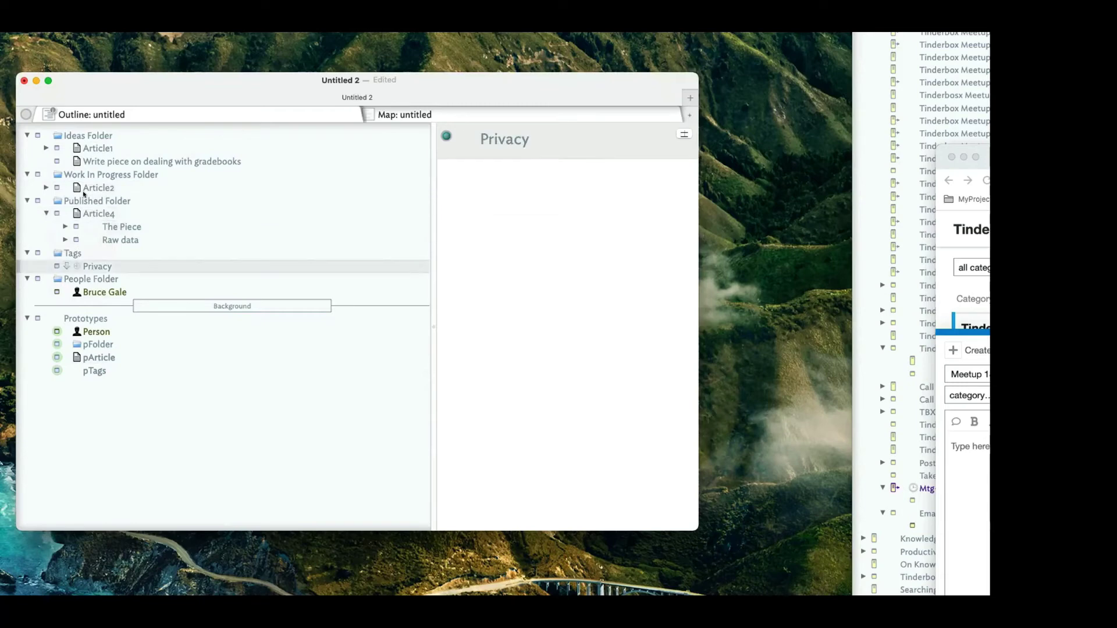
click(51, 267)
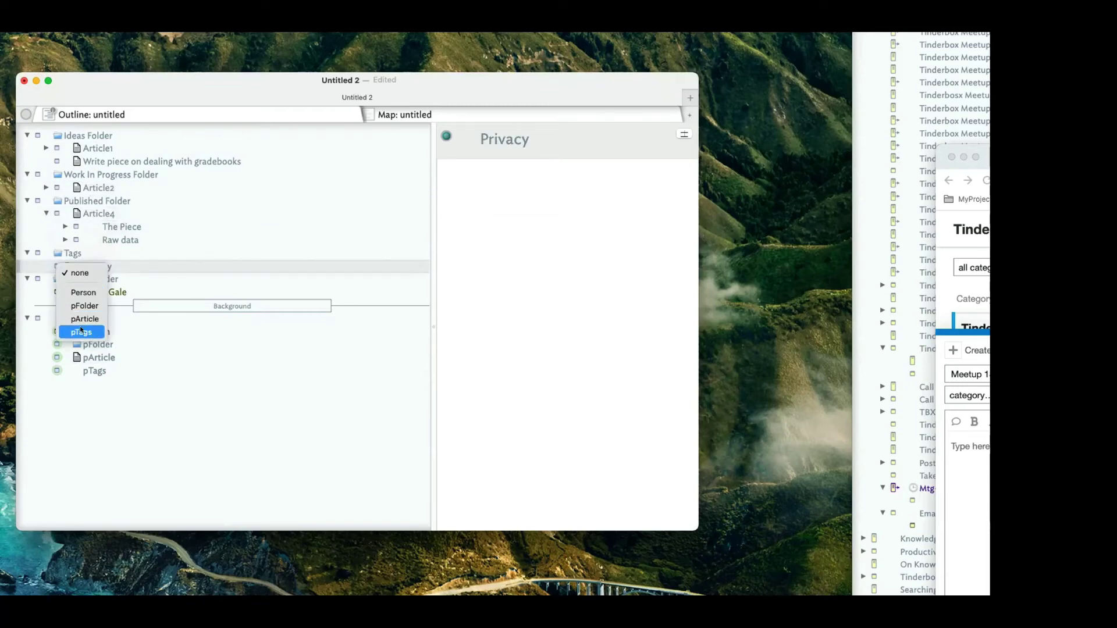
click(82, 325)
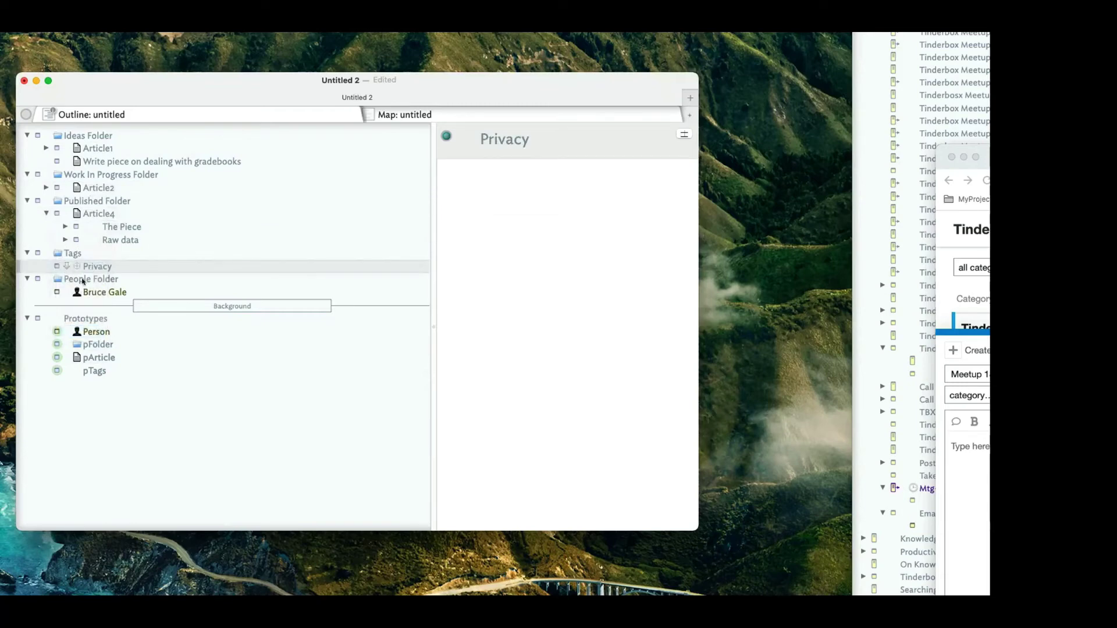
click(56, 267)
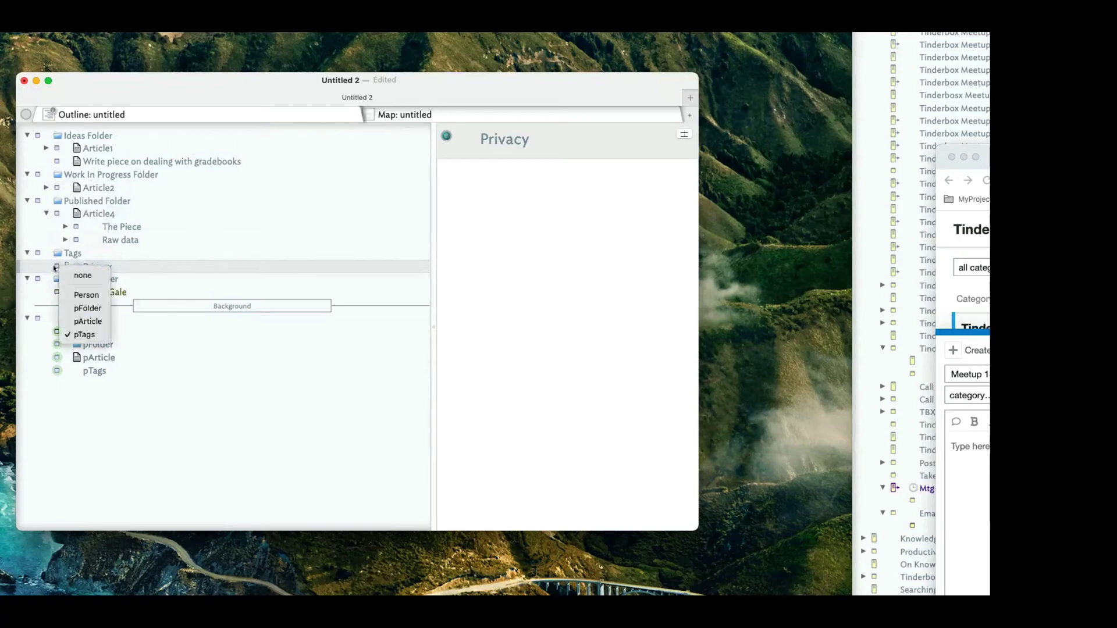
click(85, 274)
click(52, 266)
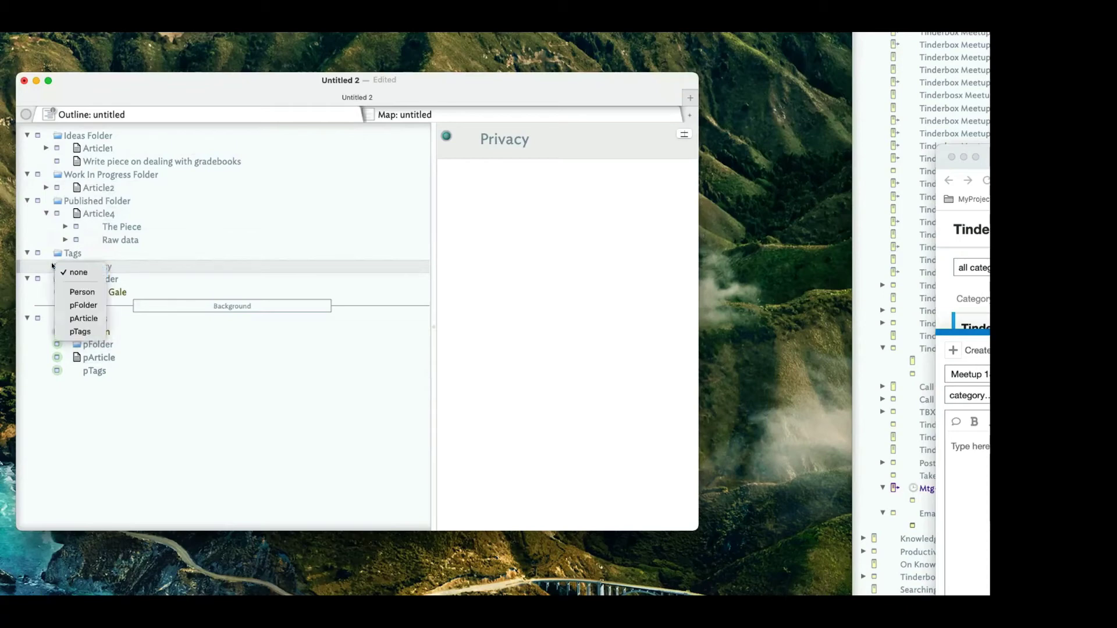
click(81, 332)
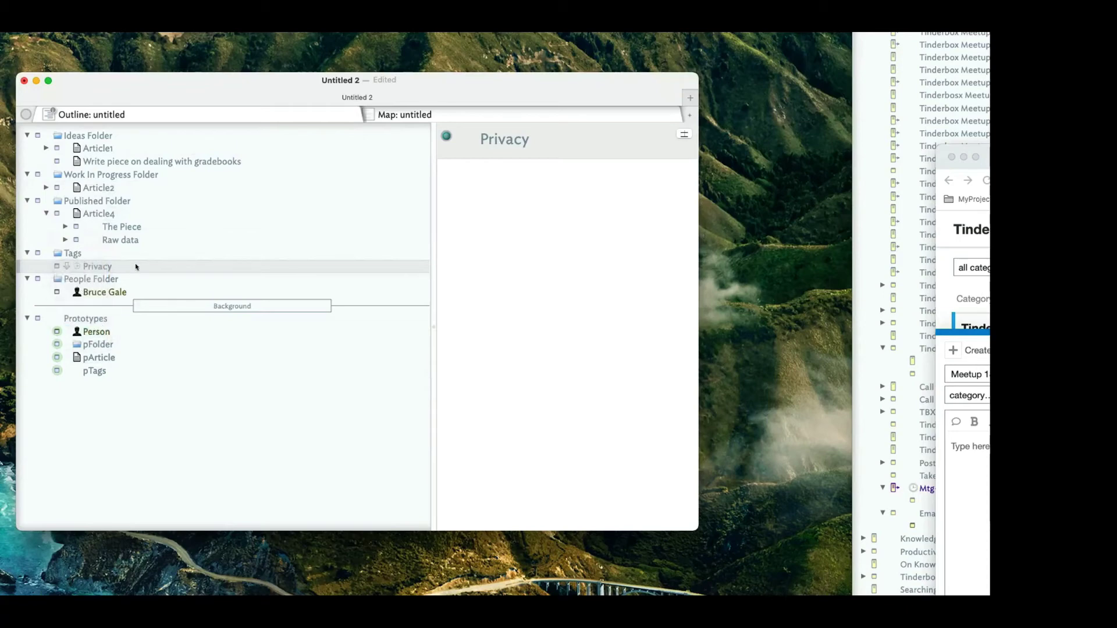
click(82, 372)
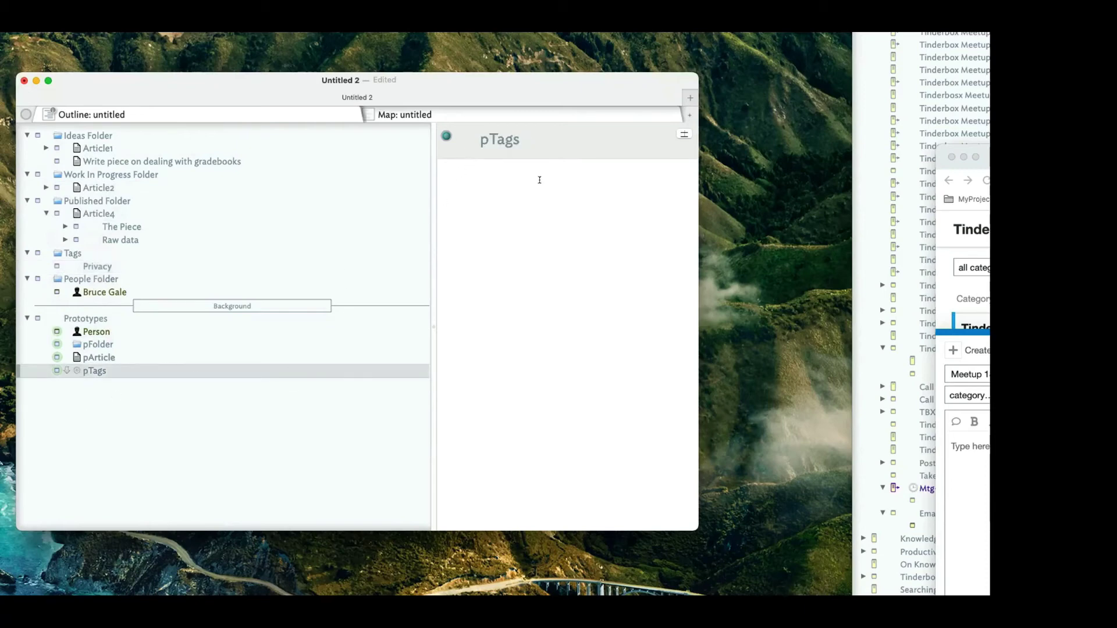
Add Tags as pTags' displayed attribute and check that Privacy shows it.
click(685, 134)
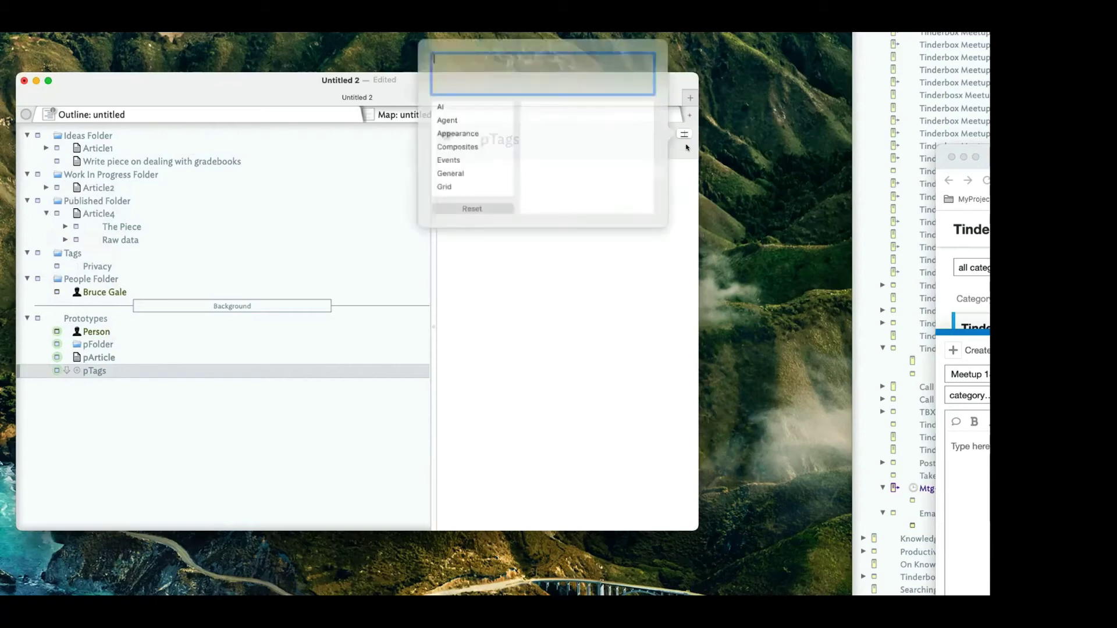
text(Tags)
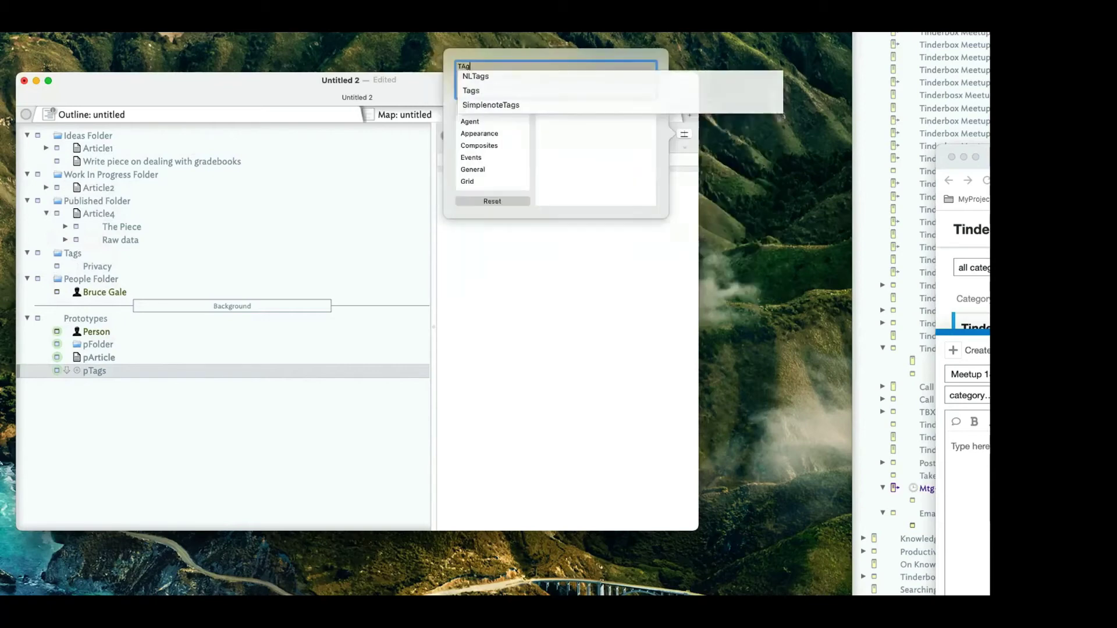
key(Return)
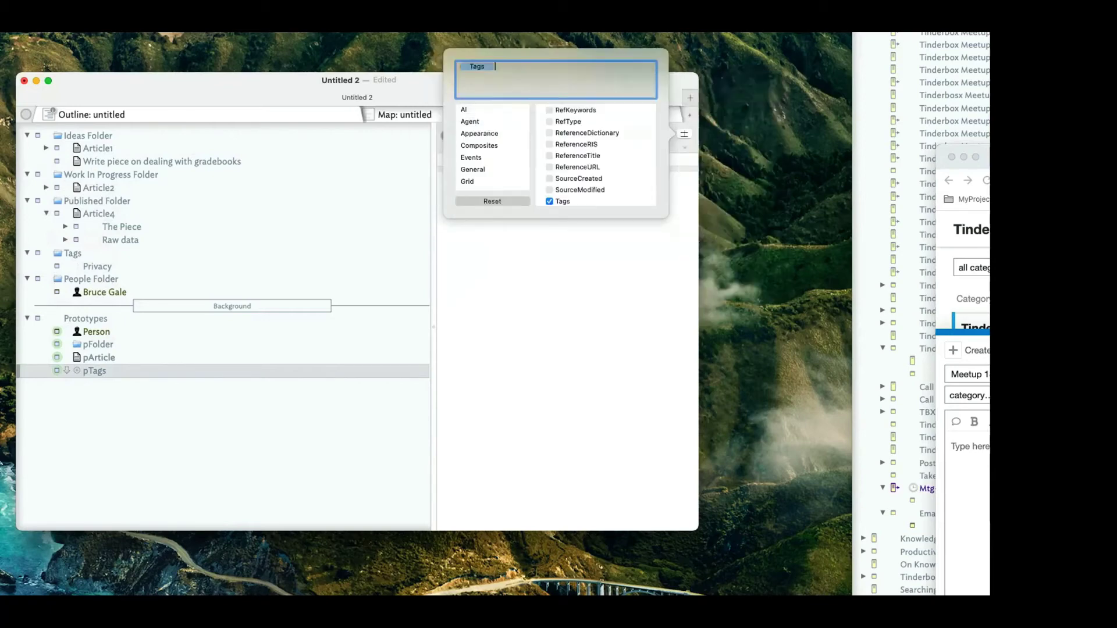
click(600, 317)
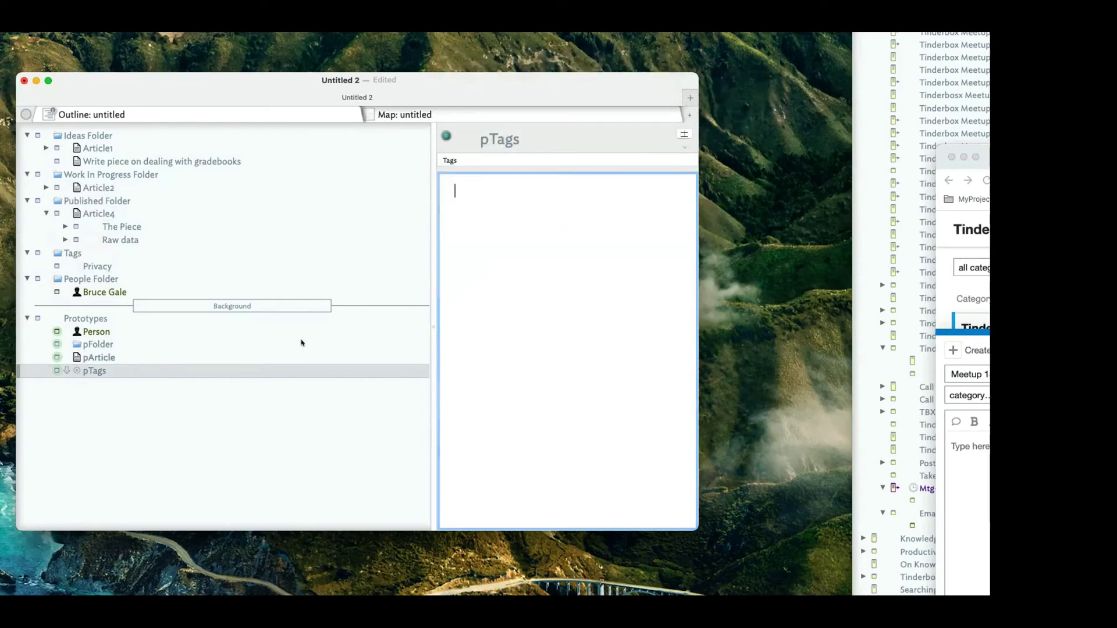
click(101, 267)
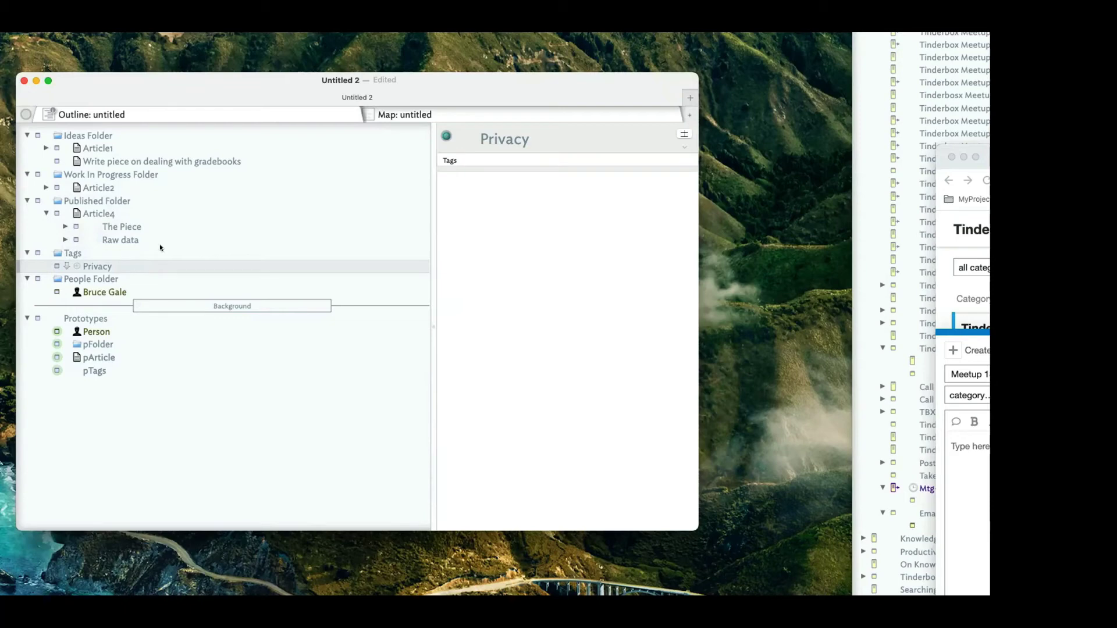
click(46, 147)
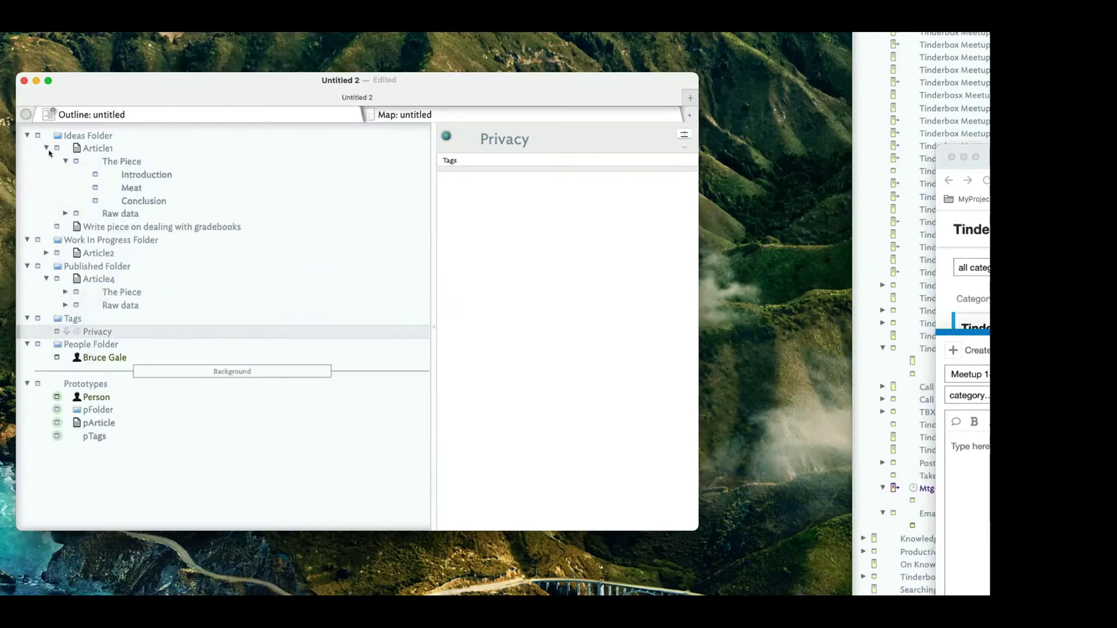
click(65, 214)
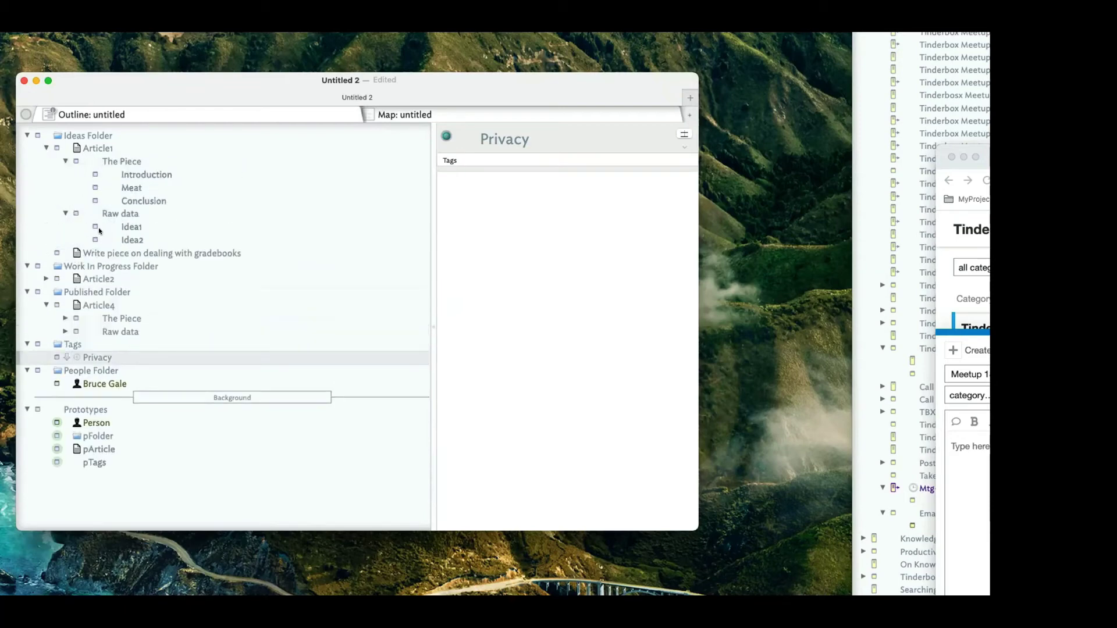
click(46, 148)
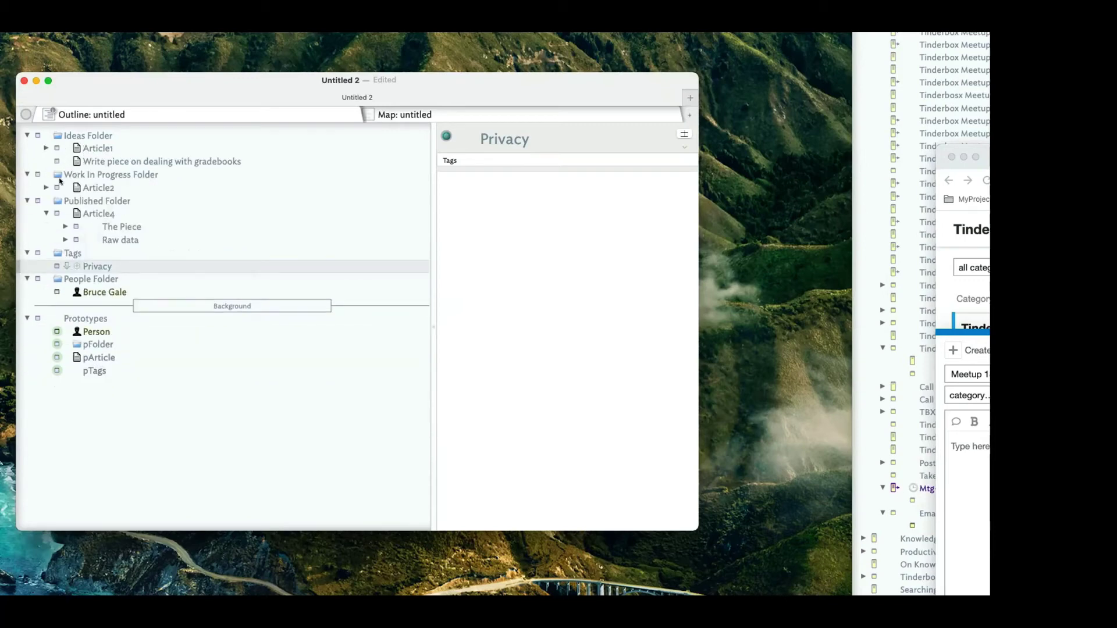
click(61, 174)
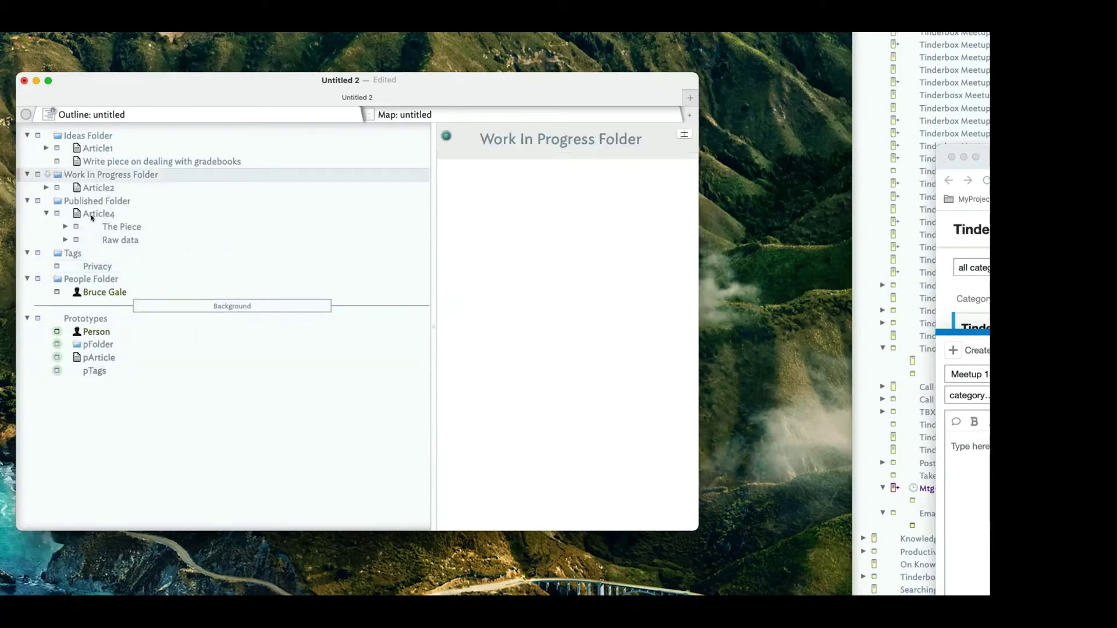
mouse_move(103, 161)
mouse_down()
mouse_move(106, 185)
mouse_move(112, 166)
mouse_up()
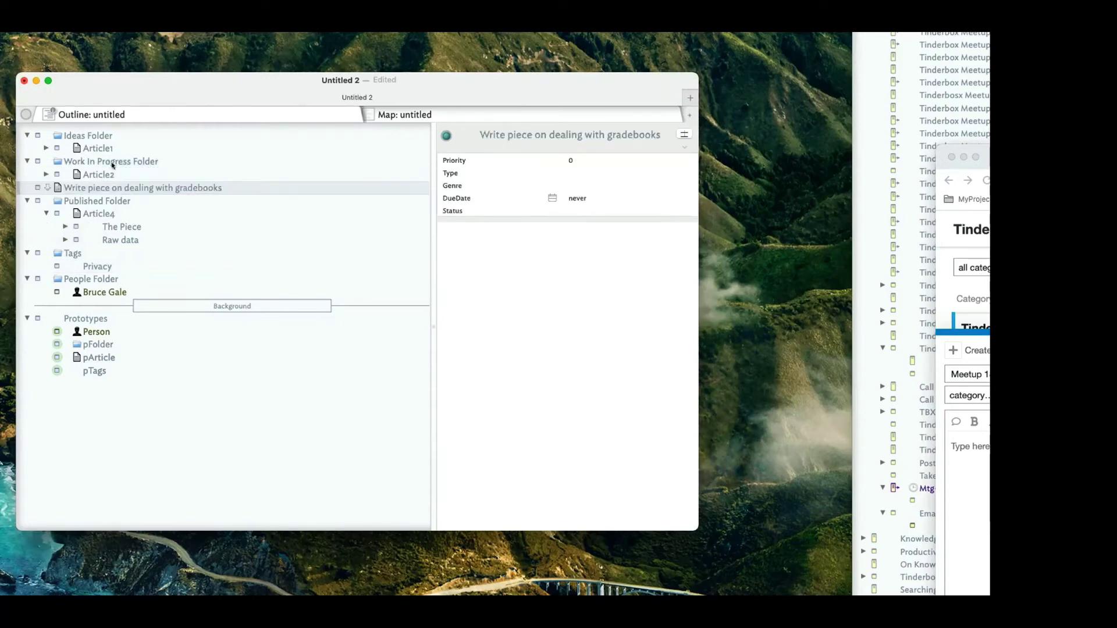
key(Tab)
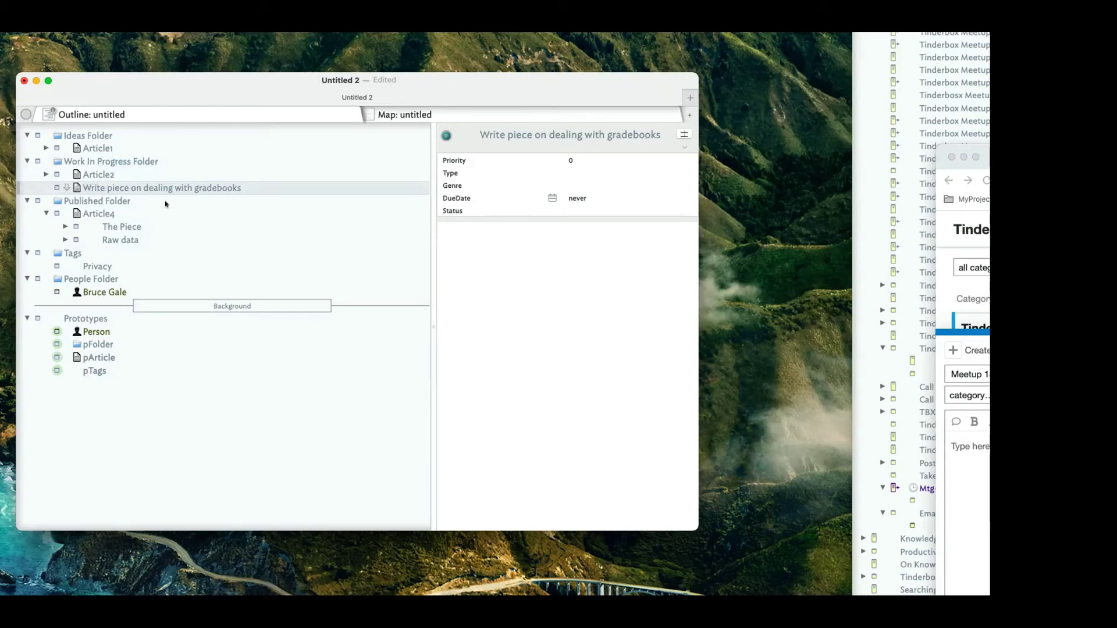
mouse_move(125, 185)
mouse_down()
mouse_move(142, 204)
mouse_move(122, 201)
mouse_up()
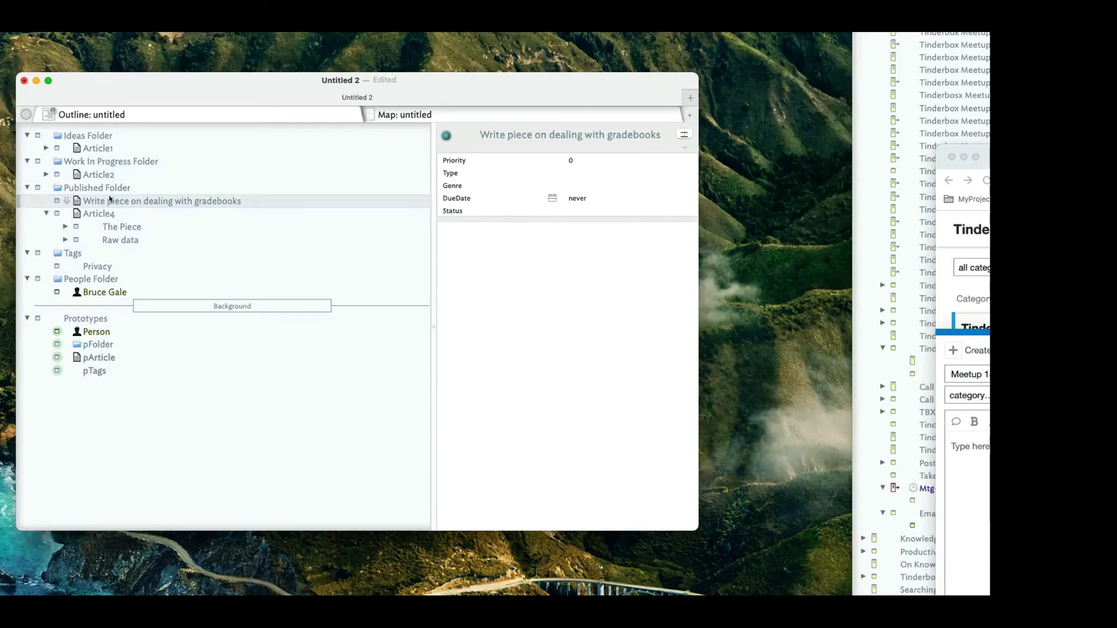
drag(110, 200, 113, 147)
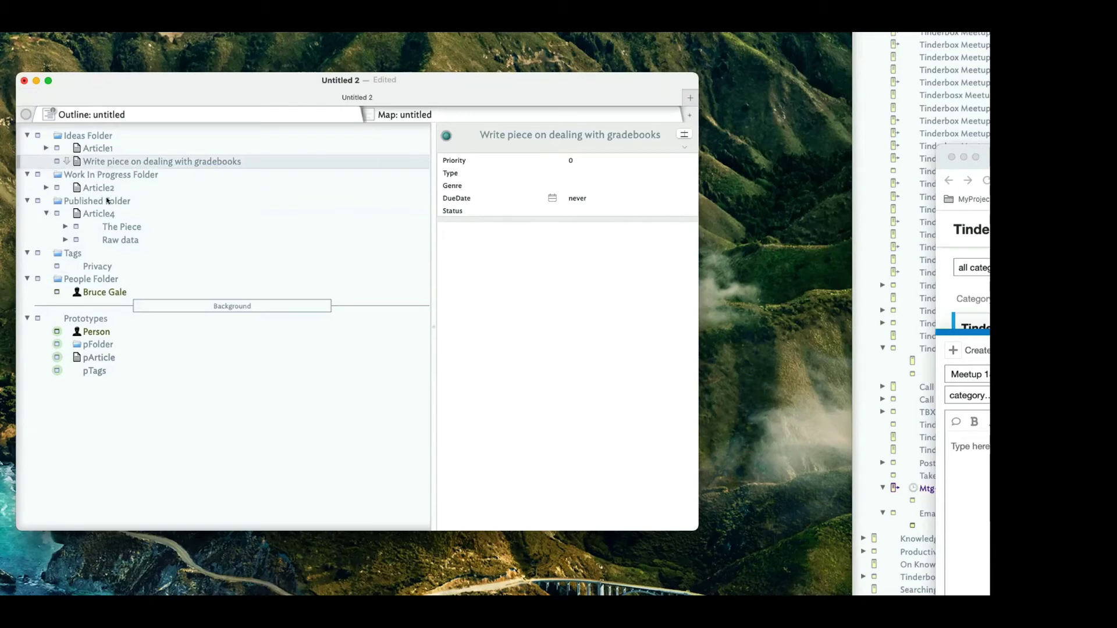
click(95, 136)
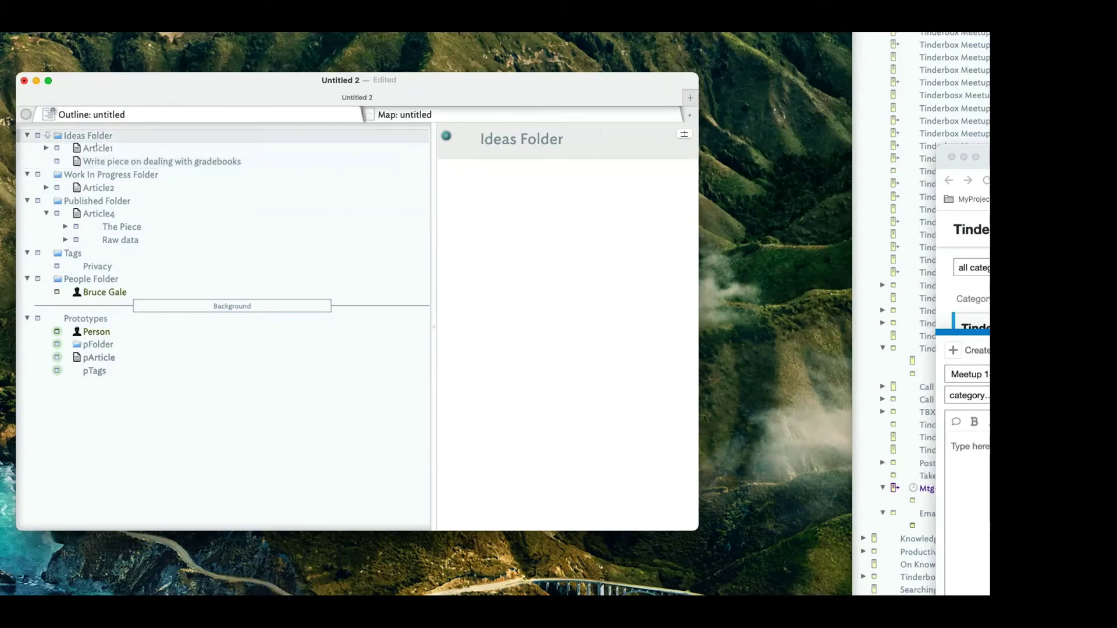
Create a new note at the top of Ideas Folder and name it Article5.
double_click(97, 147)
text(;lasdfj;laj)
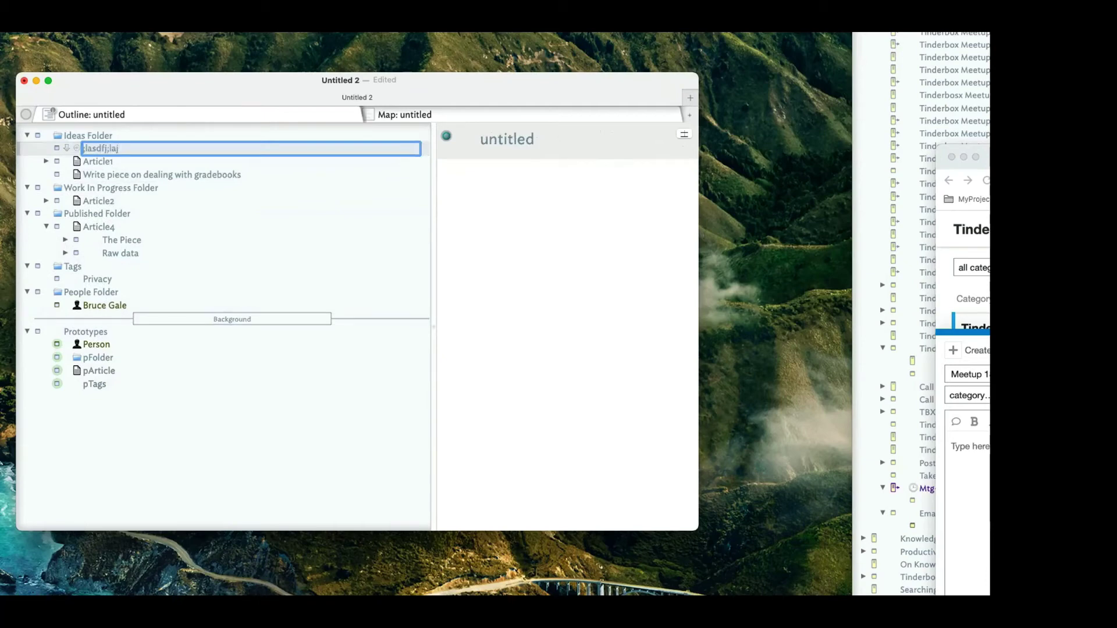
click(110, 187)
double_click(121, 147)
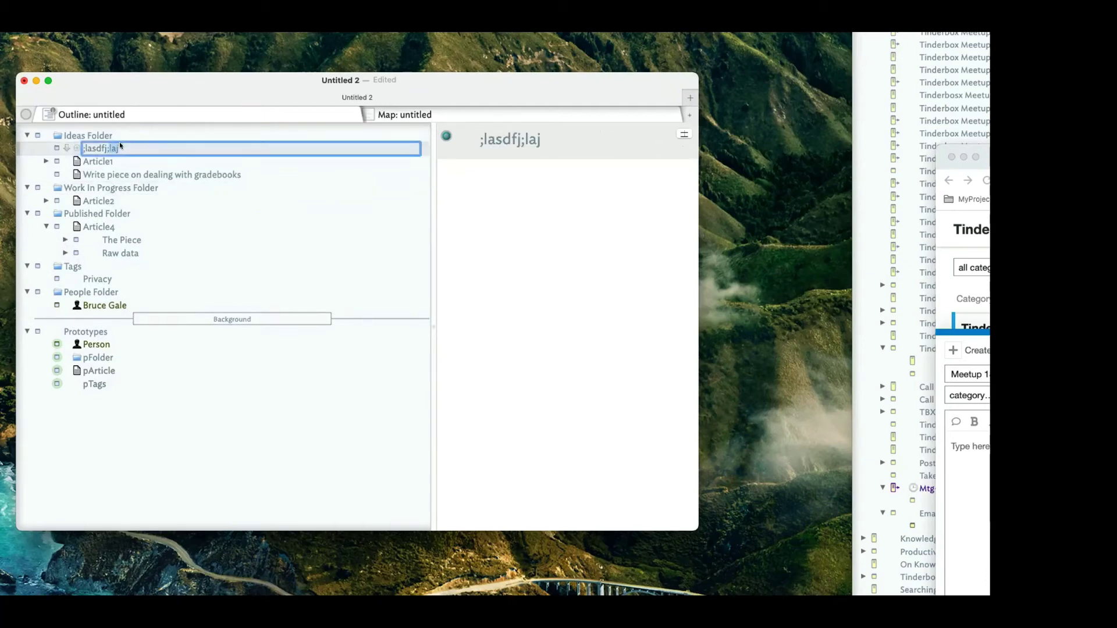
key(BackSpace)
key(BackSpace)
key(BackSpace)
key(BackSpace)
key(BackSpace)
key(BackSpace)
key(BackSpace)
key(BackSpace)
key(BackSpace)
text(Article)
key(Return)
double_click(156, 147)
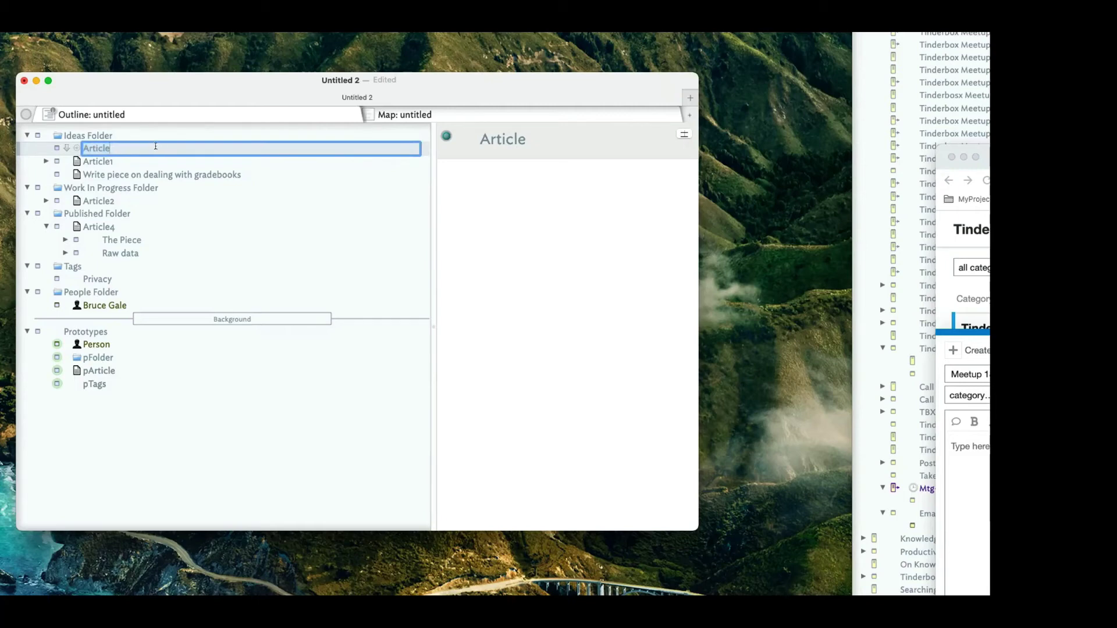
text(5)
click(156, 176)
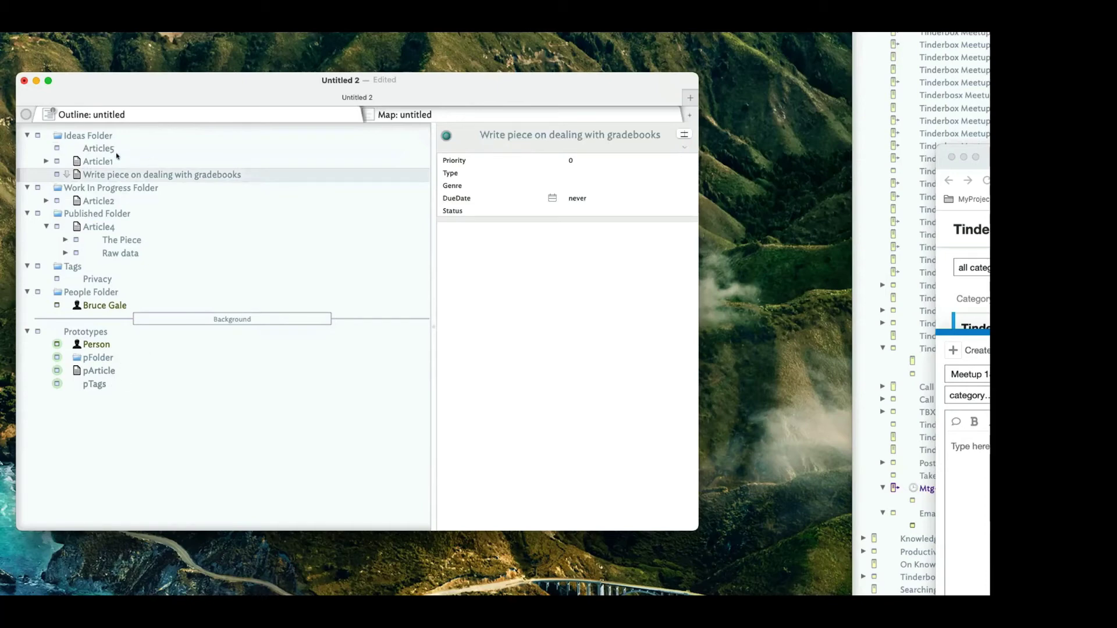
click(108, 148)
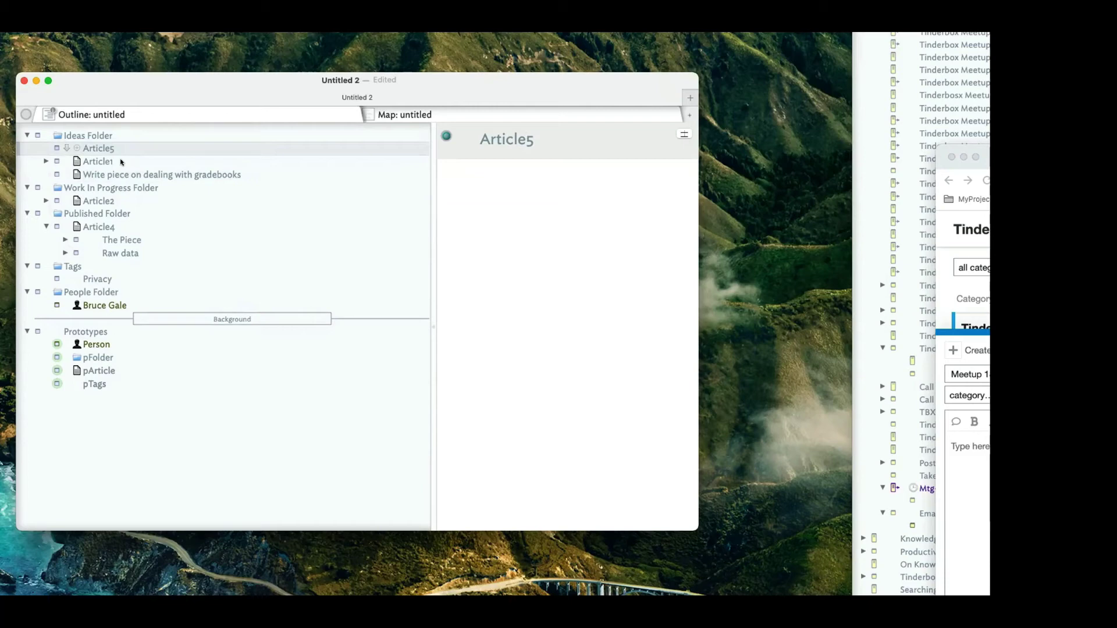
click(114, 361)
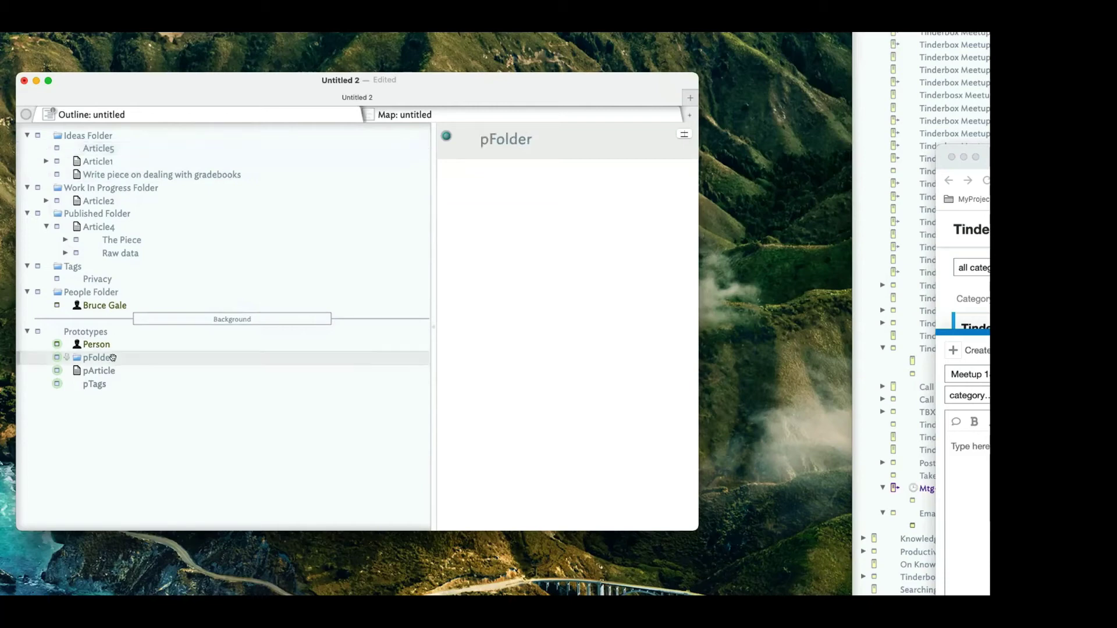
Add OnAdd to pFolder's key attributes and check its OnAdd field on Ideas Folder.
click(684, 135)
text(OnAdd)
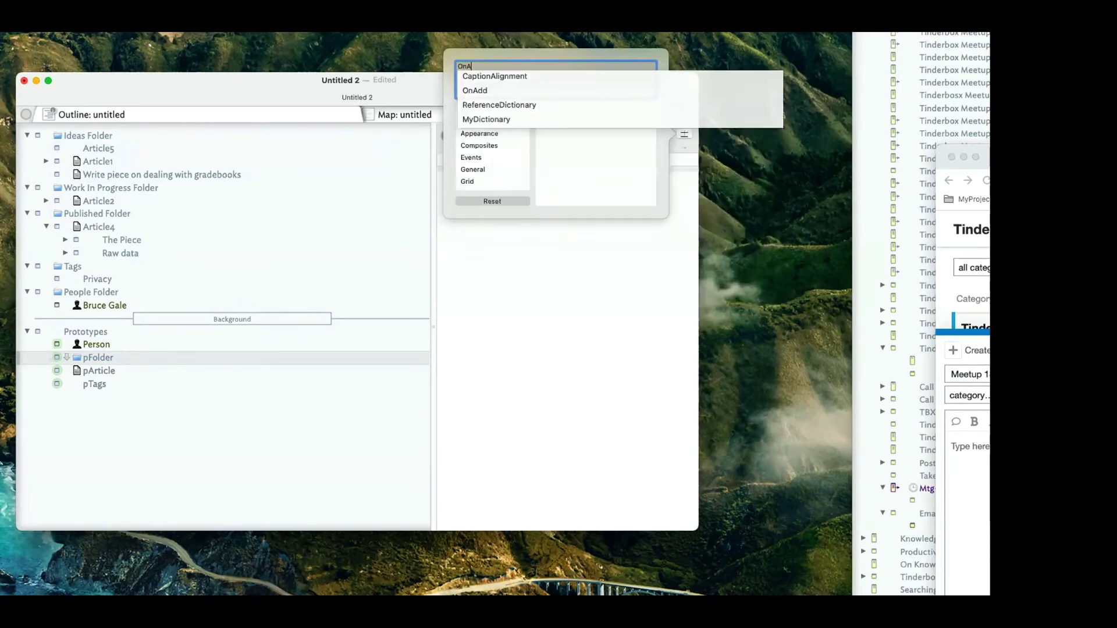
key(Return)
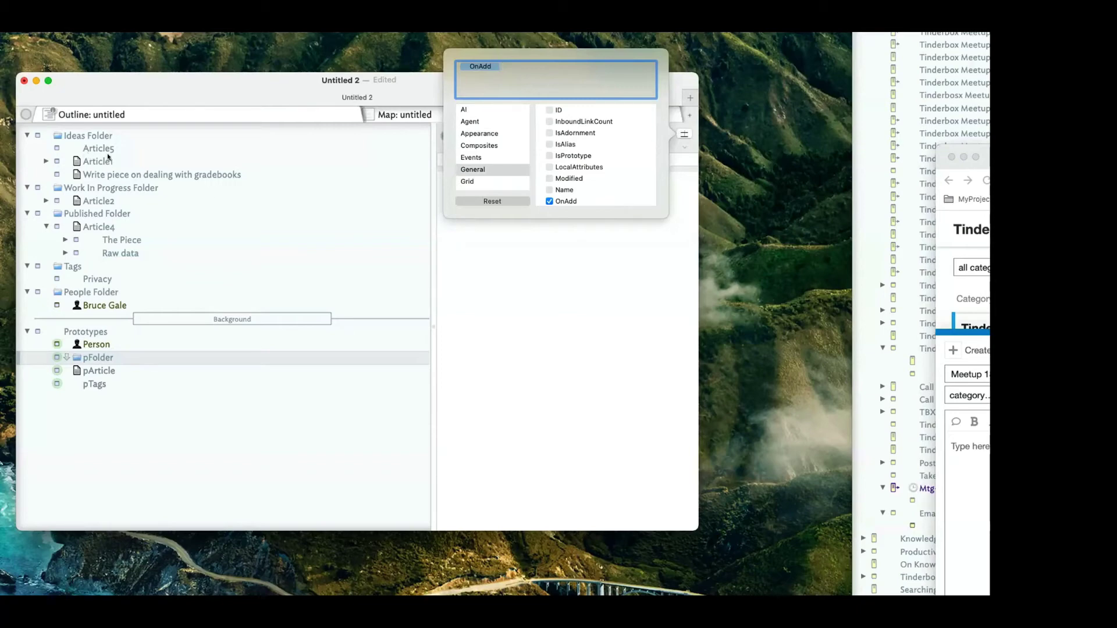
click(535, 315)
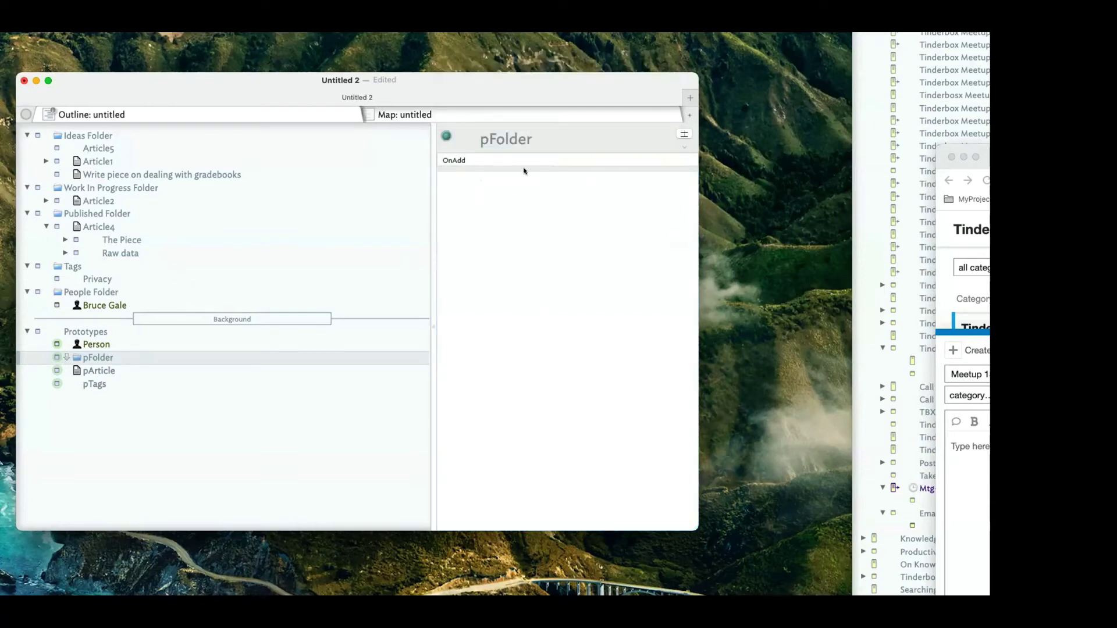
click(69, 289)
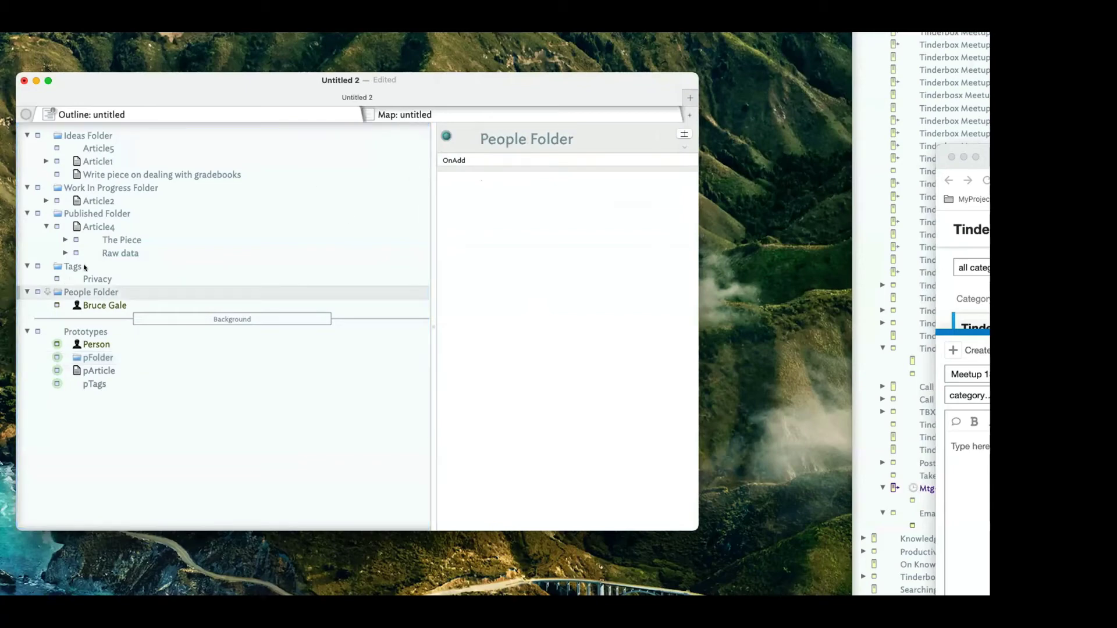
click(84, 267)
click(103, 215)
click(99, 188)
click(97, 135)
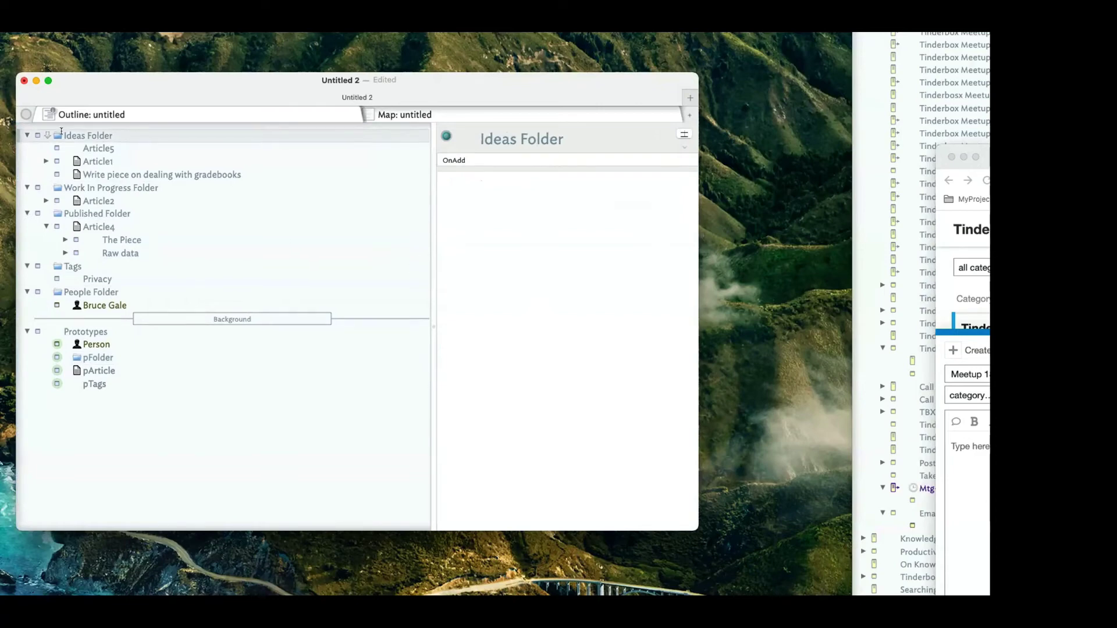
click(520, 161)
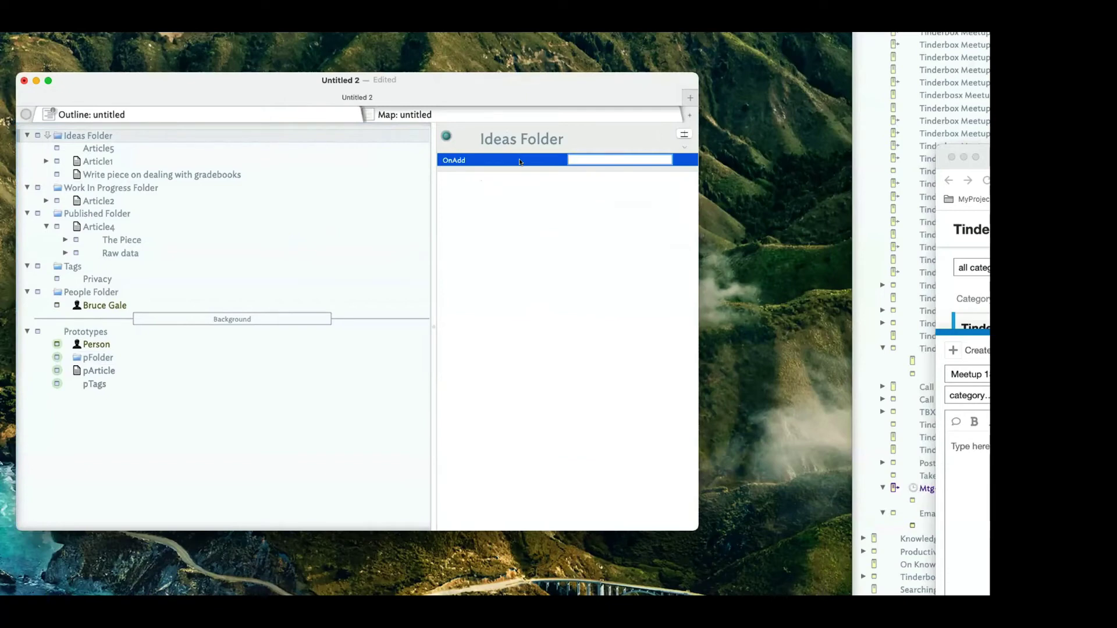
Enter $Prototype as the Ideas Folder's OnAdd value, then reopen the cell for editing.
text($Prototype)
click(618, 164)
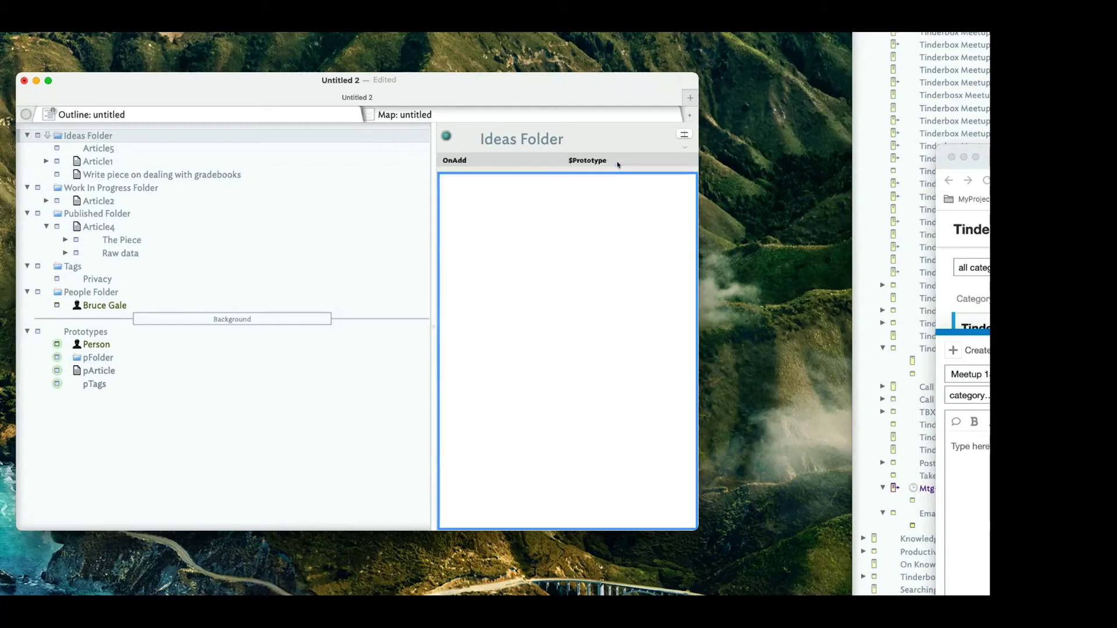
click(617, 164)
click(617, 163)
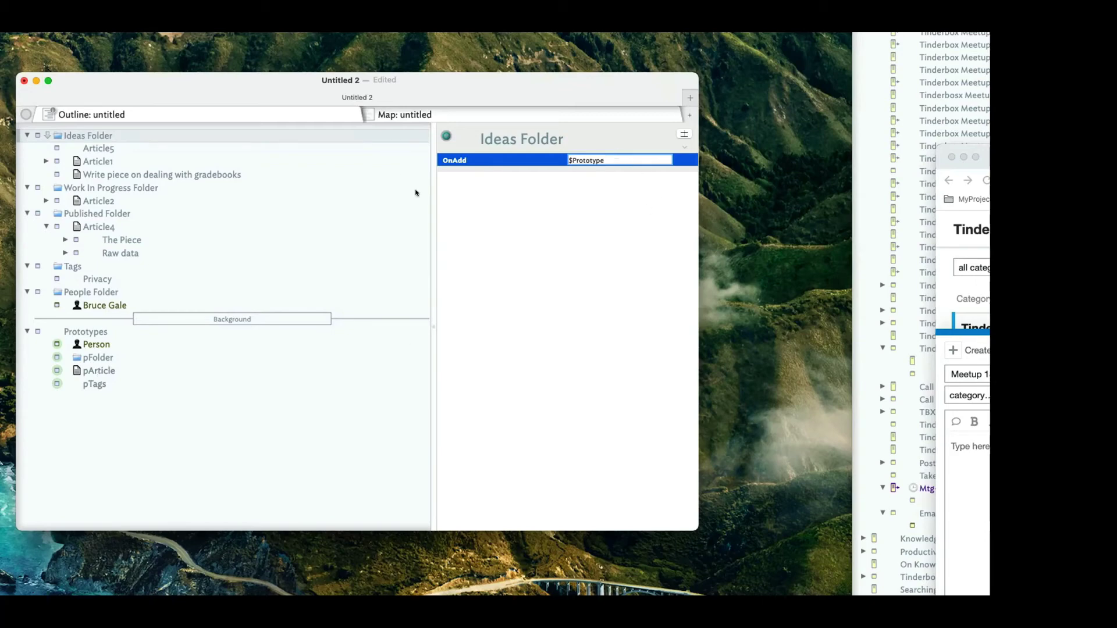
Widen the attribute pane and finish the OnAdd action as $Prototype="pArticle";.
drag(431, 190, 363, 192)
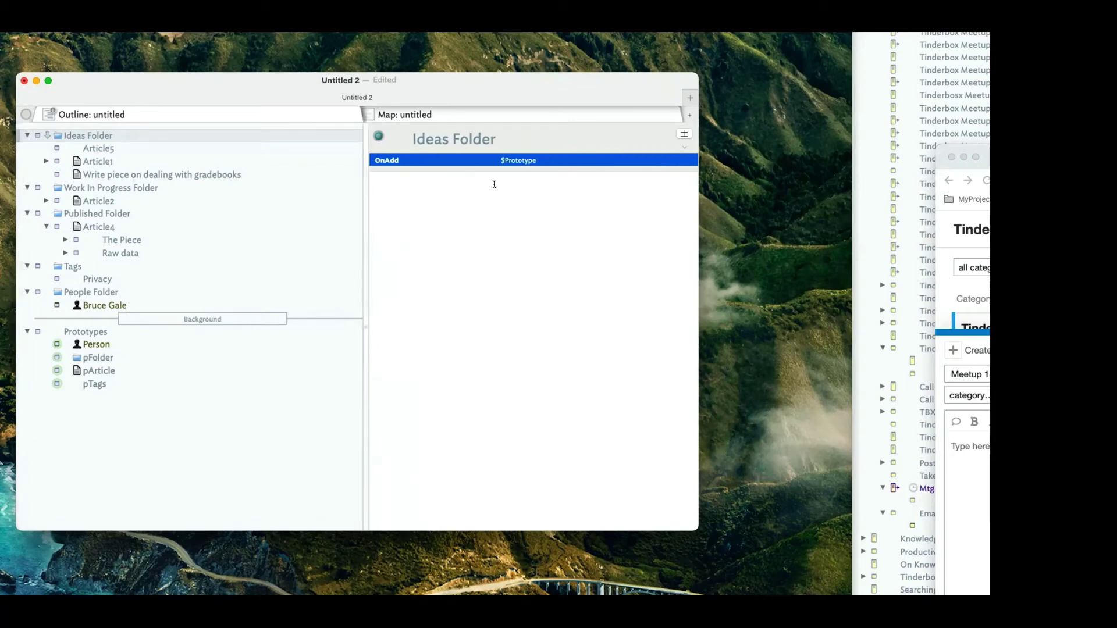
click(526, 158)
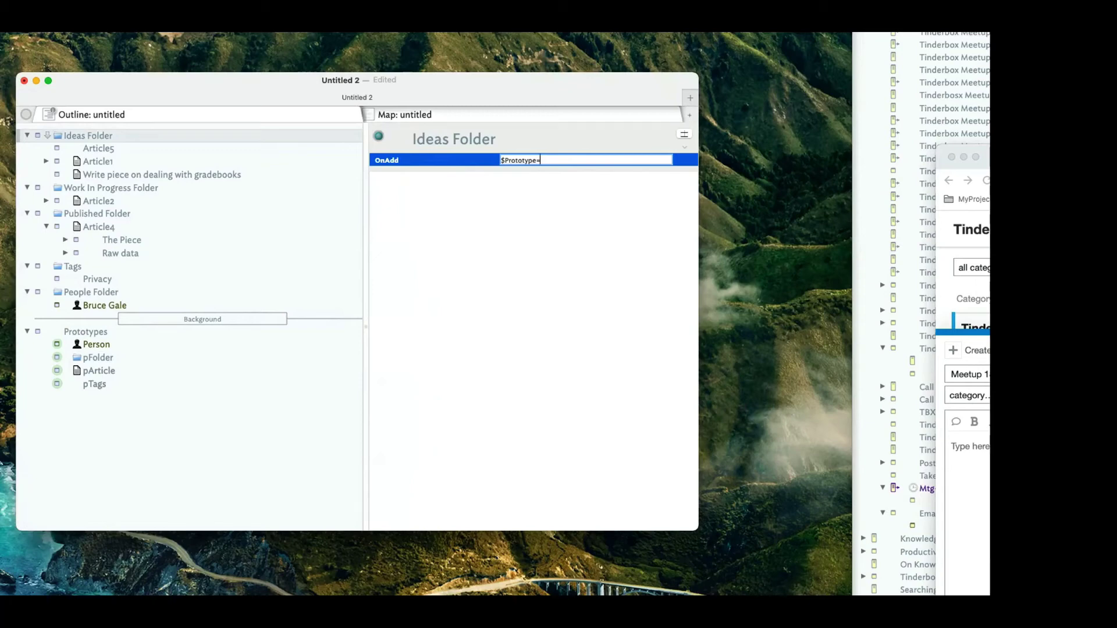
text("pArticle";)
key(Return)
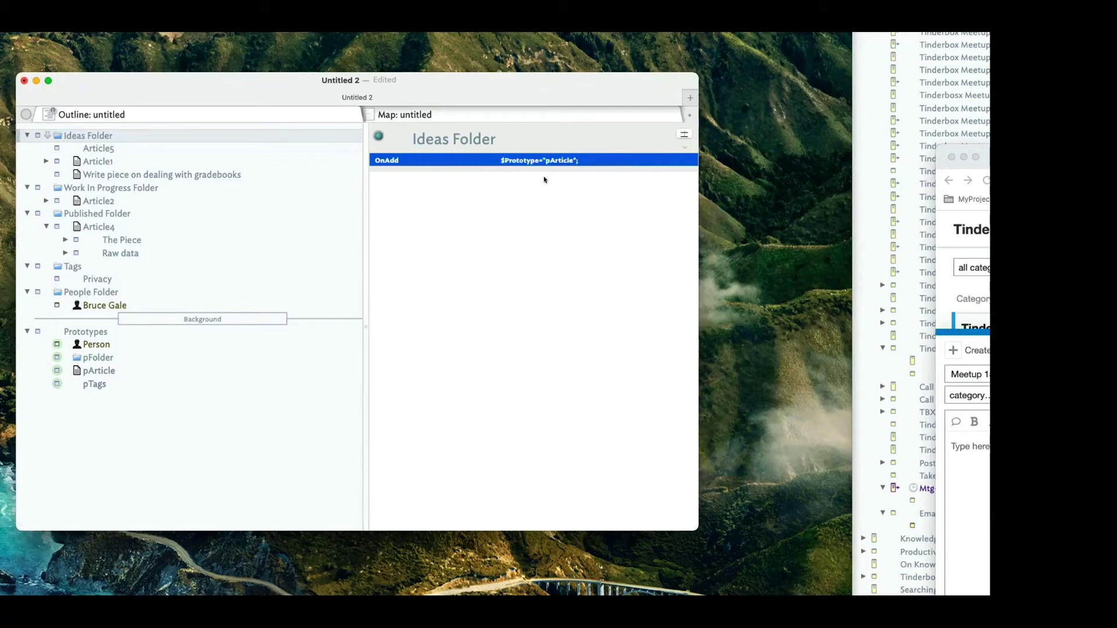
click(119, 135)
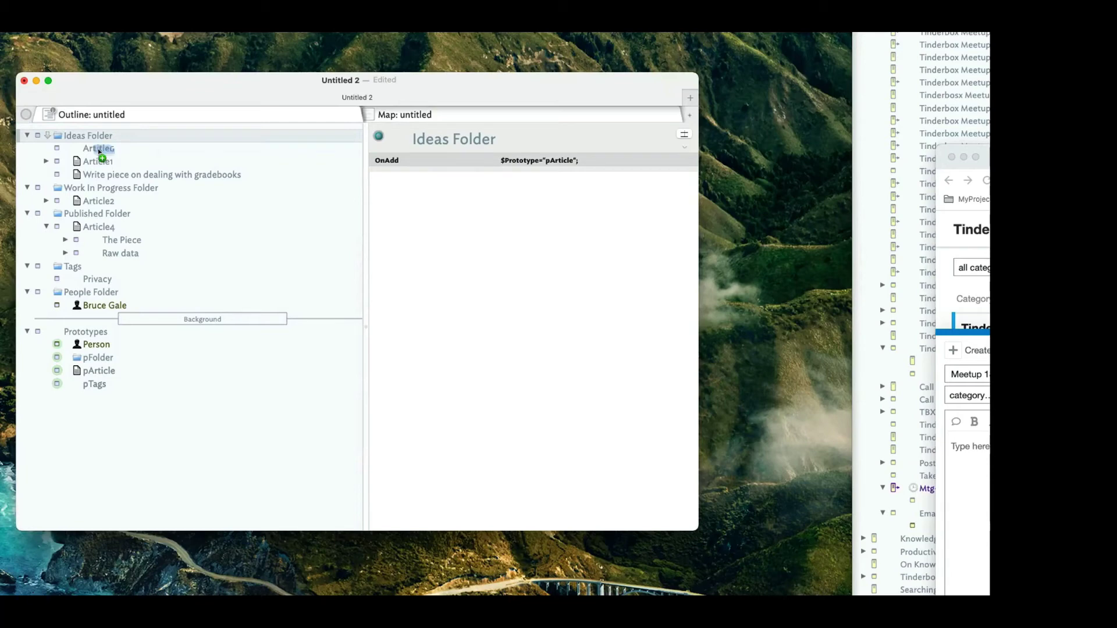
Add a note named Article 6 in Ideas Folder with Genre set to Mystery.
key(Return)
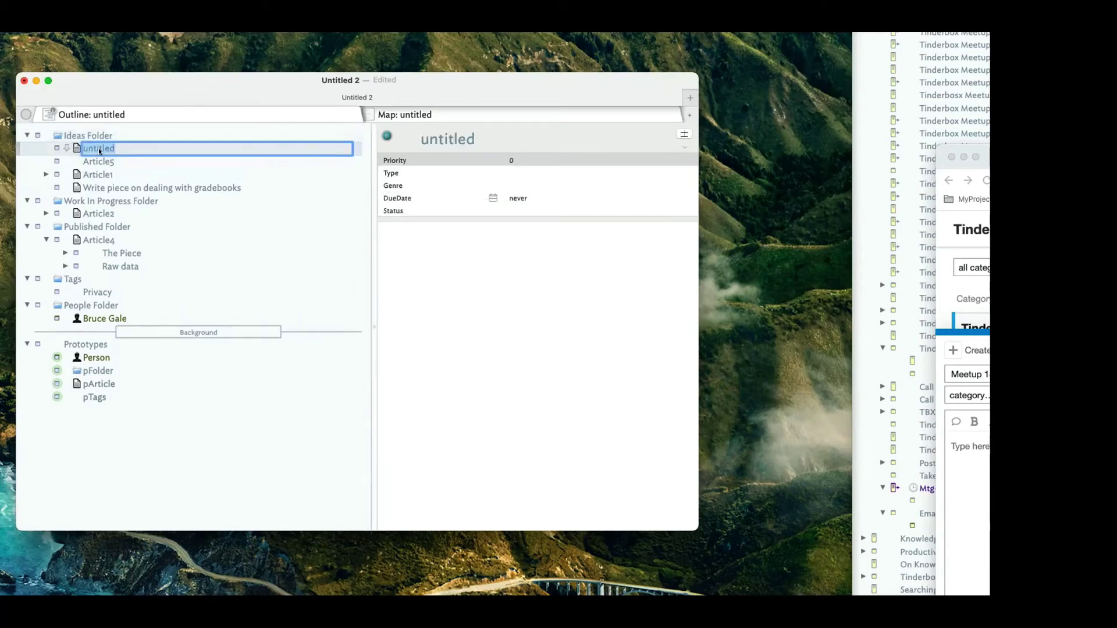
text(Article 6)
key(Return)
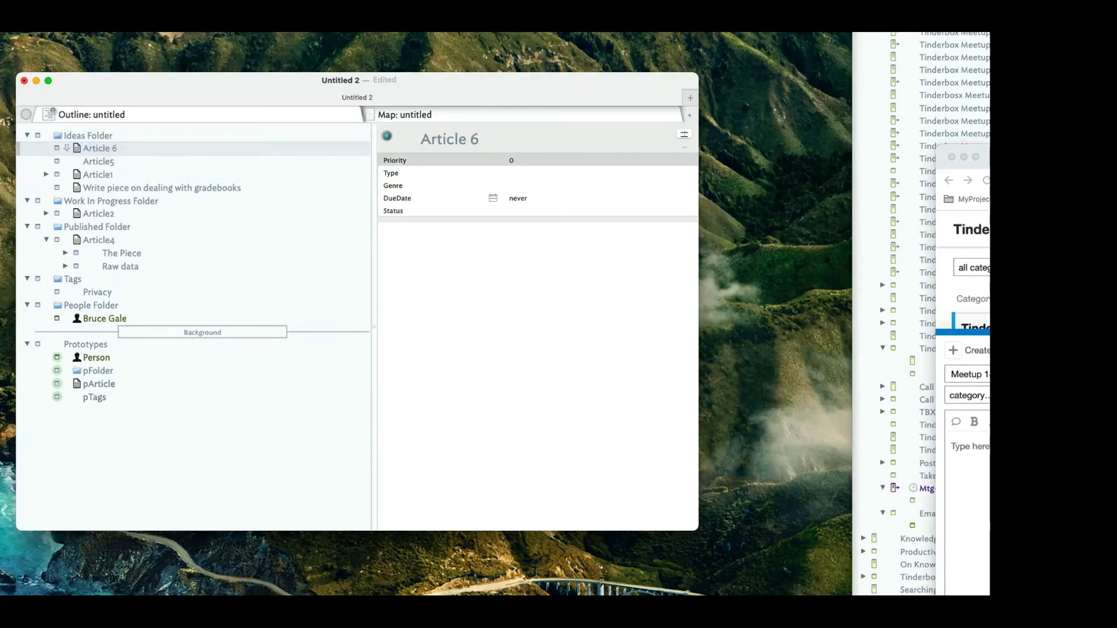
click(532, 174)
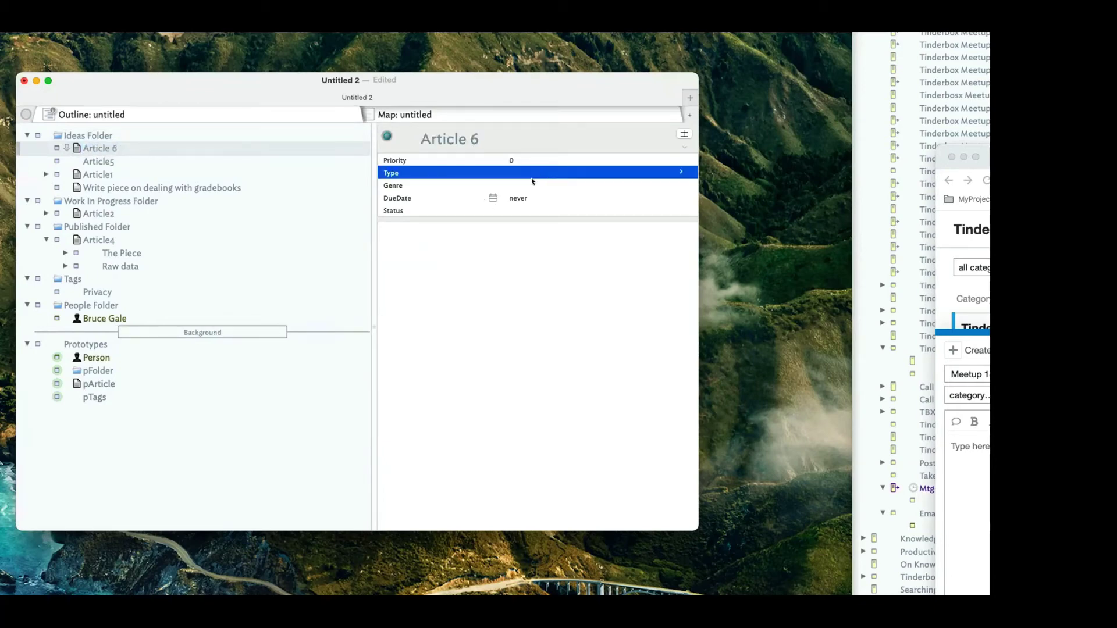
click(534, 185)
click(534, 184)
text(Mystery)
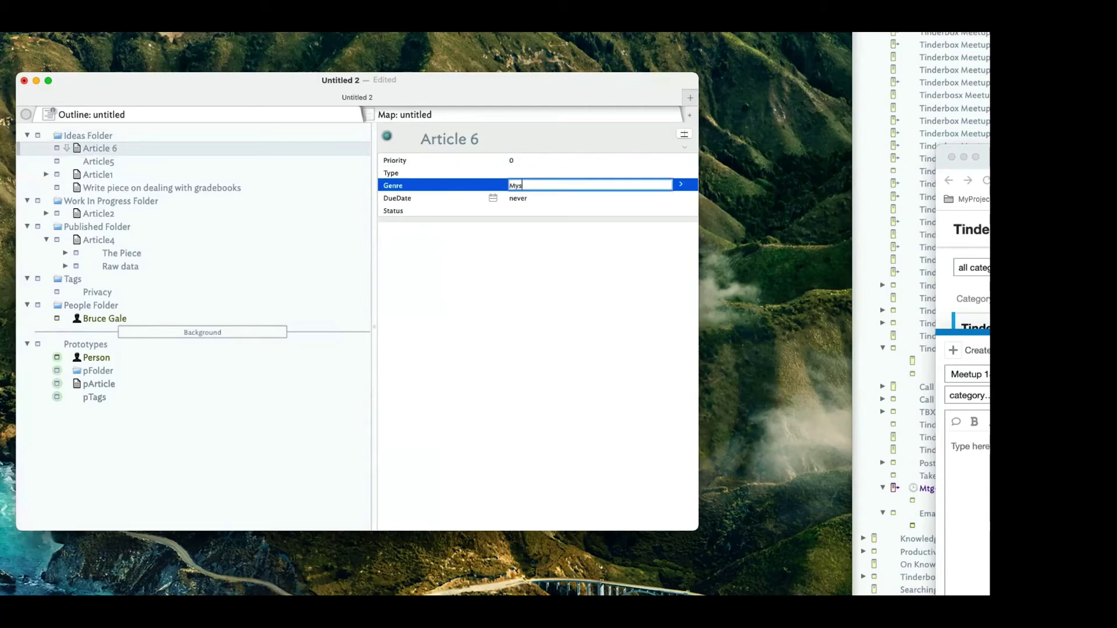
key(Return)
Give Article 6 Priority 2 and a due date of September 25, 2021.
click(540, 169)
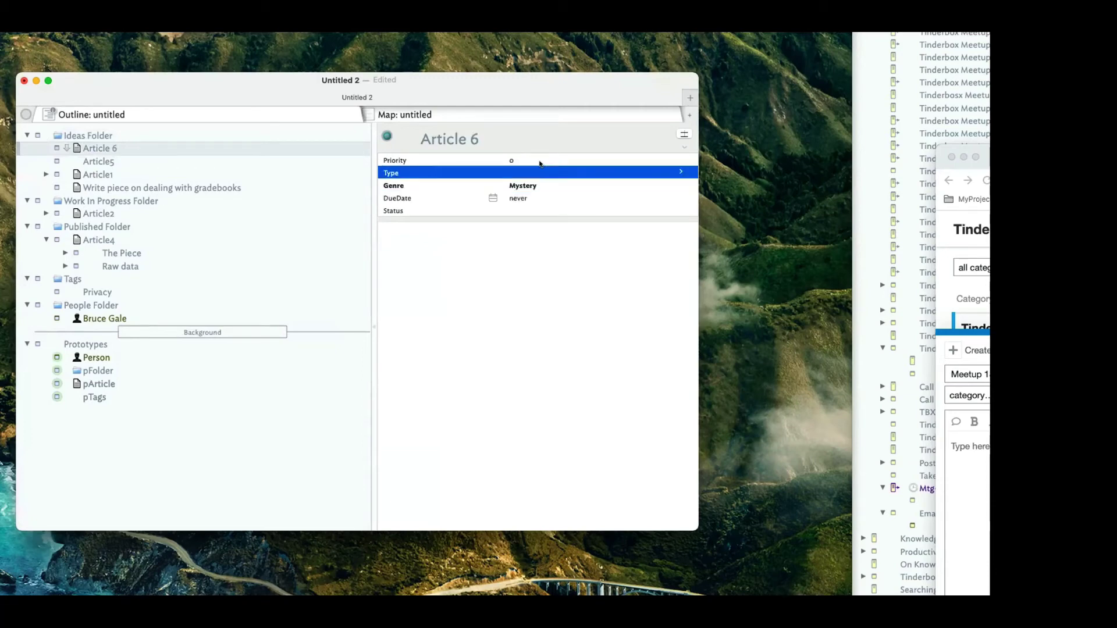
click(541, 161)
click(541, 161)
text(2)
click(527, 199)
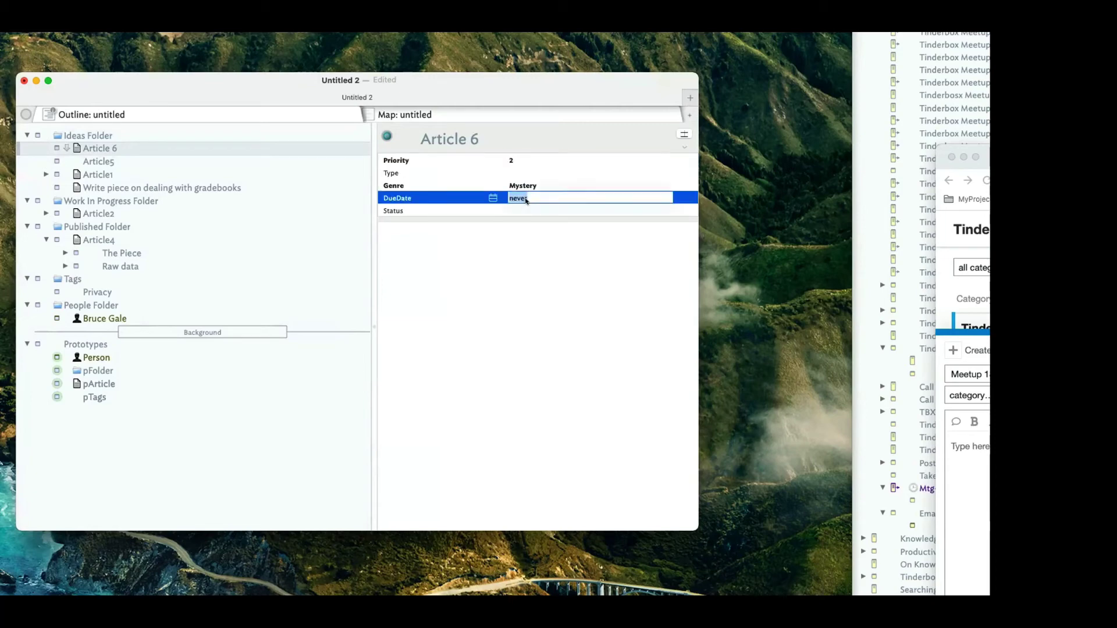
click(527, 198)
click(493, 198)
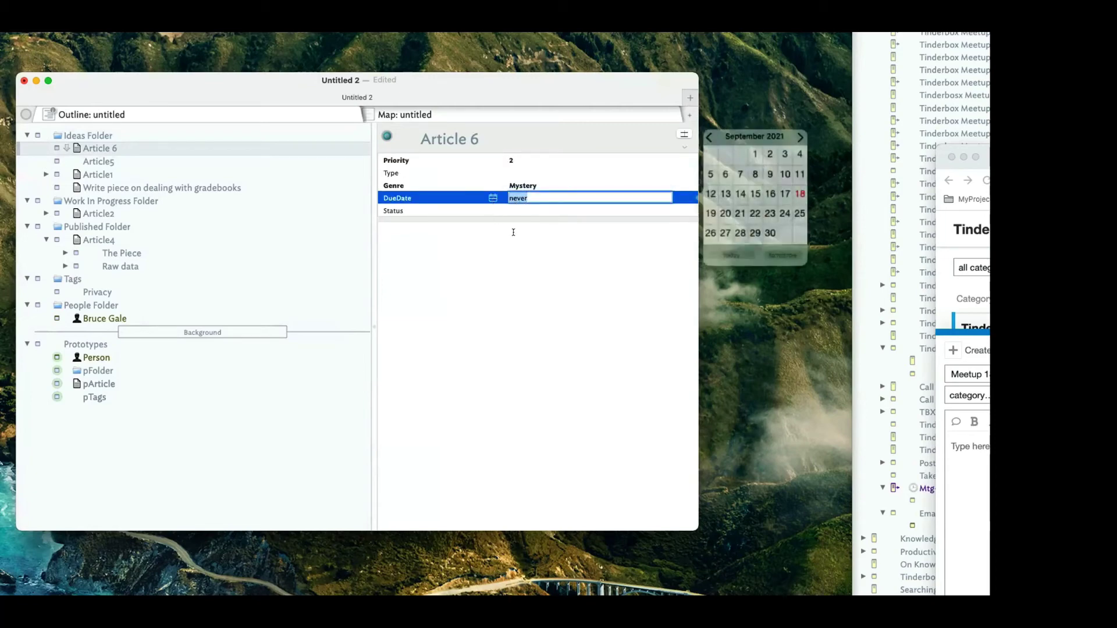
click(783, 210)
Set Article 6's Status to Idea, replacing the initially entered Draft.
click(504, 211)
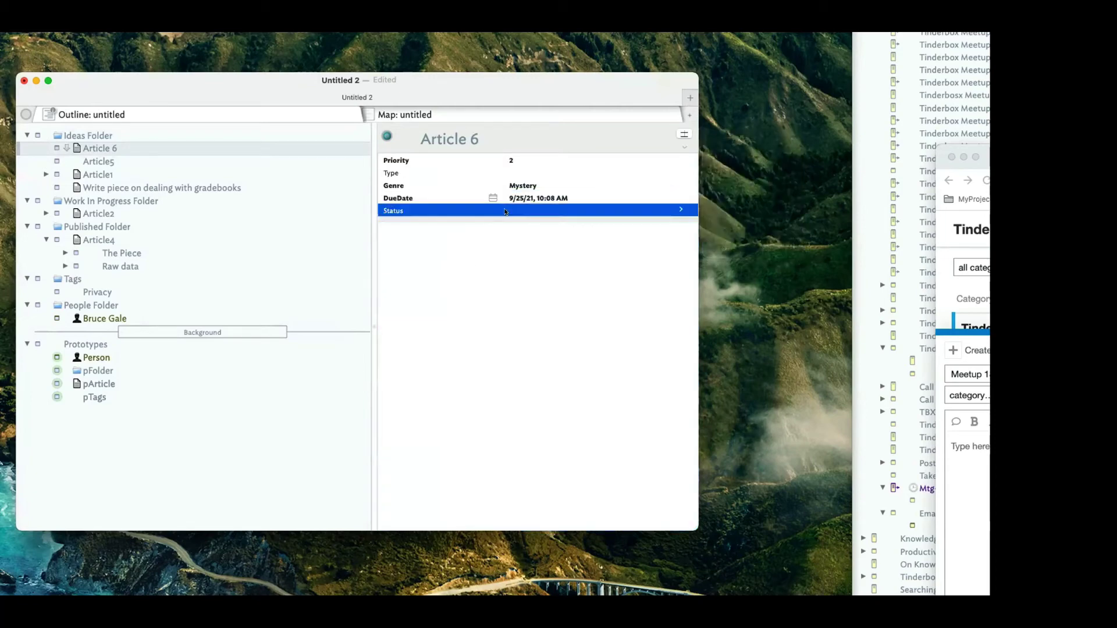
click(532, 211)
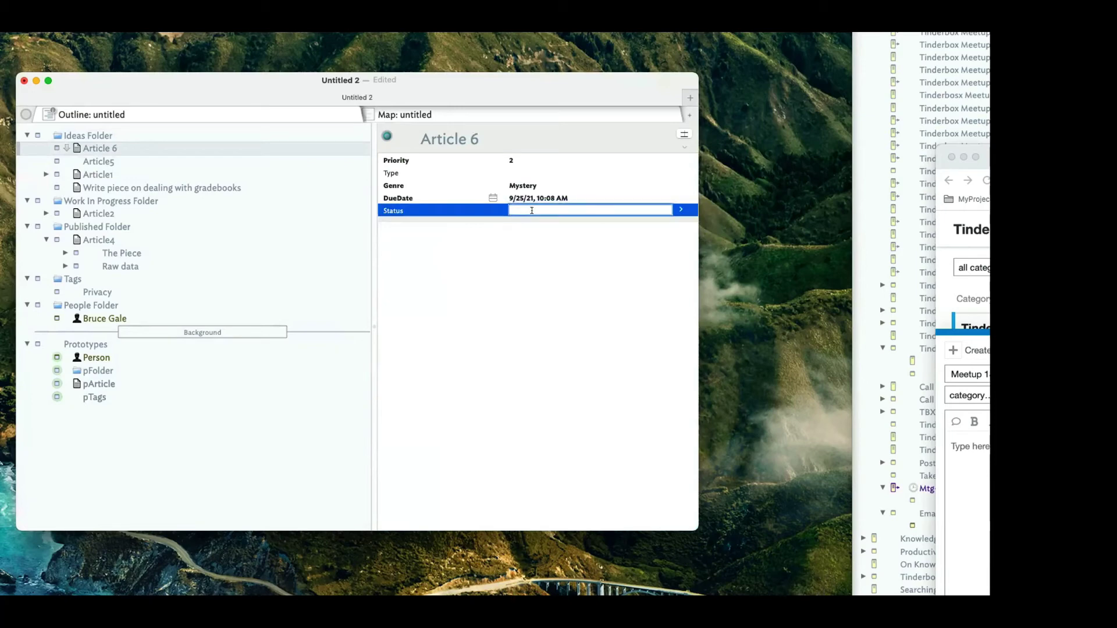
text(Draft)
key(Tab)
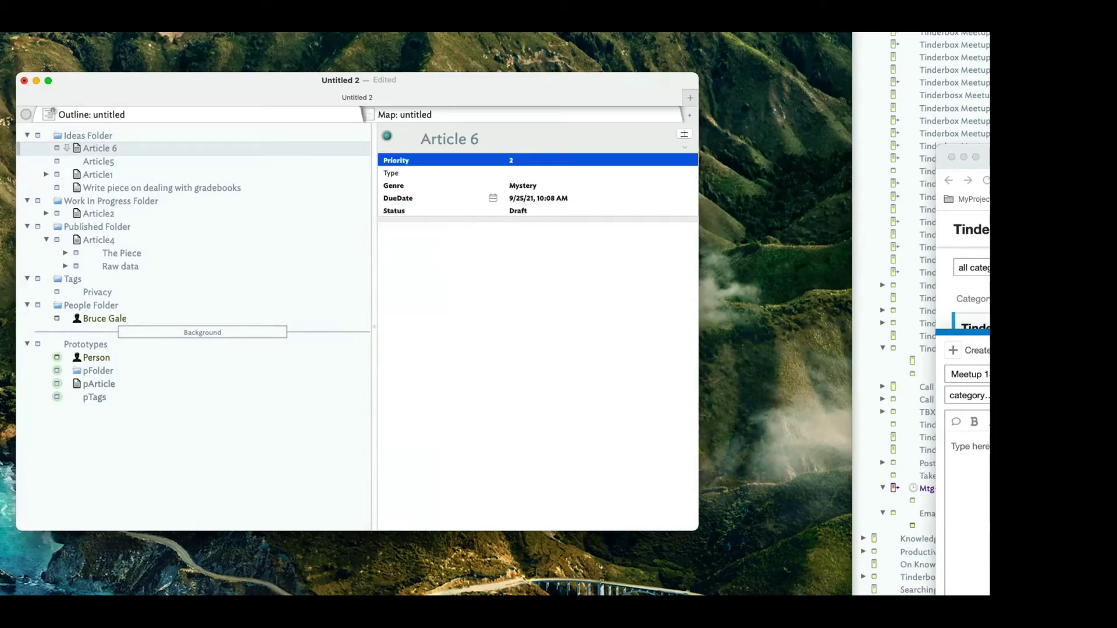
double_click(533, 211)
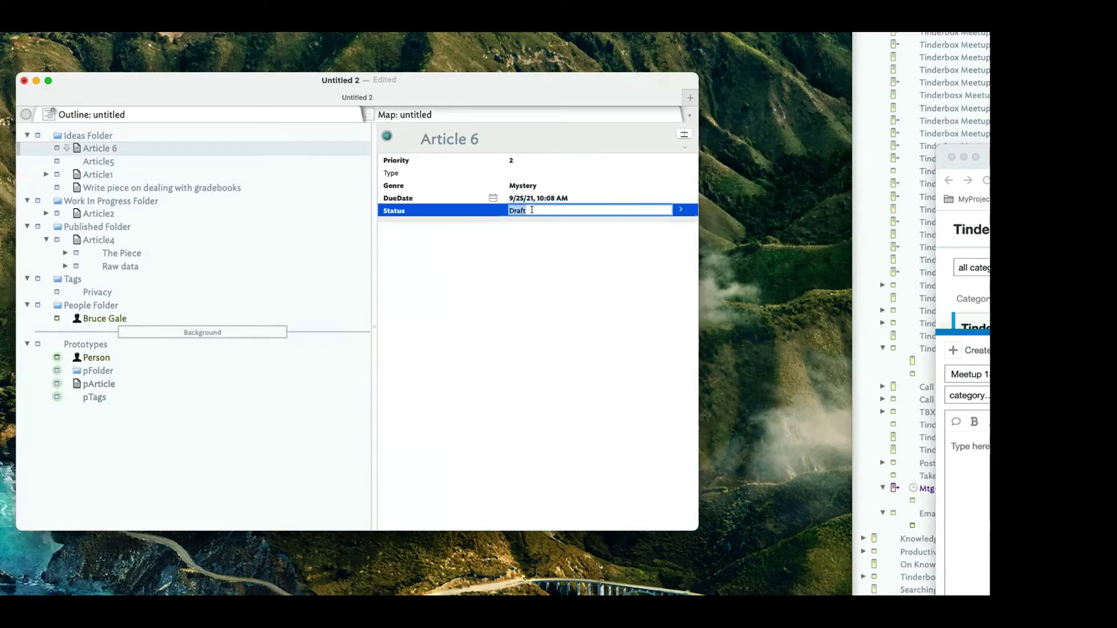
key(BackSpace)
text(Idea)
key(Tab)
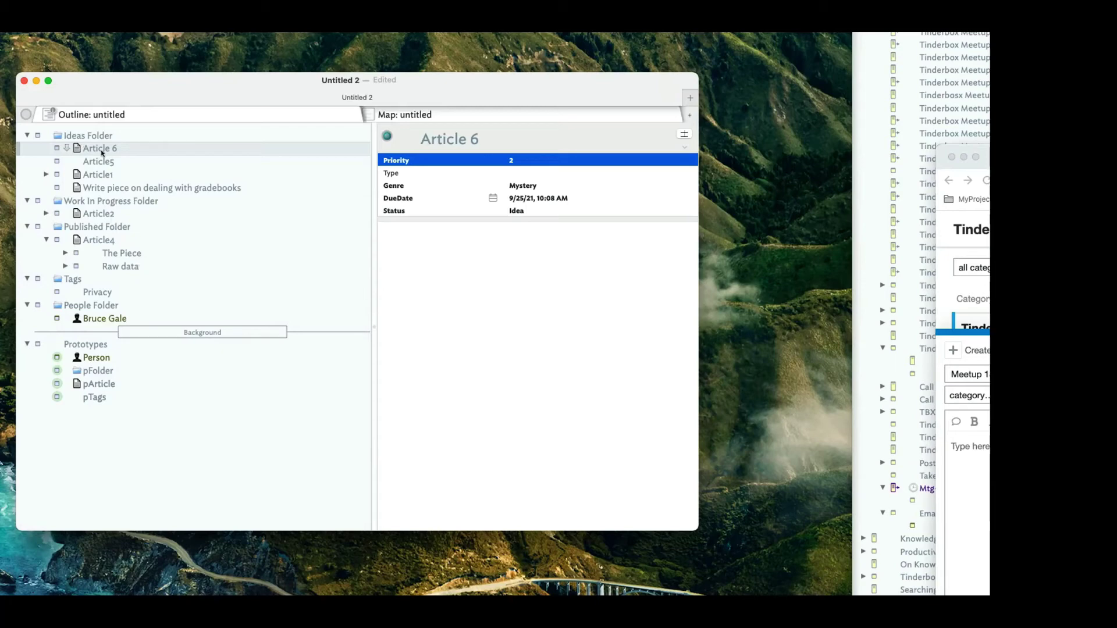
click(375, 114)
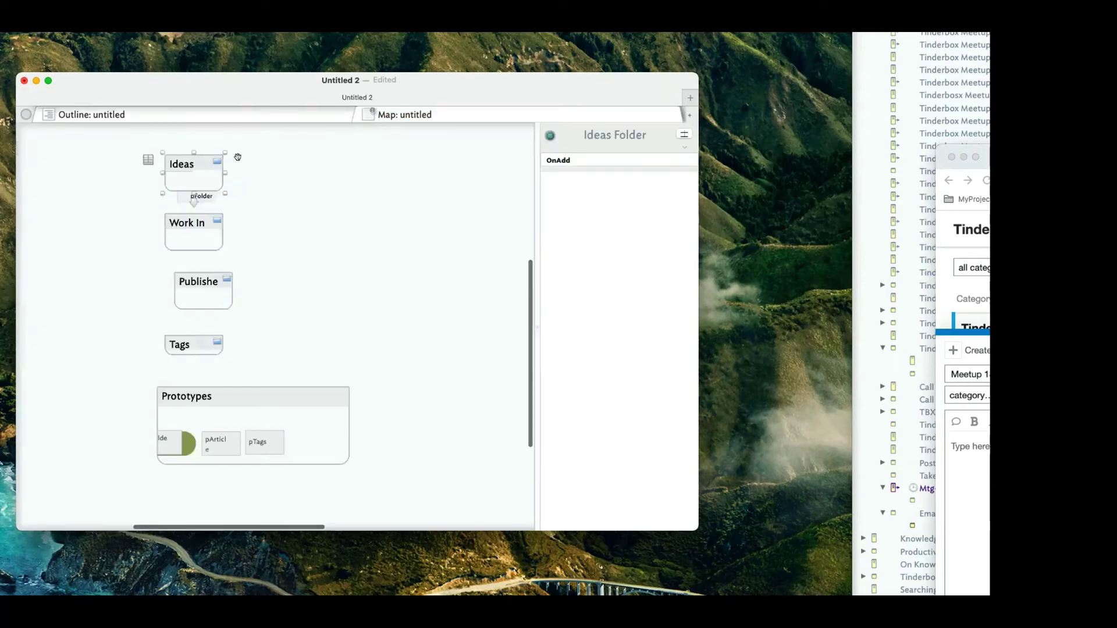
click(214, 119)
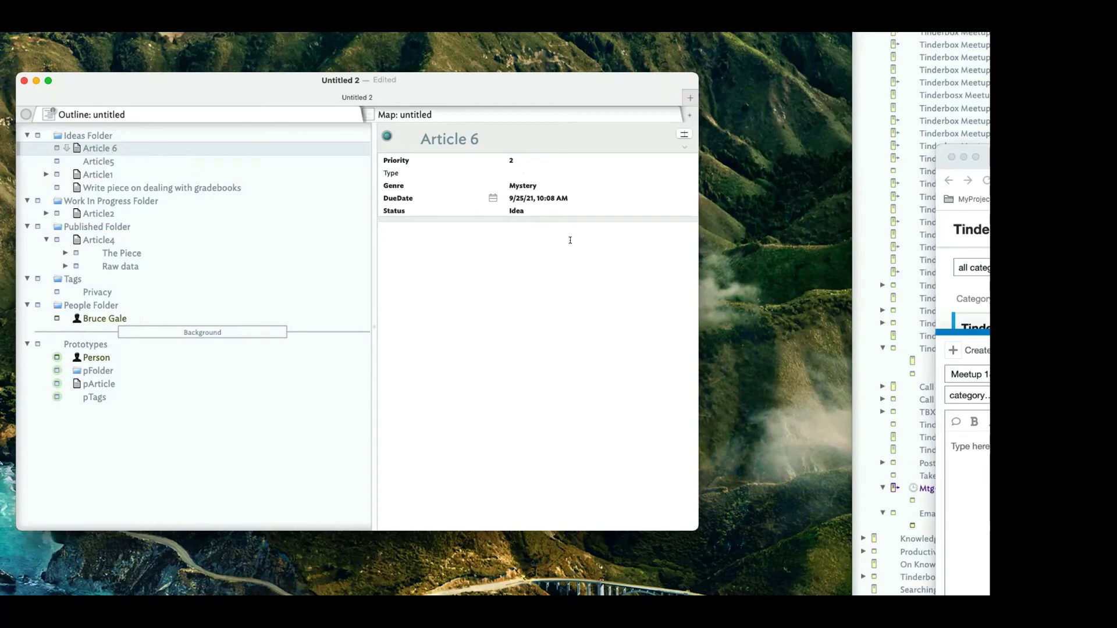
Set Article2's Status to In-Progress.
click(107, 217)
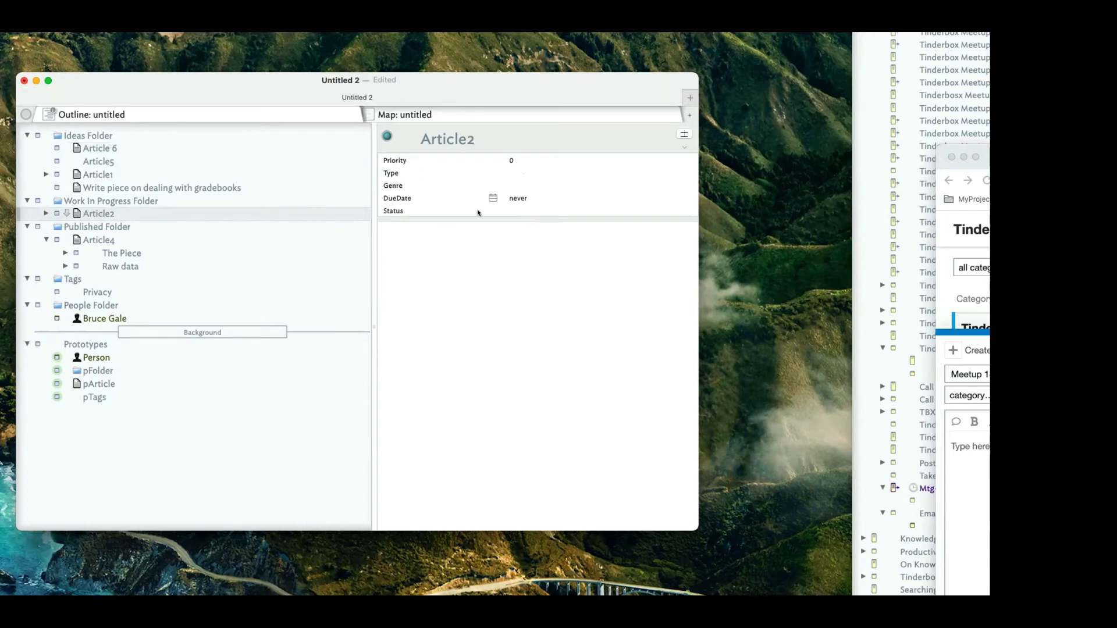
click(519, 211)
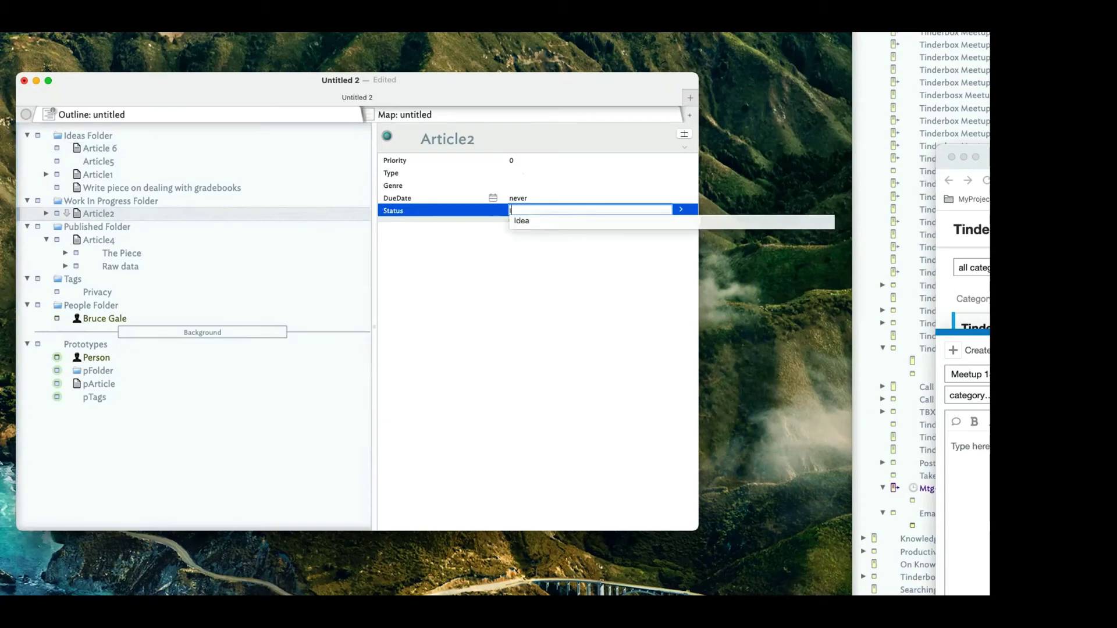
text(In-)
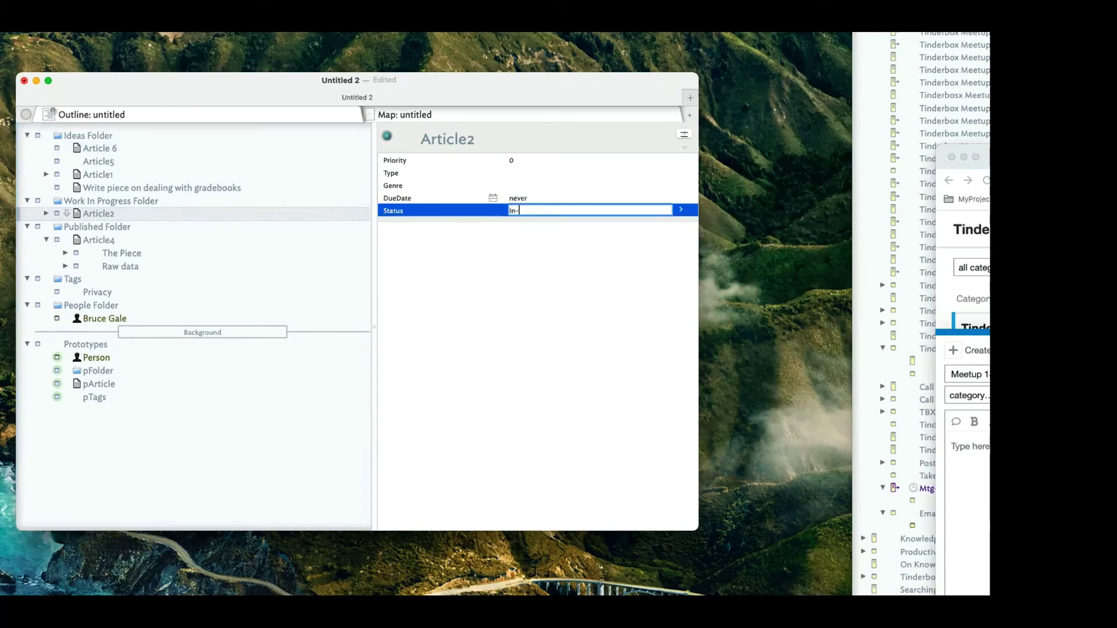
text(Progress)
key(Return)
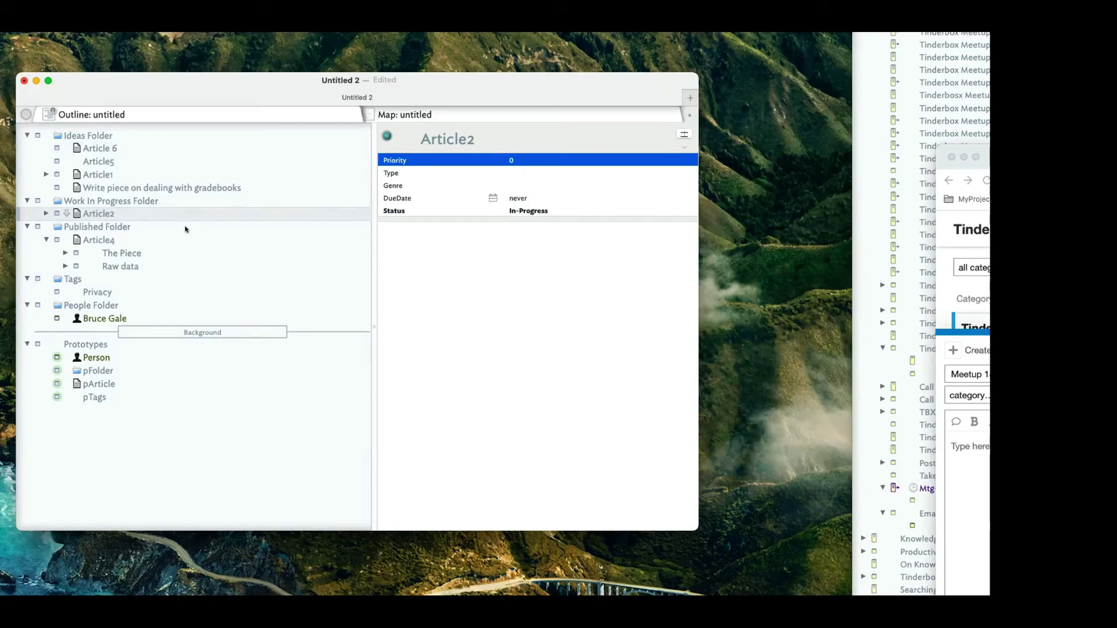
Review Article 6's Status, Article2, and the Ideas Folder's $Prototype="pArticle"; OnAdd action.
click(128, 147)
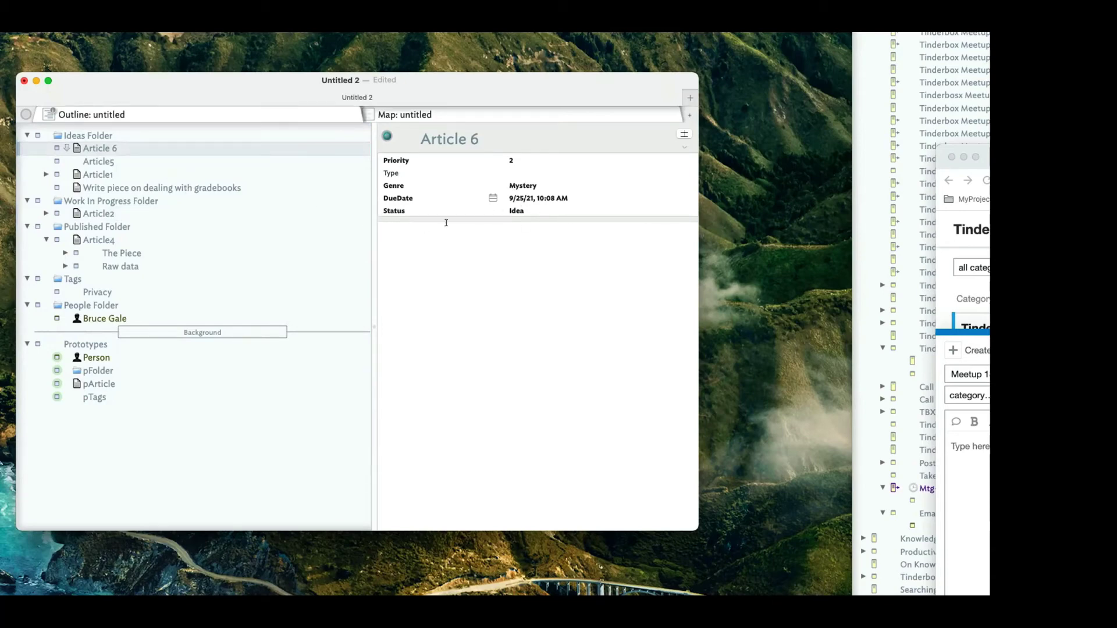
click(516, 212)
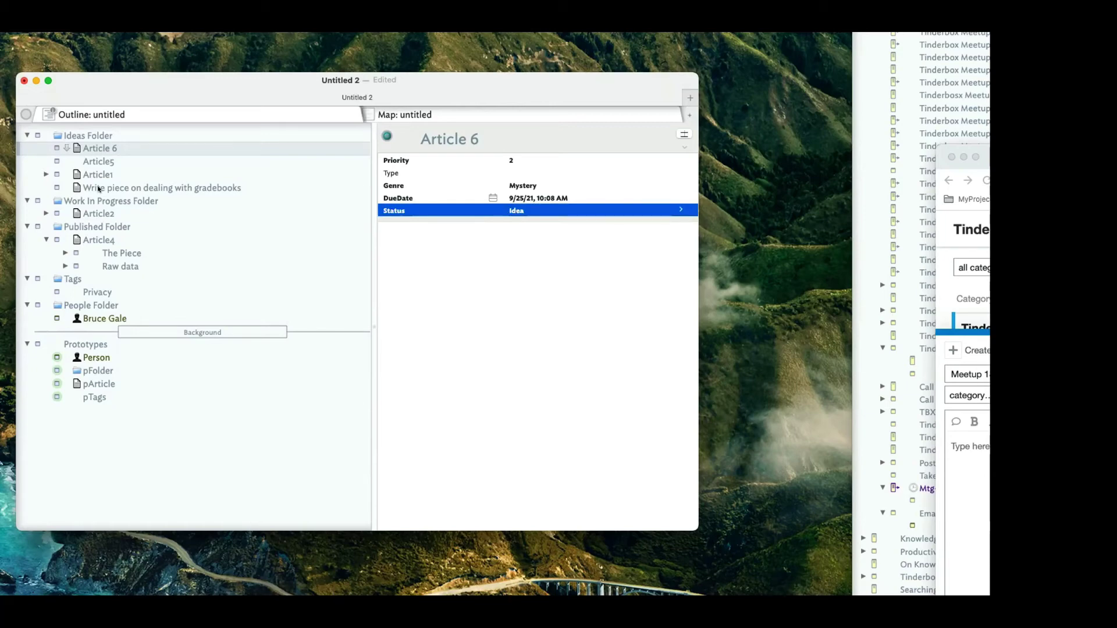
click(102, 216)
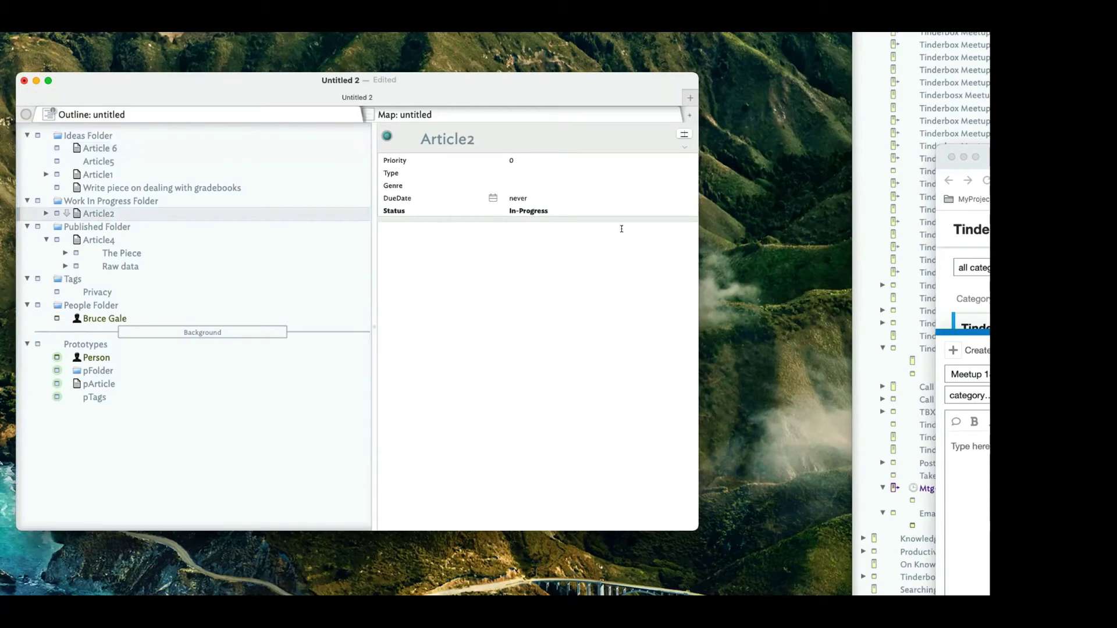
click(145, 135)
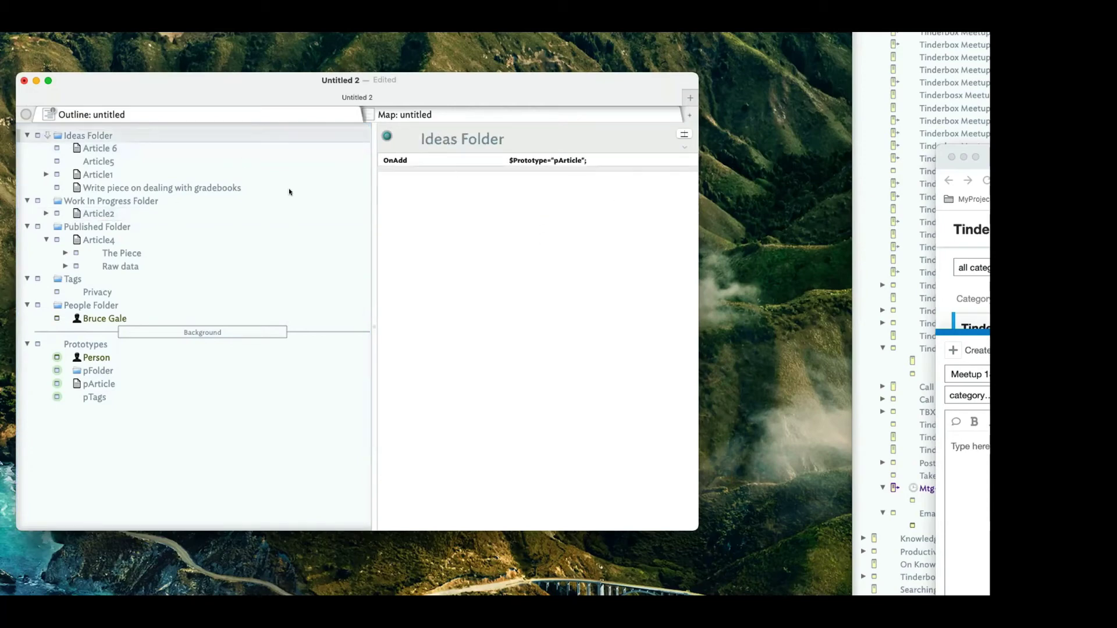
Assign the pArticle prototype to Article5 from its prototype badge in the outline.
click(214, 163)
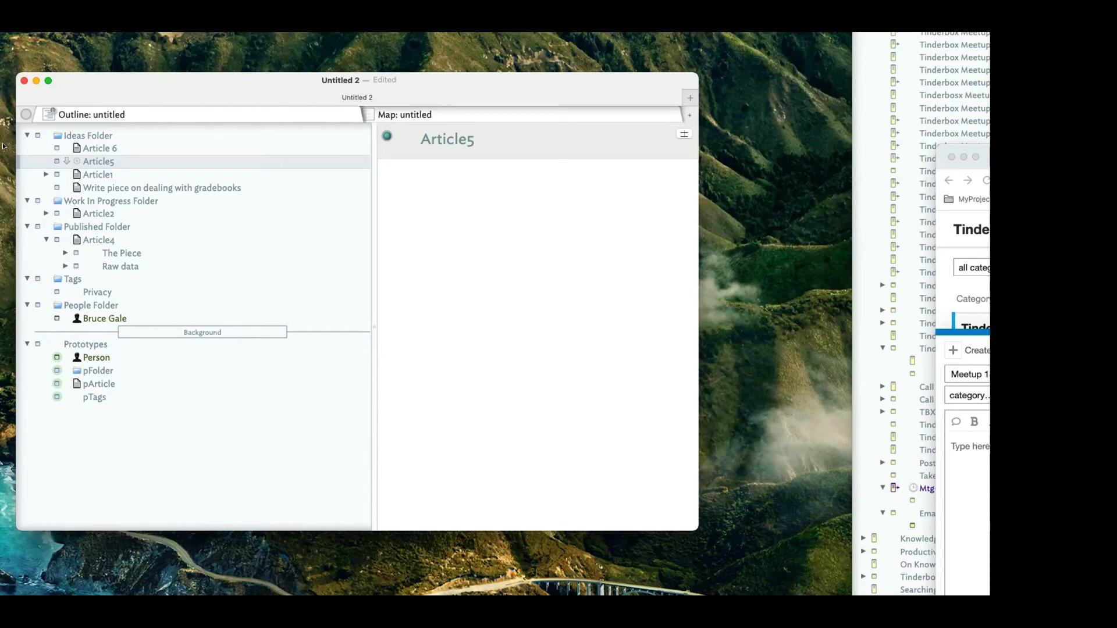
click(77, 162)
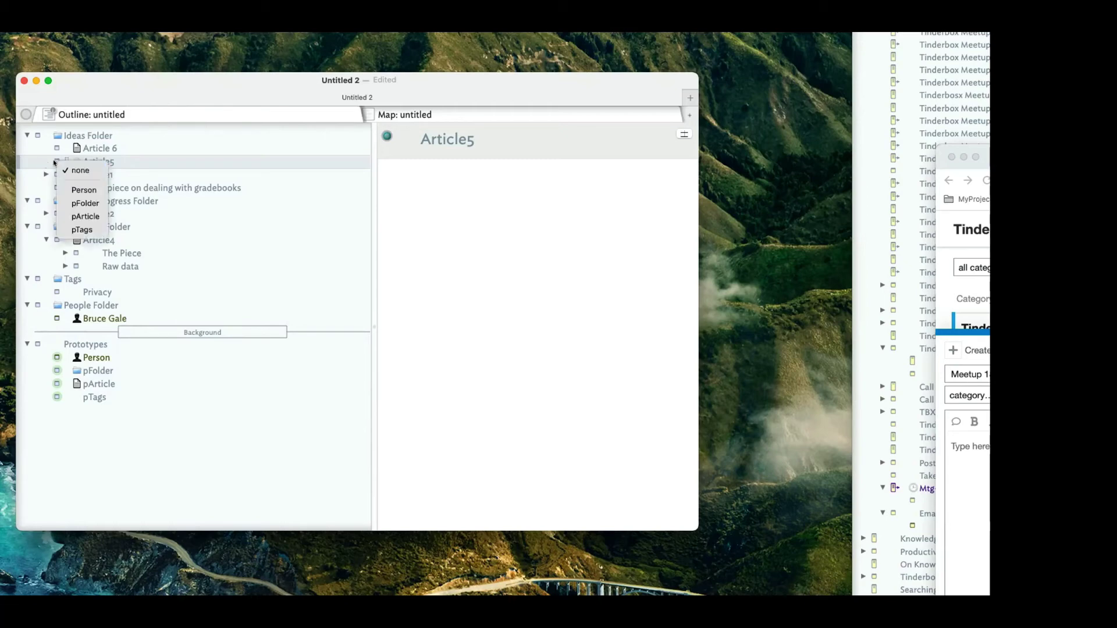
click(101, 216)
click(207, 226)
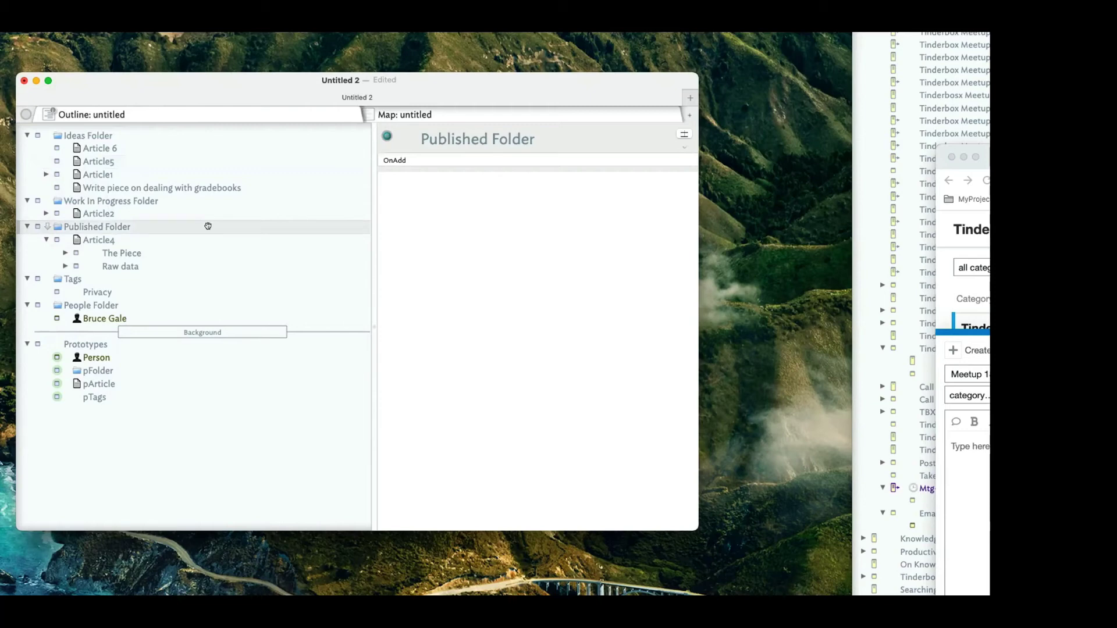
Collapse the Ideas, Work In Progress, Published and Tags folders and show the Document Inspector's Stamps pane.
click(26, 135)
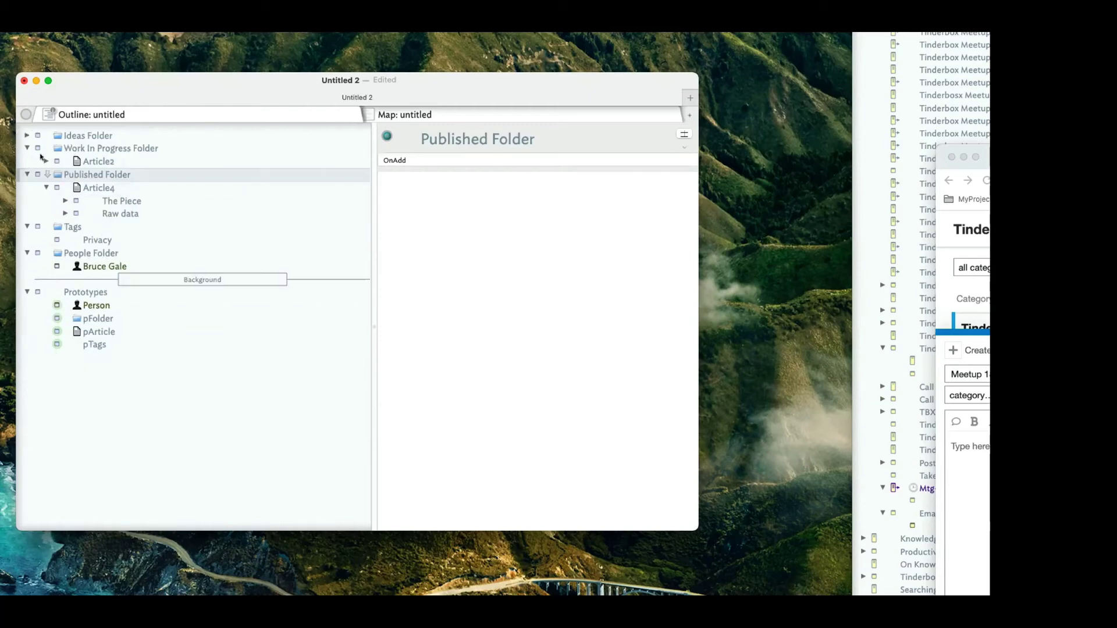
click(27, 148)
click(27, 161)
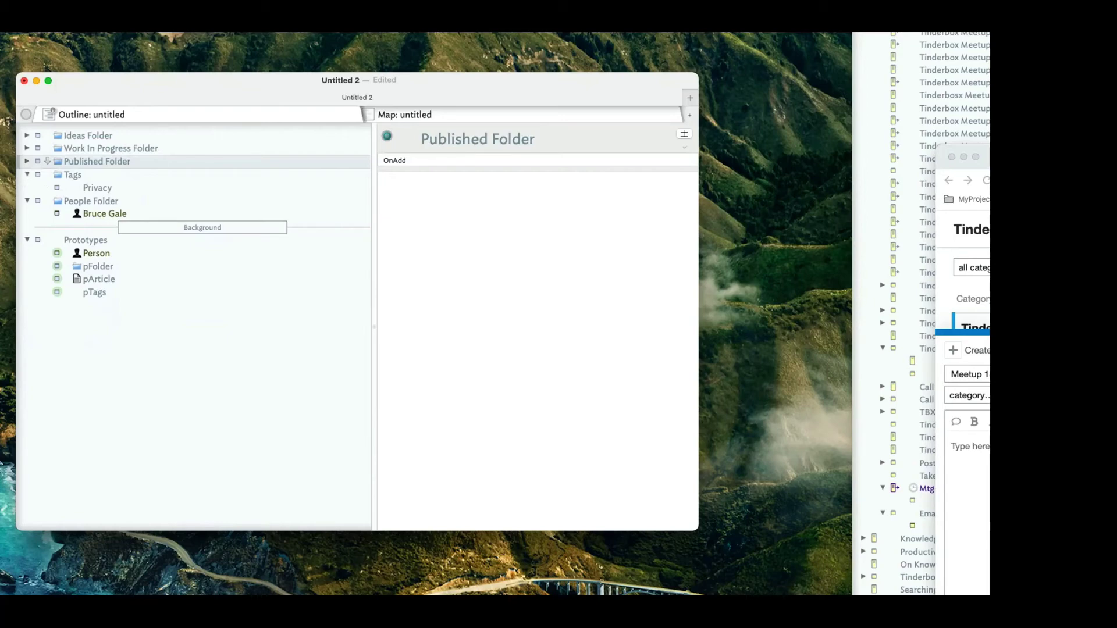
key(super+2)
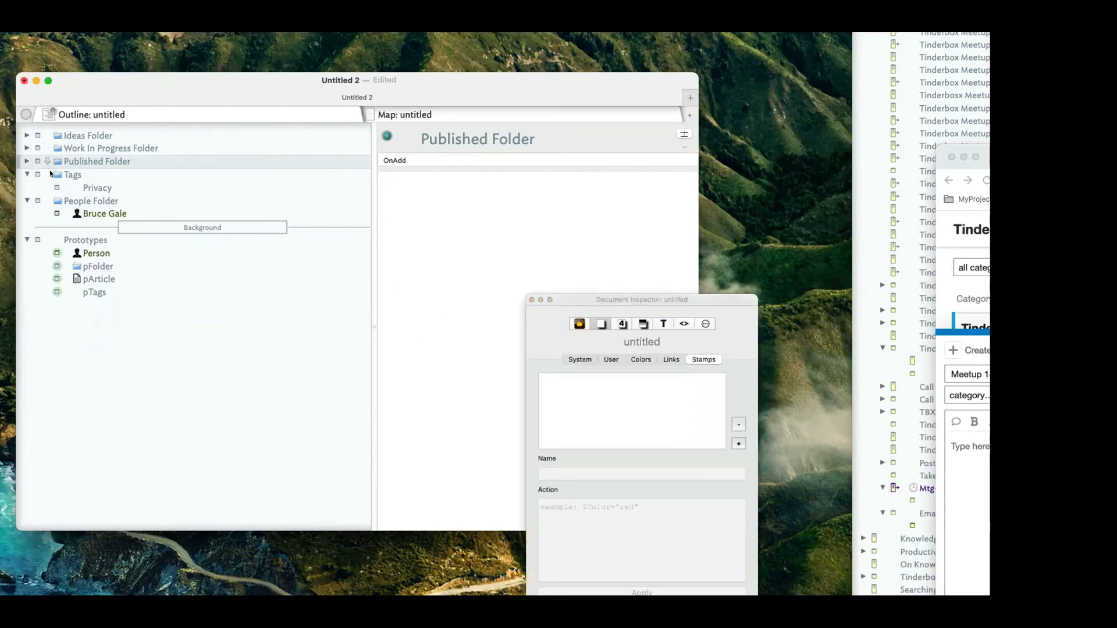
click(27, 174)
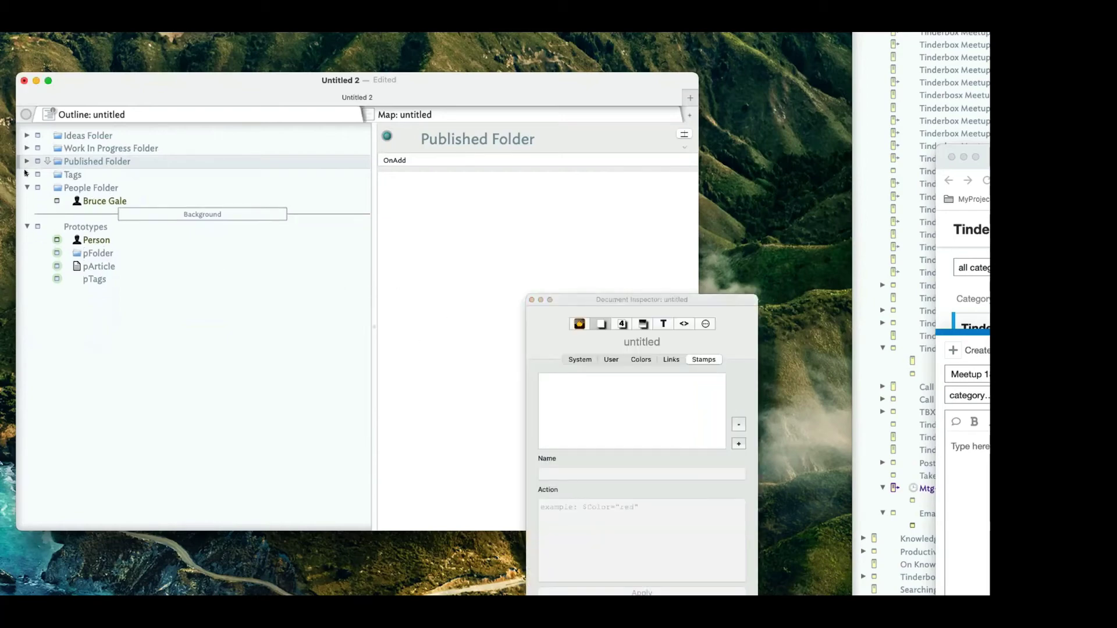
click(715, 359)
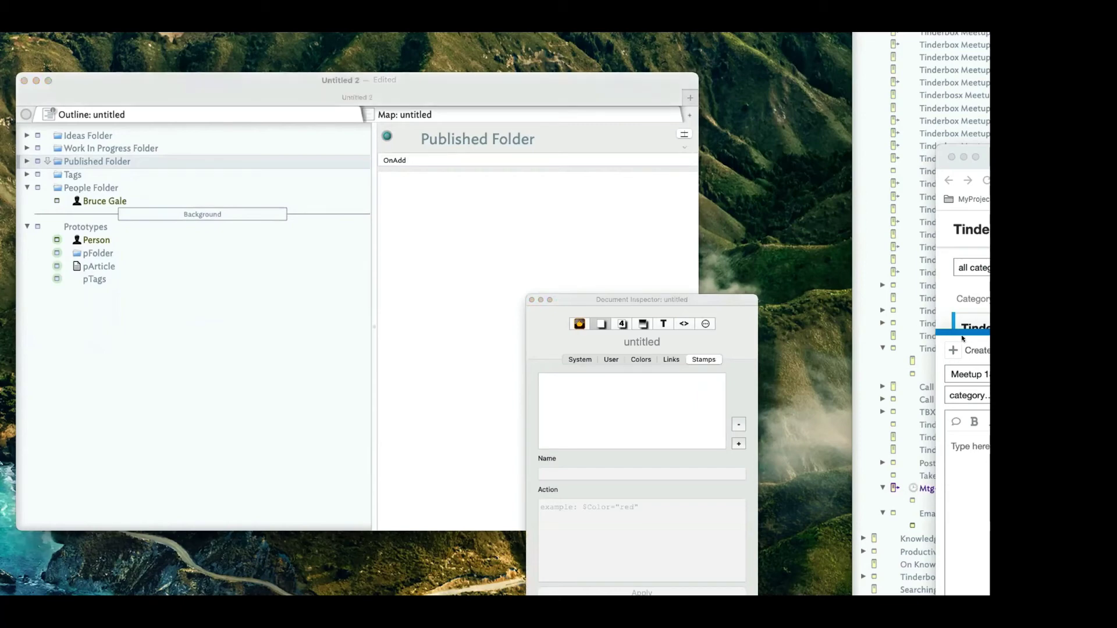
click(954, 298)
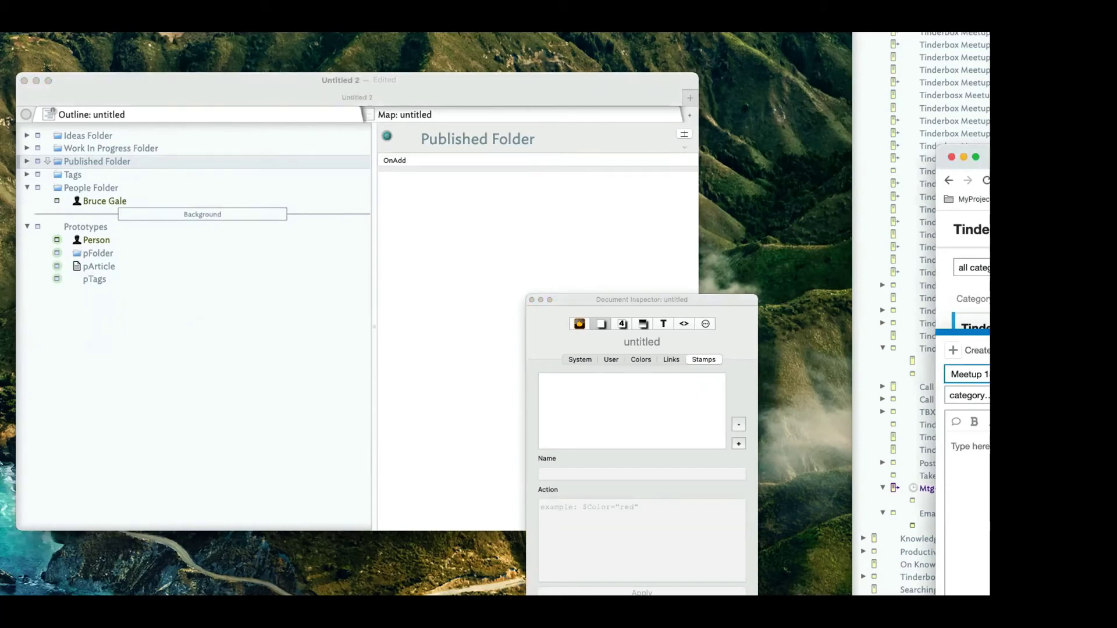
Review the 'Meetup 18SETP21 Class 1: Blogging [Basic] with Tinderbox' topic draft, then move Chrome aside.
key(ctrl+alt+Return)
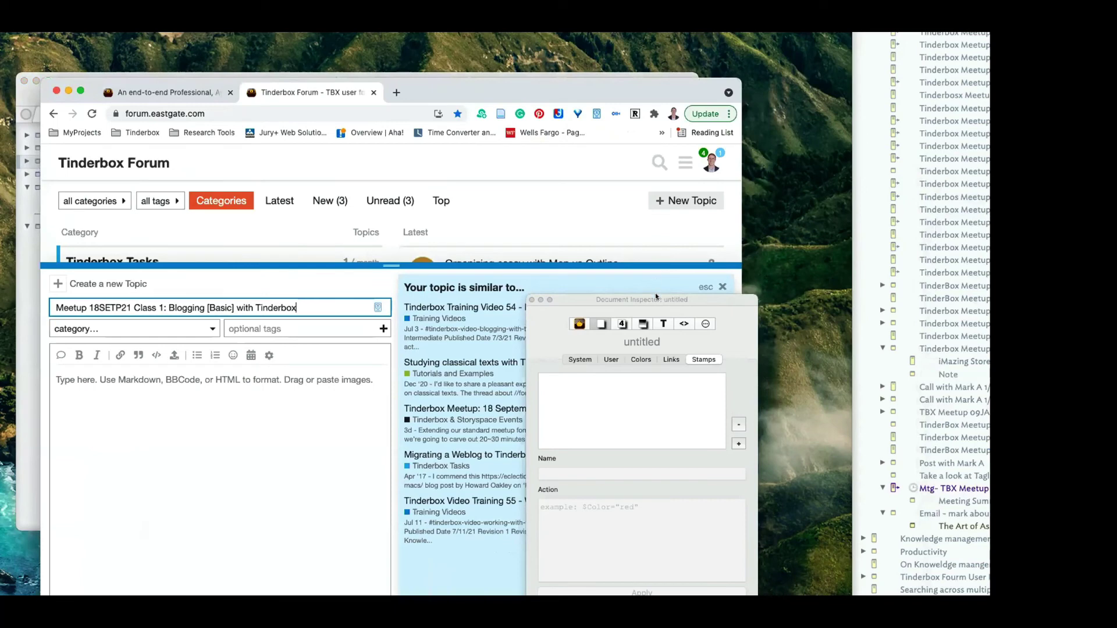
drag(655, 299, 1000, 253)
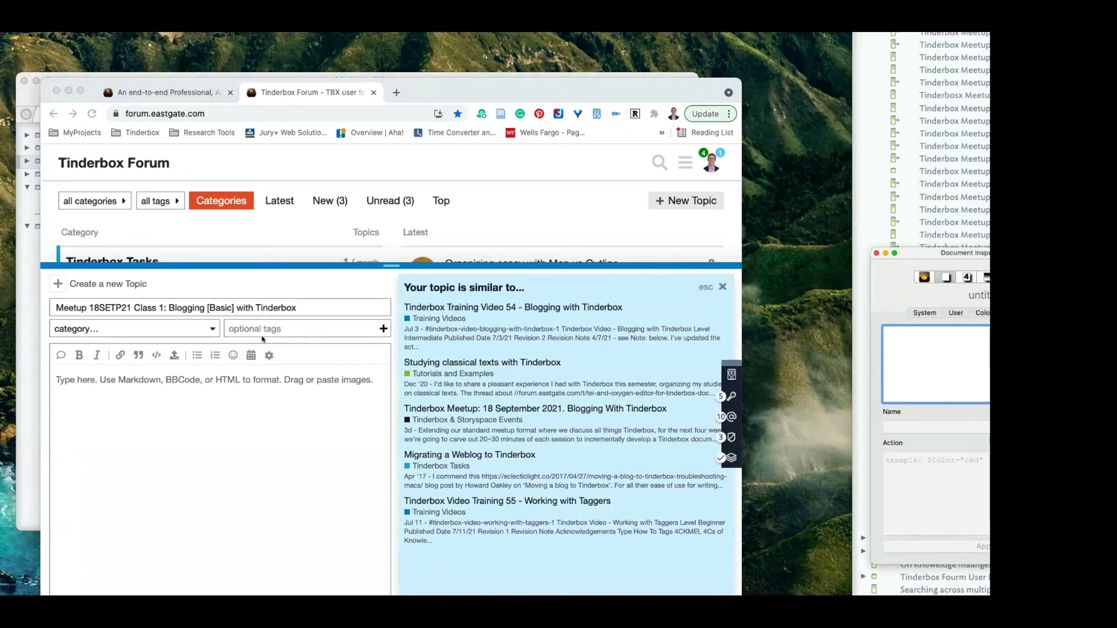
click(445, 286)
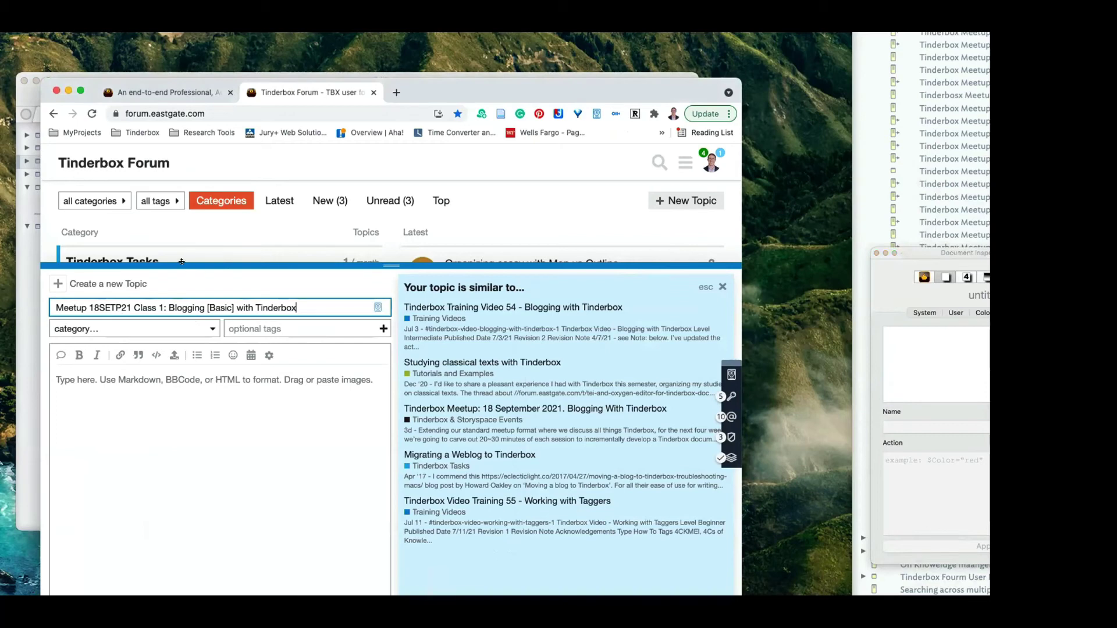
drag(284, 267, 203, 305)
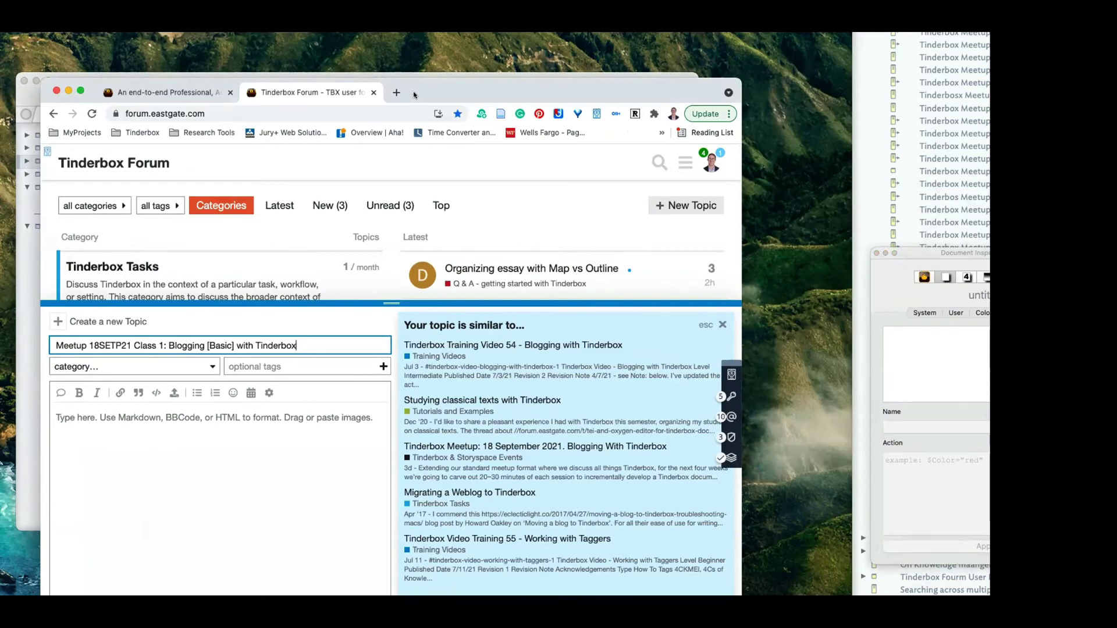
drag(414, 94, 1116, 139)
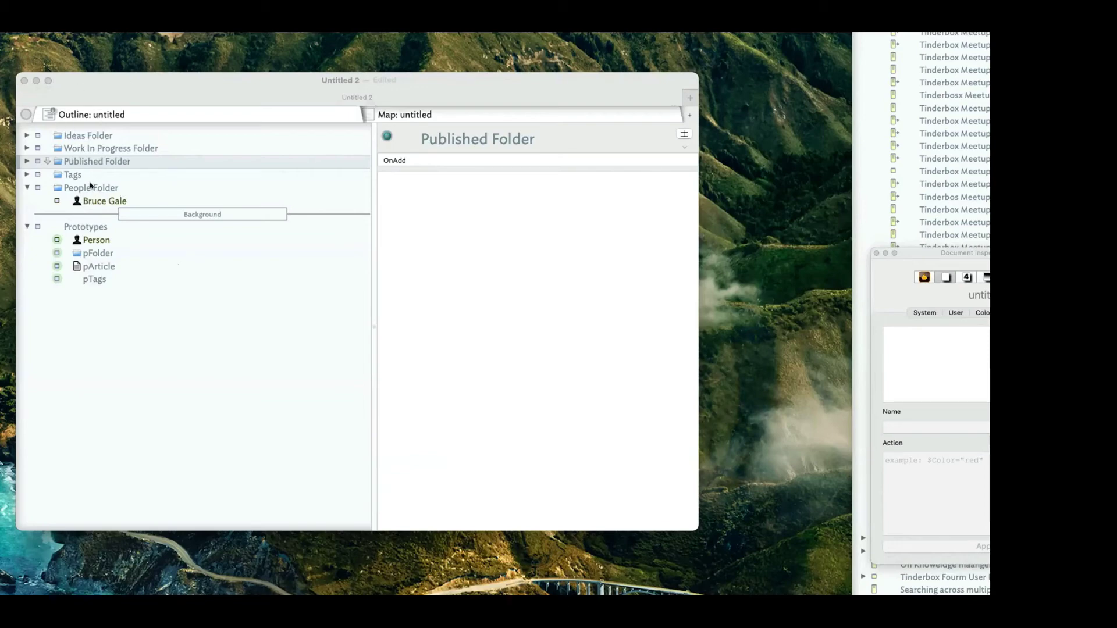
Re-expand Ideas Folder, check Article 6 and the folder's OnAdd action, and reselect Article 6.
click(27, 135)
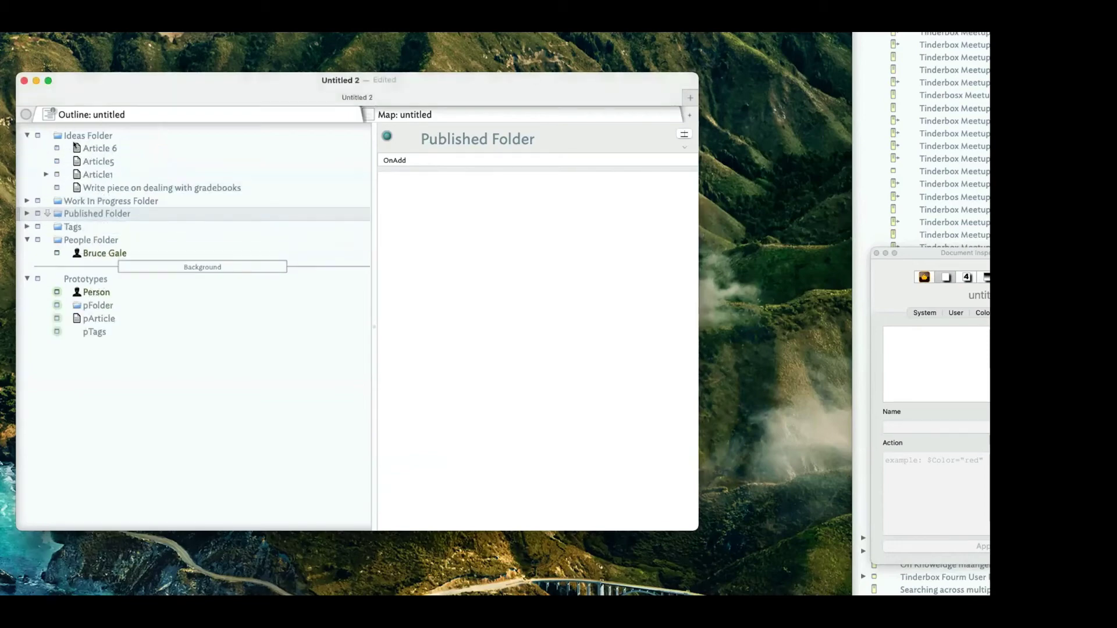
click(75, 146)
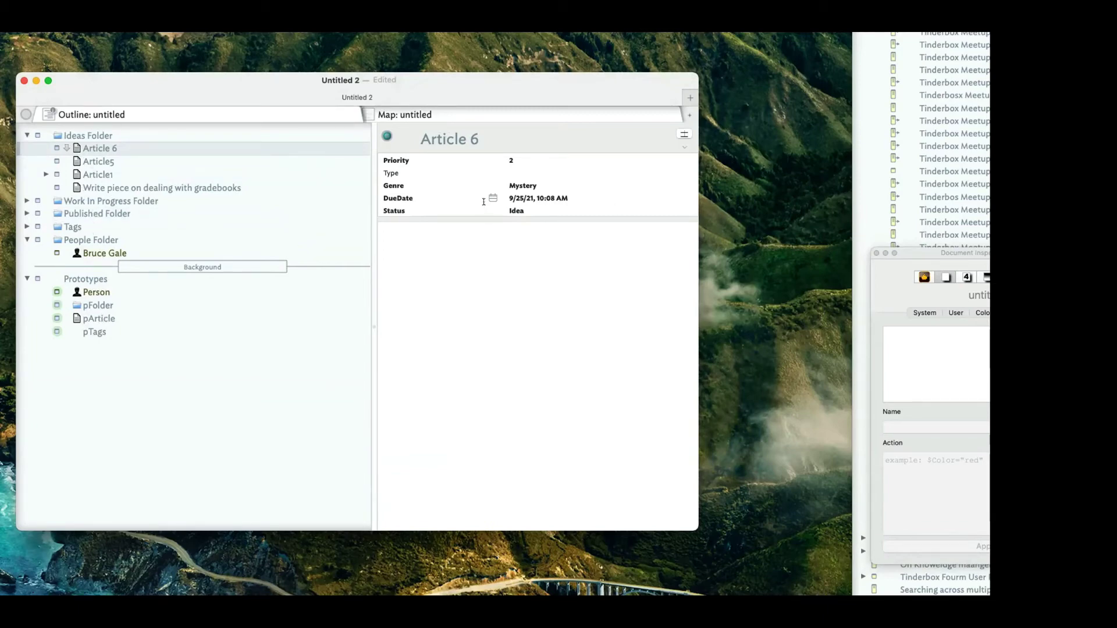
click(107, 134)
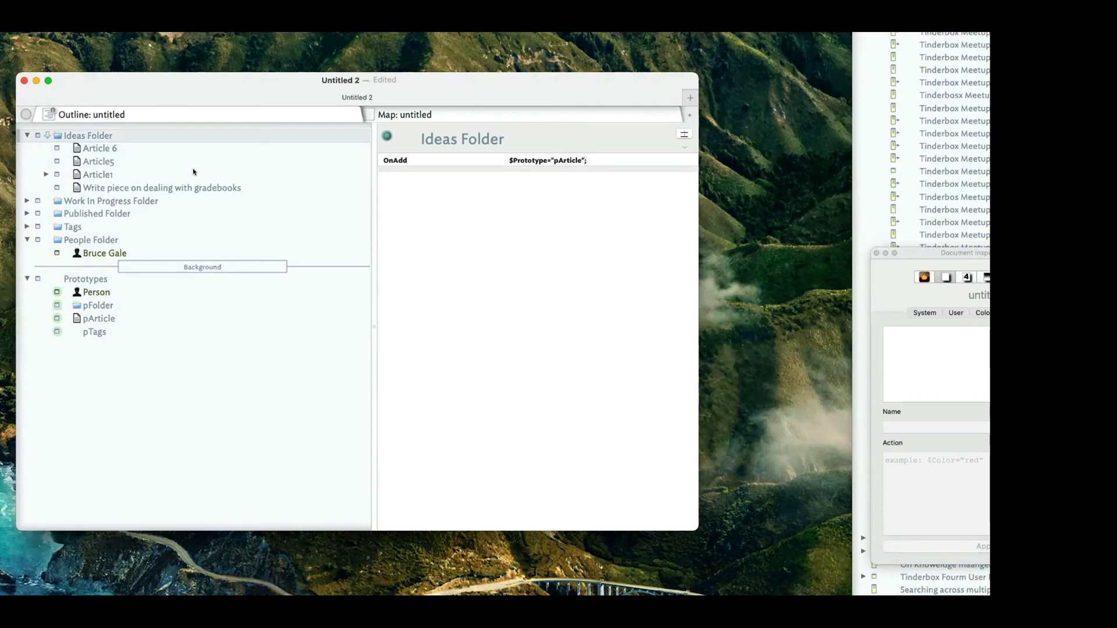
scroll(194, 172, down, 1)
click(438, 115)
click(281, 113)
click(83, 149)
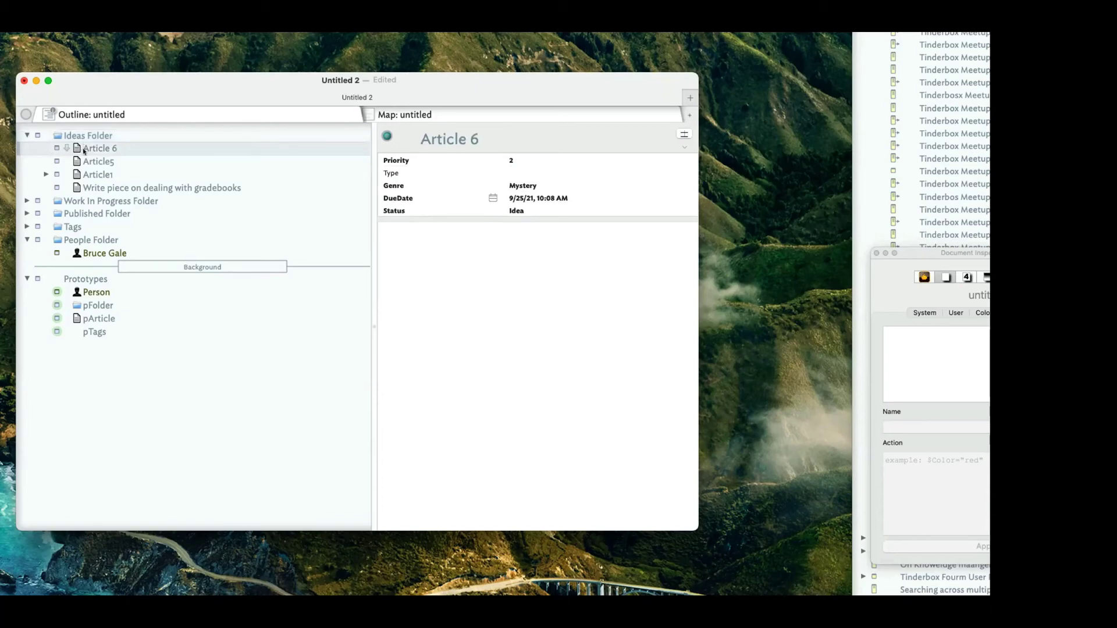
Open Article 6 in a new tab and add a child note named Introduction.
right_click(84, 149)
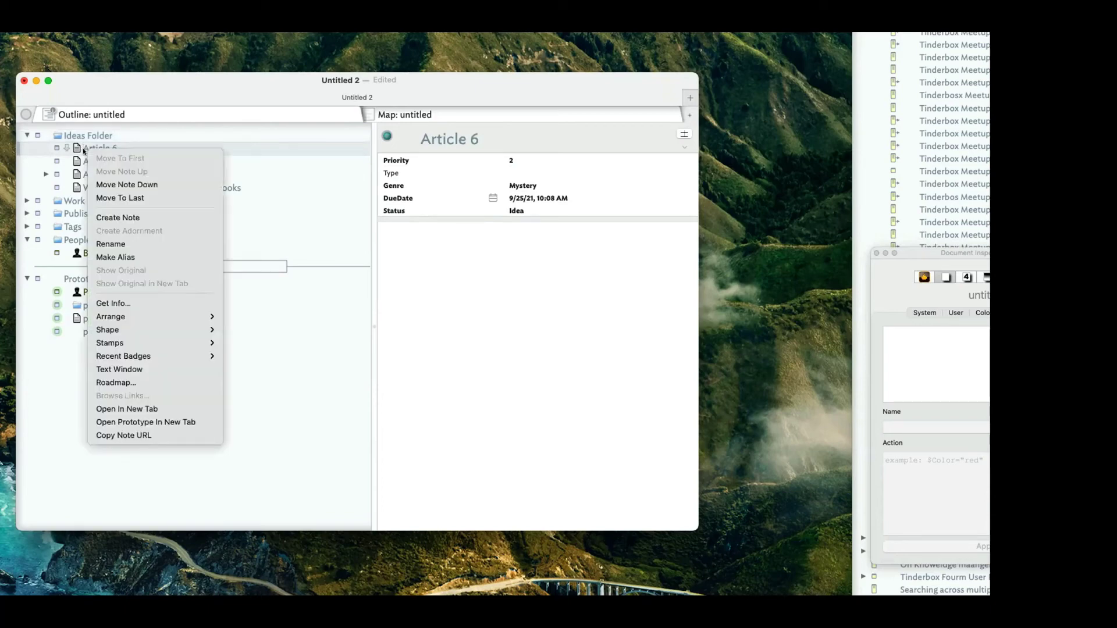
click(141, 406)
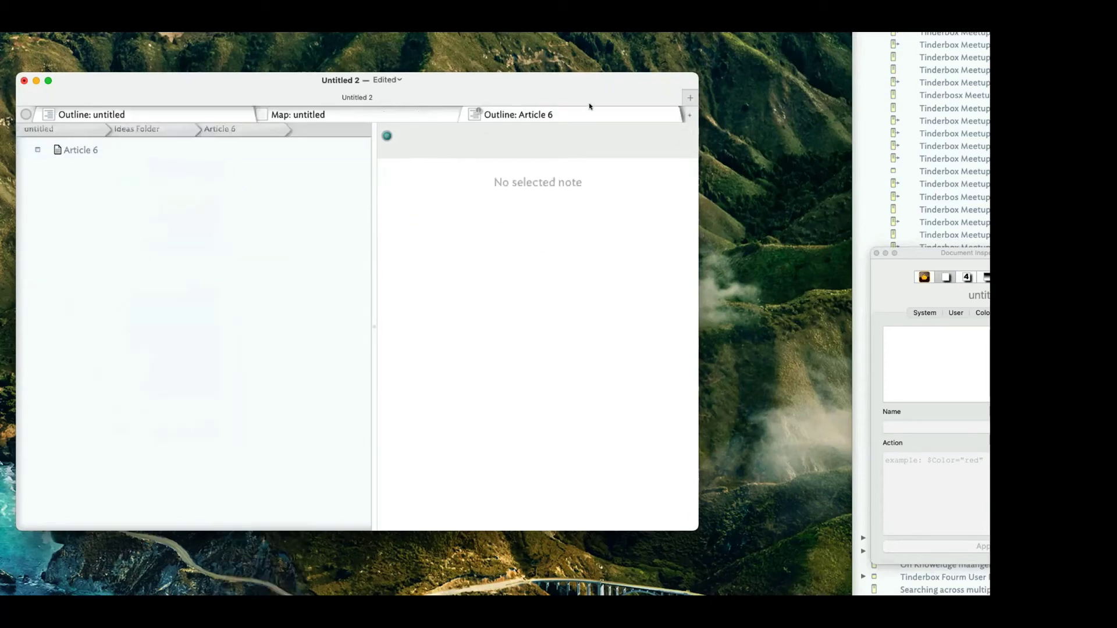
click(70, 152)
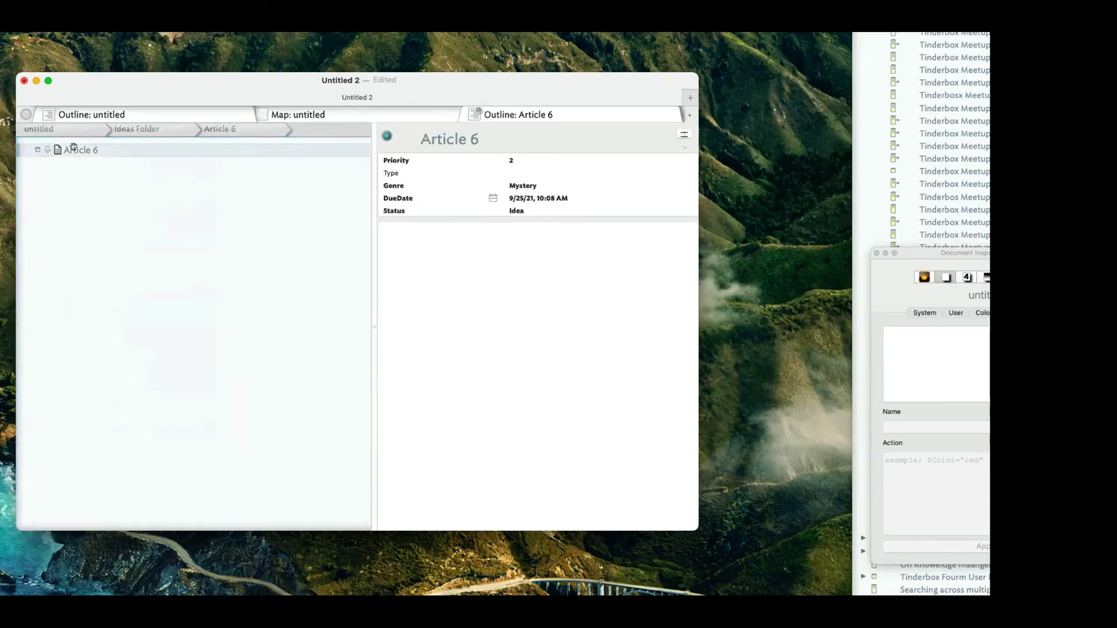
key(Return)
text(sajf)
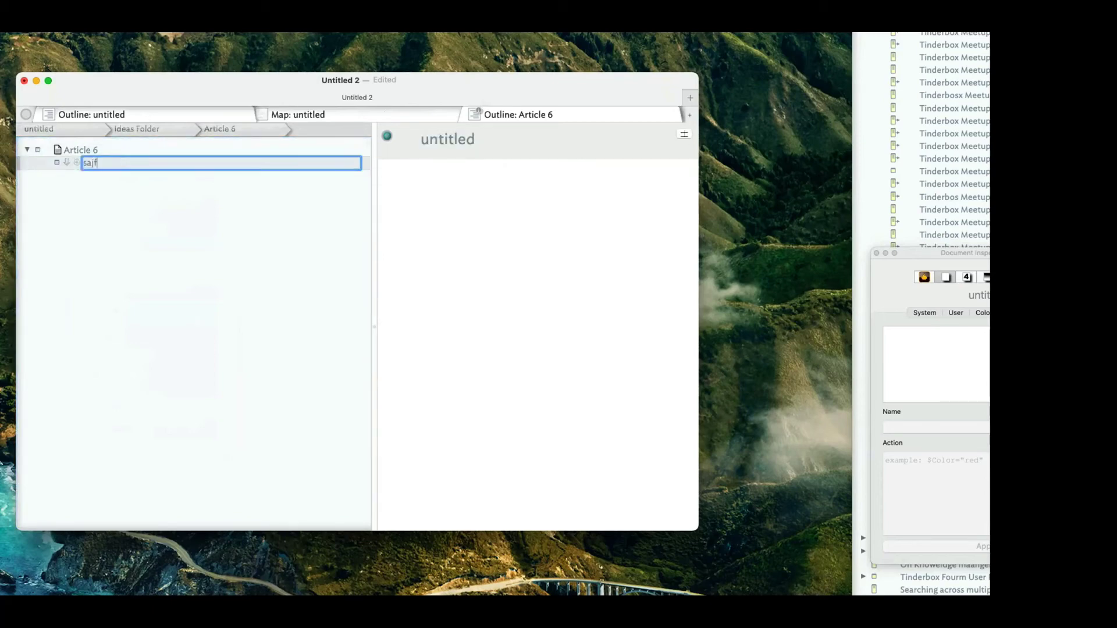
key(BackSpace)
key(BackSpace)
key(BackSpace)
key(BackSpace)
text(Introduction)
key(Return)
Add Body and Conculsion child notes after Introduction and check all three.
key(Return)
text(Body)
key(Return)
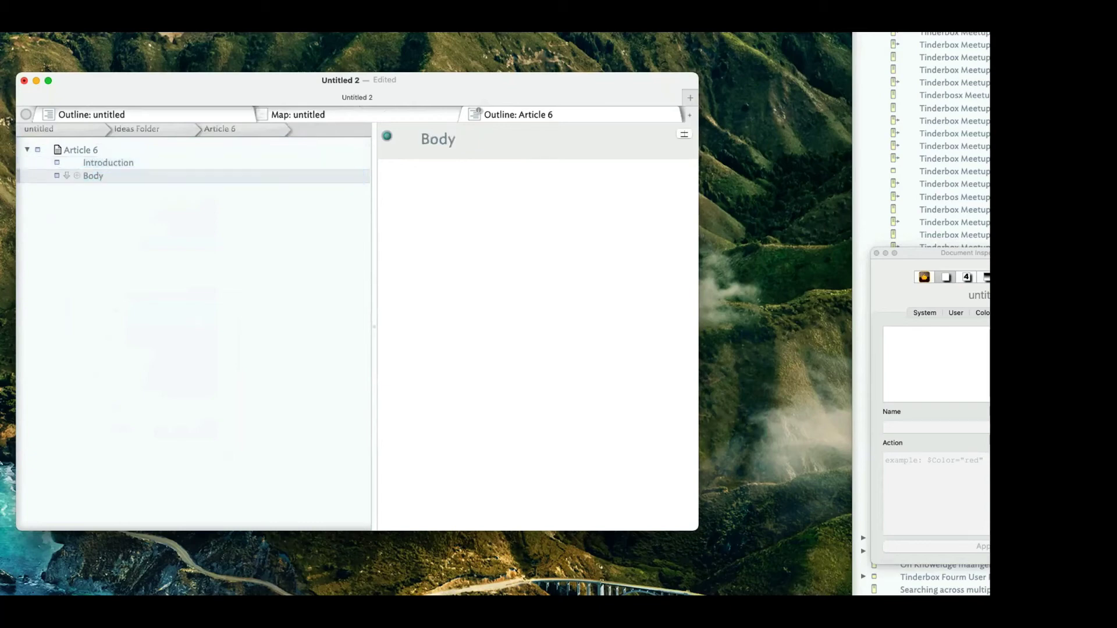
key(Return)
text(Conculsion)
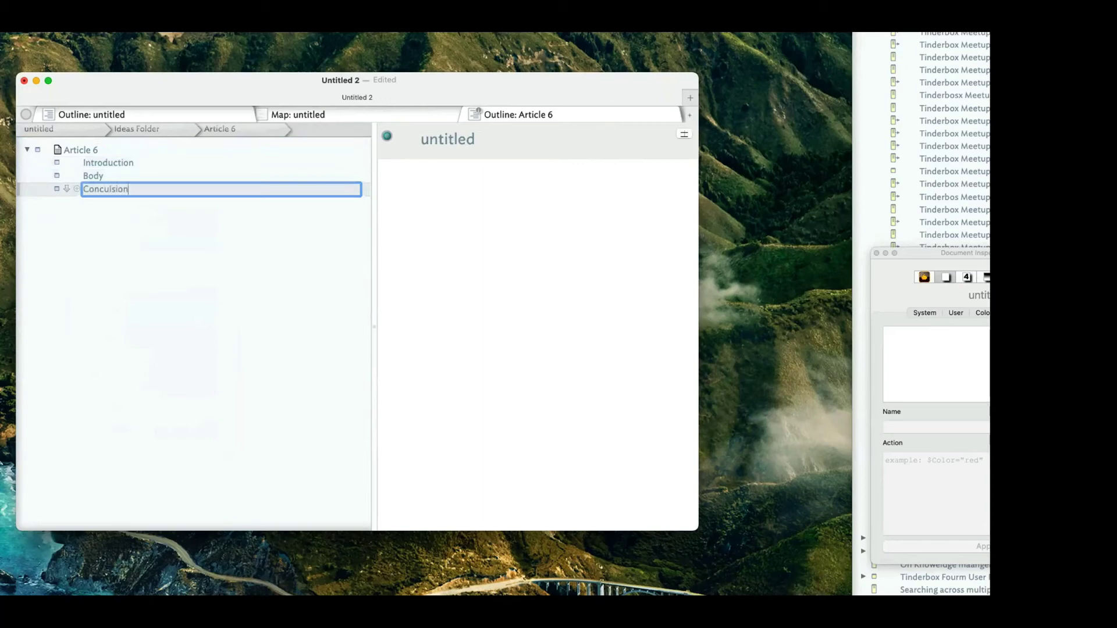
key(Return)
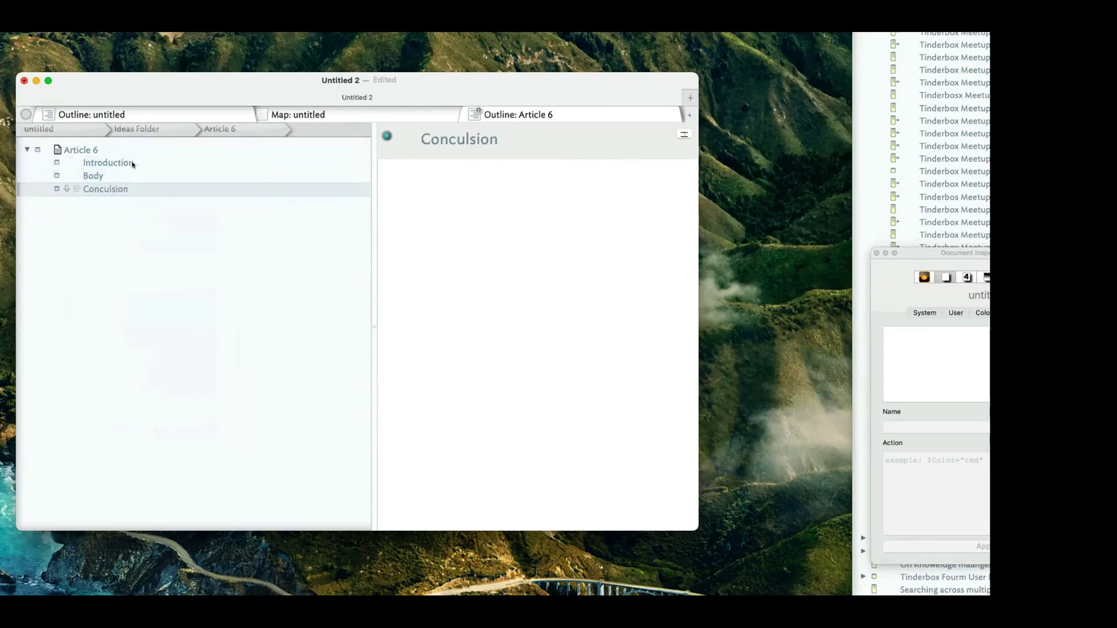
click(129, 163)
click(128, 176)
click(128, 188)
Open Article 6 in its own tab again and close the duplicate untitled outline tab.
click(72, 116)
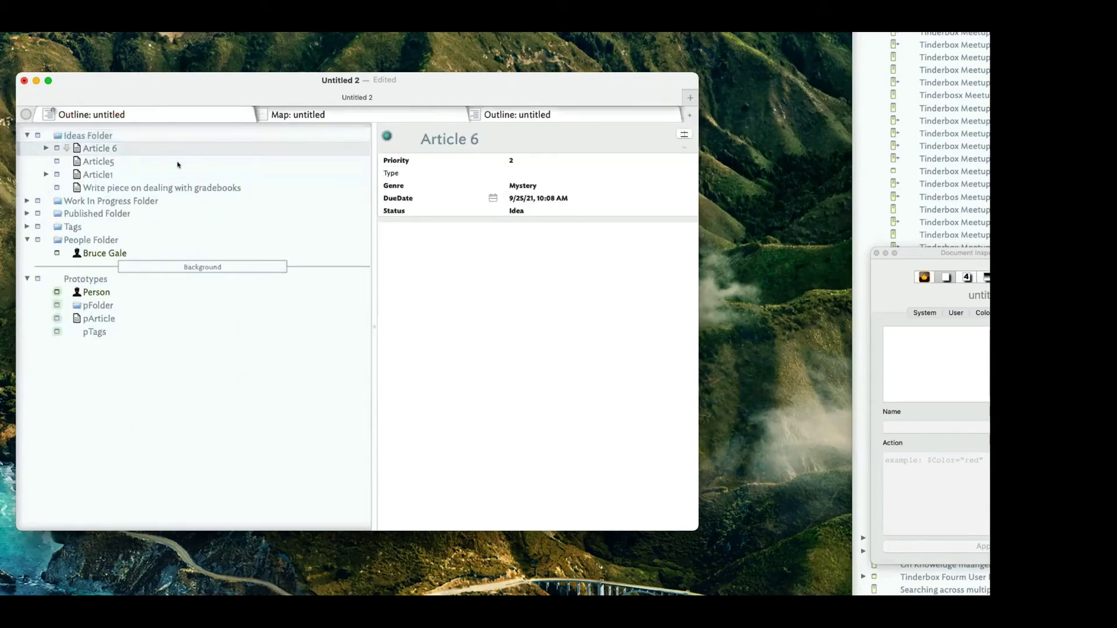
right_click(98, 147)
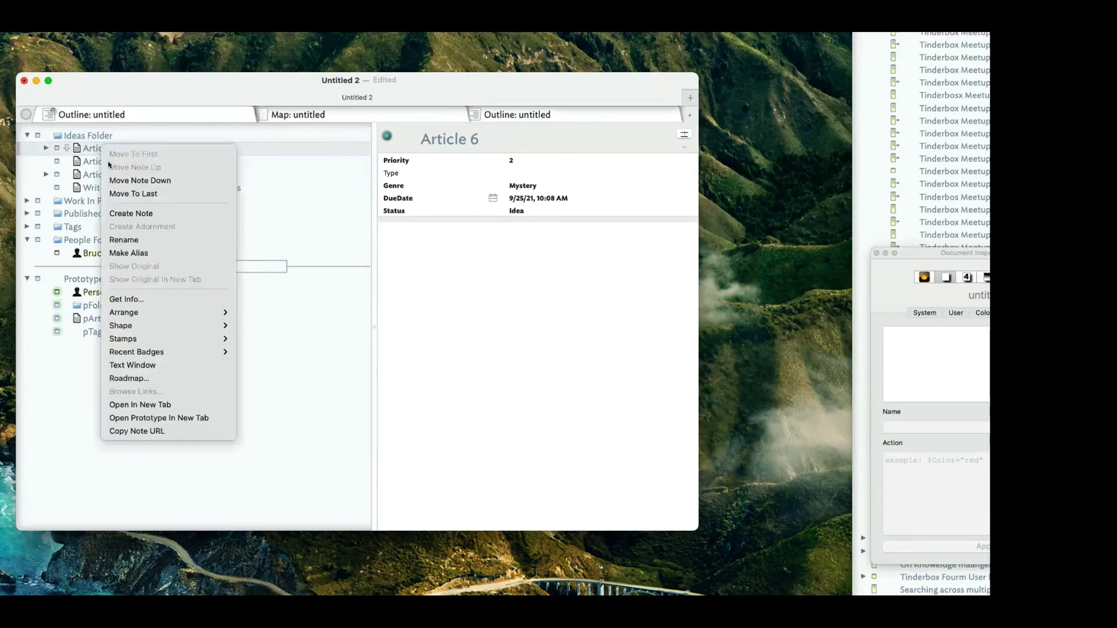
click(145, 404)
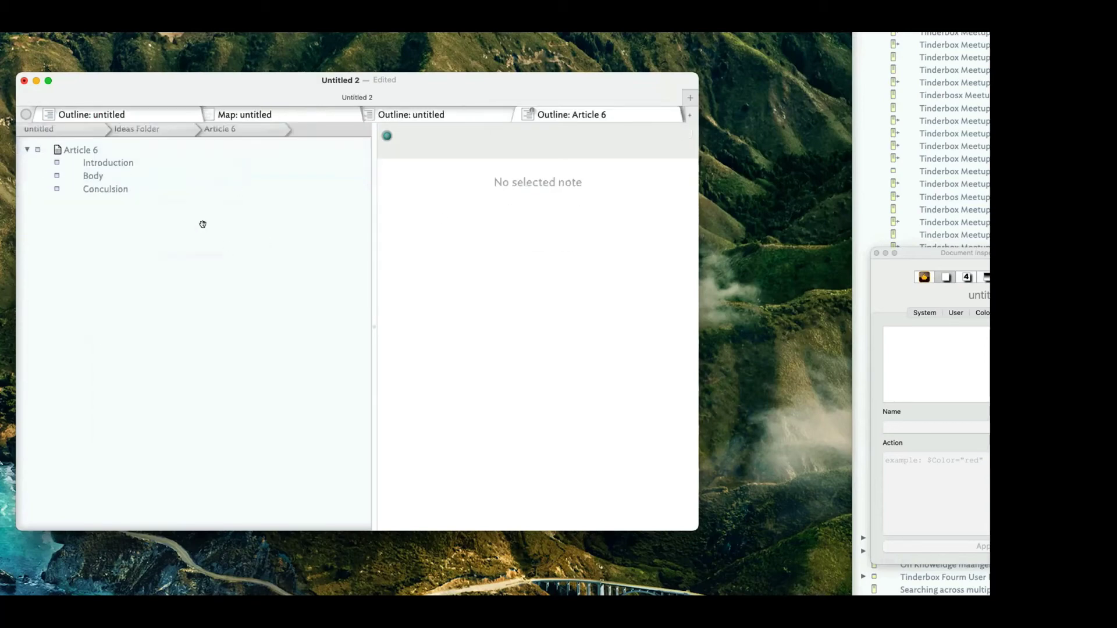
click(128, 189)
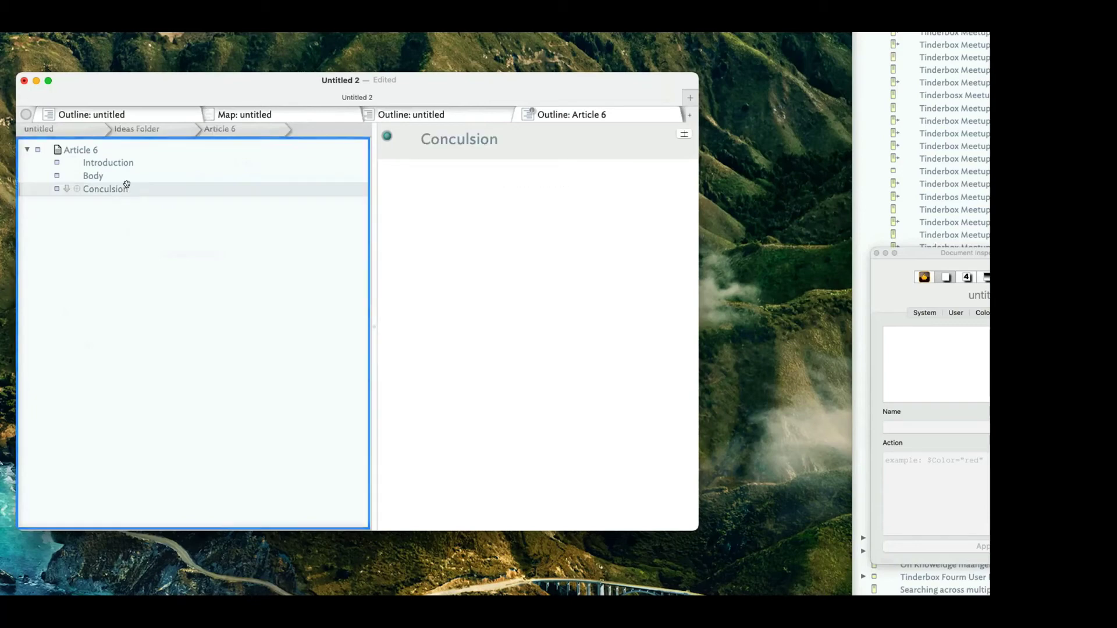
click(156, 109)
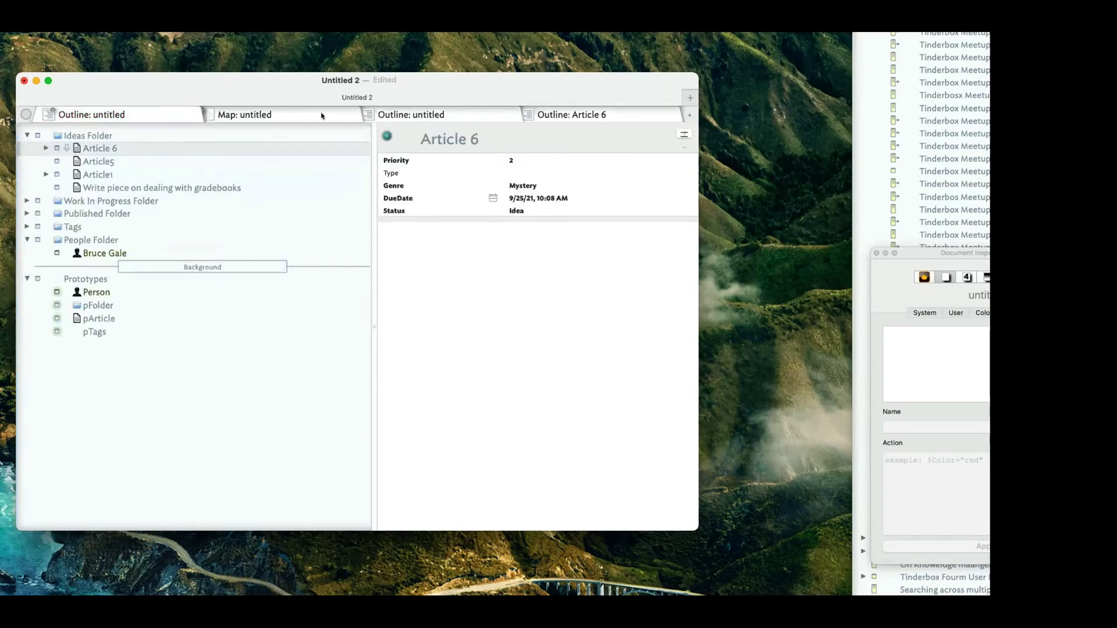
click(364, 114)
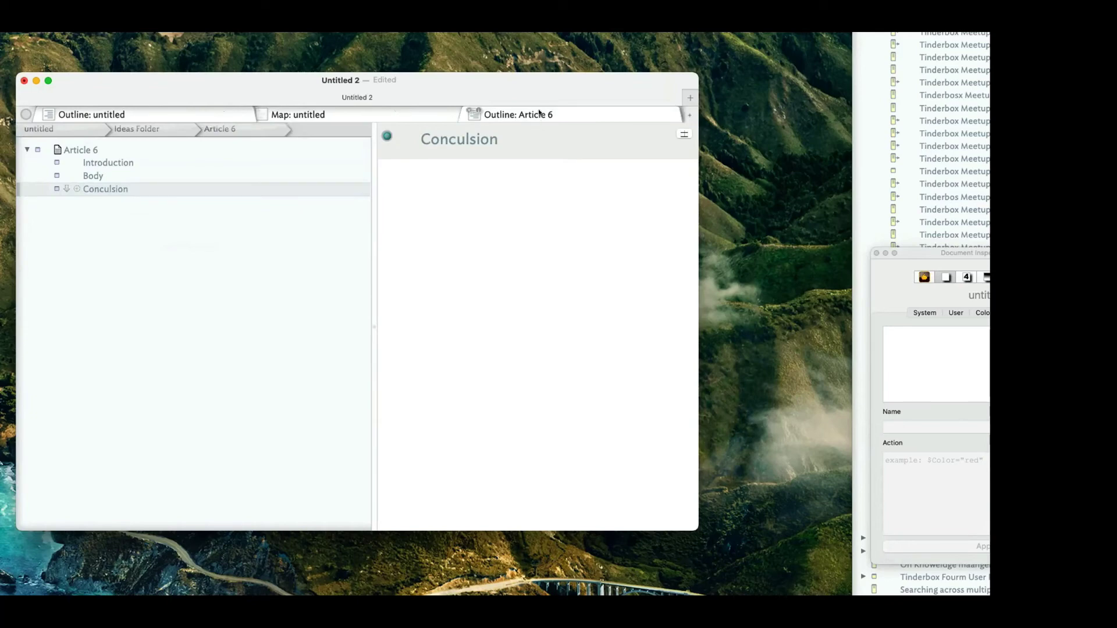
Navigate the breadcrumbs from Article 6's children back up to the root outline.
click(64, 114)
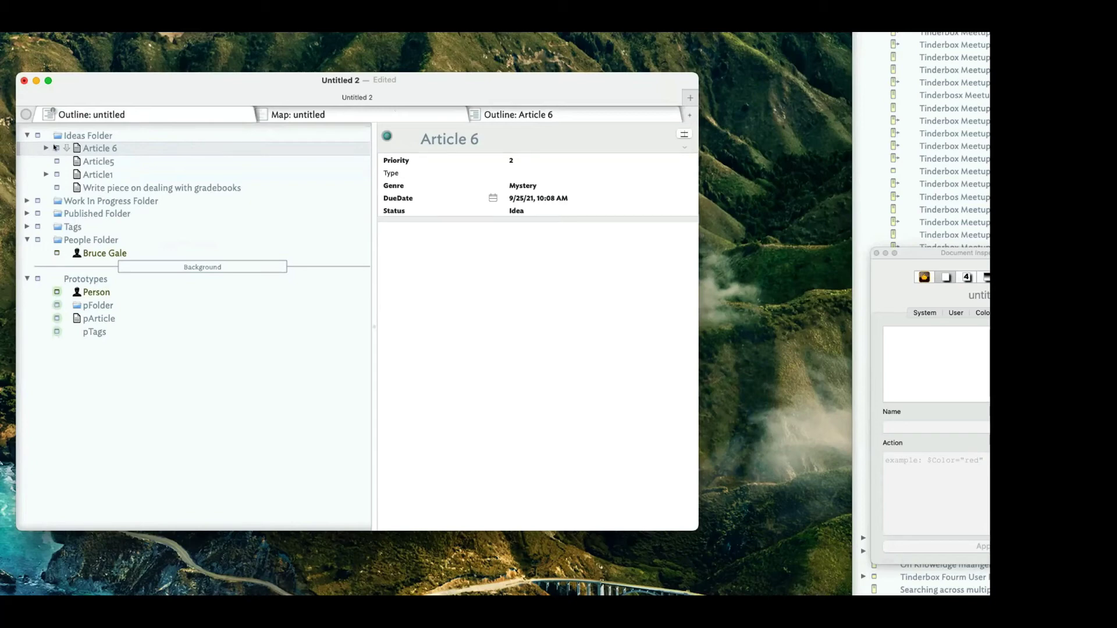
click(54, 145)
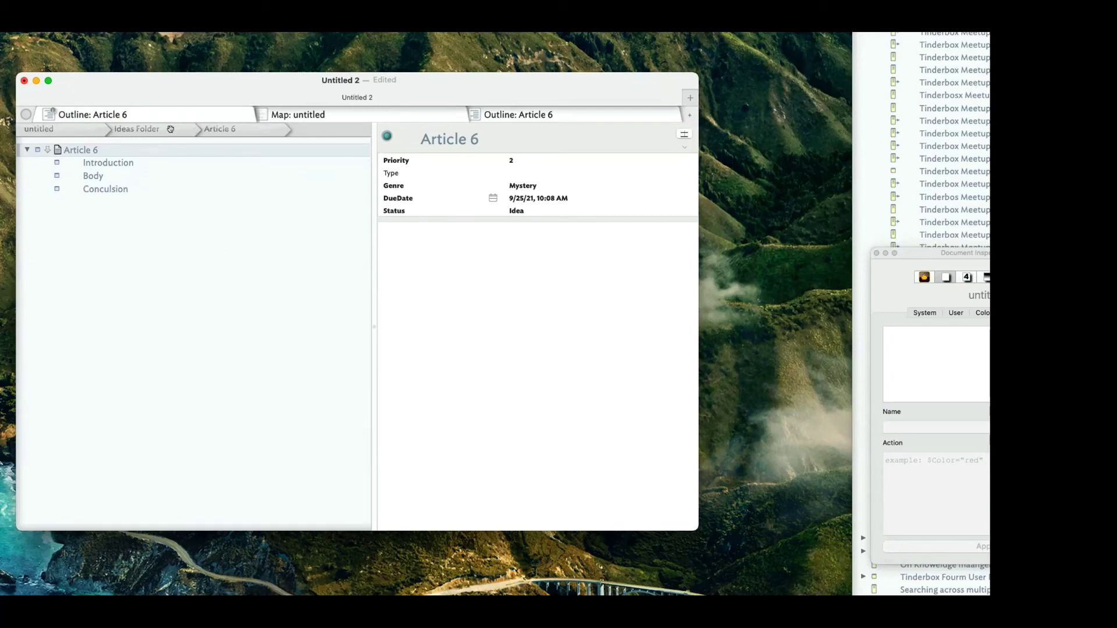
click(139, 133)
click(99, 133)
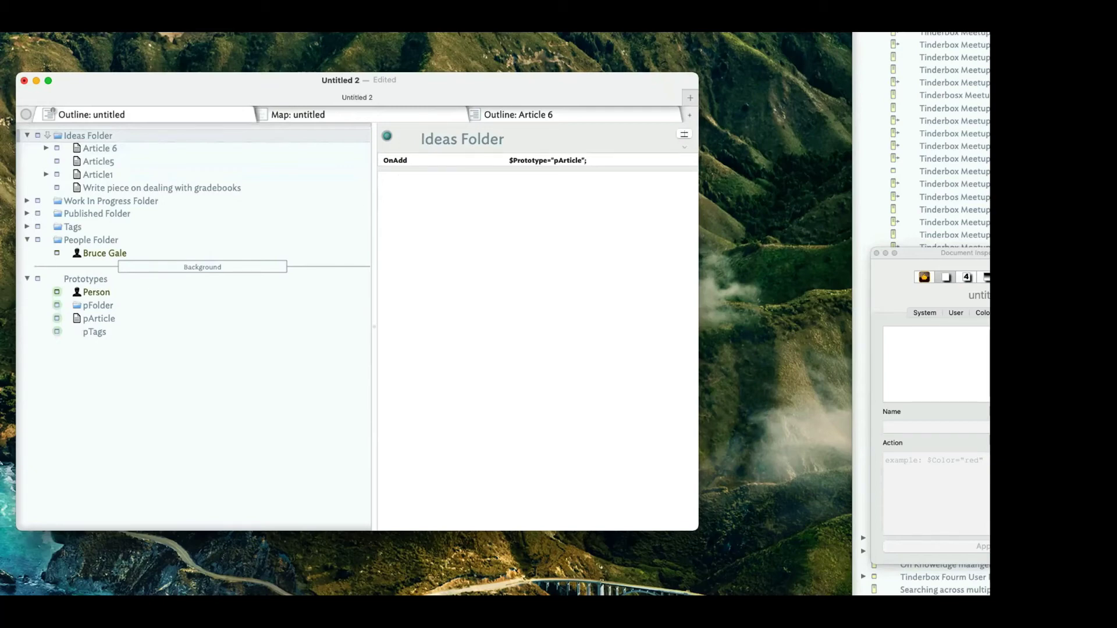
click(936, 253)
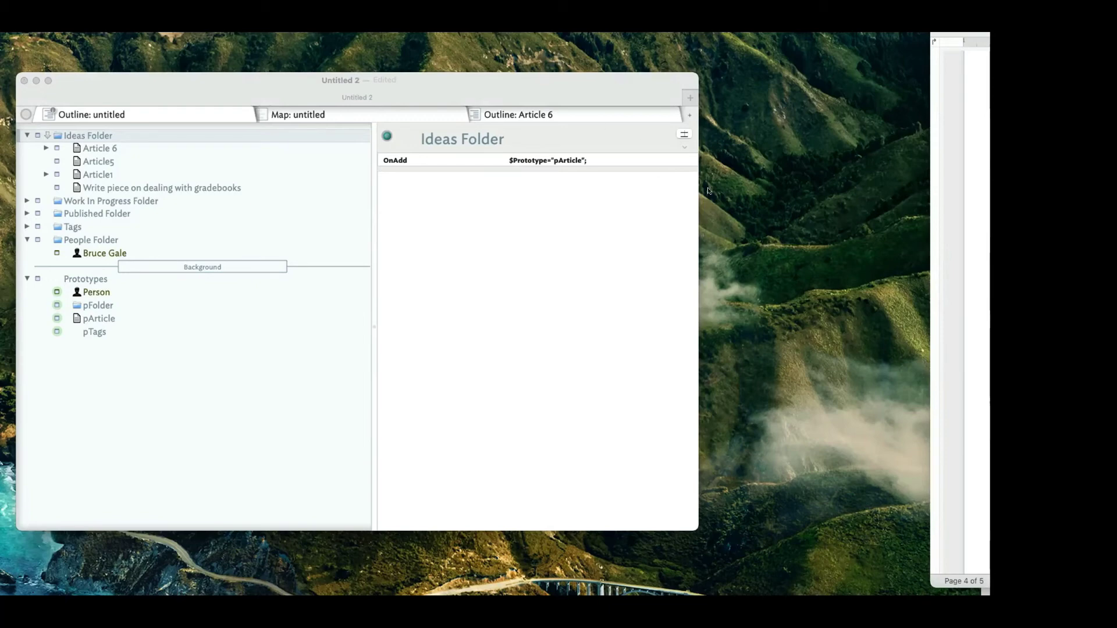
Copy the 4Cs knowledge-management article's URL in Chrome and go to the forum topic draft.
key(super+Tab)
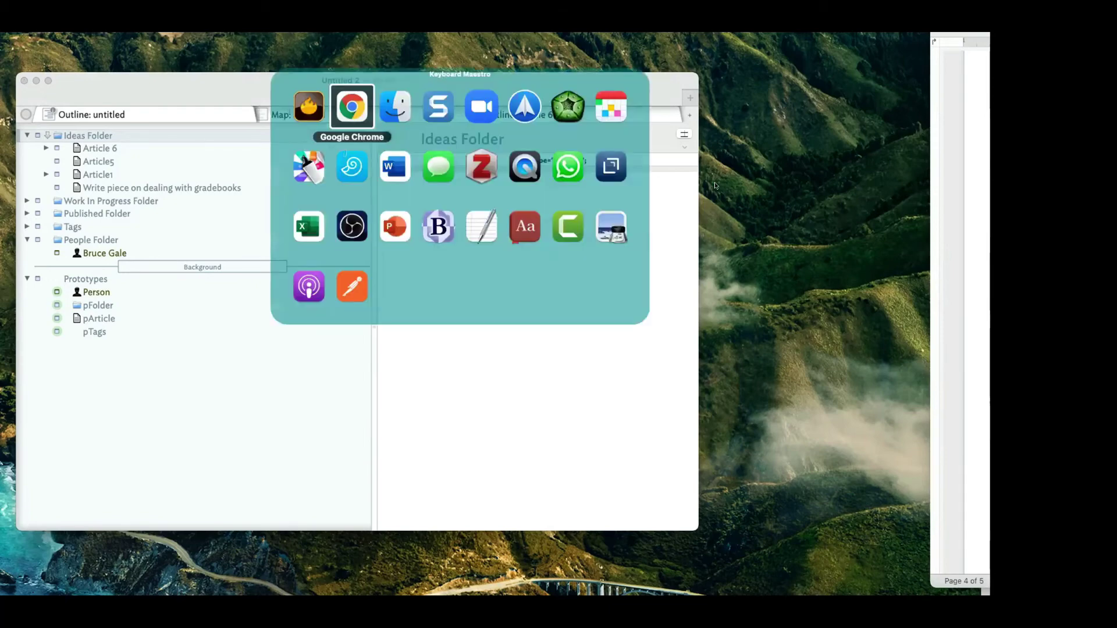
key(Escape)
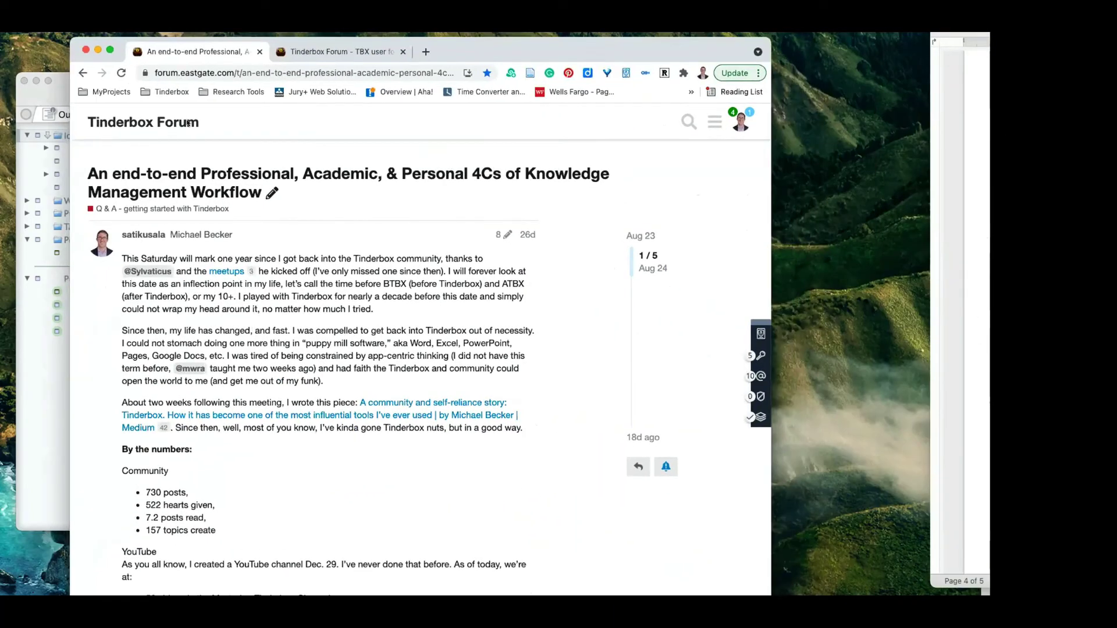
key(super+Tab)
key(super+Tab)
key(super+Tab)
key(Escape)
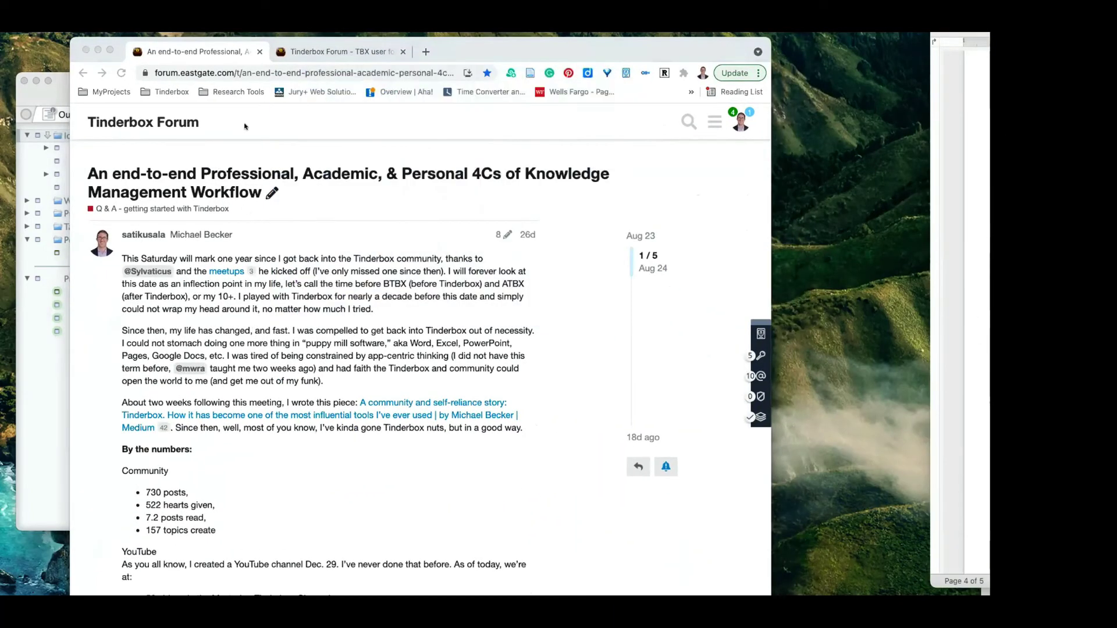
click(244, 70)
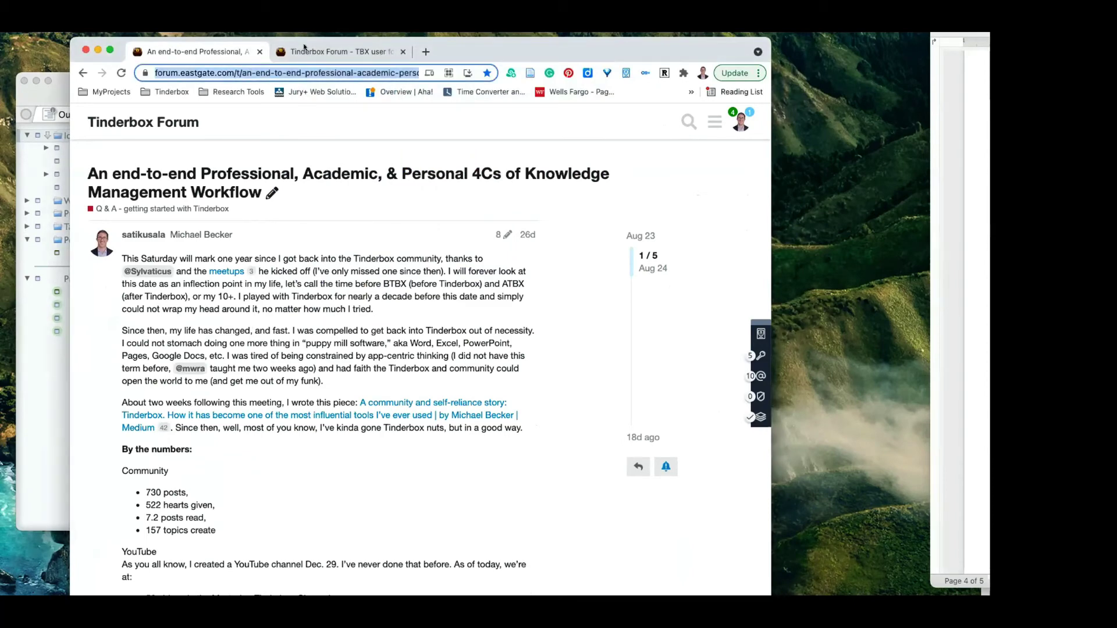
click(327, 50)
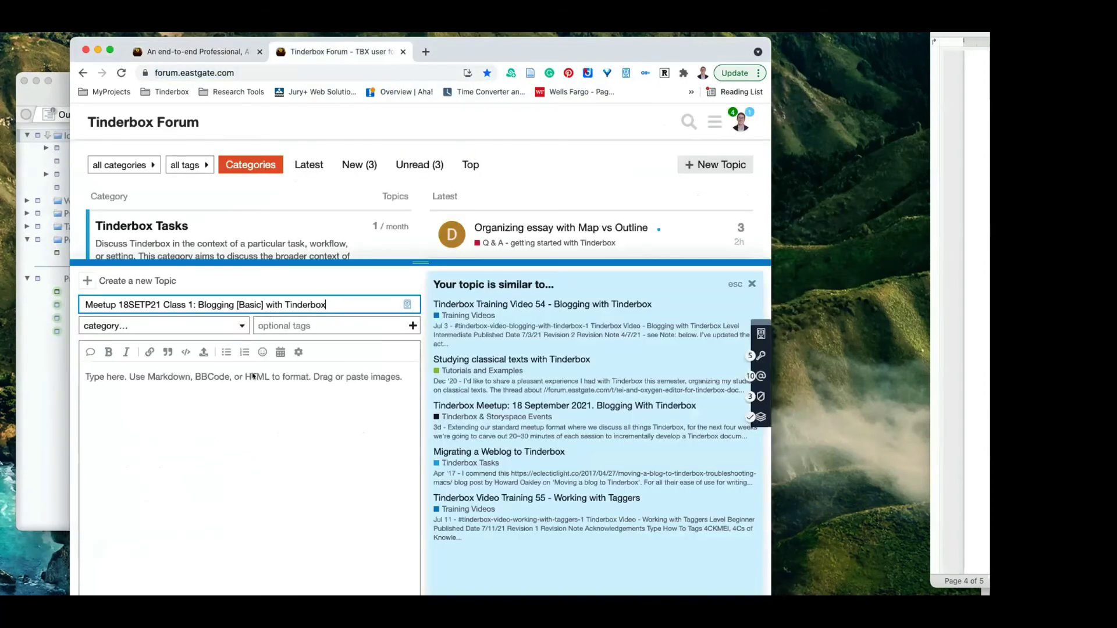
Paste the 4Cs article link into the draft body below a '## Homework:' heading.
click(253, 377)
key(Return)
key(Return)
key(Return)
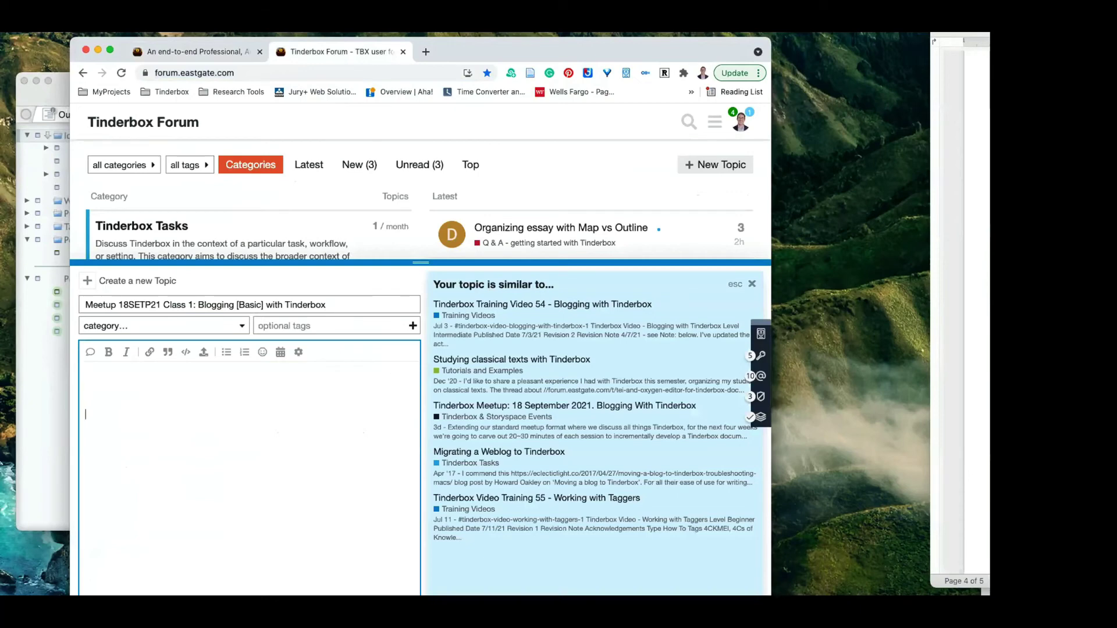
text(https://forum.eastgate.com/t/an-end-to-end-professional-academic-personal-4cs-of-knowledge-management-workflow/4888)
click(184, 389)
click(185, 402)
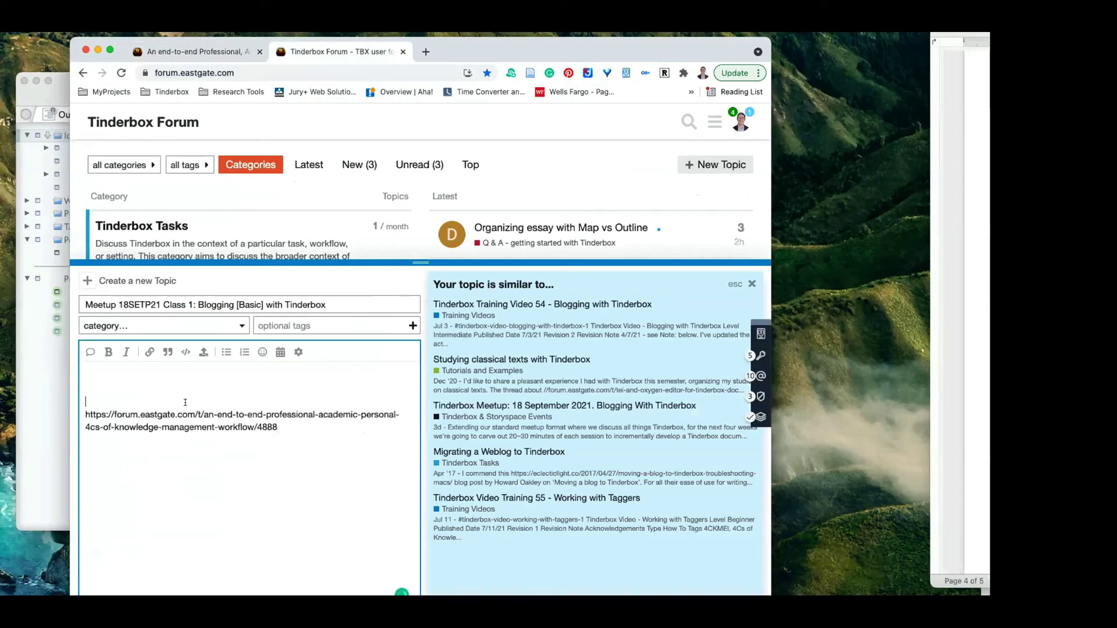
text(## Home)
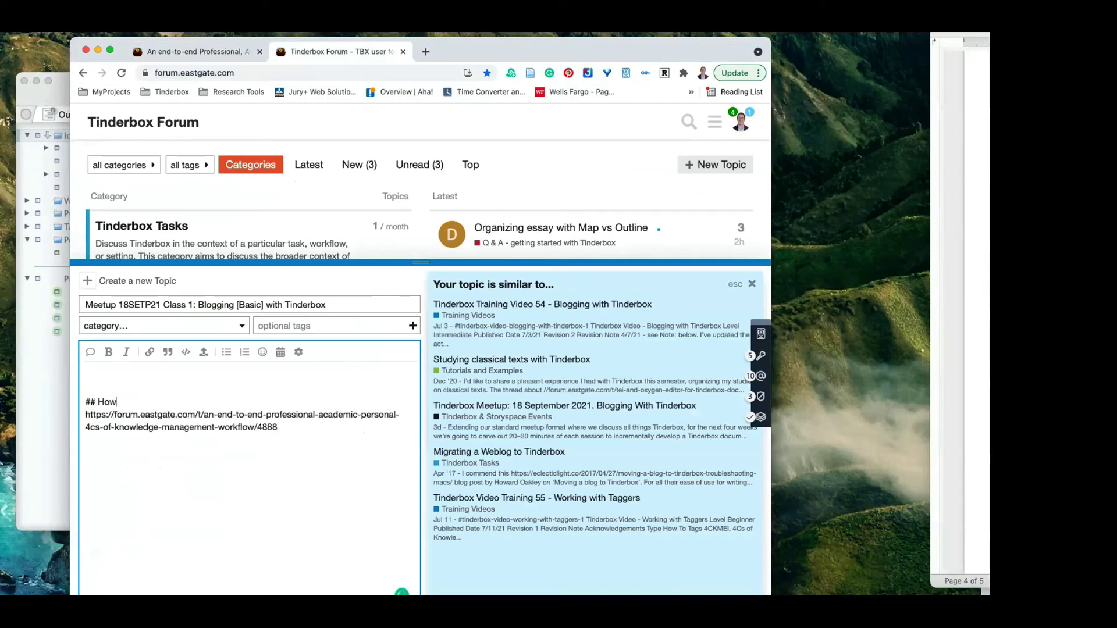
text(work:)
key(Return)
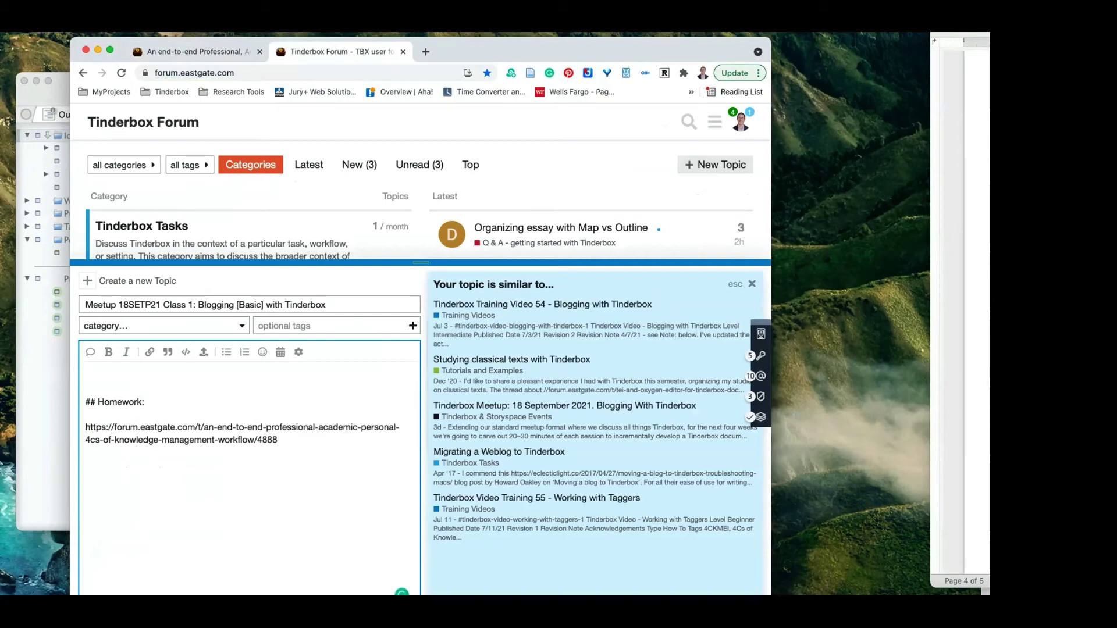
drag(138, 431, 266, 477)
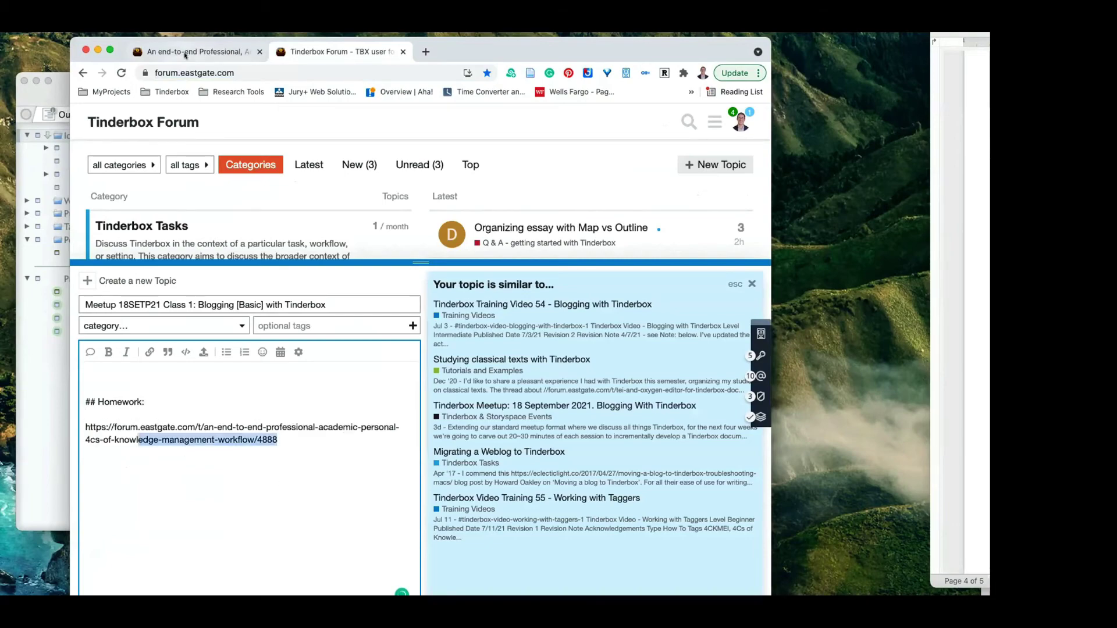
click(185, 53)
Scroll the 4Cs article down to its Collection, Curation, Creation and Contribution workflow diagram.
scroll(407, 376, down, 15)
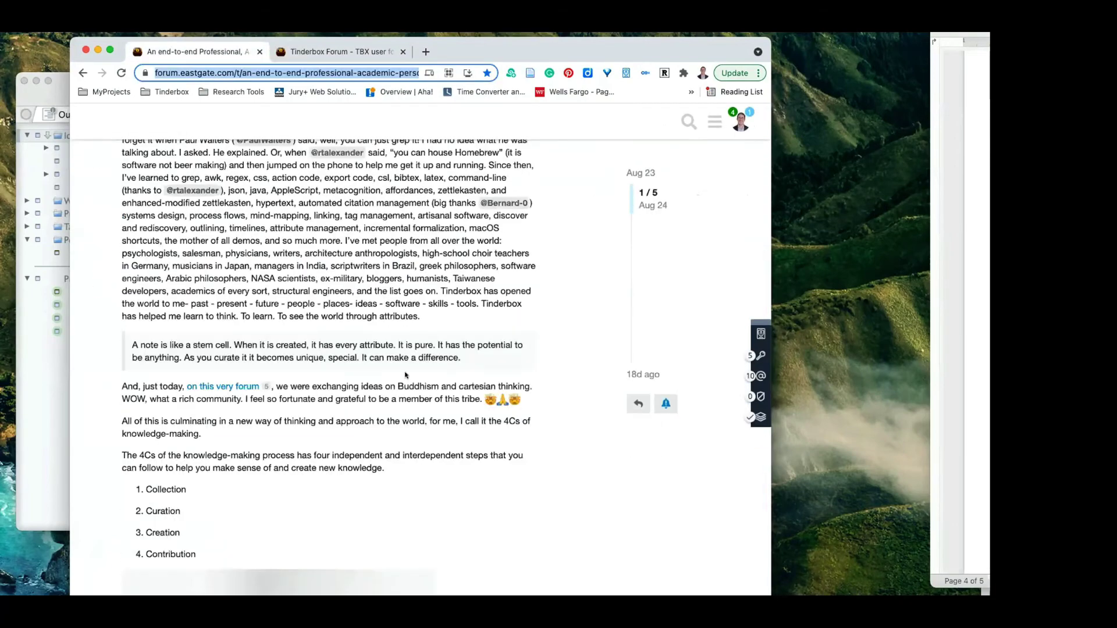
scroll(405, 375, down, 4)
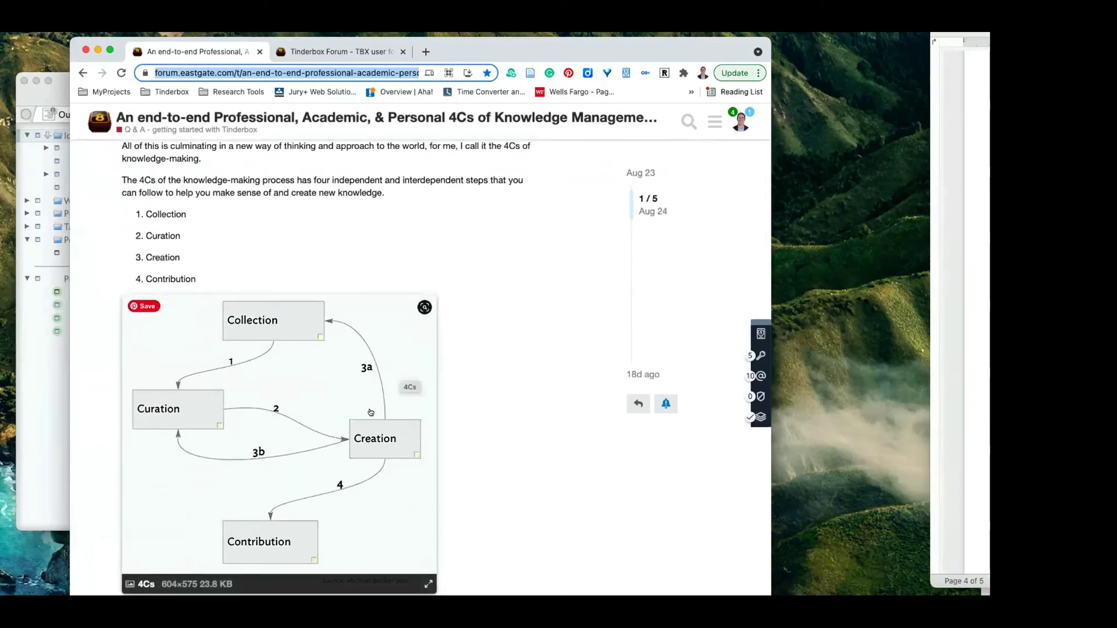
scroll(364, 428, down, 1)
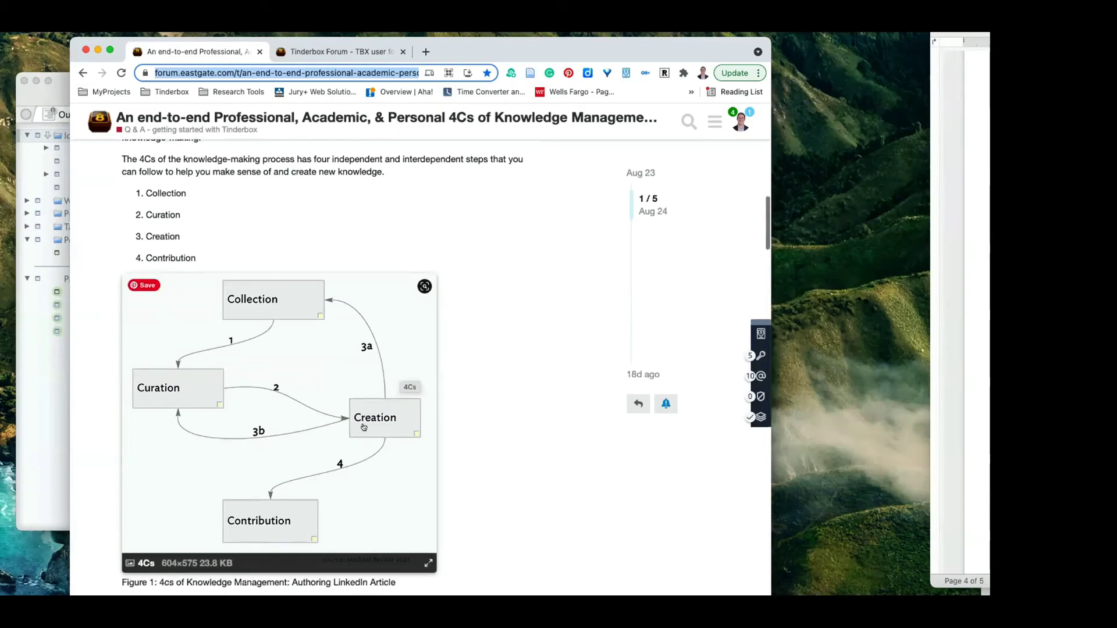
scroll(364, 428, down, 2)
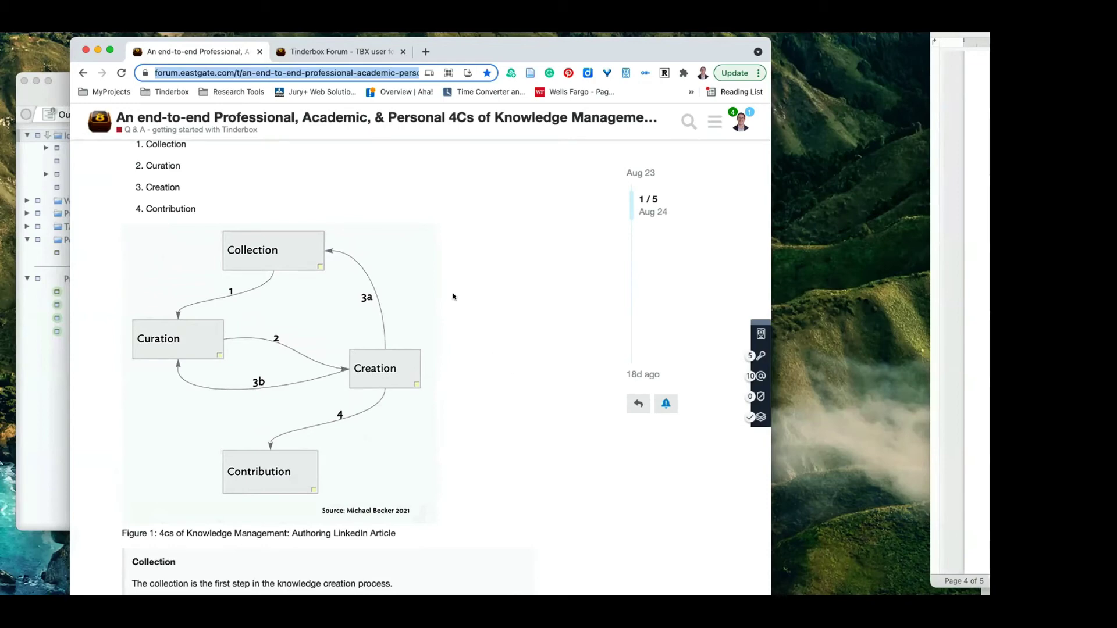
mouse_move(269, 226)
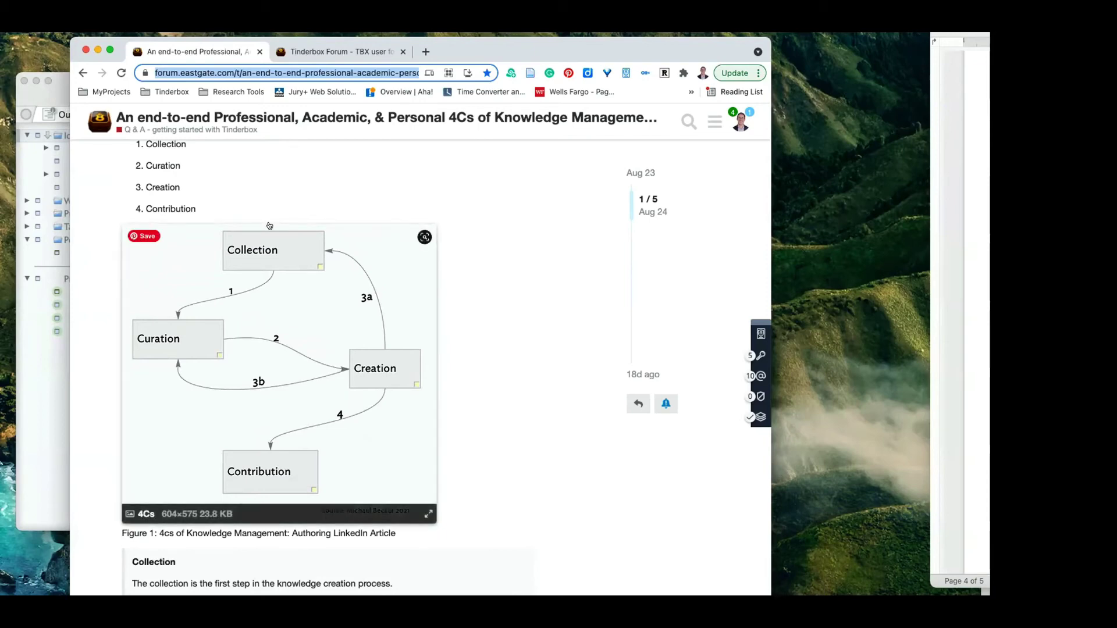
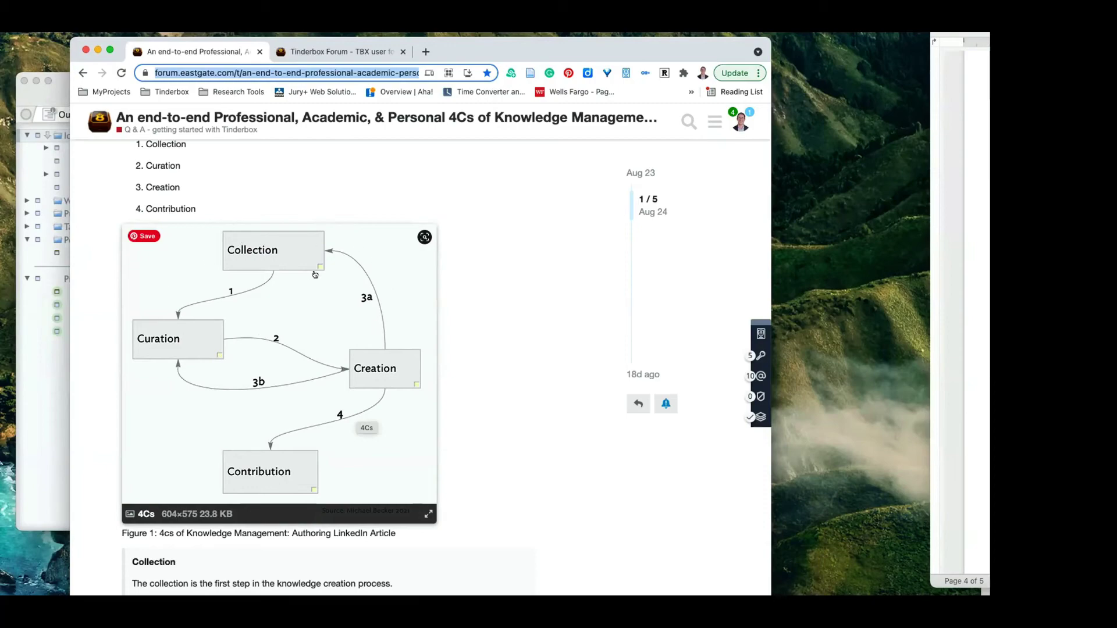
Scroll the forum post back to the 4Cs diagram, then hide Chrome to reveal the Tinderbox outline.
scroll(324, 265, down, 15)
scroll(329, 260, up, 15)
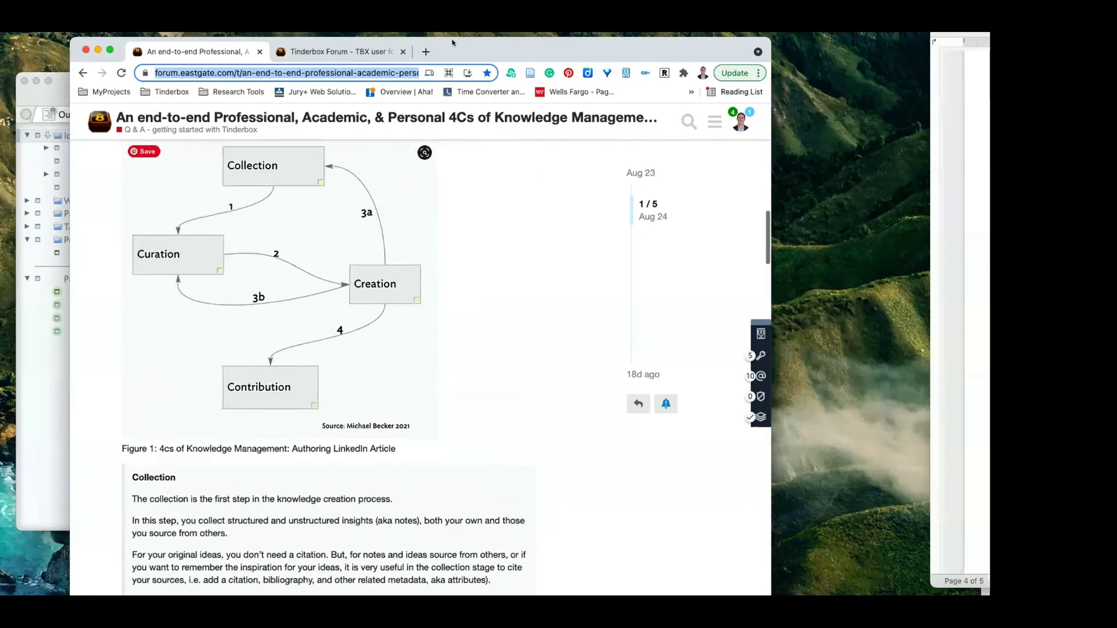
drag(122, 51, 827, 208)
key(super+m)
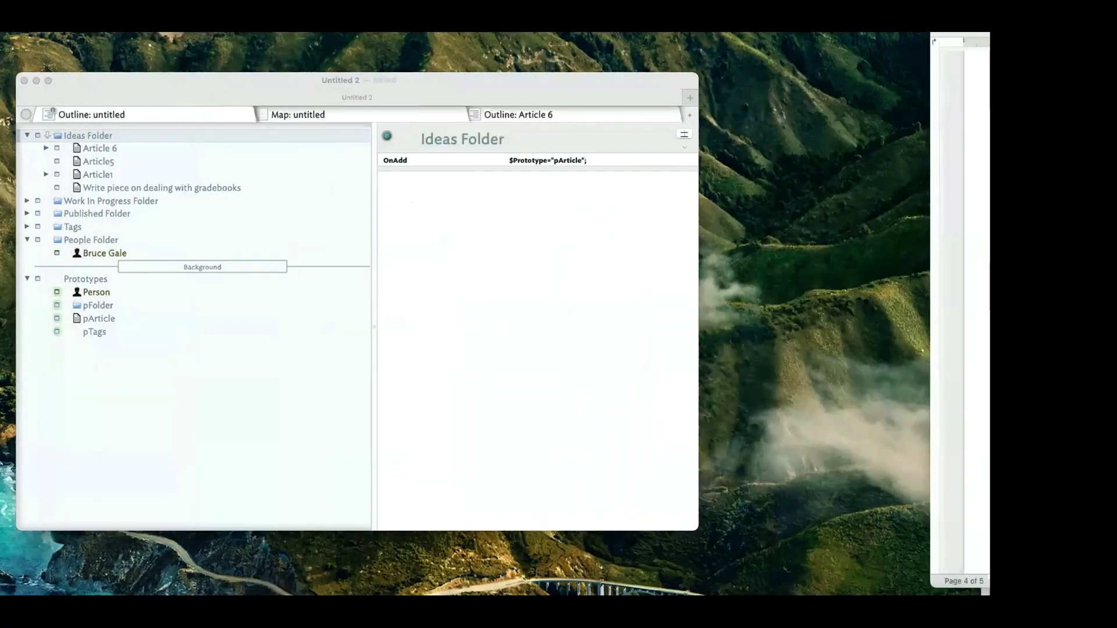
Select the pFolder prototype, place the Document Inspector's Stamps tab beside it, and select its OnAdd row.
click(170, 300)
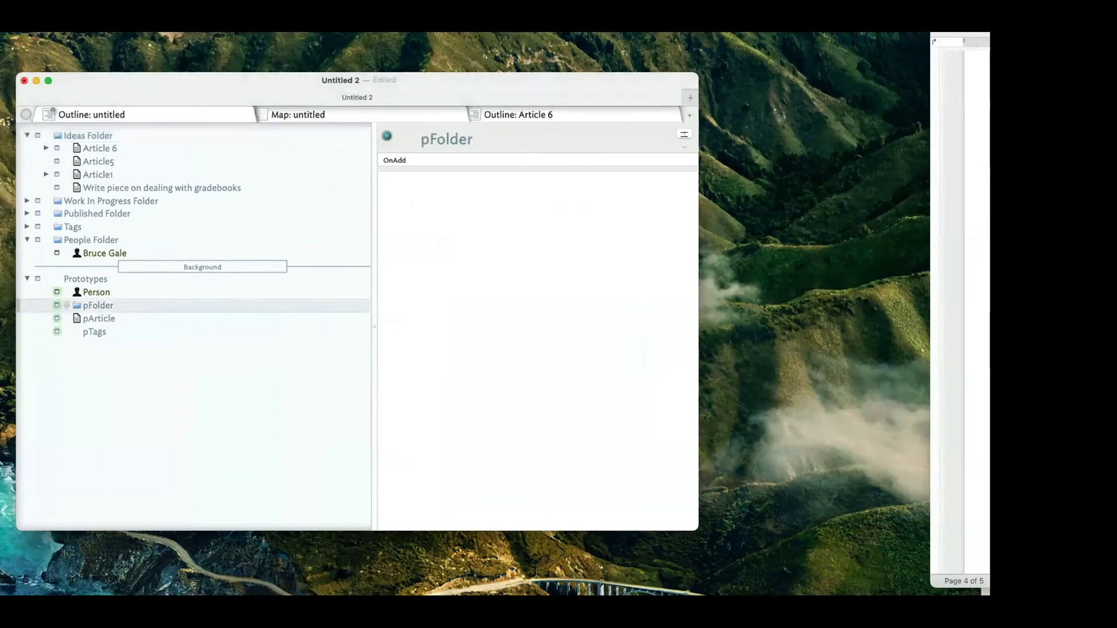
key(super+1)
drag(803, 236, 668, 237)
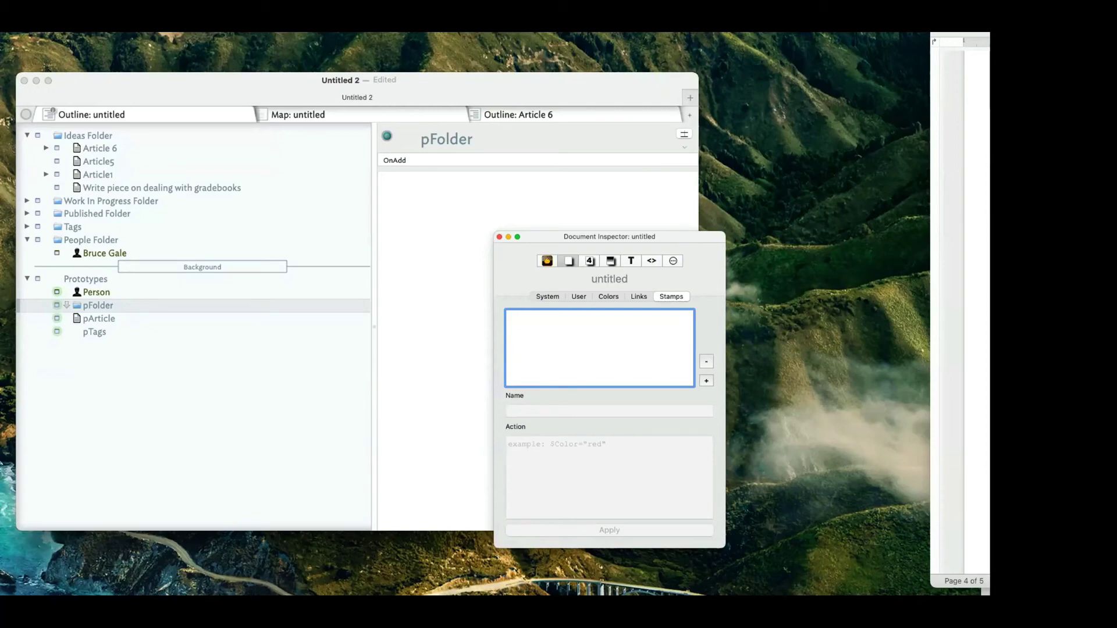
click(408, 163)
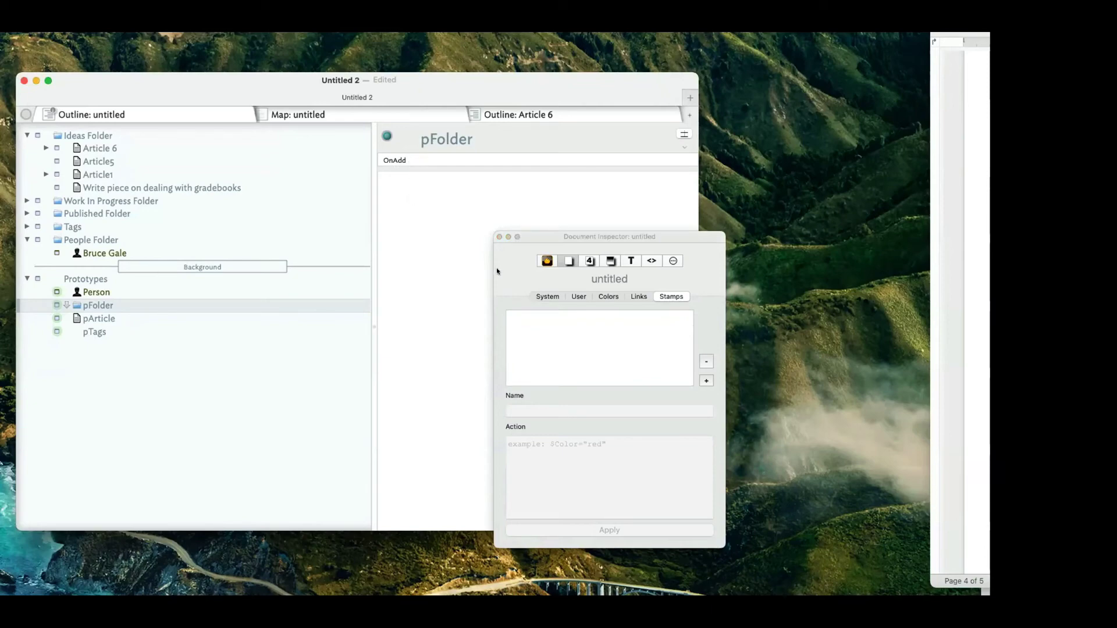
drag(553, 235, 630, 275)
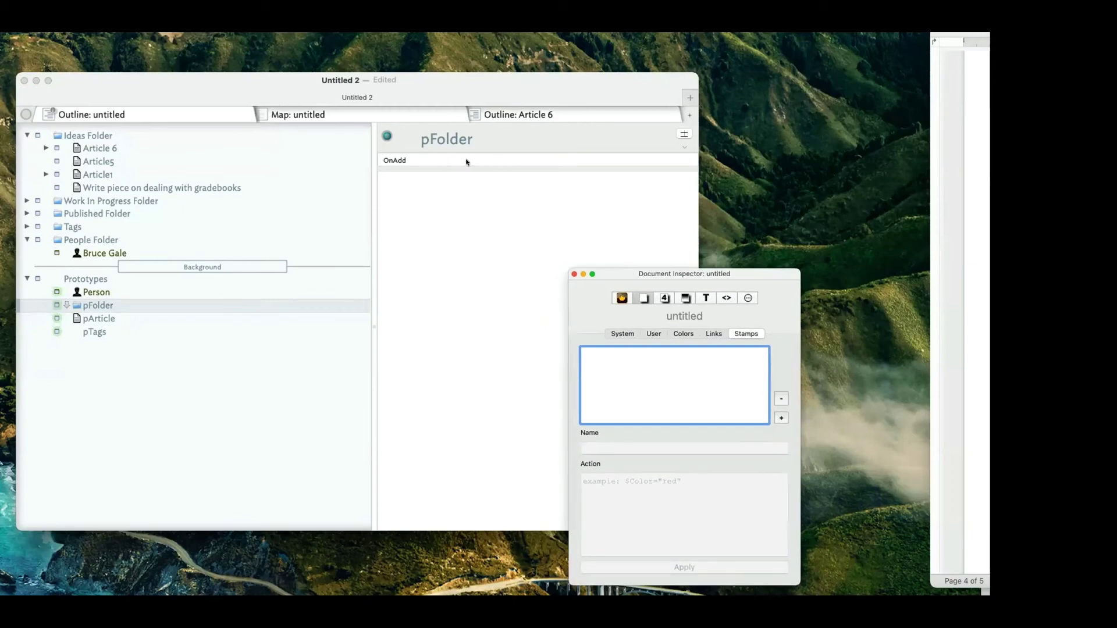
mouse_move(466, 162)
click(474, 161)
click(449, 161)
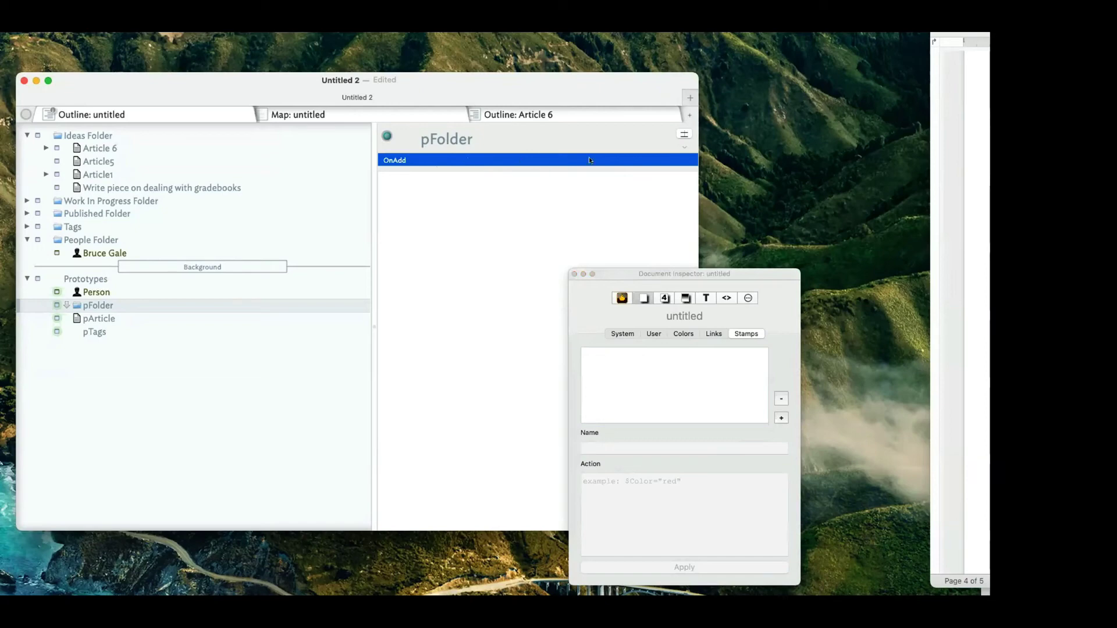
Add Color and Type after OnAdd in pFolder's displayed attributes.
click(684, 134)
drag(624, 278, 740, 274)
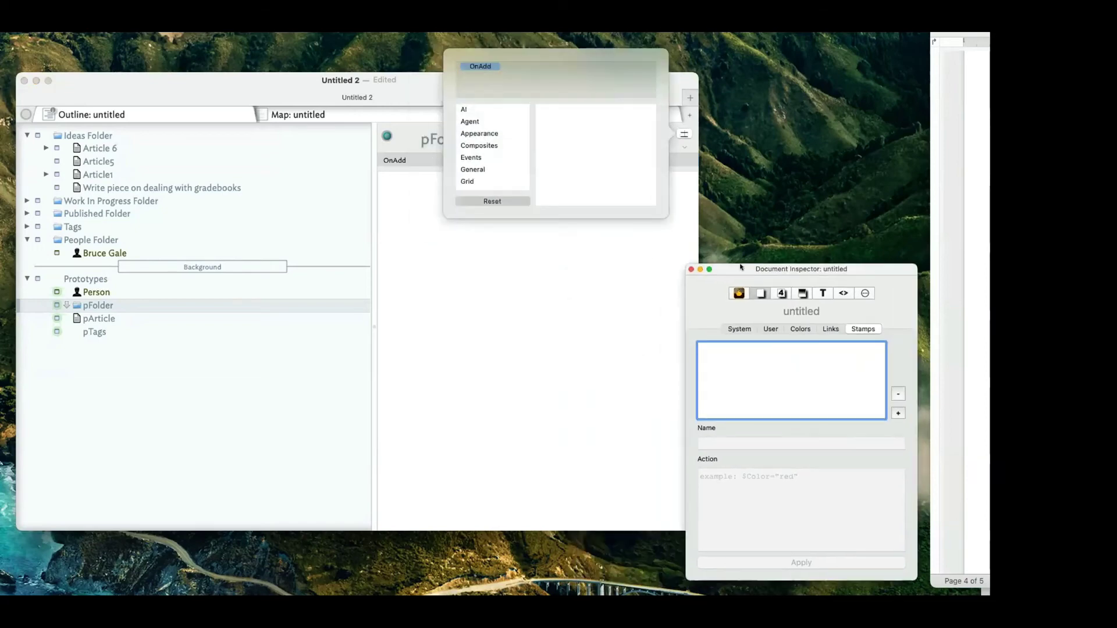
click(477, 65)
text(c)
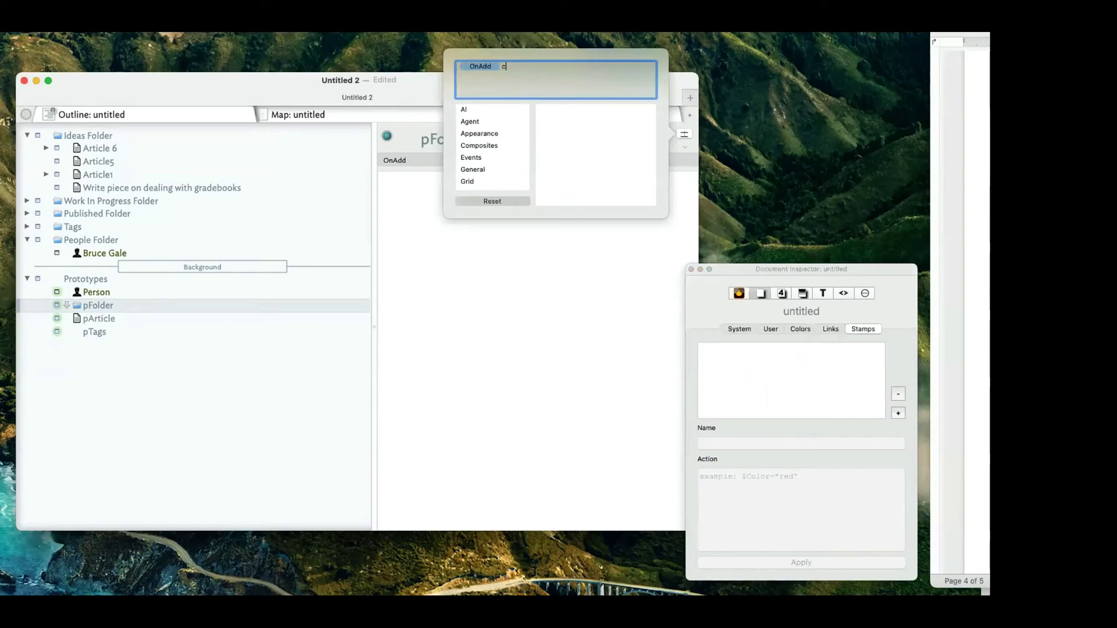
text(ol)
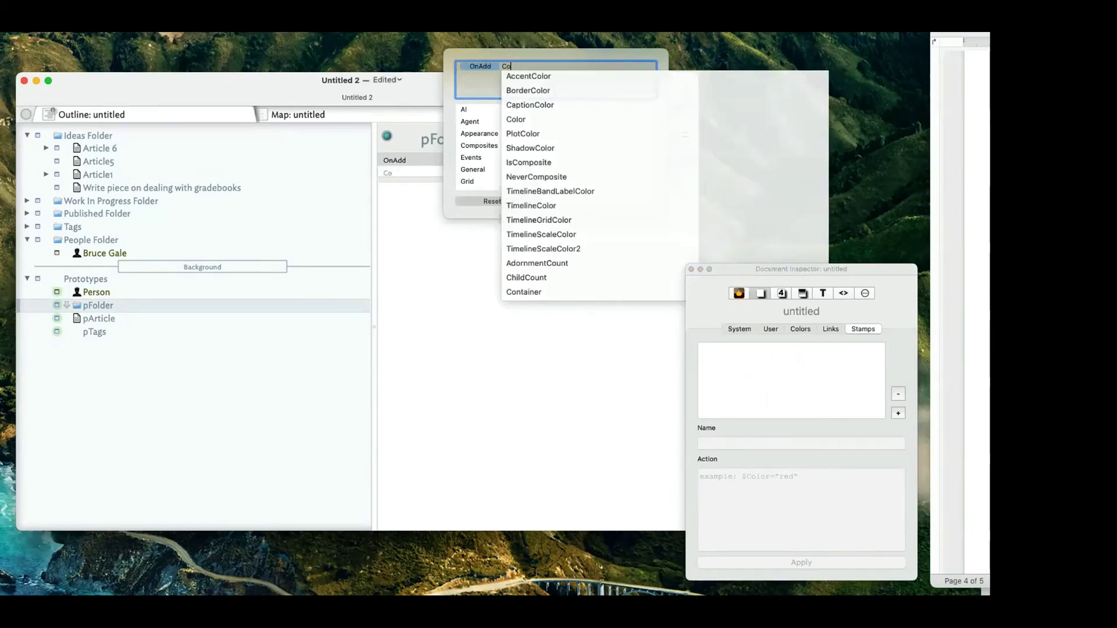
key(Down)
key(Down)
key(Down)
key(Down)
key(Return)
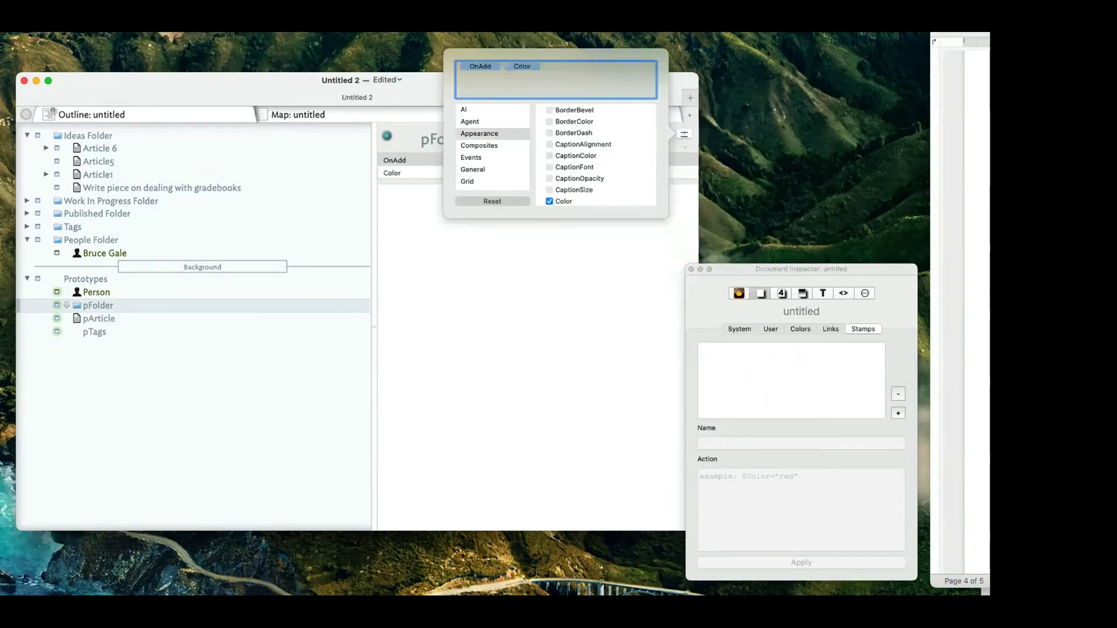
text(Type)
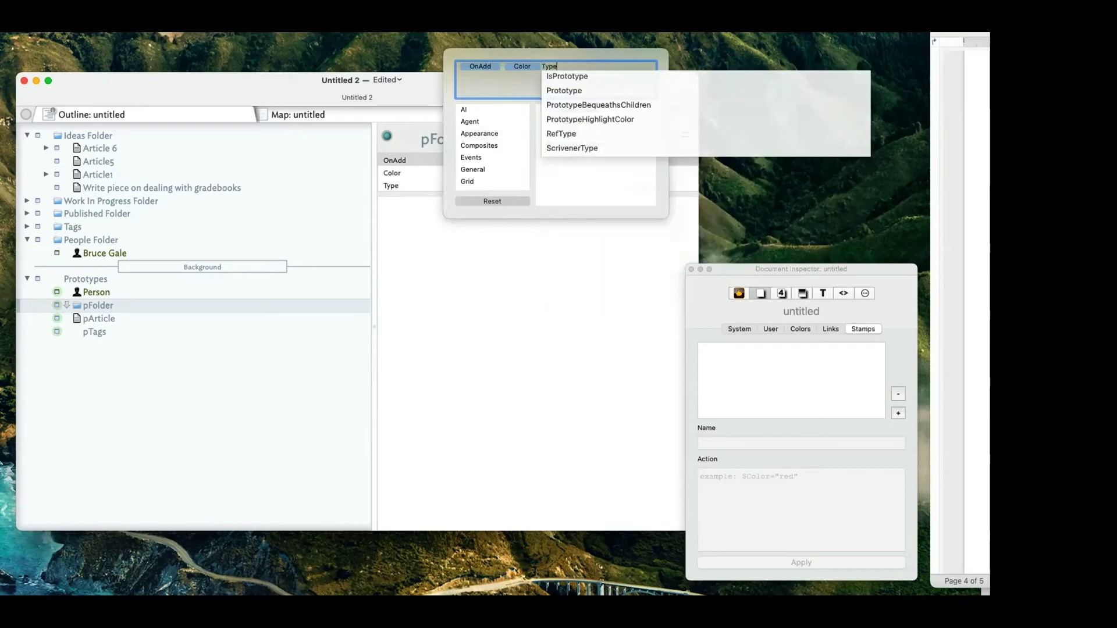
key(Return)
Add Status to the displayed attributes, fixing a typo and re-adding Type, then close the picker.
text(Staut)
key(BackSpace)
key(BackSpace)
key(BackSpace)
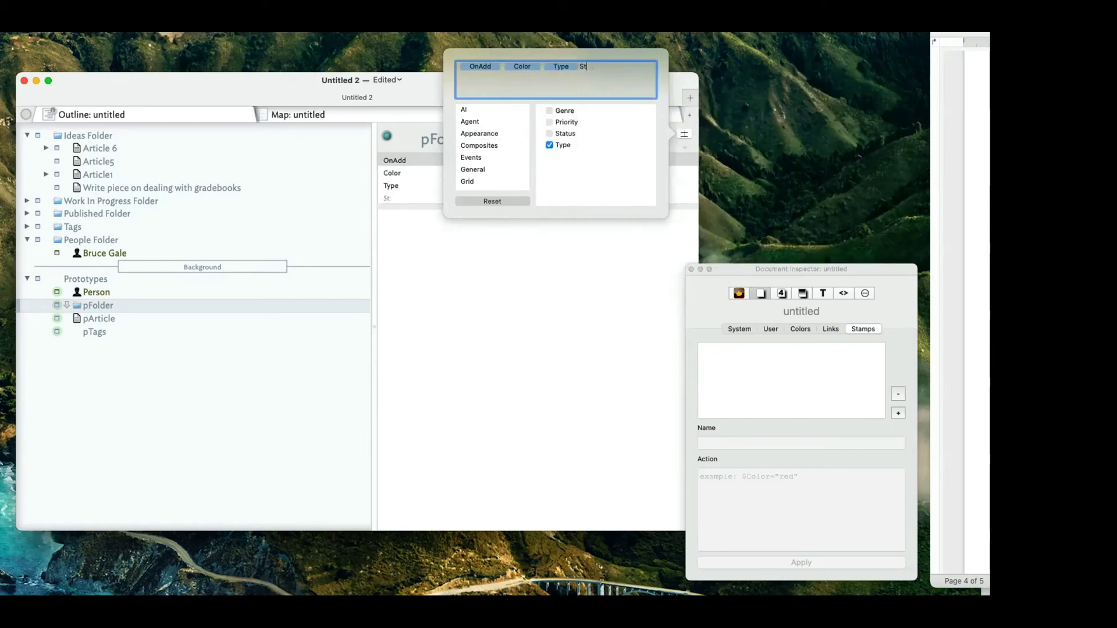
text(tus)
key(Return)
key(BackSpace)
key(BackSpace)
text(Type)
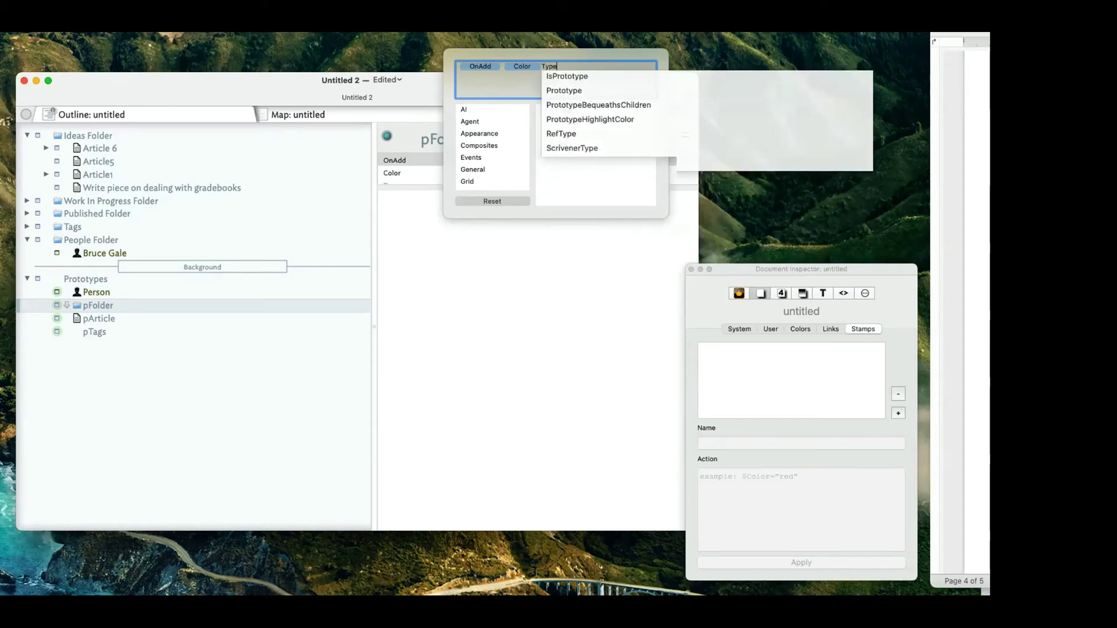
key(Return)
text(Status)
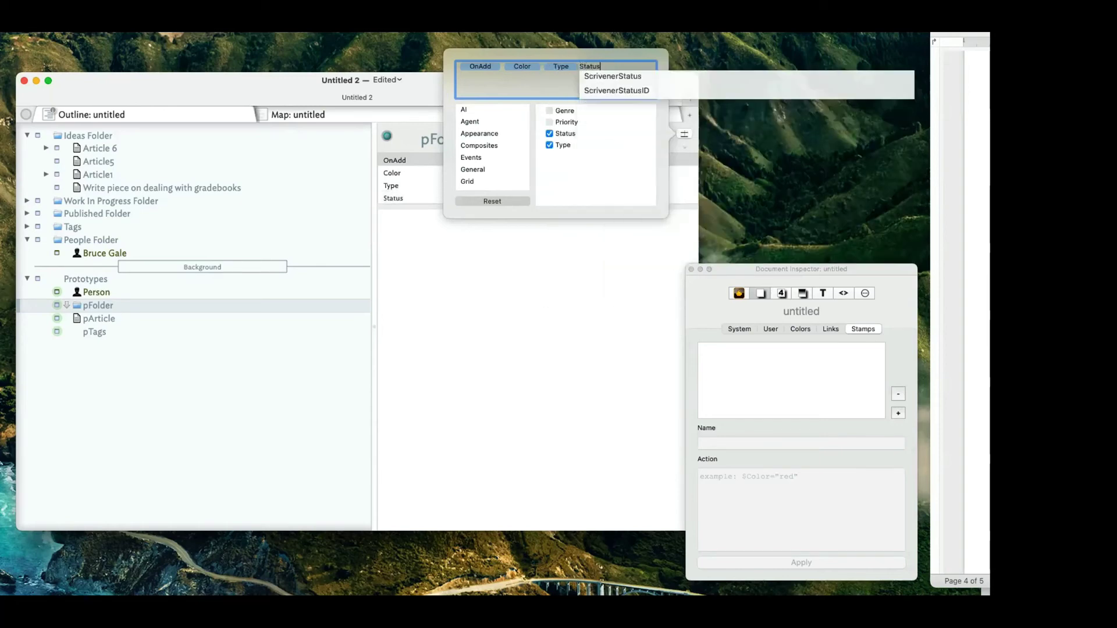
key(Return)
click(424, 362)
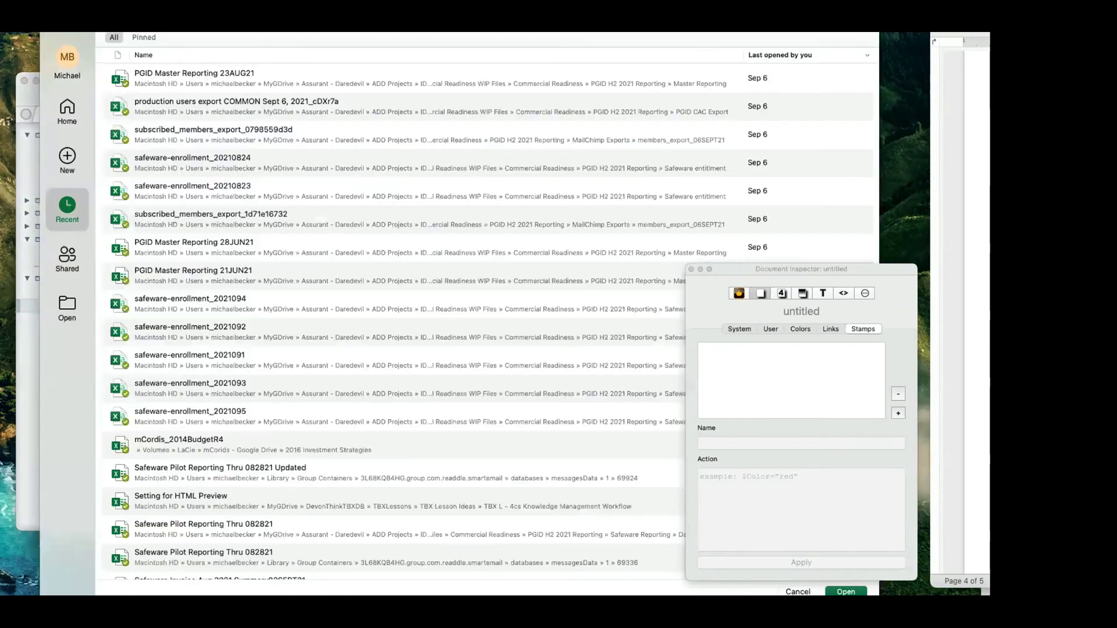
In a new Excel workbook, enter headers Status, Type and Prioriy across row 1.
key(Escape)
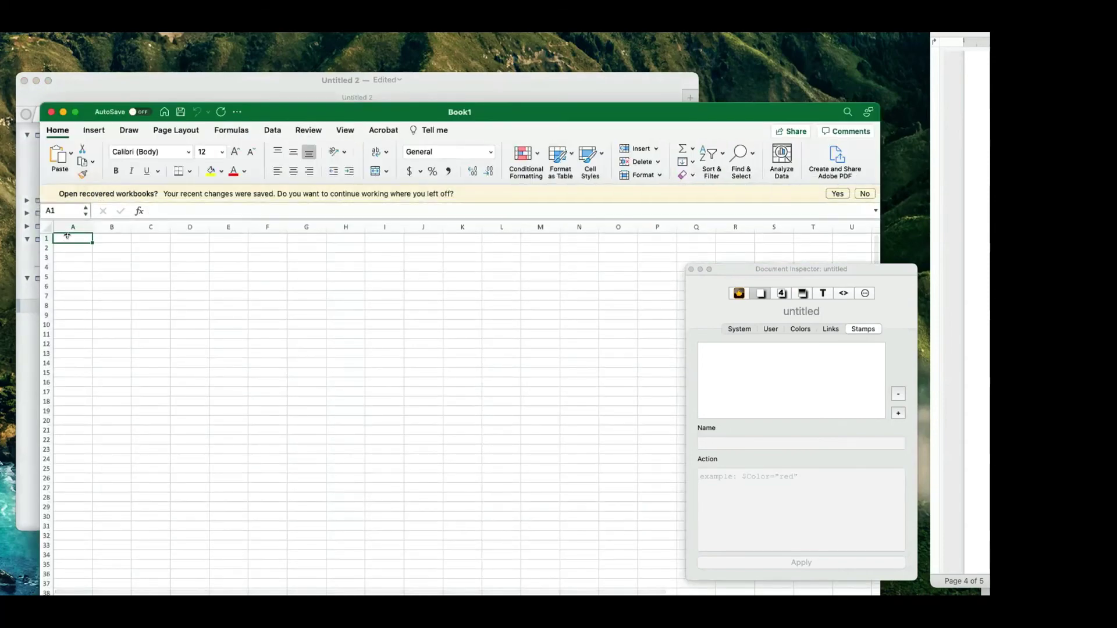
click(122, 235)
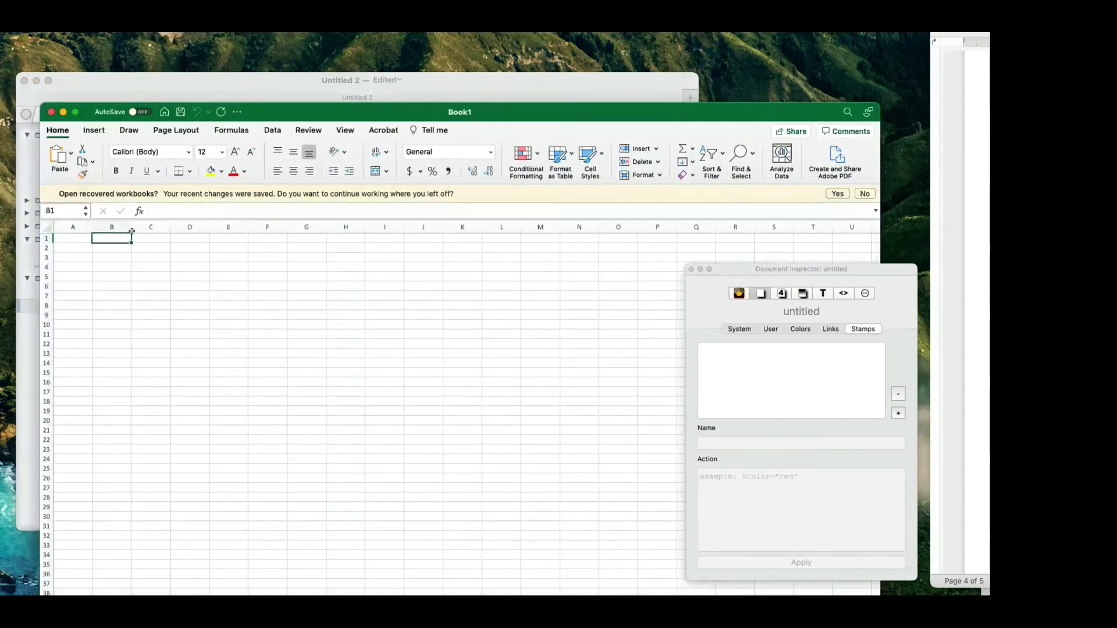
text(Status)
key(Tab)
text(Type)
key(Tab)
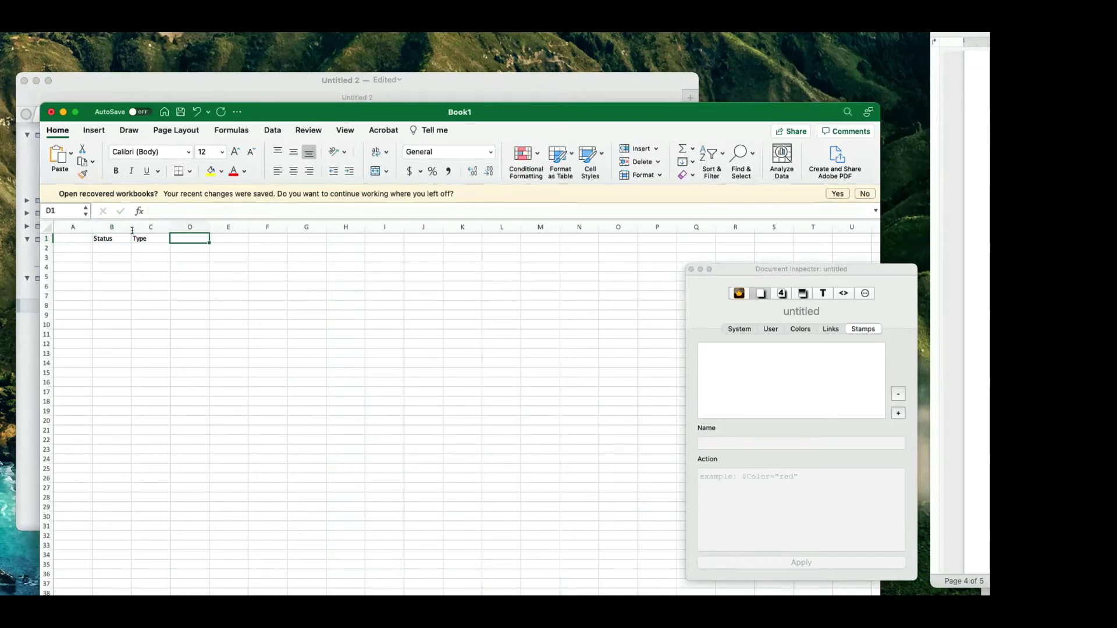
text(Prioriy)
key(Return)
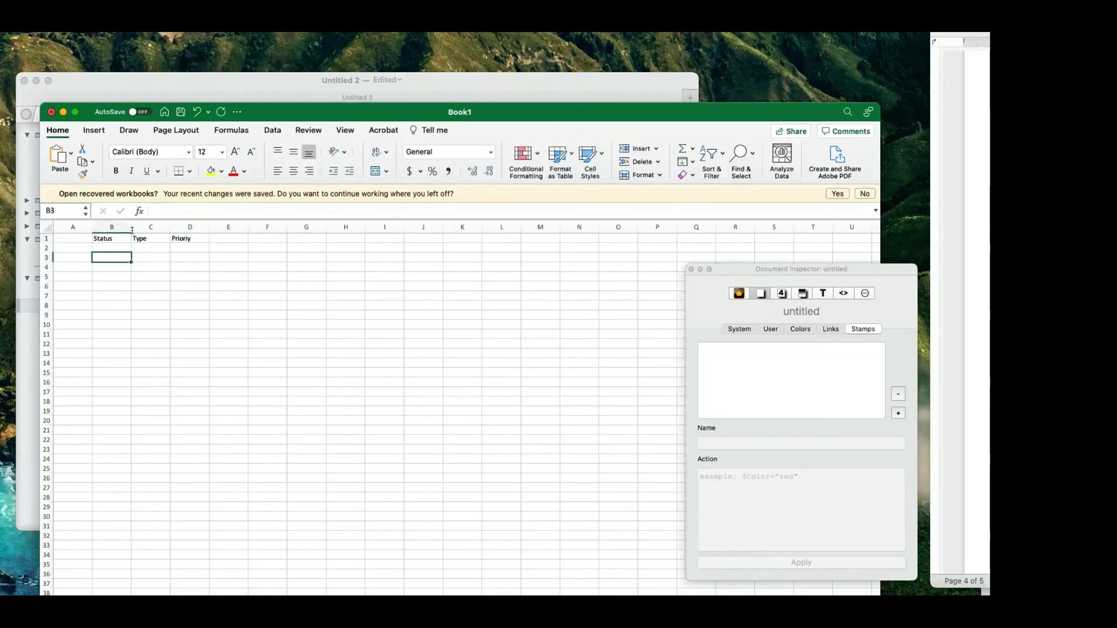
Fill A2 to A5 with Note and give column A the header Name.
key(Left)
text(Note)
key(Return)
text(Note)
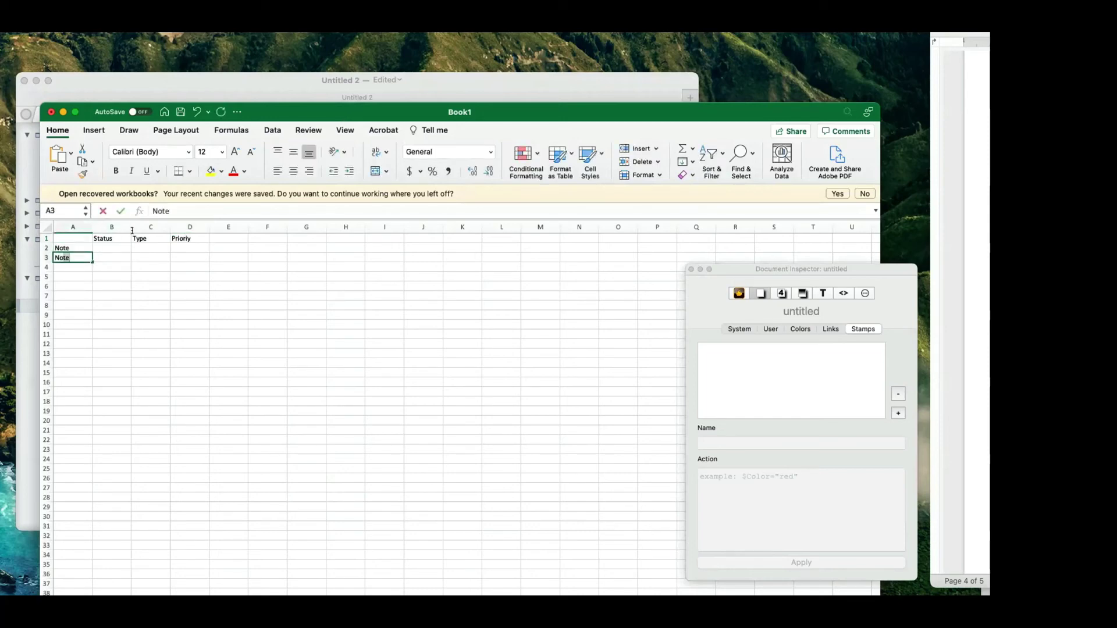
key(Return)
text(Note)
key(Return)
text(Note)
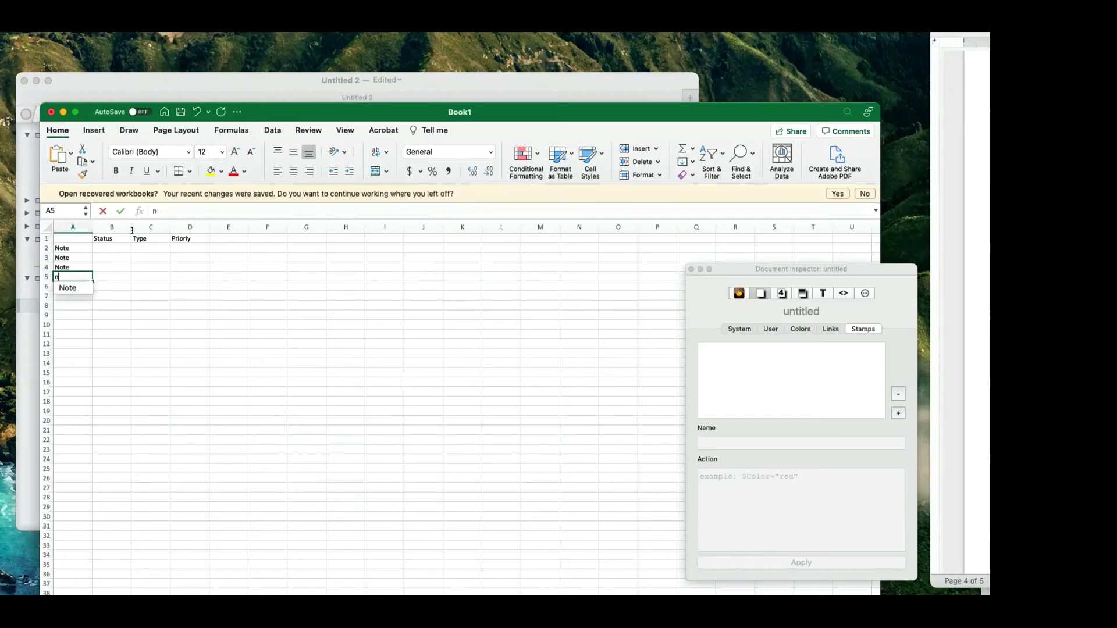
key(Return)
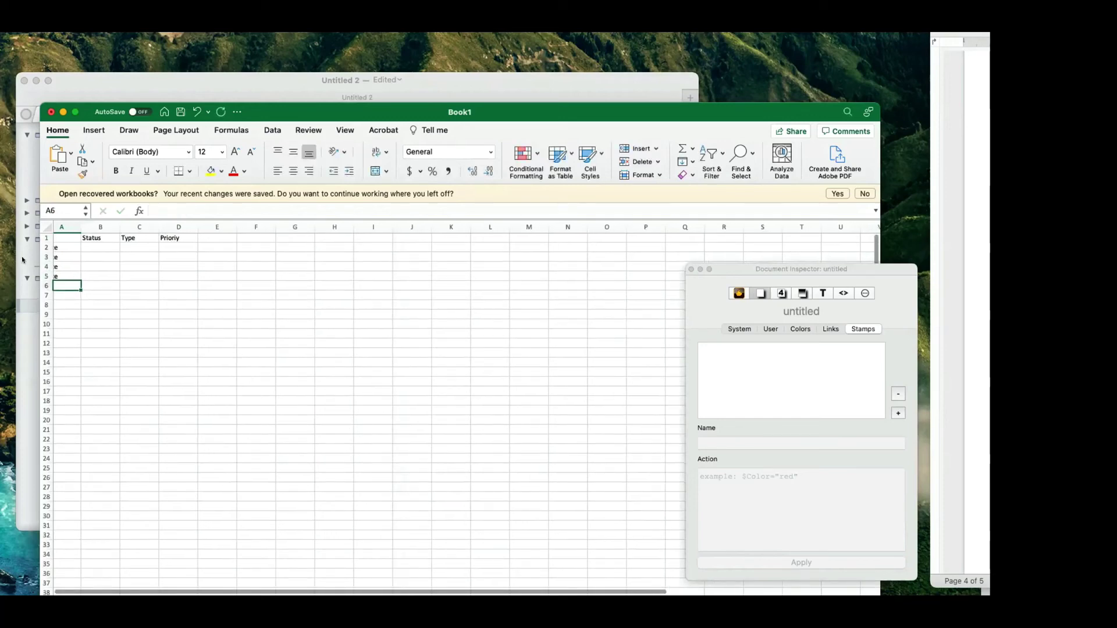
scroll(78, 252, left, 2)
drag(66, 249, 66, 384)
click(70, 231)
text(Name)
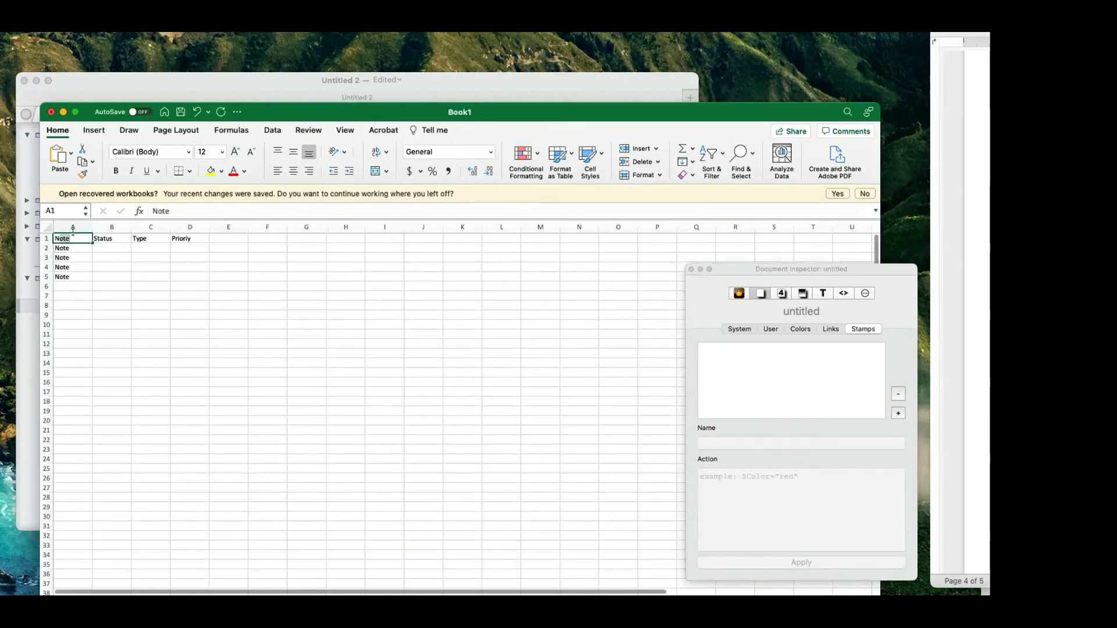
key(Return)
Insert a new column B headed Text, then move the Excel window aside.
click(99, 227)
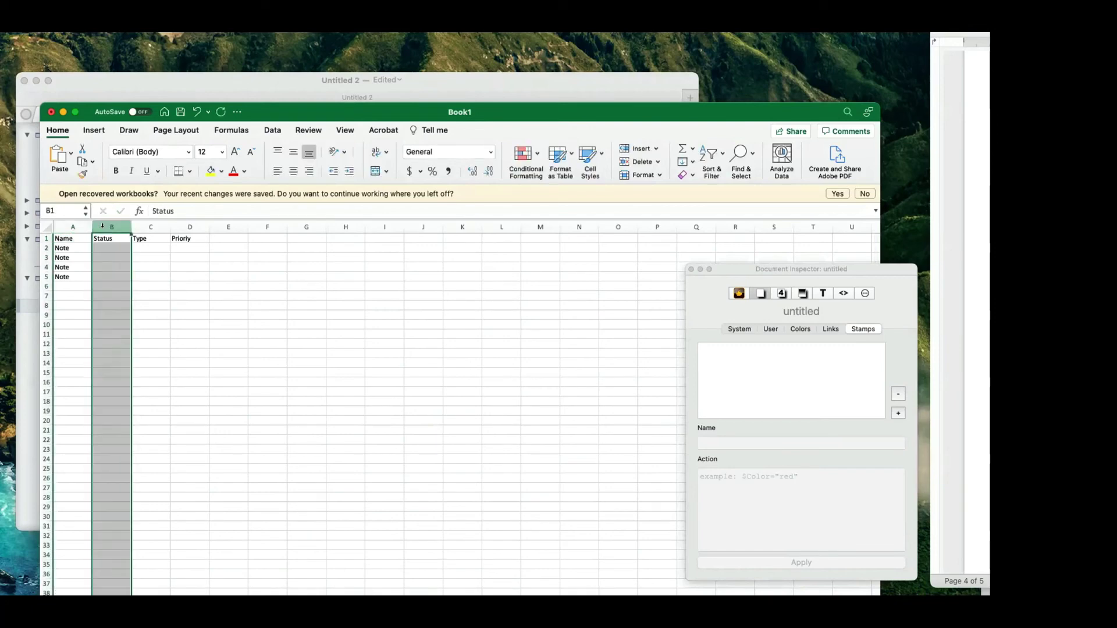
right_click(100, 228)
click(93, 237)
click(93, 237)
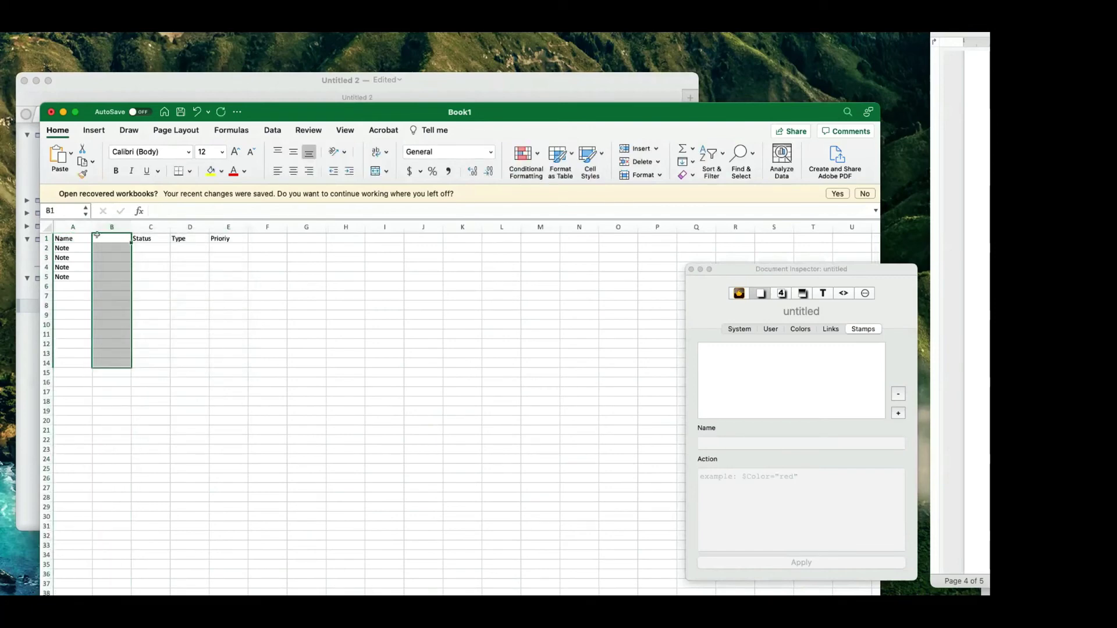
text(TYpe)
key(BackSpace)
key(BackSpace)
key(BackSpace)
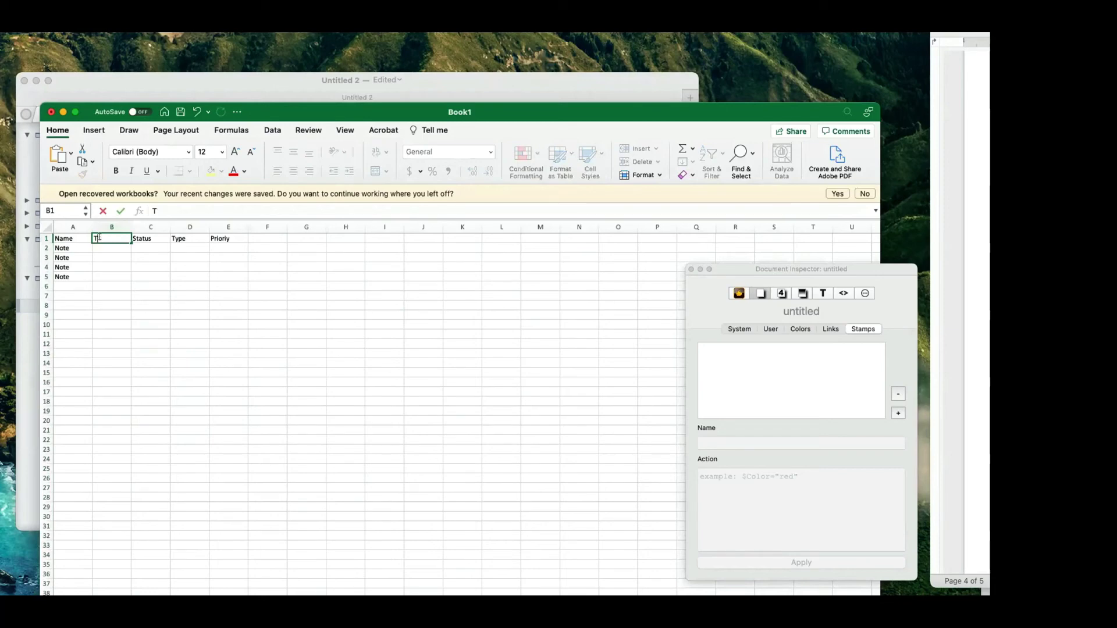
text(ext)
key(Return)
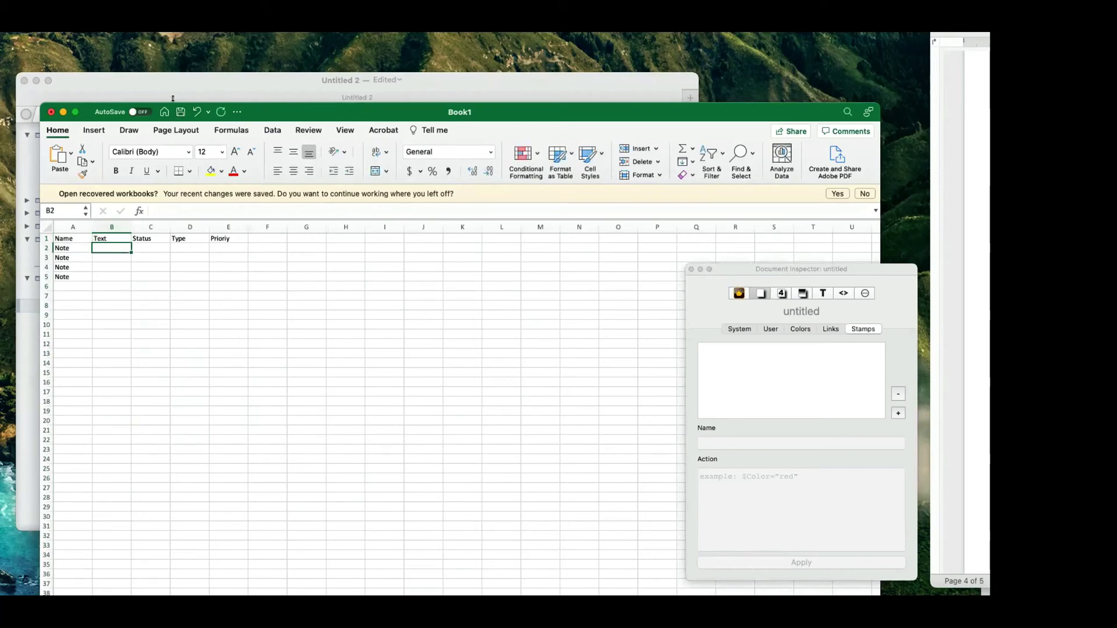
drag(266, 110, 602, 177)
Add a throwaway test note named 'sfdgs' at the end of the outline.
double_click(84, 405)
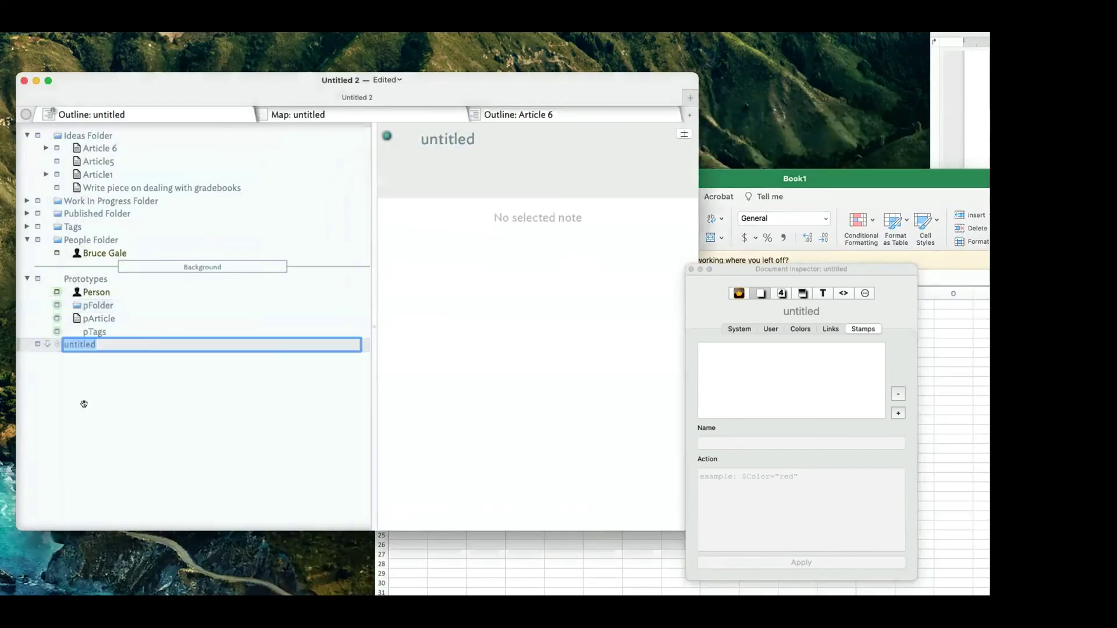
text(sfdgs)
click(70, 358)
click(69, 344)
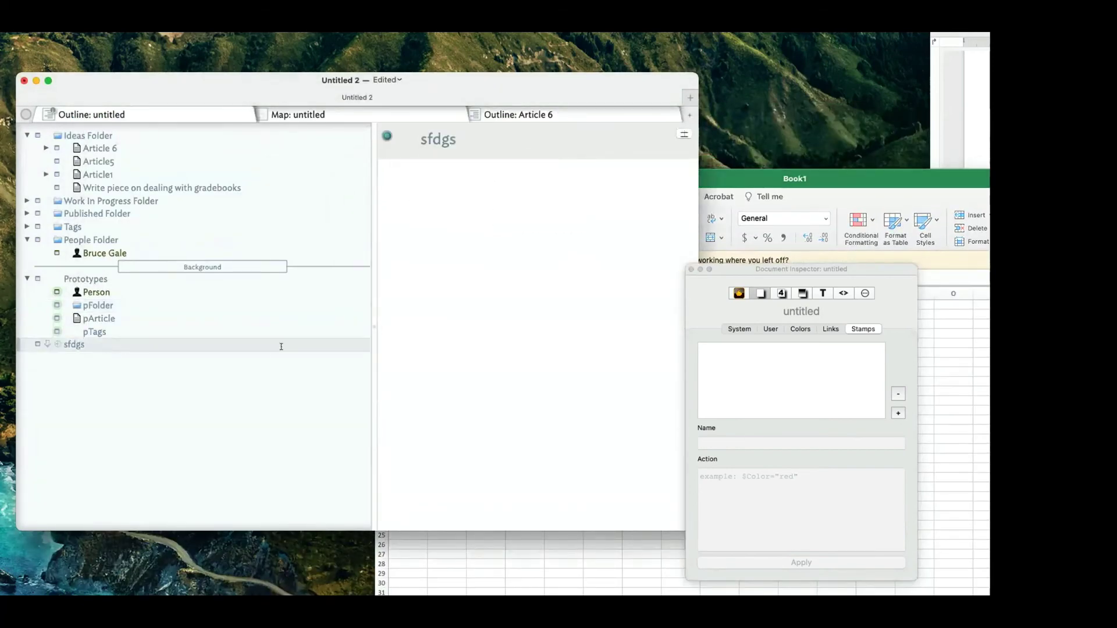
click(451, 334)
Review the Excel workbook's Note entries and Status/Type headers beside Tinderbox, then hide Excel.
click(840, 181)
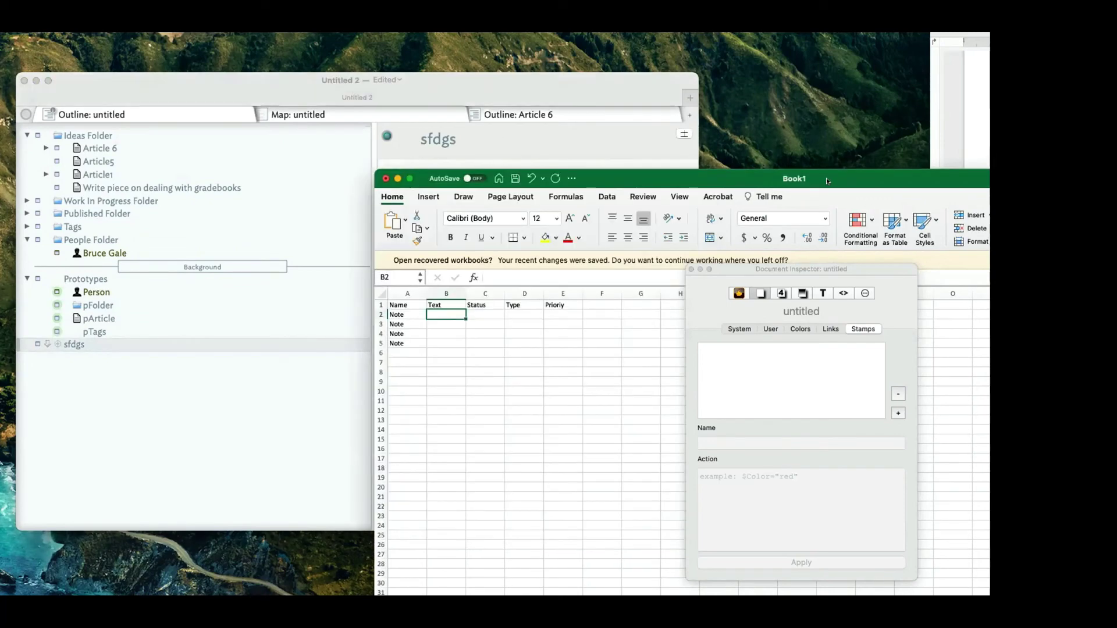
click(409, 312)
click(434, 313)
drag(654, 172, 632, 225)
click(111, 317)
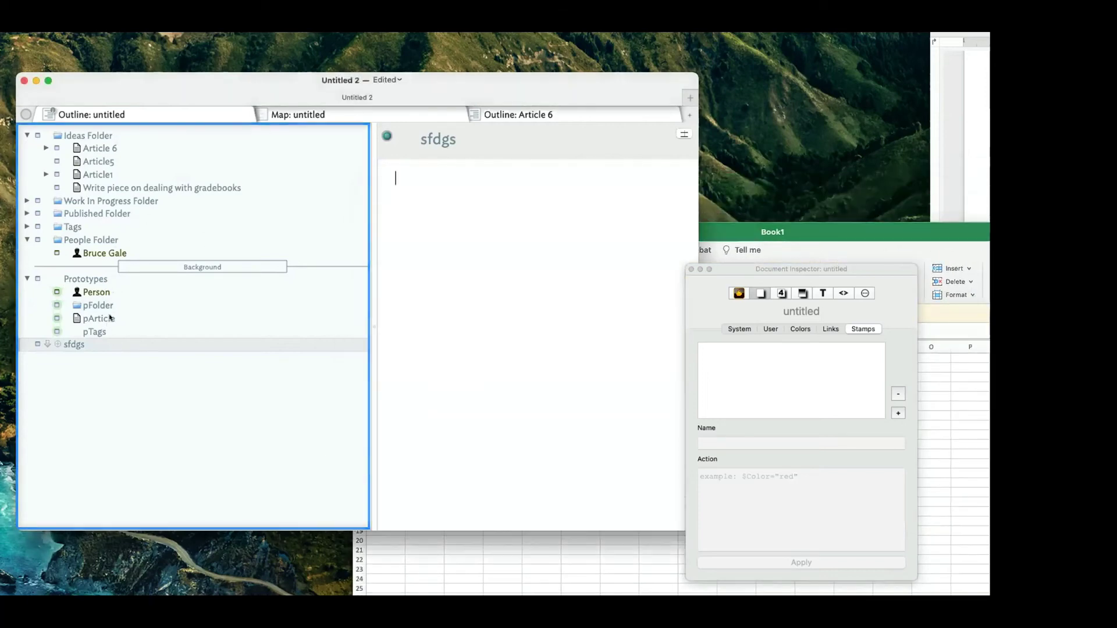
click(110, 318)
click(800, 237)
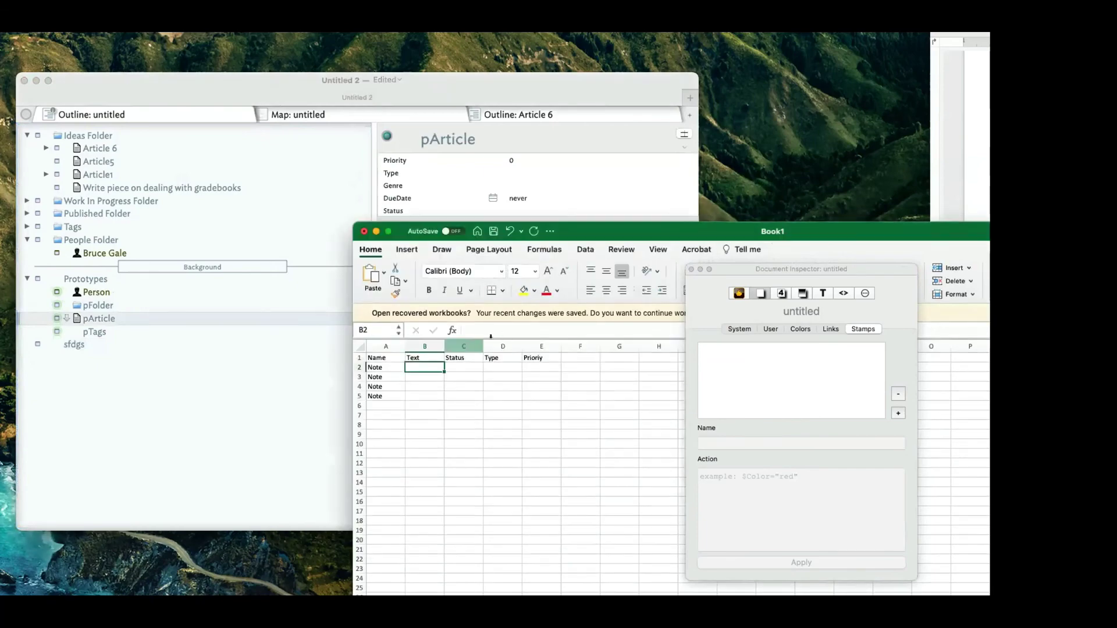
key(ctrl+Home)
key(Right)
key(Right)
click(372, 368)
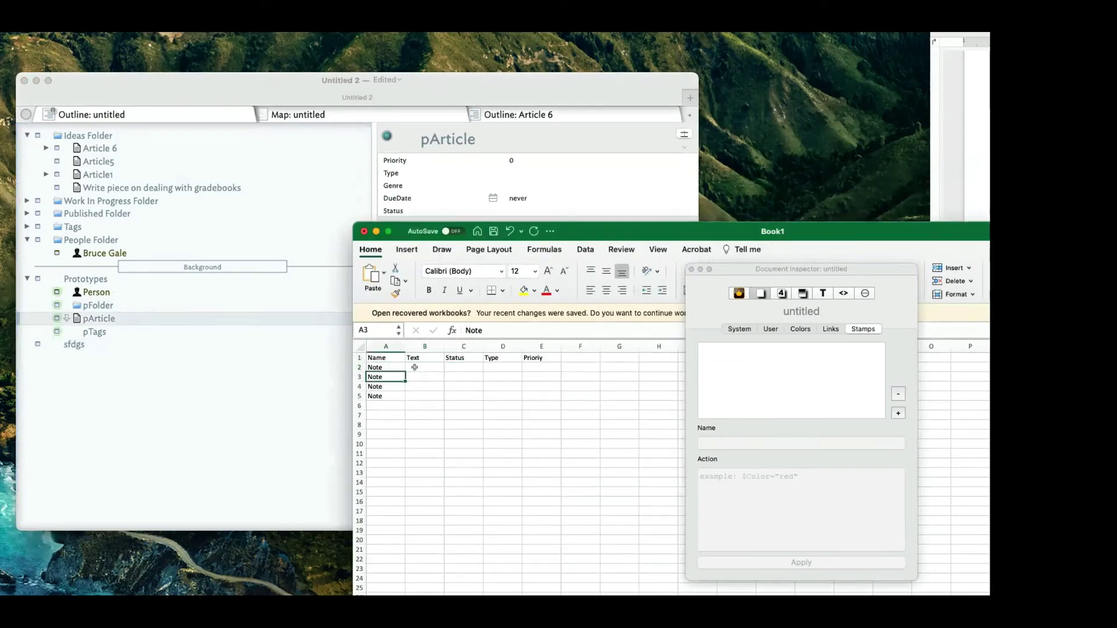
click(453, 356)
drag(385, 379, 385, 386)
click(485, 357)
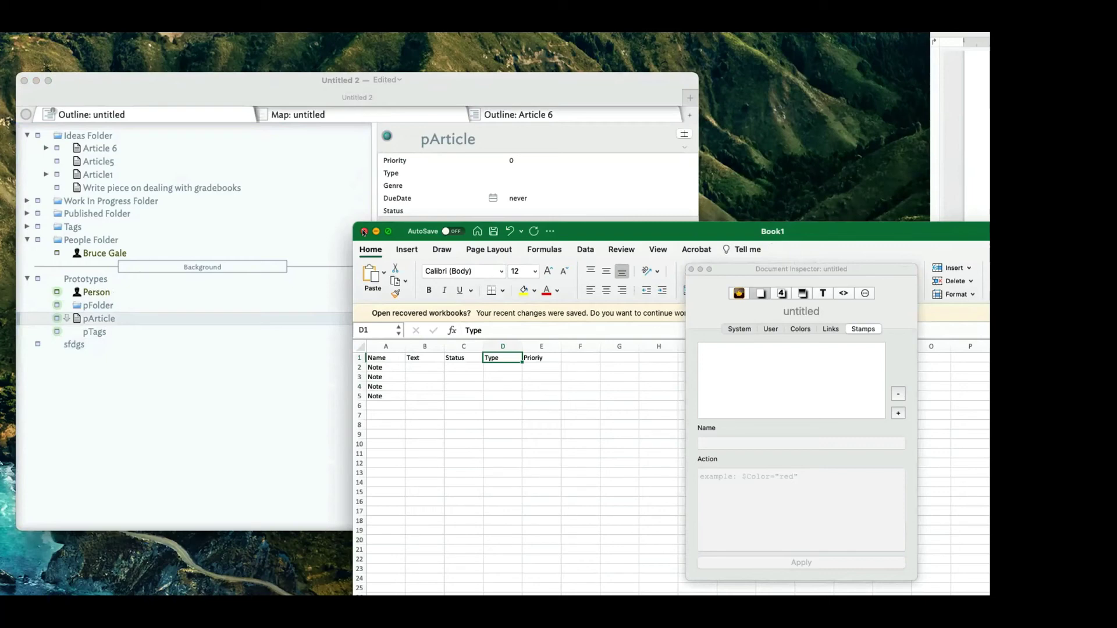
key(super+m)
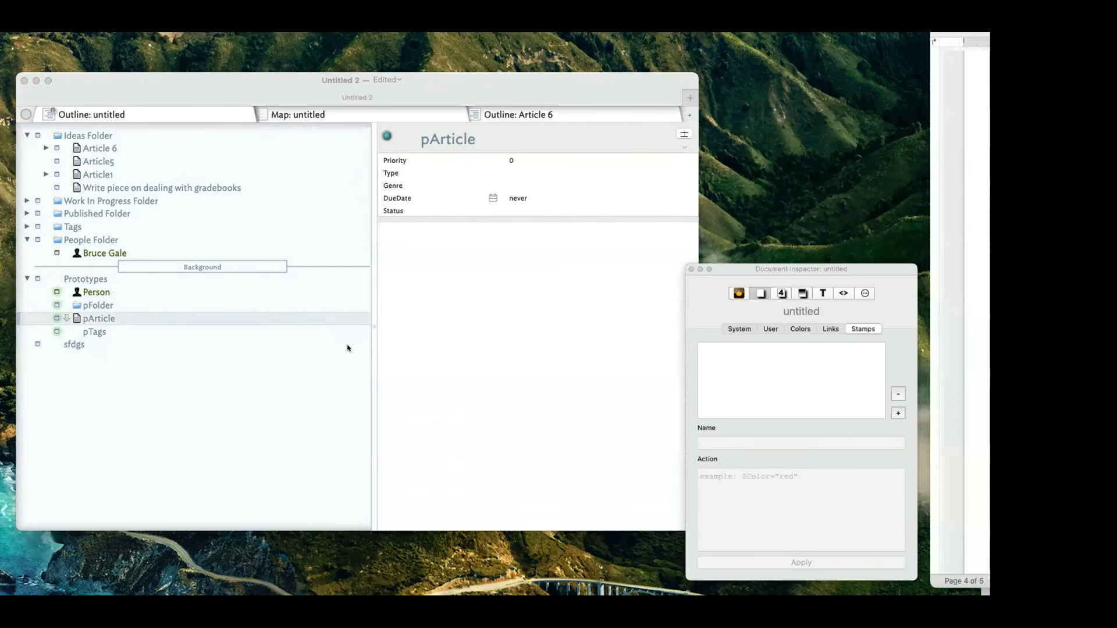
Delete the sfdgs test note and show pArticle's attributes with the inspector moved centre.
click(156, 325)
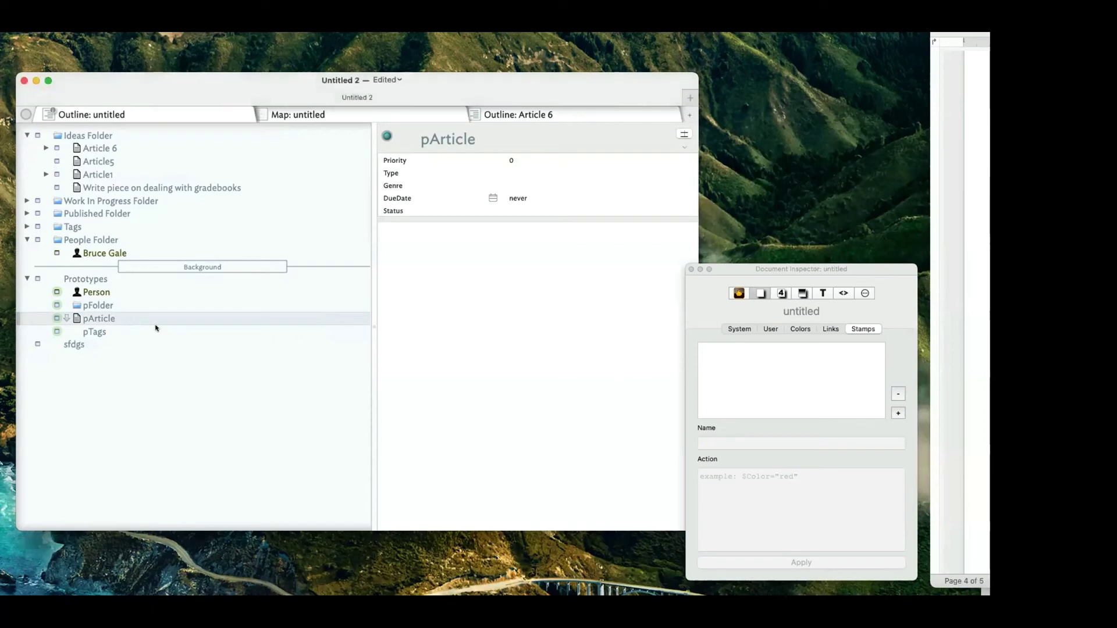
click(83, 345)
key(Delete)
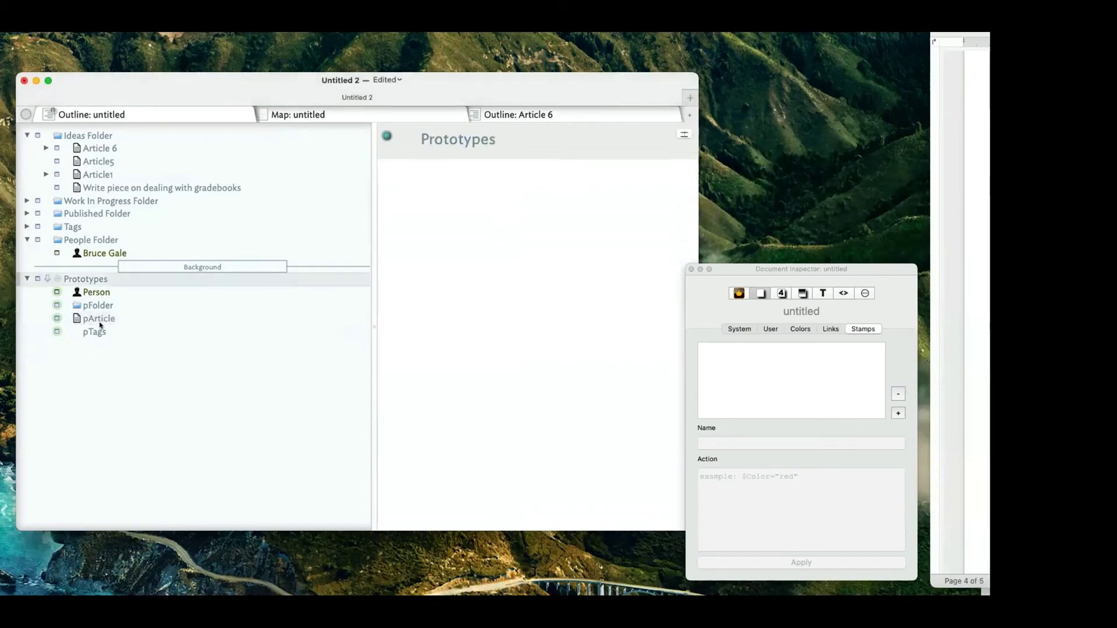
click(100, 318)
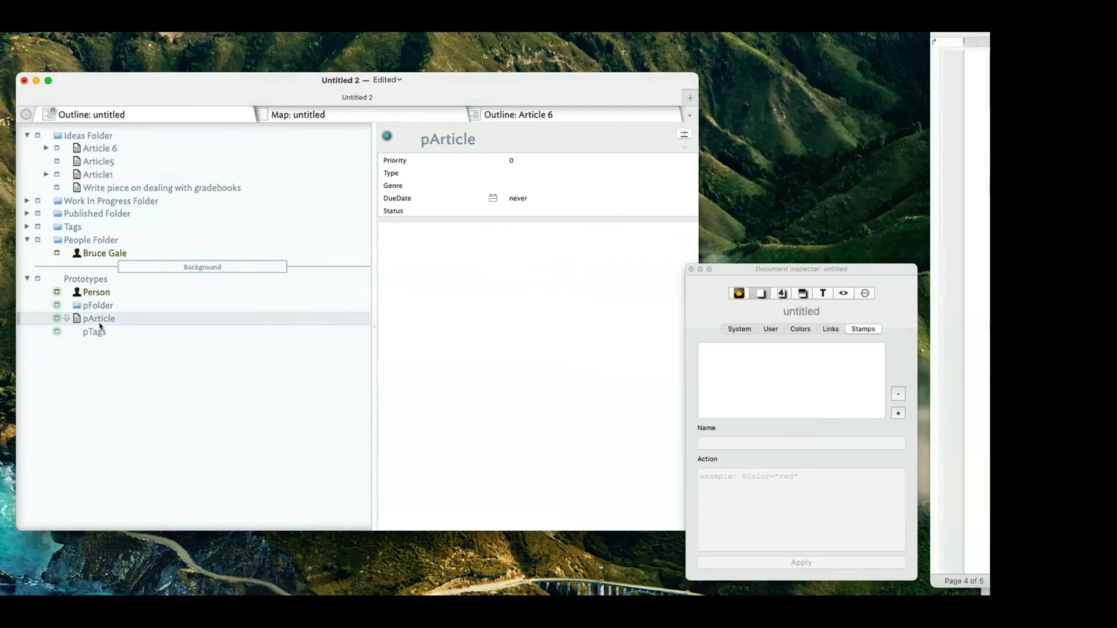
drag(726, 271, 491, 253)
click(113, 308)
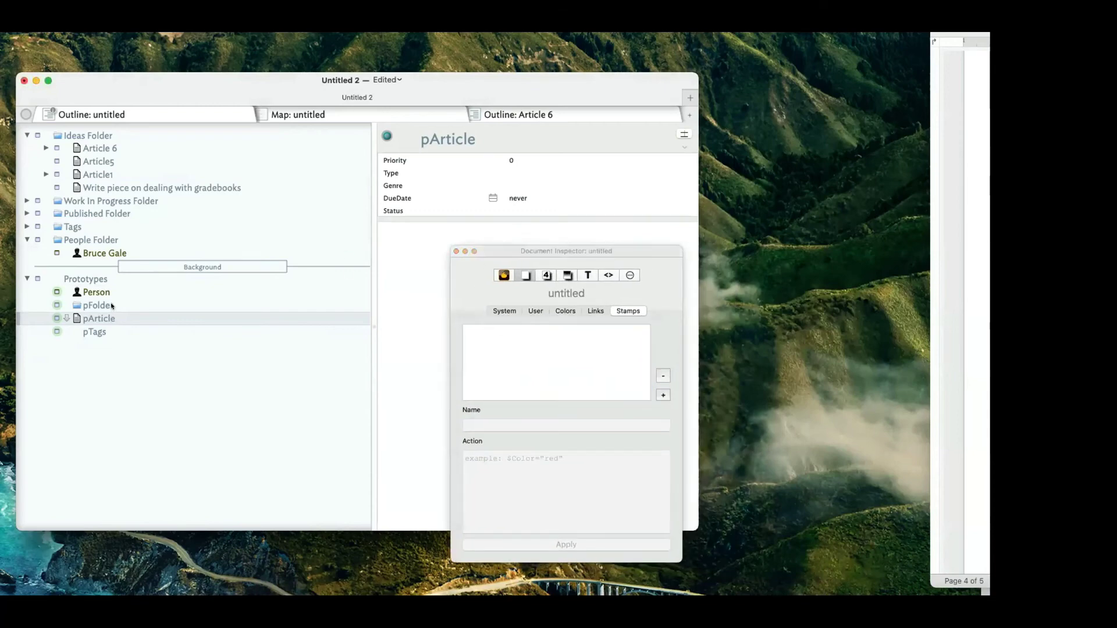
click(112, 307)
click(134, 318)
Delete Status, Type and Color from pFolder's key attributes, leaving only OnAdd, and open its Properties Inspector.
click(121, 305)
click(437, 197)
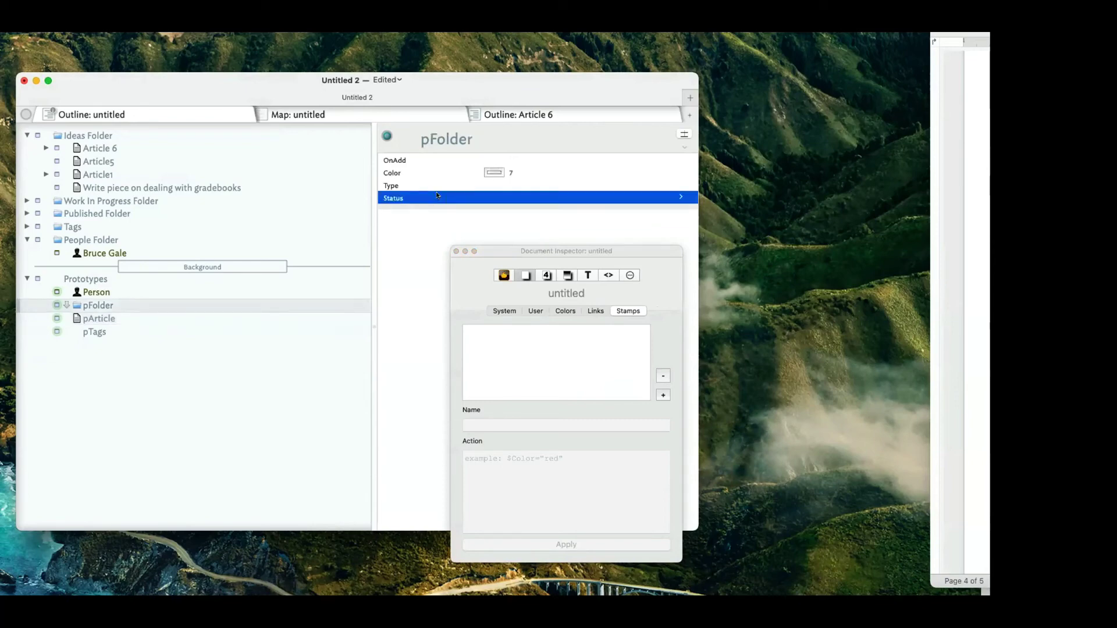
key(Delete)
click(424, 184)
key(Delete)
click(419, 173)
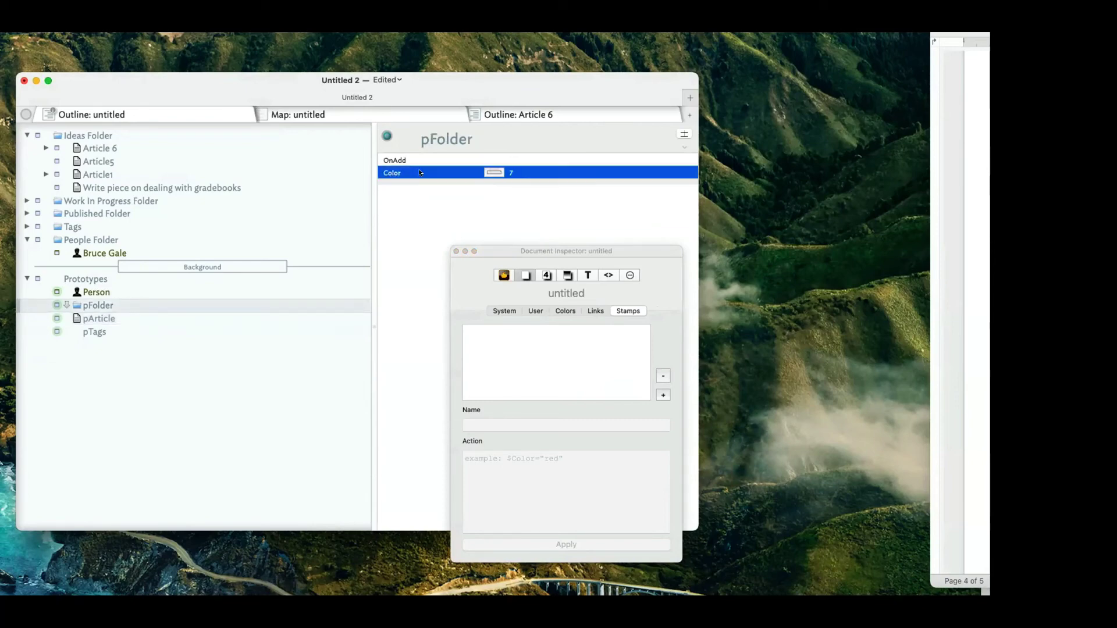
key(Delete)
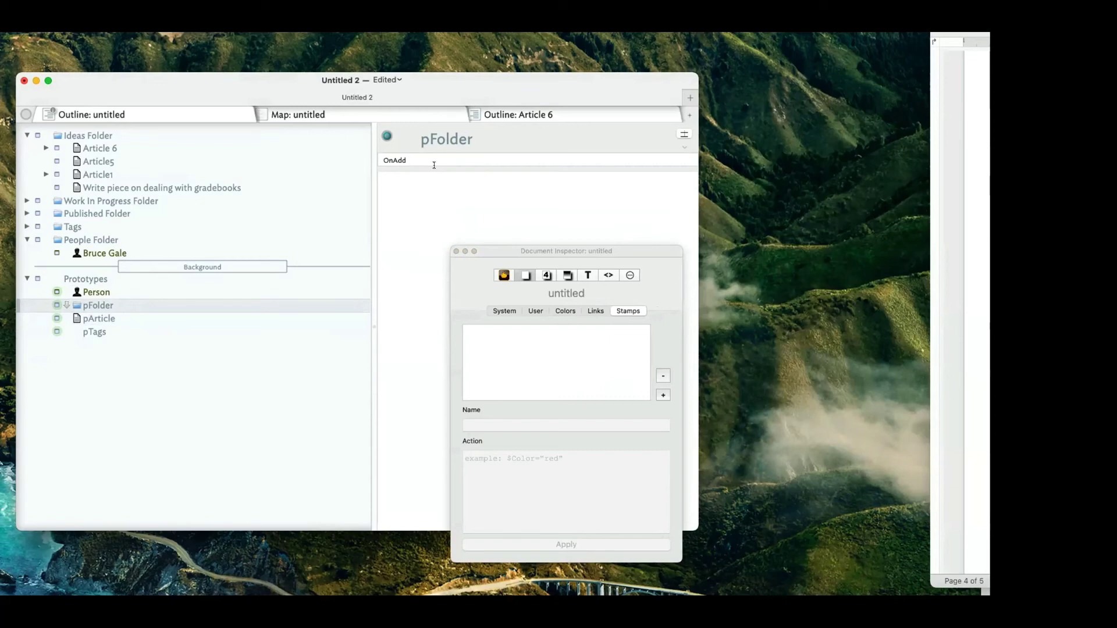
click(547, 275)
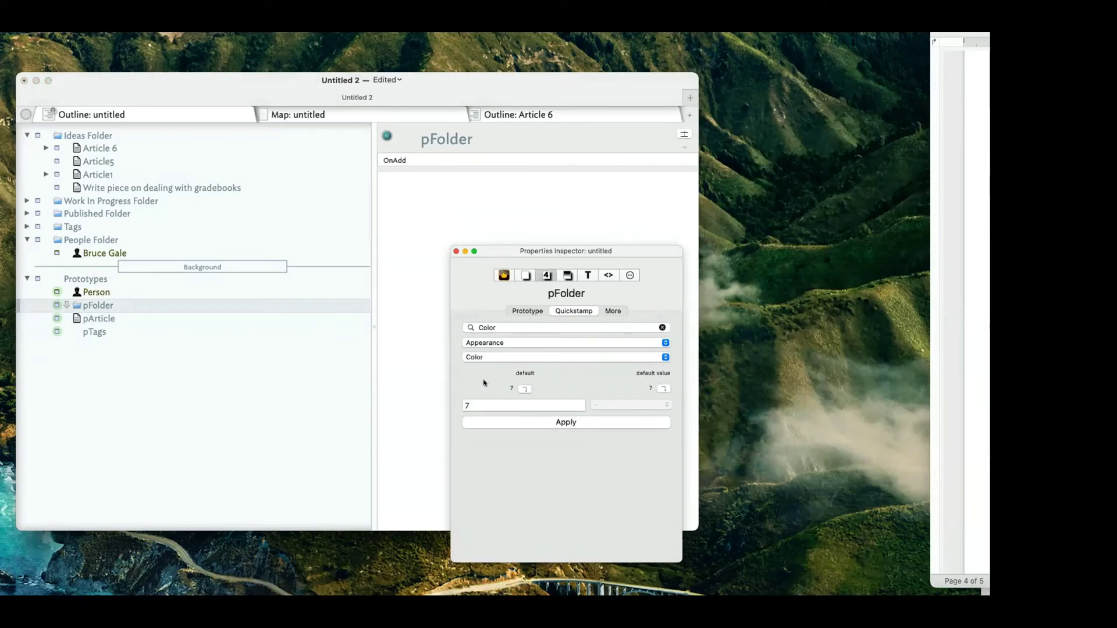
Search the Properties Inspector for DisplayedAttributes and make it the inspected attribute.
click(496, 327)
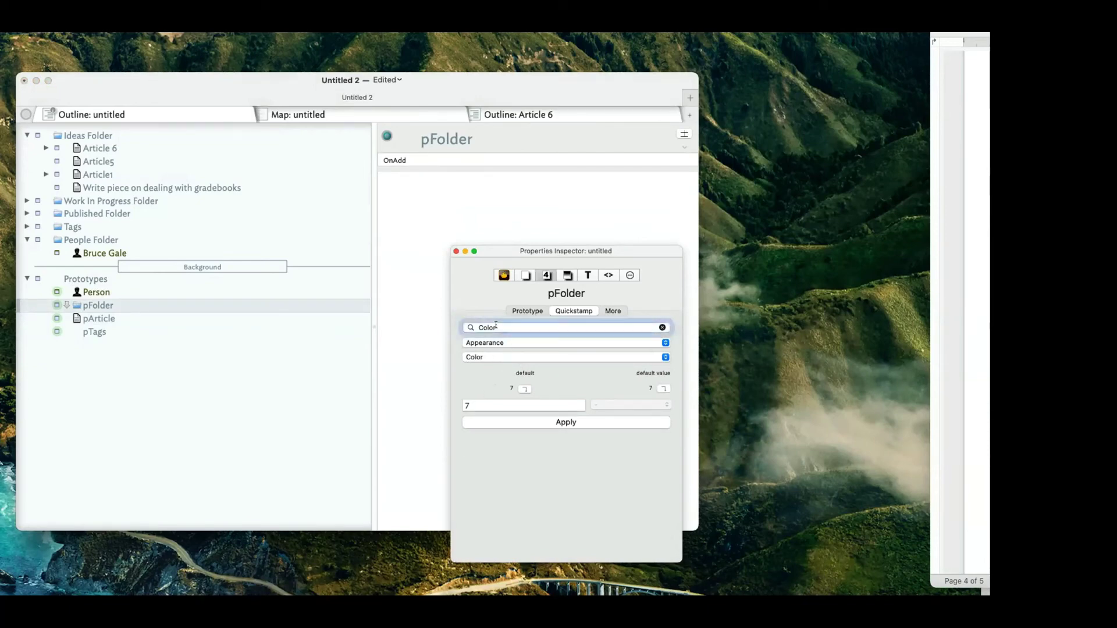
double_click(496, 327)
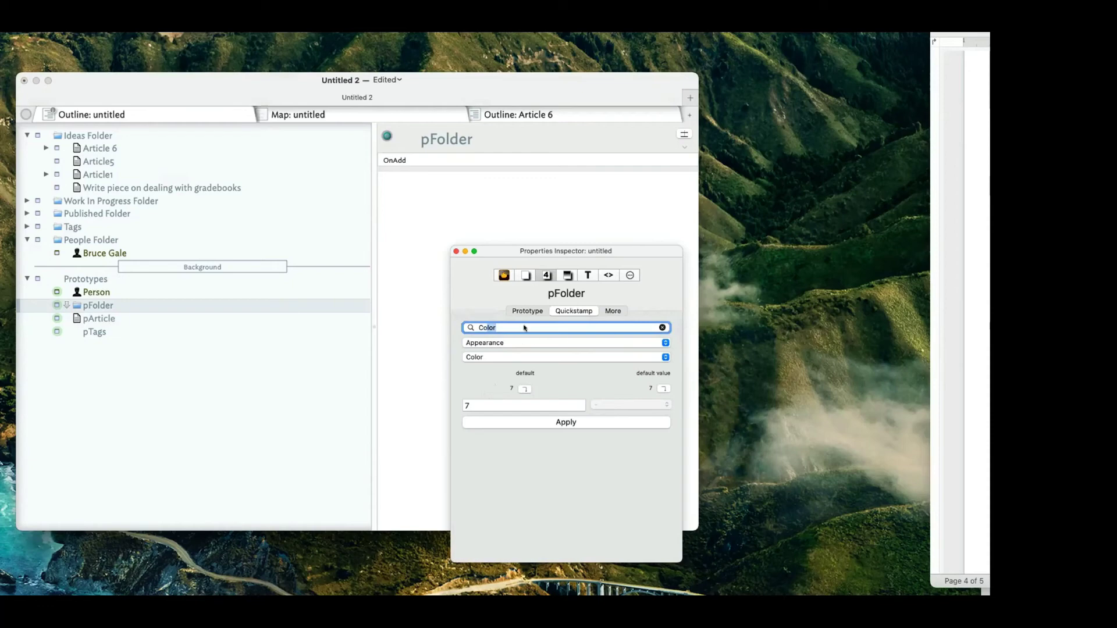
text(Dis)
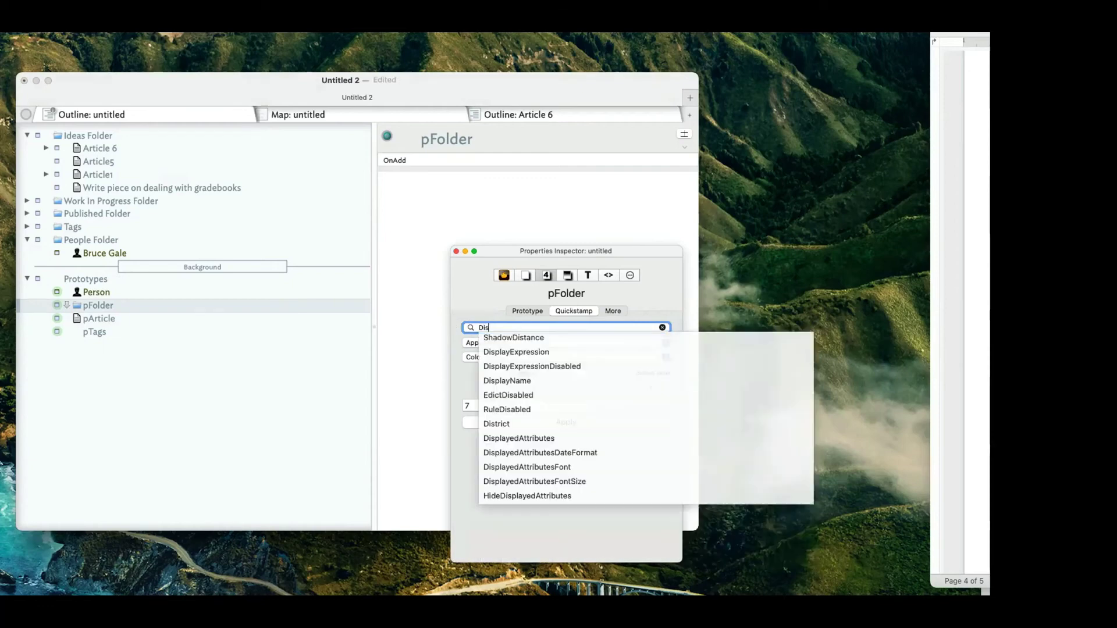
click(539, 437)
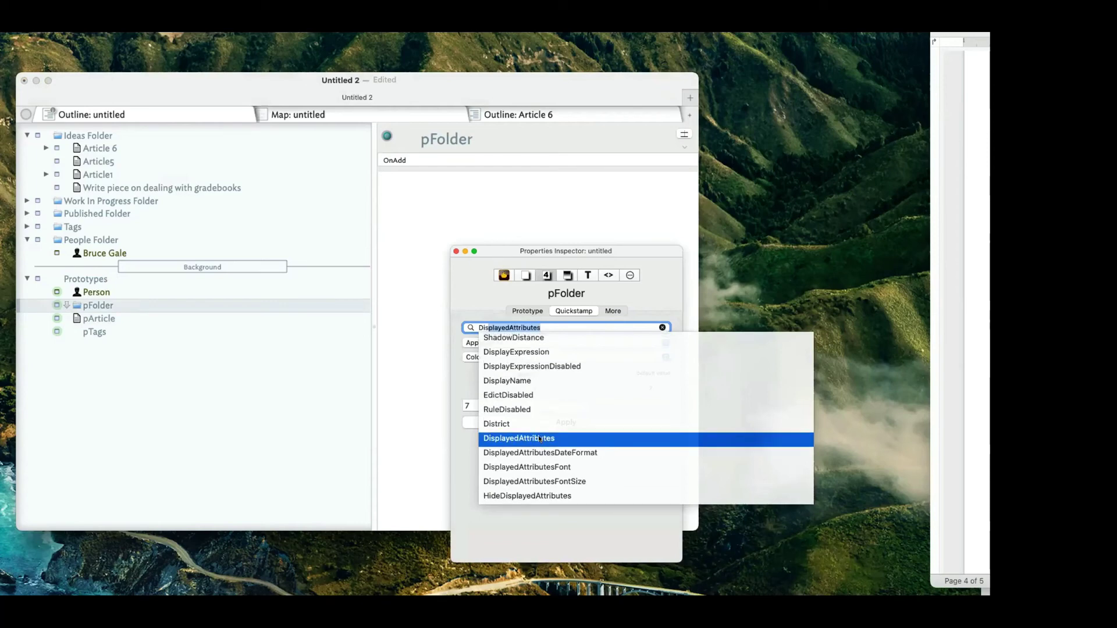
click(525, 437)
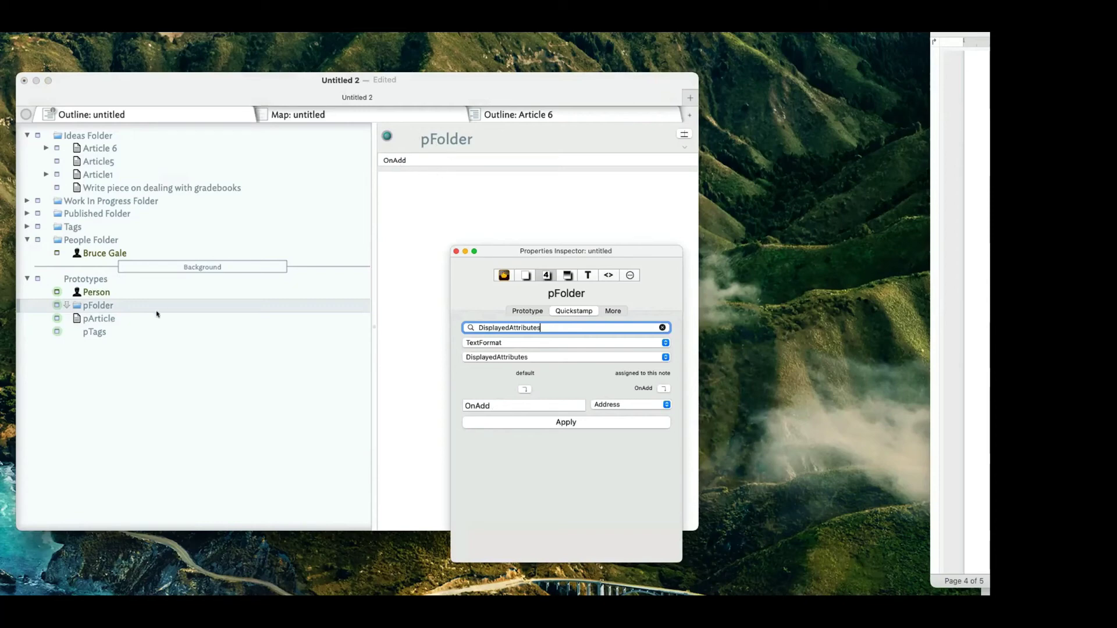
Compare the DisplayedAttributes values of Person and pFolder, then select Ideas Folder.
click(164, 294)
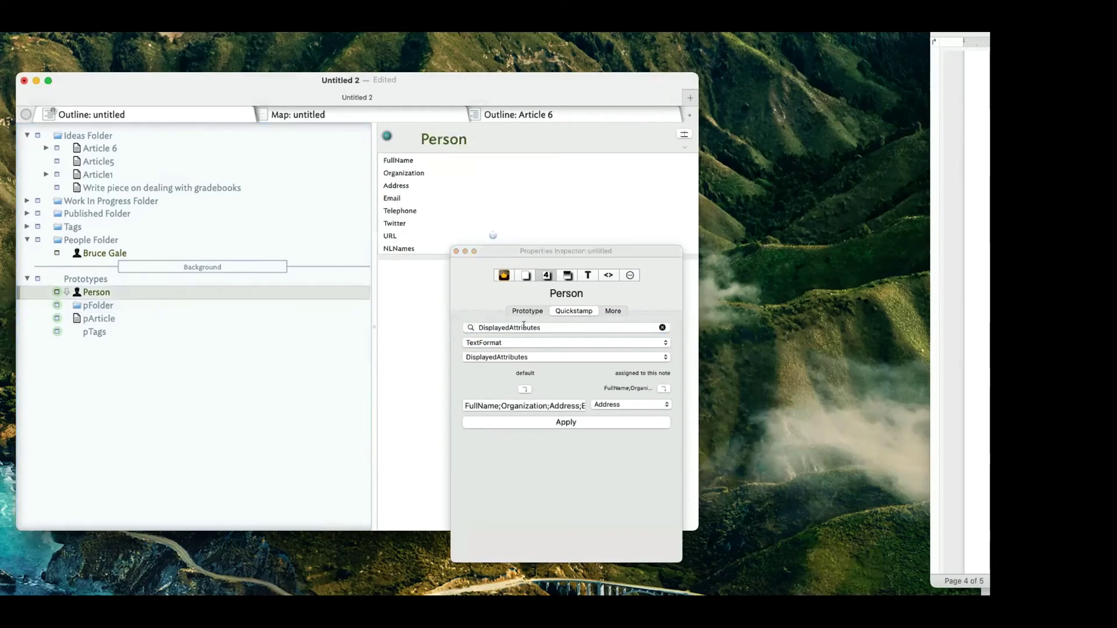
click(483, 406)
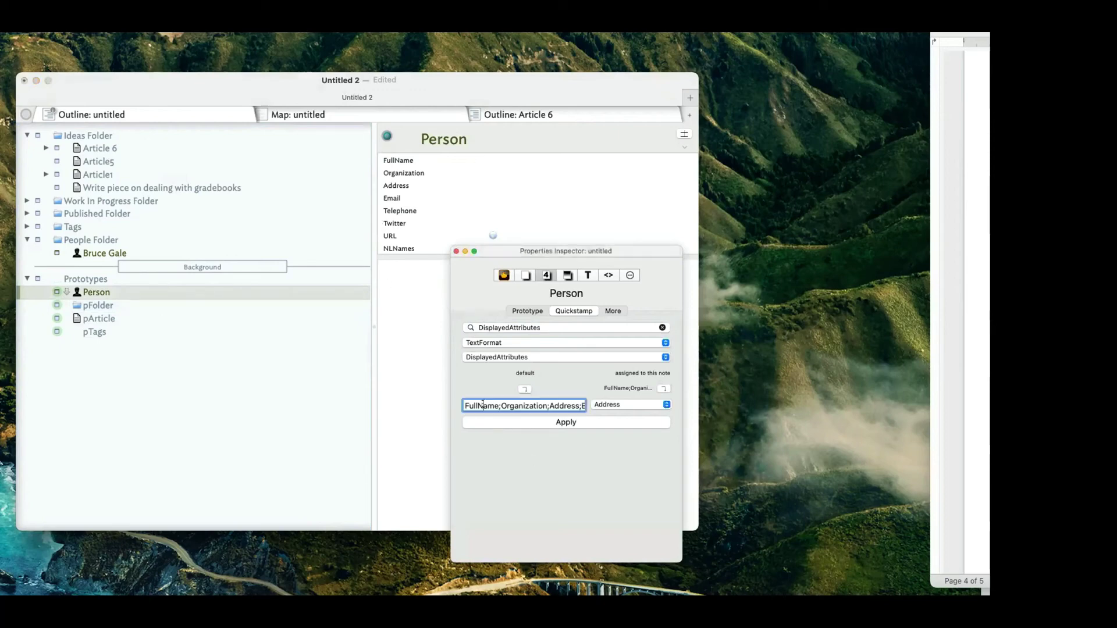
click(498, 405)
drag(496, 406, 606, 402)
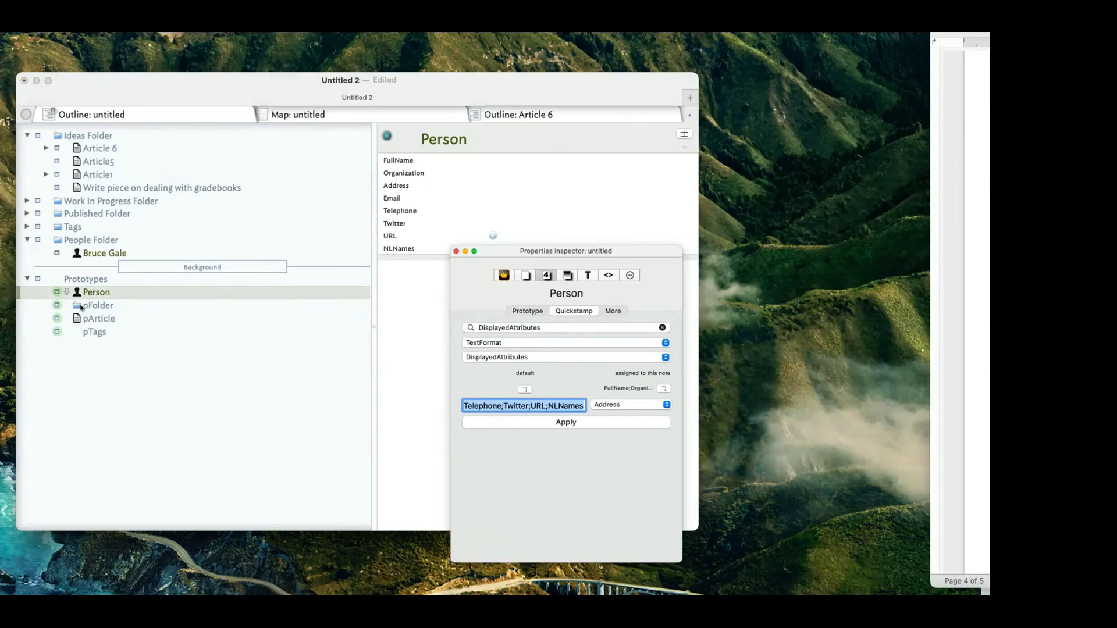
click(188, 306)
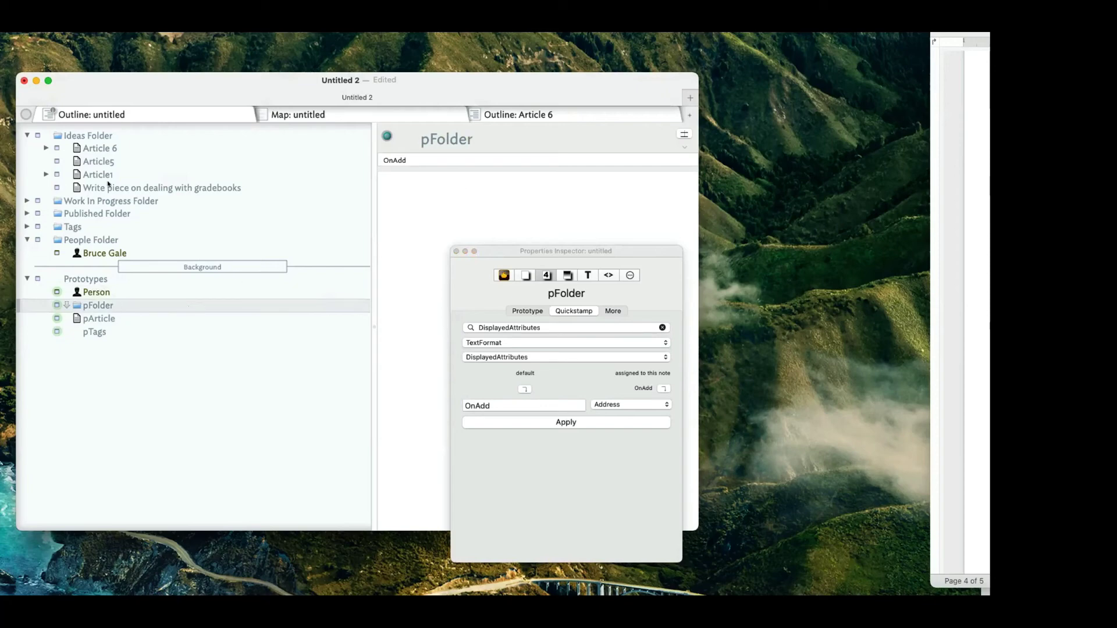
click(84, 136)
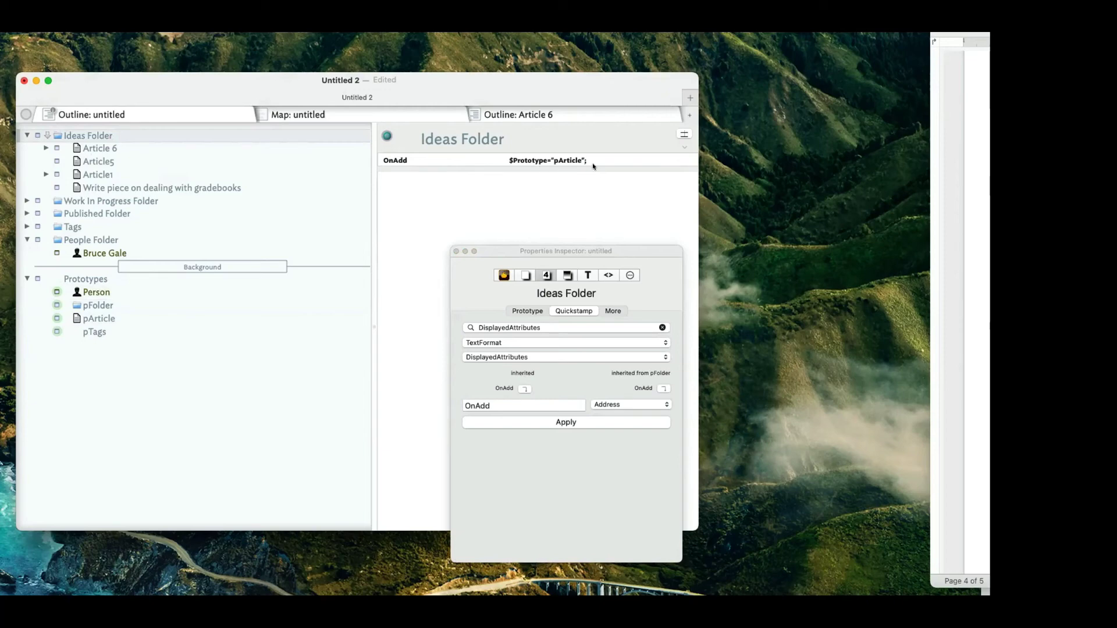
Show Ideas Folder's OnAdd action code in the Action Inspector and drag the inspector down-right.
drag(618, 252, 579, 233)
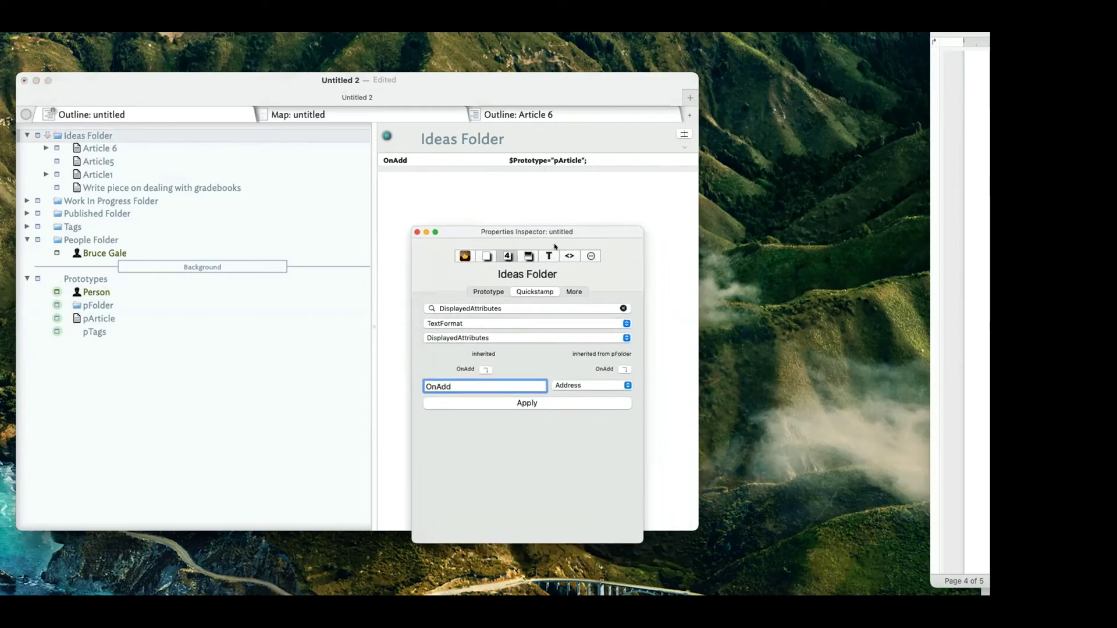
click(489, 256)
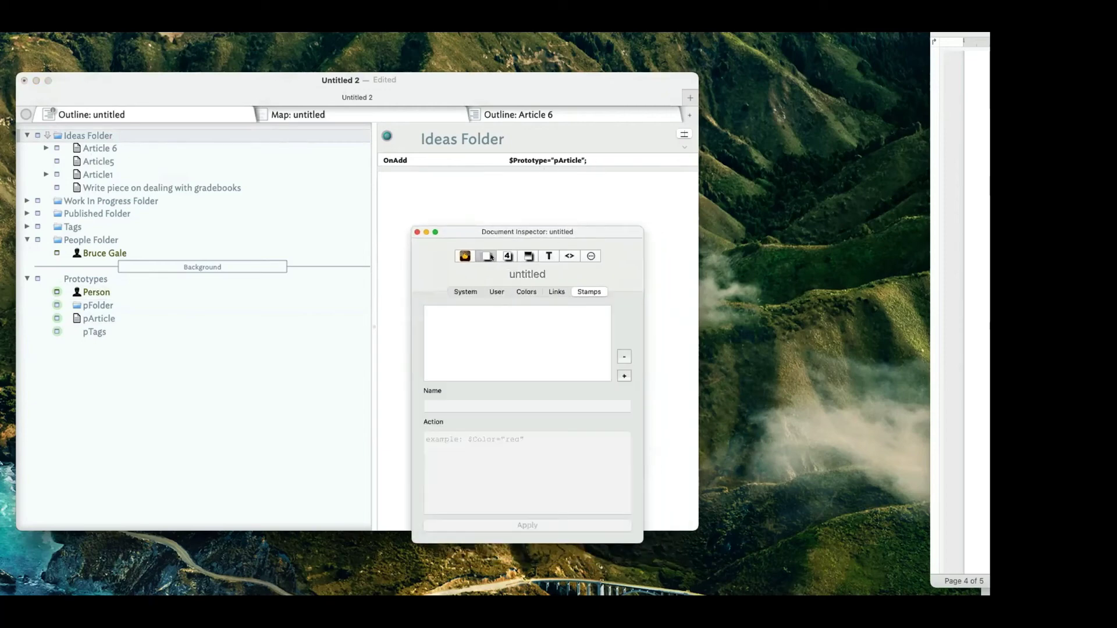
click(508, 256)
click(591, 256)
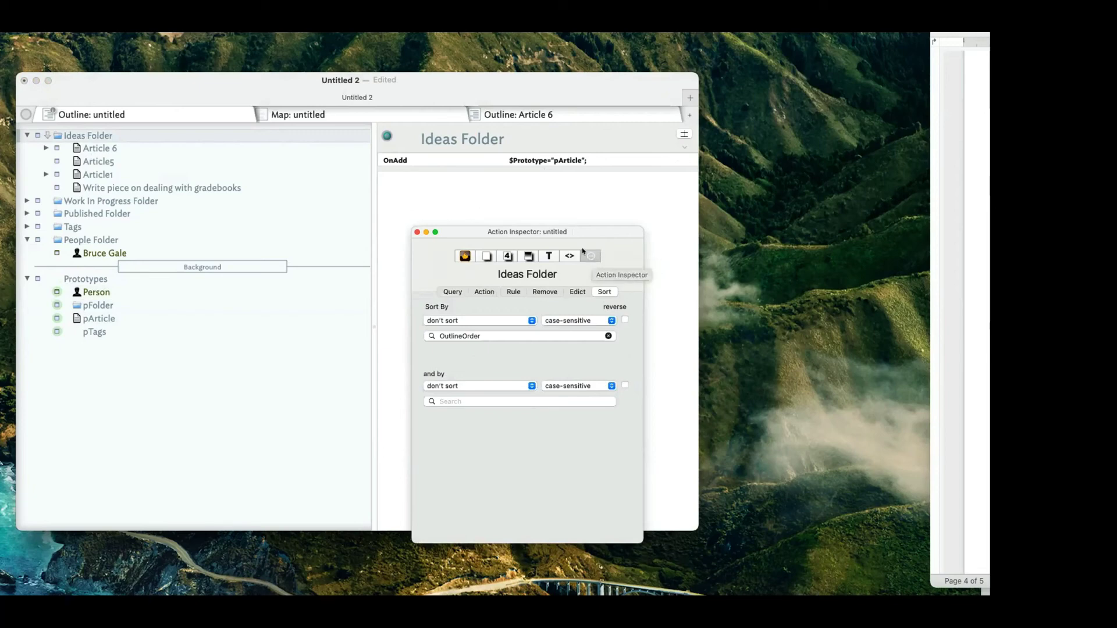
click(477, 291)
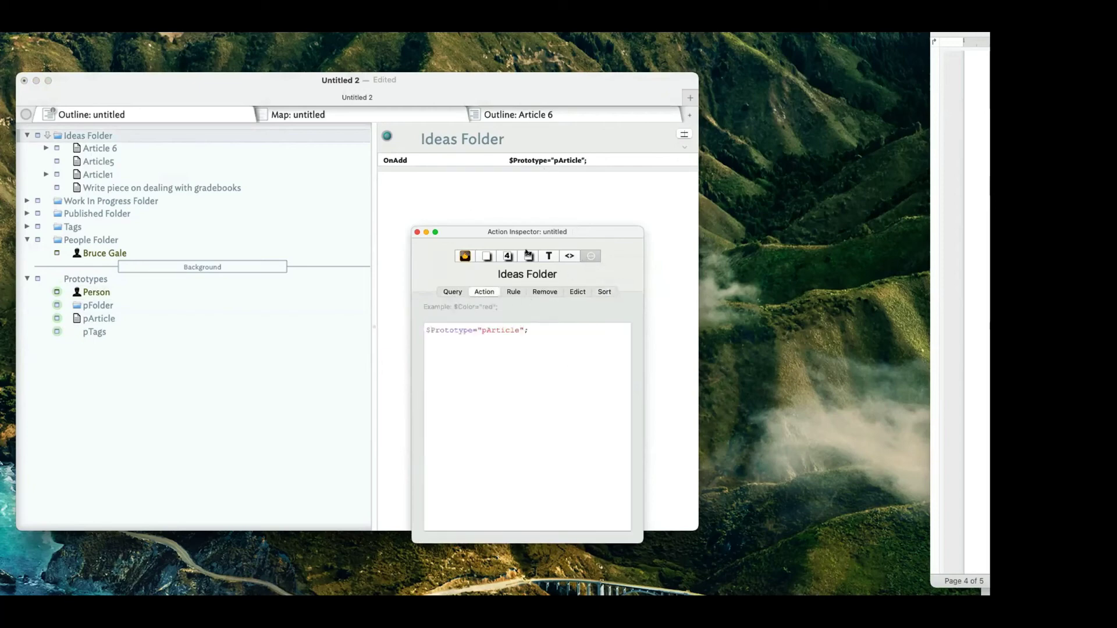
drag(545, 221, 626, 296)
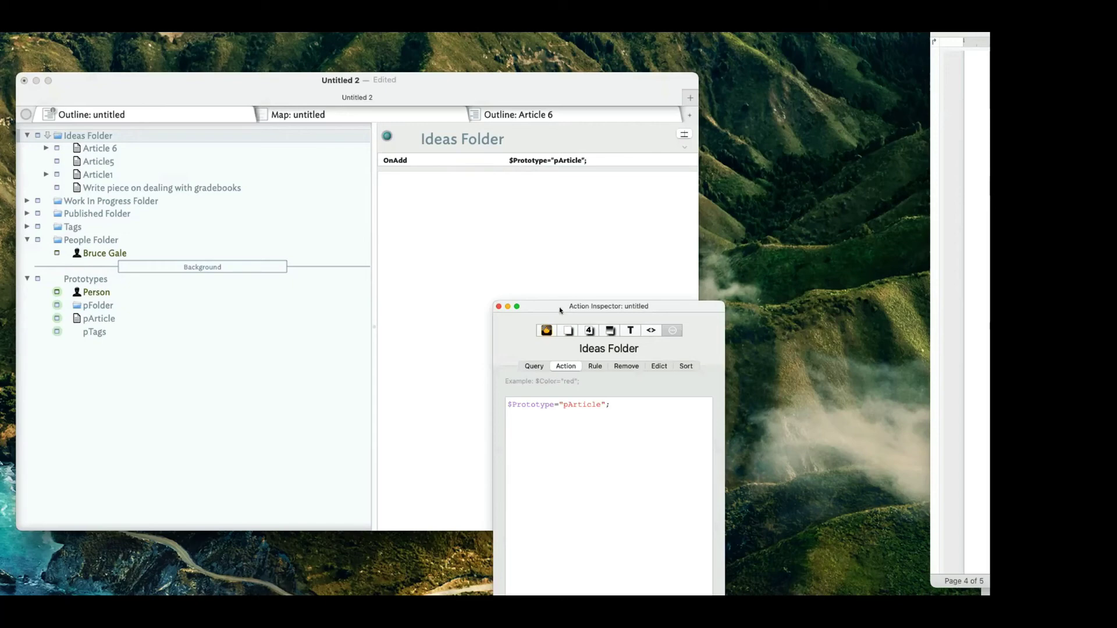
Highlight Ideas Folder's $Prototype="pArticle"; action line, then switch to its empty Remove action.
click(607, 440)
key(super+a)
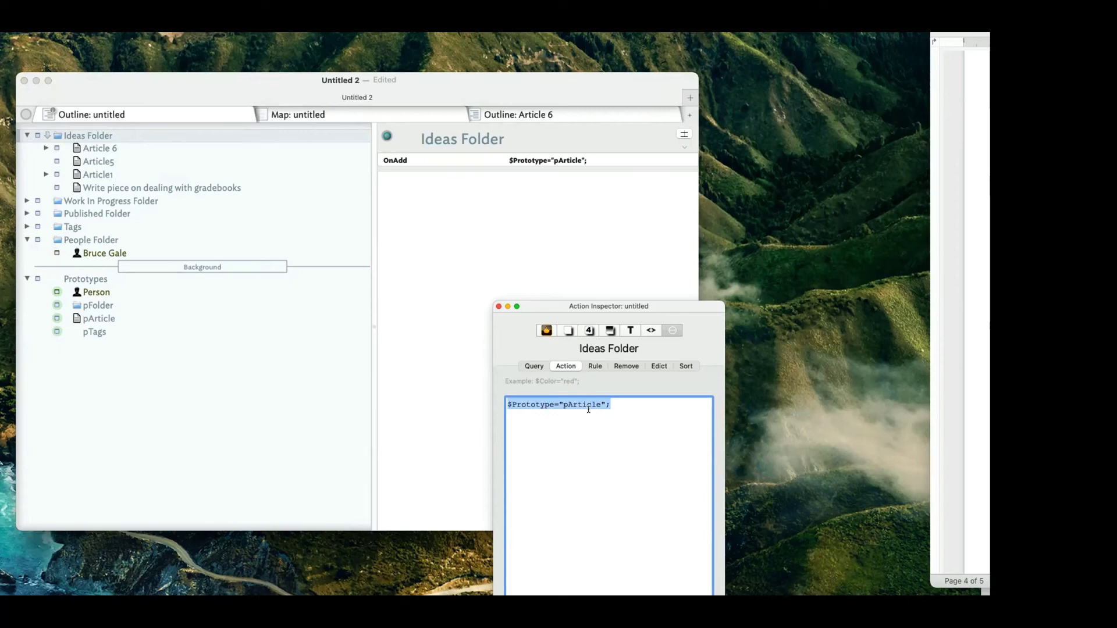
click(588, 411)
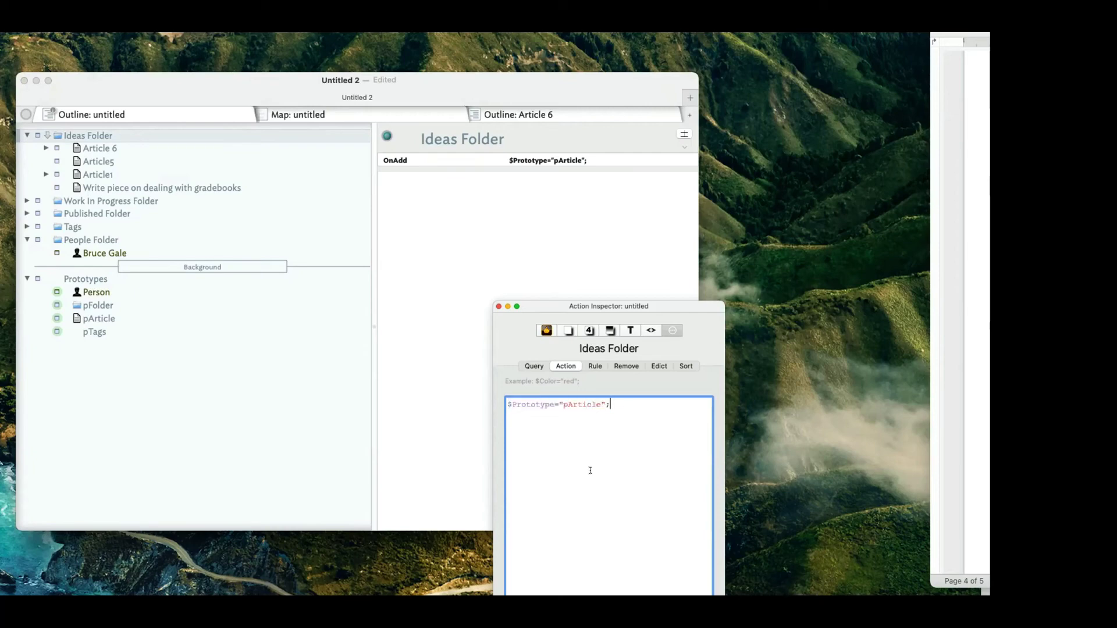
click(512, 404)
drag(617, 404, 486, 399)
click(587, 457)
triple_click(619, 408)
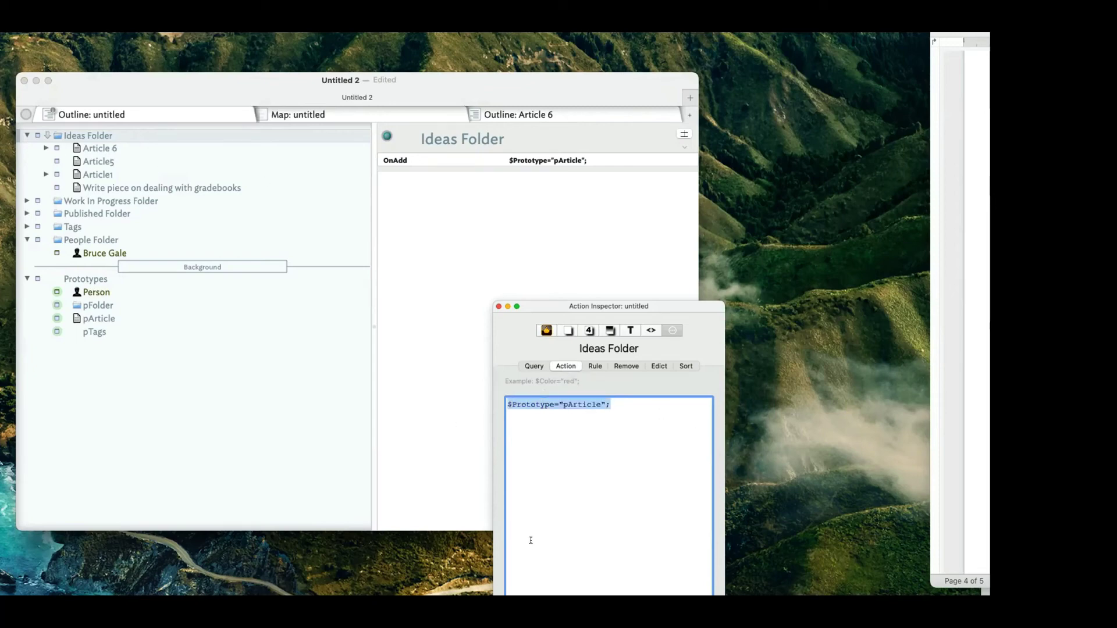
click(619, 366)
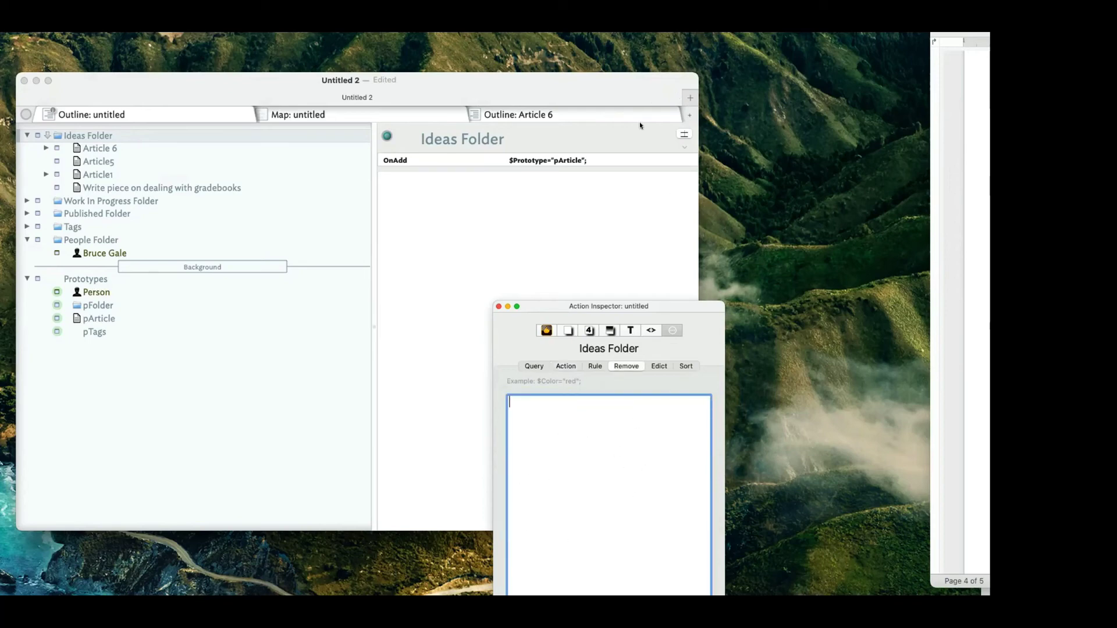
Add OnRemove to Ideas Folder's displayed attributes, dismissing the prompt to create a Remove attribute.
click(684, 134)
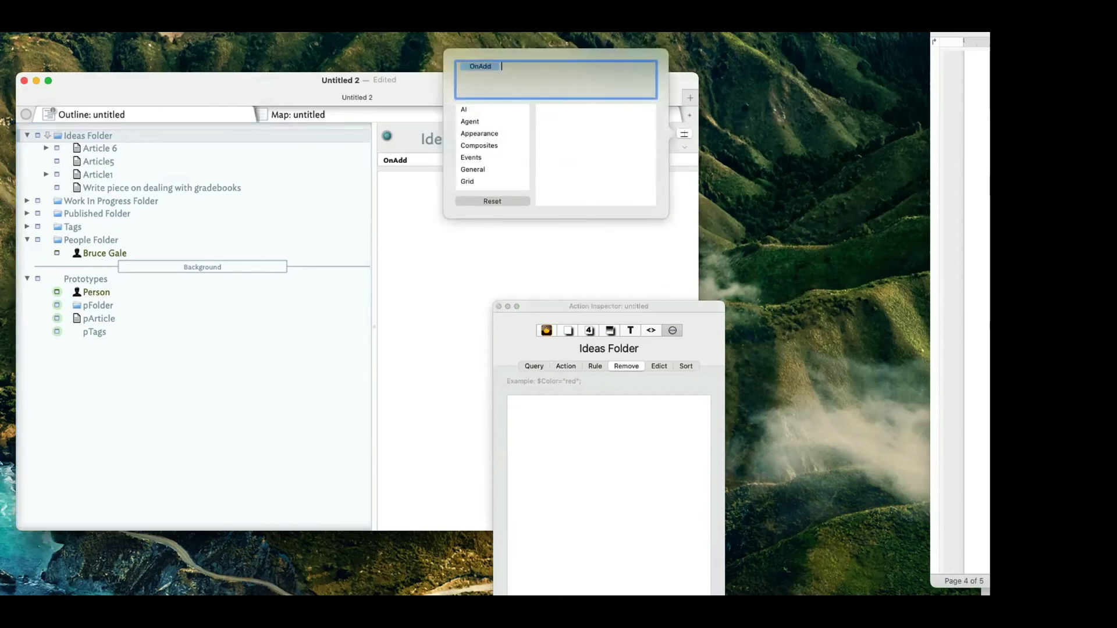
text(Remove)
key(Return)
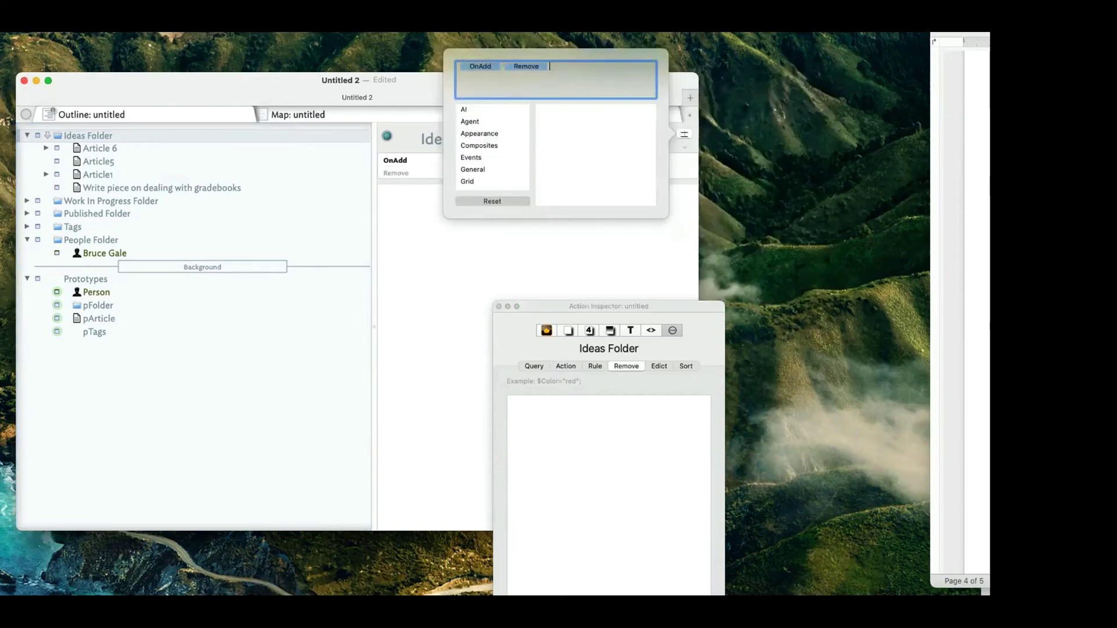
click(559, 257)
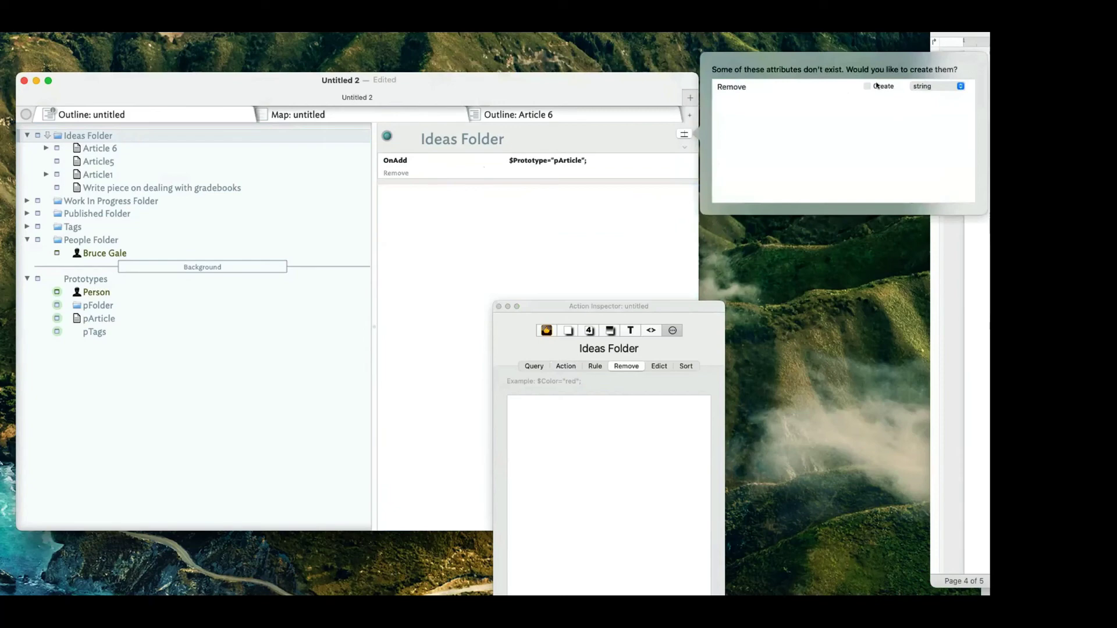
click(548, 220)
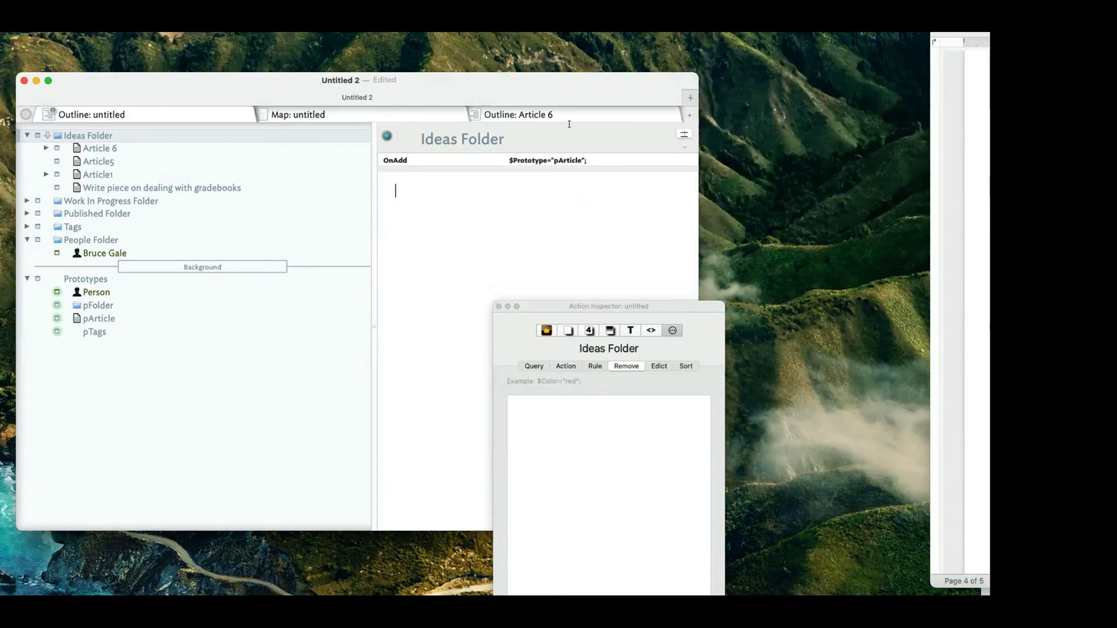
click(679, 134)
text(O)
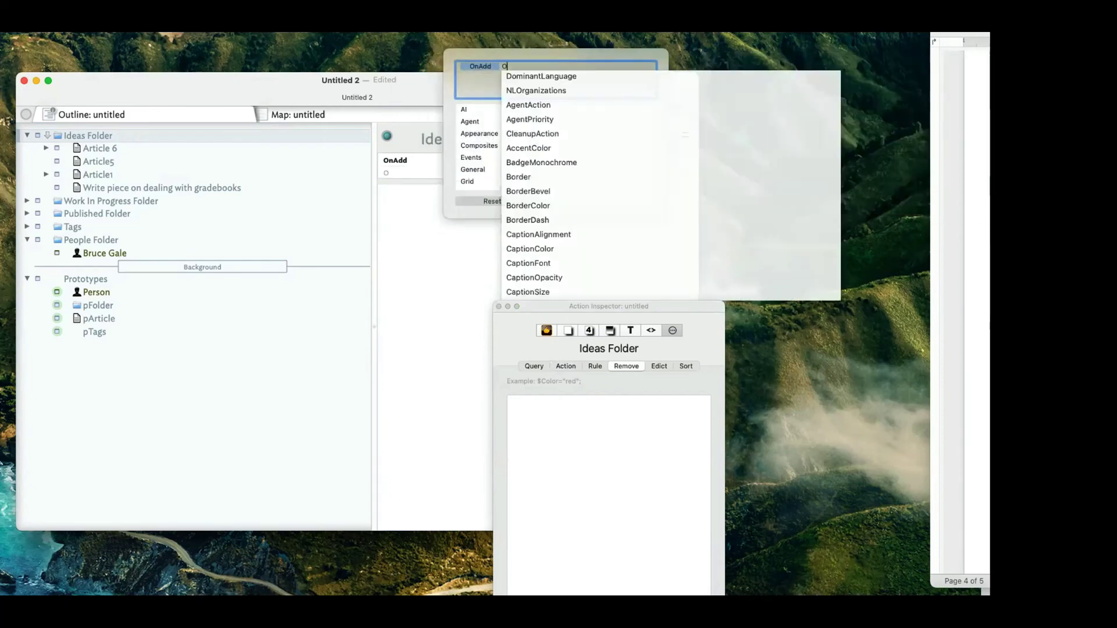
text(nR)
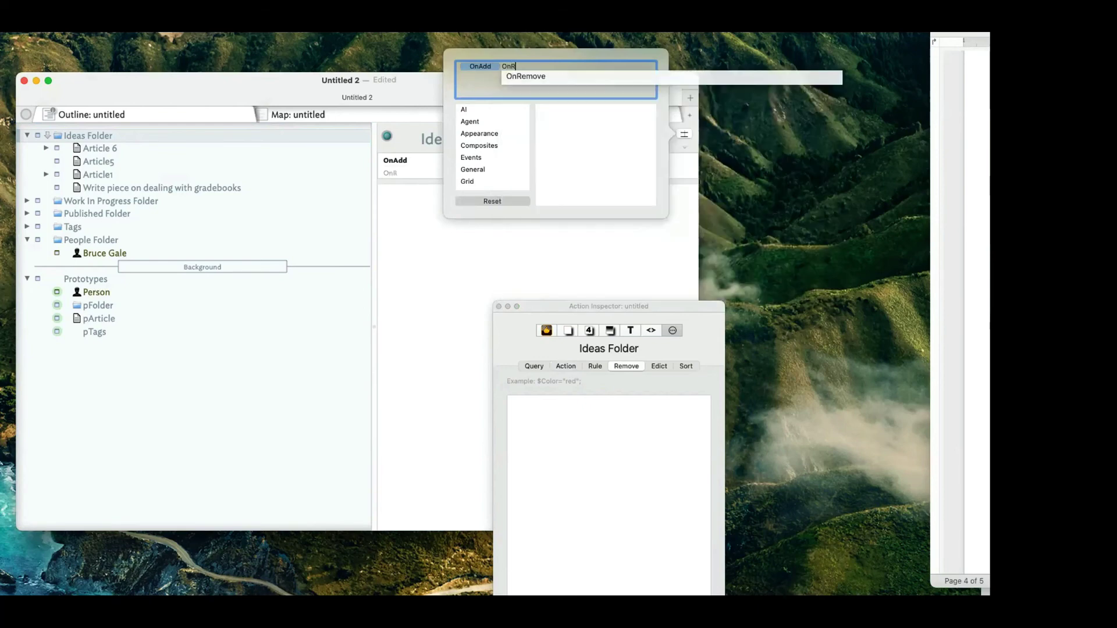
click(553, 86)
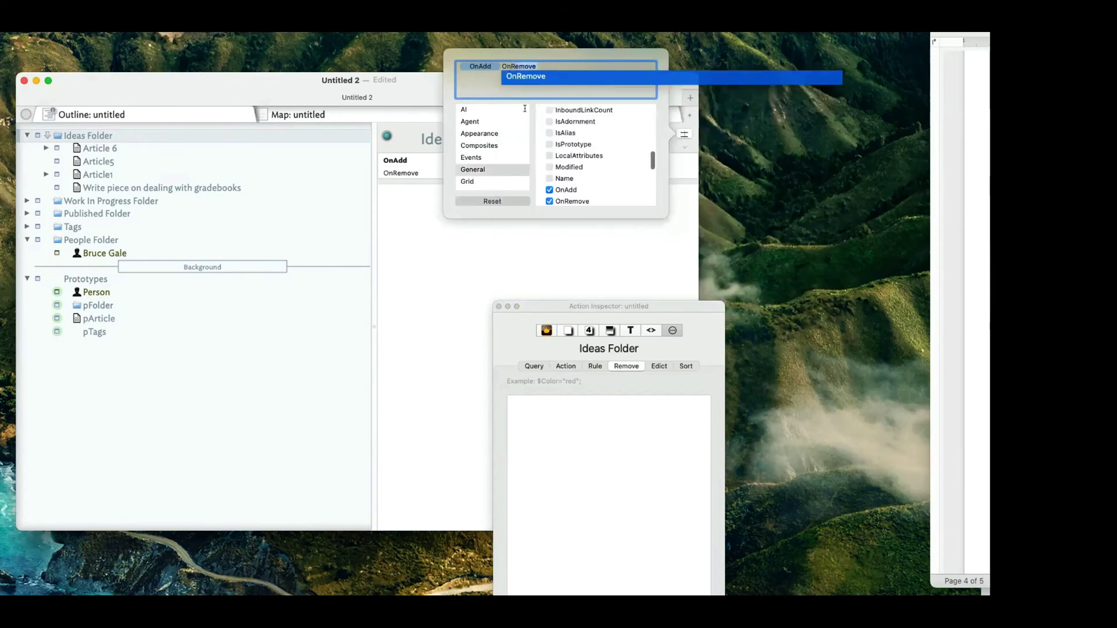
click(429, 230)
Set OnRemove to $Prototype=; by pasting and editing the OnAdd value, then view Article 6.
click(544, 158)
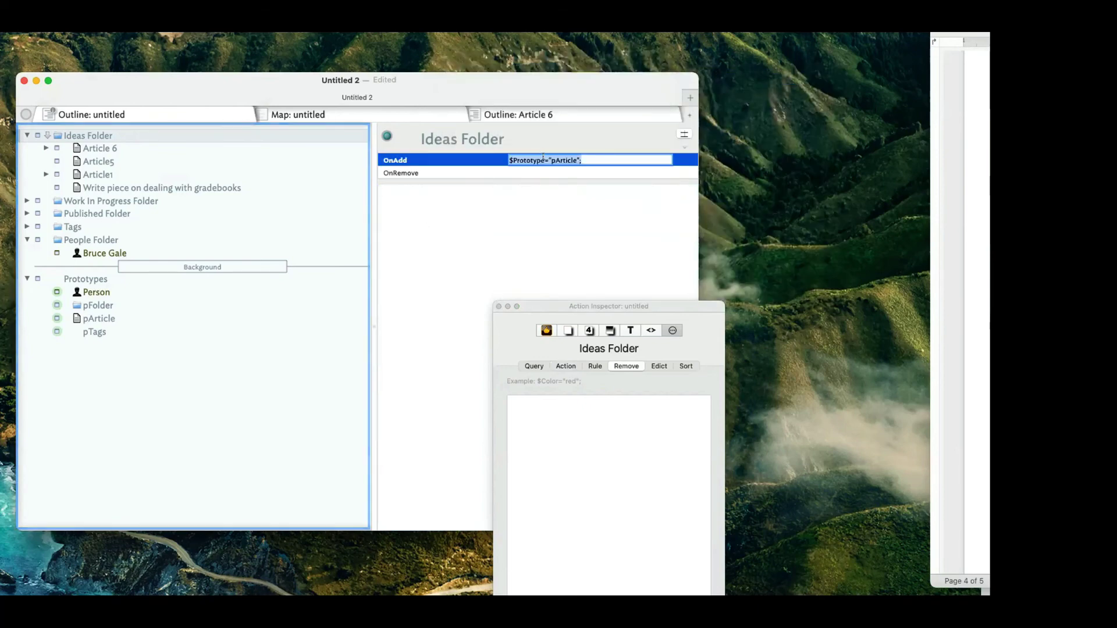
click(544, 172)
click(544, 172)
text($Prototype="pArticle";)
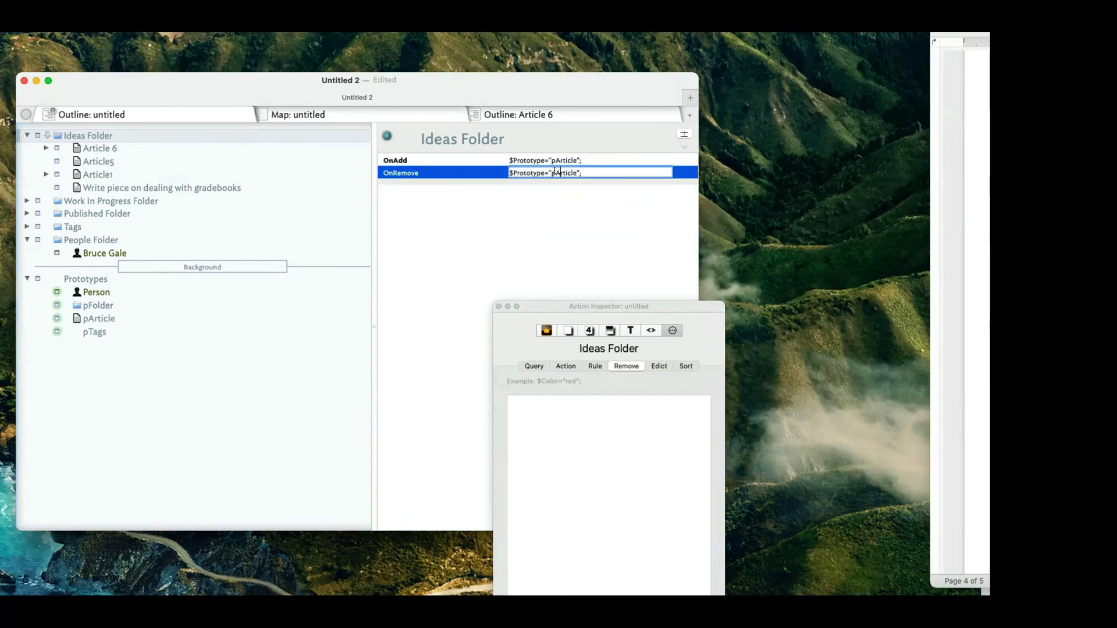
mouse_move(555, 173)
mouse_down()
mouse_move(576, 172)
mouse_move(542, 171)
mouse_up()
key(BackSpace)
text(=;)
key(Return)
click(540, 186)
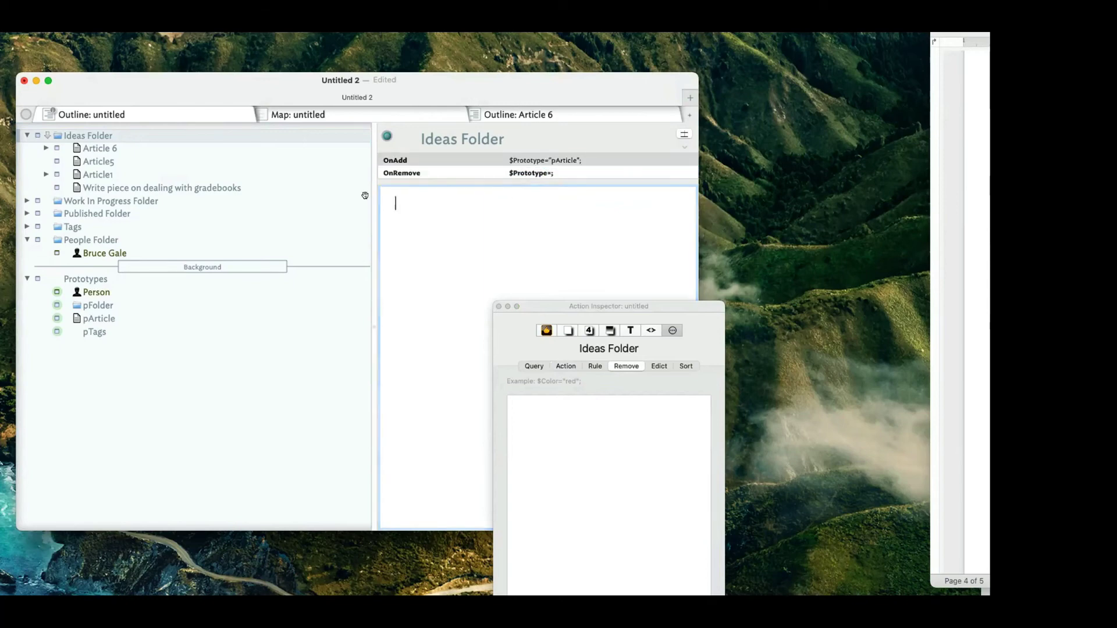
click(96, 150)
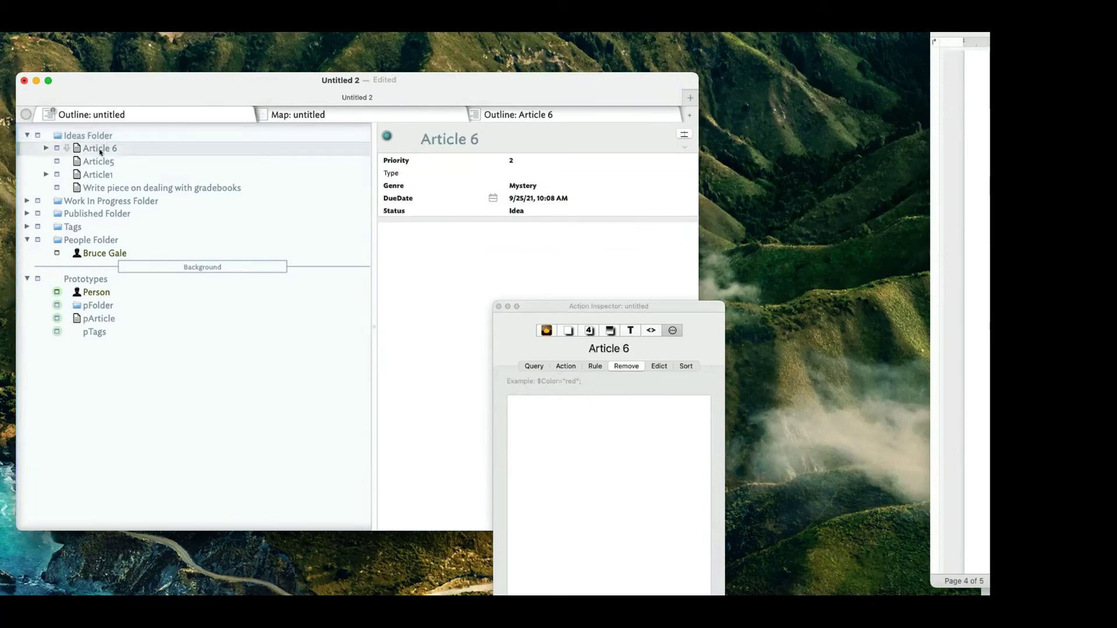
Drag Article 6 below Article5, then select Ideas Folder to view its OnAdd and OnRemove.
mouse_move(99, 149)
mouse_down()
mouse_move(107, 133)
mouse_move(112, 161)
mouse_move(103, 150)
mouse_move(113, 127)
mouse_move(111, 149)
mouse_up()
click(108, 146)
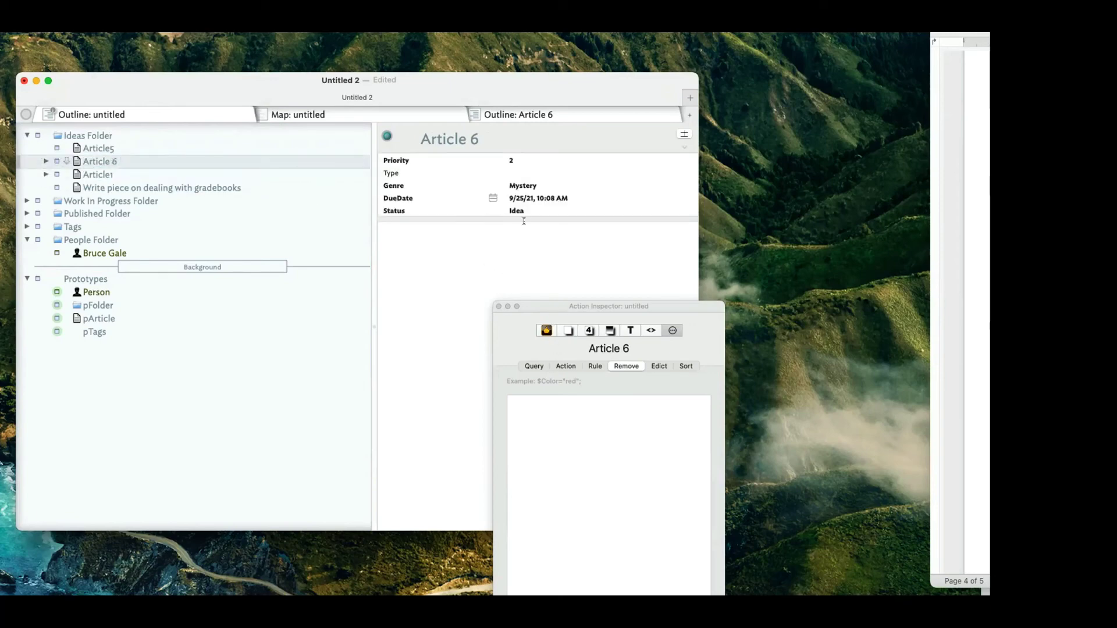
click(119, 137)
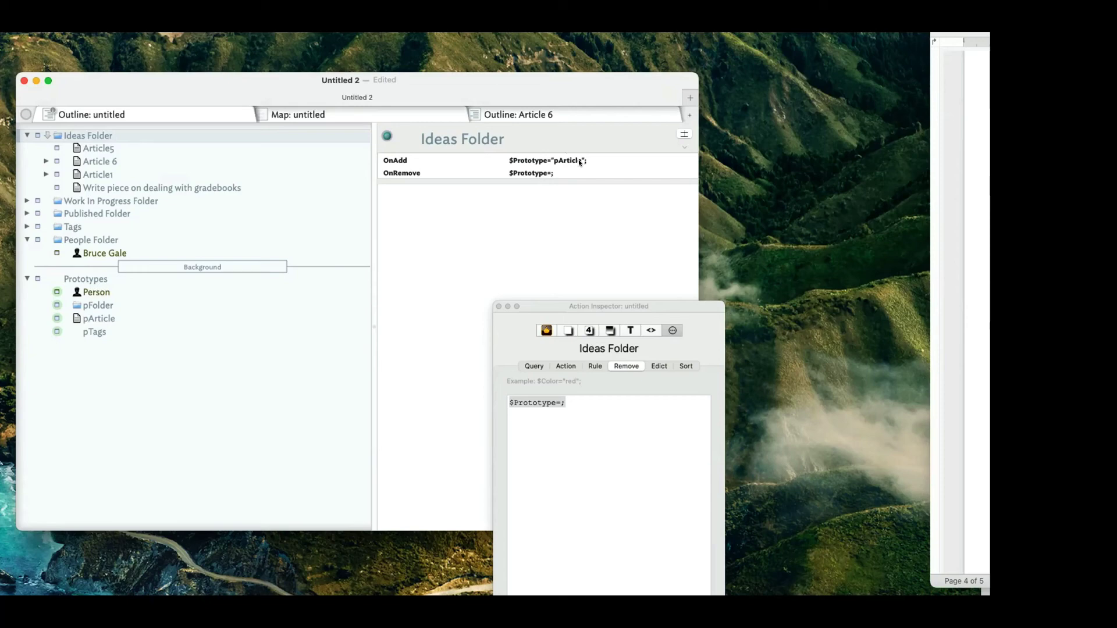
Compare Ideas Folder's OnRemove attribute with the pFolder prototype's attributes.
click(541, 174)
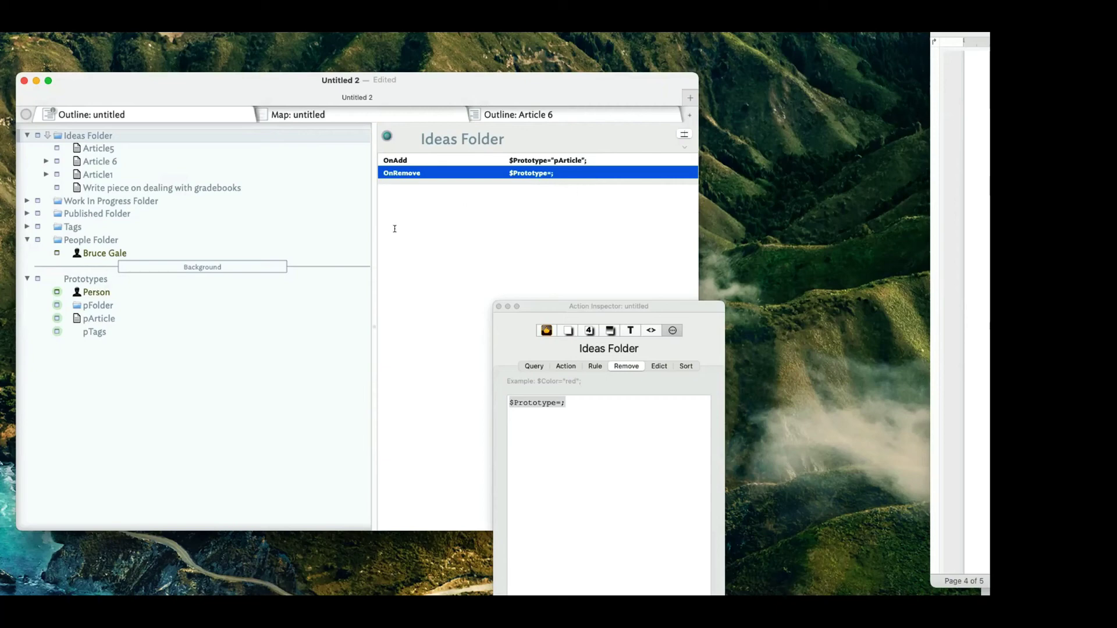
click(151, 302)
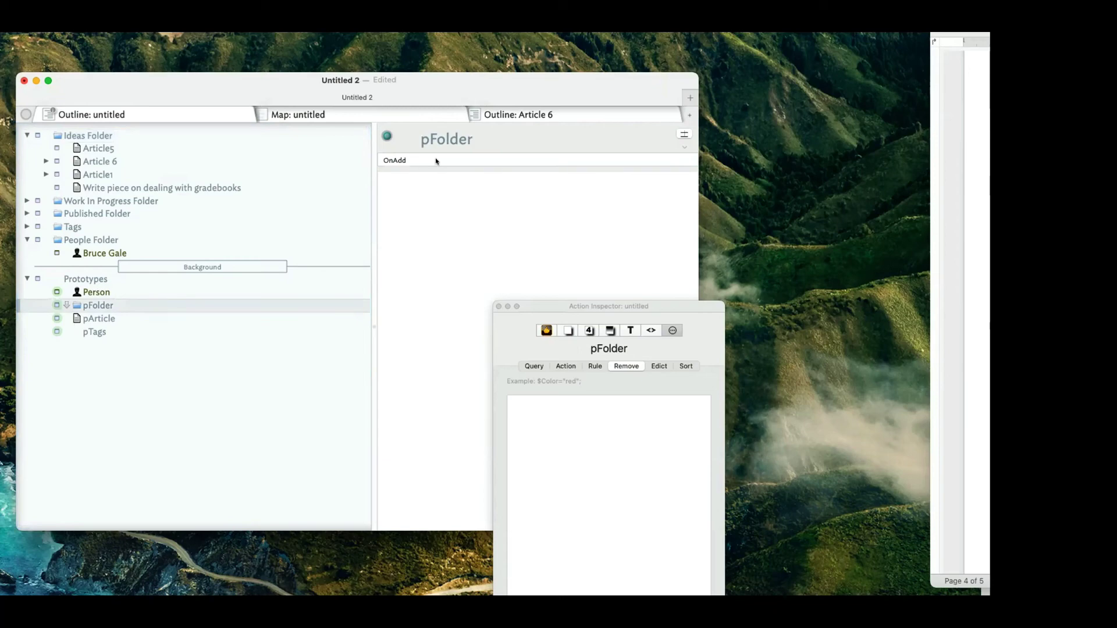
click(58, 137)
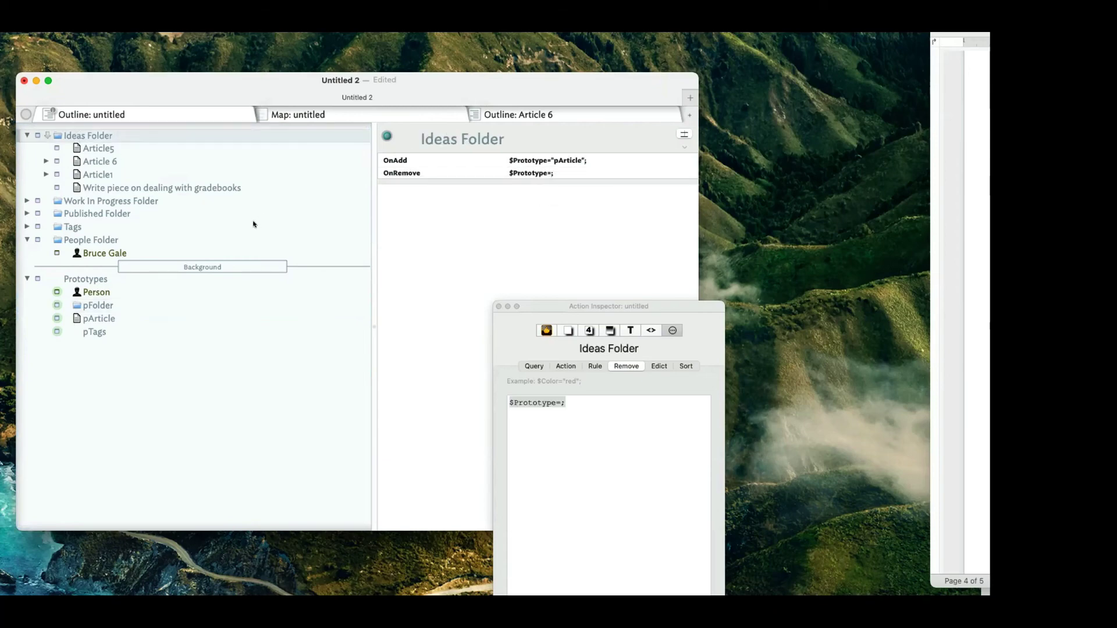
click(96, 306)
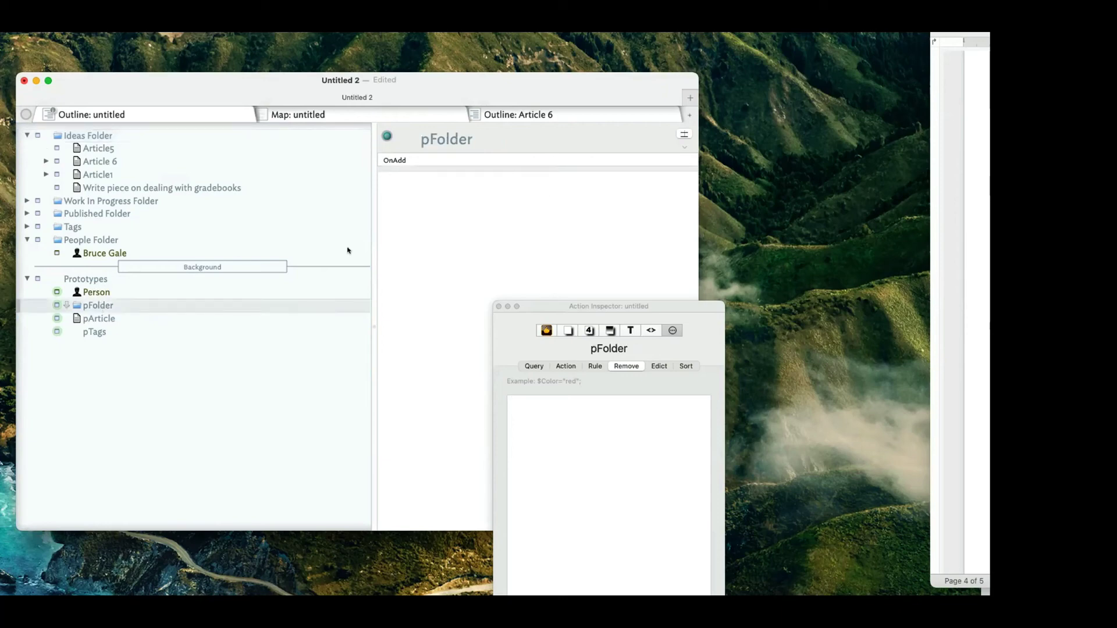
Add OnRemove beside OnAdd in pFolder's displayed attributes, then select Article5.
click(556, 163)
click(684, 135)
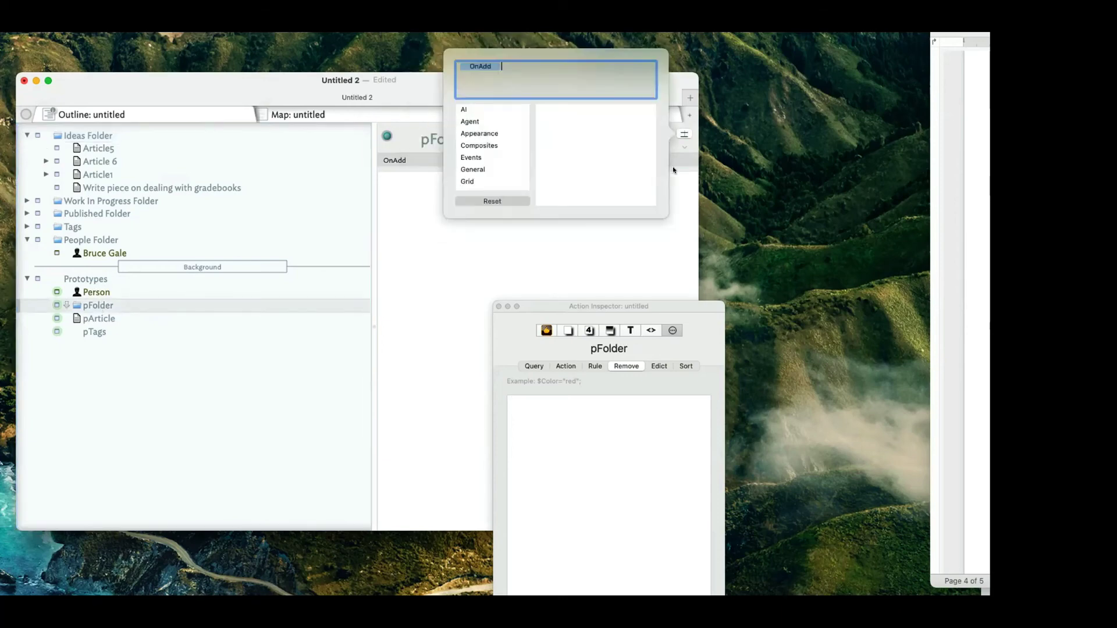
text(OnRemove)
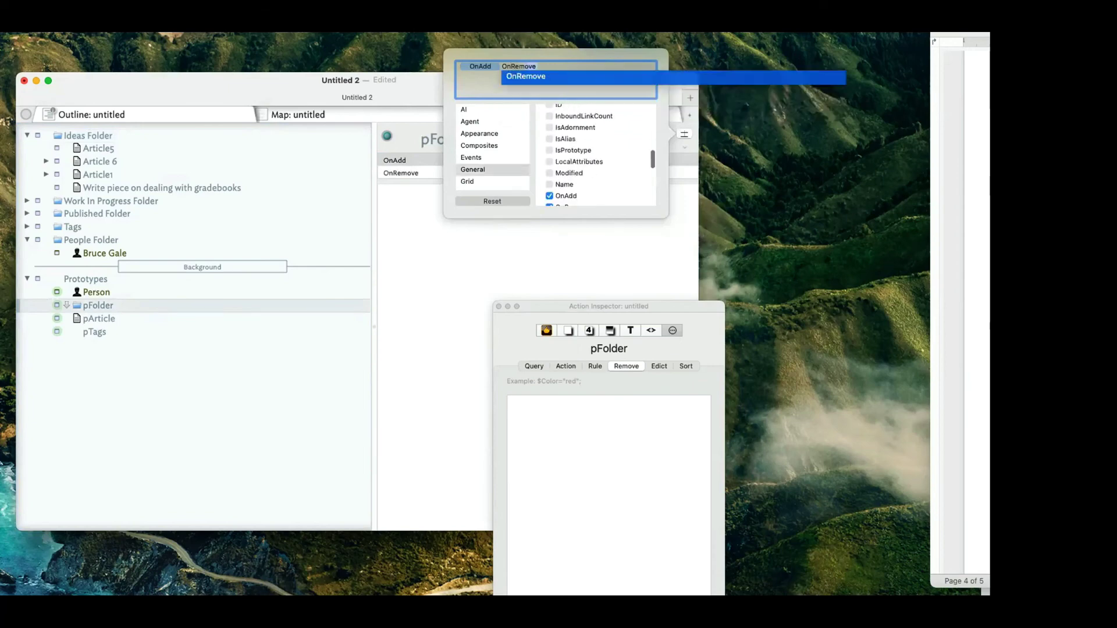
click(582, 76)
key(Escape)
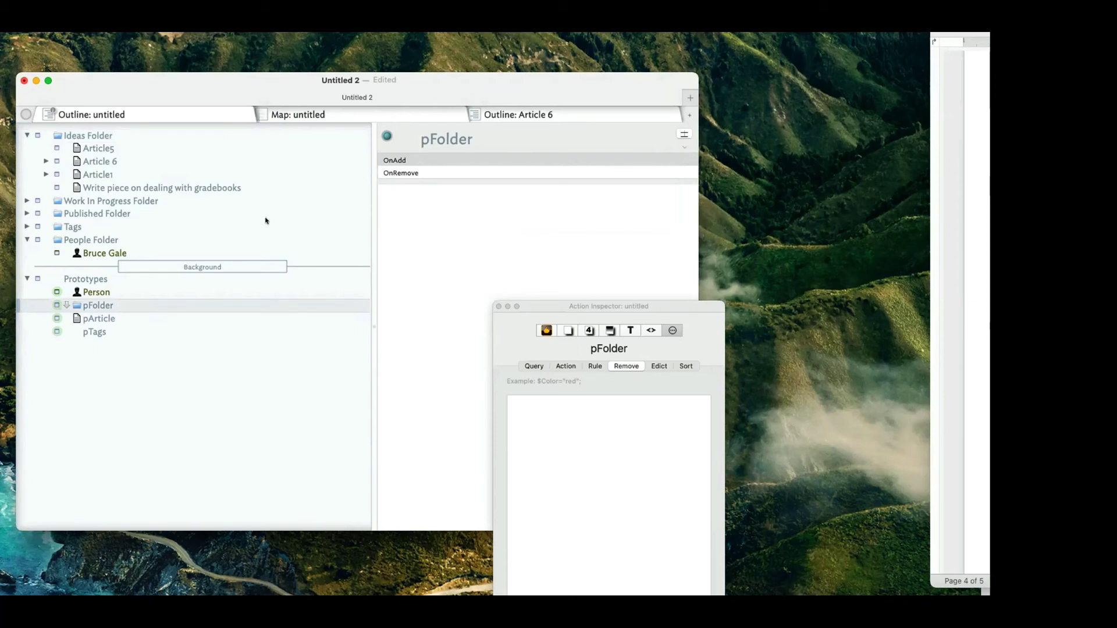
click(127, 151)
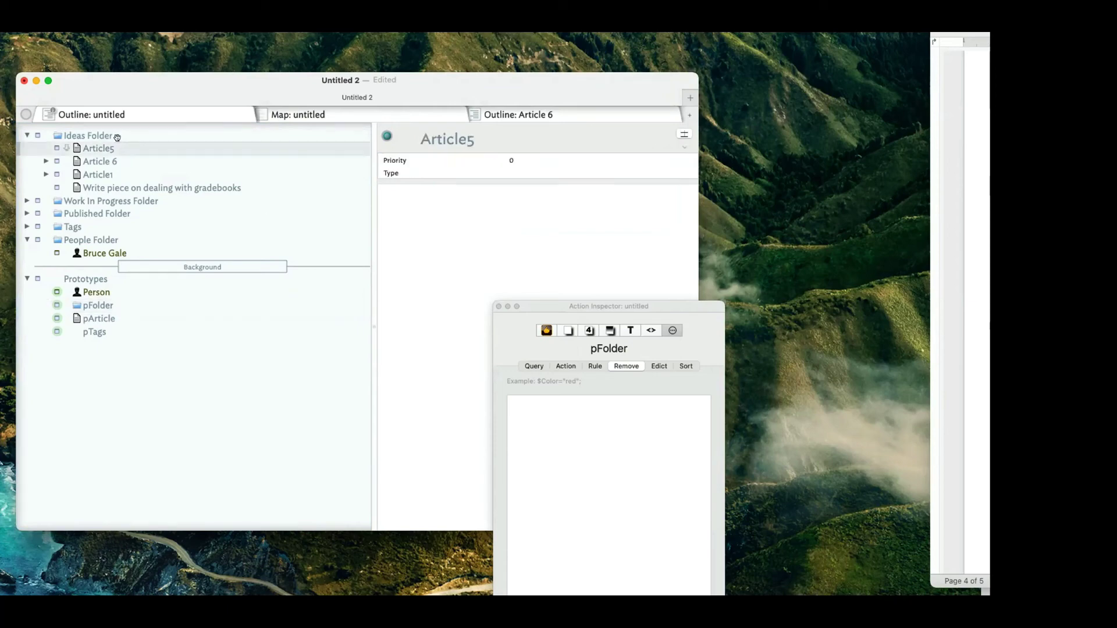
Move the Background separator above Prototypes, collapse Prototypes, and select Work In Progress Folder.
click(118, 135)
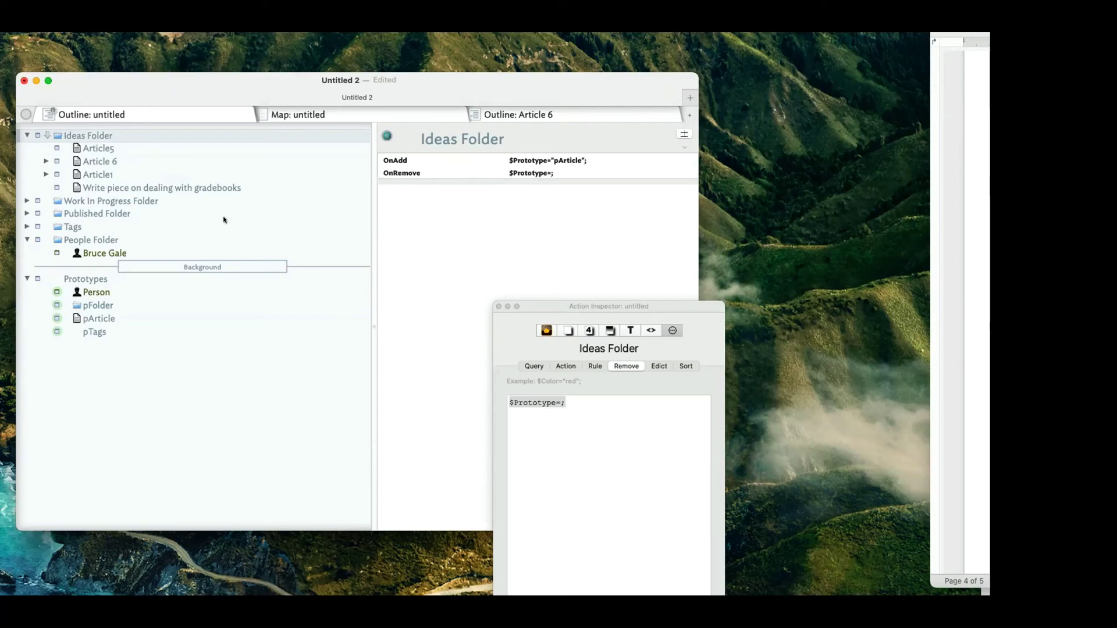
click(212, 266)
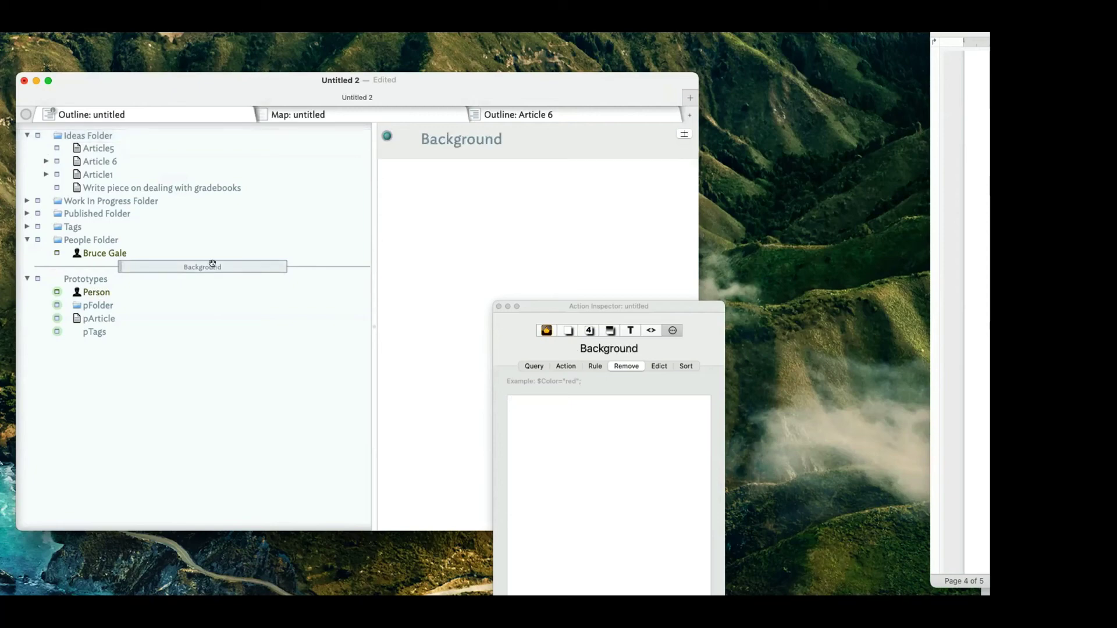
key(Delete)
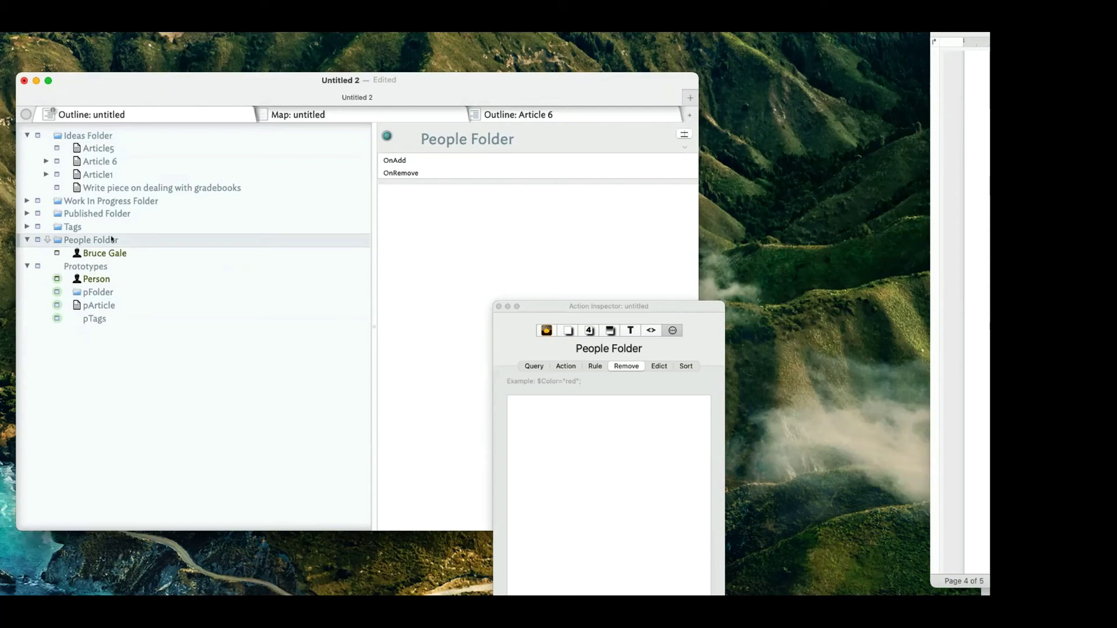
drag(111, 238, 159, 271)
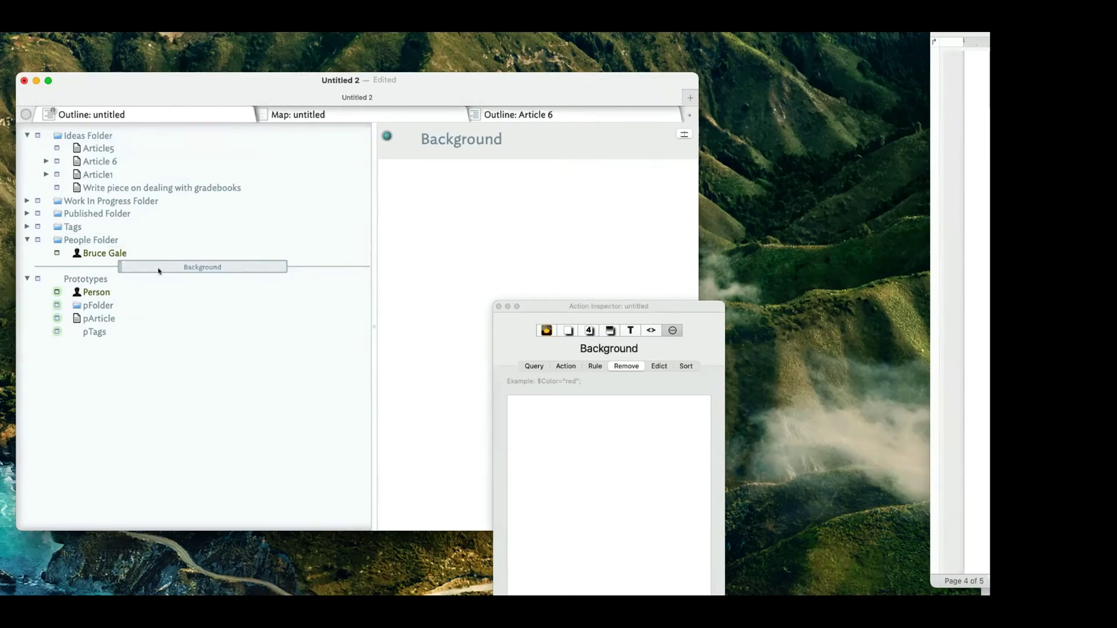
click(27, 279)
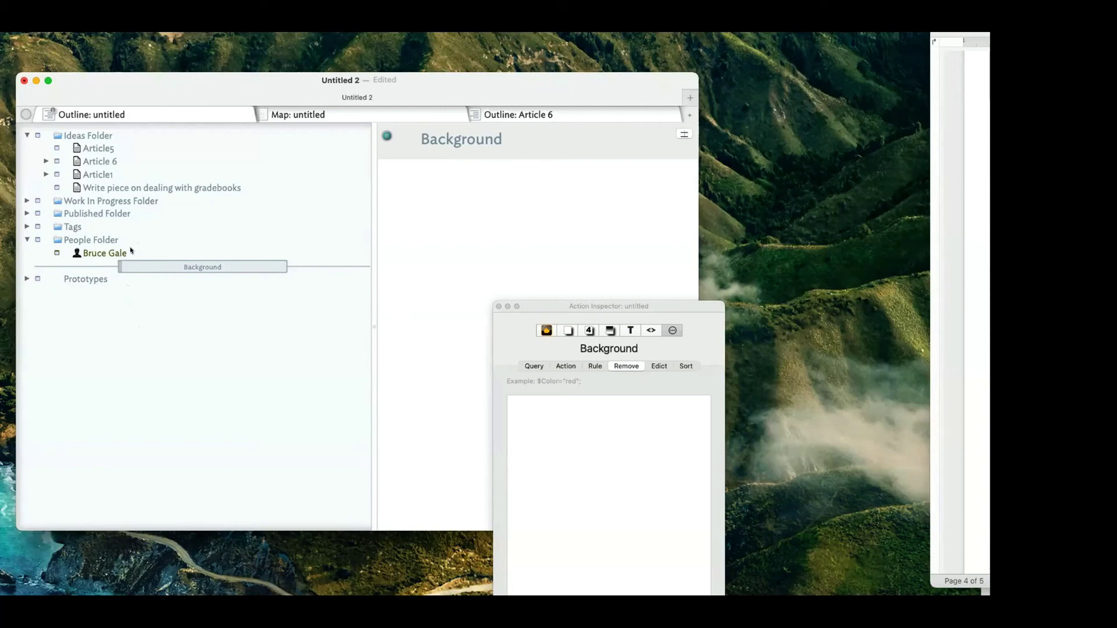
click(127, 207)
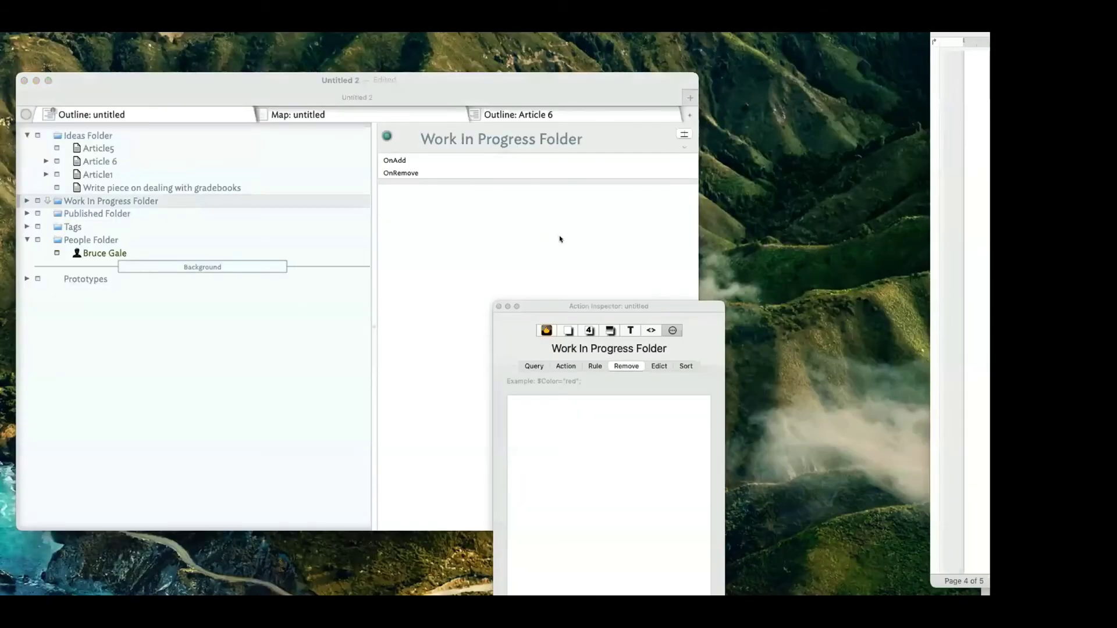
Move the Action Inspector aside and undo the accidentally pasted menu image.
click(560, 235)
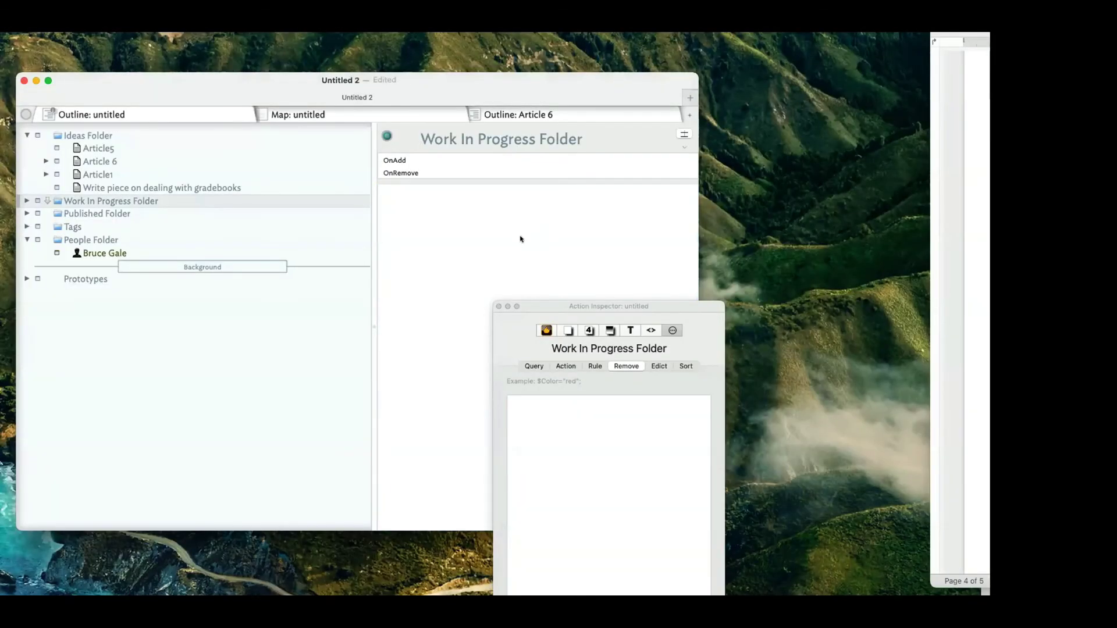
drag(608, 306, 841, 256)
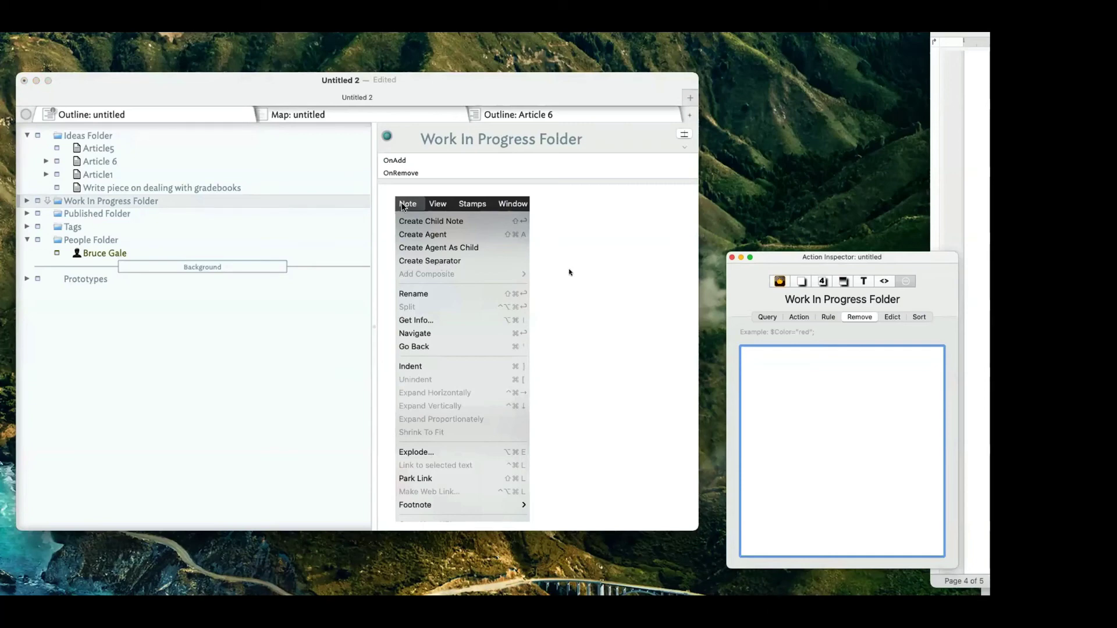
click(550, 270)
key(BackSpace)
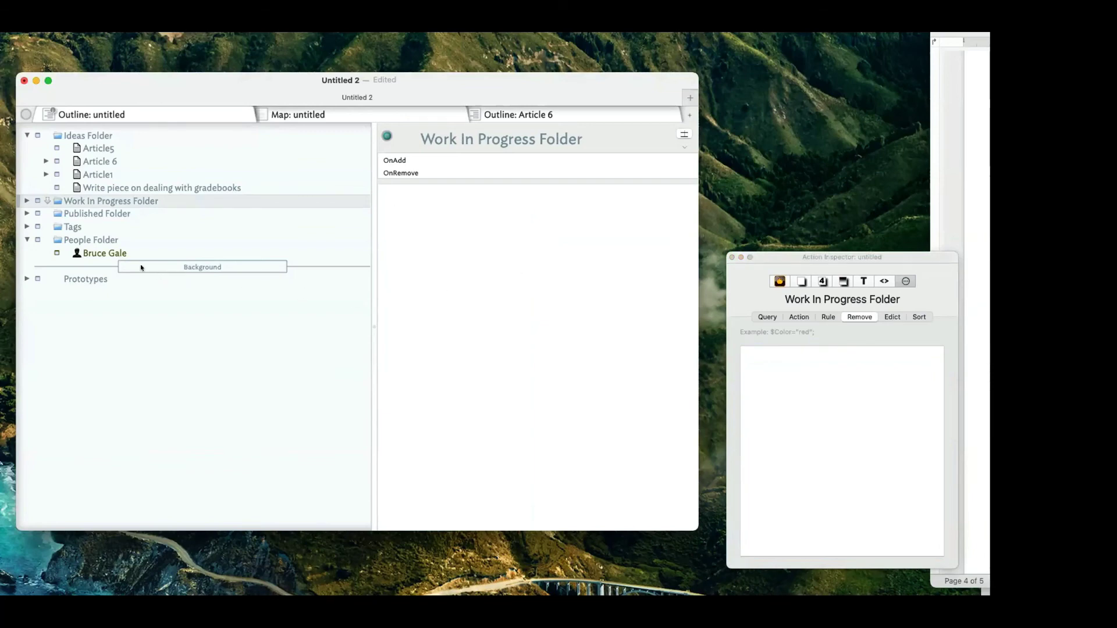
Insert an untitled separator below the gradebooks note and switch the tab to Map view.
click(118, 187)
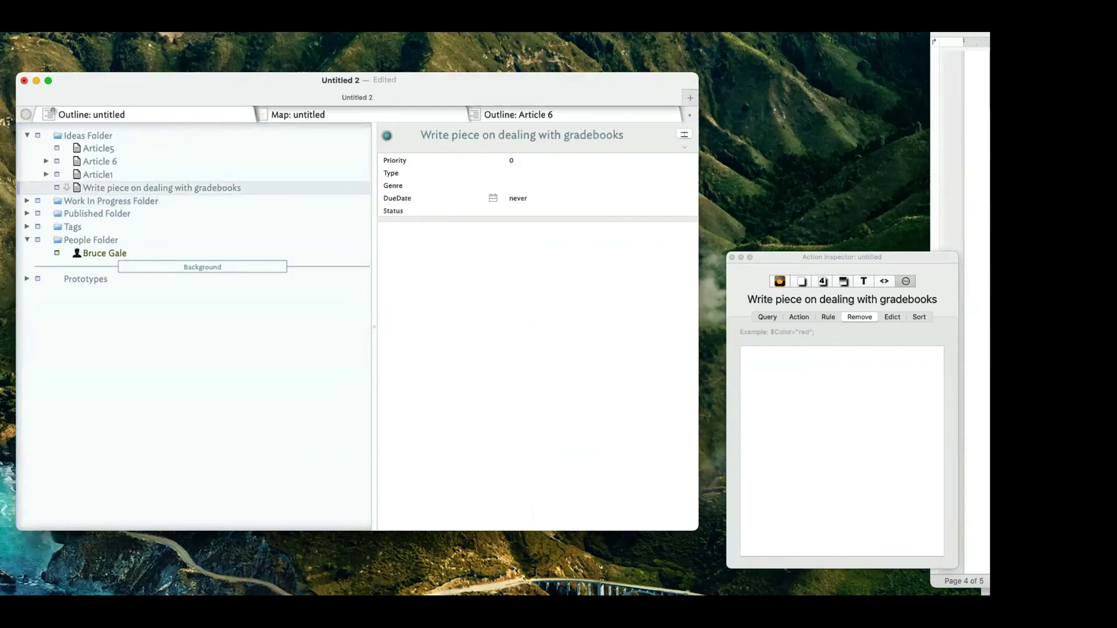
key(Return)
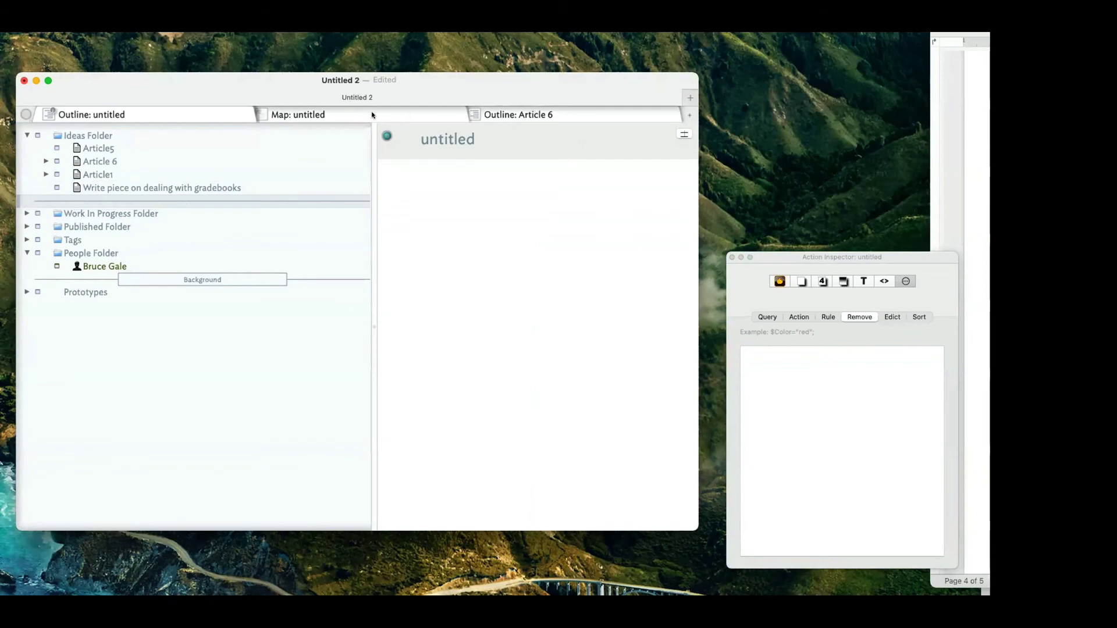
right_click(374, 113)
click(322, 115)
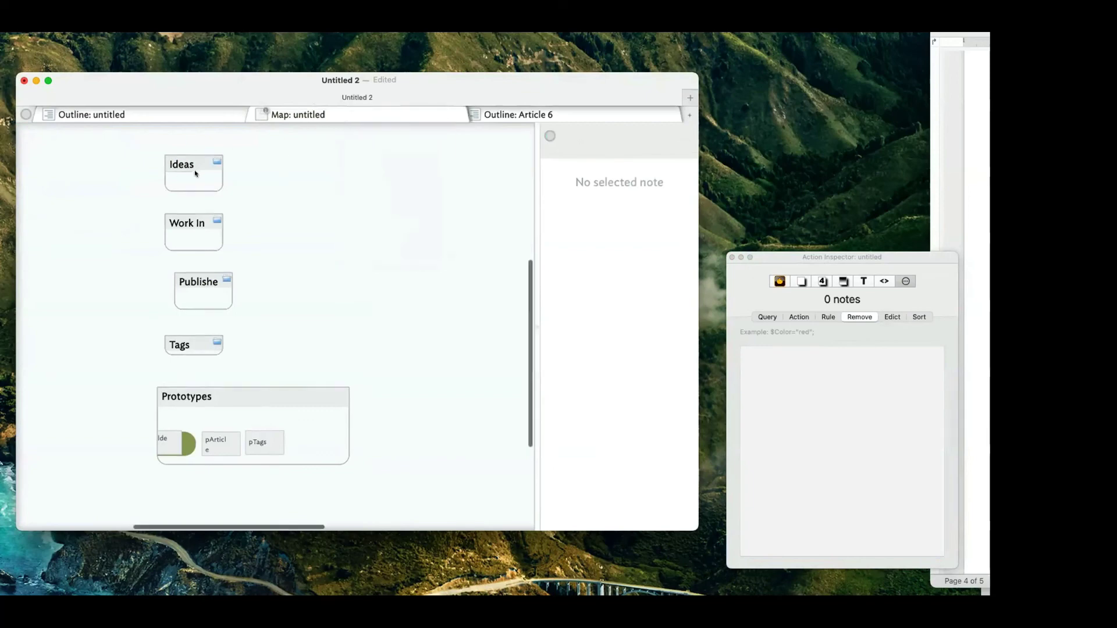
In Outline view, indent Work In Progress, Published, Tags and People folders under the separator.
click(187, 106)
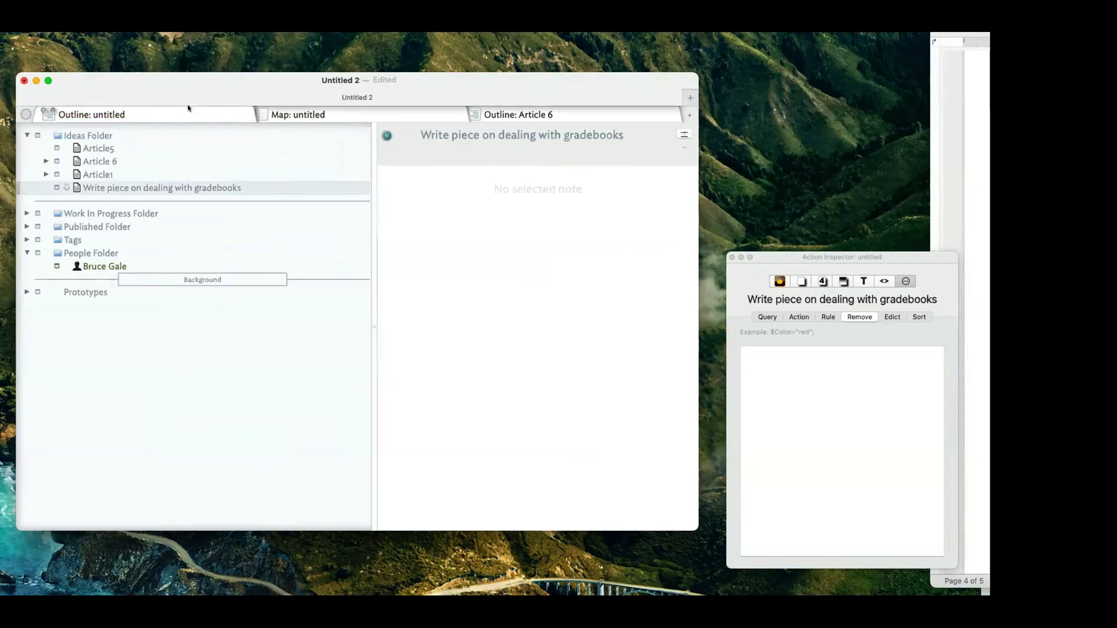
click(94, 215)
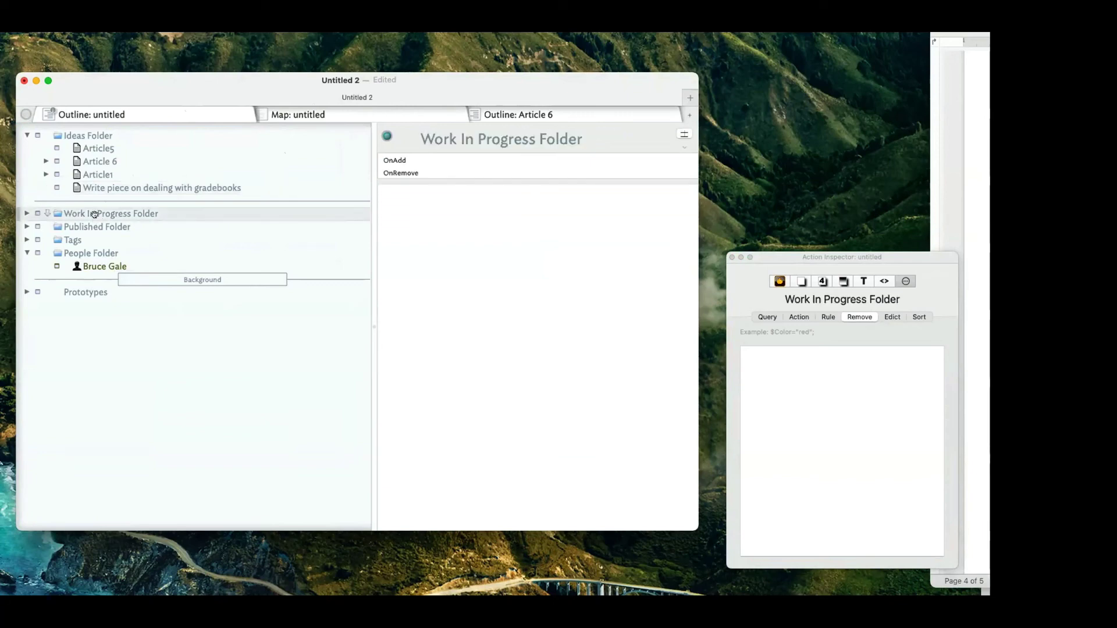
key(Tab)
click(87, 227)
key(Tab)
click(92, 250)
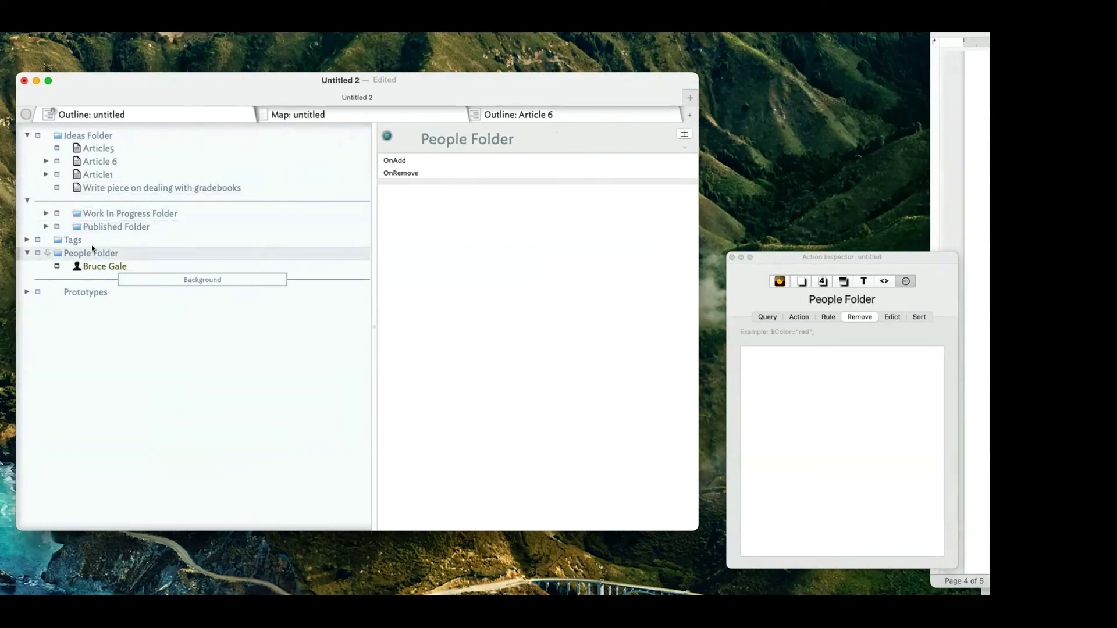
click(93, 243)
key(Tab)
click(93, 250)
key(Tab)
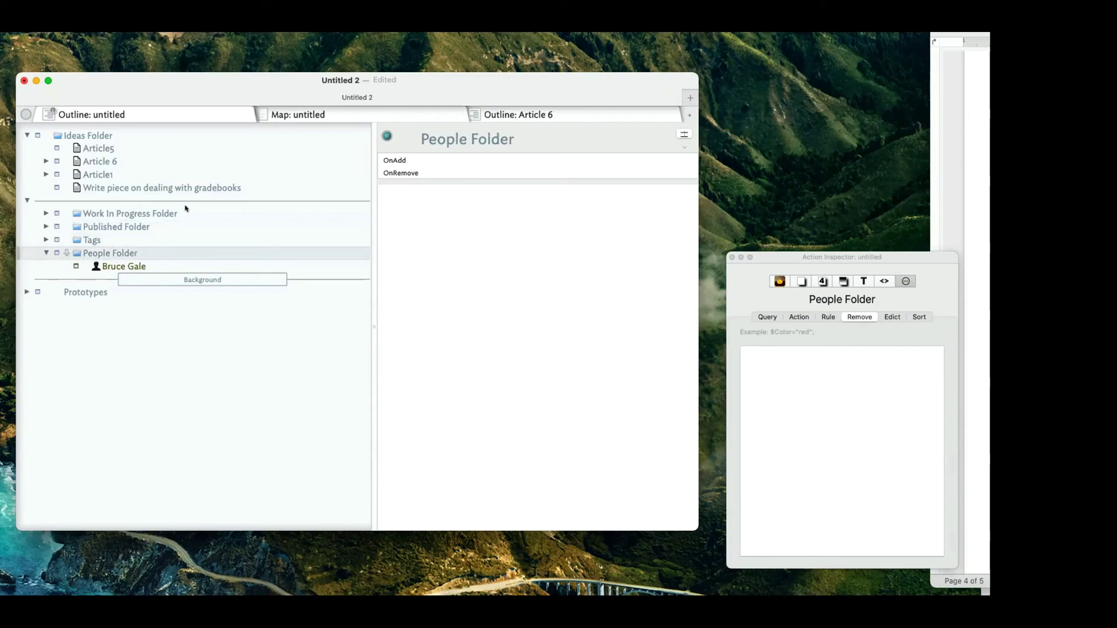
Collapse and expand the separator a few times to confirm the folders are nested in it.
click(26, 200)
click(26, 200)
click(25, 199)
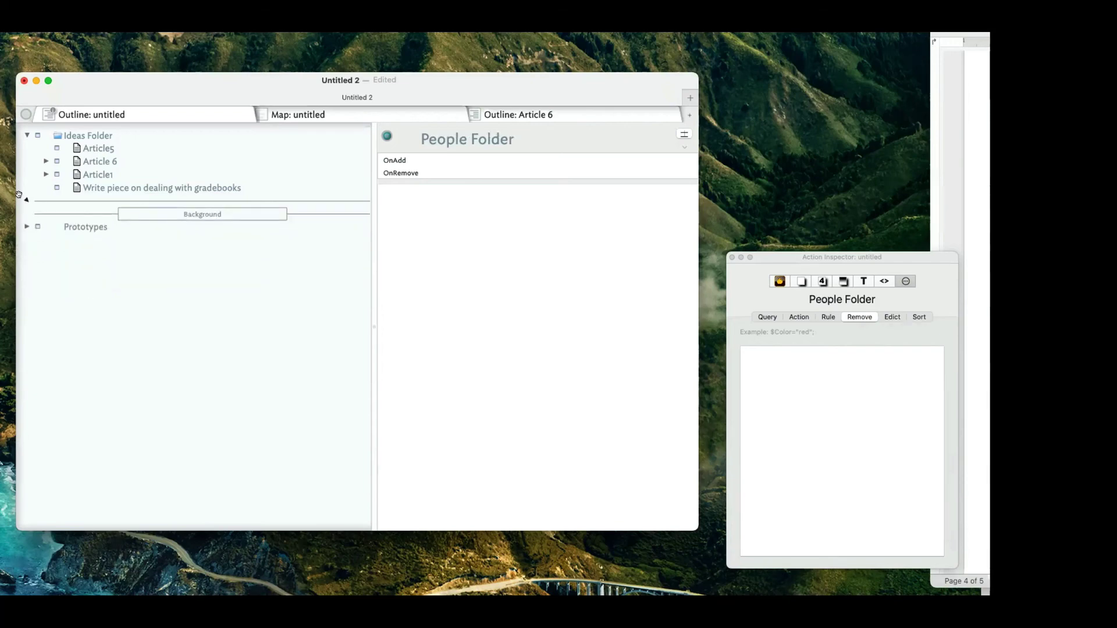
click(26, 200)
click(26, 200)
click(26, 199)
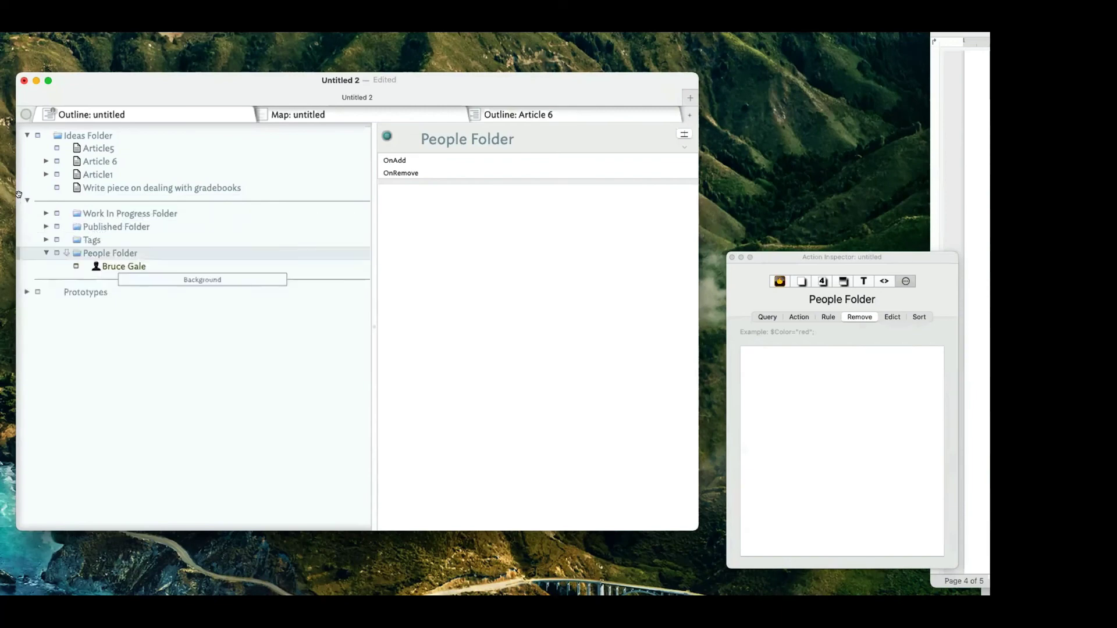
Outdent the folders so they read People, Published, Tags, Work In Progress at top level.
click(371, 114)
click(111, 213)
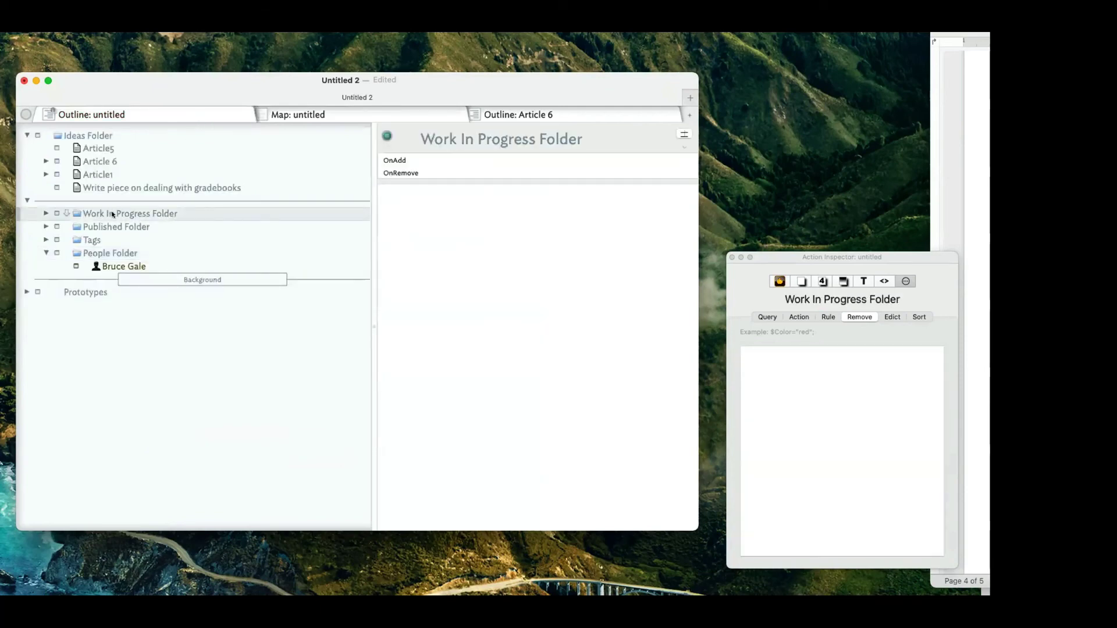
key(shift+Tab)
shift+click(98, 238)
click(101, 225)
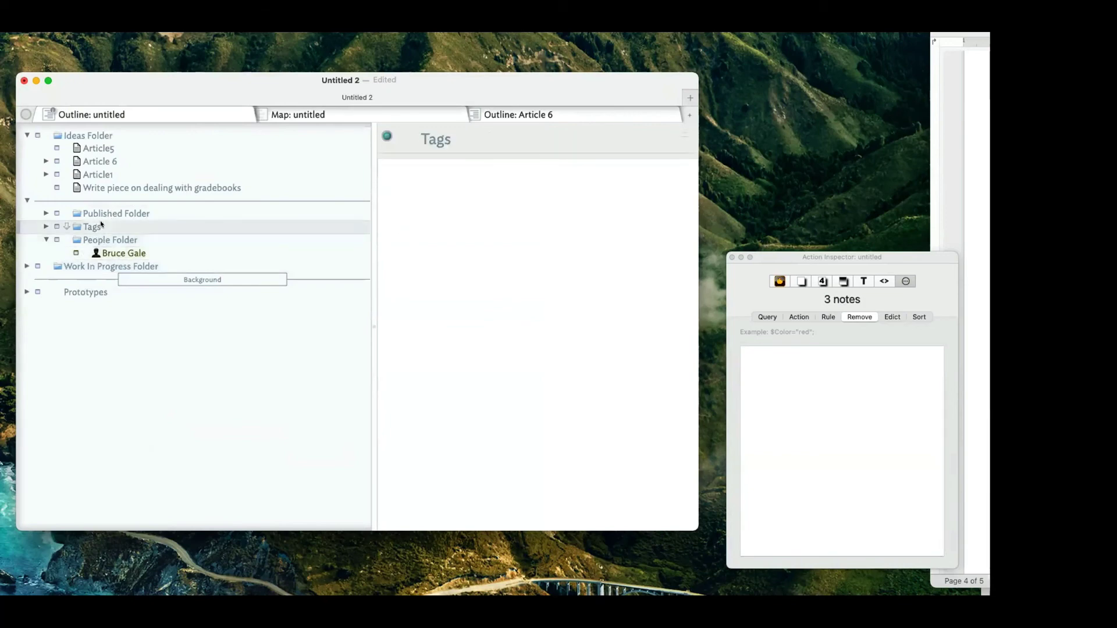
key(shift+Tab)
click(112, 213)
key(shift+Tab)
click(112, 213)
key(shift+Tab)
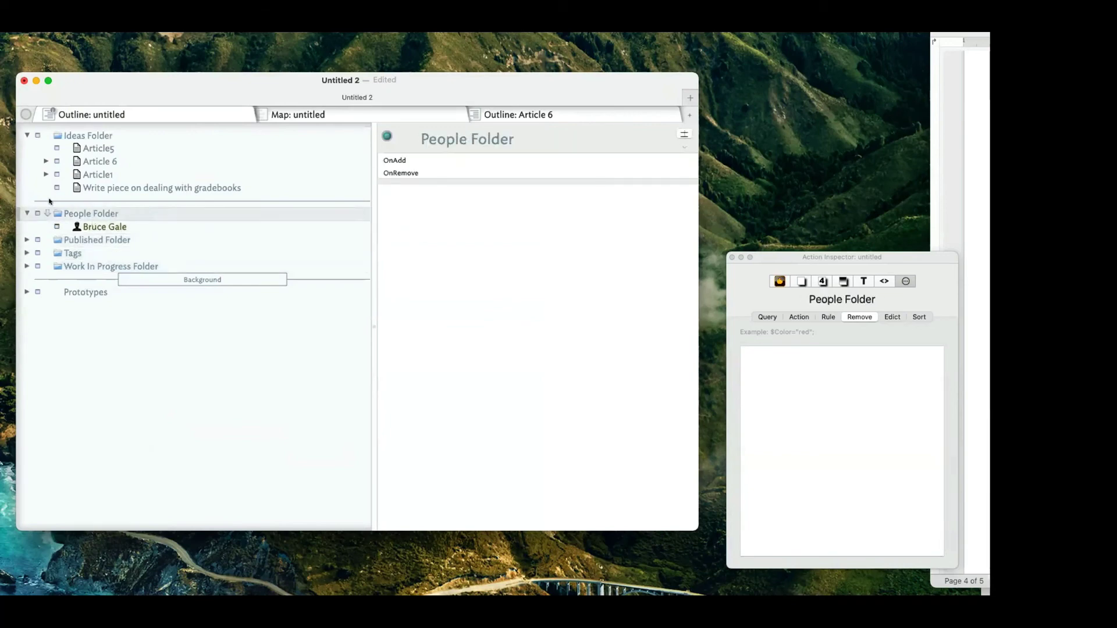
Check the layout in the map, then collapse People Folder in the outline and select Published Folder.
click(297, 115)
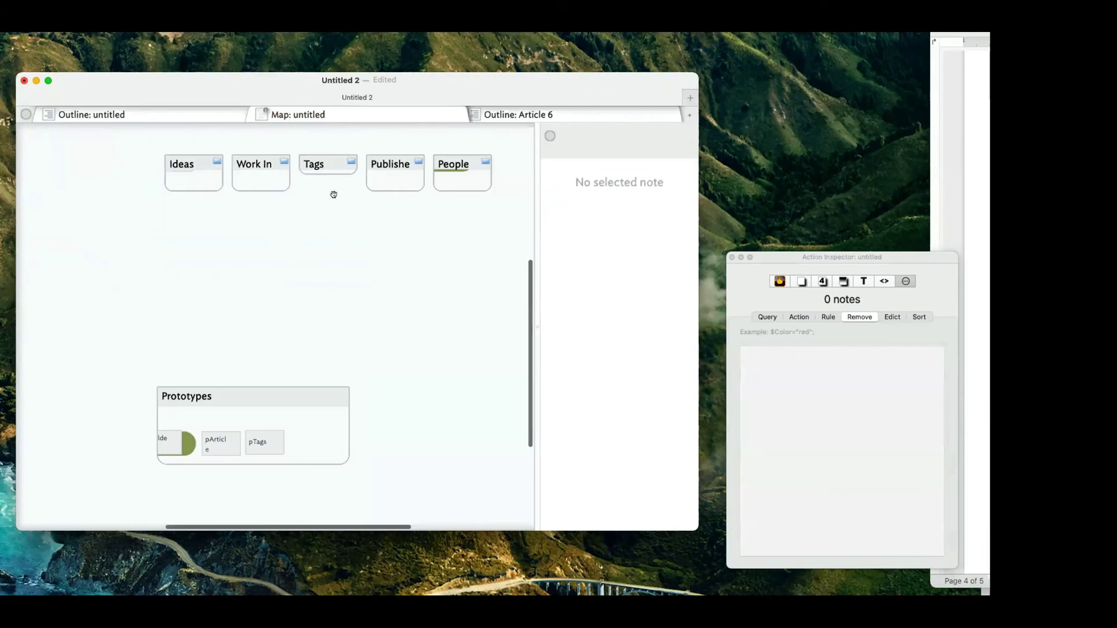
scroll(264, 170, right, 1)
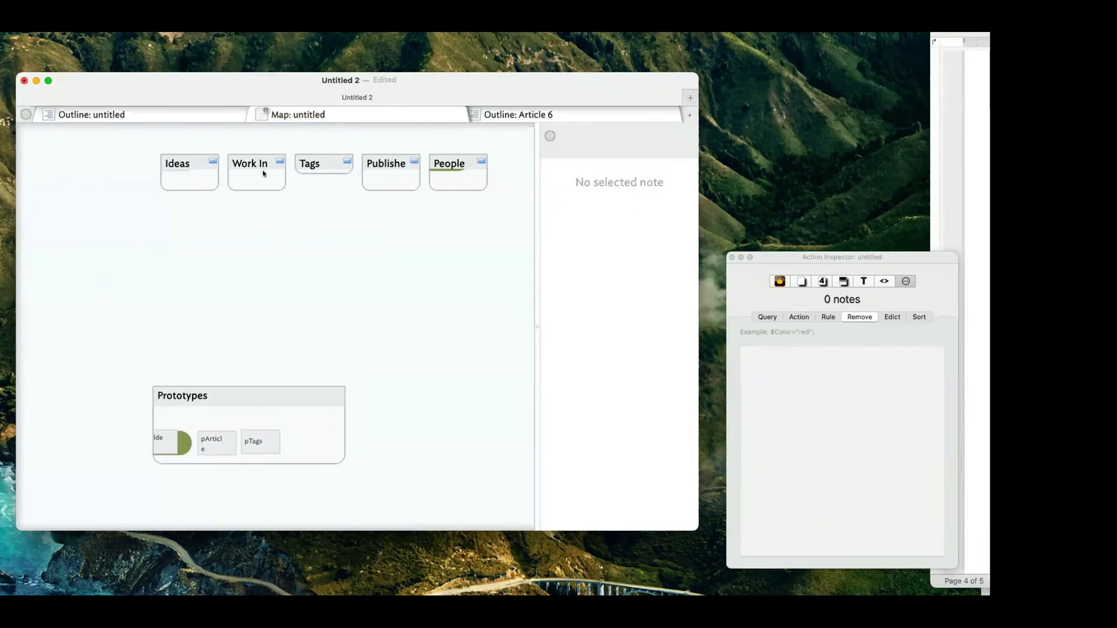
click(165, 114)
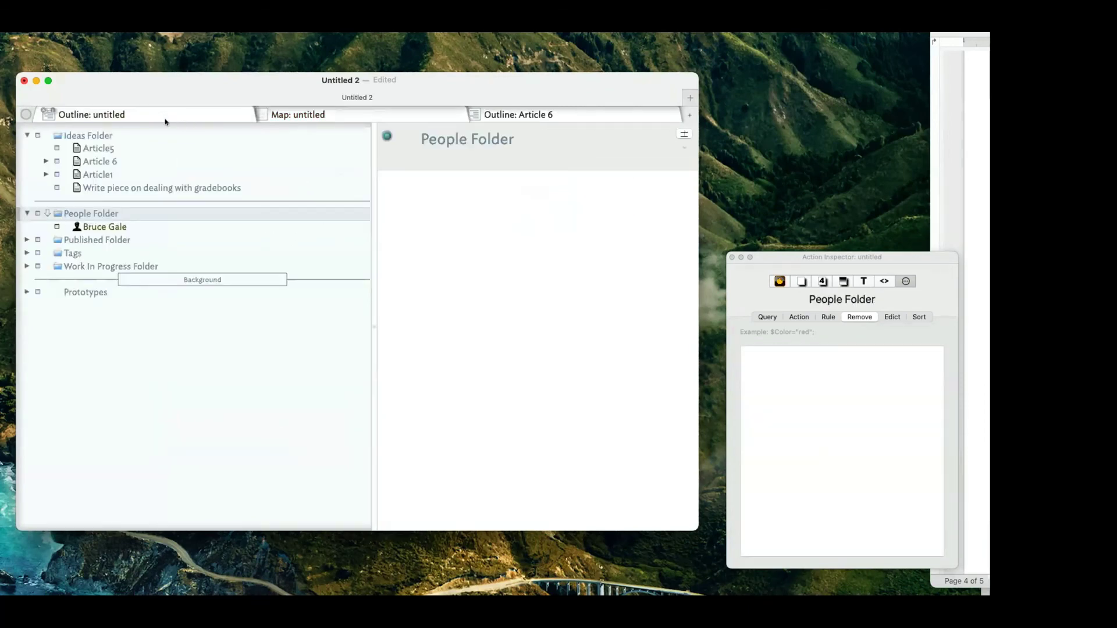
click(25, 213)
click(45, 227)
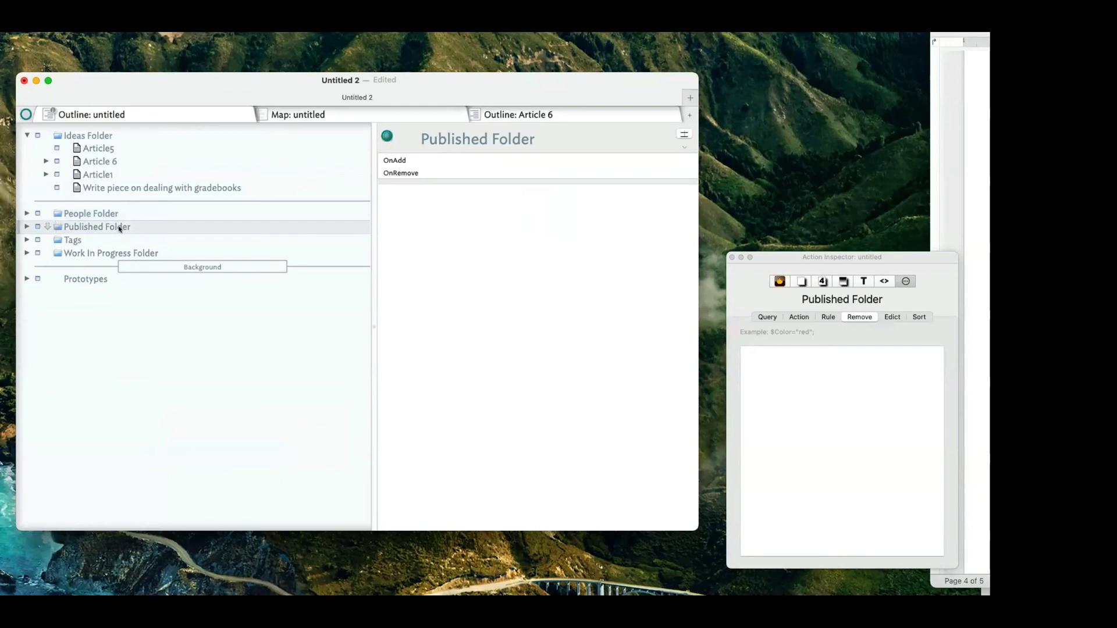
Drag Published Folder and Work In Progress Folder above People Folder.
drag(120, 229, 119, 211)
click(99, 238)
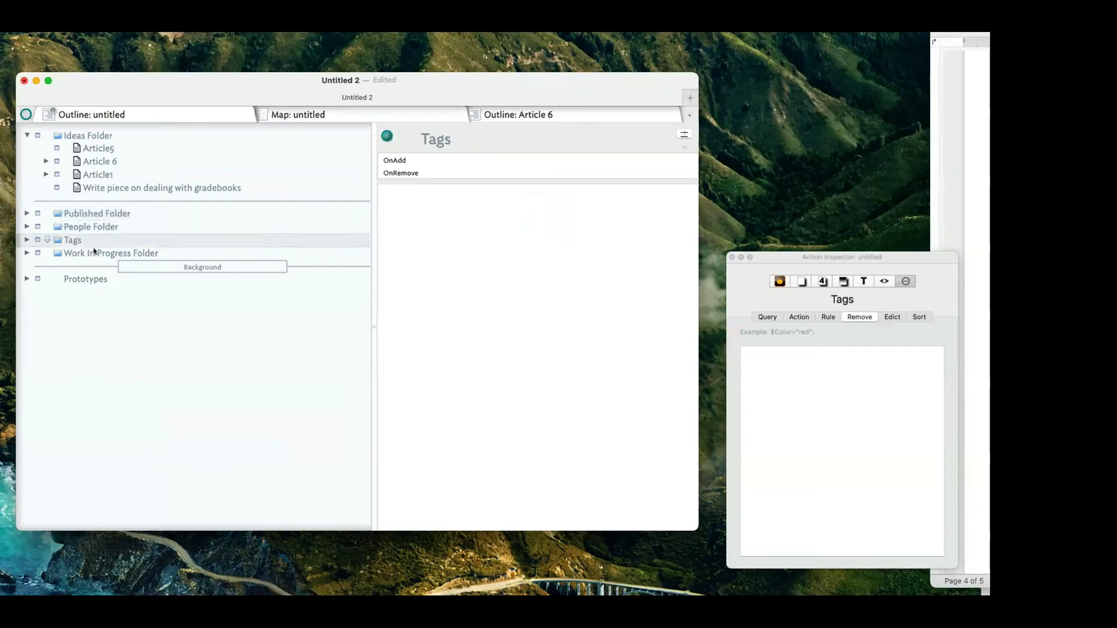
drag(93, 252, 92, 219)
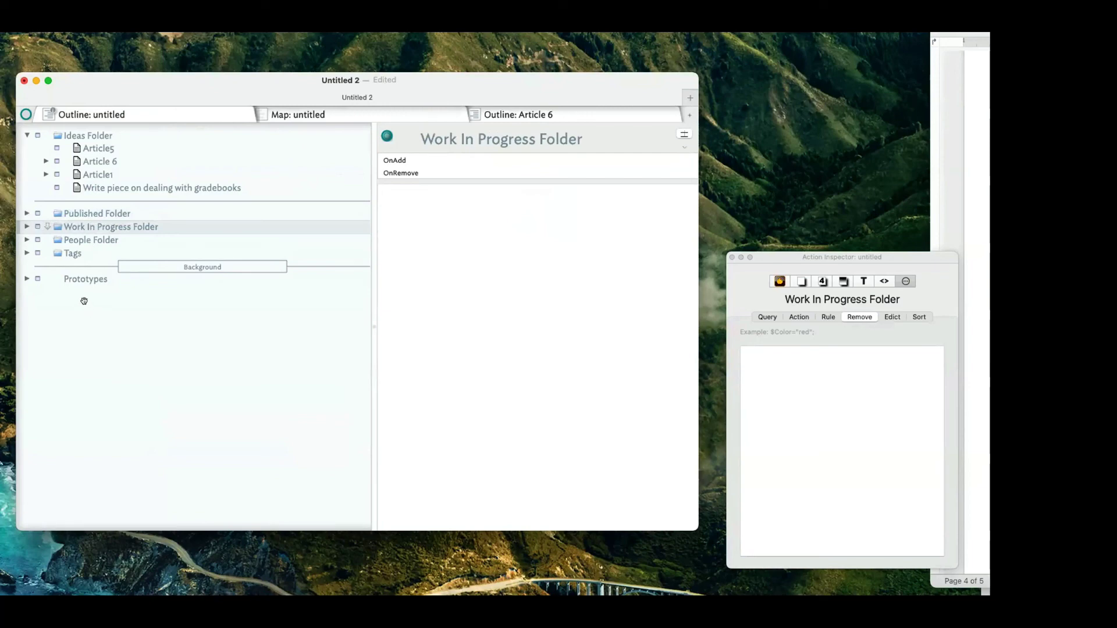
Test indenting Prototypes under the Background separator, then outdent and expand it.
click(69, 280)
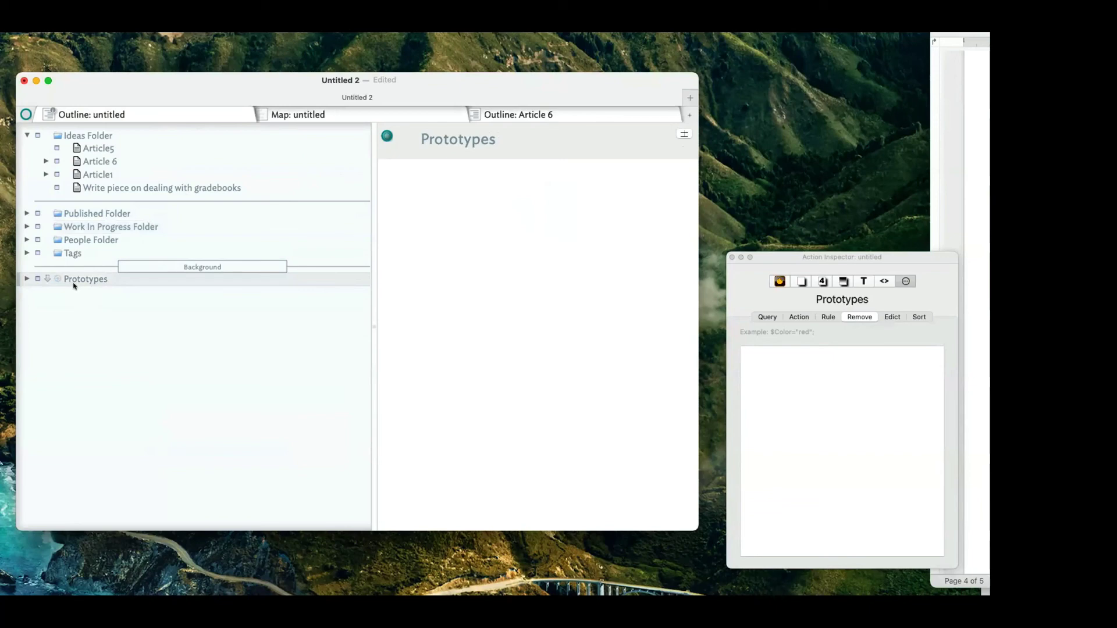
key(Tab)
key(shift+Tab)
key(Tab)
key(shift+Tab)
click(27, 279)
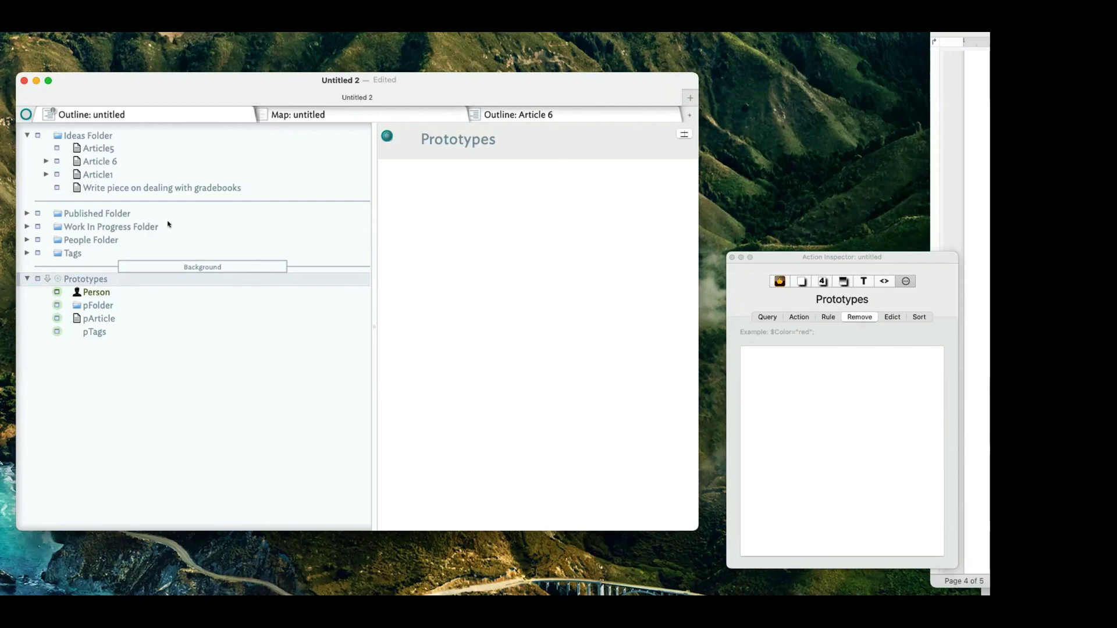
Remove the word 'Folder' from the Published, Work In Progress and People folder names.
double_click(121, 214)
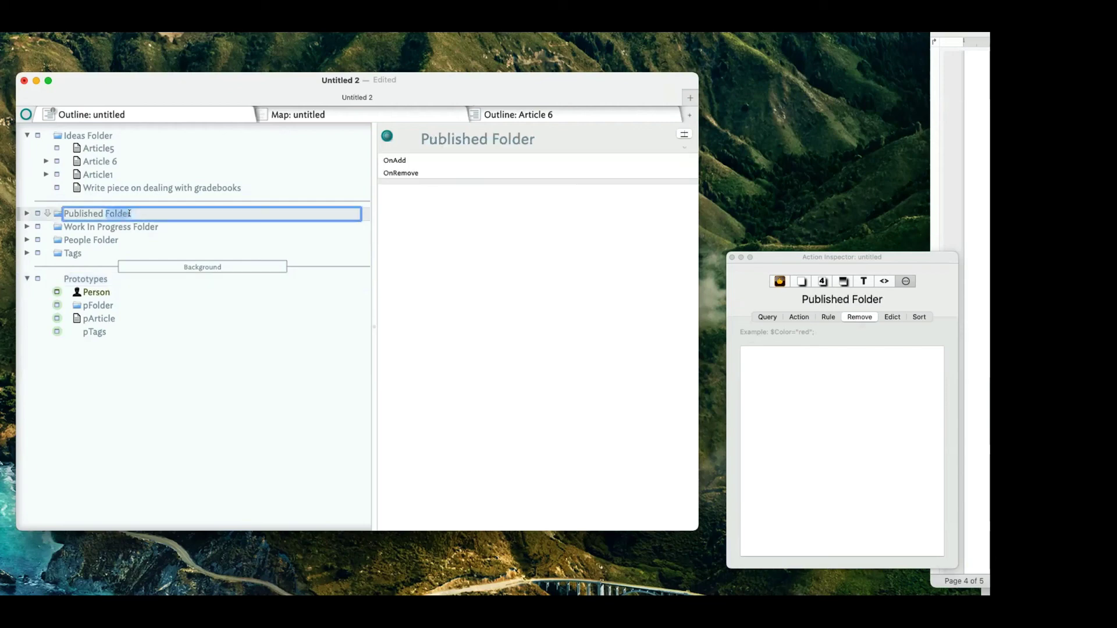
key(BackSpace)
double_click(138, 227)
key(BackSpace)
double_click(107, 239)
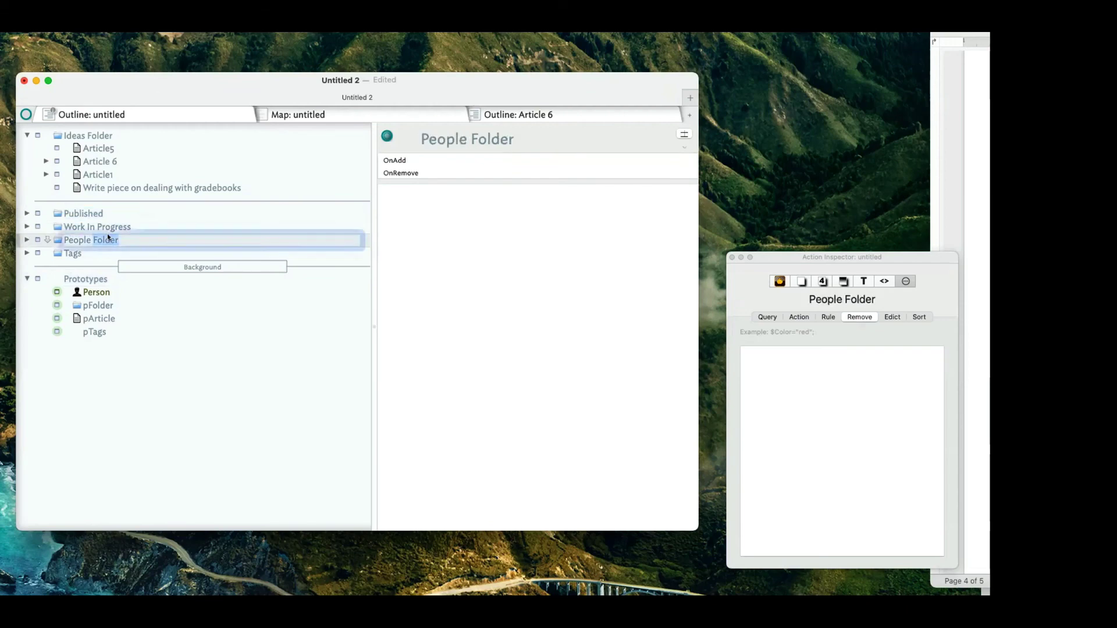
key(BackSpace)
click(93, 279)
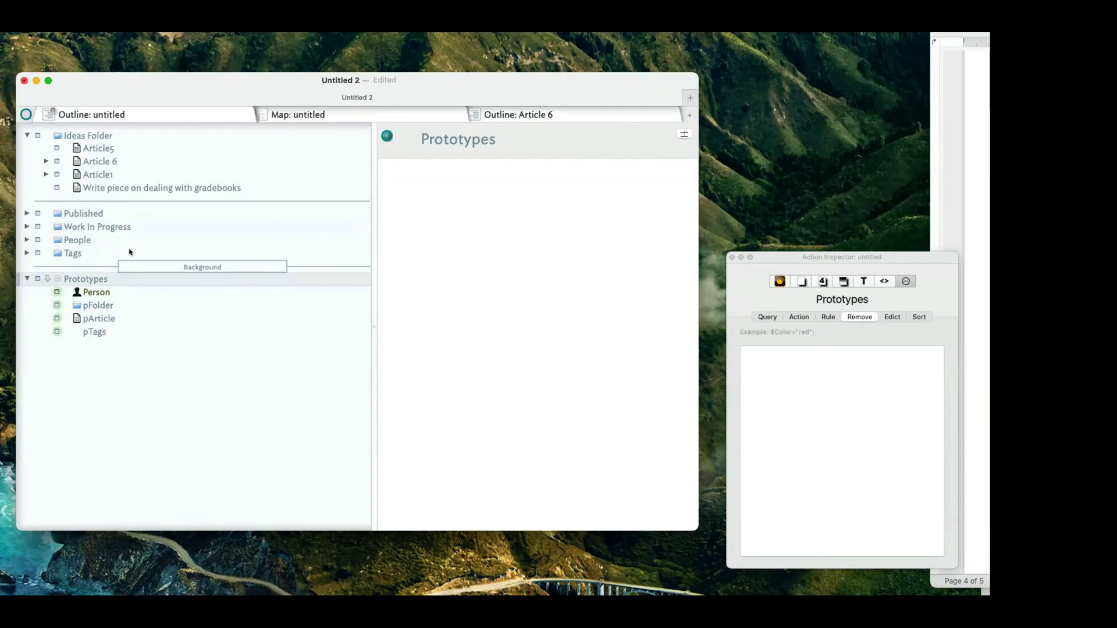
Rename Ideas Folder to 'Ideas', then undo all the renames with Cmd-Z.
click(103, 133)
click(118, 140)
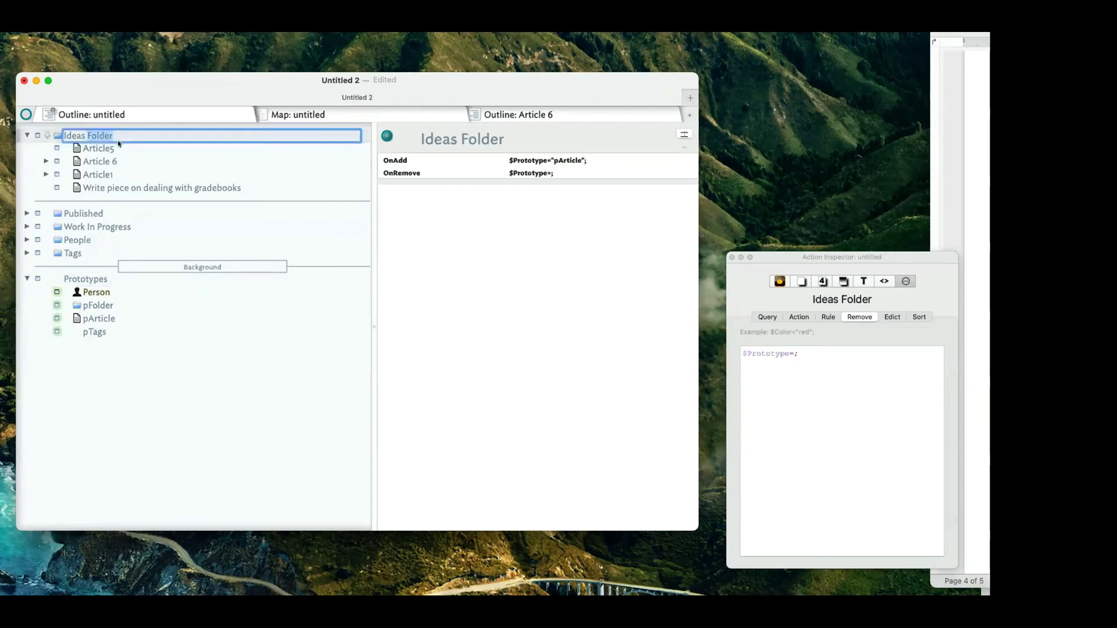
text(Ideas)
click(136, 182)
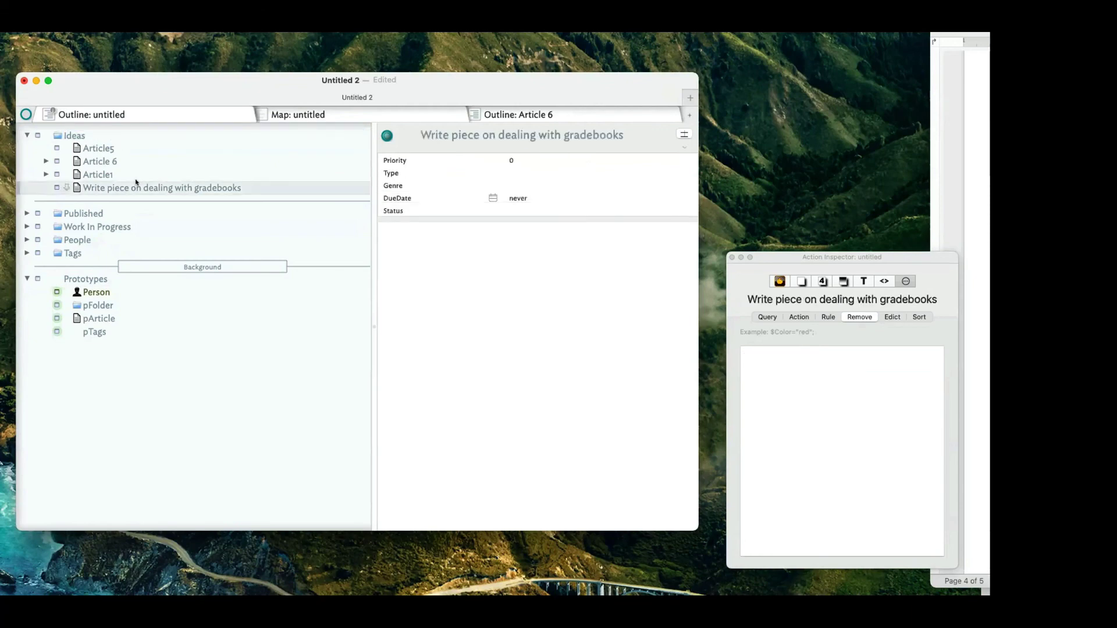
key(super+z)
key(super+z)
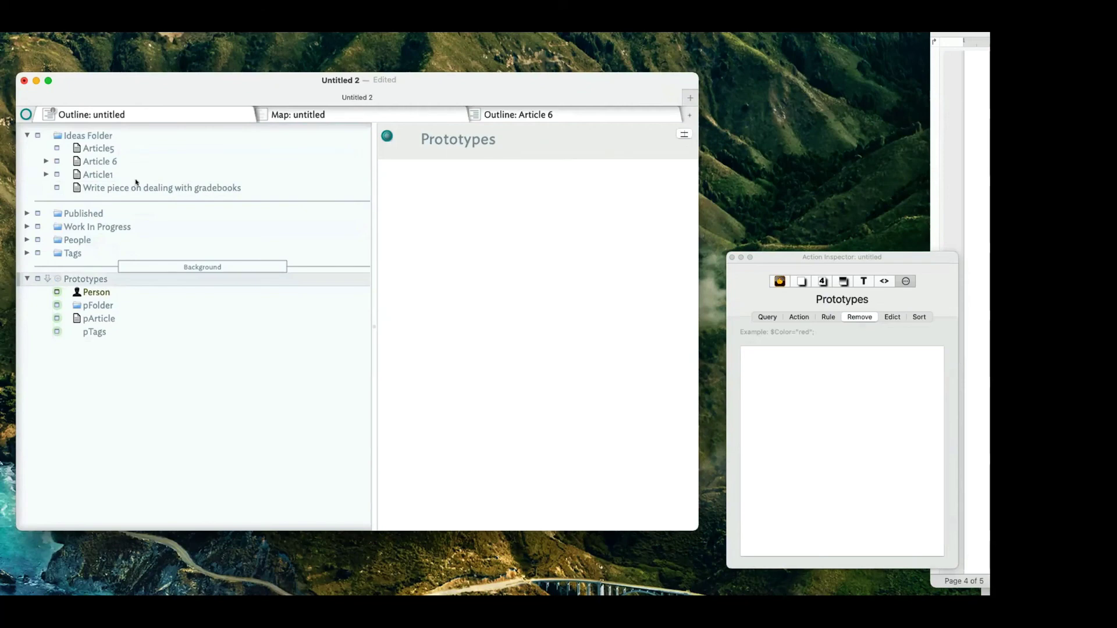
key(super+z)
key(super+z)
key(super+z)
key(super+z)
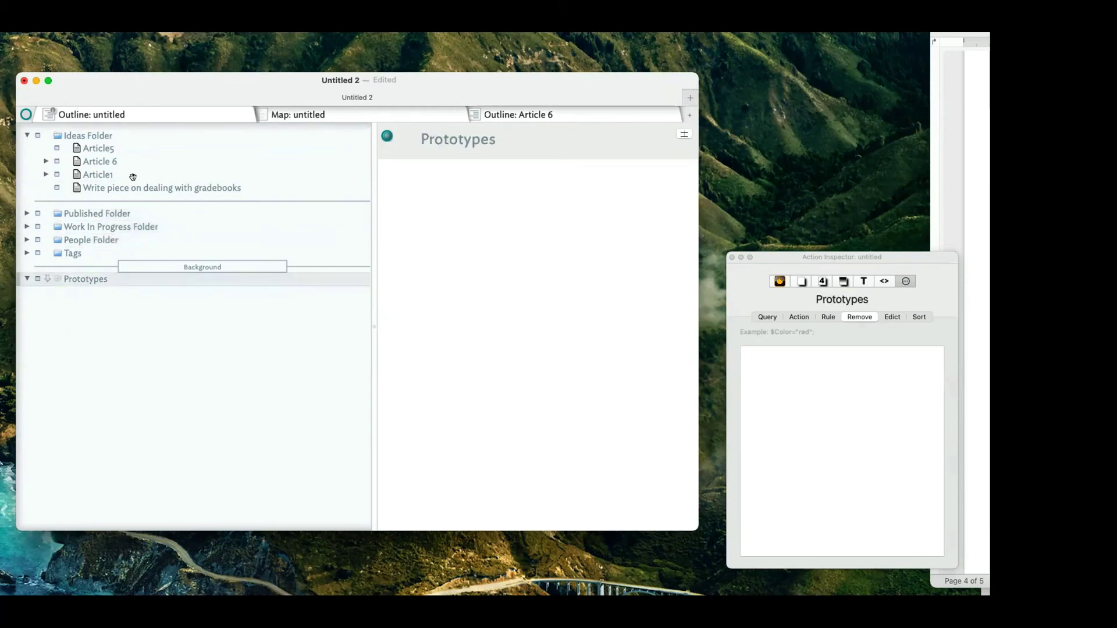
Collapse and re-expand Prototypes, then inspect the pArticle and pFolder prototypes.
click(26, 278)
click(27, 279)
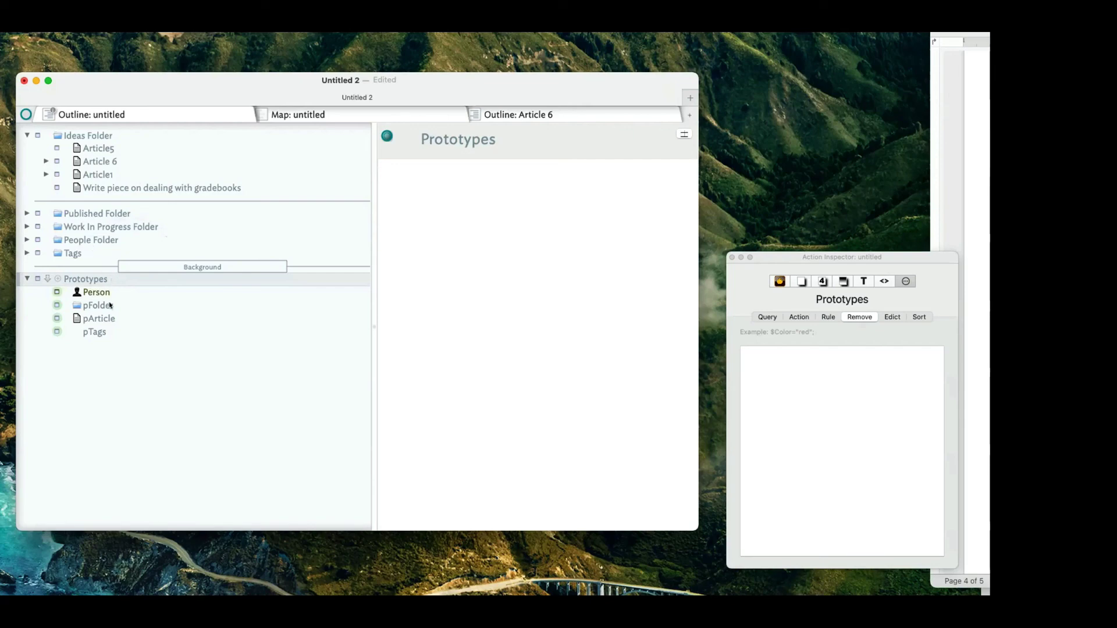
click(119, 318)
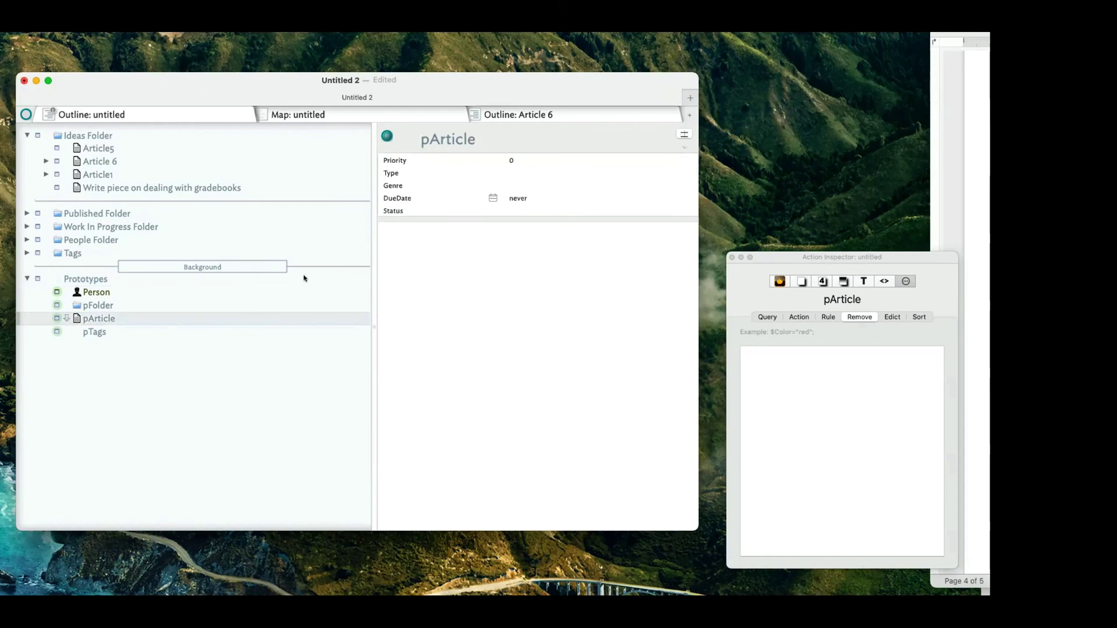
click(114, 305)
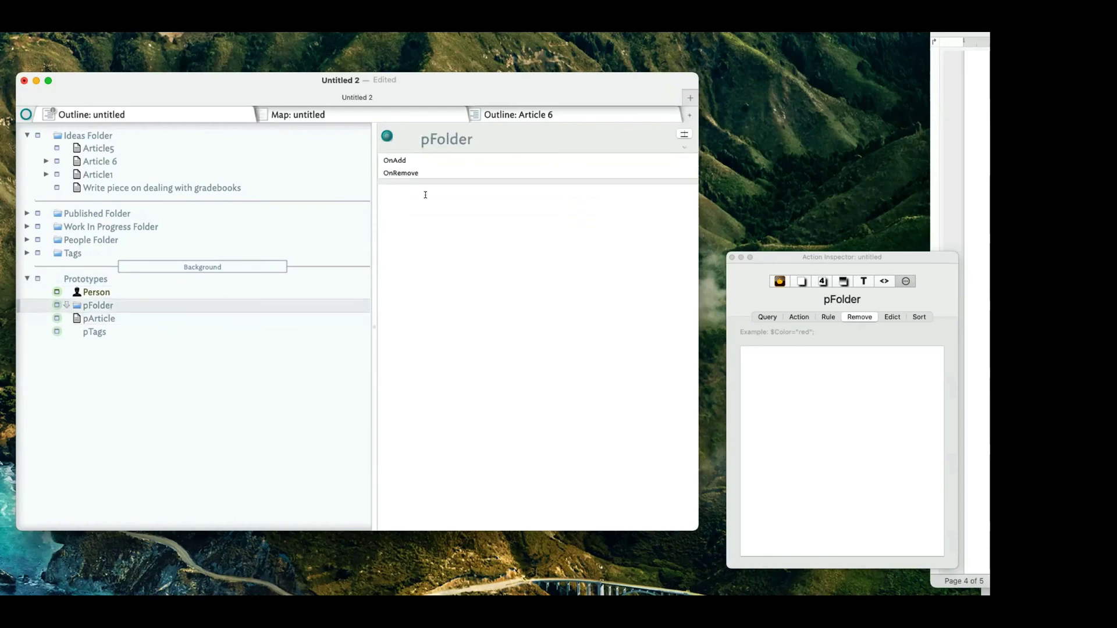
Open Ideas Folder's OnAdd value and move the Action Inspector left to show $Prototype="pArticle";.
click(124, 138)
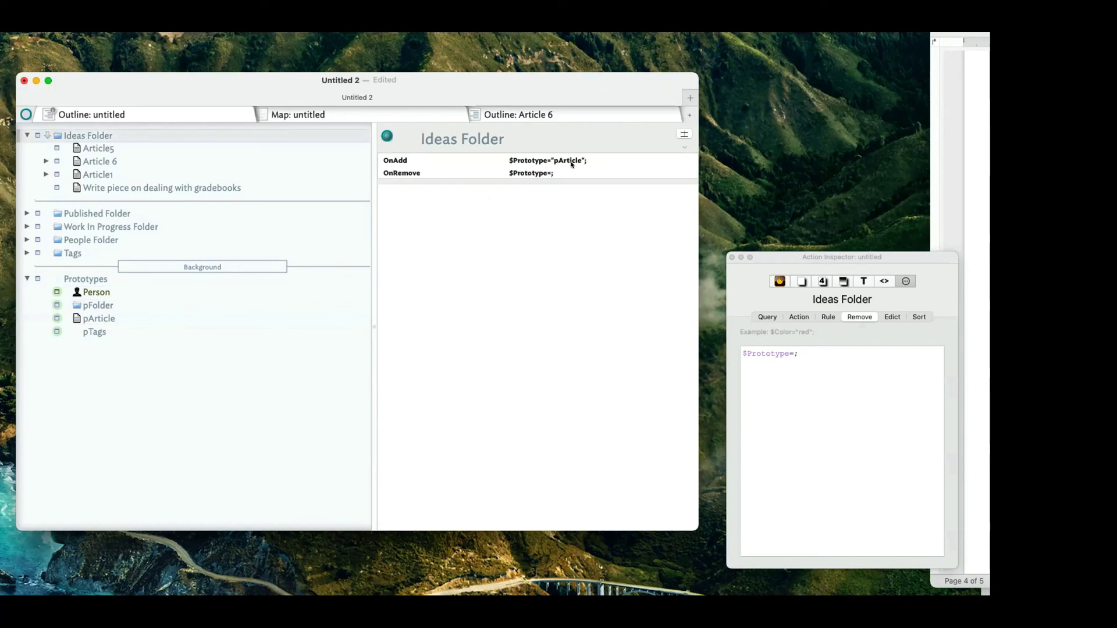
click(603, 160)
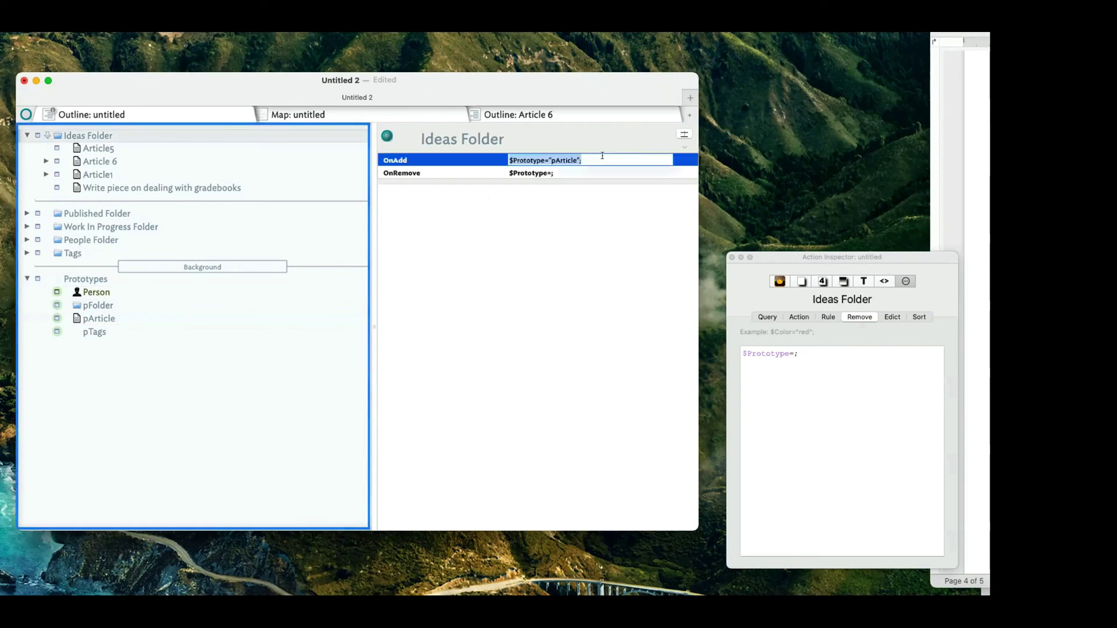
key(Down)
click(603, 160)
click(602, 157)
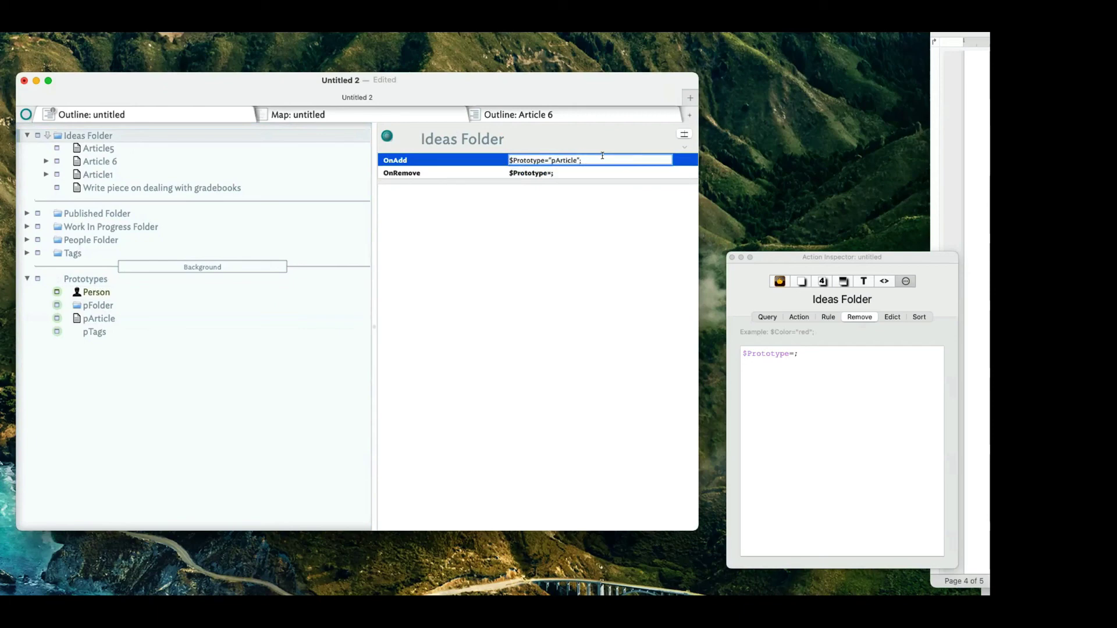
drag(890, 253, 708, 251)
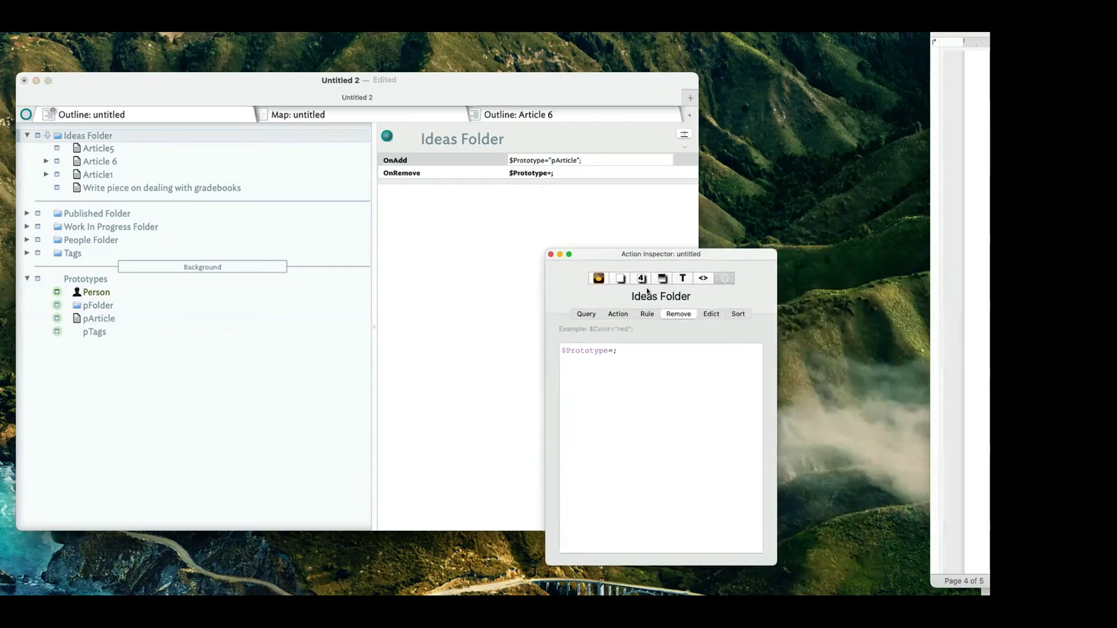
click(616, 313)
Add a $Color="poppy"; line to the Ideas Folder action code, fixing the 'poopy' typo.
click(665, 366)
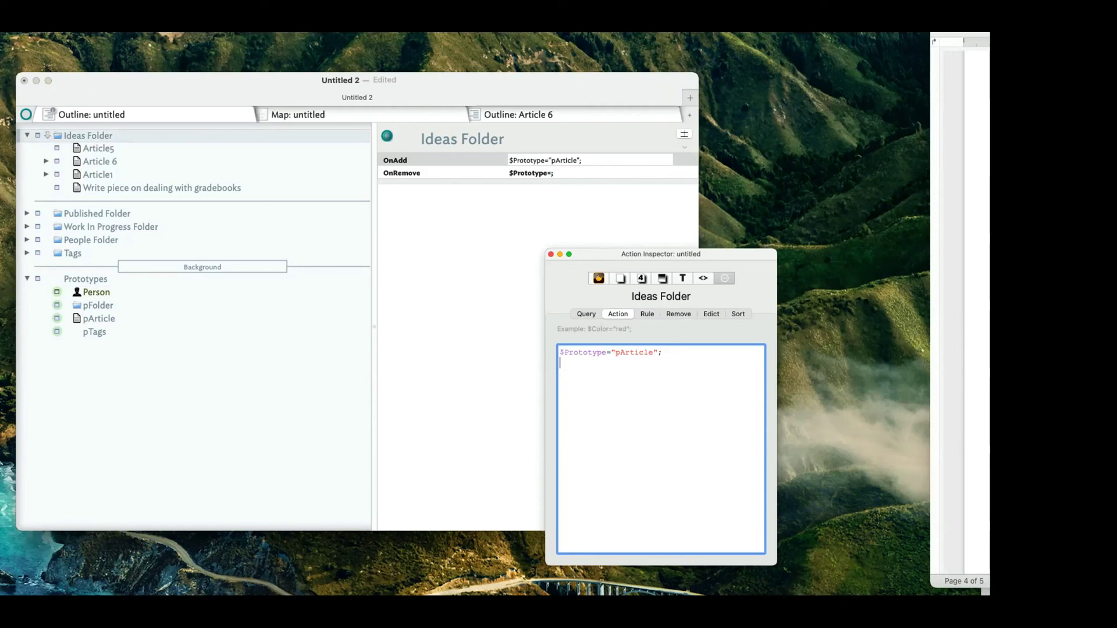
text($Color=)
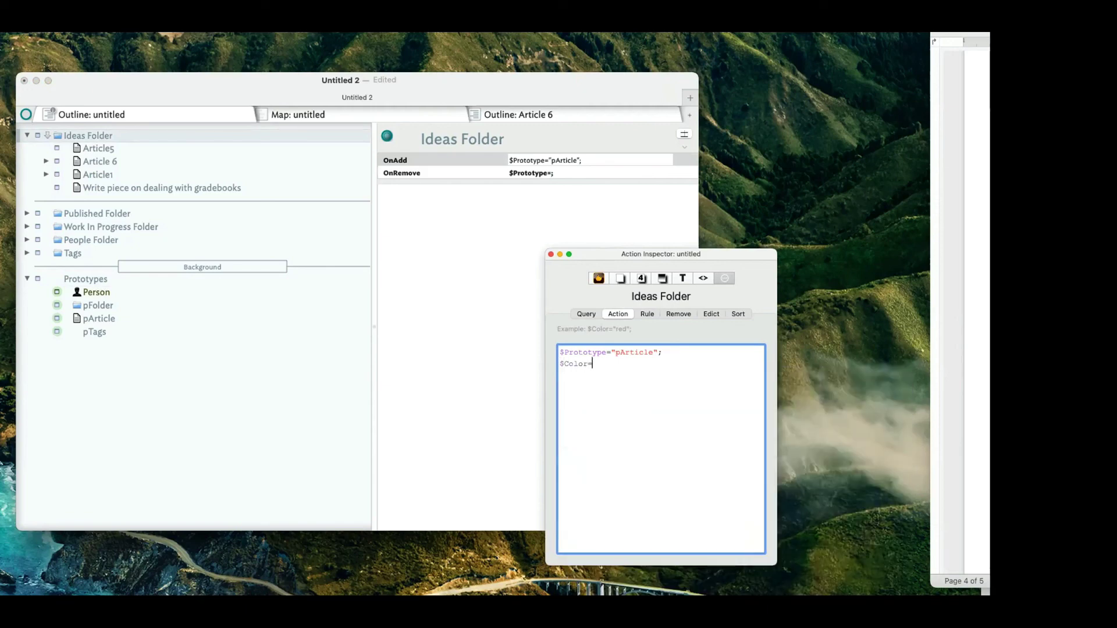
text("poopy)
key(BackSpace)
key(BackSpace)
key(BackSpace)
text(ppy";)
click(592, 364)
click(622, 393)
key(super+a)
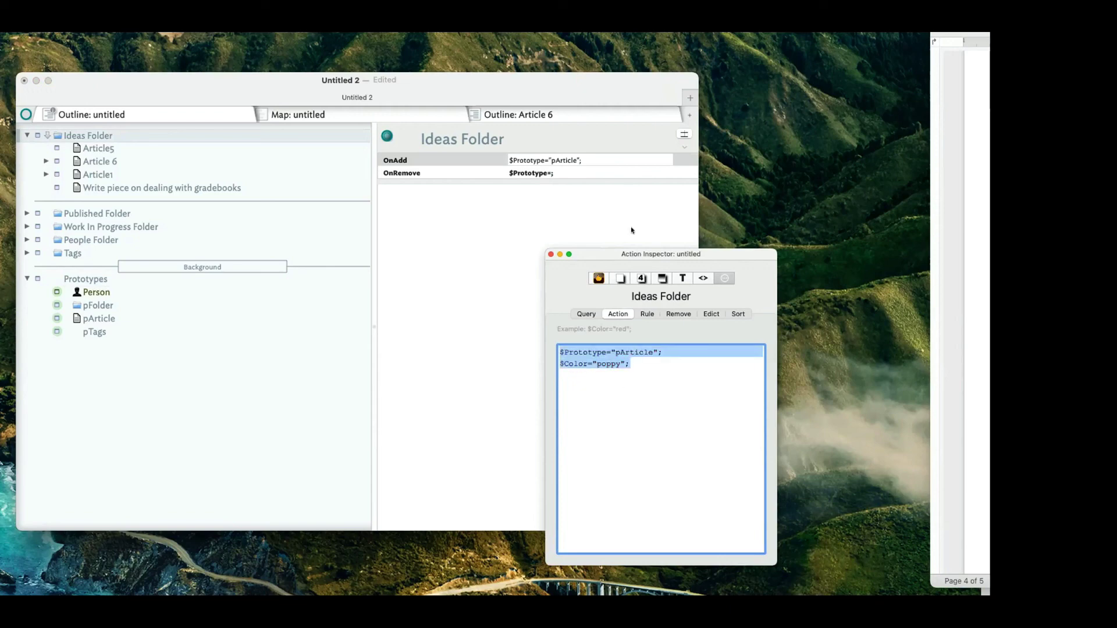
Try copying the OnAdd value into the note text, then delete the pasted code.
click(598, 135)
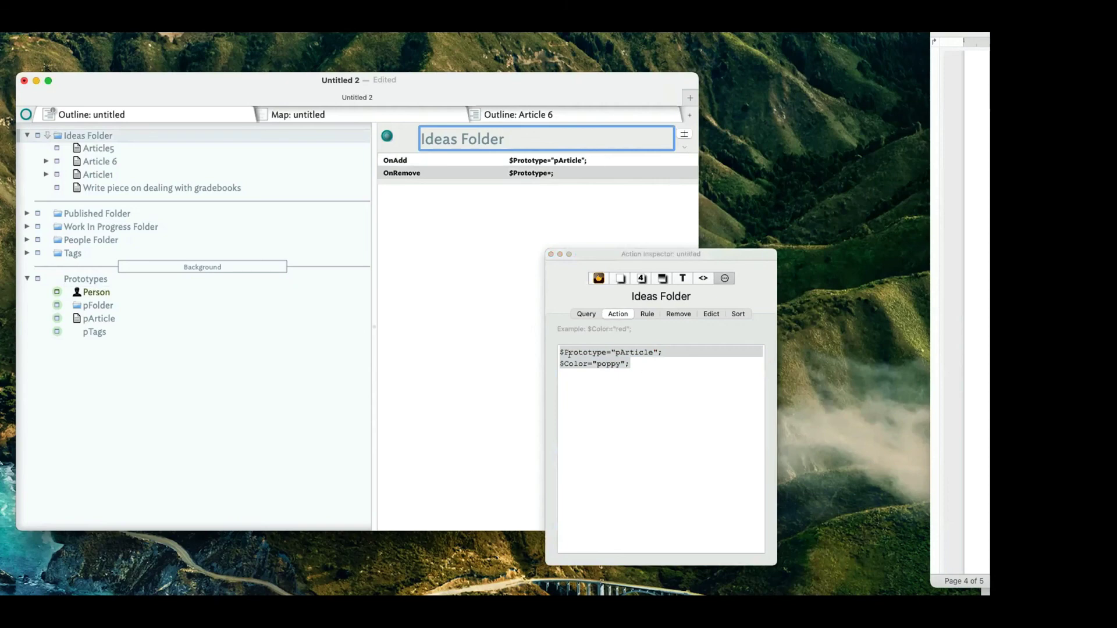
click(543, 315)
click(601, 154)
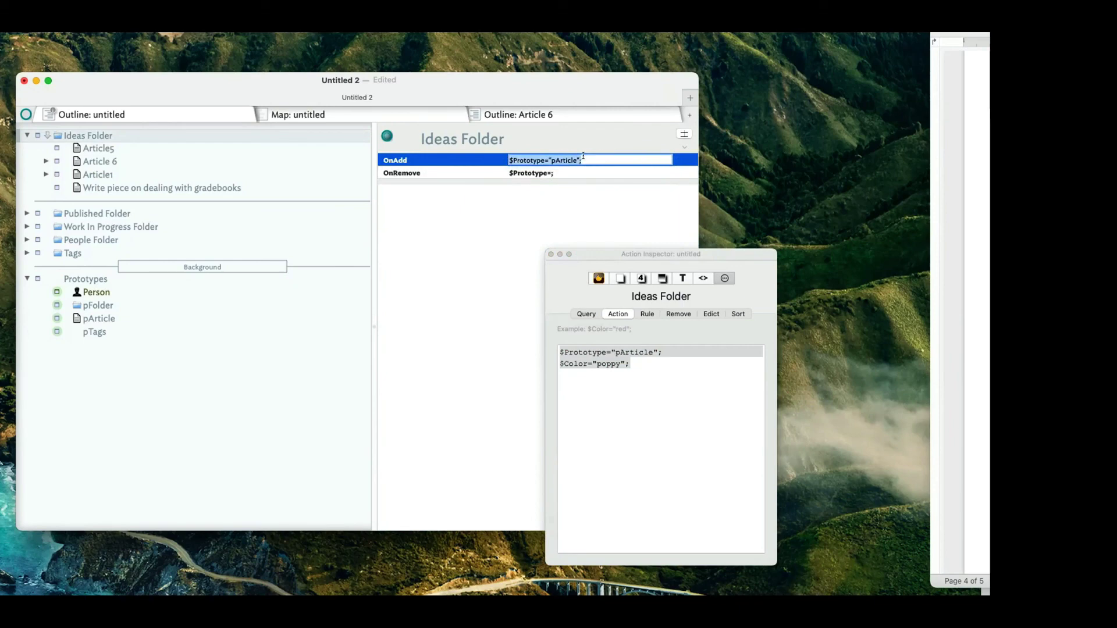
click(483, 237)
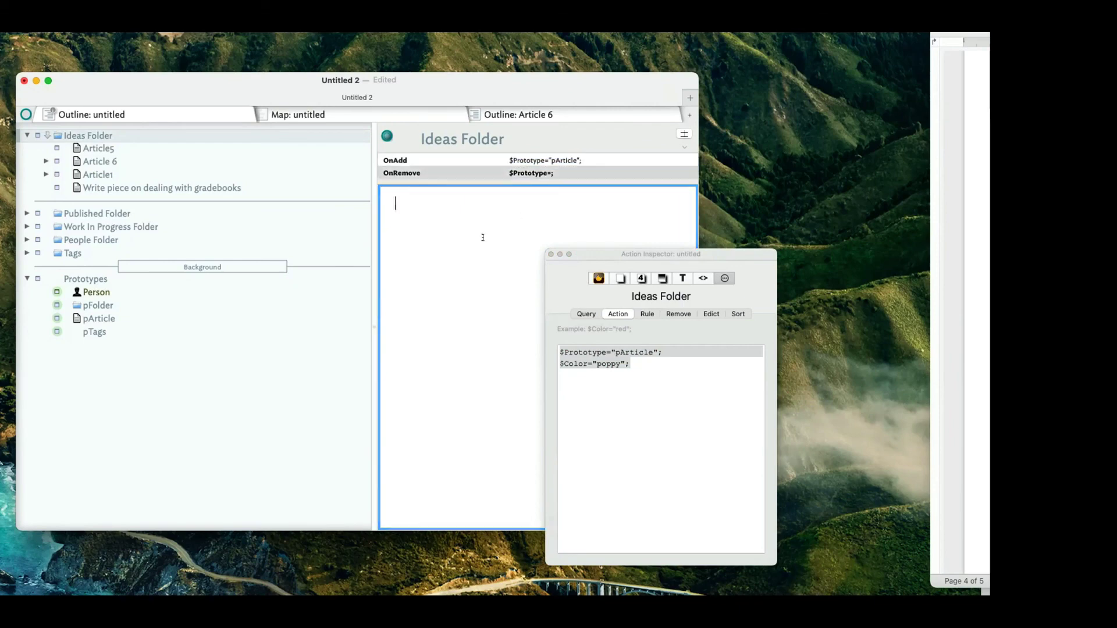
click(581, 156)
key(super+c)
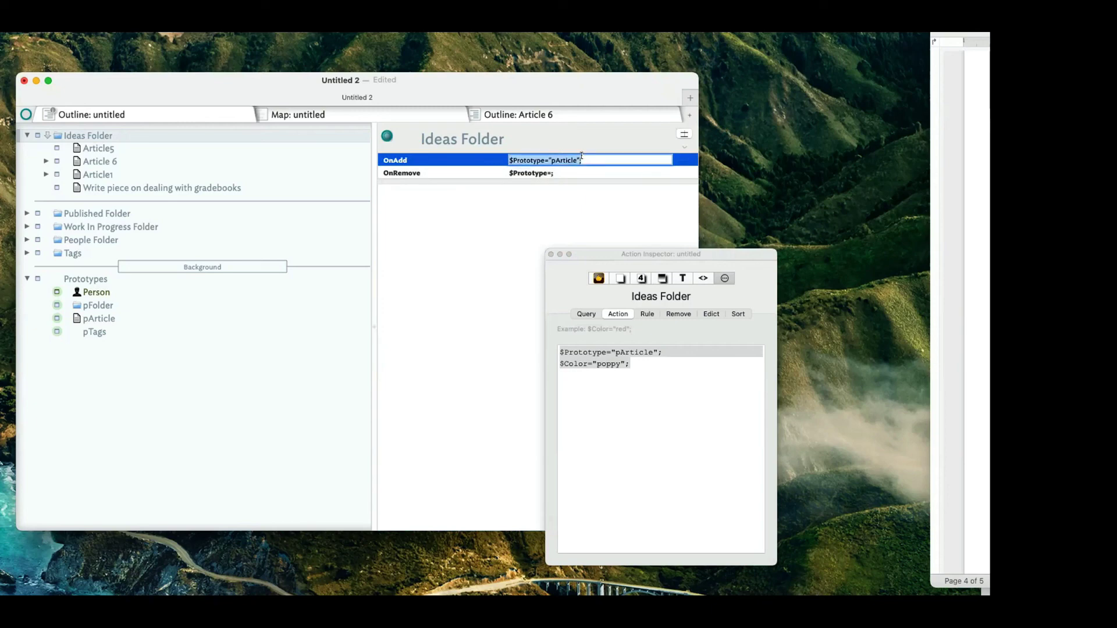
click(509, 207)
key(super+v)
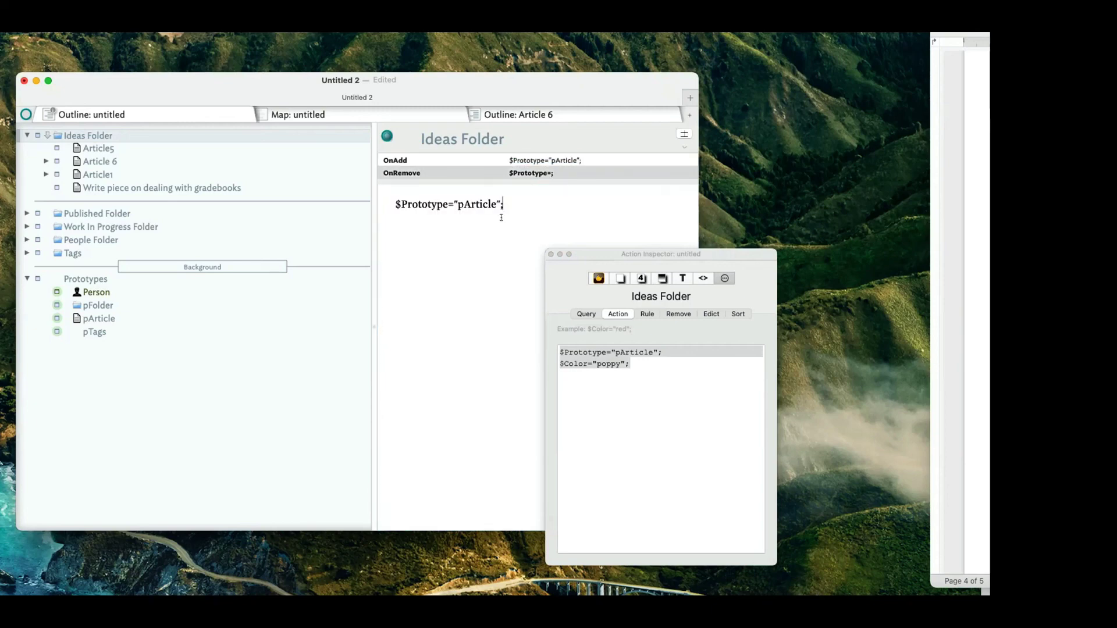
key(super+a)
key(BackSpace)
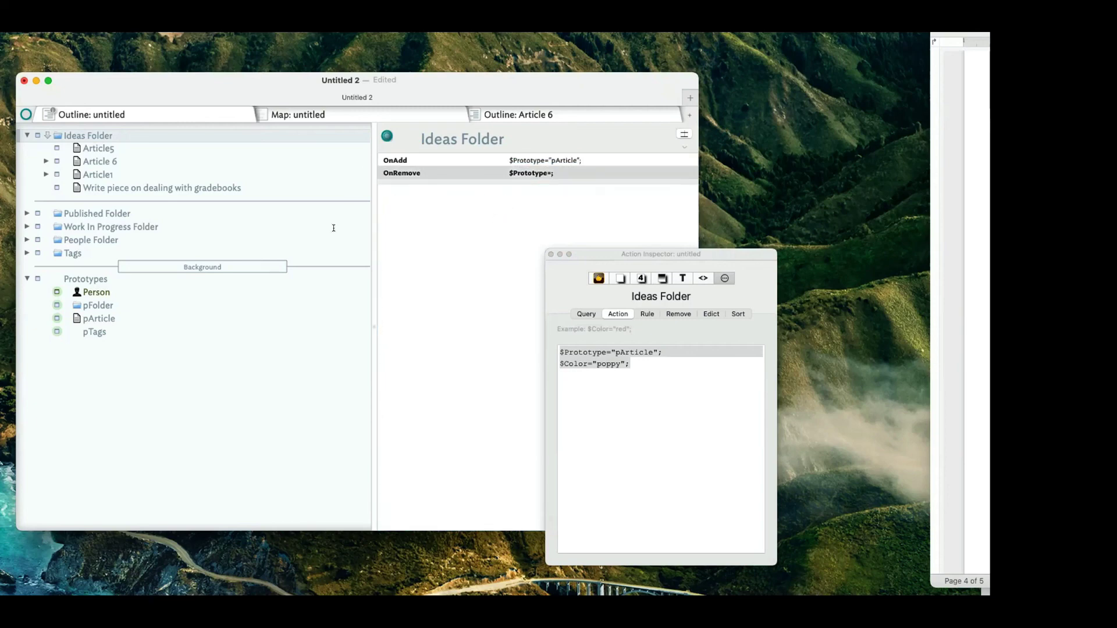
Leave OnAdd unchanged and reselect Ideas Folder to check its saved action code.
click(665, 386)
key(super+a)
click(666, 378)
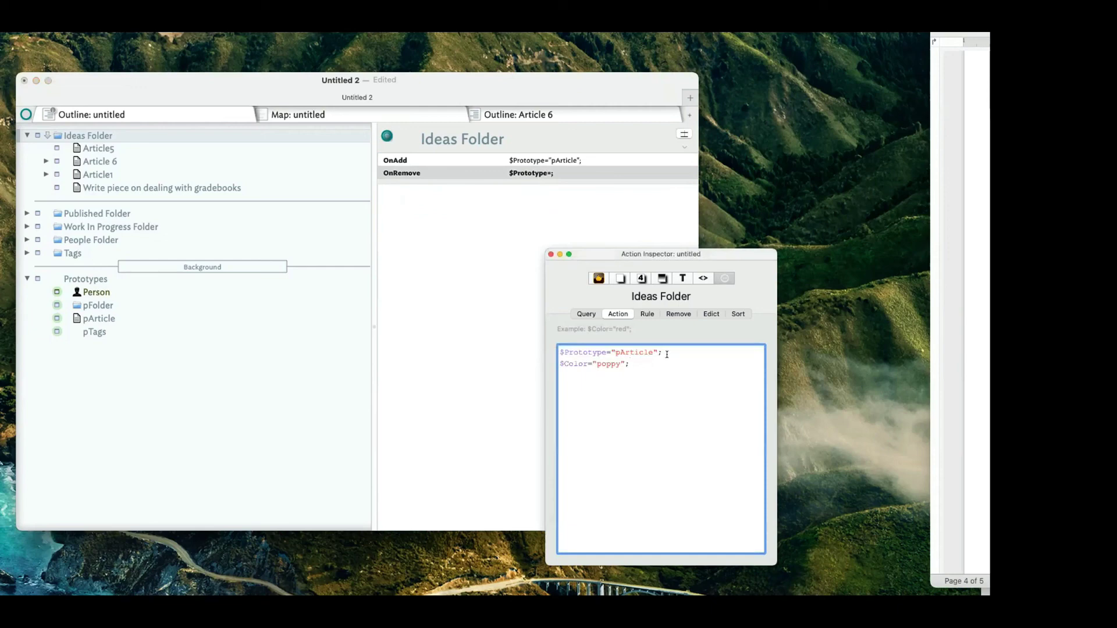
key(super+a)
click(644, 160)
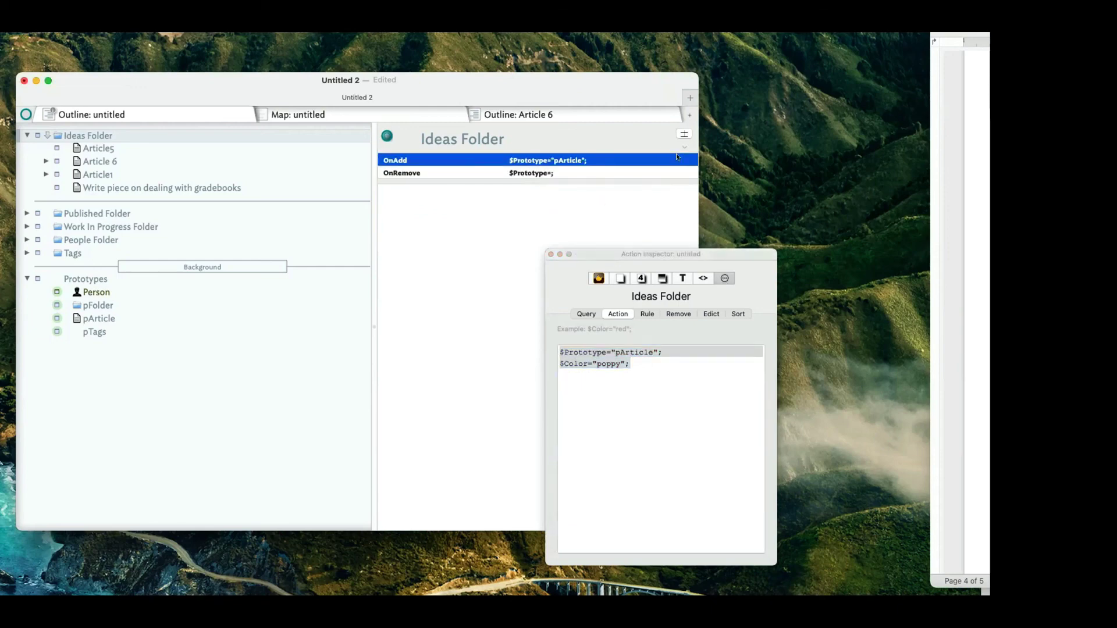
key(Tab)
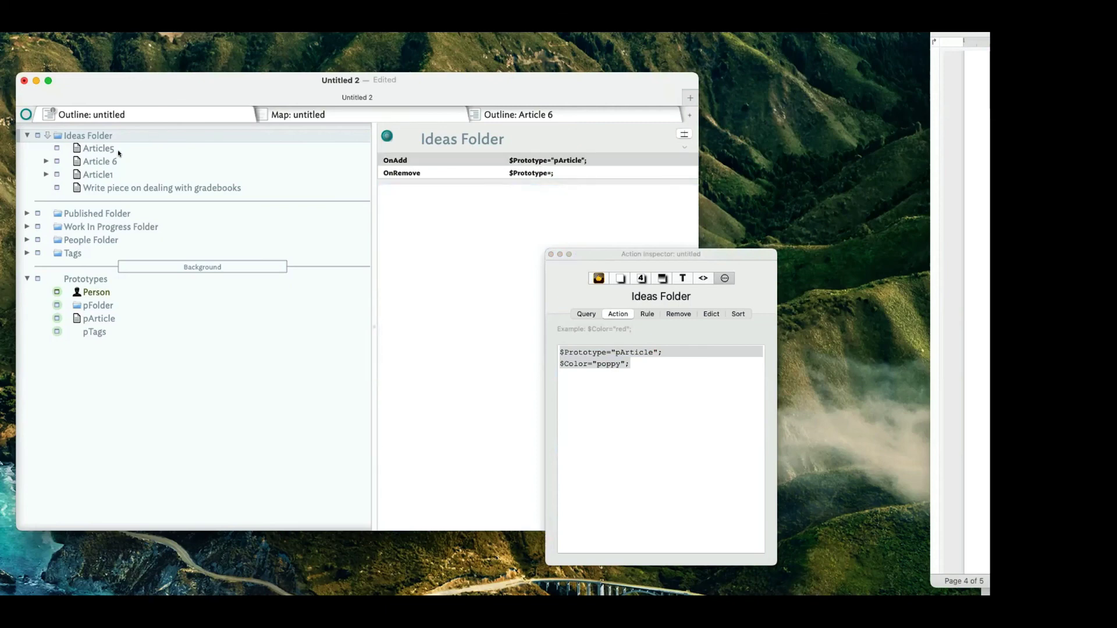
click(118, 149)
click(108, 133)
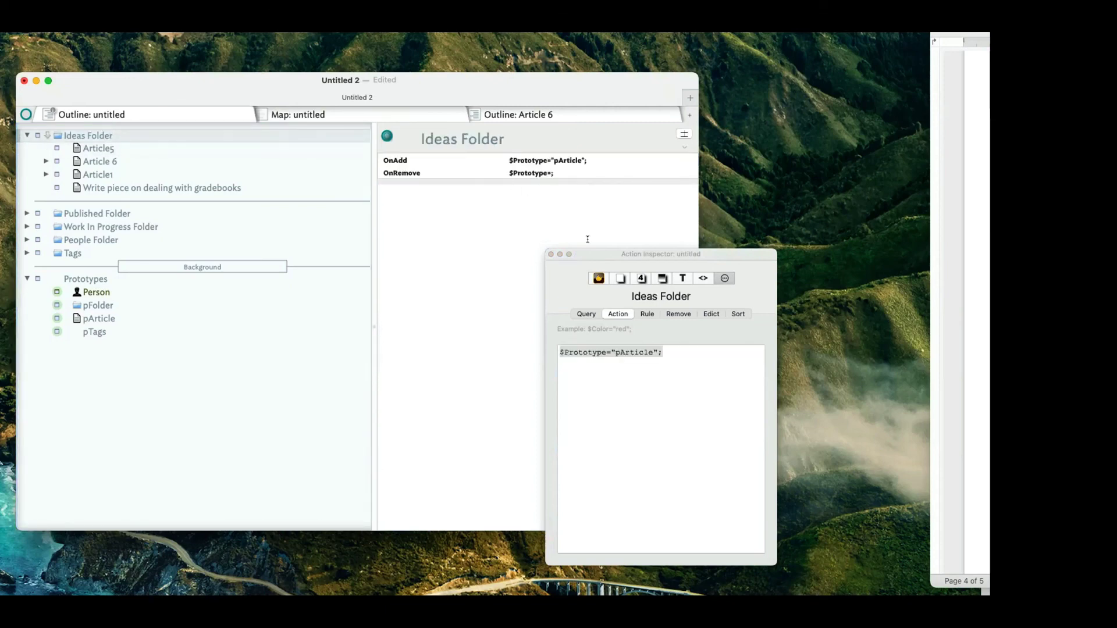
click(702, 356)
Append $Color="Poppy"; to the end of Ideas Folder's OnAdd value.
key(Return)
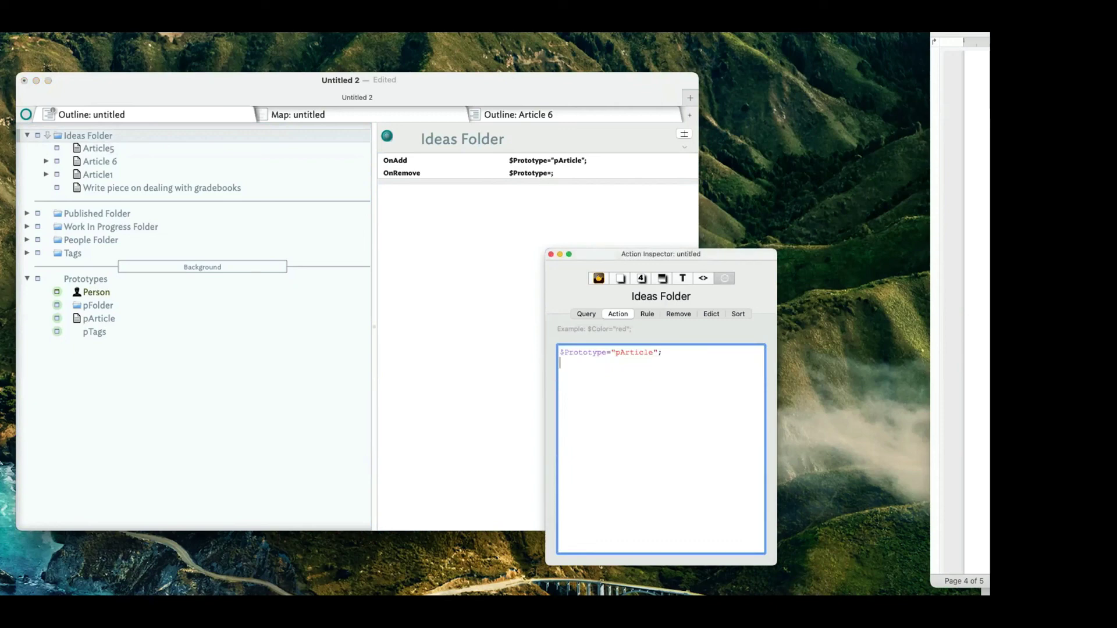
text($Col)
key(BackSpace)
key(BackSpace)
key(BackSpace)
key(BackSpace)
click(627, 164)
click(624, 162)
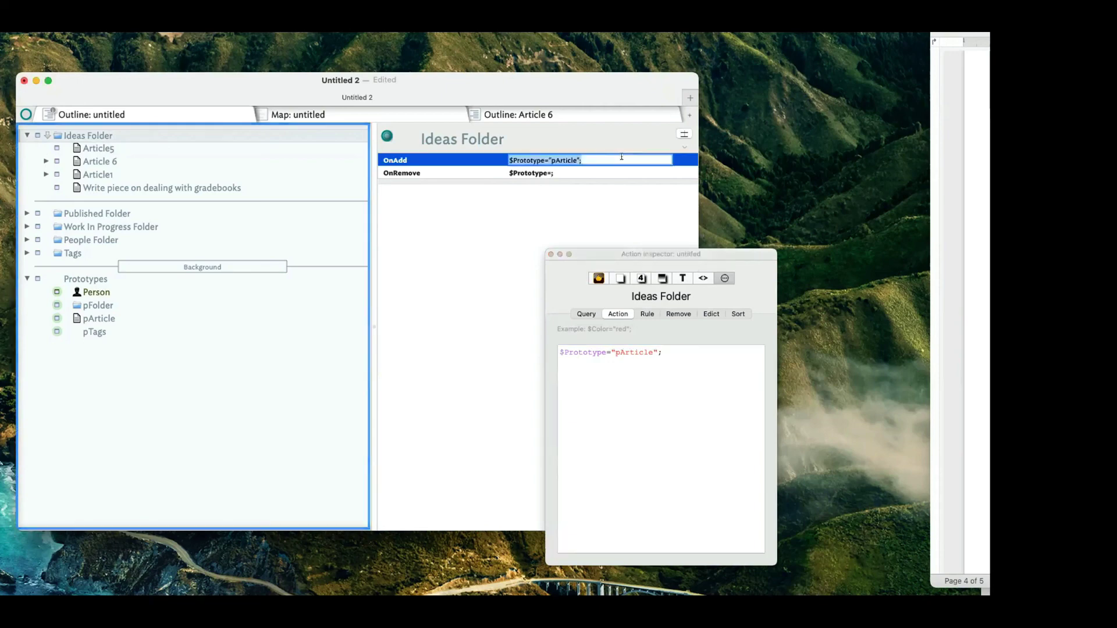
key(Tab)
click(621, 161)
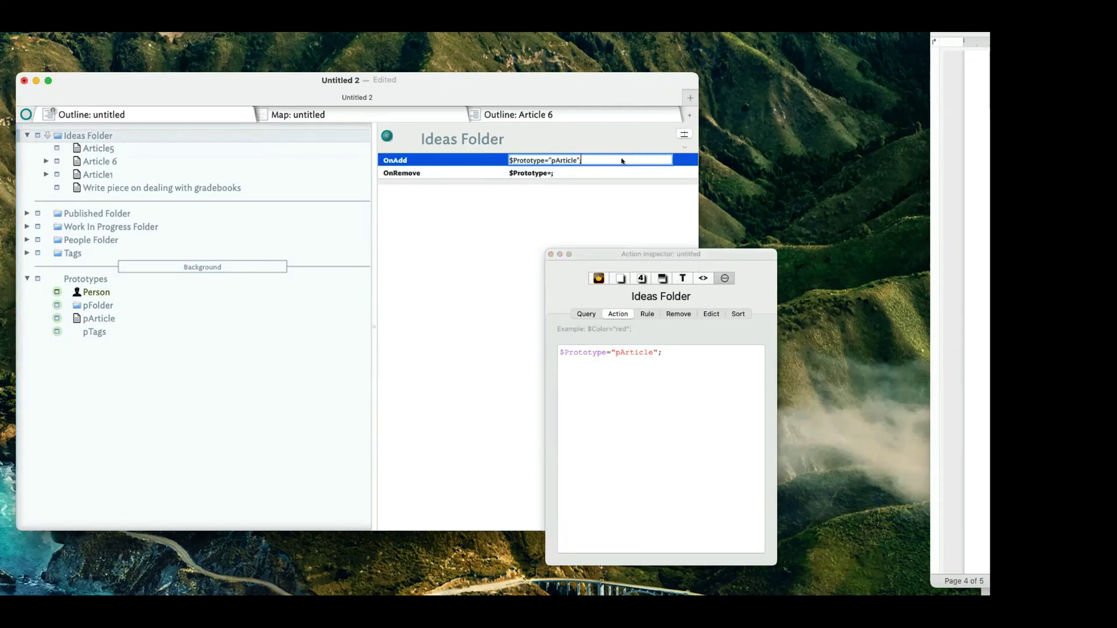
text($Co)
text(lor="P)
text(oppy")
text(;)
key(Tab)
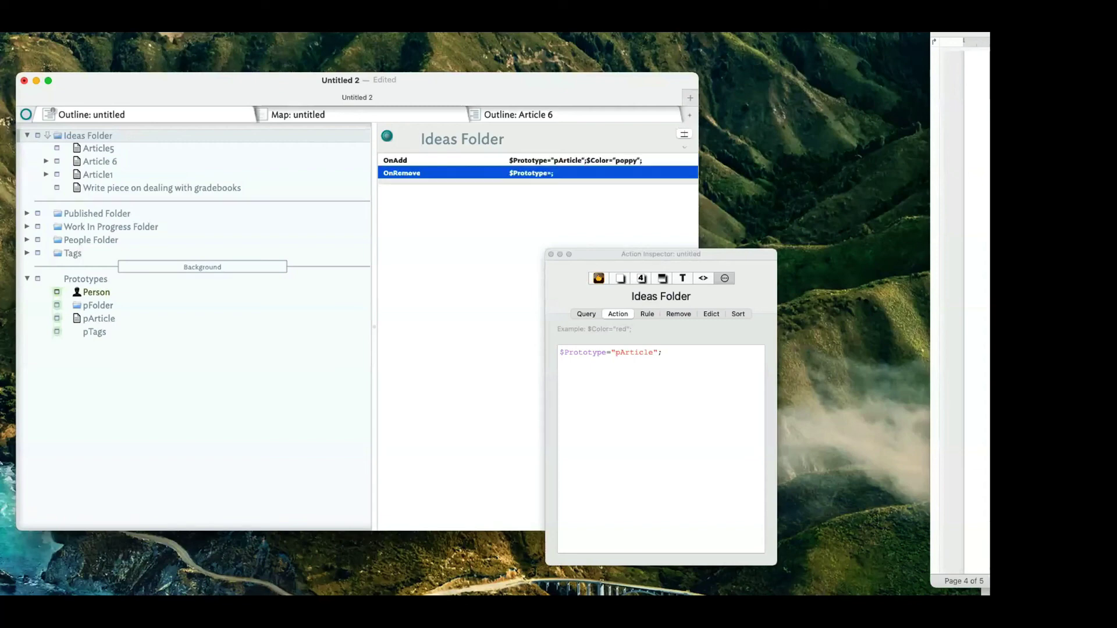
Close the Action Inspector, set OnRemove to $Prototype=;, review OnAdd, and select Article5.
click(551, 254)
click(563, 172)
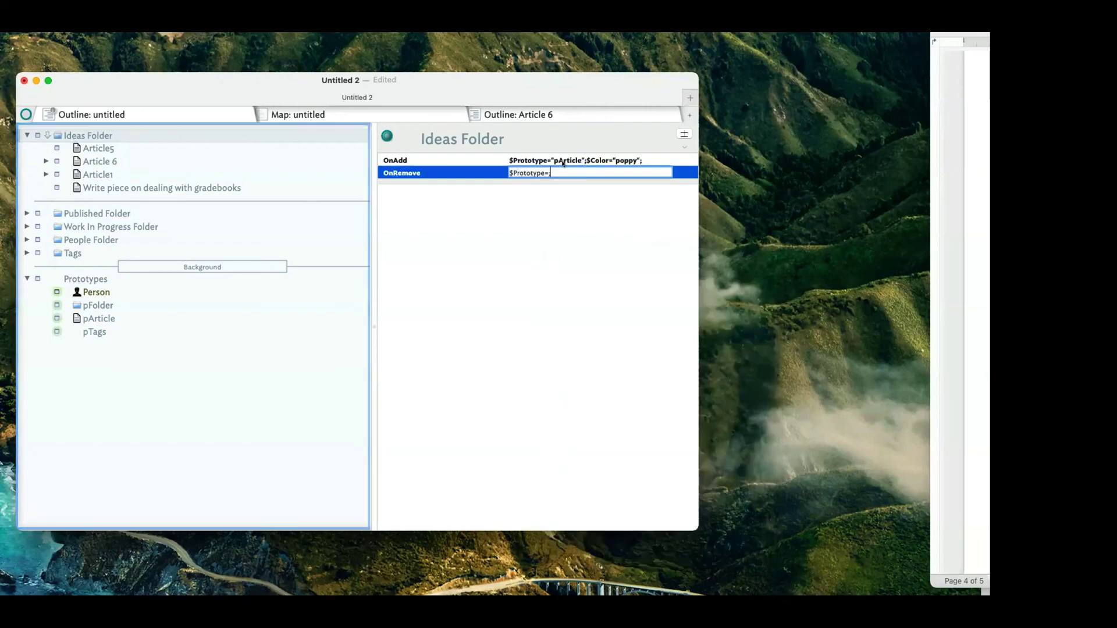
text(;)
click(563, 164)
click(580, 164)
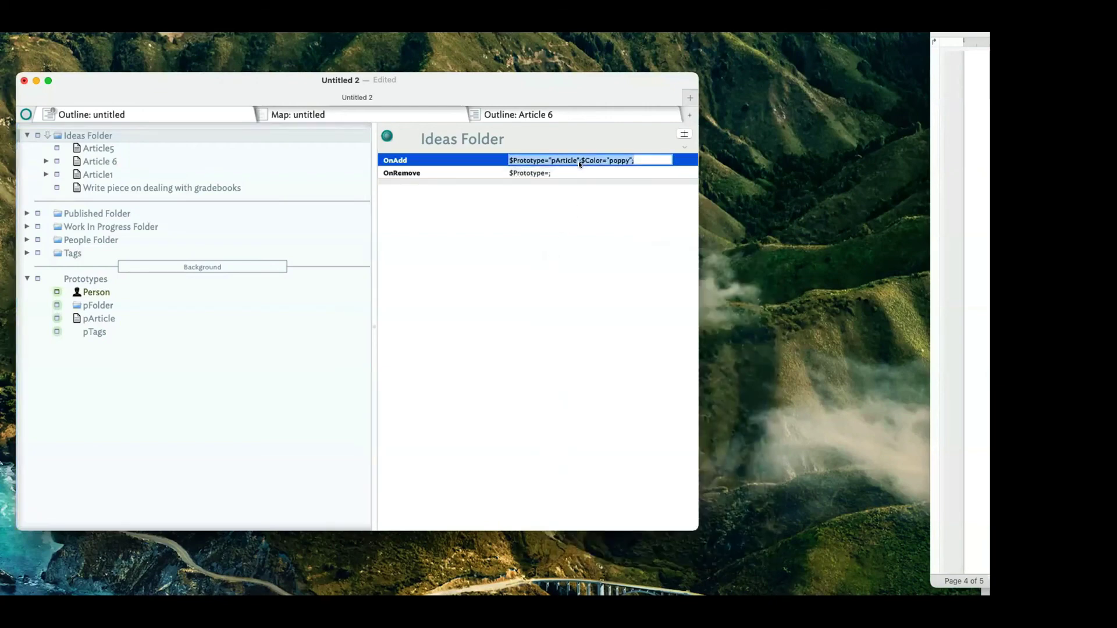
click(562, 163)
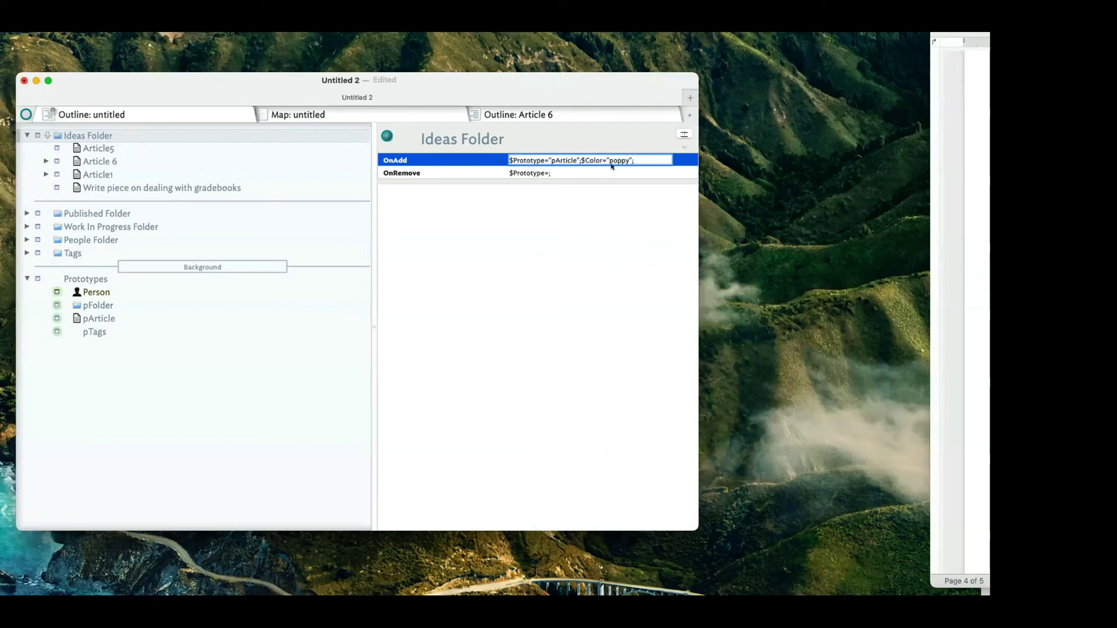
click(197, 147)
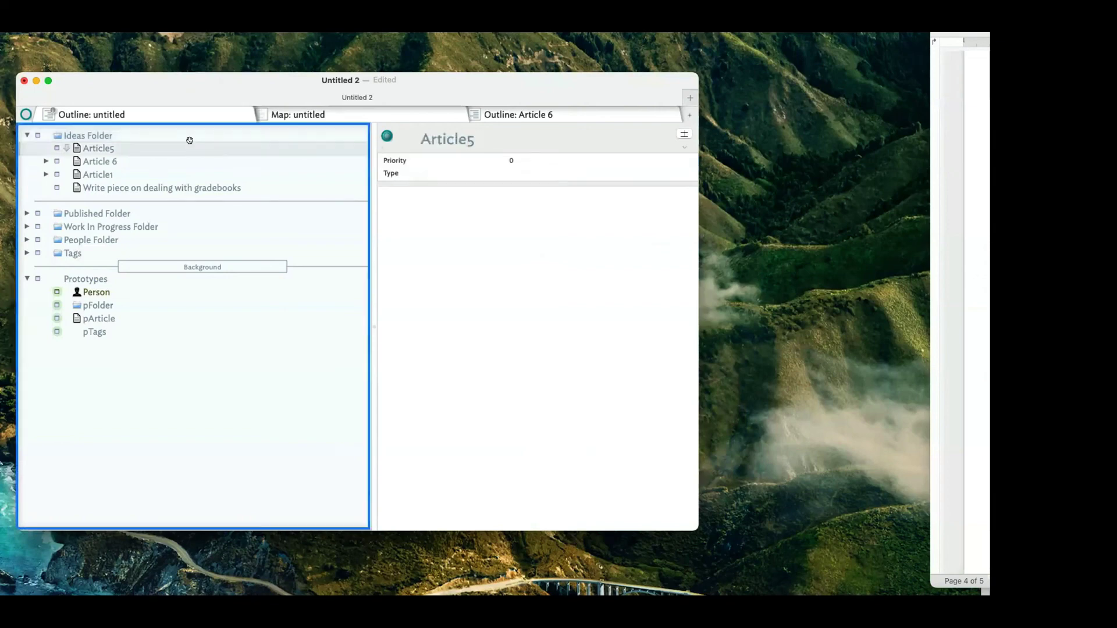
Create a new note named Article 7 directly below Article5.
key(Return)
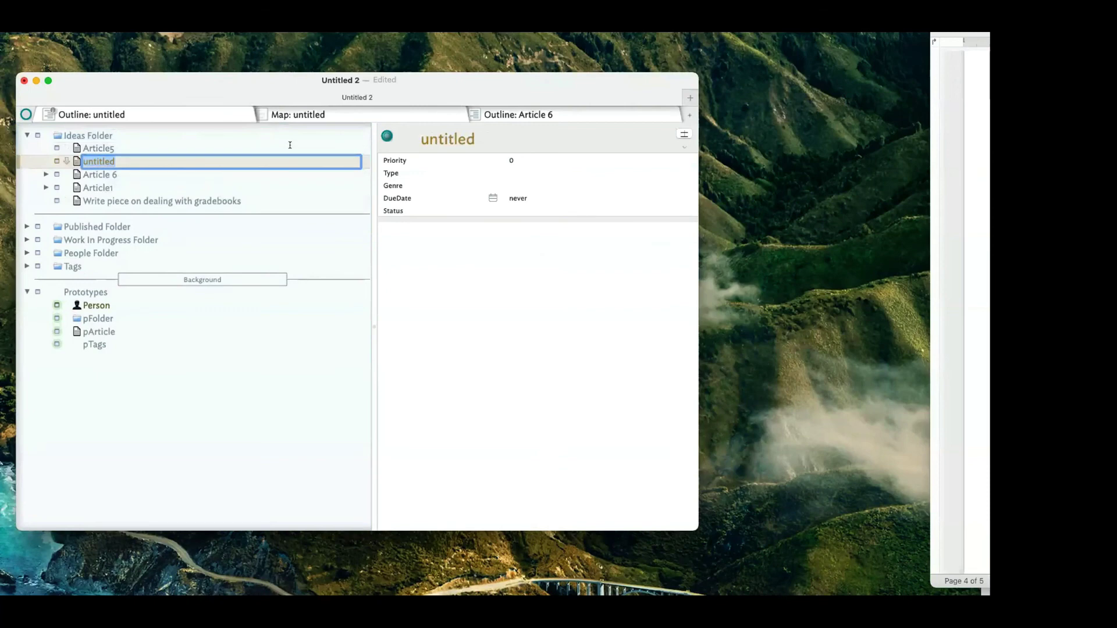
text(Art)
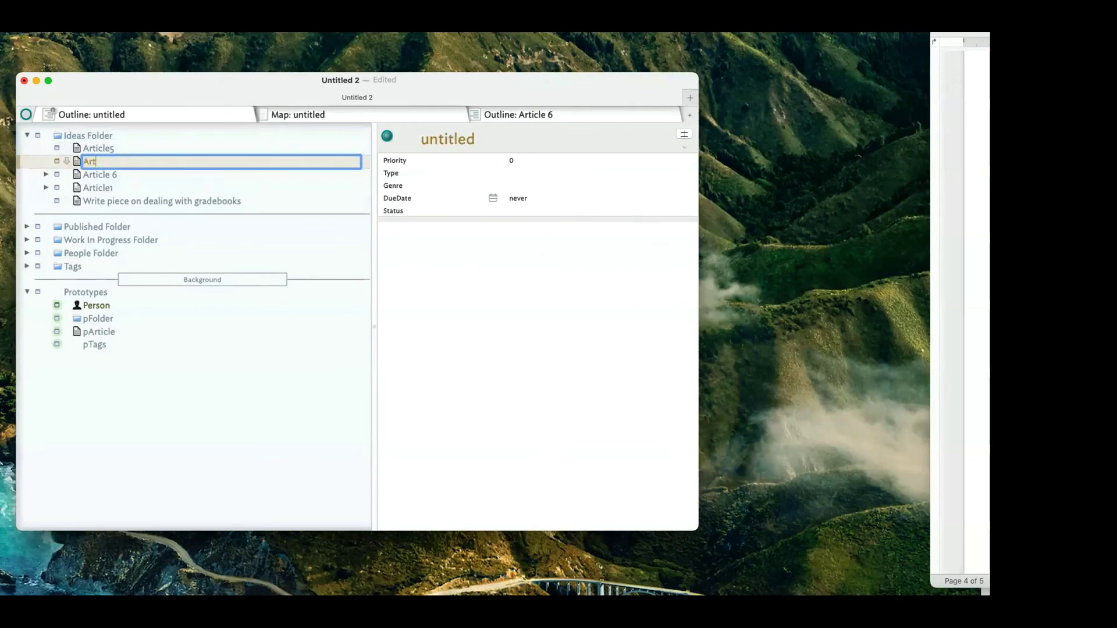
text(icle 7)
key(Return)
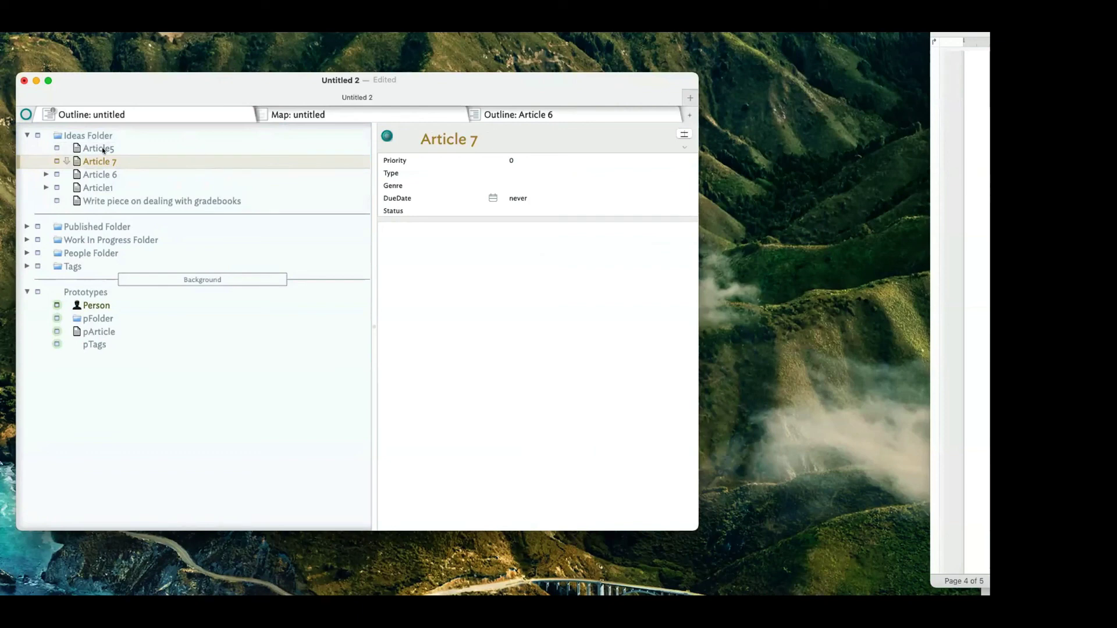
Compare Article 7 with Article 6, then set Article 7's Priority to 0.
click(110, 171)
click(113, 162)
click(511, 162)
text(0)
Select Ideas Folder to show its OnAdd and OnRemove actions.
click(96, 137)
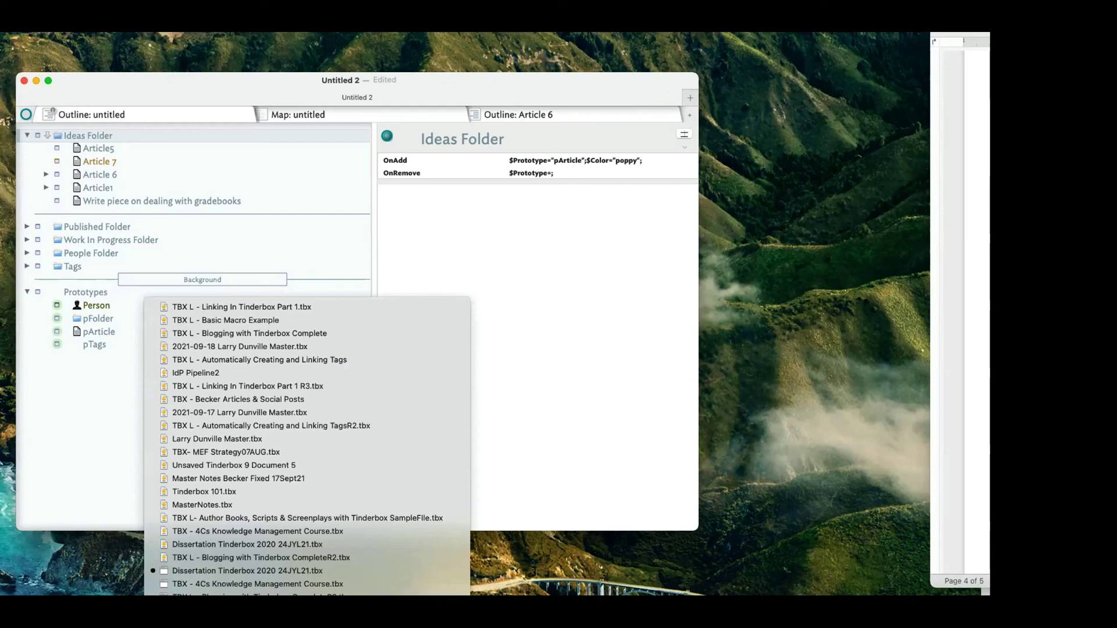
Open the TagsR2 file, delete the gibberish-named note, and view the Tags container's OnAdd action.
click(373, 425)
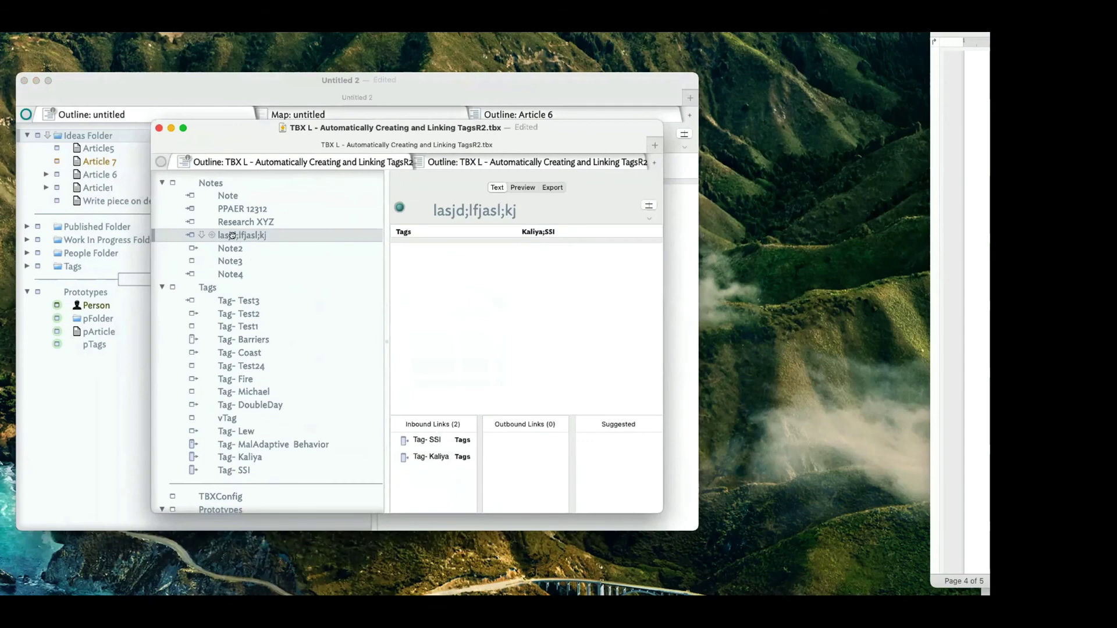
key(Delete)
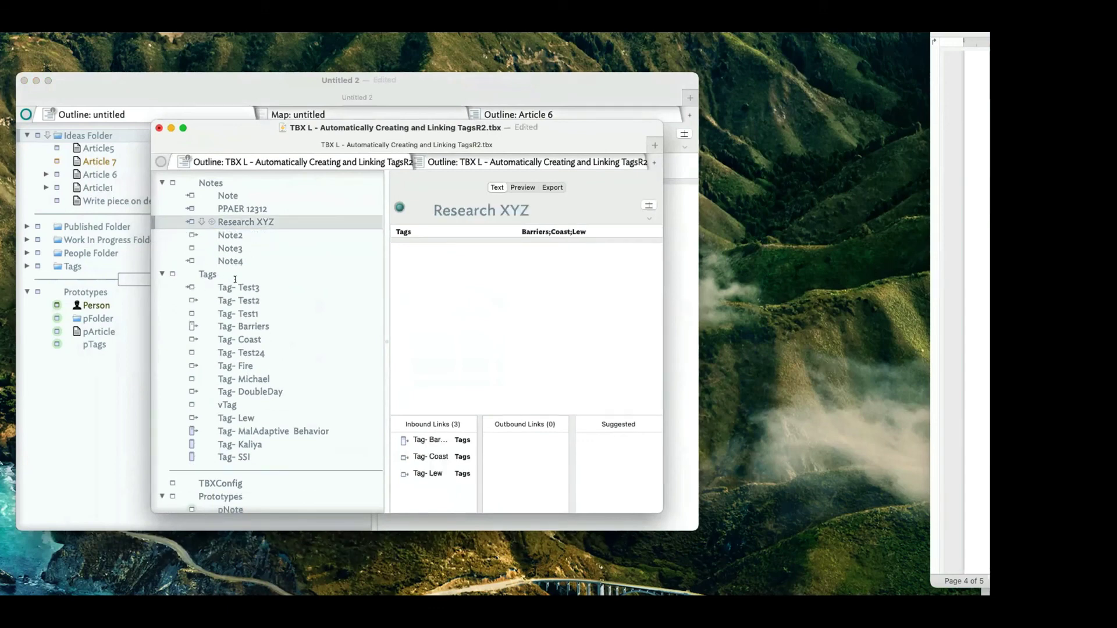
click(236, 277)
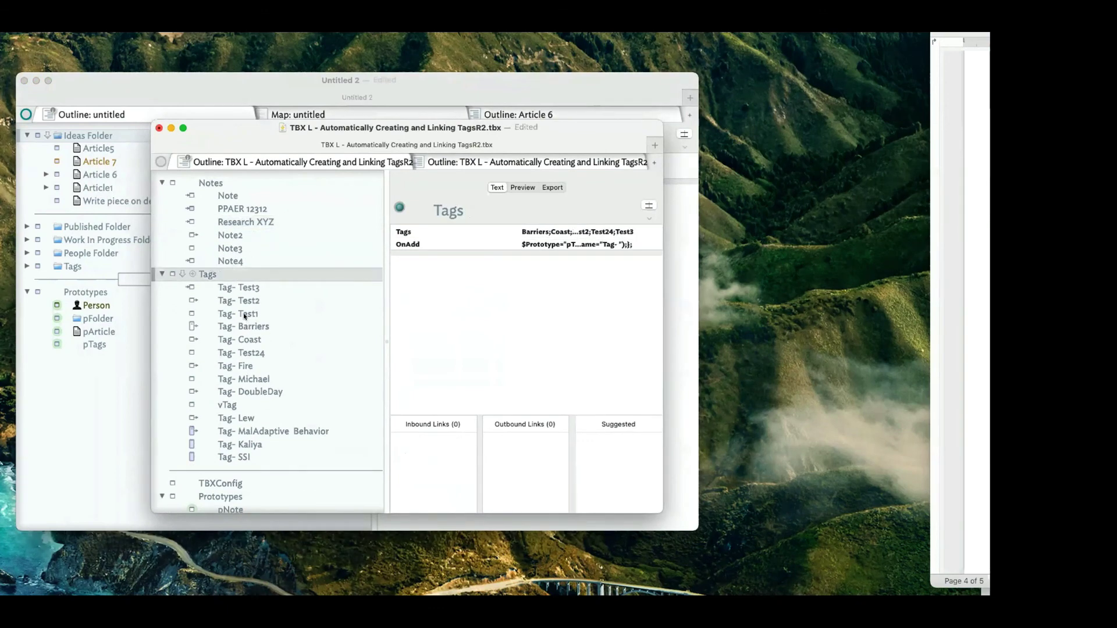
Inspect the Tag- Test2, Tag- Test3 and Tag- Test1 notes and their links.
click(242, 298)
click(247, 289)
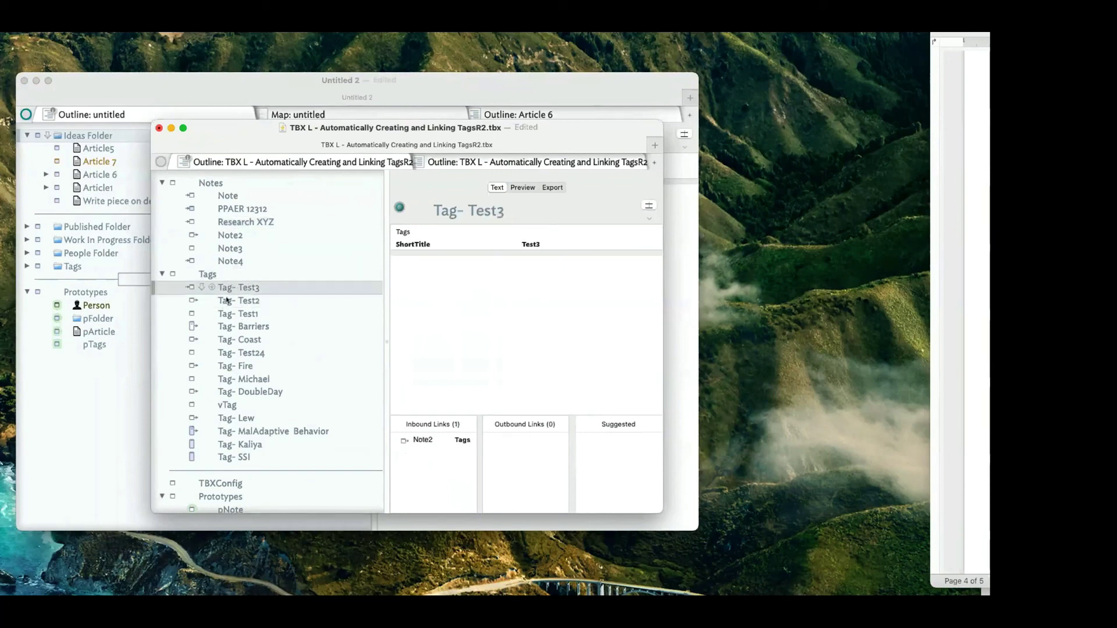
click(246, 312)
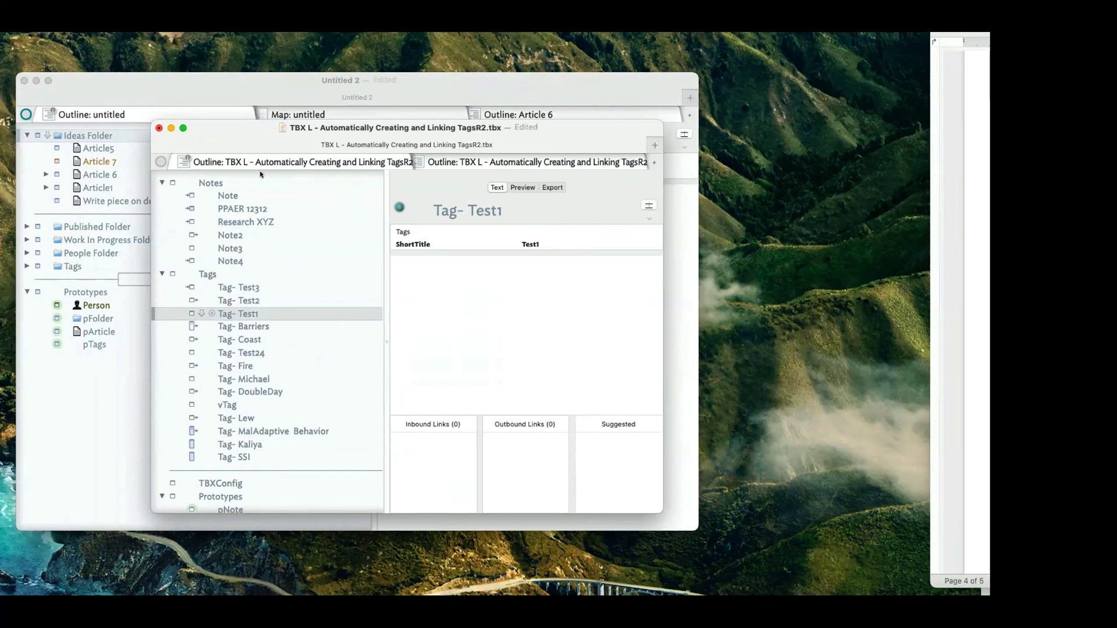
click(239, 195)
Add a note named Article below Note, tagged Curriculum Devlopment;Architect;Dog.
key(Return)
text(Article)
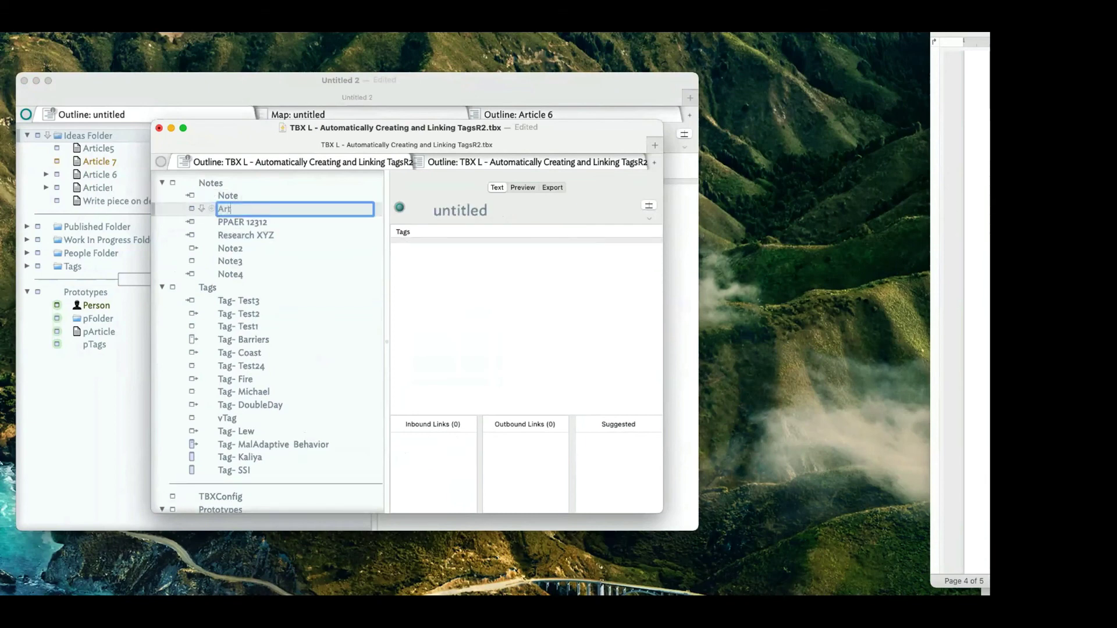
key(Return)
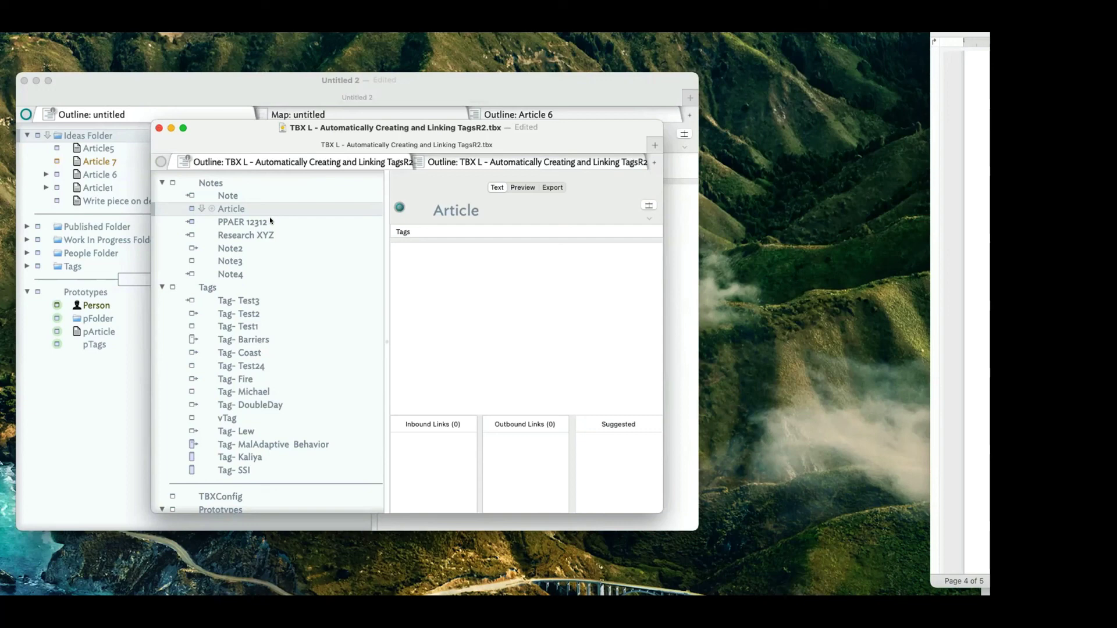
click(531, 231)
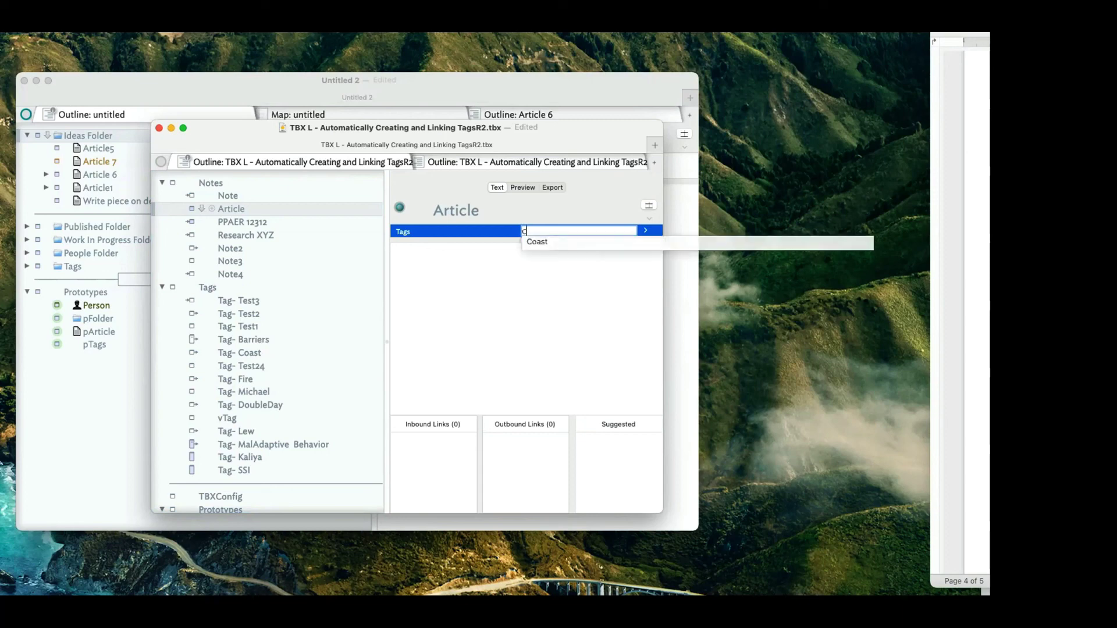
text(Curriculu)
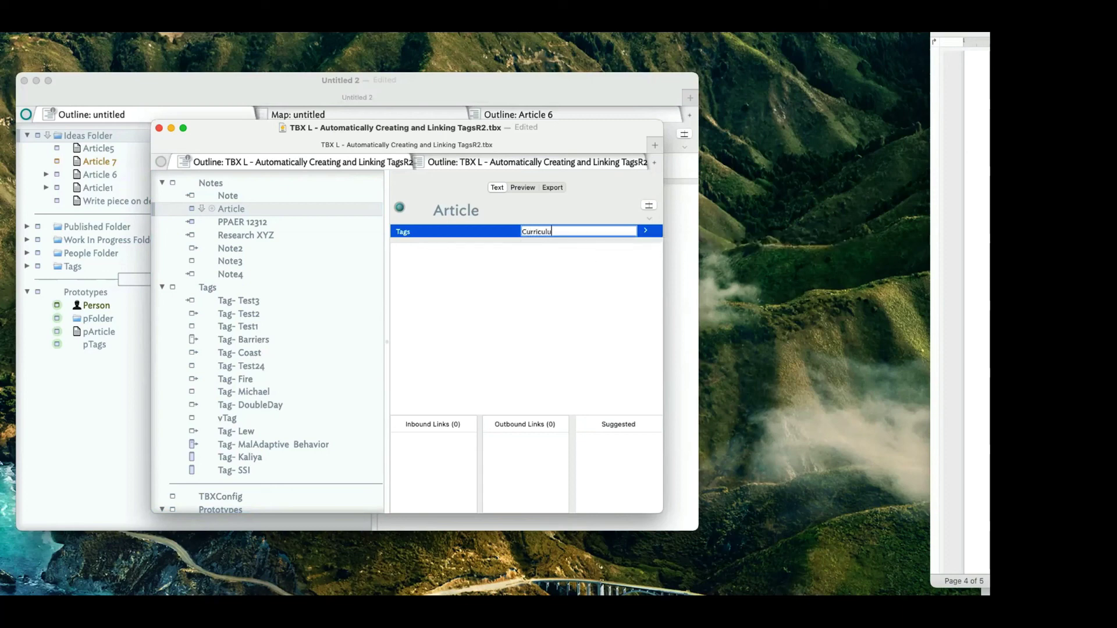
text(m Devlopment;Ar)
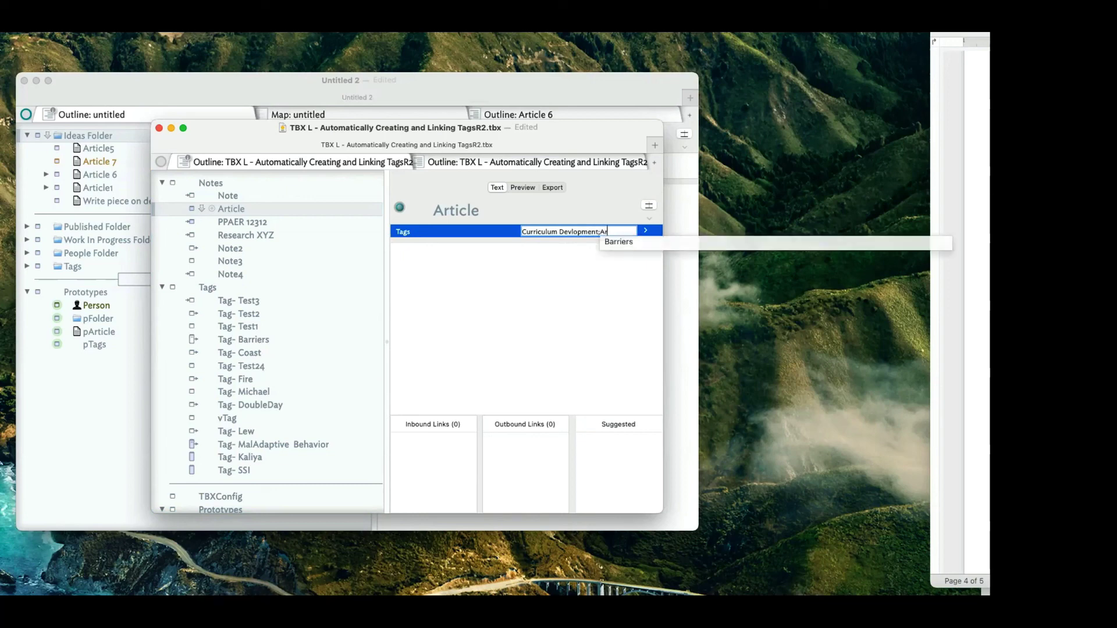
text(chitect;Dog)
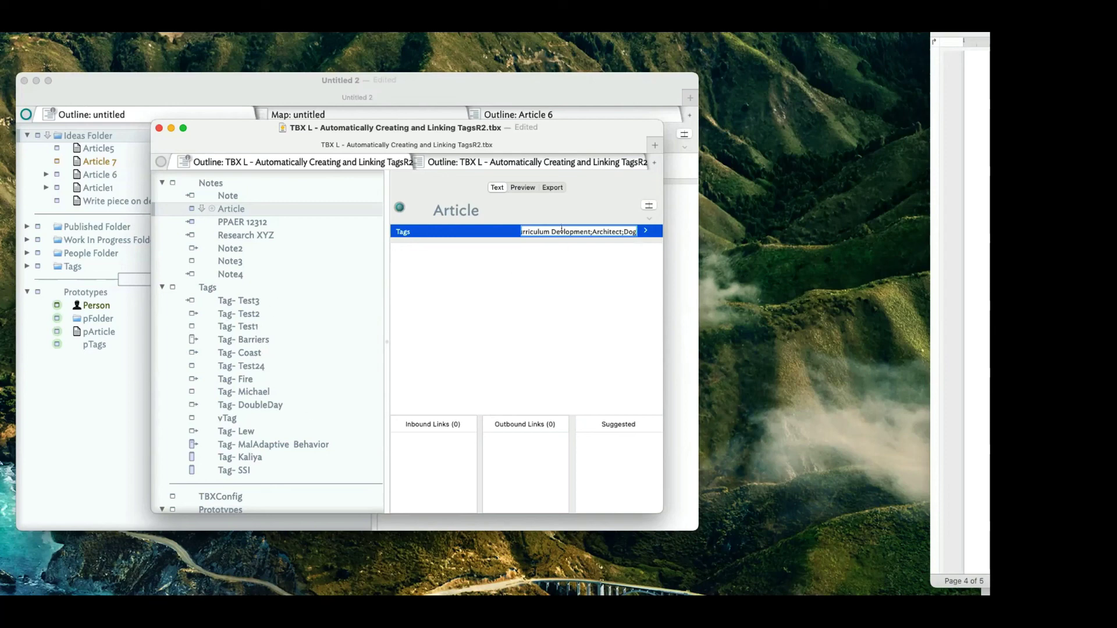
key(Return)
Check Research XYZ, the Tags container, and Article's new inbound tag links.
click(461, 291)
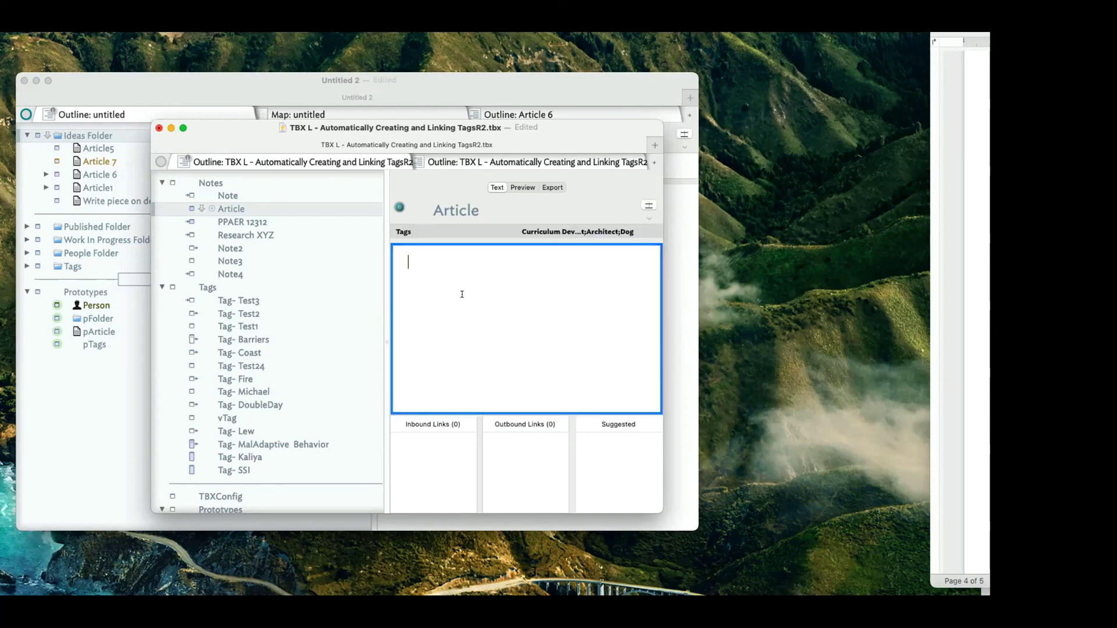
click(210, 183)
click(238, 230)
click(244, 283)
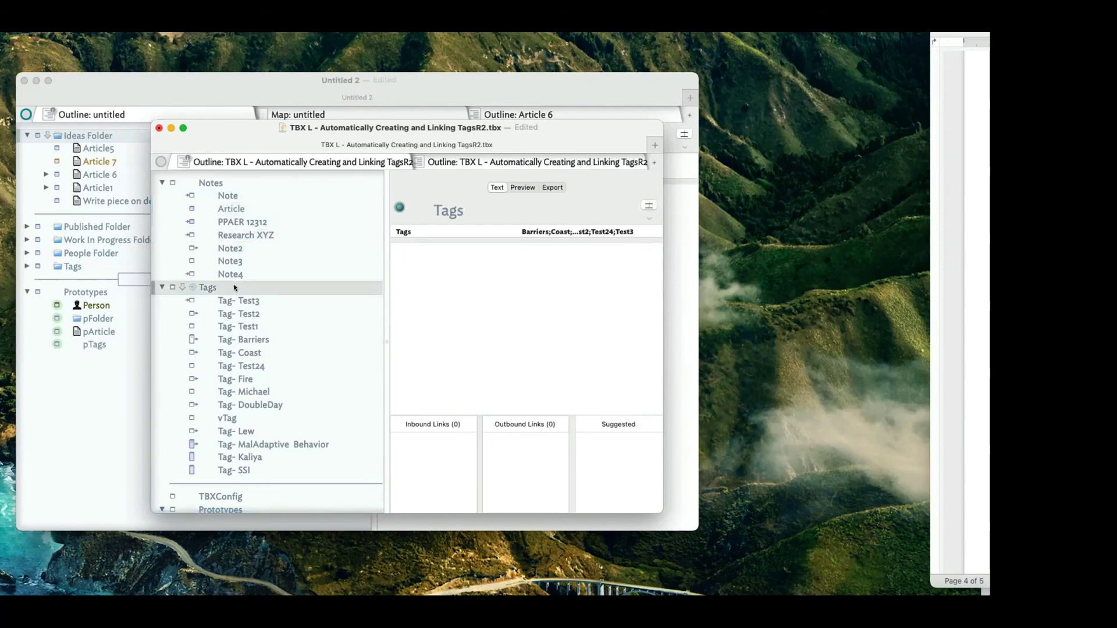
click(235, 208)
scroll(320, 390, down, 3)
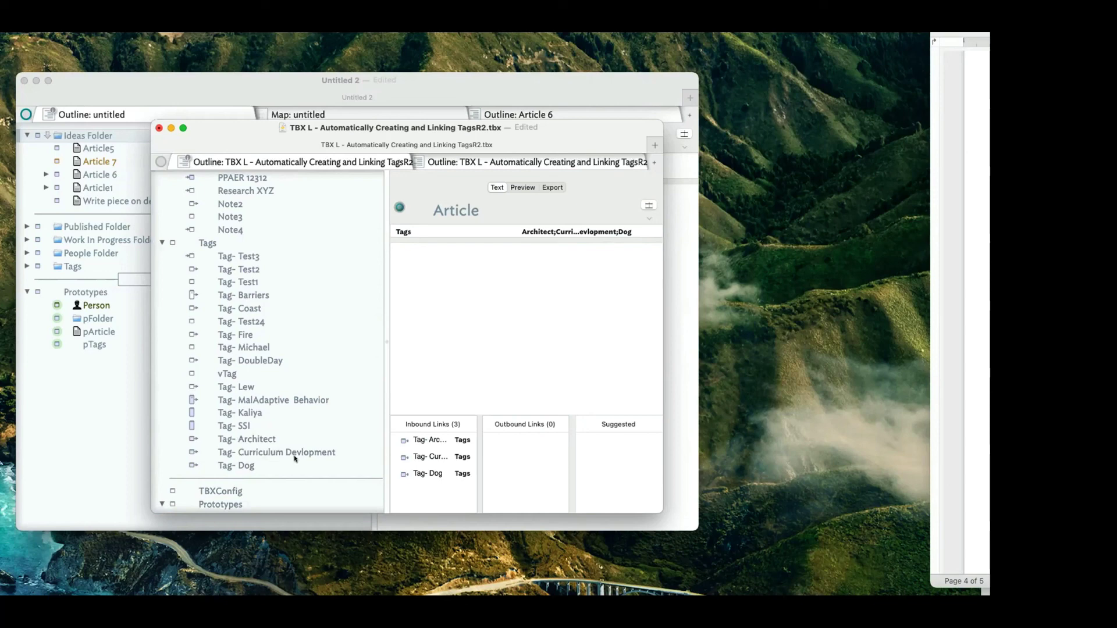
Write 'The dog is my best friend.' as Article's note text.
click(529, 304)
text(The c)
text(og is my best )
text(frein)
key(BackSpace)
key(BackSpace)
key(BackSpace)
text(i)
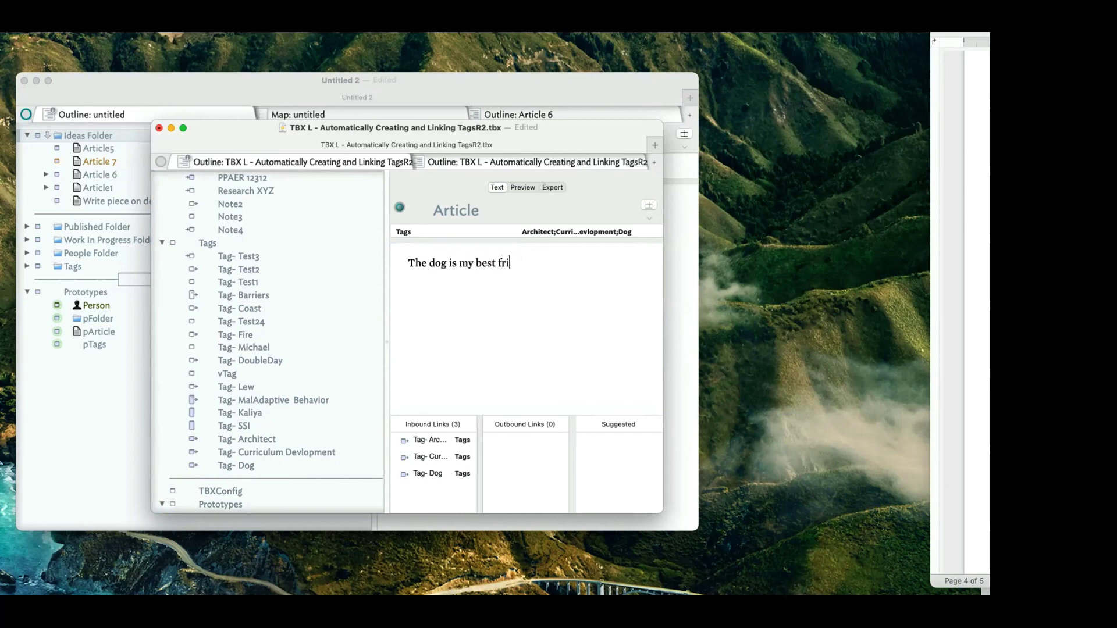
text(end.)
key(Return)
Type placeholder text 'Asdfasfd' into the Tag- Curriculum Devlopment note.
click(280, 437)
click(504, 344)
click(281, 452)
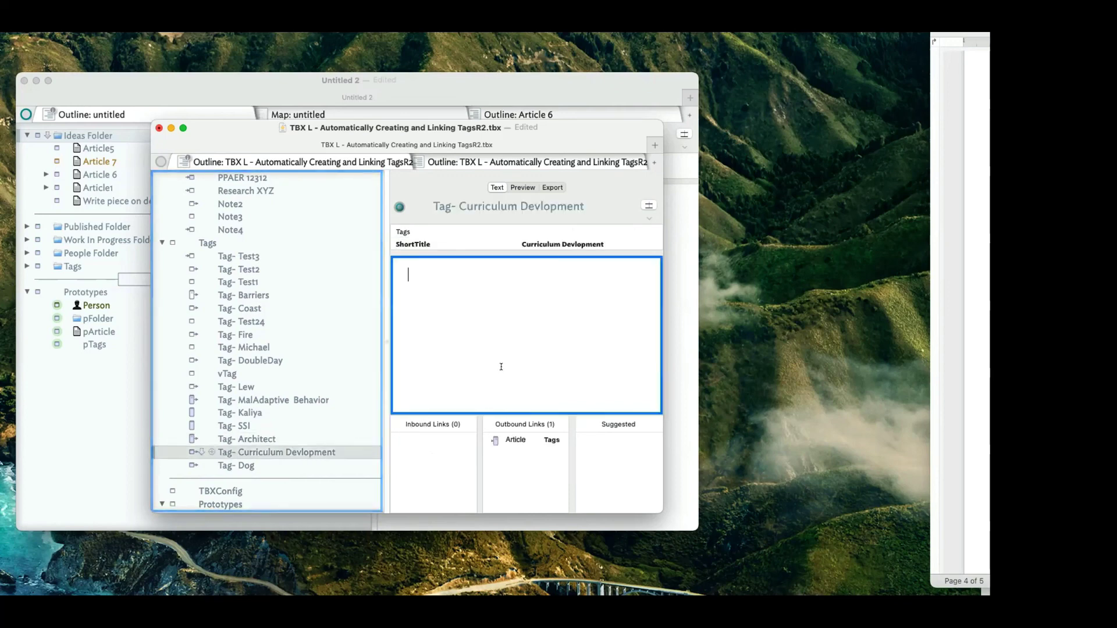
text(Asdfasfd)
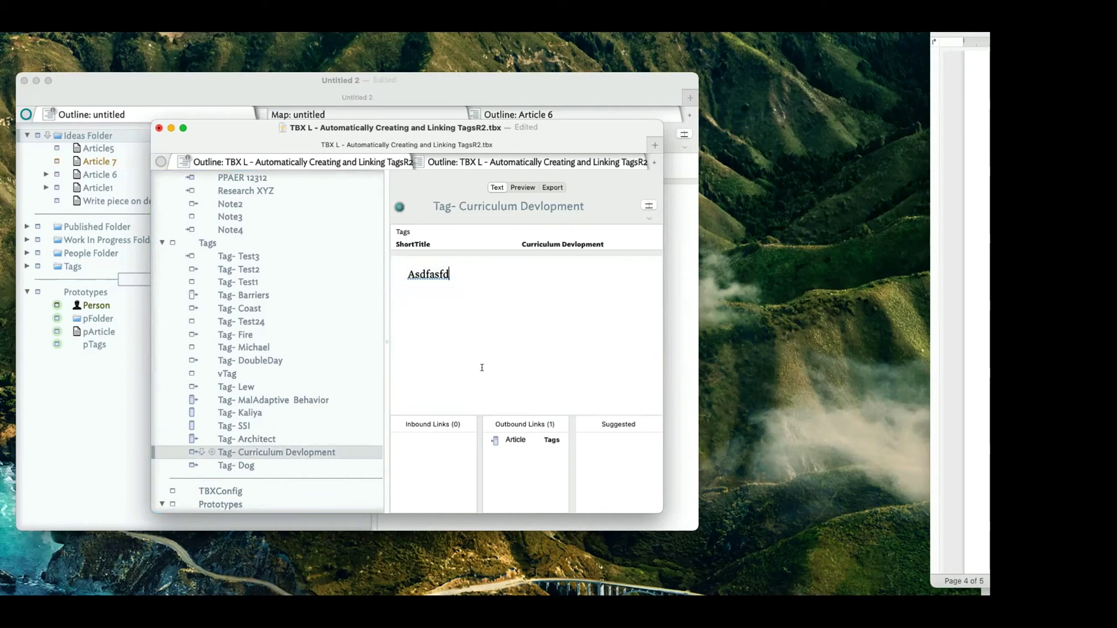
scroll(268, 349, up, 3)
From Article, browse the linked Tag- Dog and Tag- Curriculum Devlopment notes.
click(233, 209)
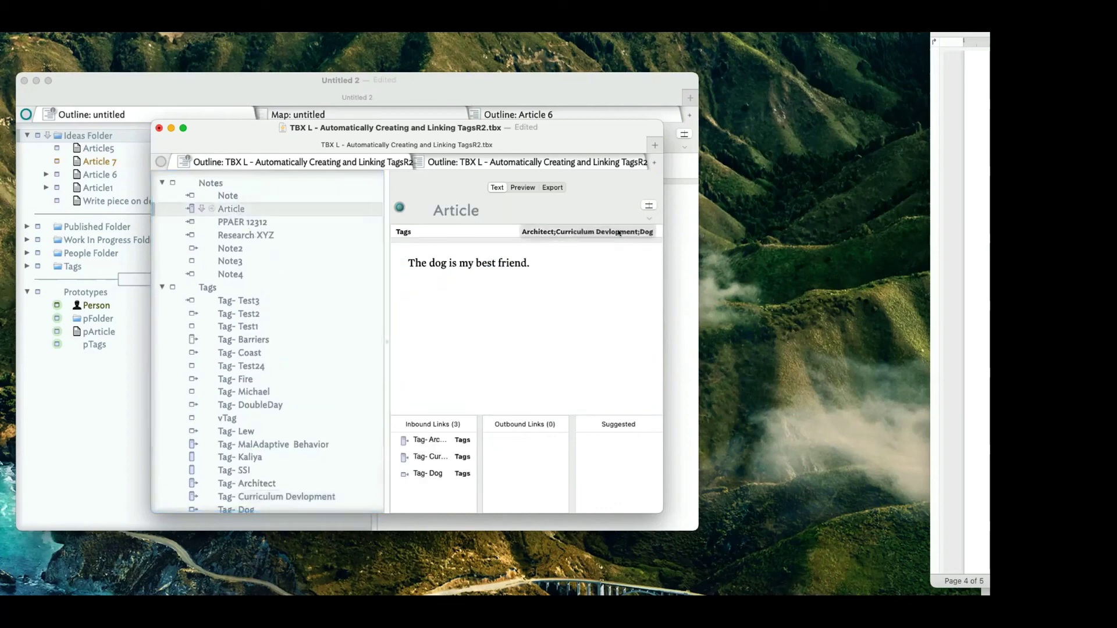
scroll(319, 441, down, 2)
click(271, 465)
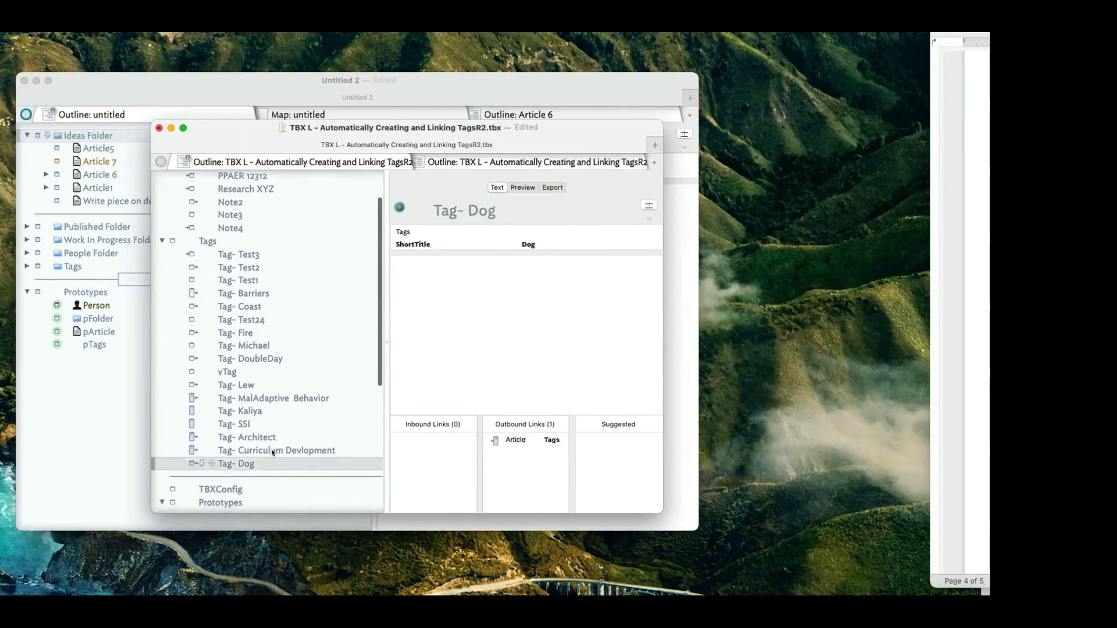
click(269, 450)
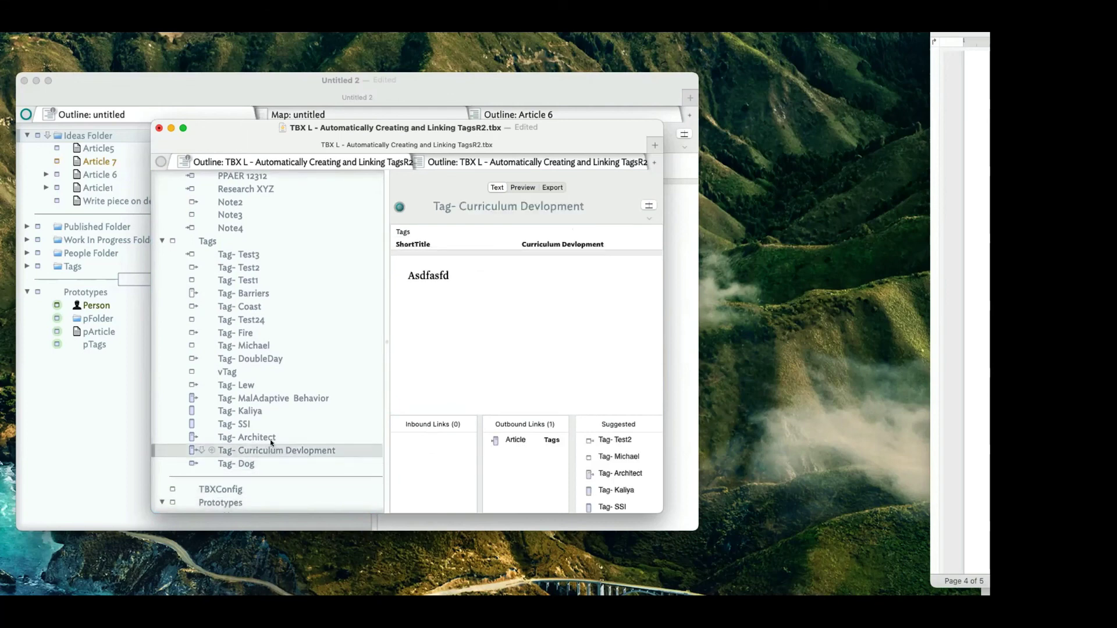
scroll(269, 436, up, 3)
scroll(270, 285, up, 1)
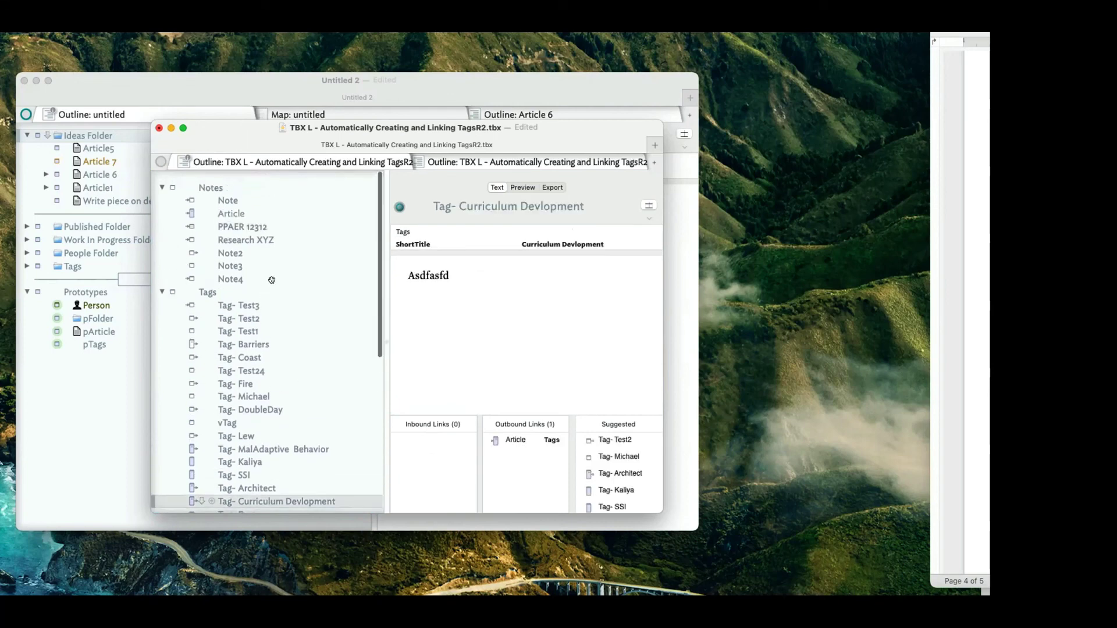
click(274, 209)
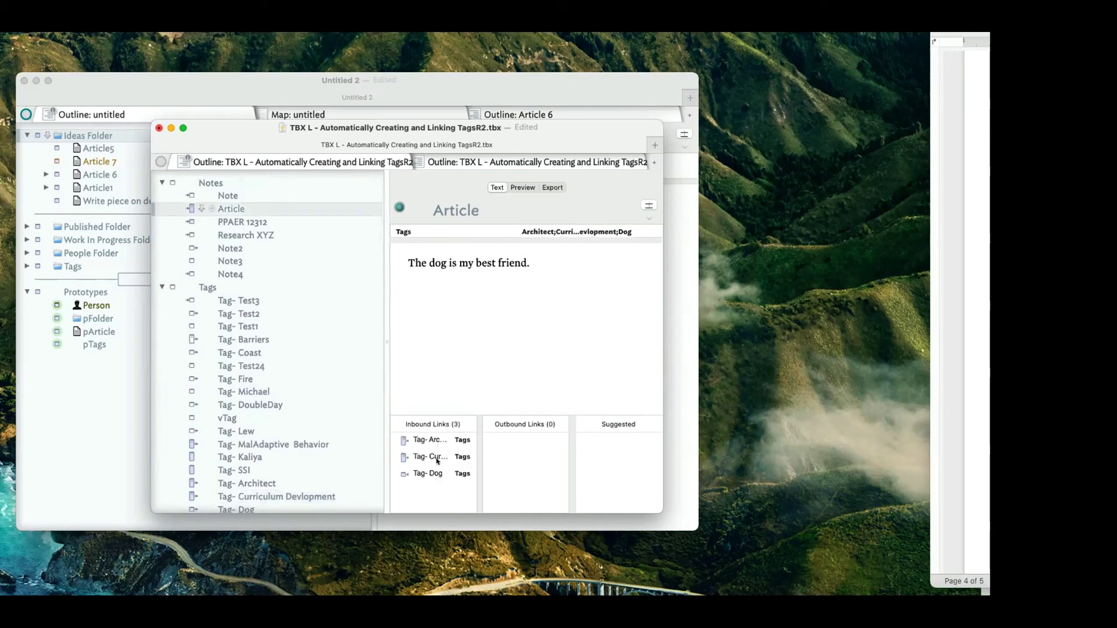
Write 'Dog is my best friend.' in Tag- Dog and preview it from Article.
click(421, 474)
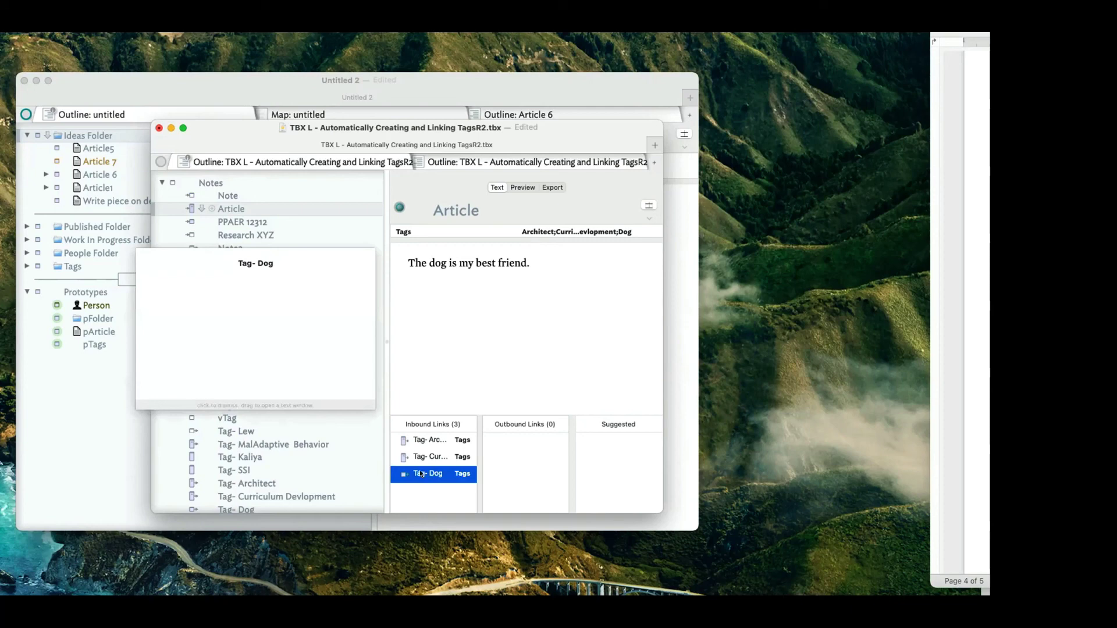
click(448, 474)
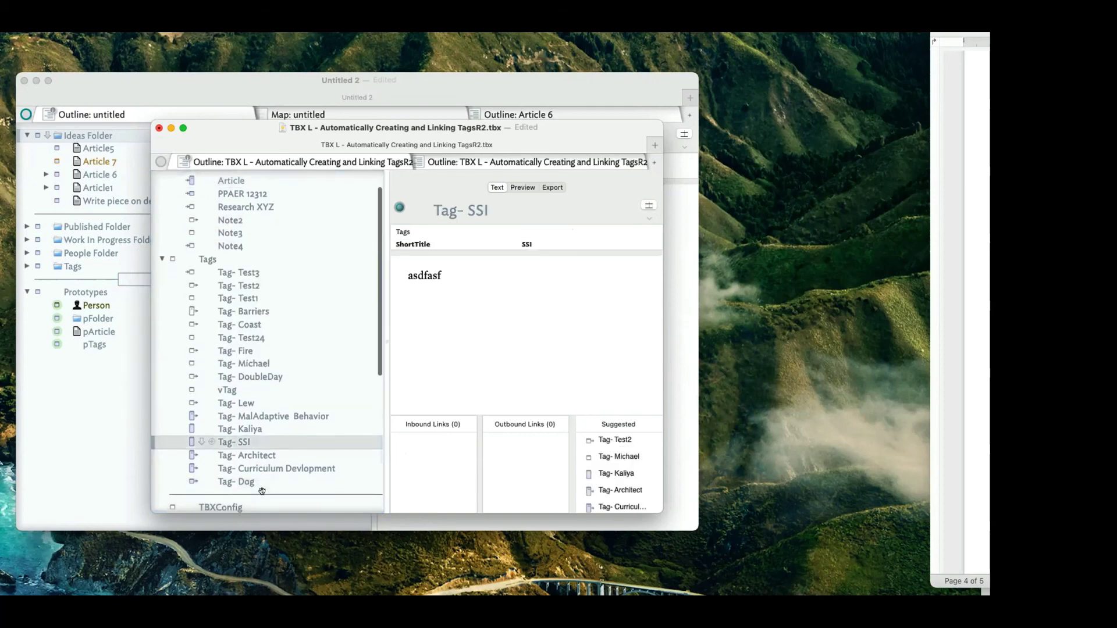
click(558, 319)
text(D)
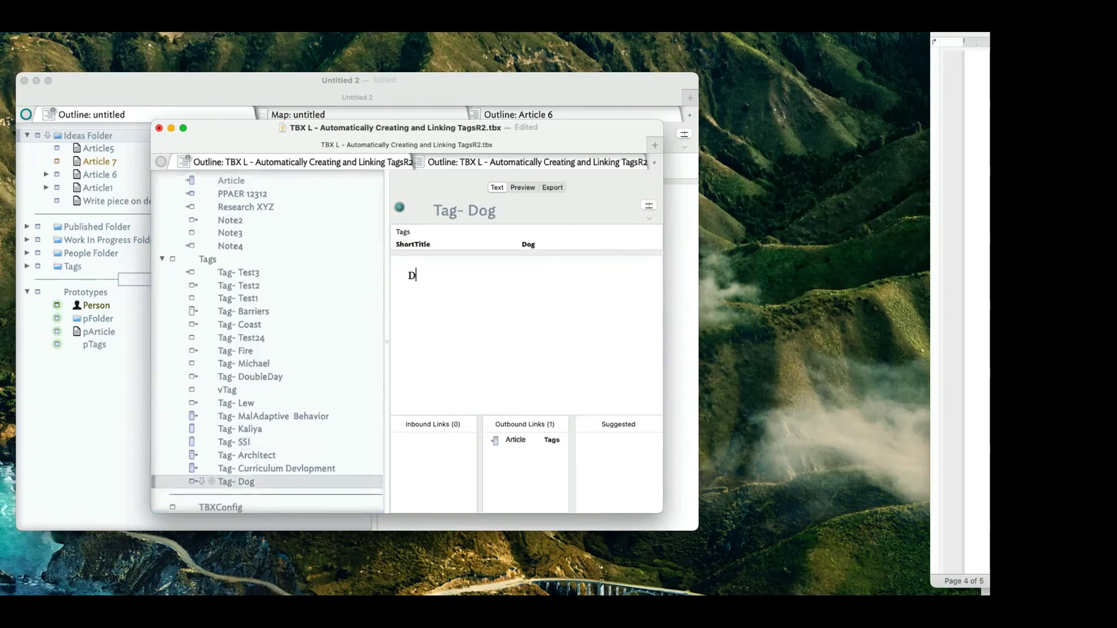
text(og its a)
key(BackSpace)
key(BackSpace)
key(BackSpace)
key(BackSpace)
key(BackSpace)
key(BackSpace)
text(is my best friend.)
key(Return)
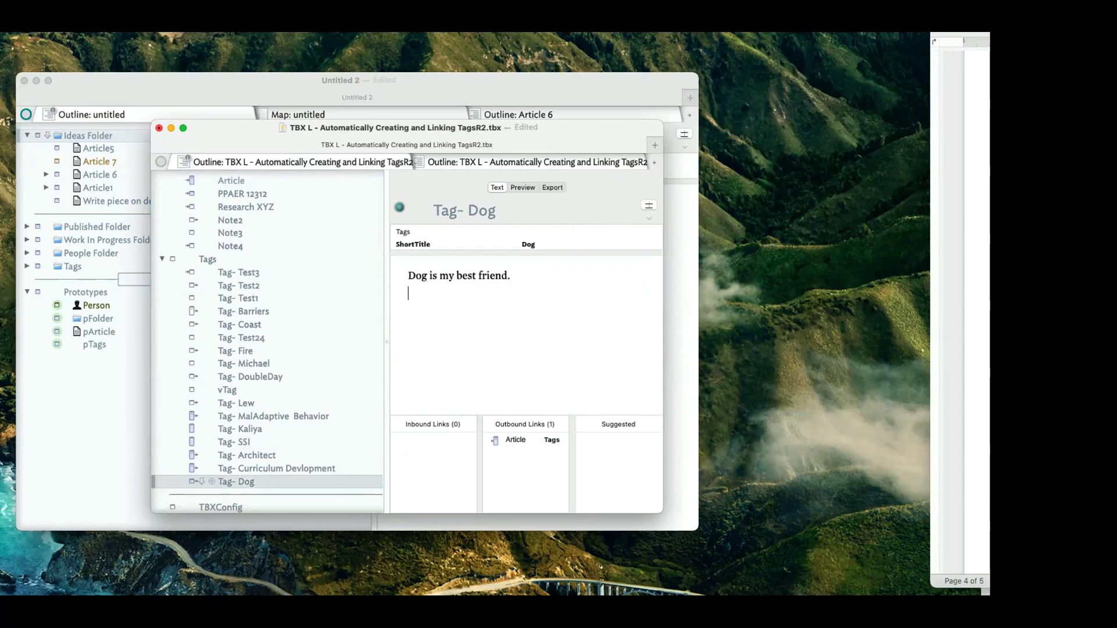
click(265, 181)
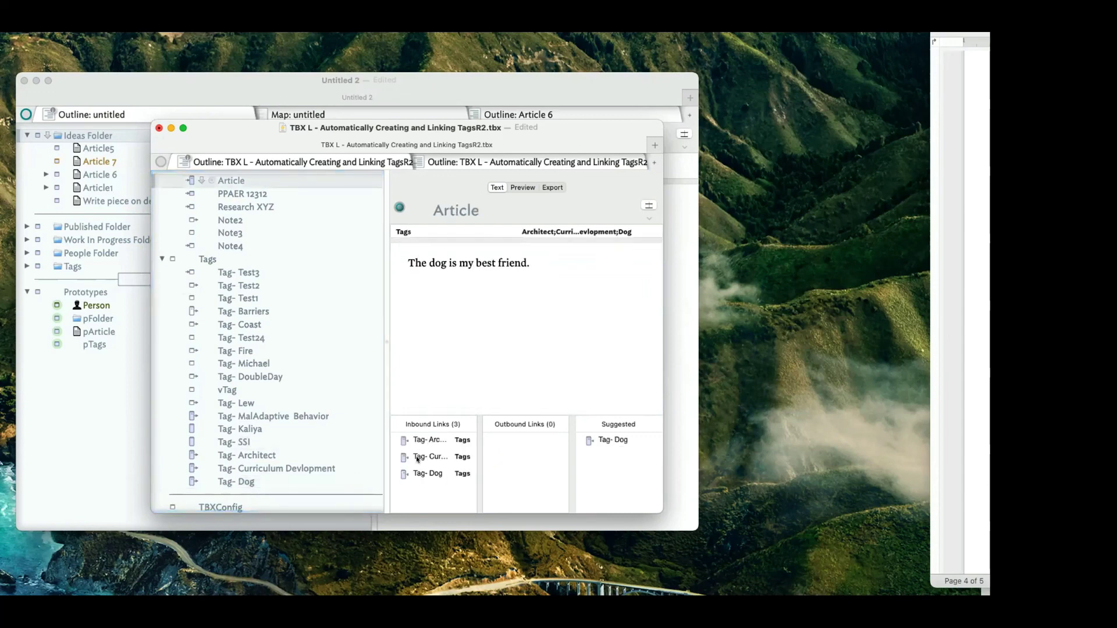
click(443, 473)
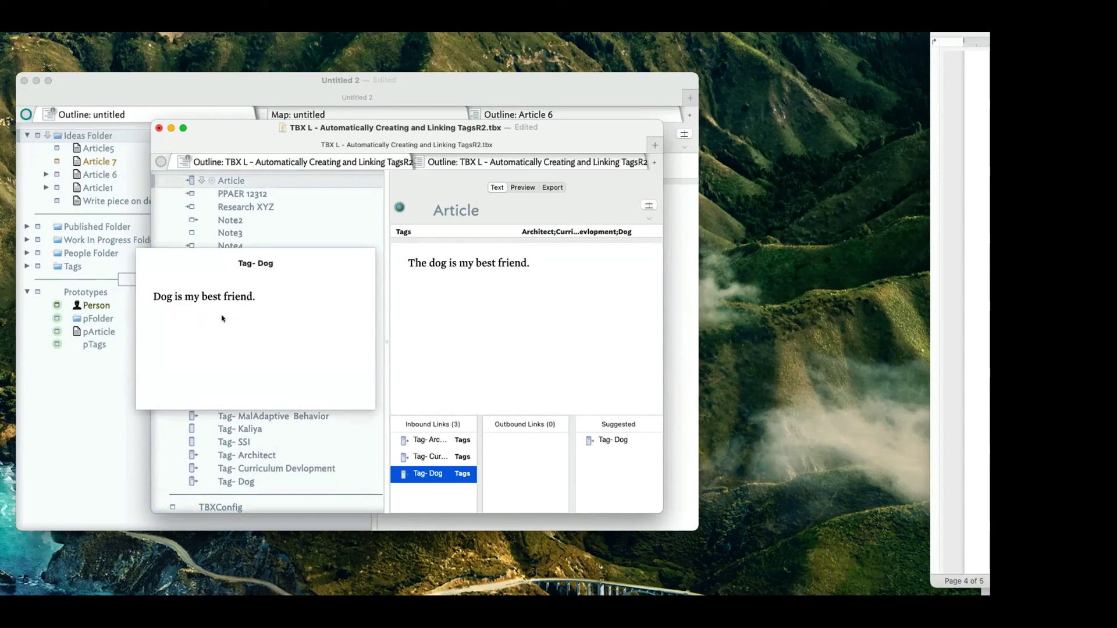
Delete 'Architect;' from Article's Tags, leaving Curriculum Devlopment;Dog and two inbound links.
click(538, 346)
click(579, 228)
click(579, 230)
double_click(536, 231)
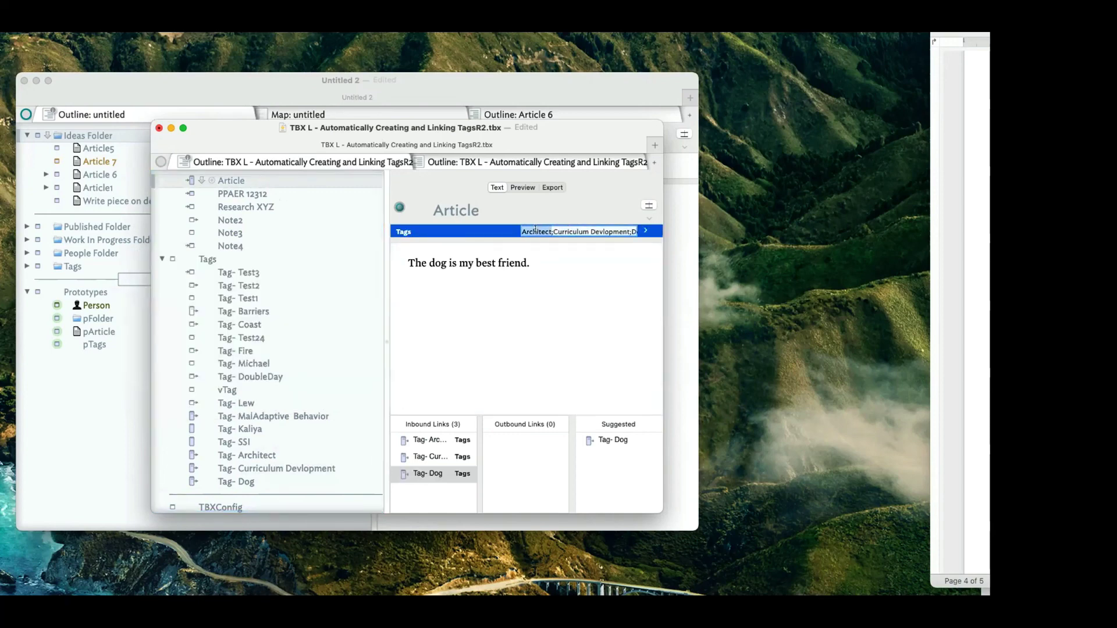
key(BackSpace)
key(Delete)
click(513, 265)
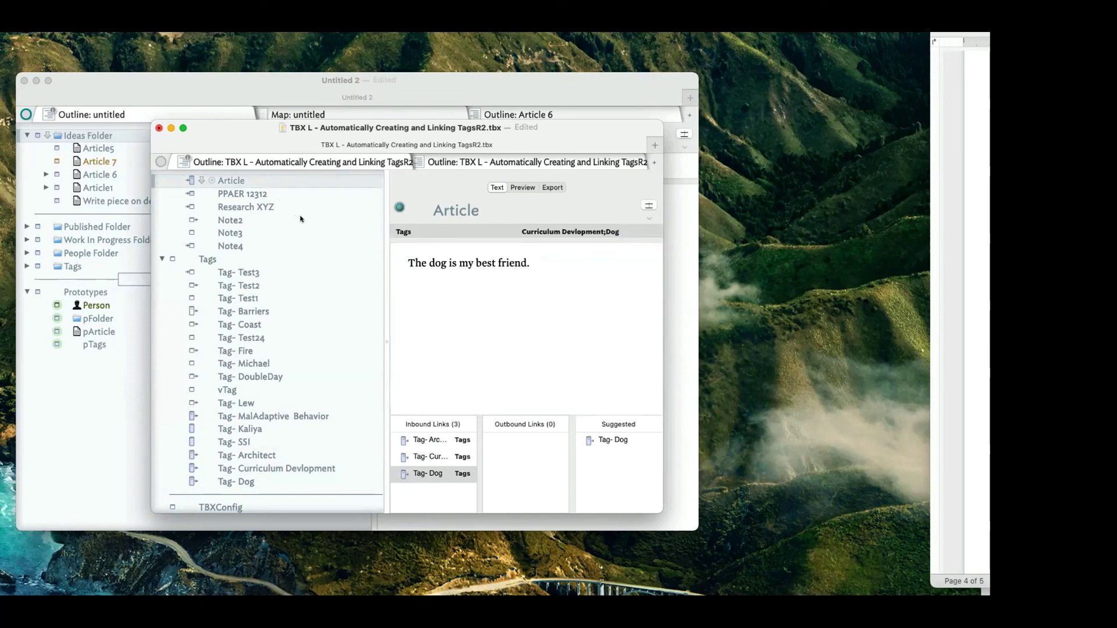
click(235, 195)
click(230, 179)
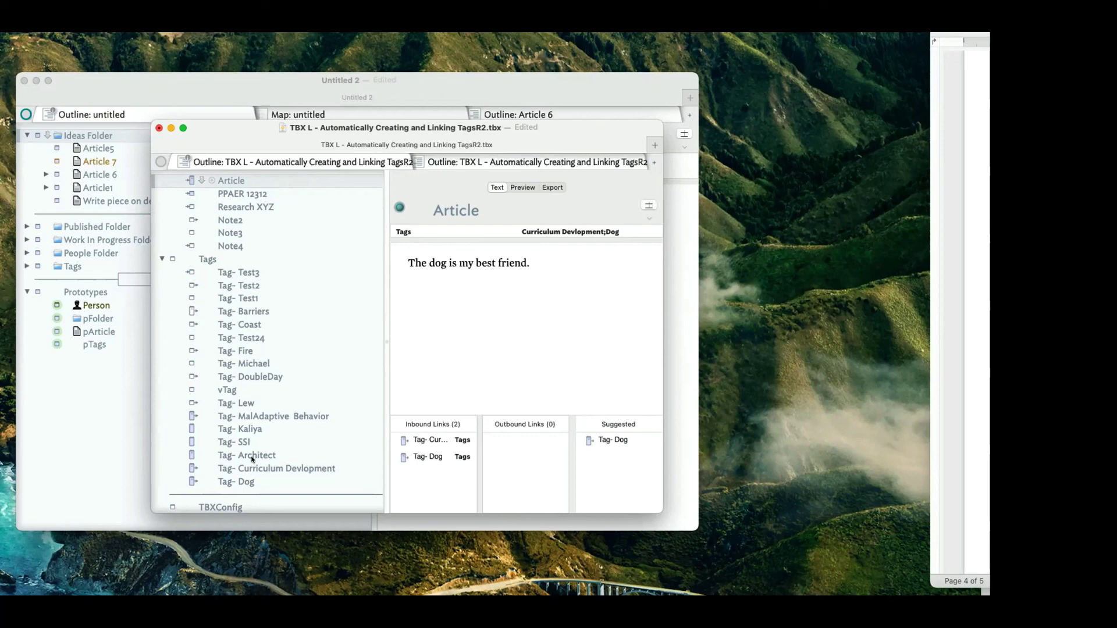
scroll(253, 460, up, 1)
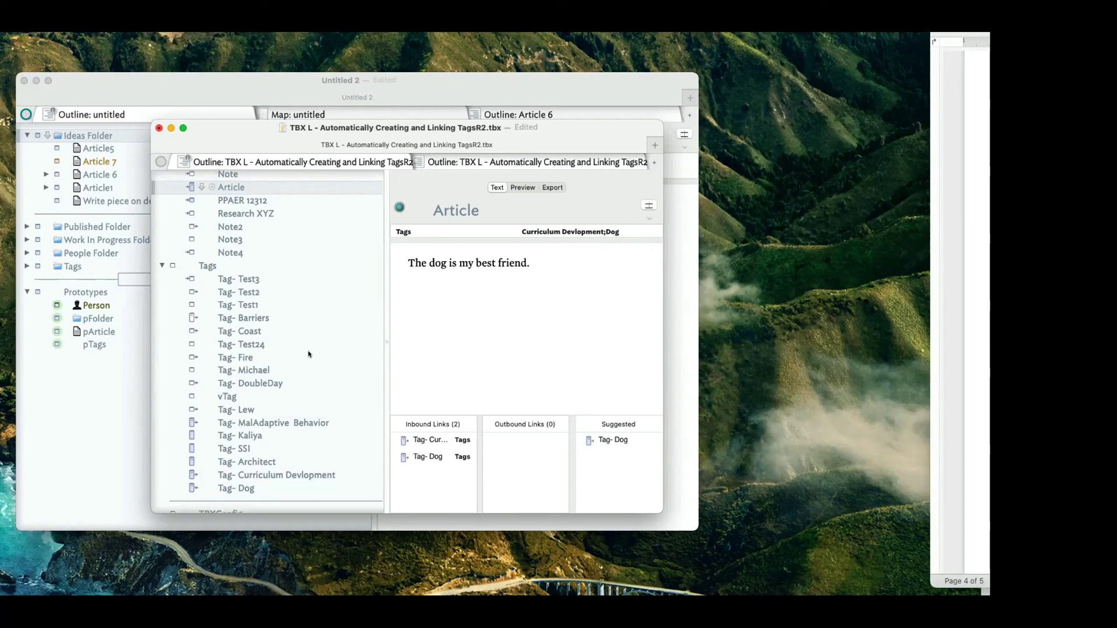
Preview the Tags container's rendered page of tag notes, then open the Action Inspector with Cmd-1.
click(227, 267)
click(517, 187)
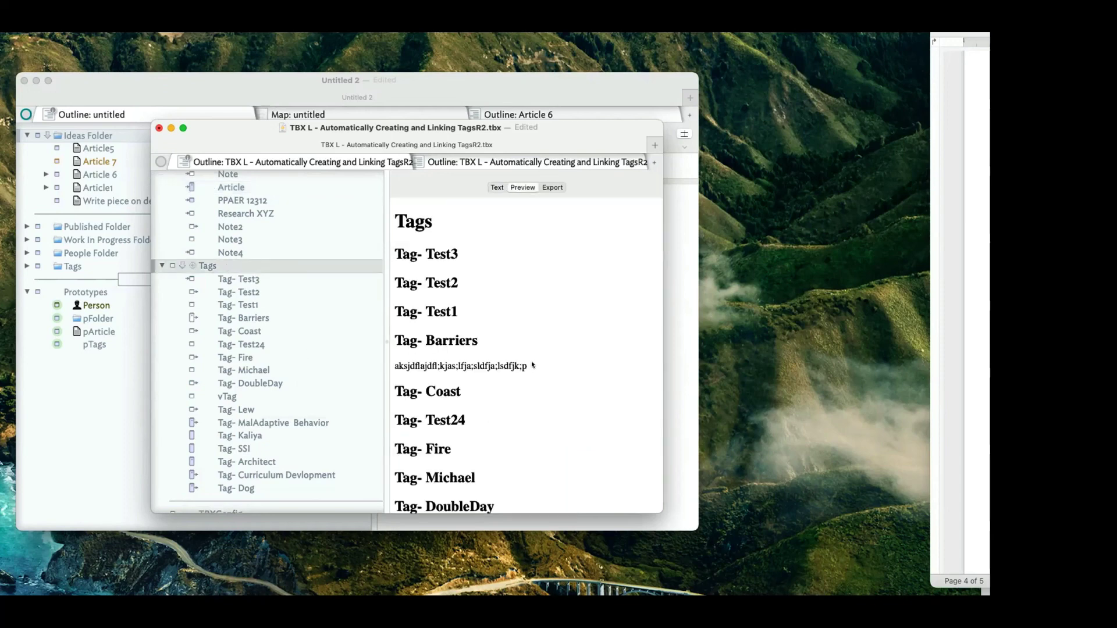
scroll(532, 366, down, 5)
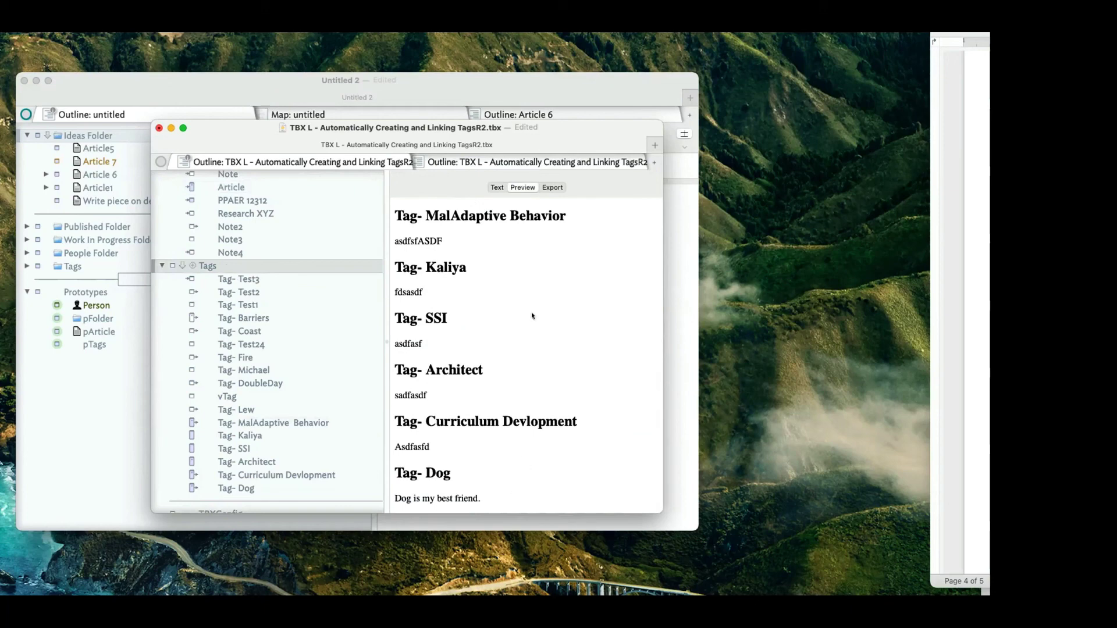
scroll(531, 314, up, 10)
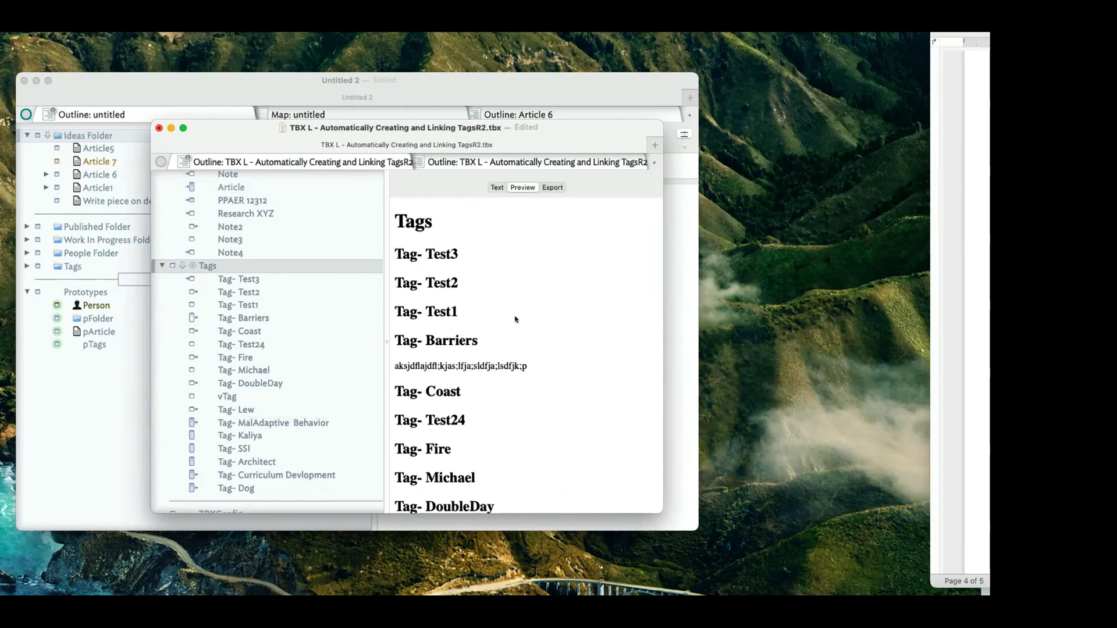
key(super+1)
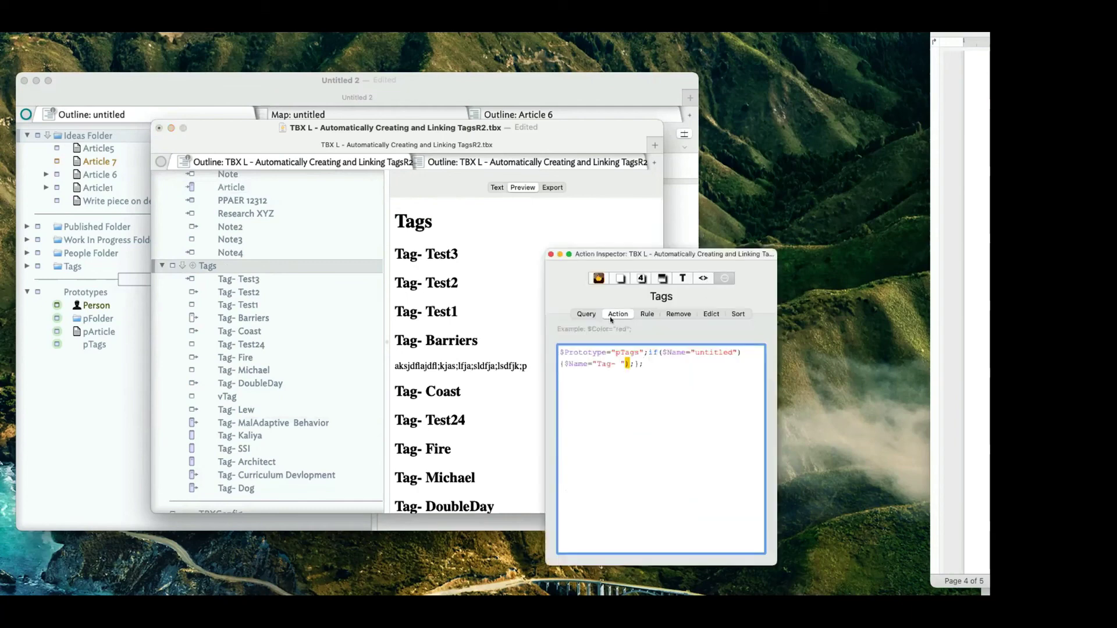
Review the Edict code on Tags, pTags and pNote, then close the inspector and select Tag- Test2.
scroll(232, 379, down, 10)
click(238, 303)
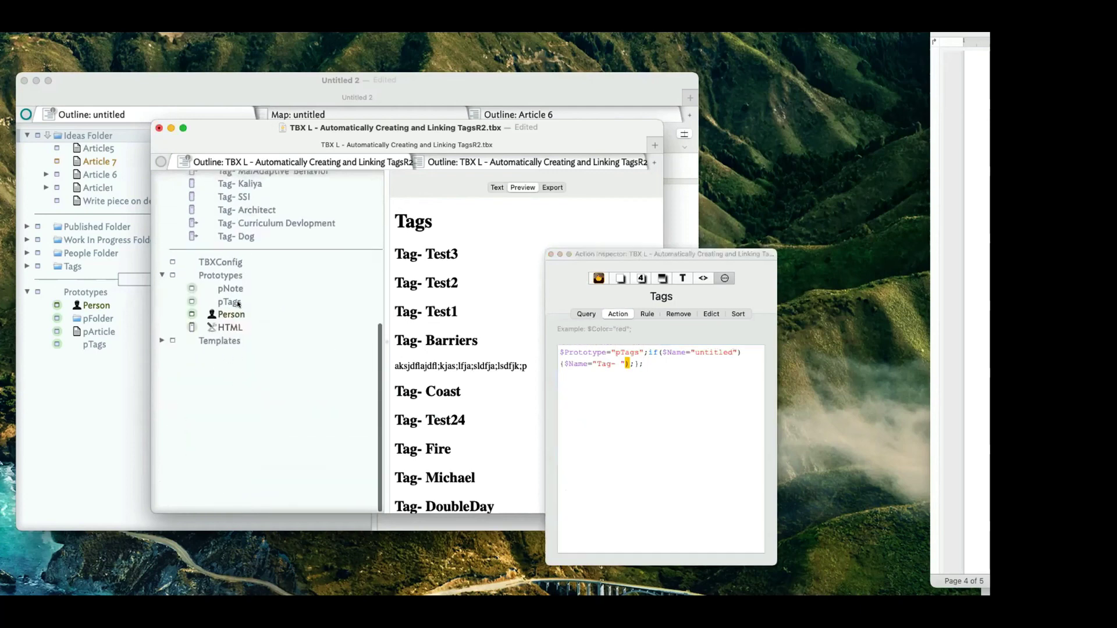
click(711, 314)
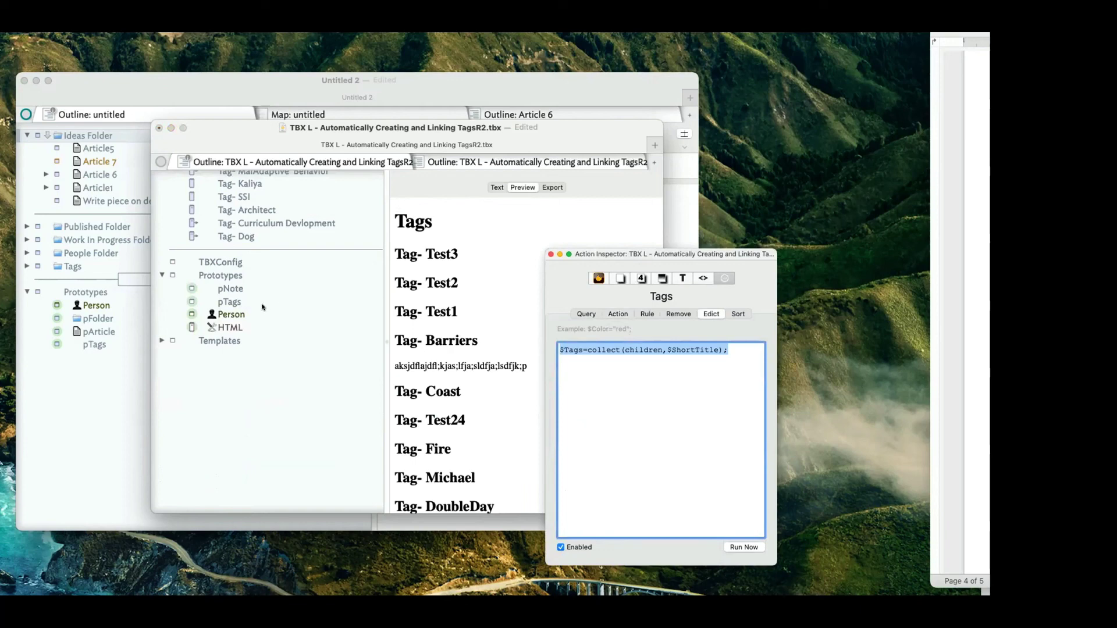
click(236, 302)
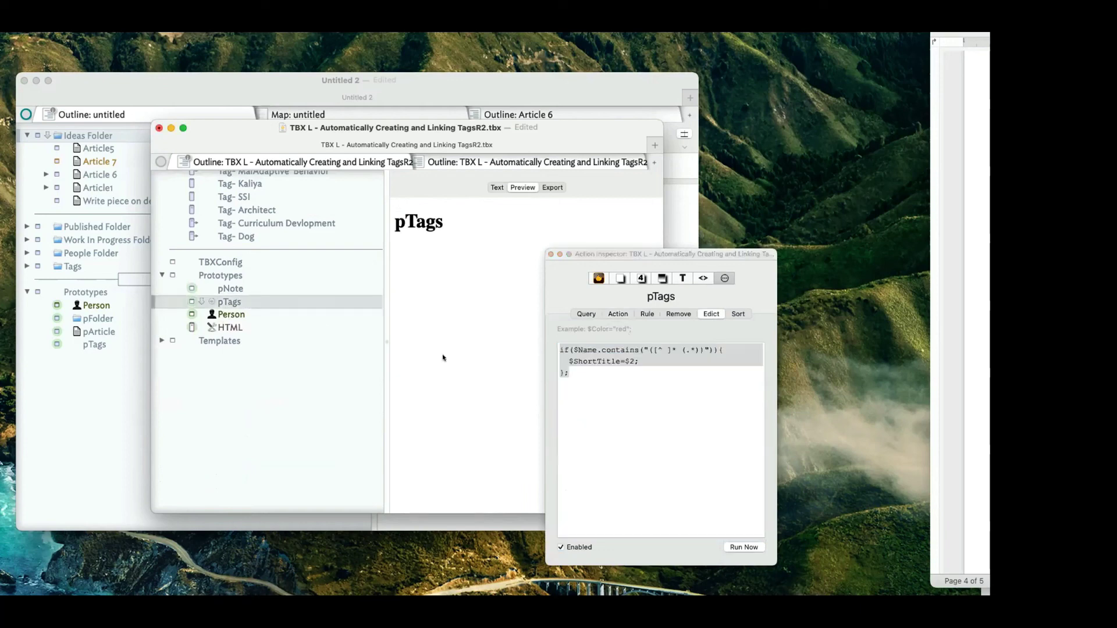
click(207, 288)
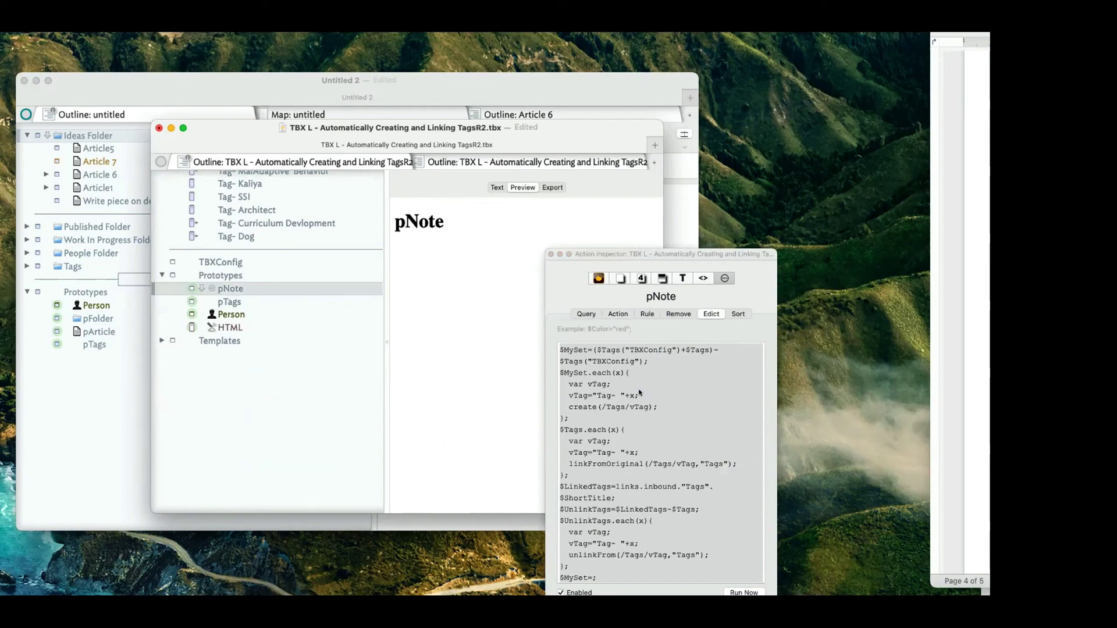
click(550, 255)
scroll(285, 264, up, 5)
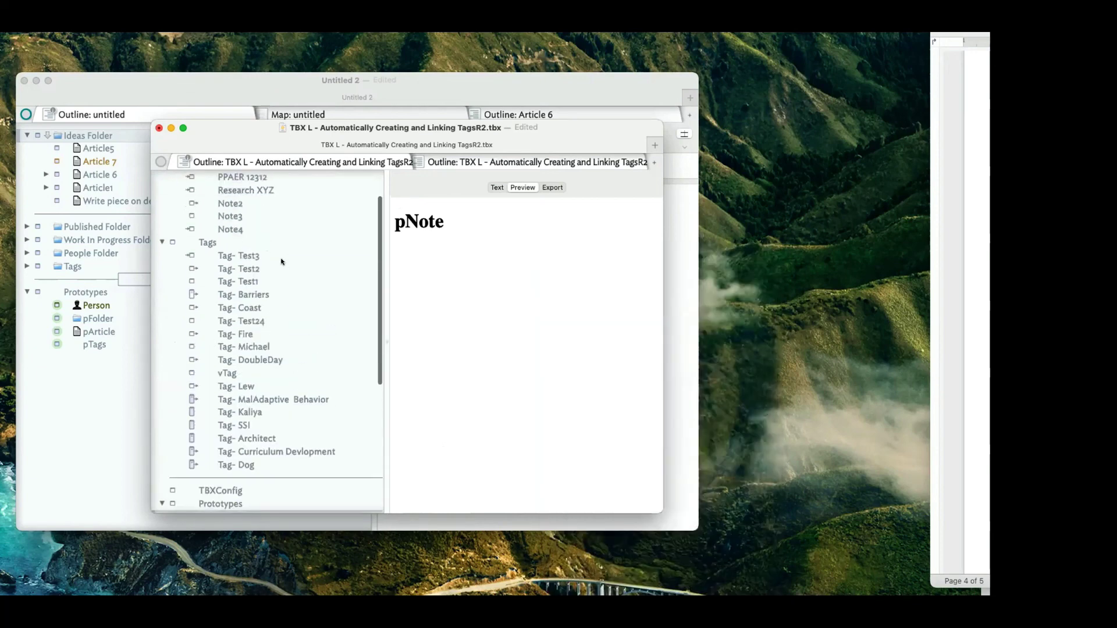
scroll(281, 262, up, 3)
click(337, 310)
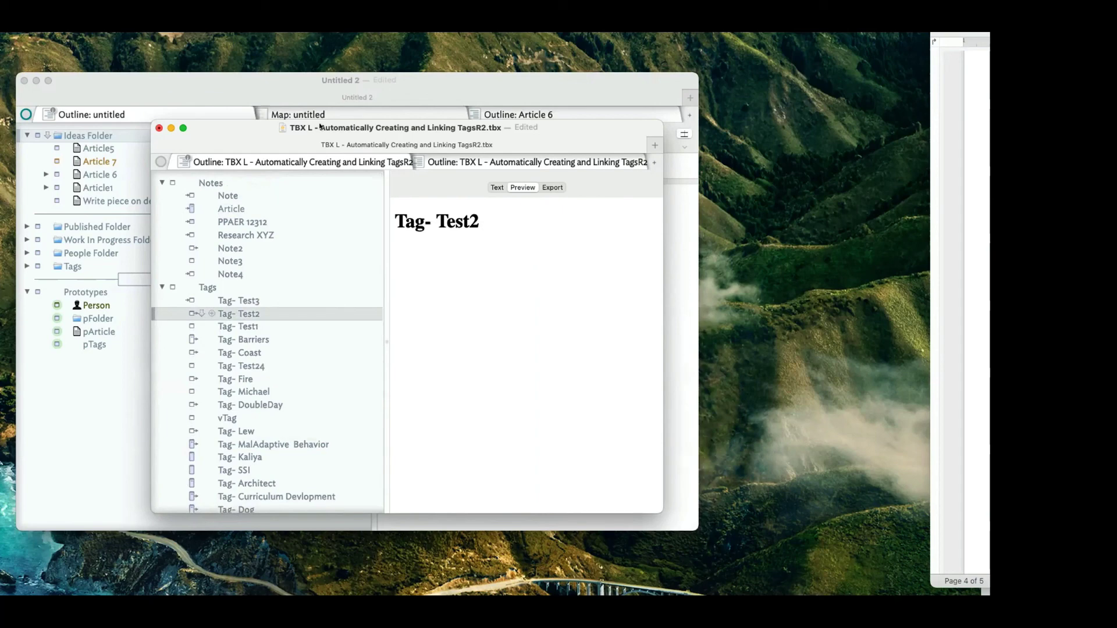
Close the tagging file with Cmd-W and return to the Untitled 2 document.
drag(244, 125, 875, 382)
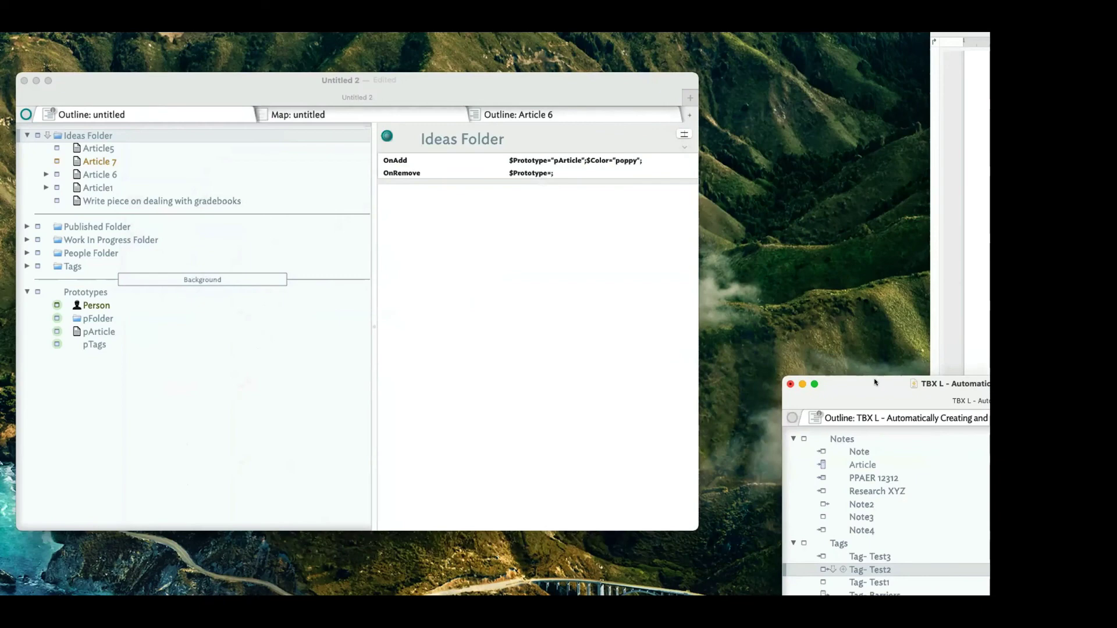
key(super+w)
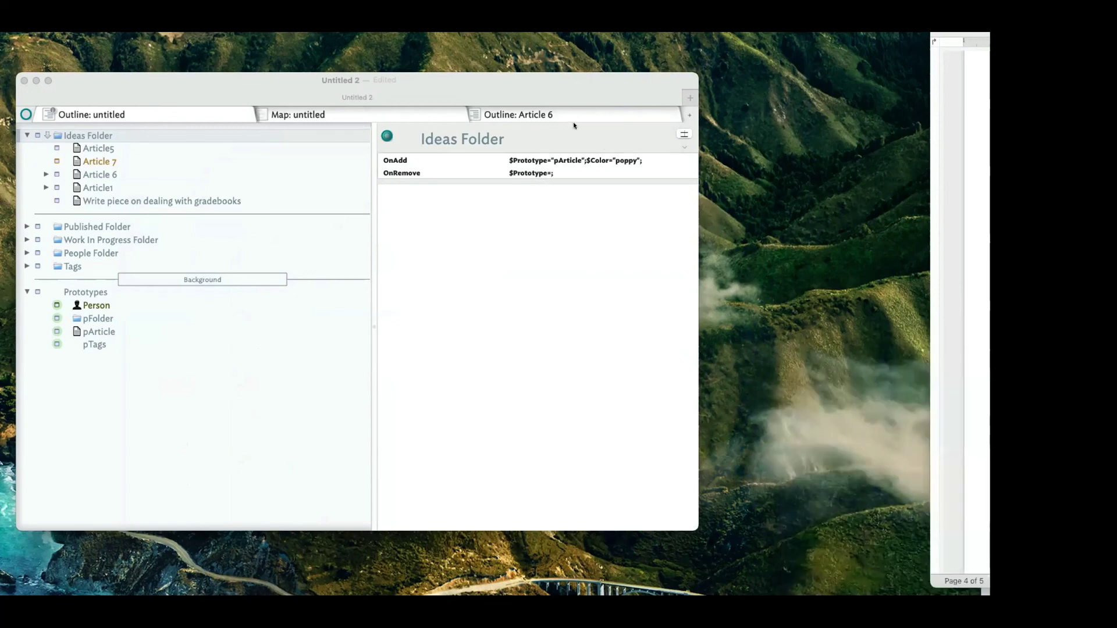
click(46, 175)
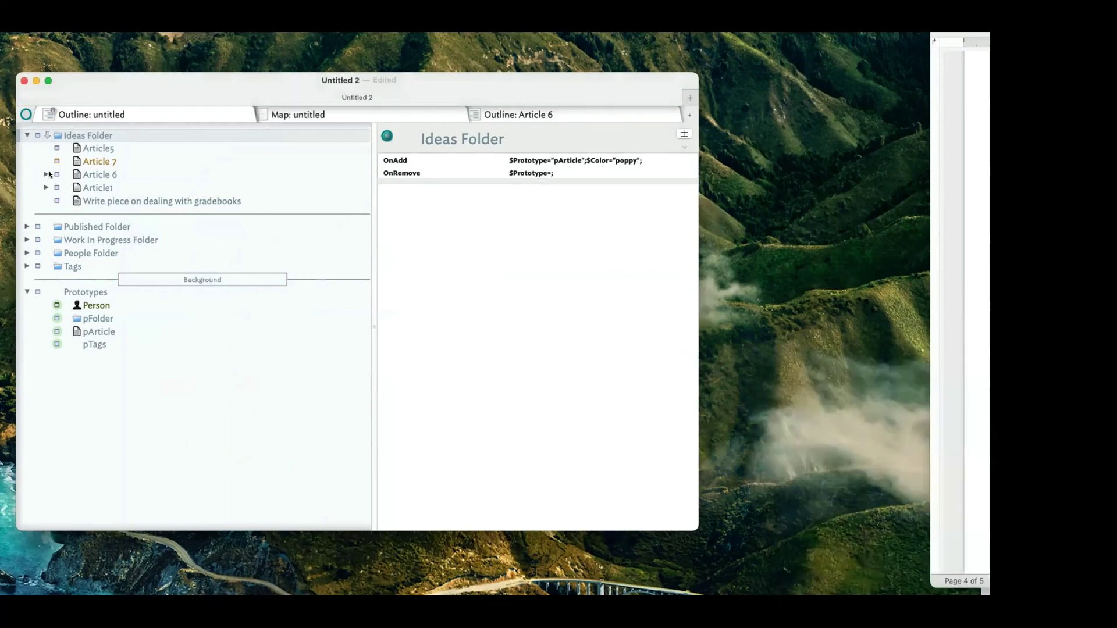
Expand Article 6 and view its Introduction, Body and Conculsion sections, then its attributes.
click(46, 175)
click(102, 187)
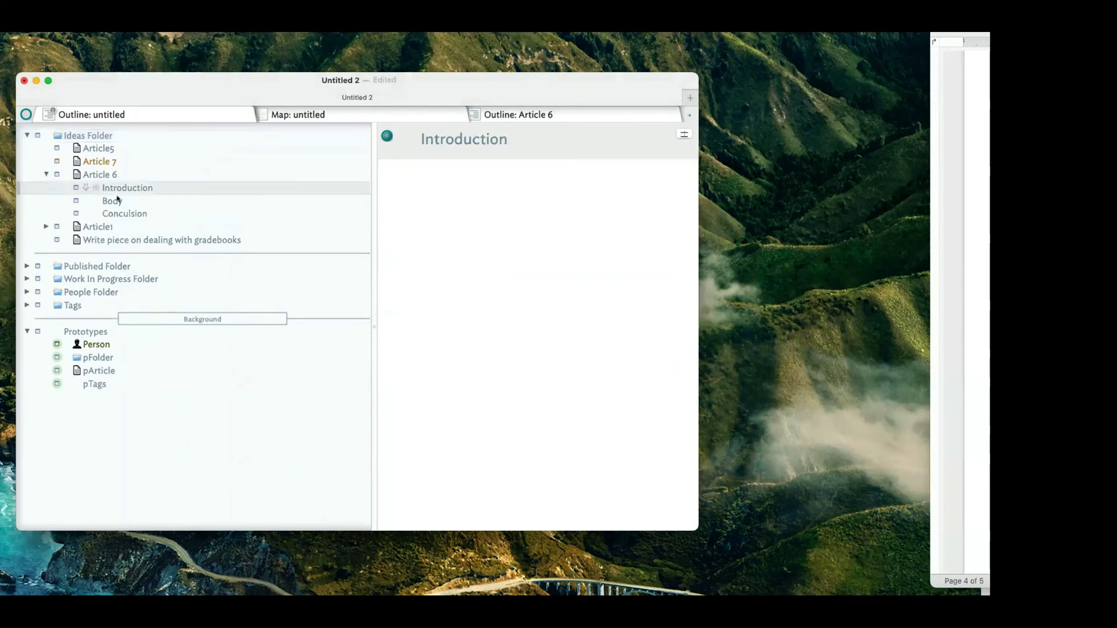
click(115, 200)
click(119, 213)
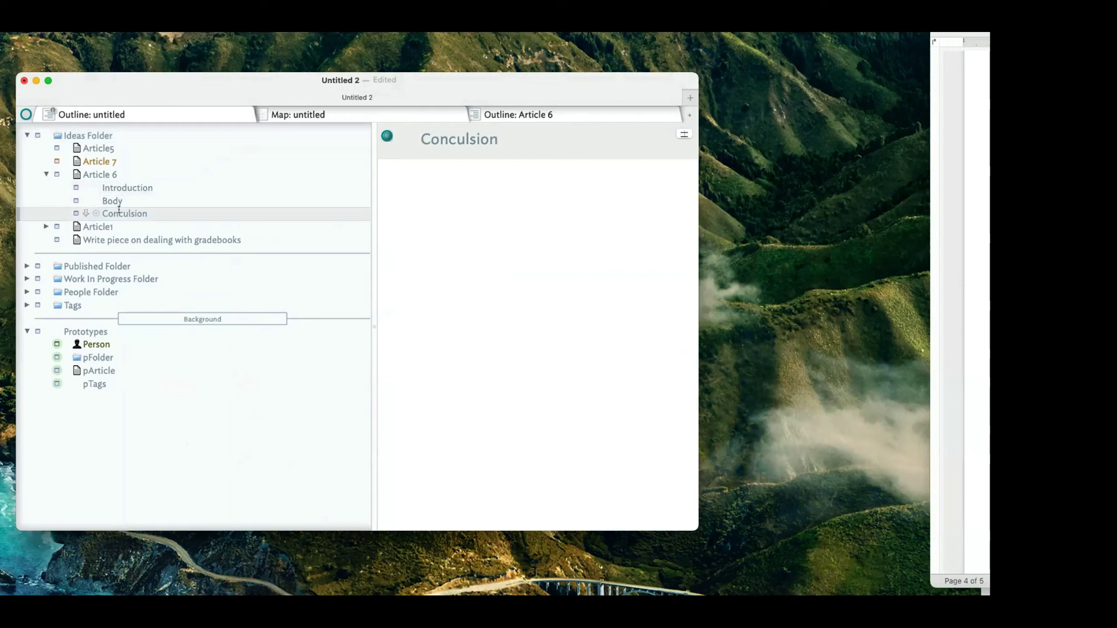
click(111, 177)
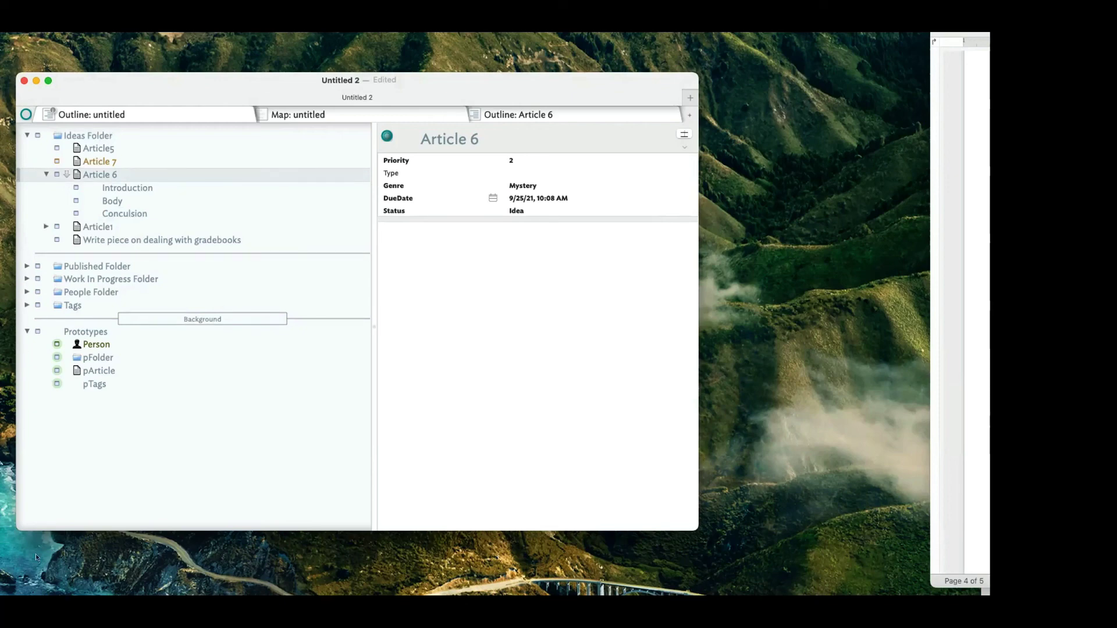
key(super+Tab)
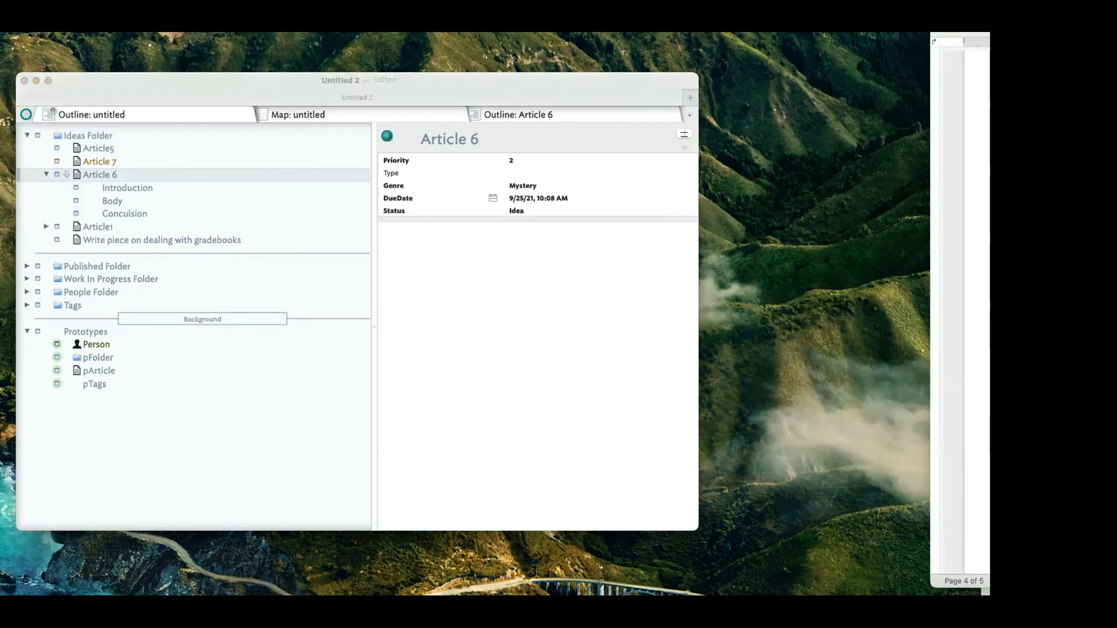